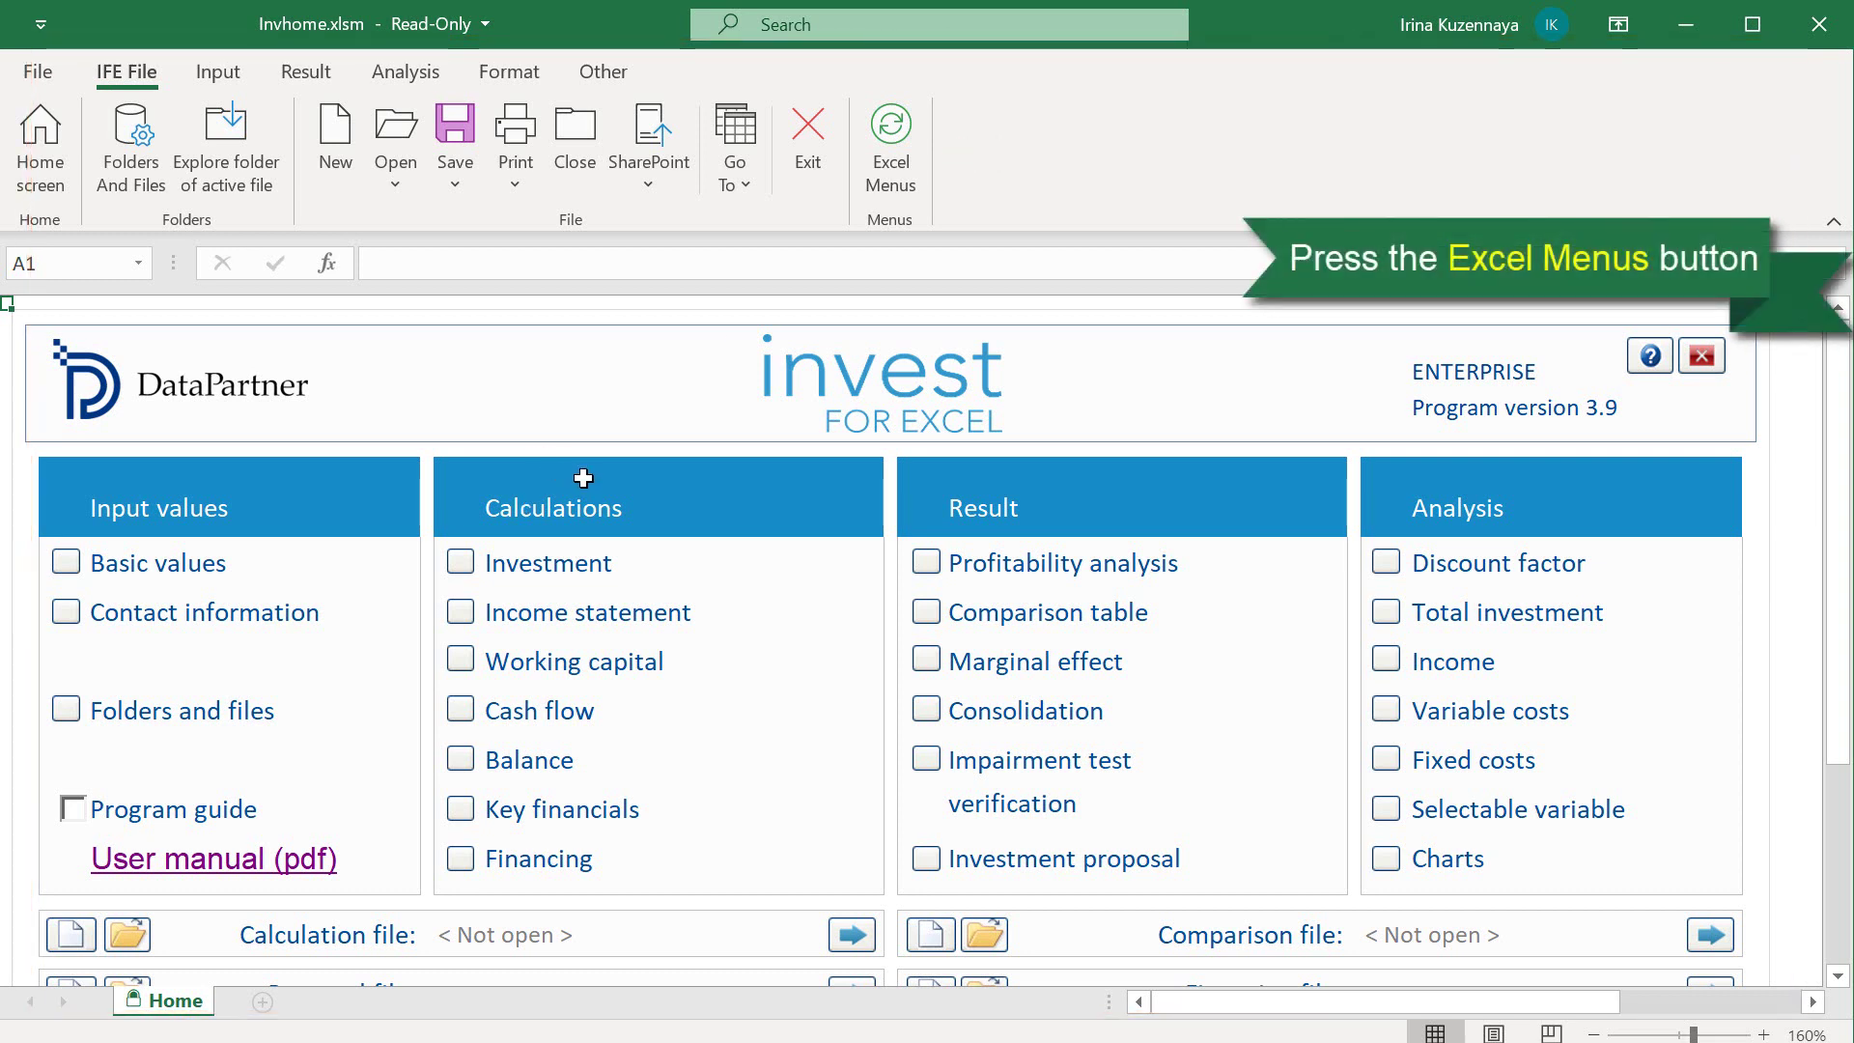
# - Browse the standard Excel ribbon command groups, then return to the Invest for Excel commands
pyautogui.click(893, 143)
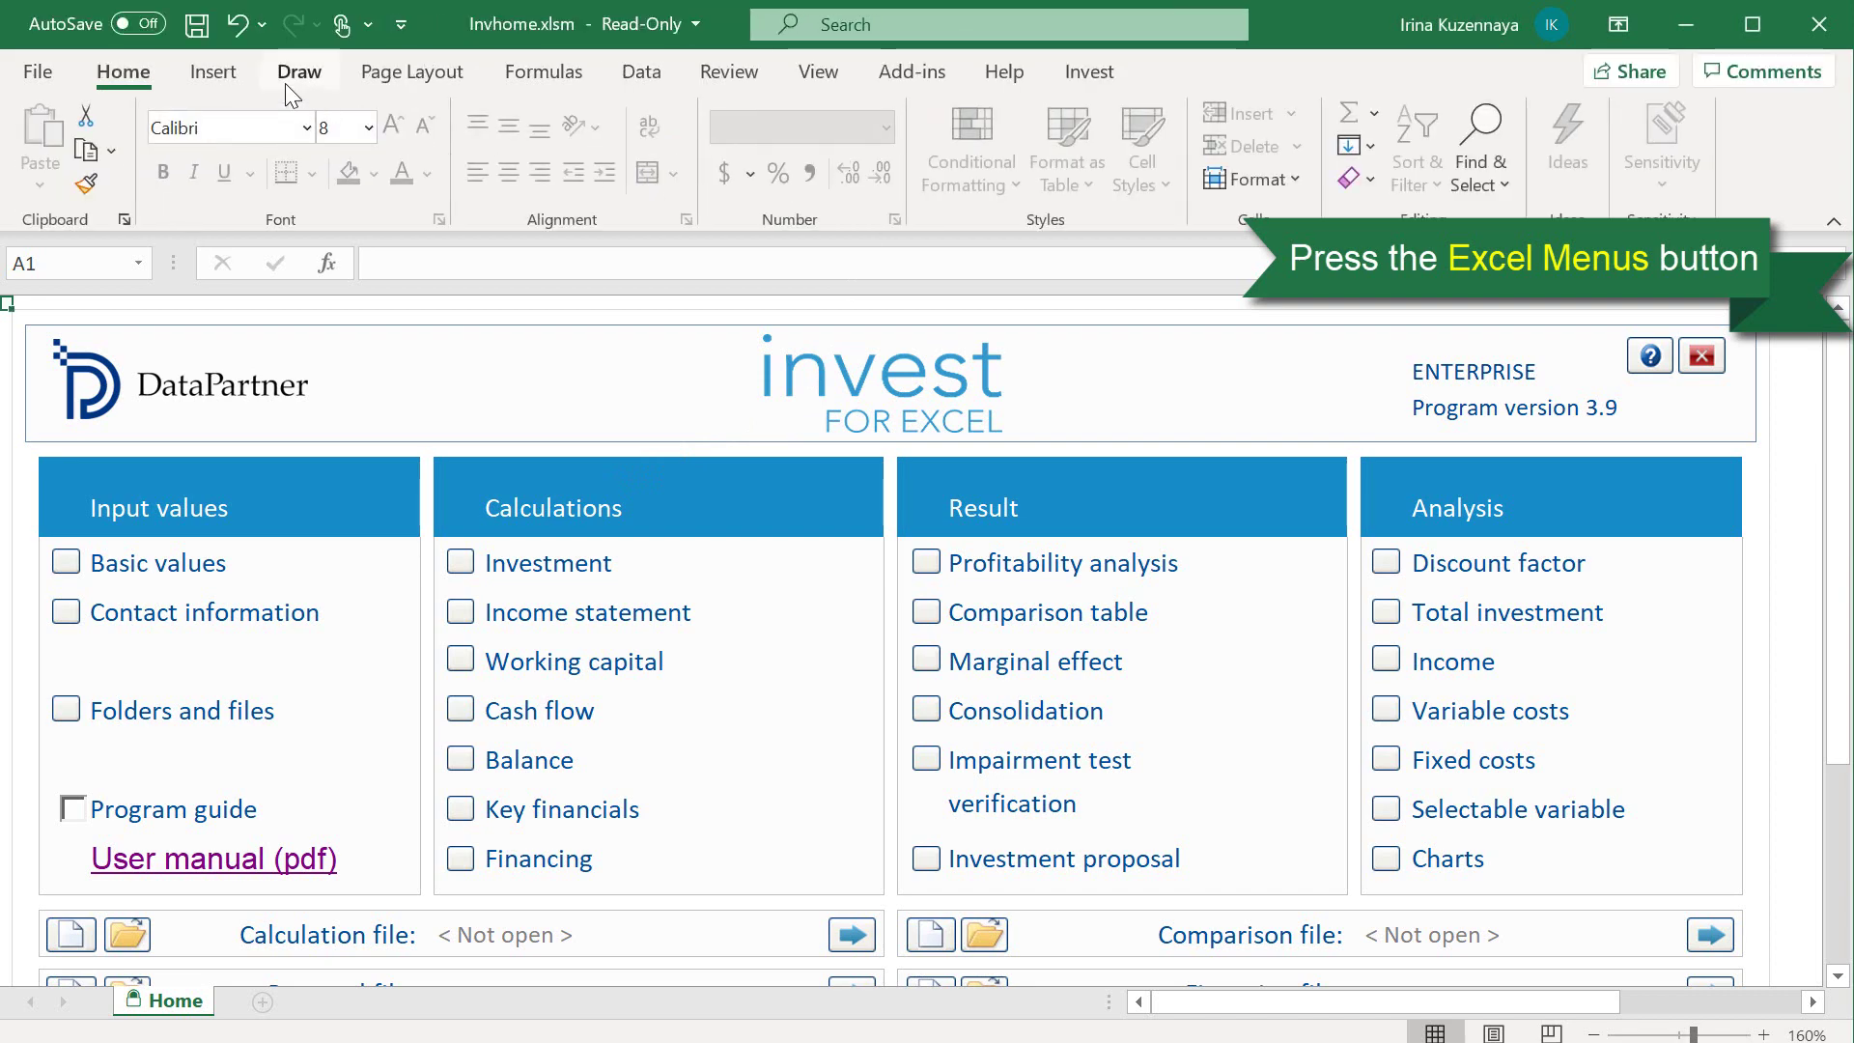
pyautogui.click(236, 79)
pyautogui.click(299, 75)
pyautogui.click(410, 75)
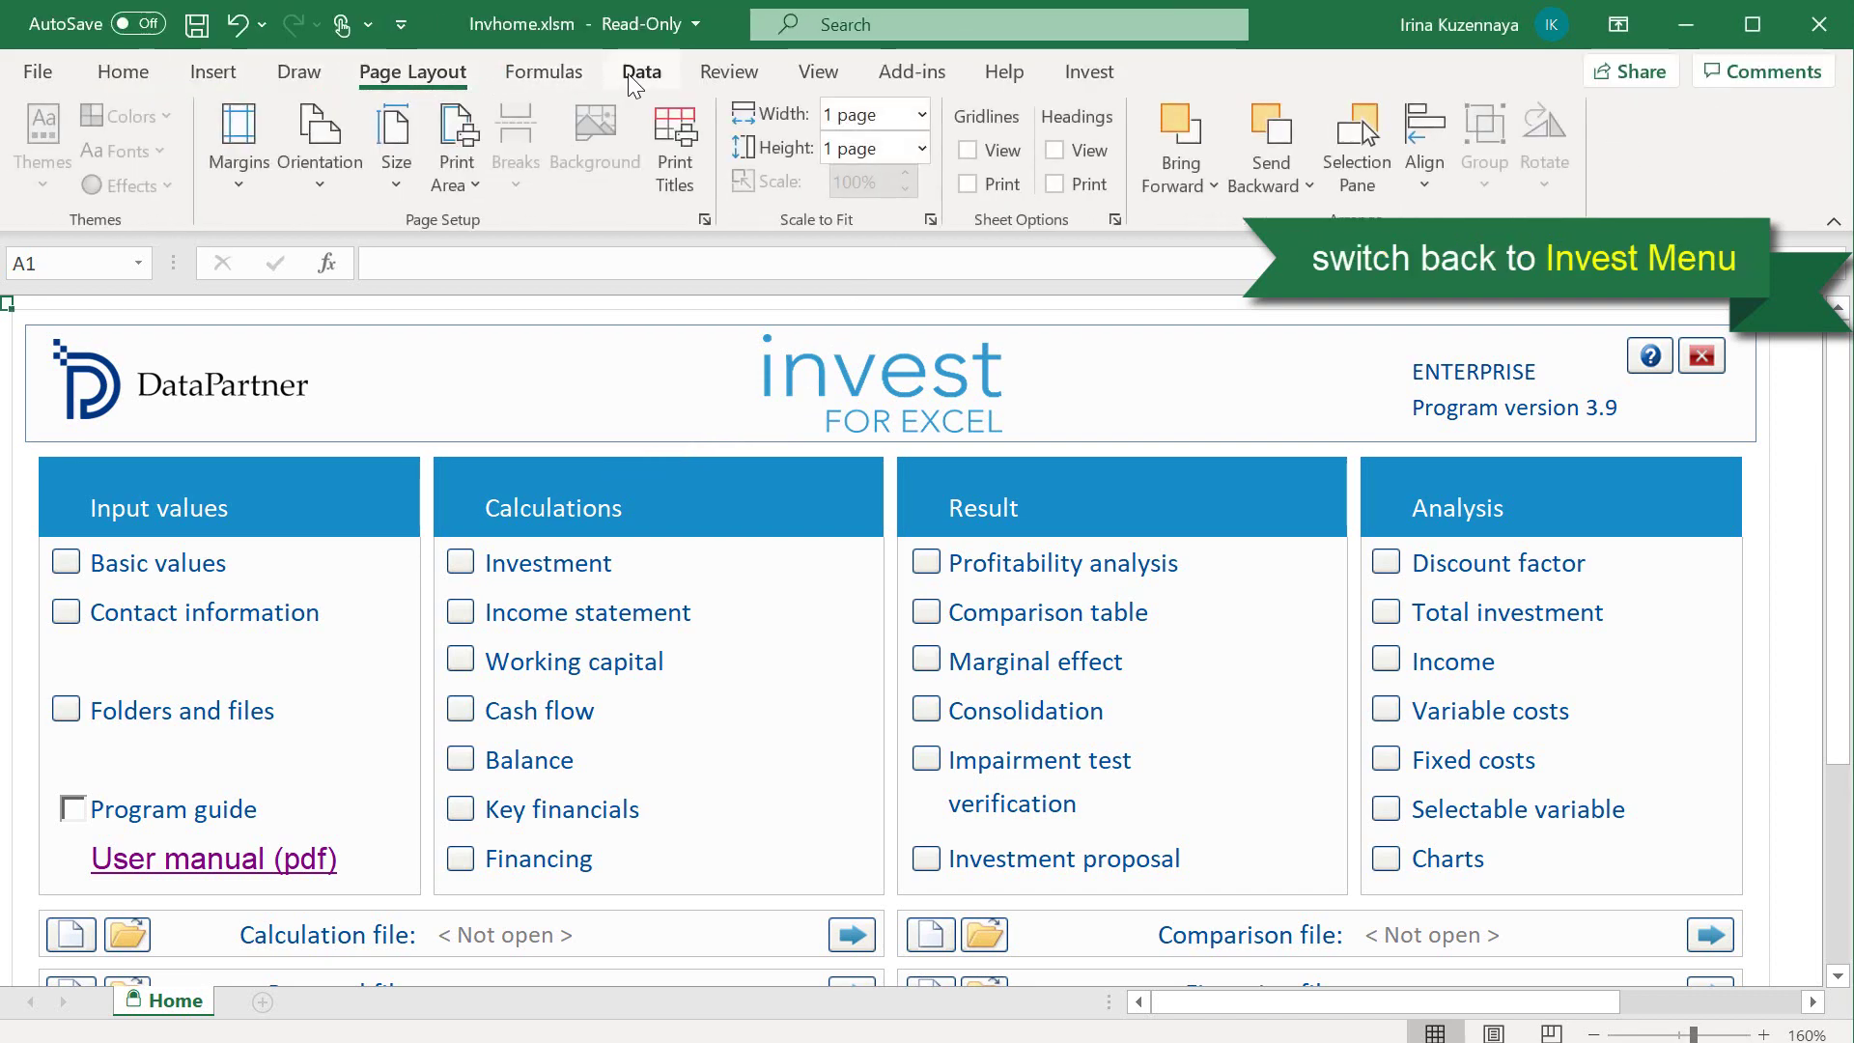
pyautogui.click(645, 77)
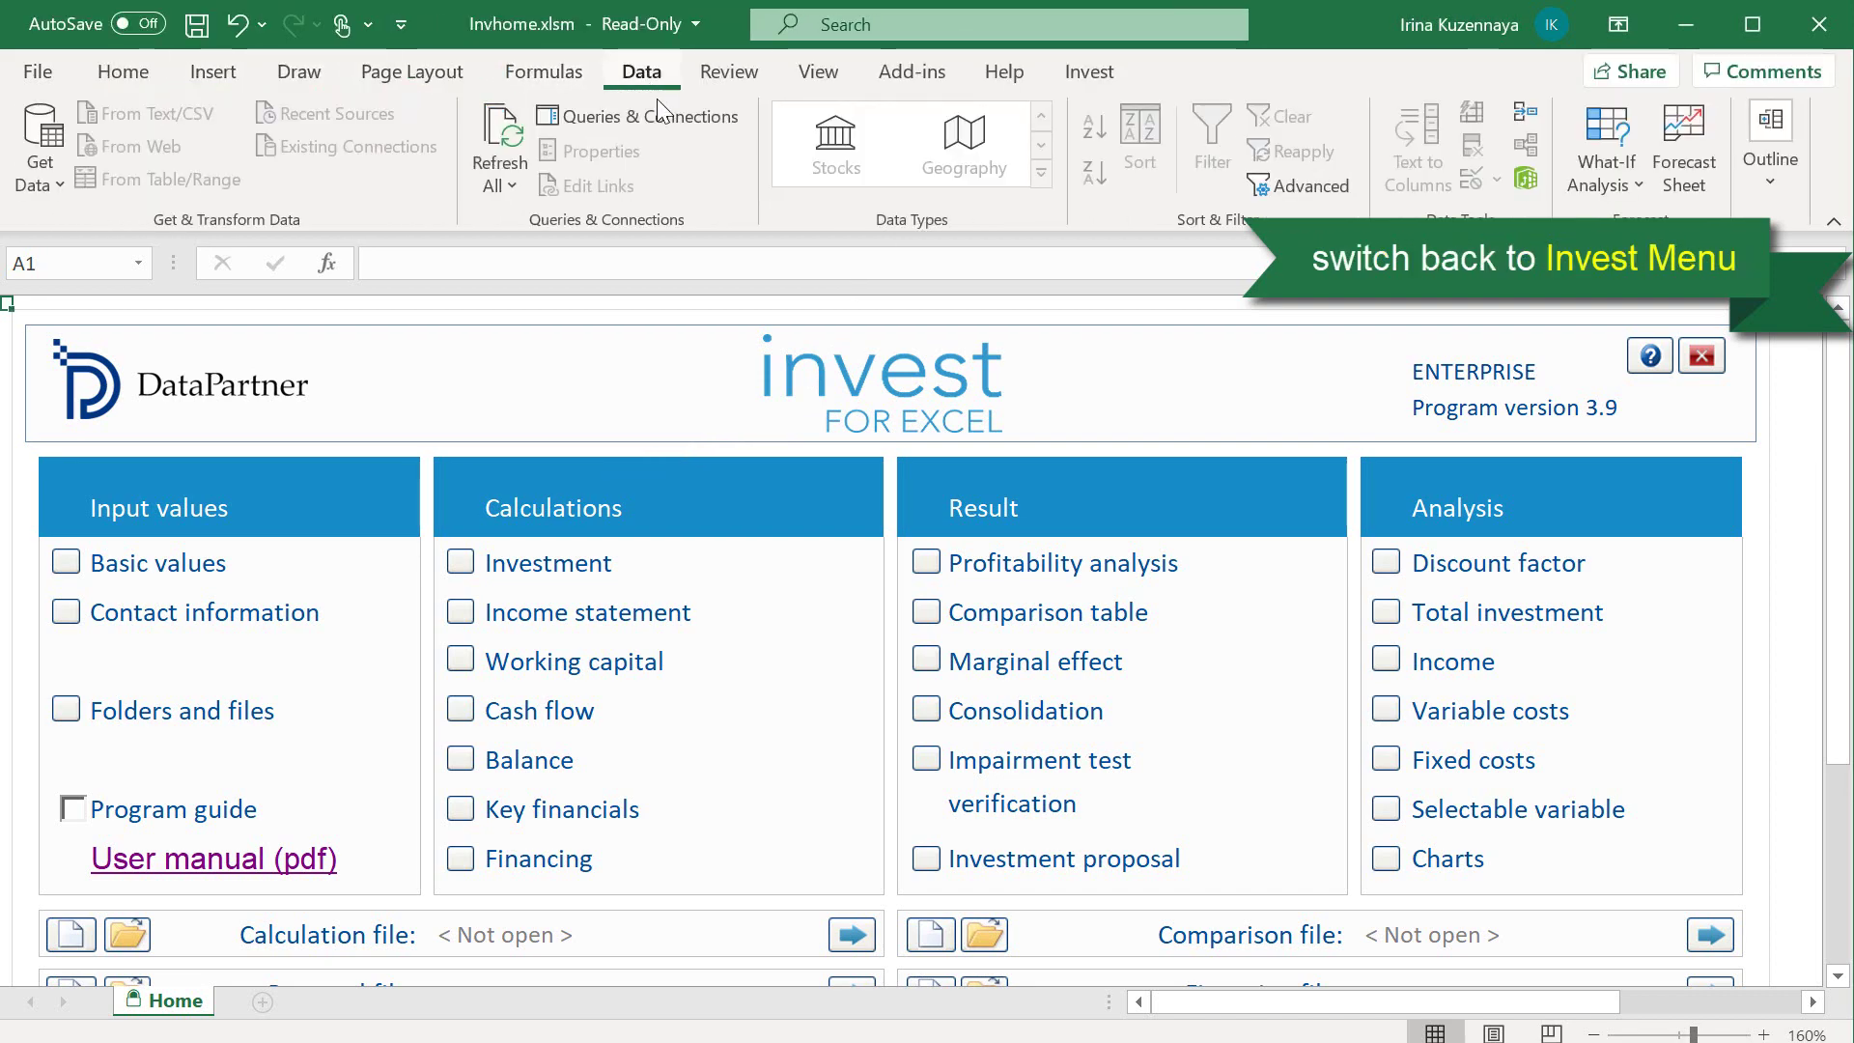
pyautogui.click(1089, 73)
pyautogui.click(1188, 140)
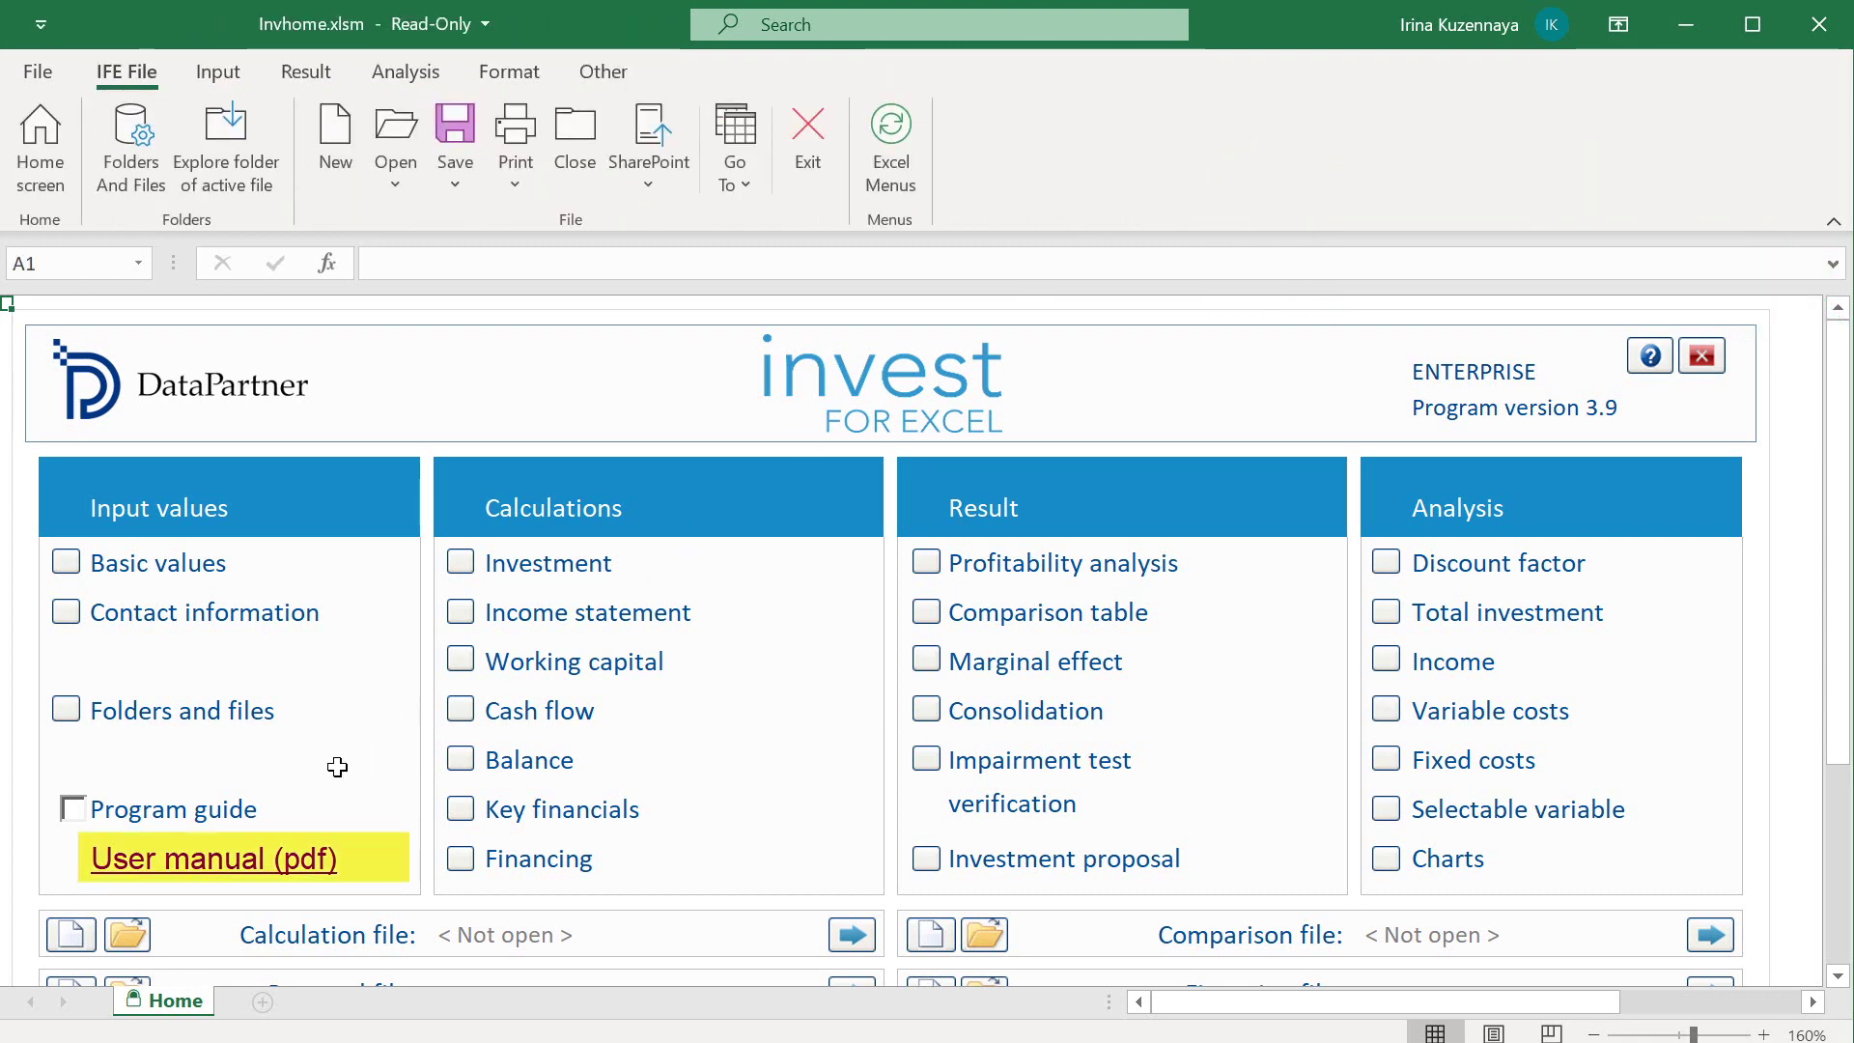
# - Open the user manual PDF and search for 'DuPont' to reach the DuPont analysis section
pyautogui.click(206, 874)
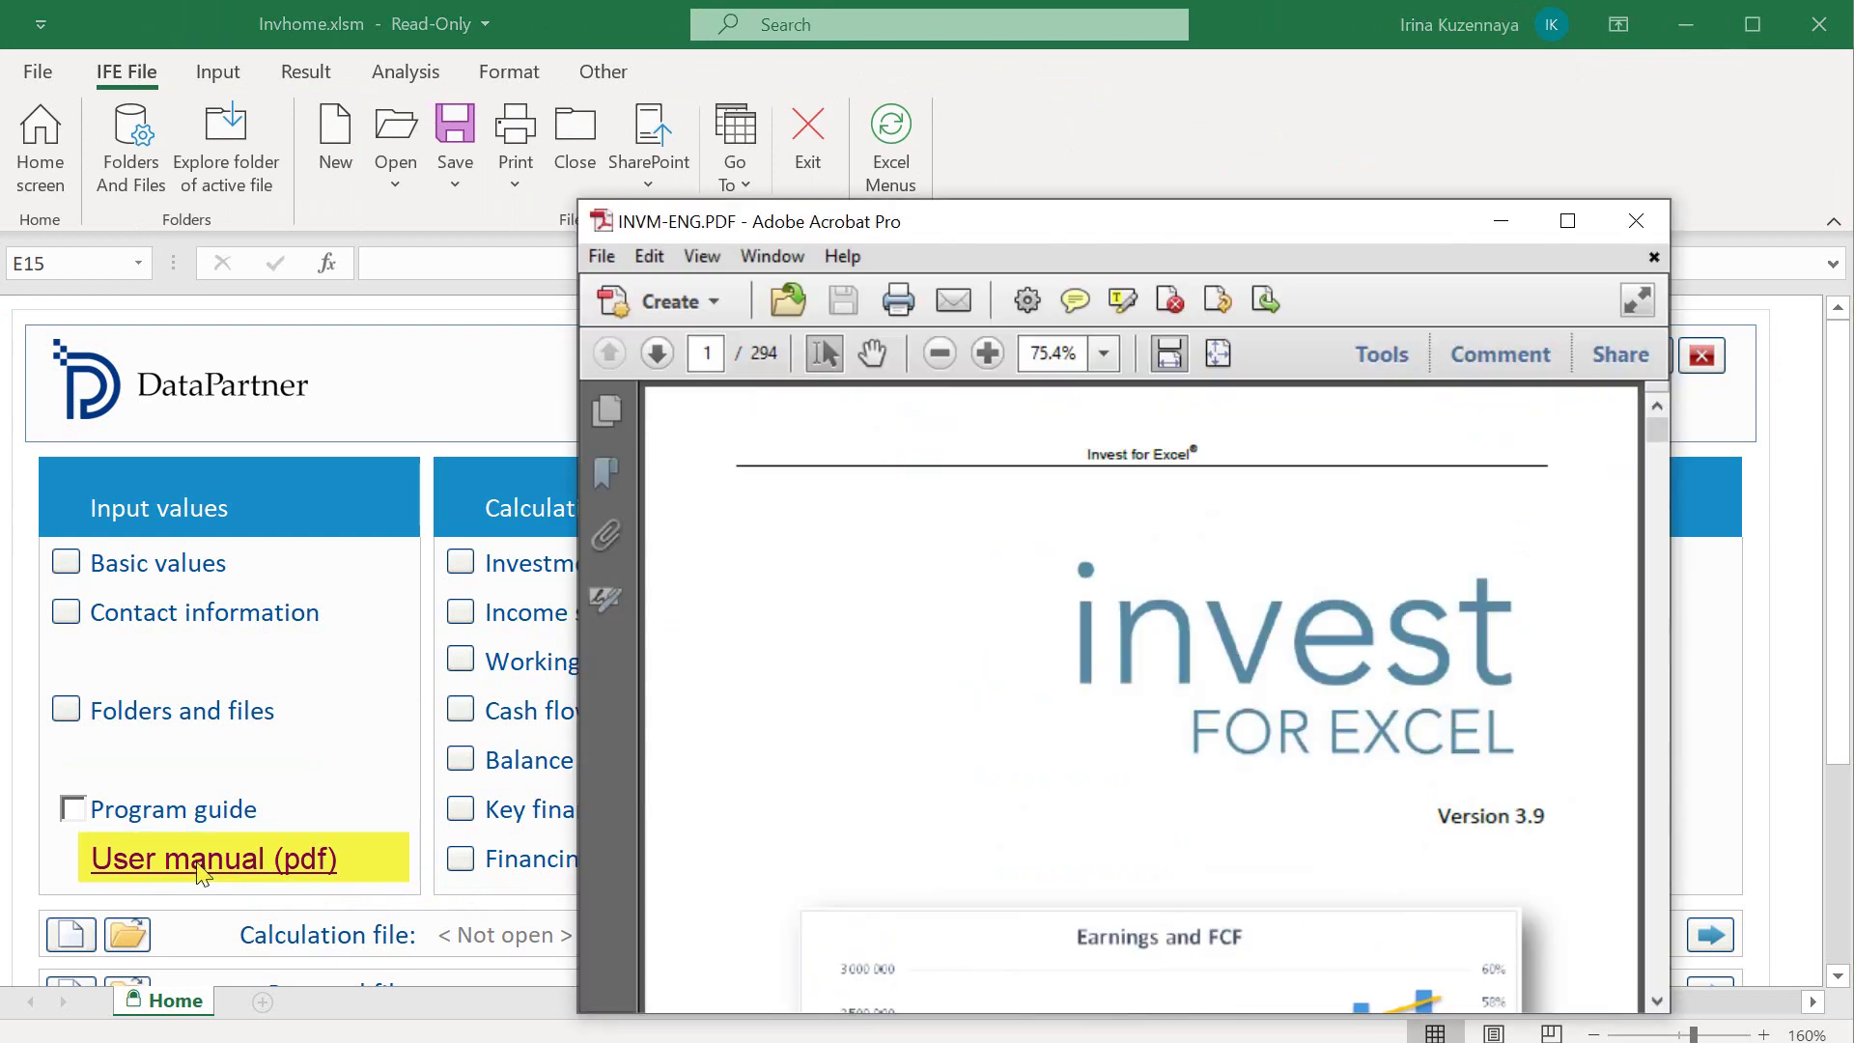
pyautogui.hotkey('ctrl', 'f')
pyautogui.write('DuPont')
pyautogui.press('Return')
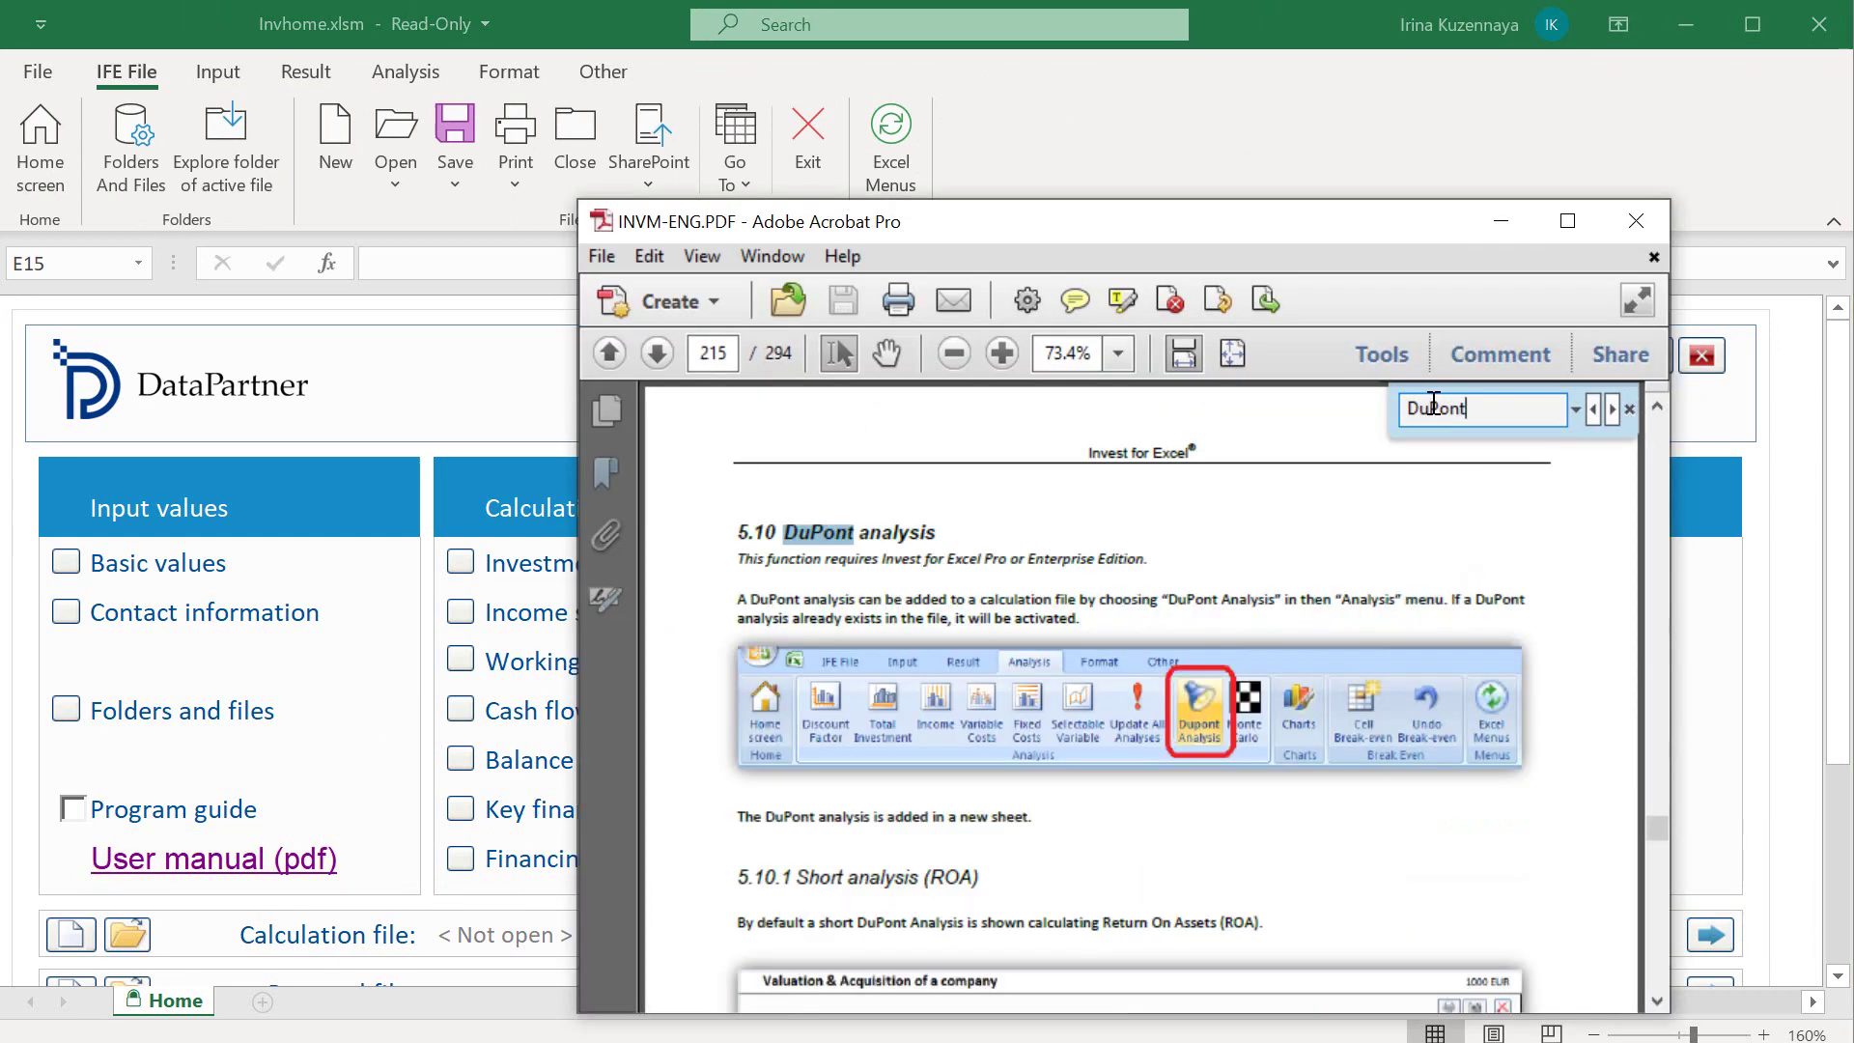
pyautogui.scroll(-15, 1433, 554)
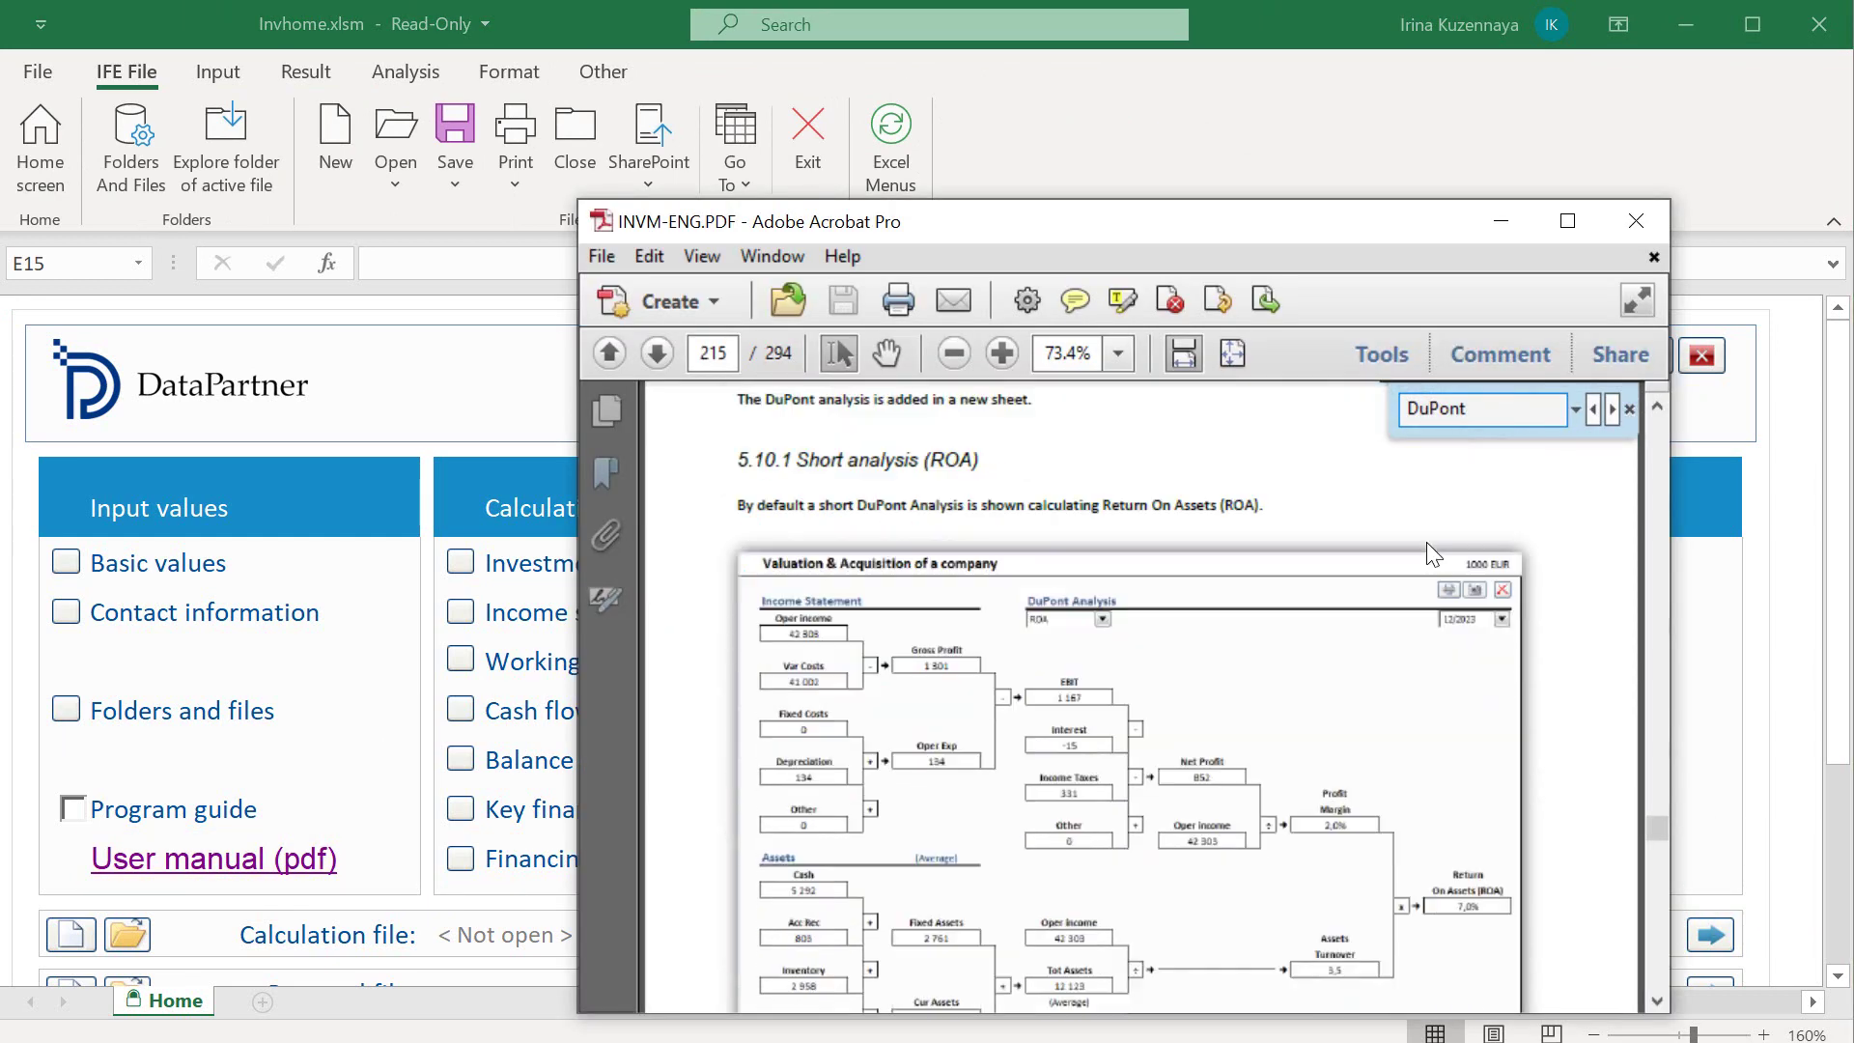
pyautogui.scroll(-3, 1433, 554)
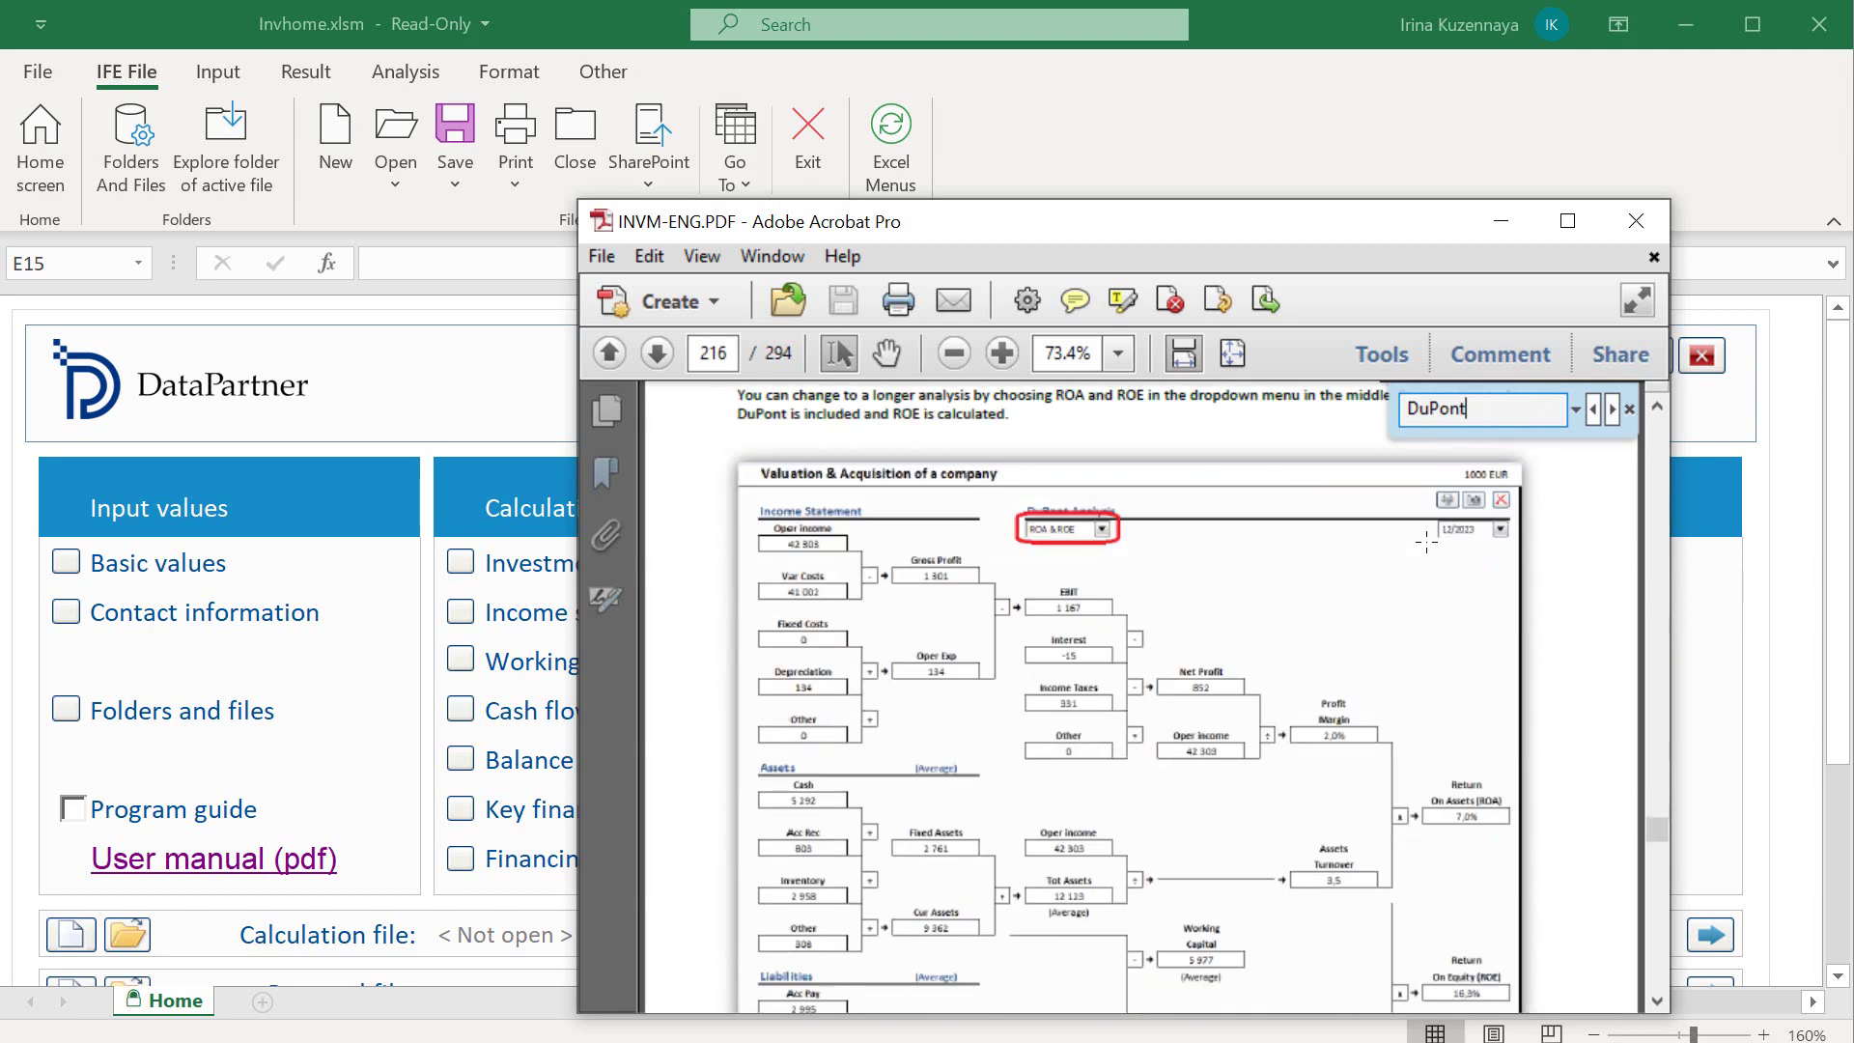
# - Close the user manual, review the available command languages and cancel, keeping English
pyautogui.click(1630, 224)
pyautogui.scroll(-1, 1466, 593)
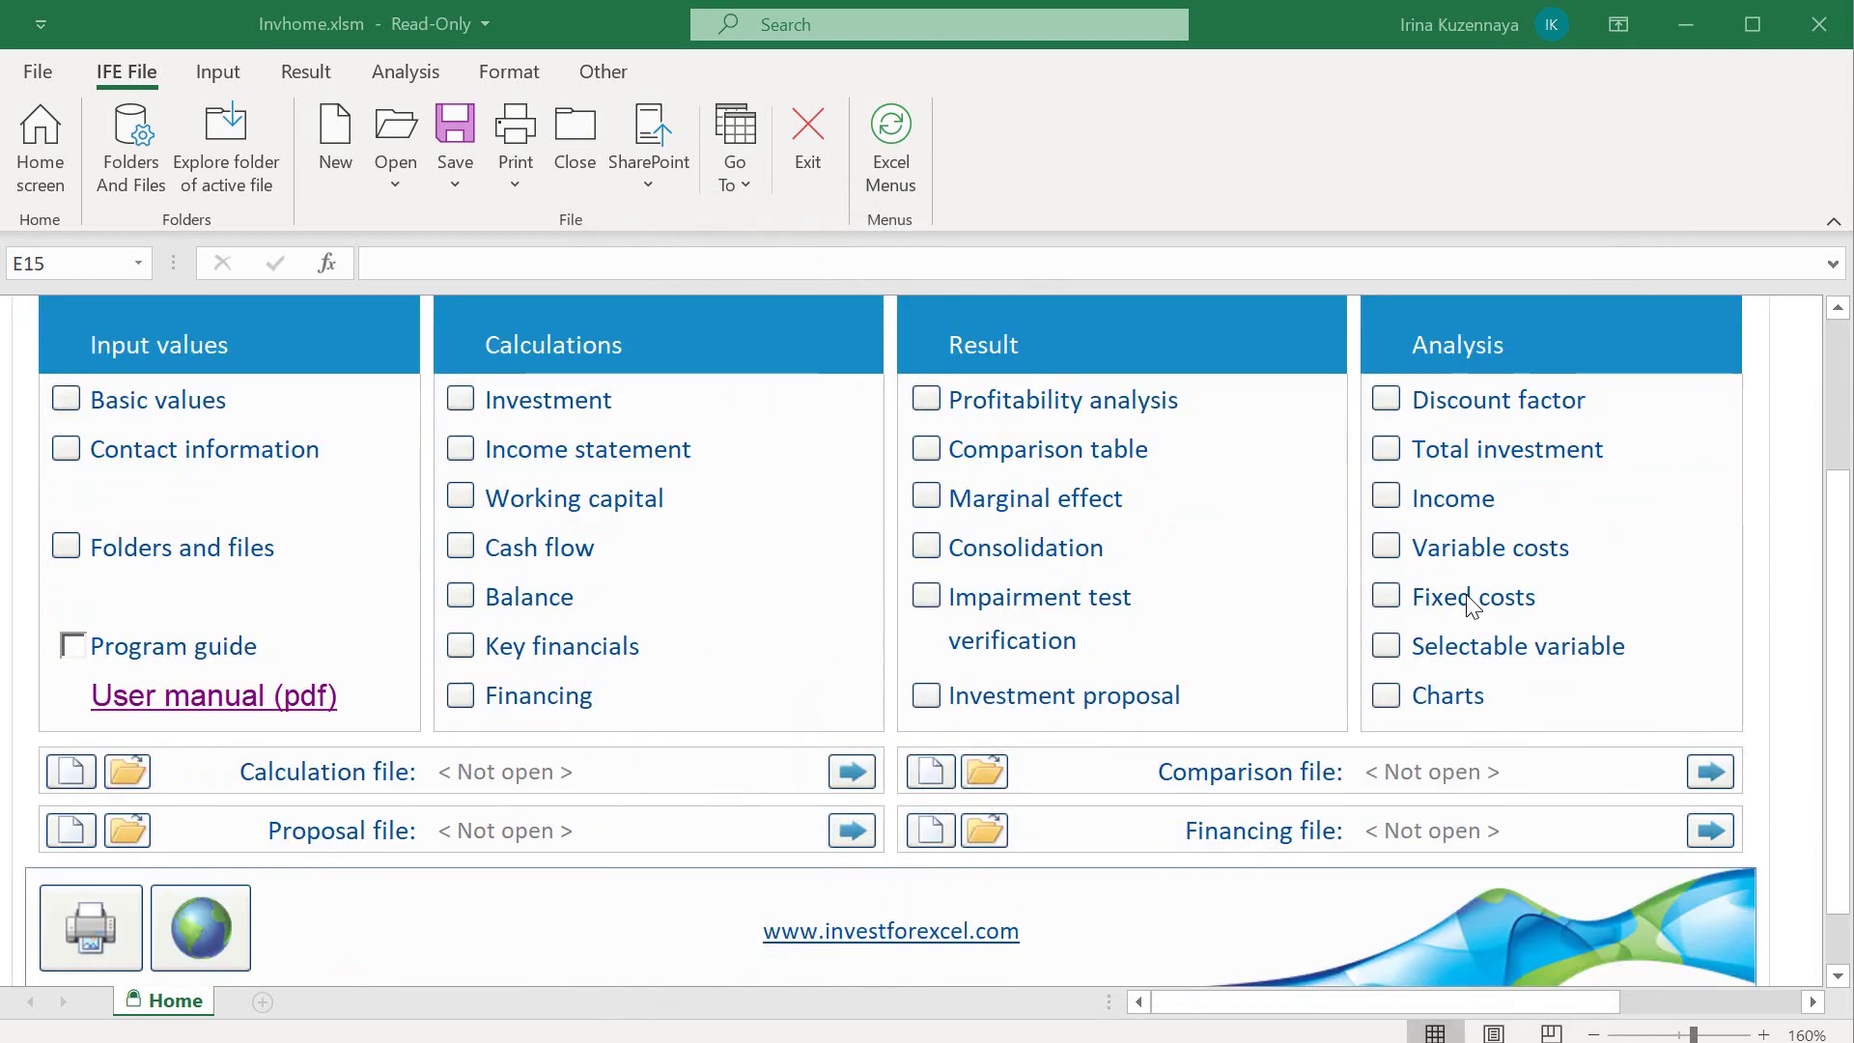
pyautogui.click(207, 950)
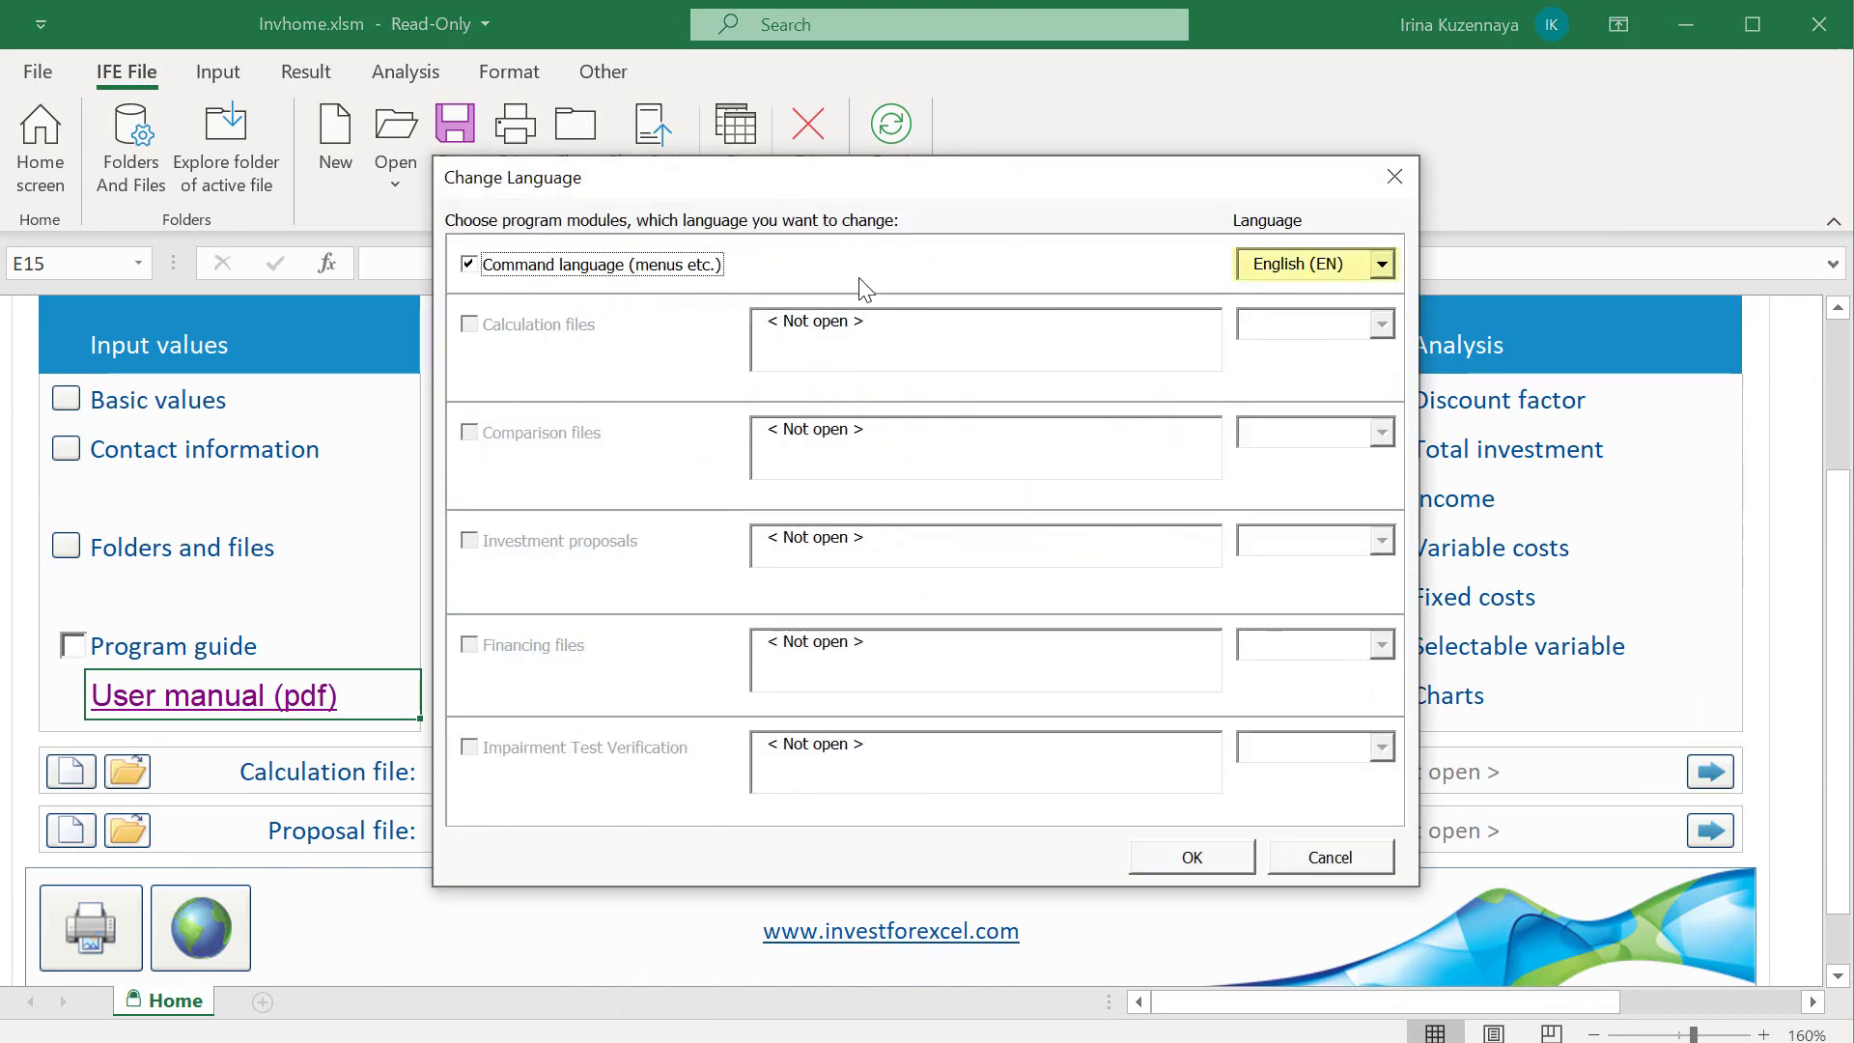
pyautogui.click(1382, 269)
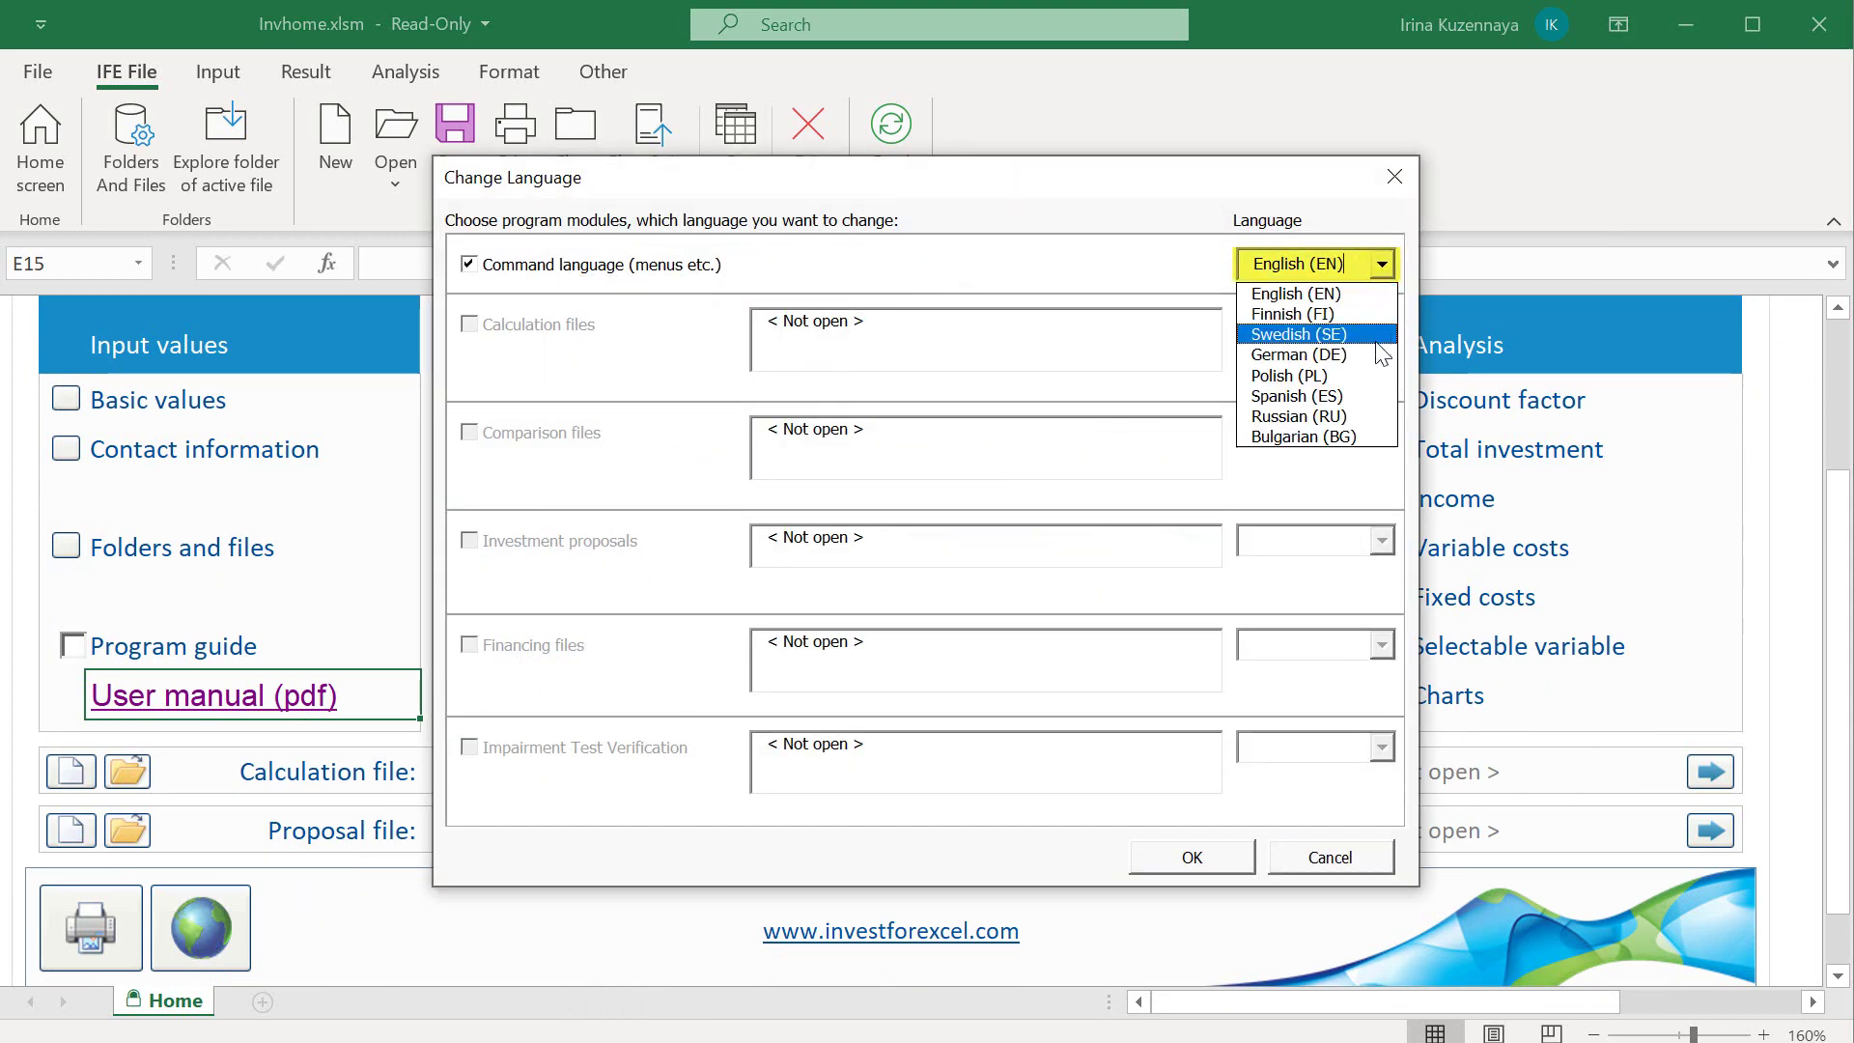
pyautogui.click(1305, 850)
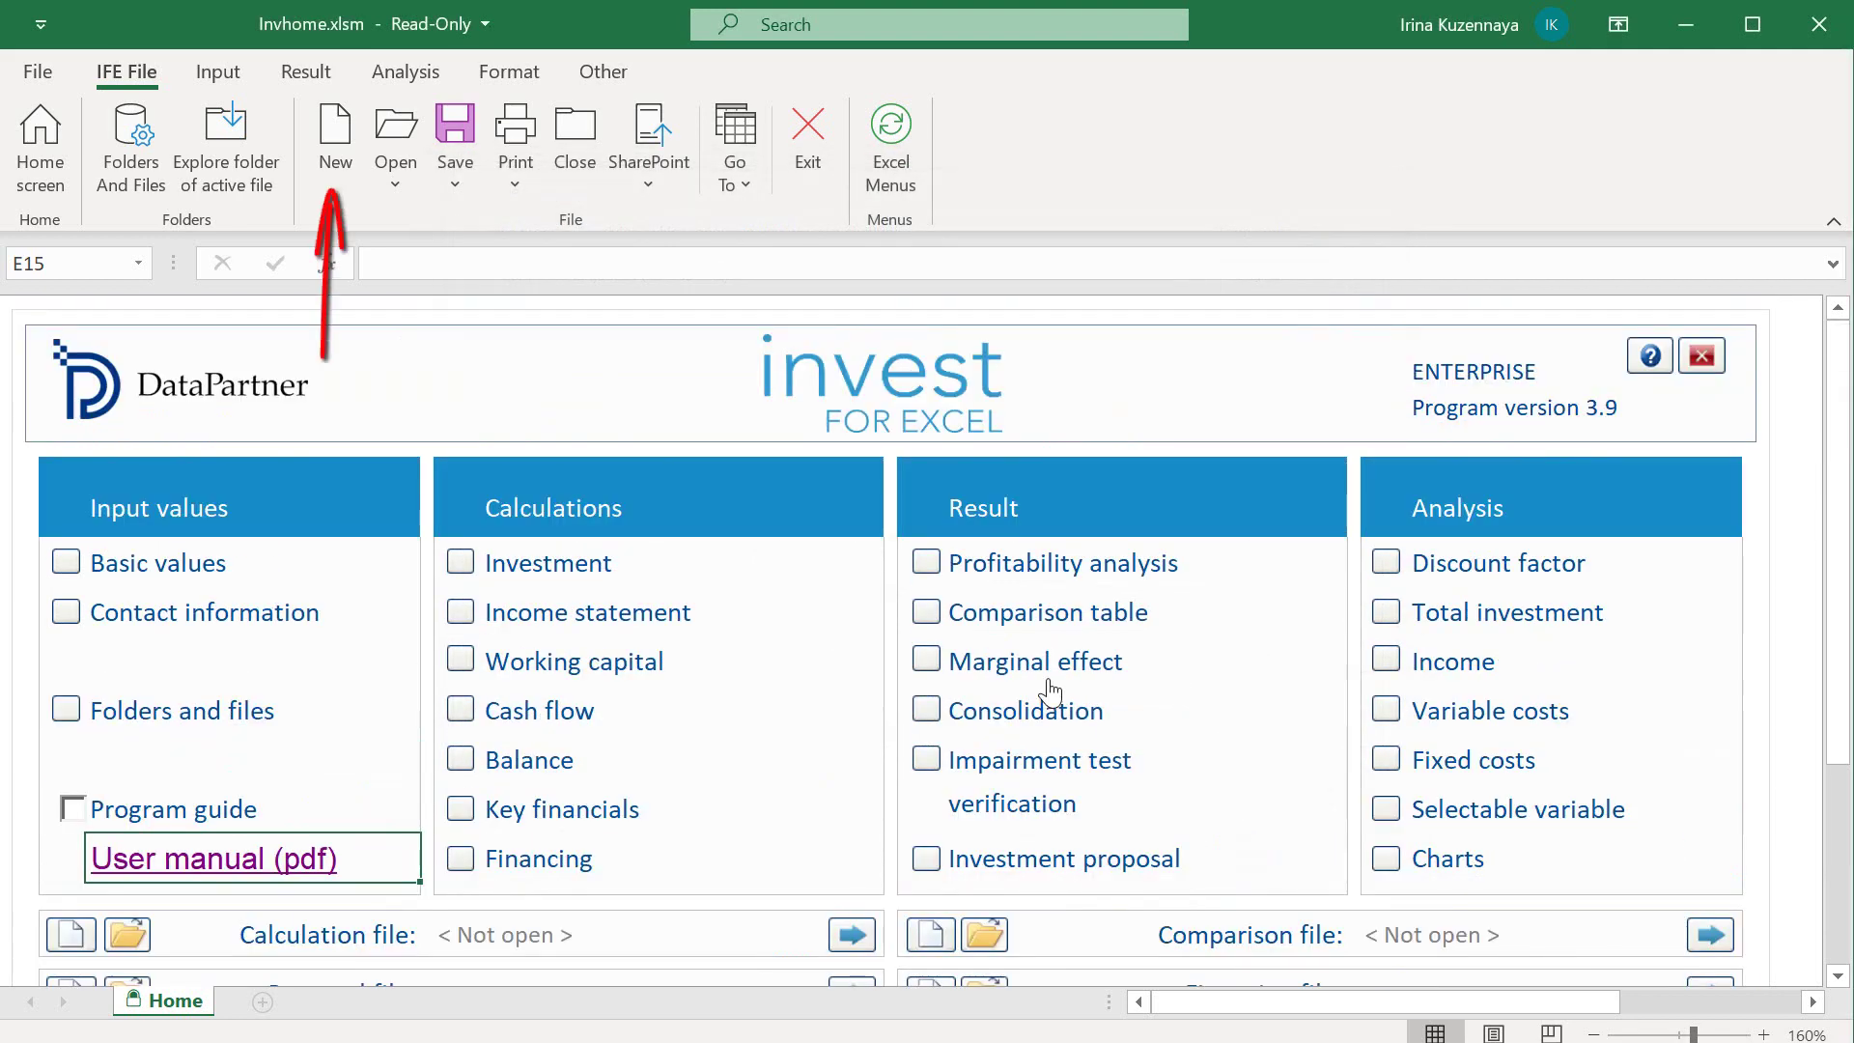
# - Create a new asset investment calculation file and start naming it 'Production'
pyautogui.click(336, 155)
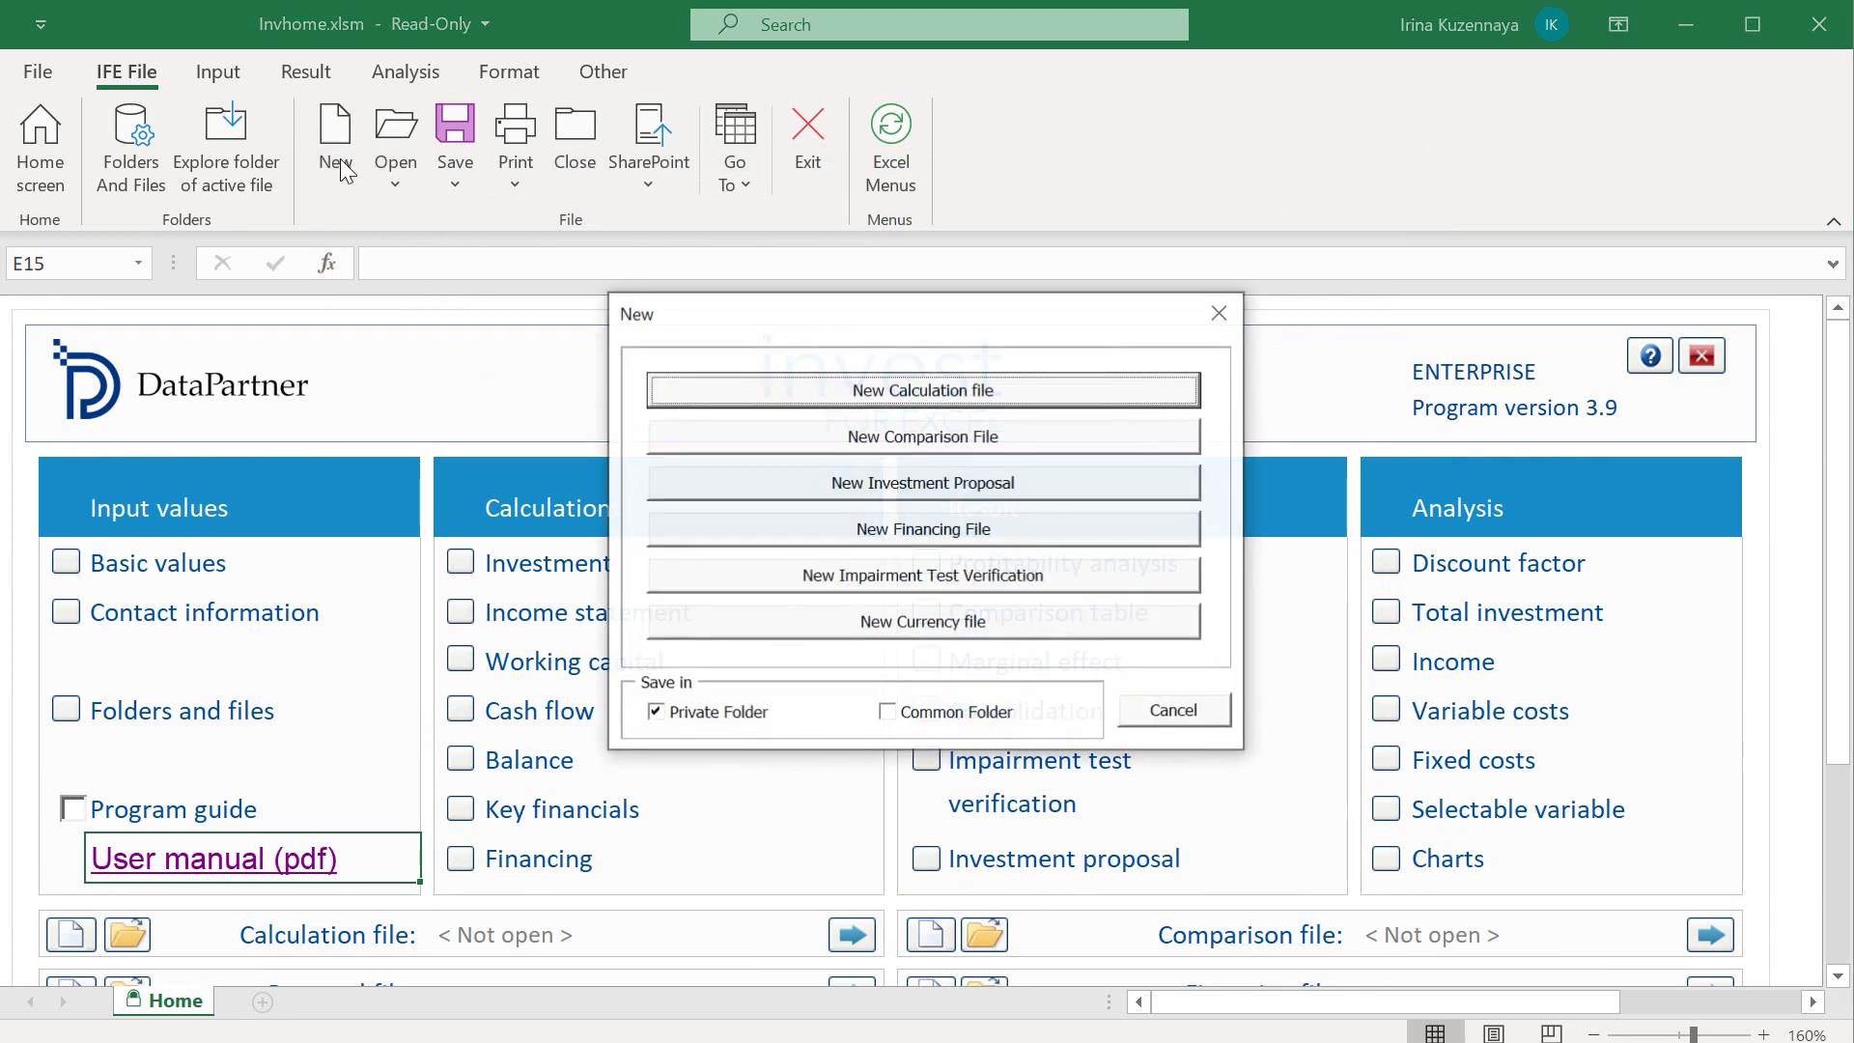
pyautogui.click(702, 399)
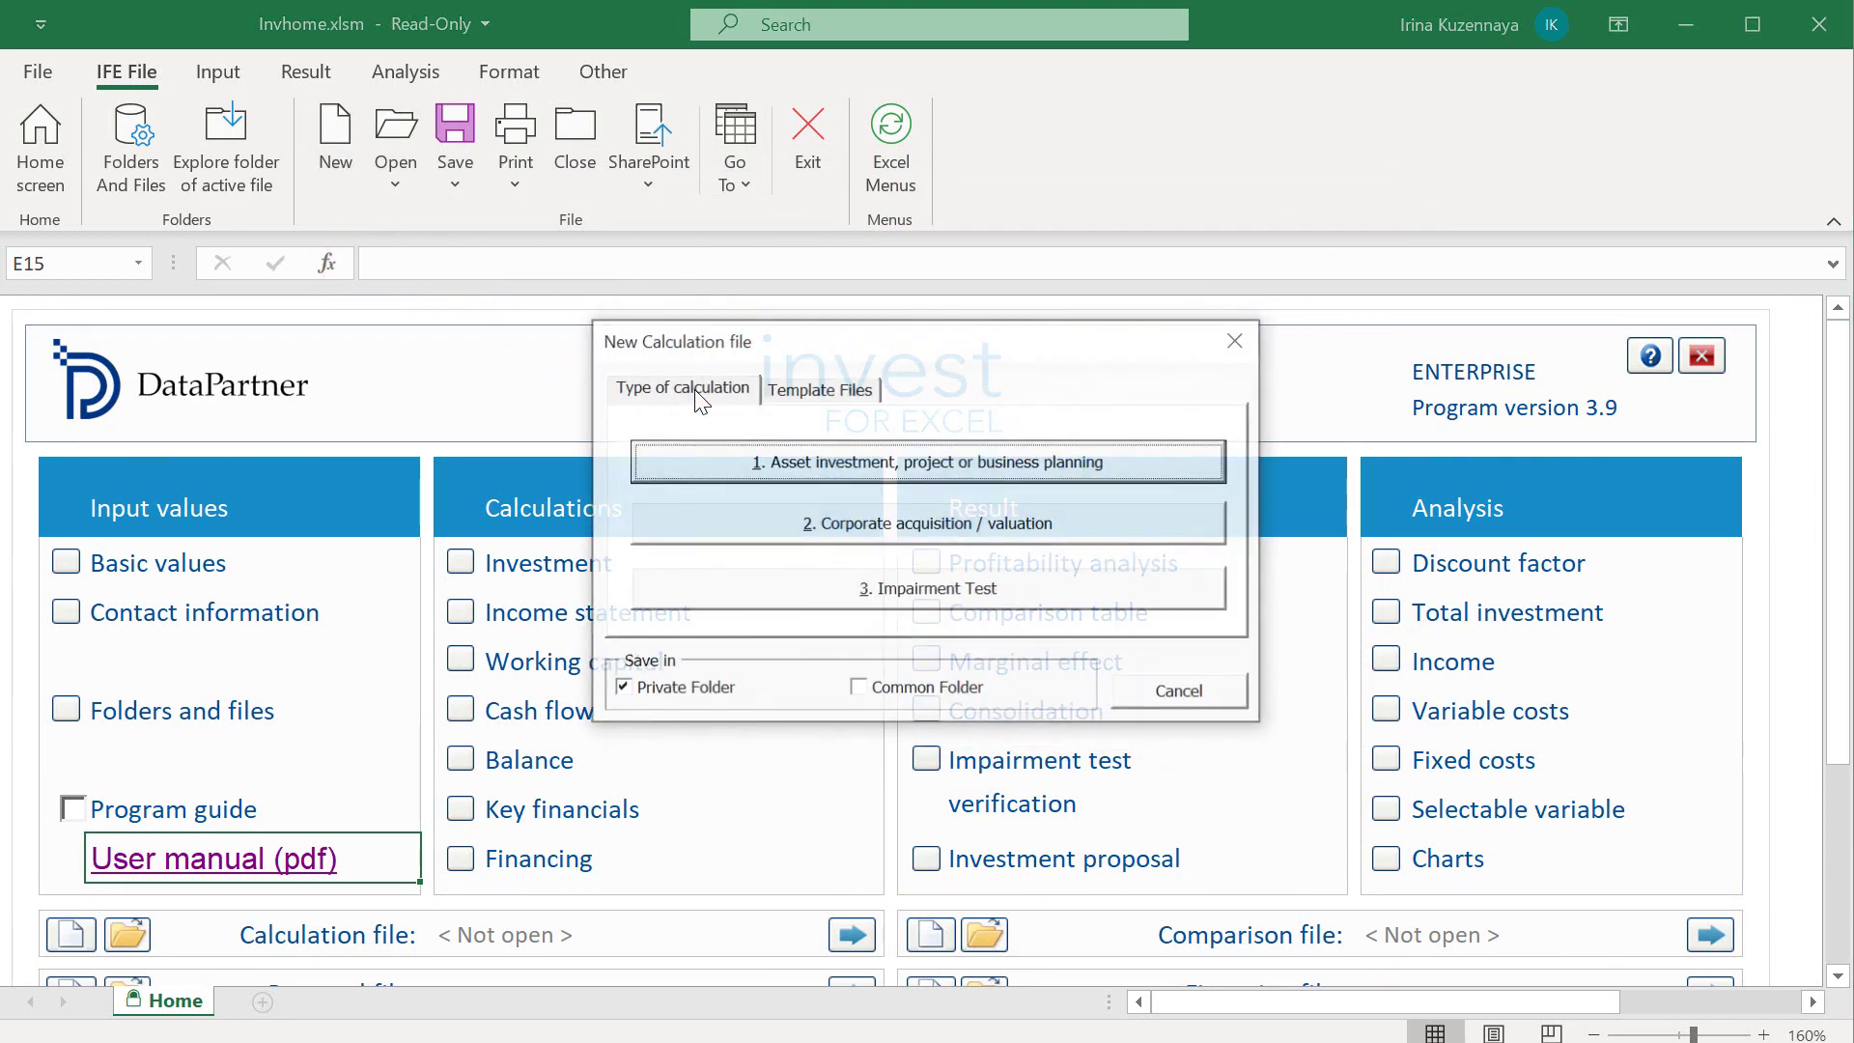
pyautogui.click(731, 472)
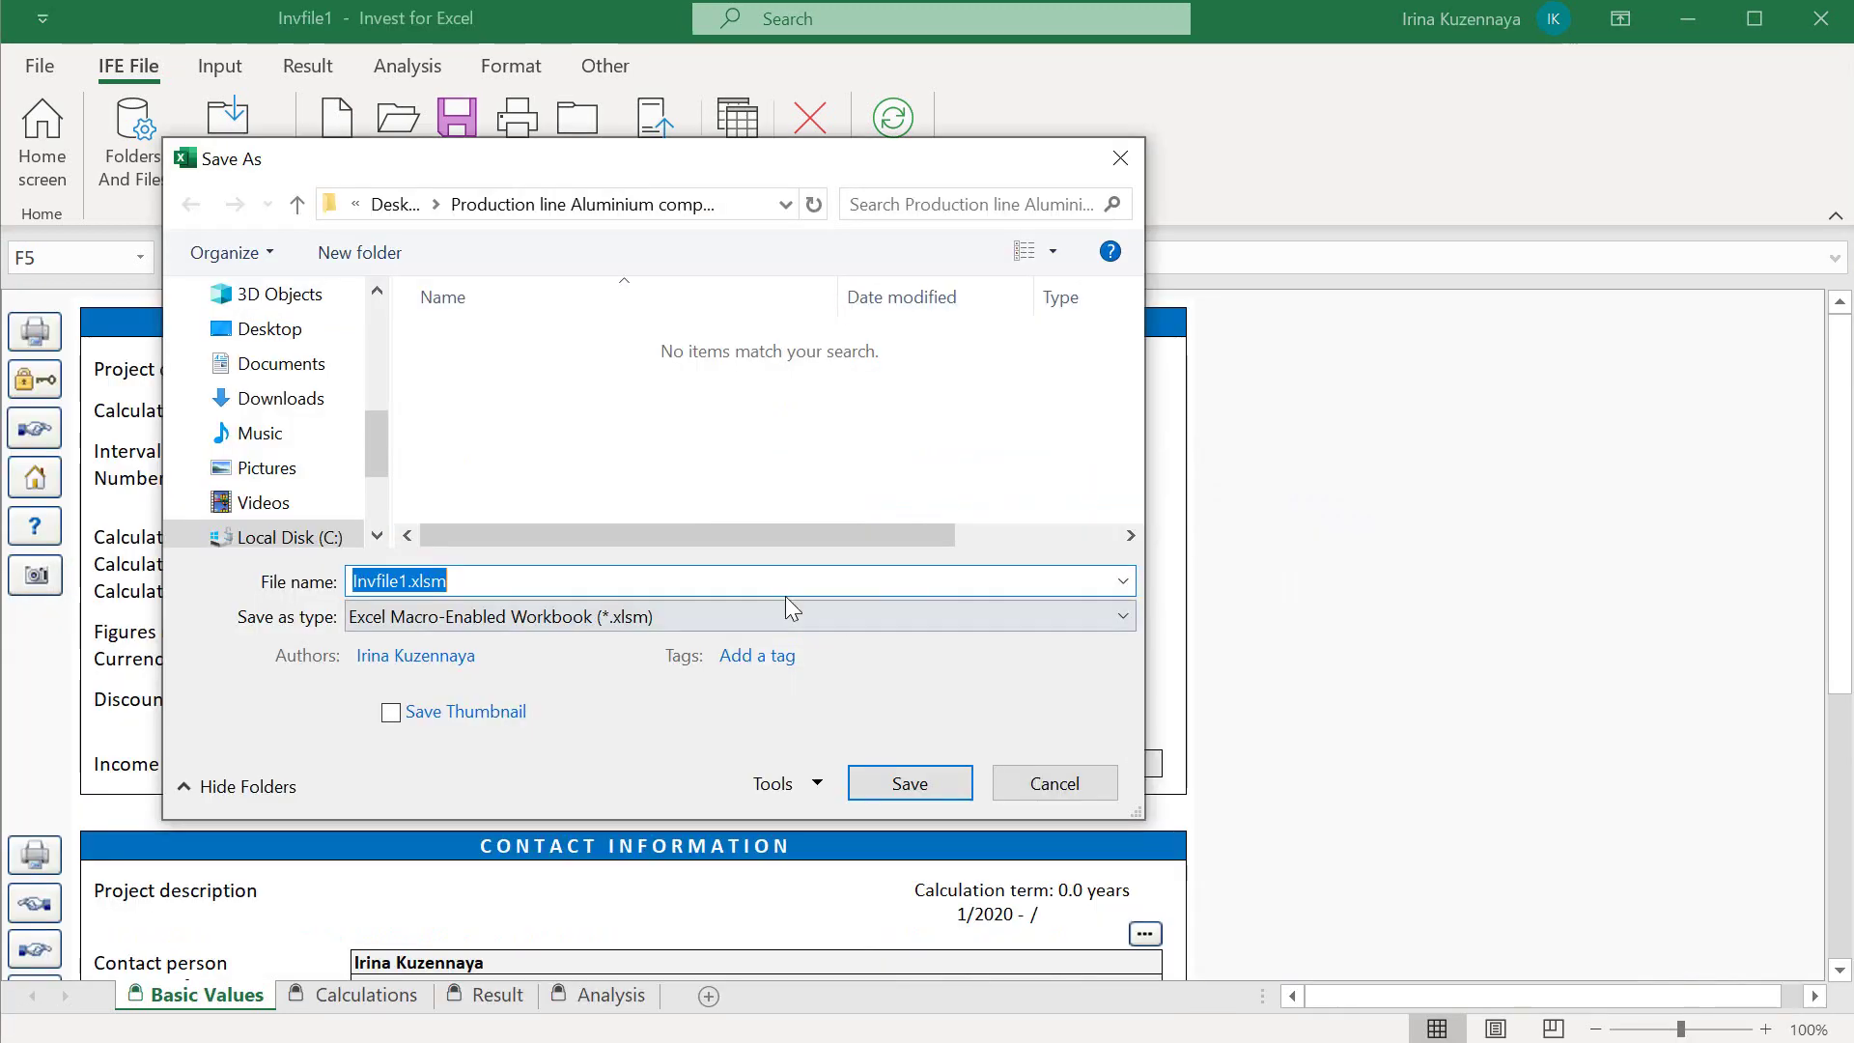
pyautogui.write('Production Line')
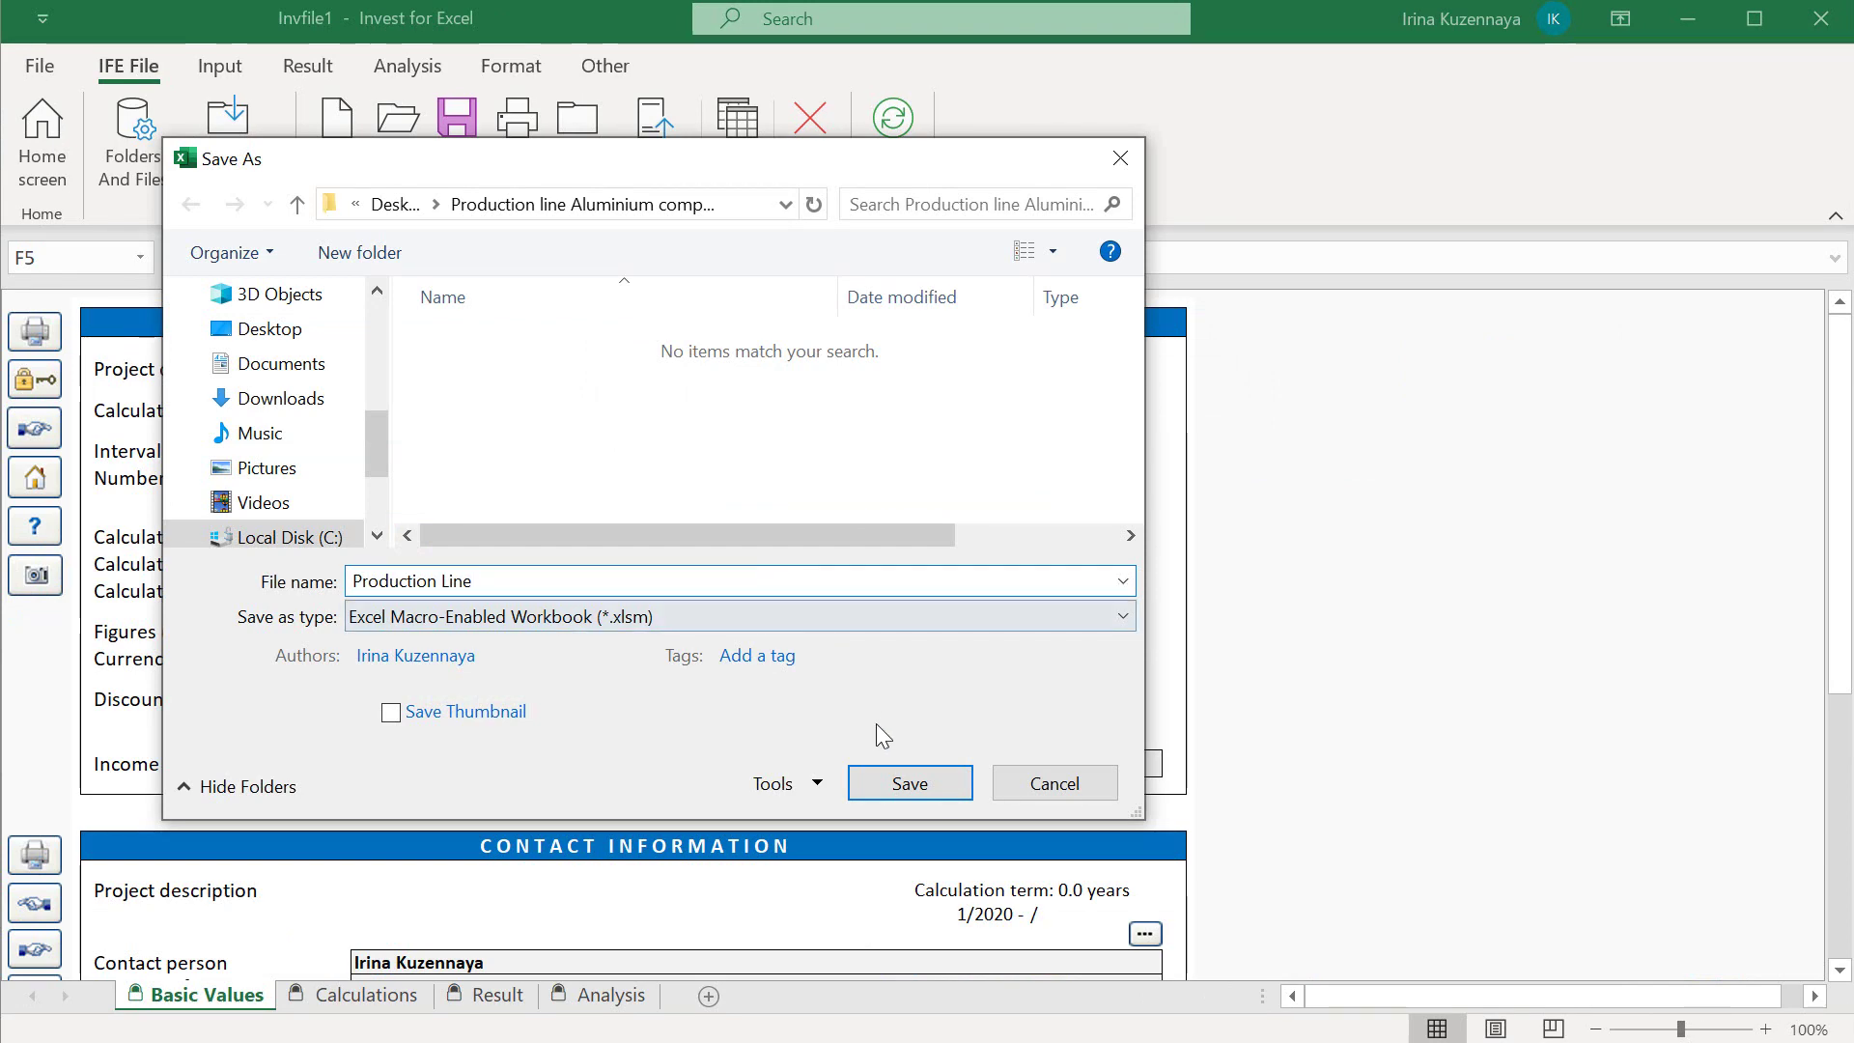
# - Save Production Line.xlsm and set a detailed monthly calculation term starting 07/2022
pyautogui.click(906, 783)
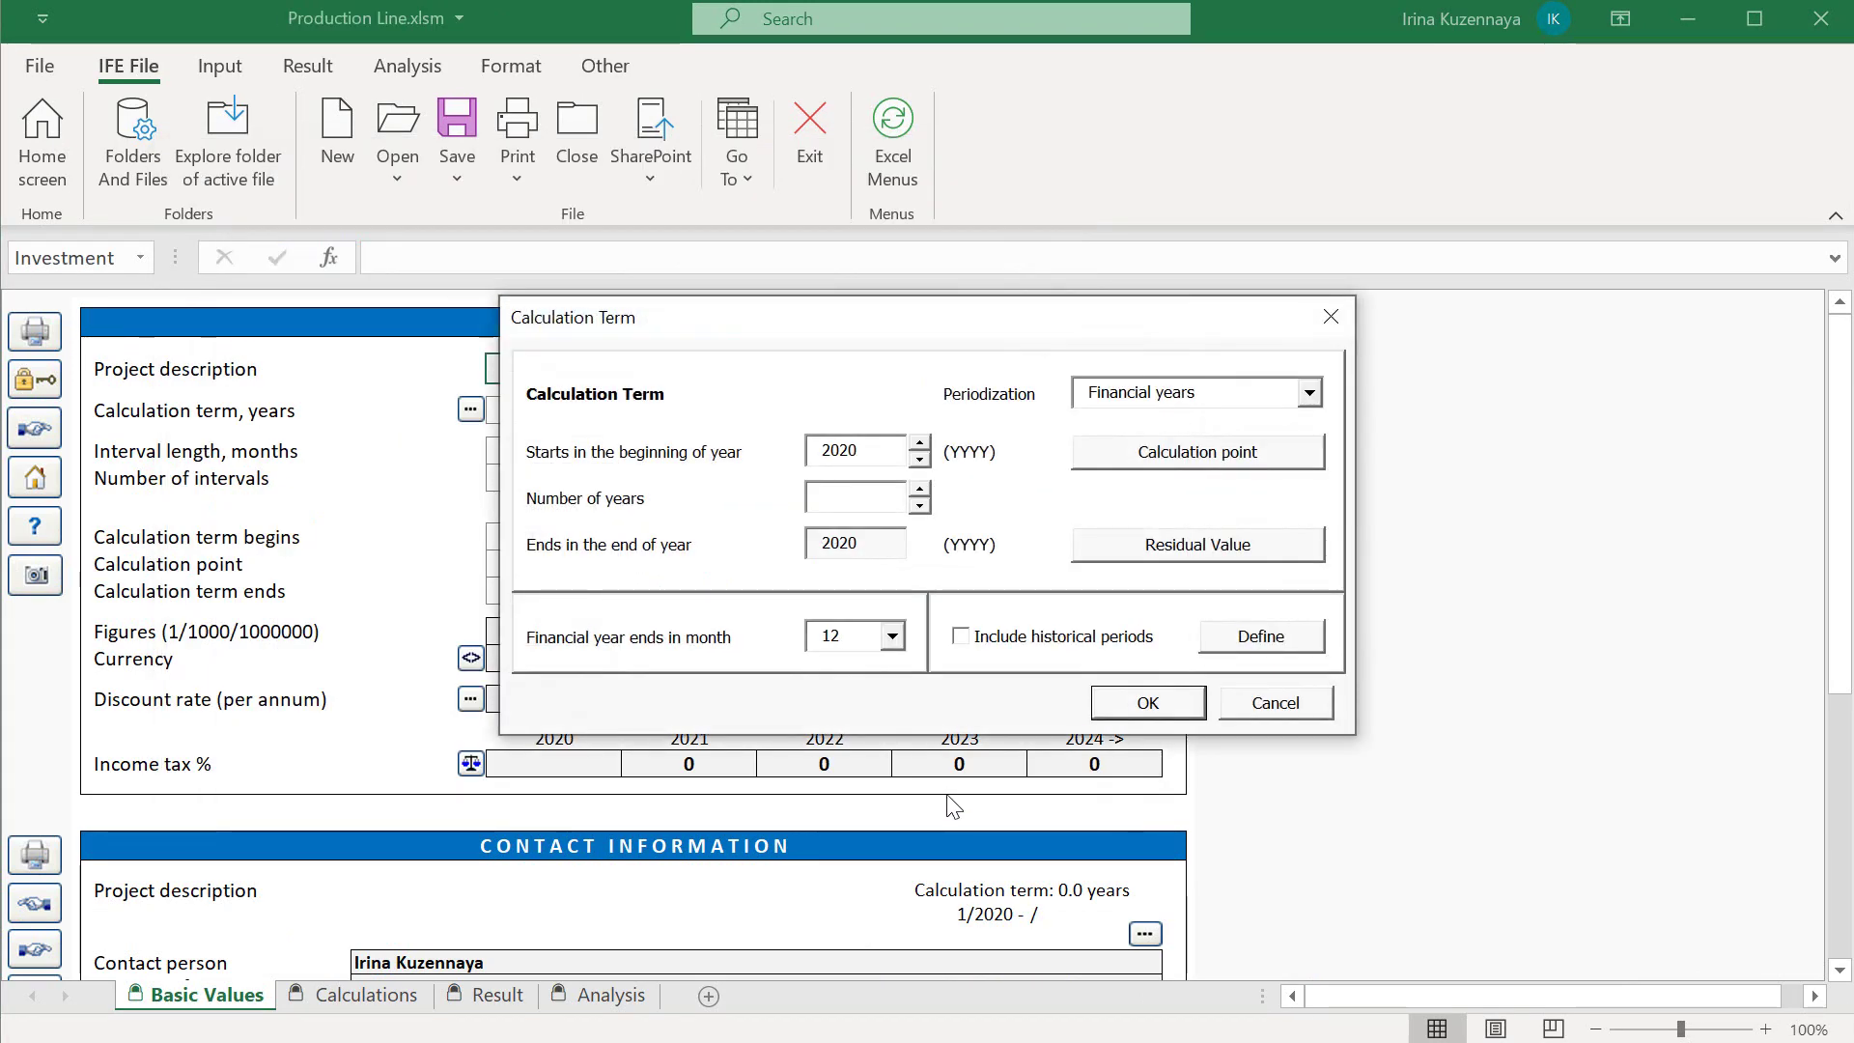
pyautogui.click(1310, 392)
pyautogui.click(1266, 441)
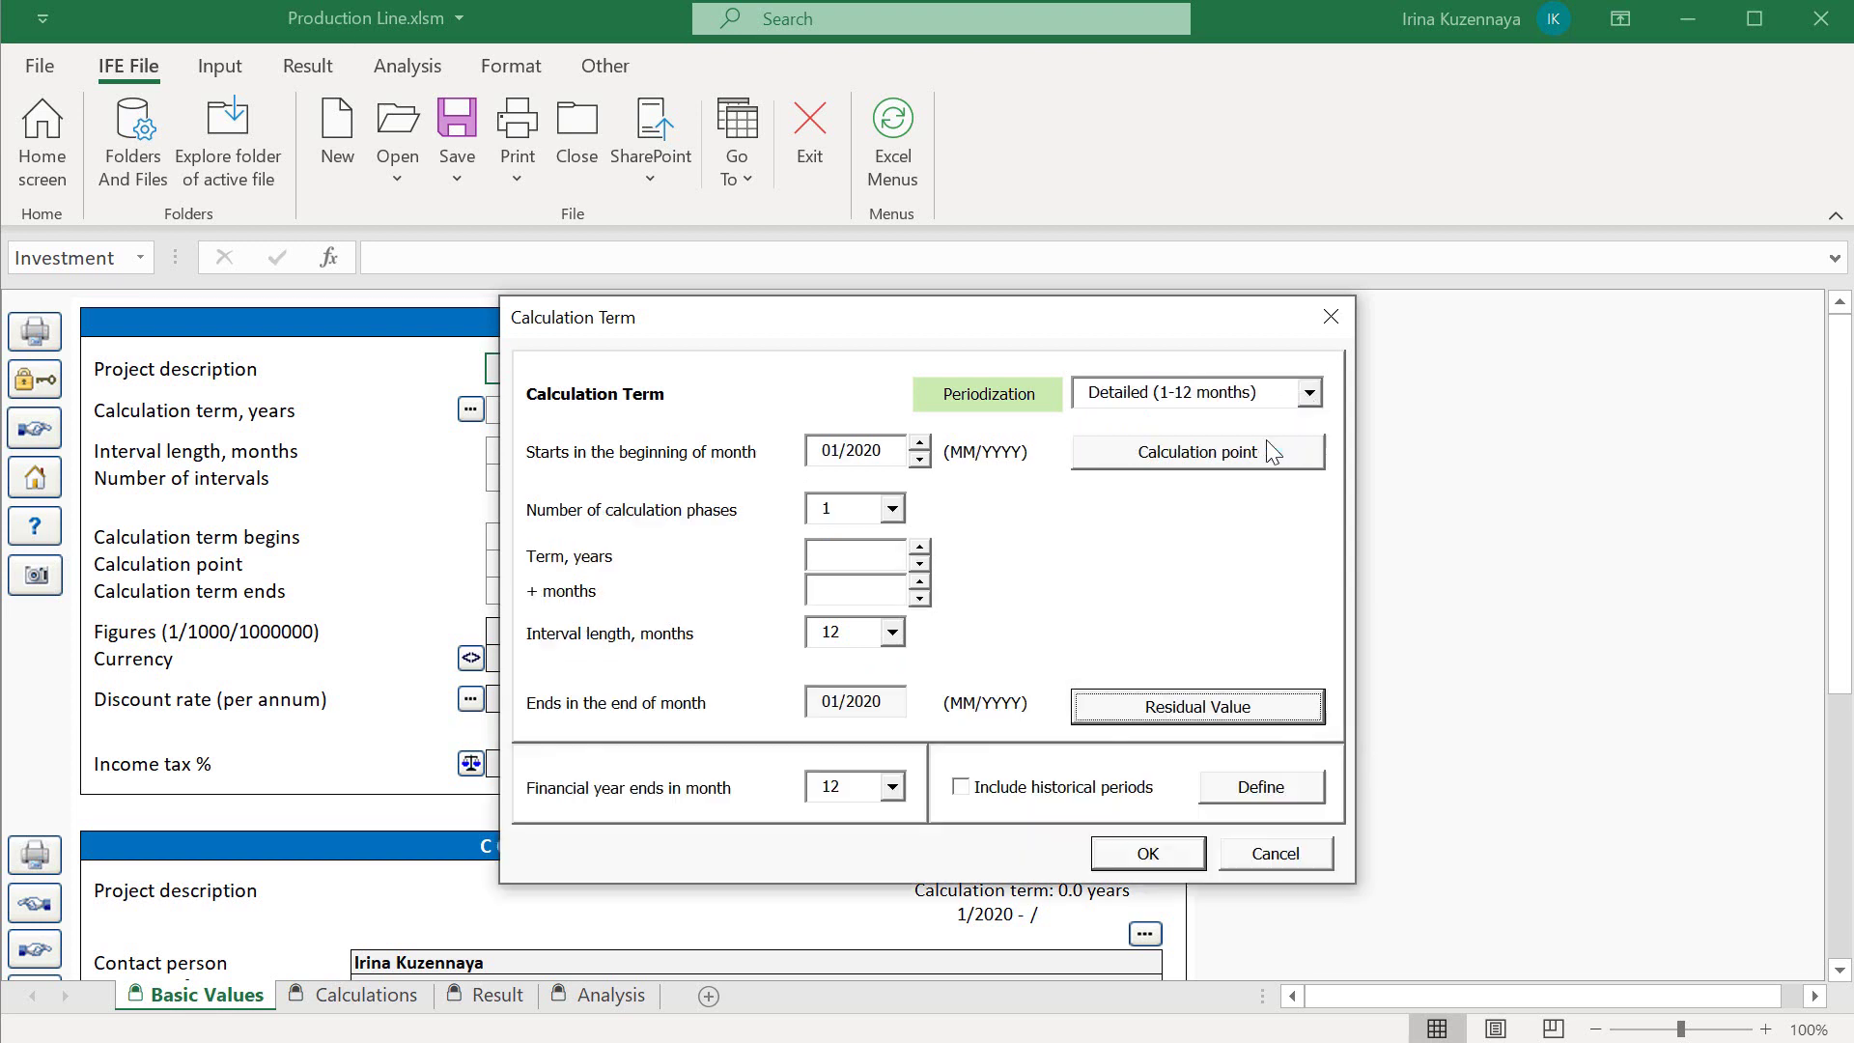
pyautogui.press('Tab')
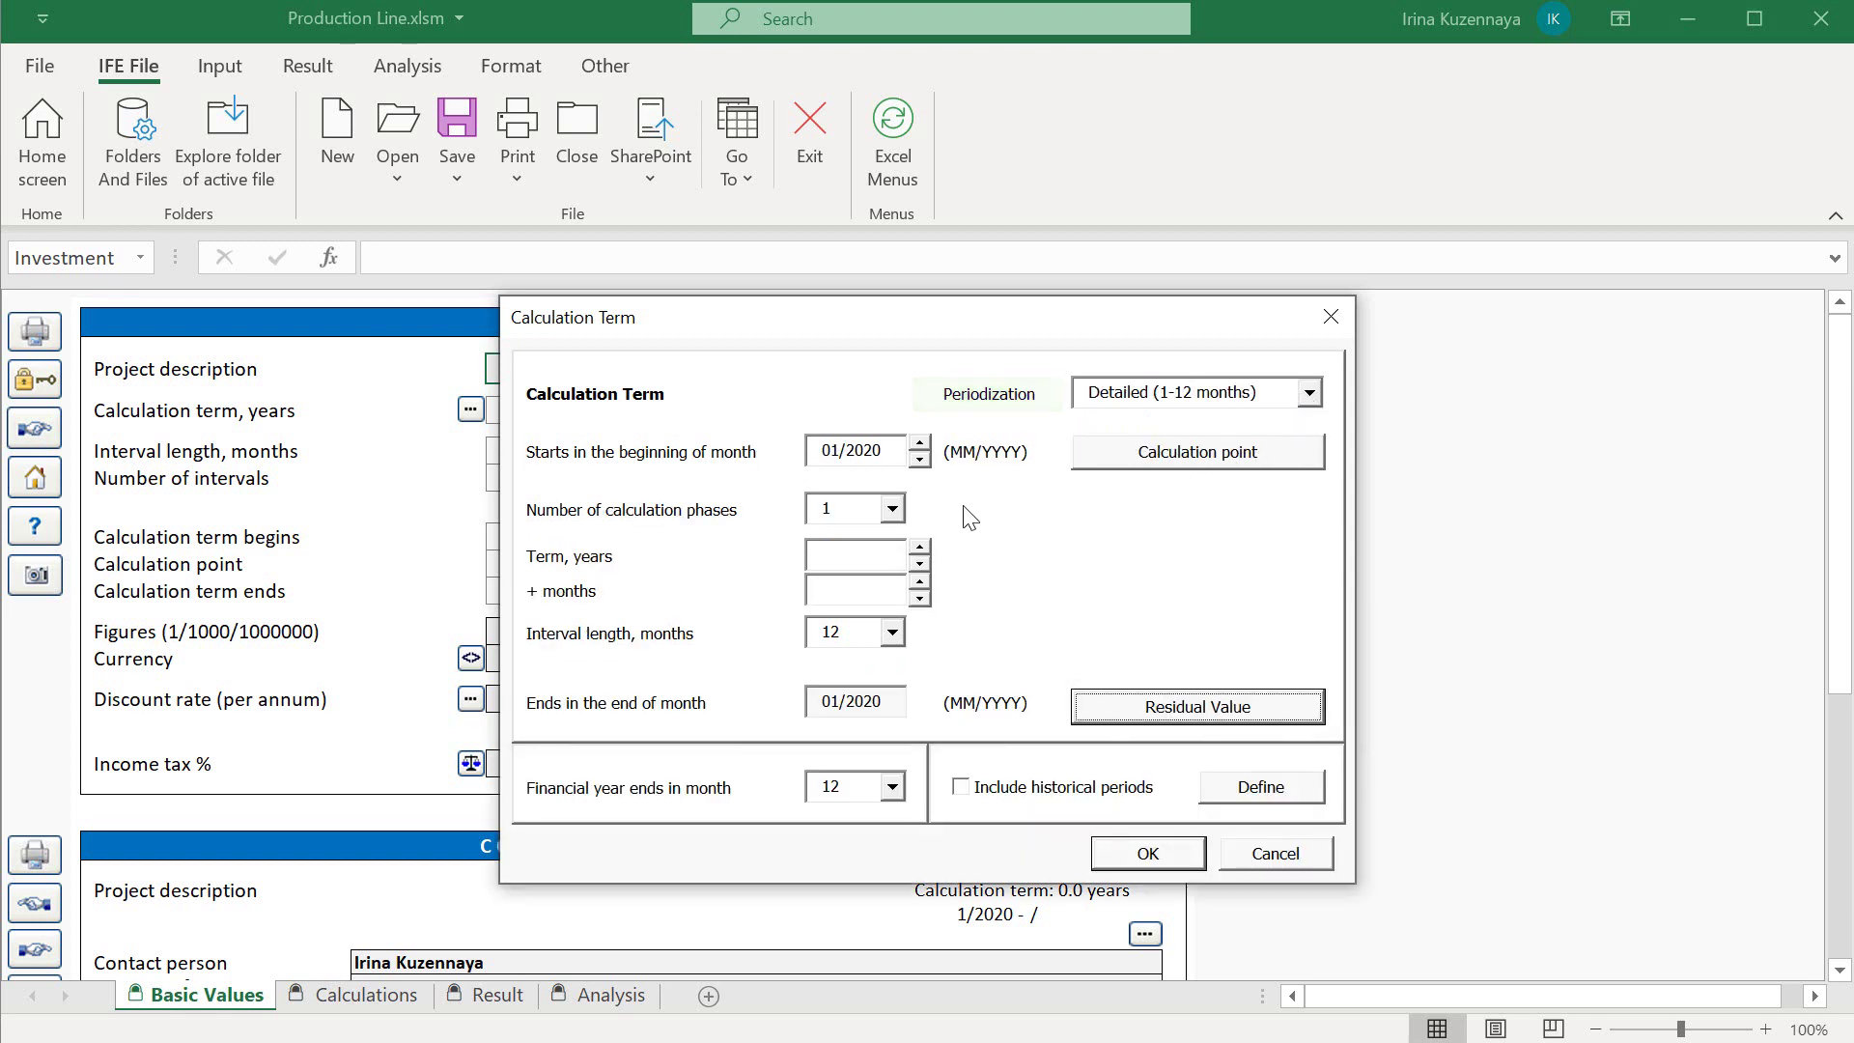
pyautogui.click(850, 453)
pyautogui.press('BackSpace')
pyautogui.write('7/')
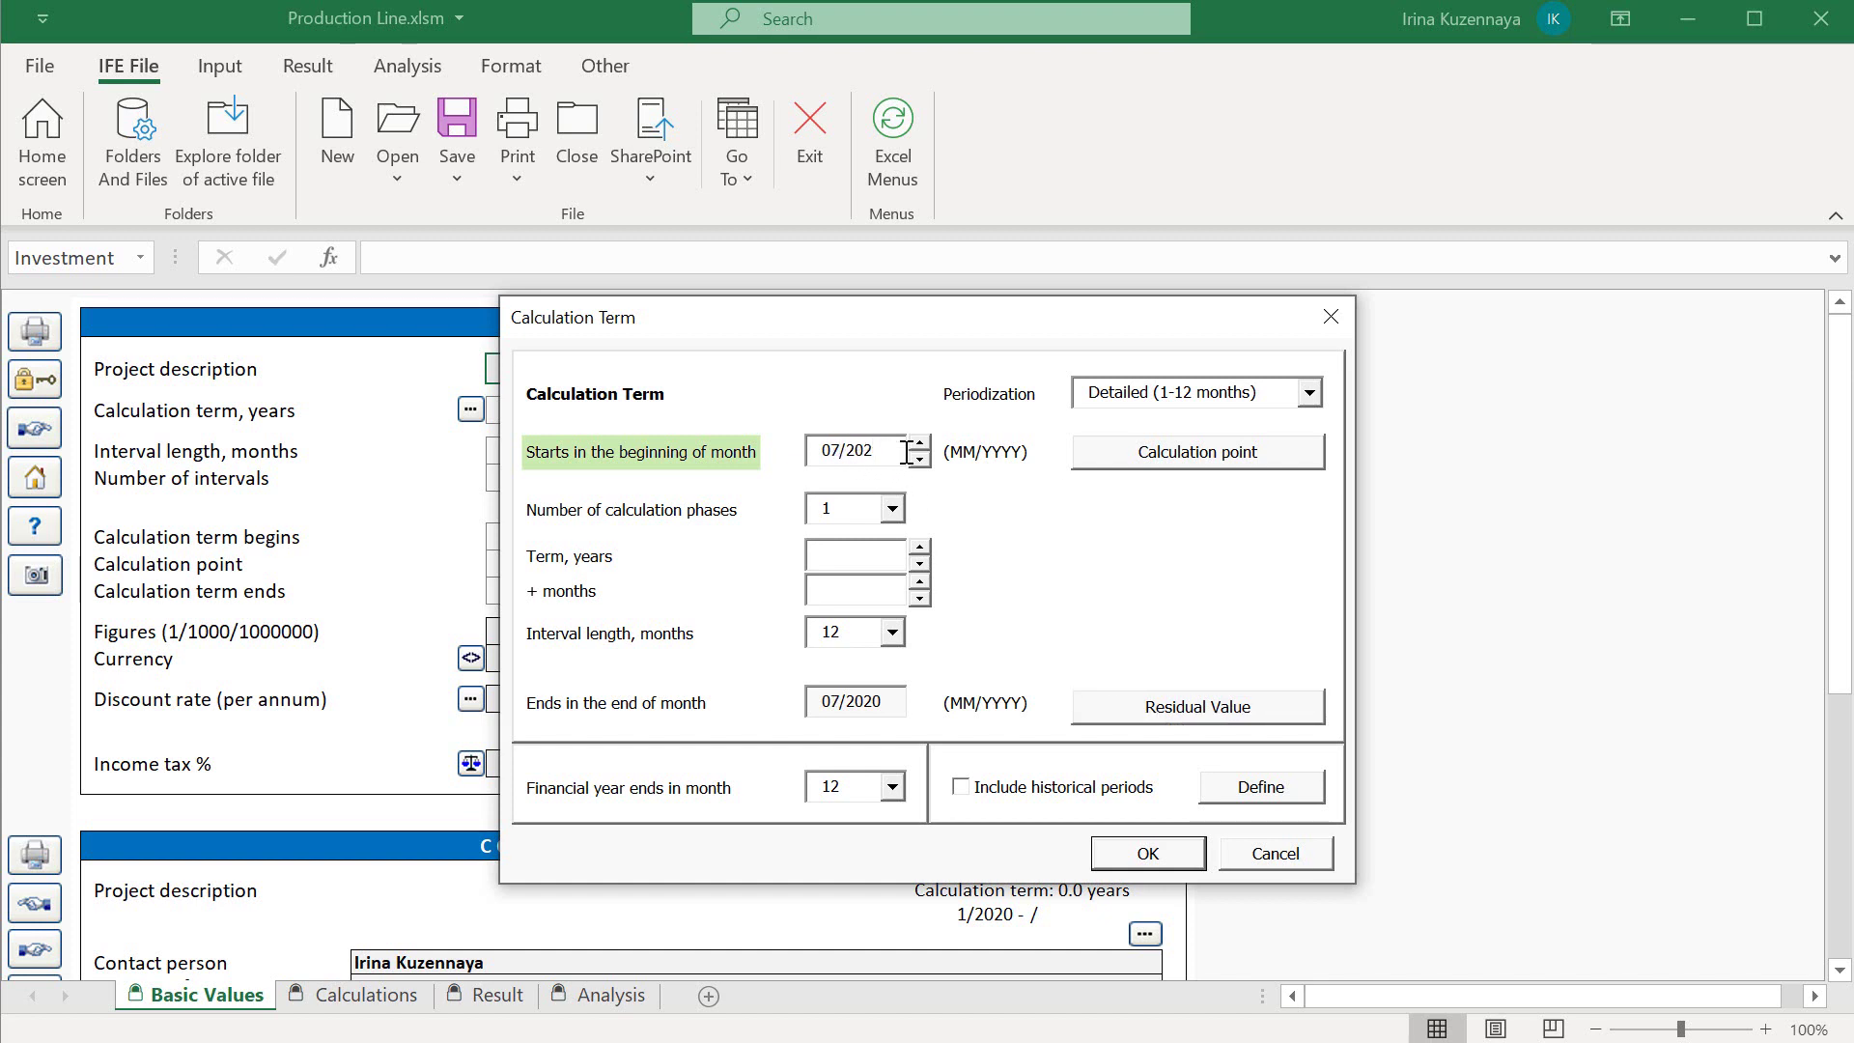
pyautogui.write('2')
pyautogui.press('Tab')
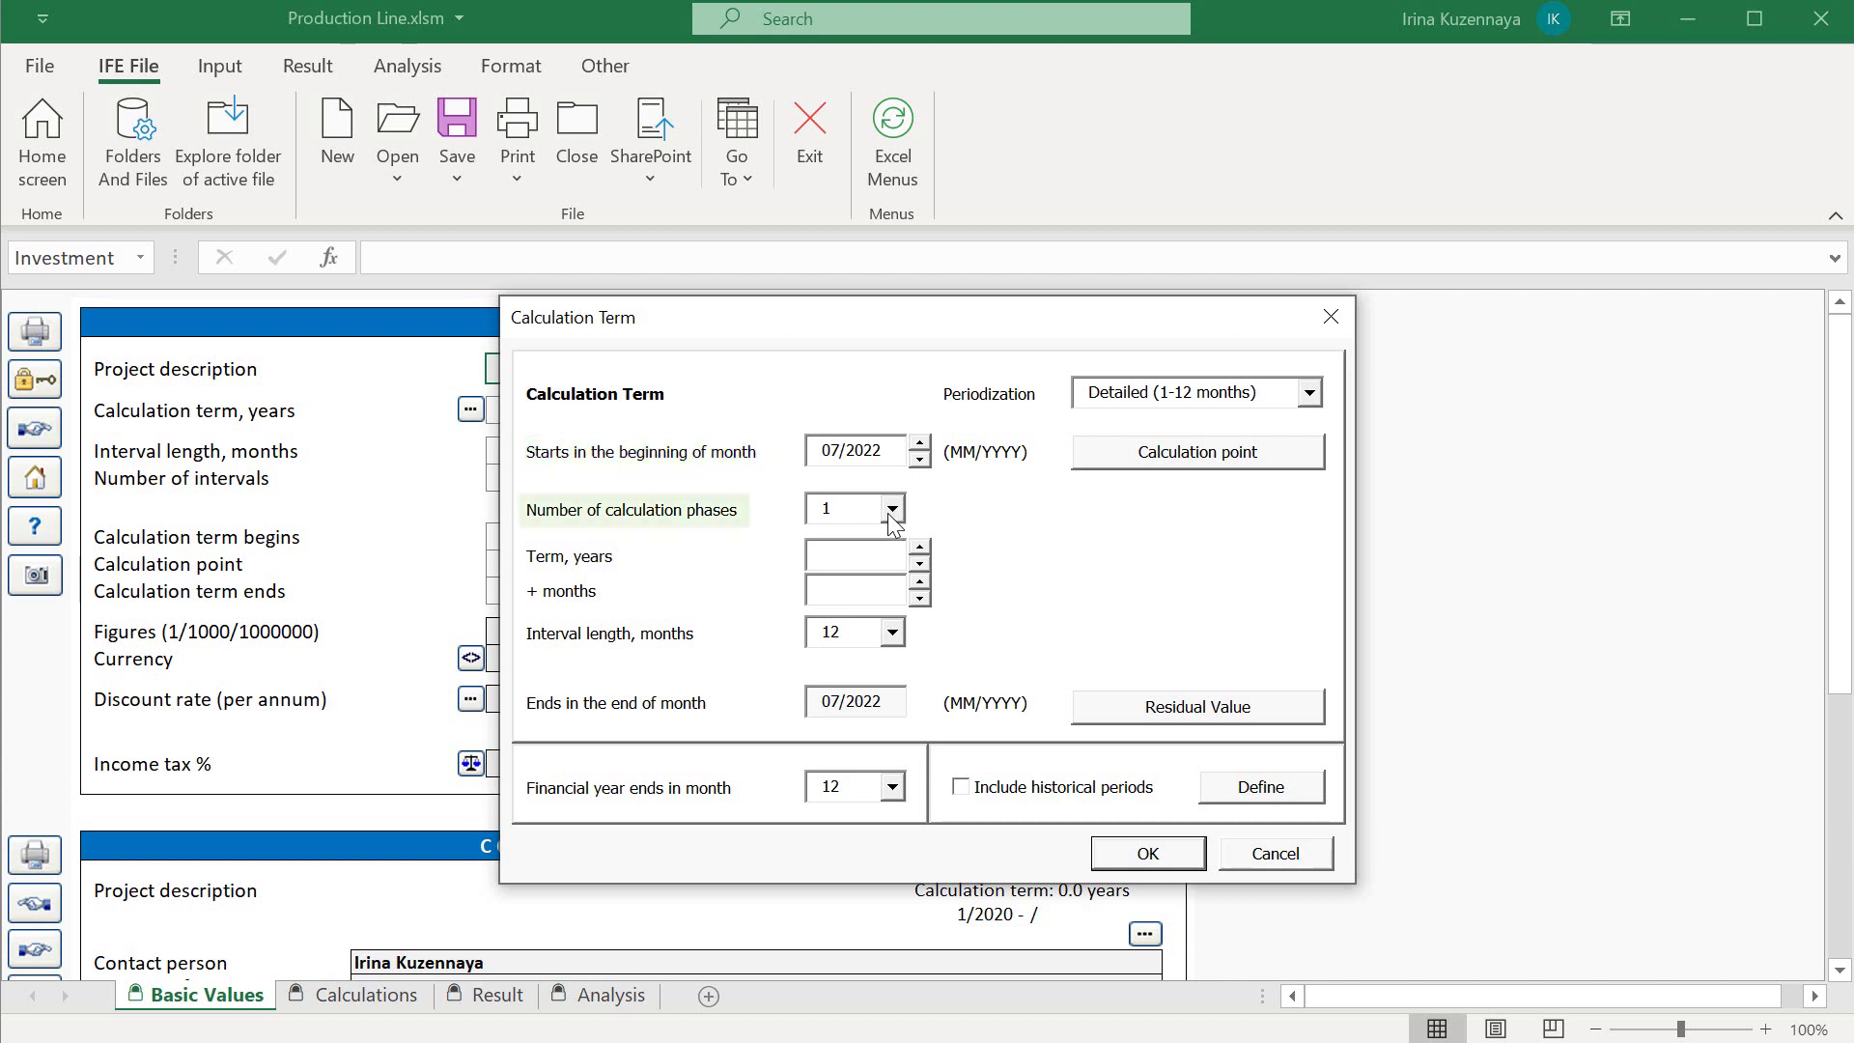
# - Define two phases: Construction 6 months (6-month interval) and Operation 10 years (12-month interval)
pyautogui.click(893, 512)
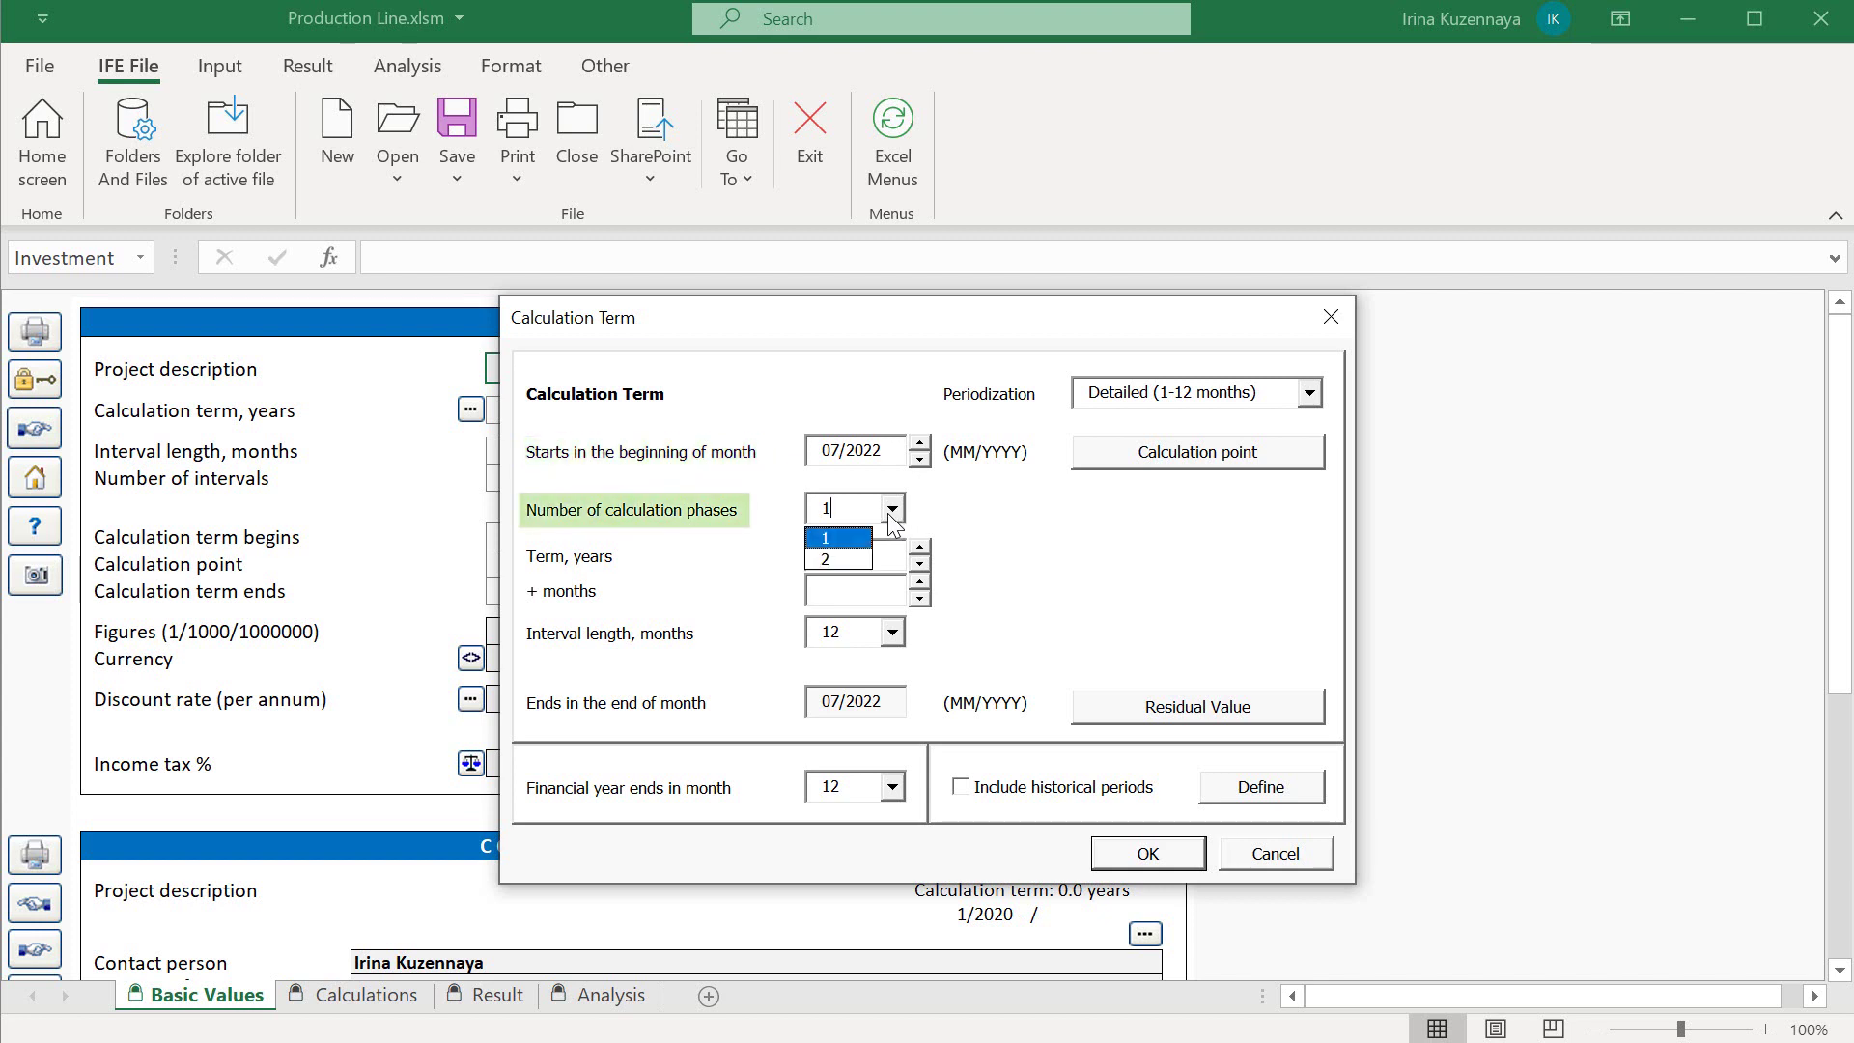
pyautogui.click(839, 559)
pyautogui.click(629, 557)
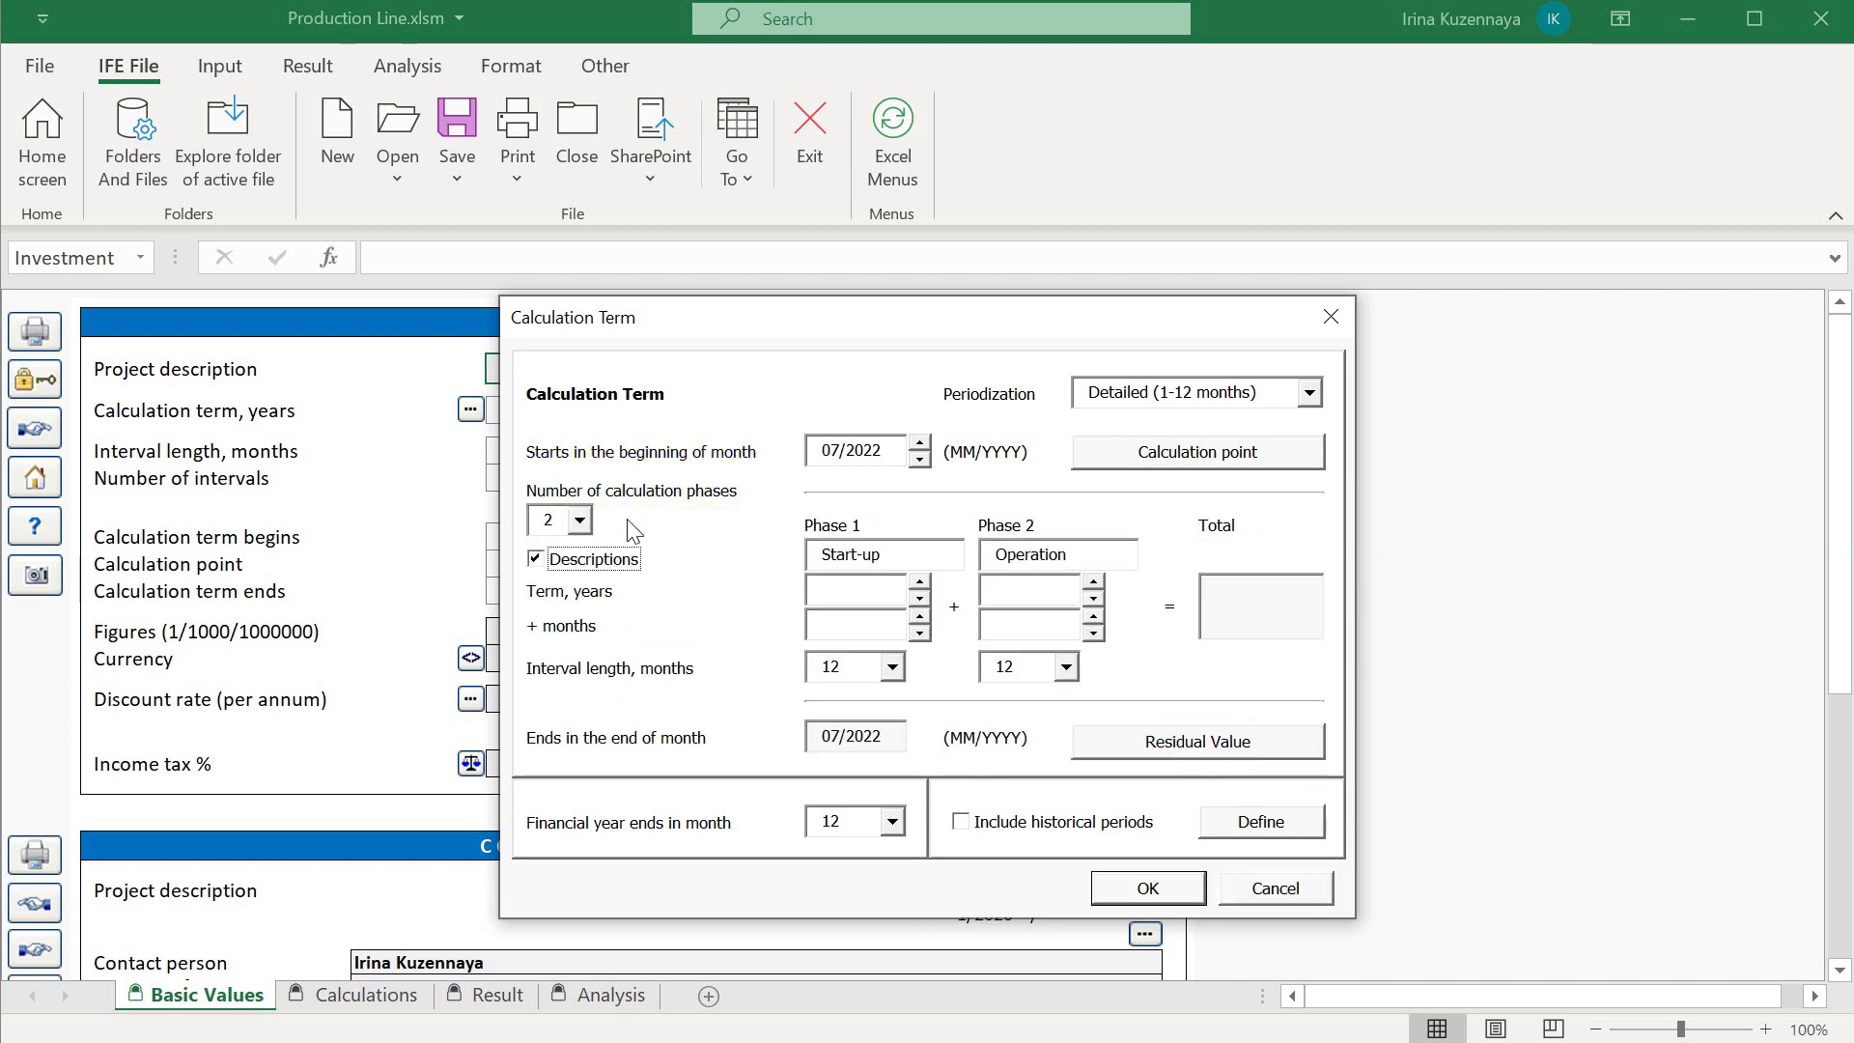
pyautogui.press('Tab')
pyautogui.write('C')
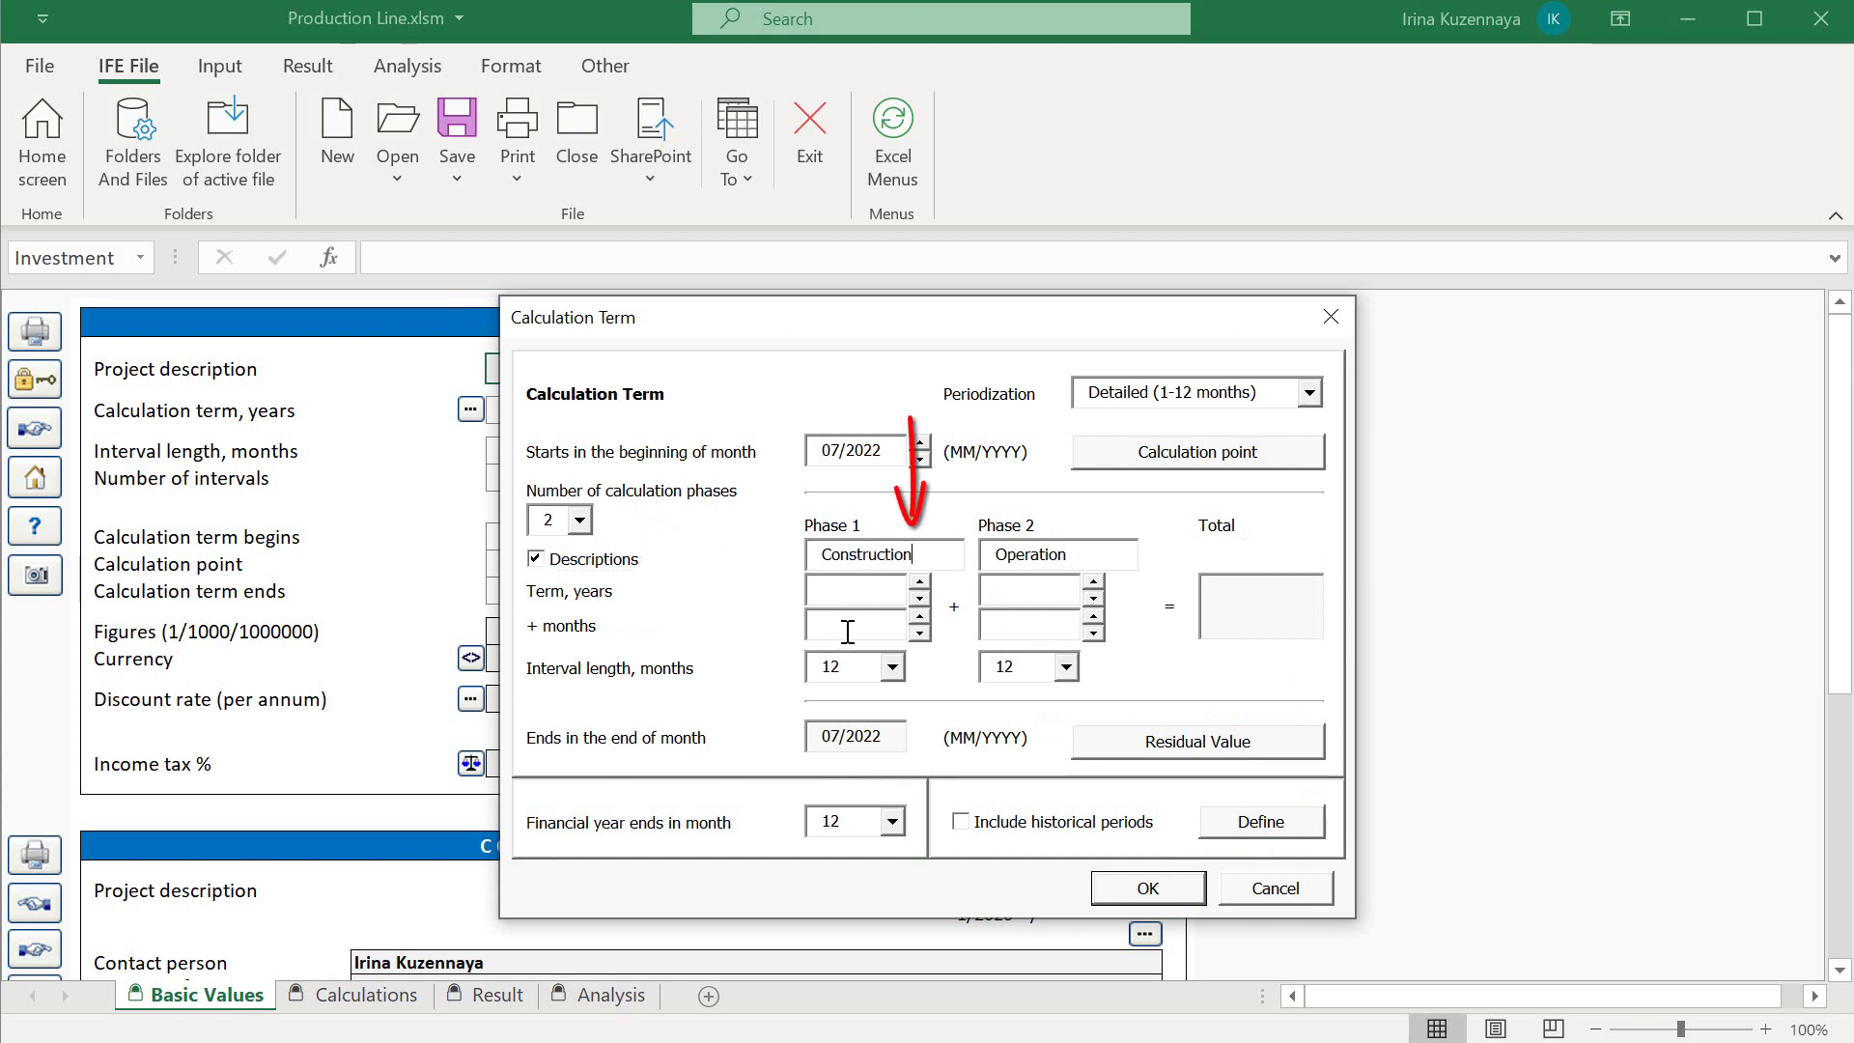
pyautogui.write('6')
pyautogui.click(898, 673)
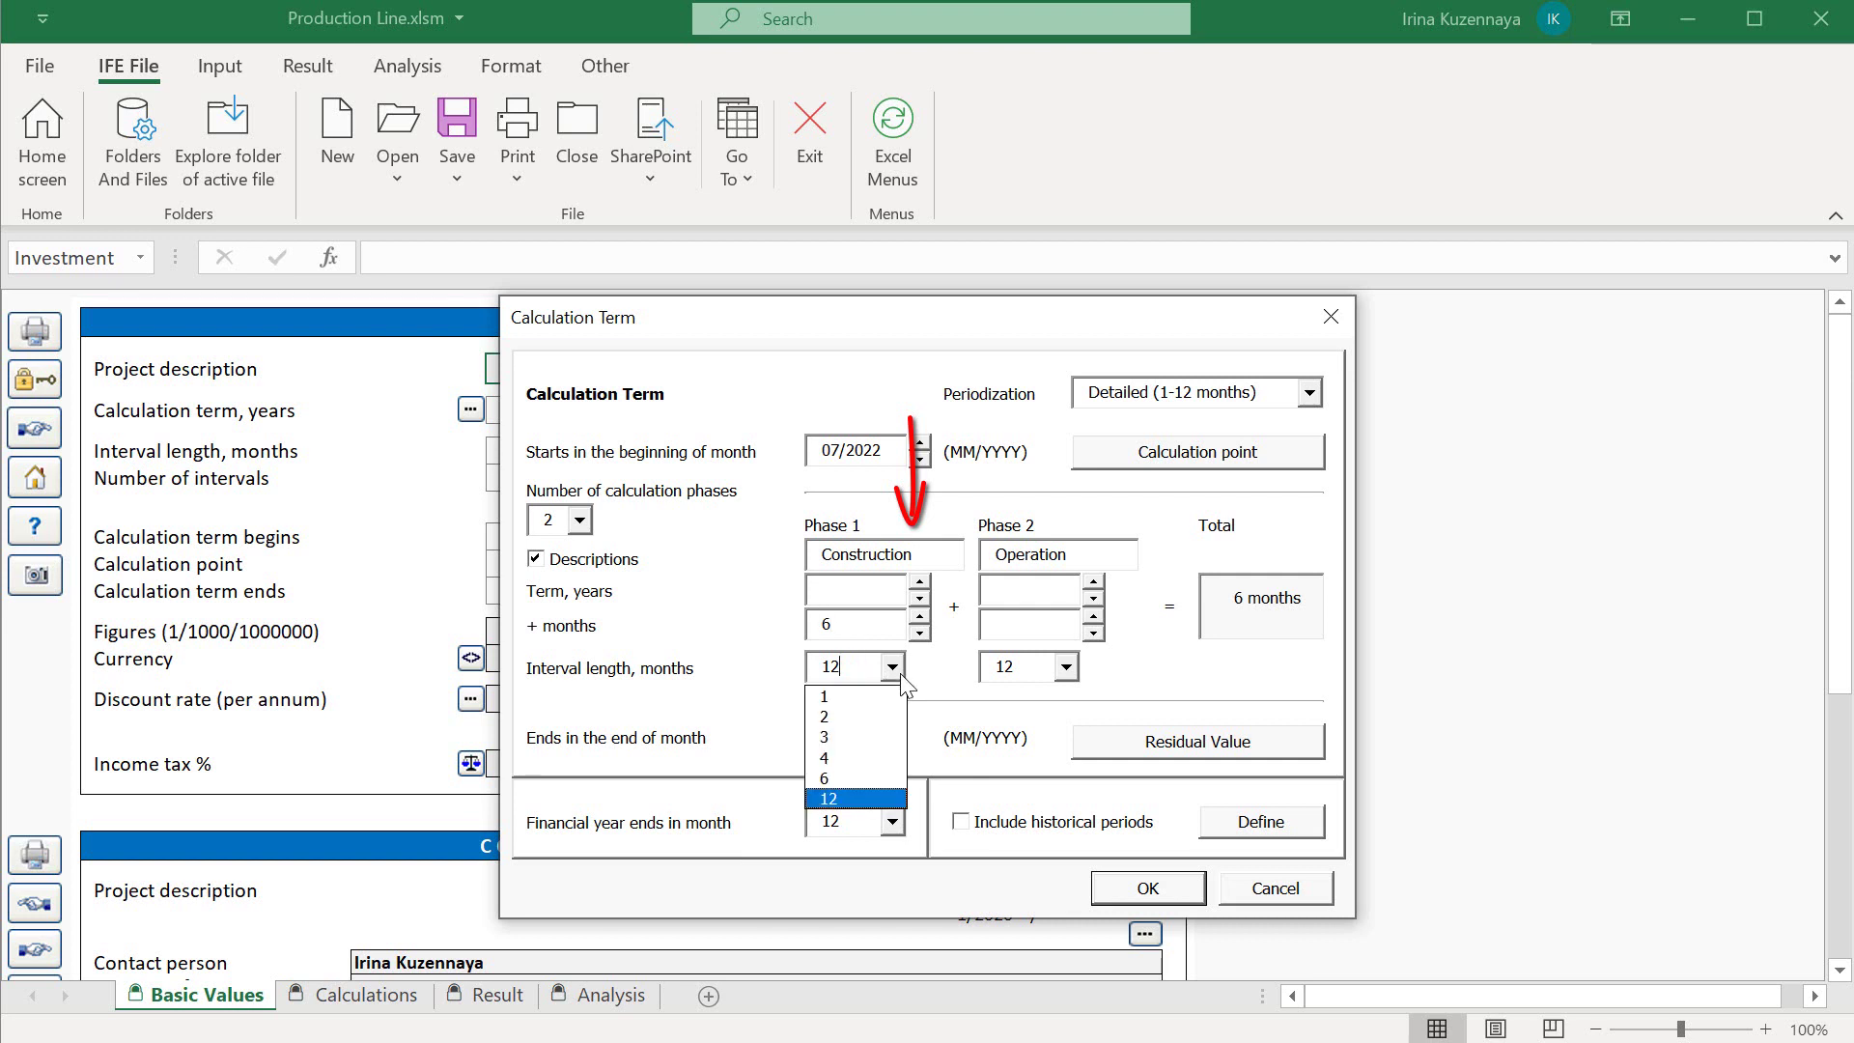
pyautogui.click(859, 778)
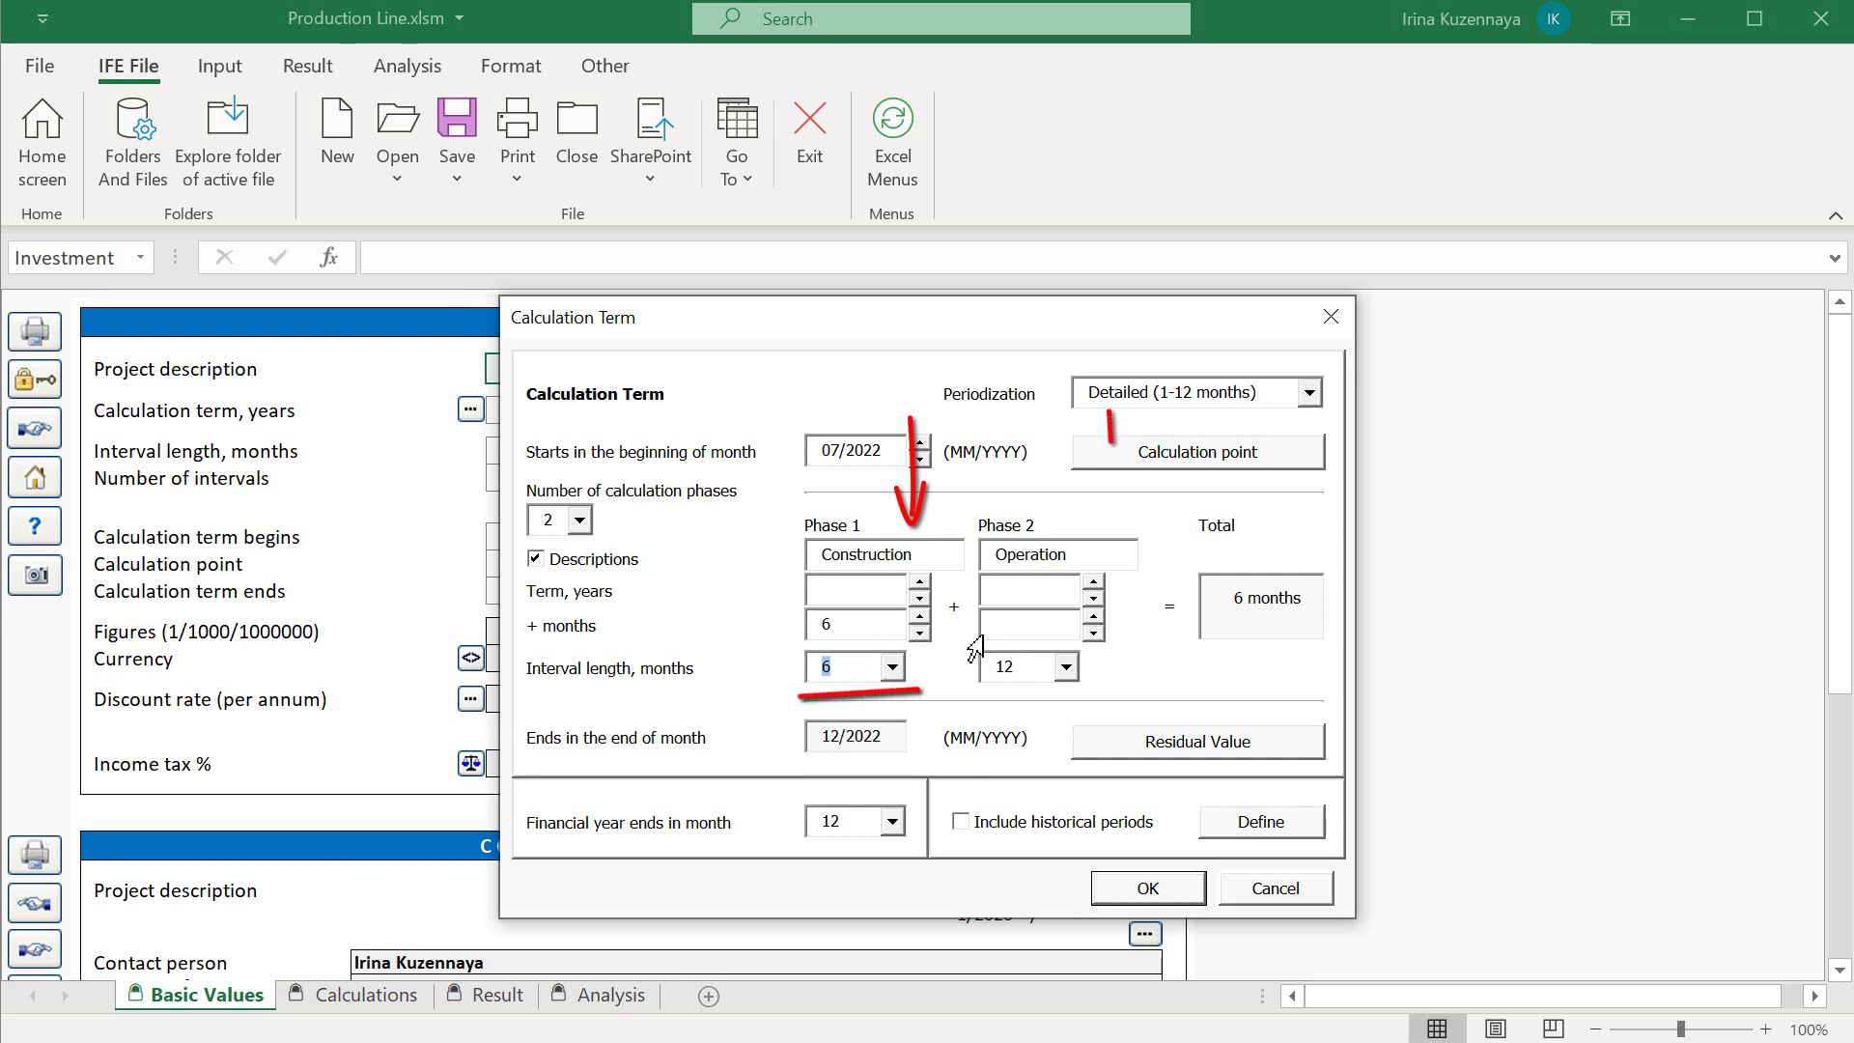
pyautogui.click(1018, 591)
pyautogui.write('10')
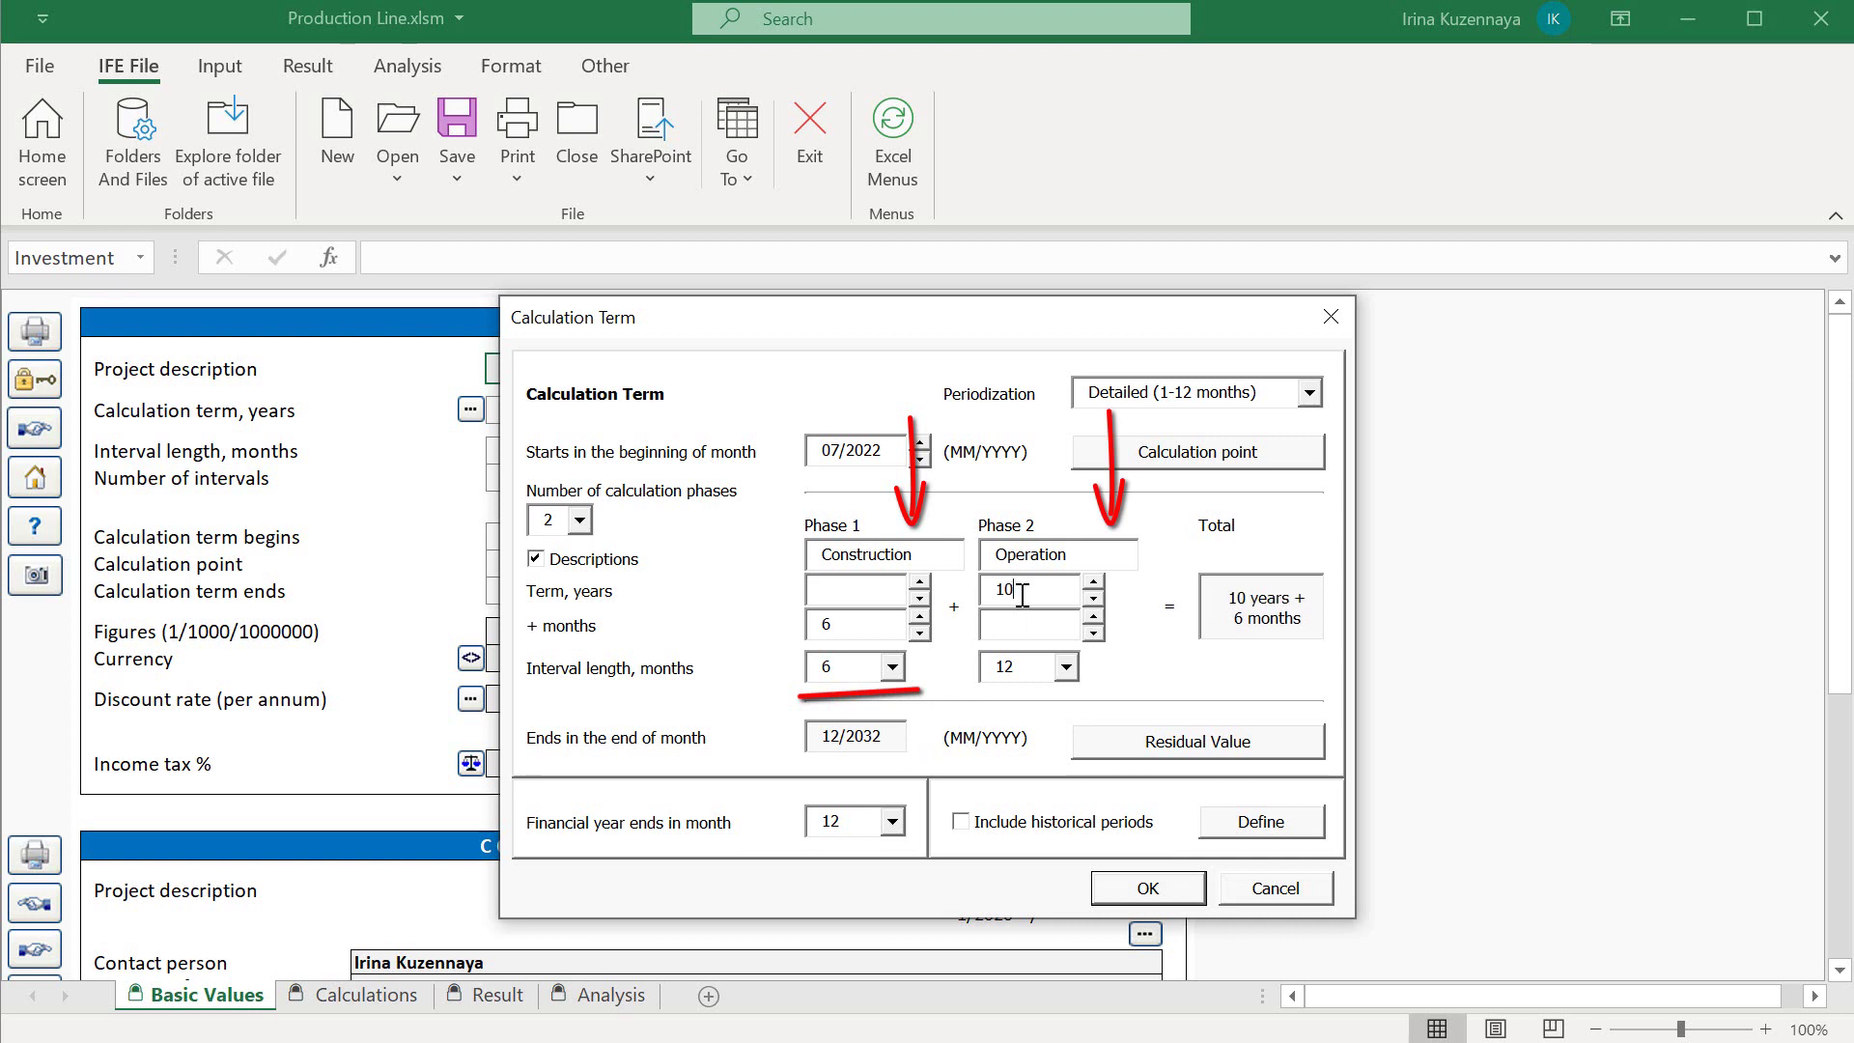
pyautogui.click(1072, 667)
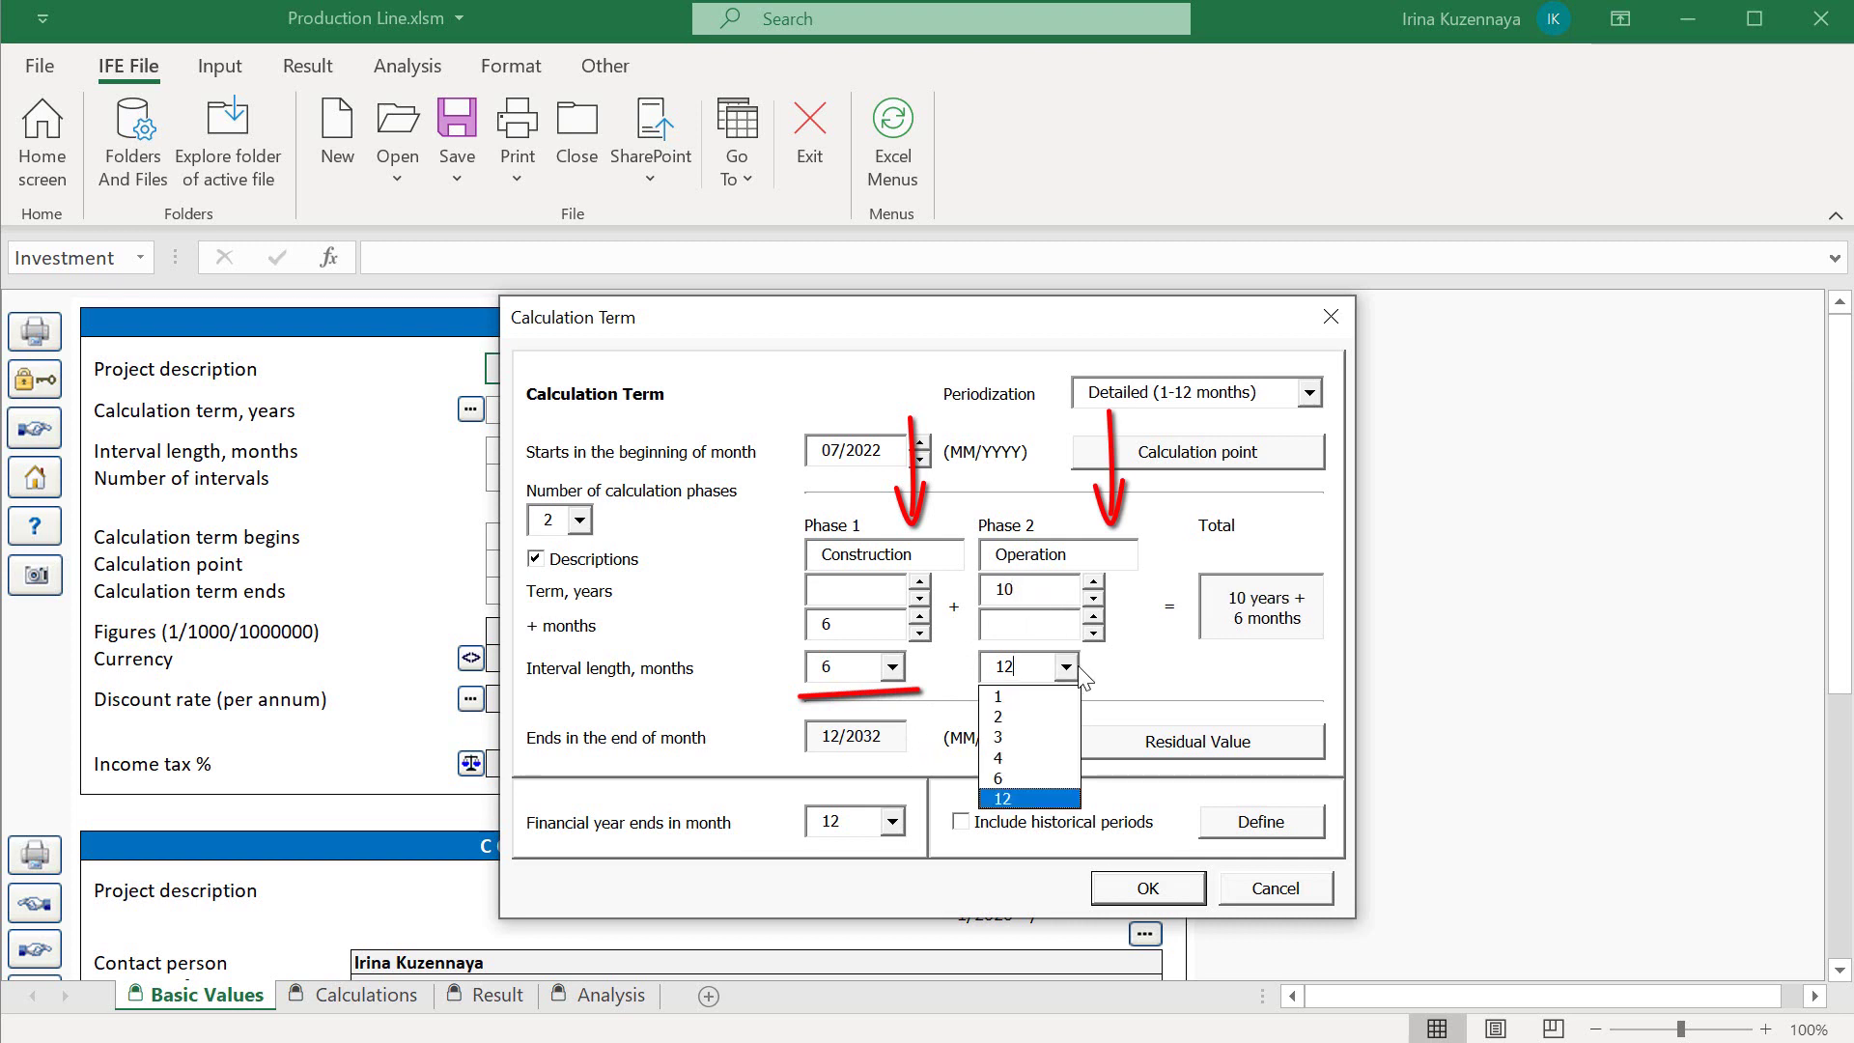
pyautogui.click(1038, 808)
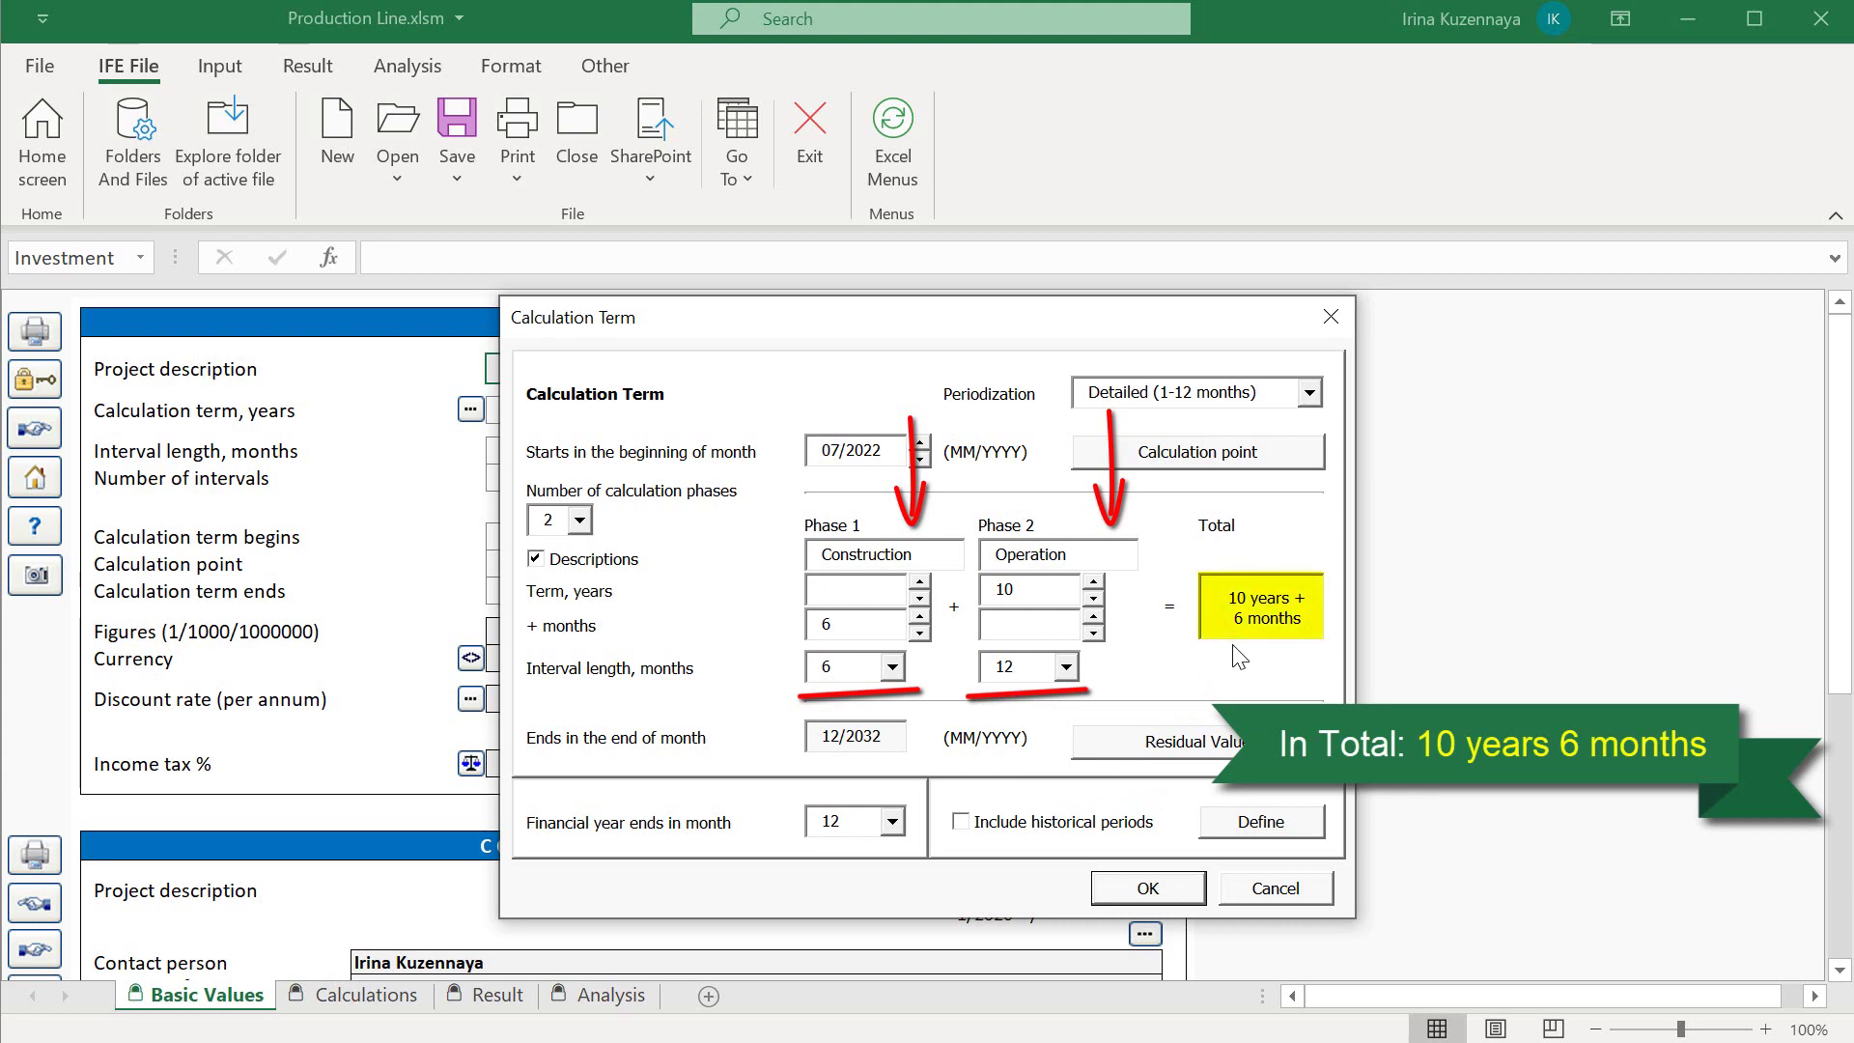
pyautogui.click(1138, 898)
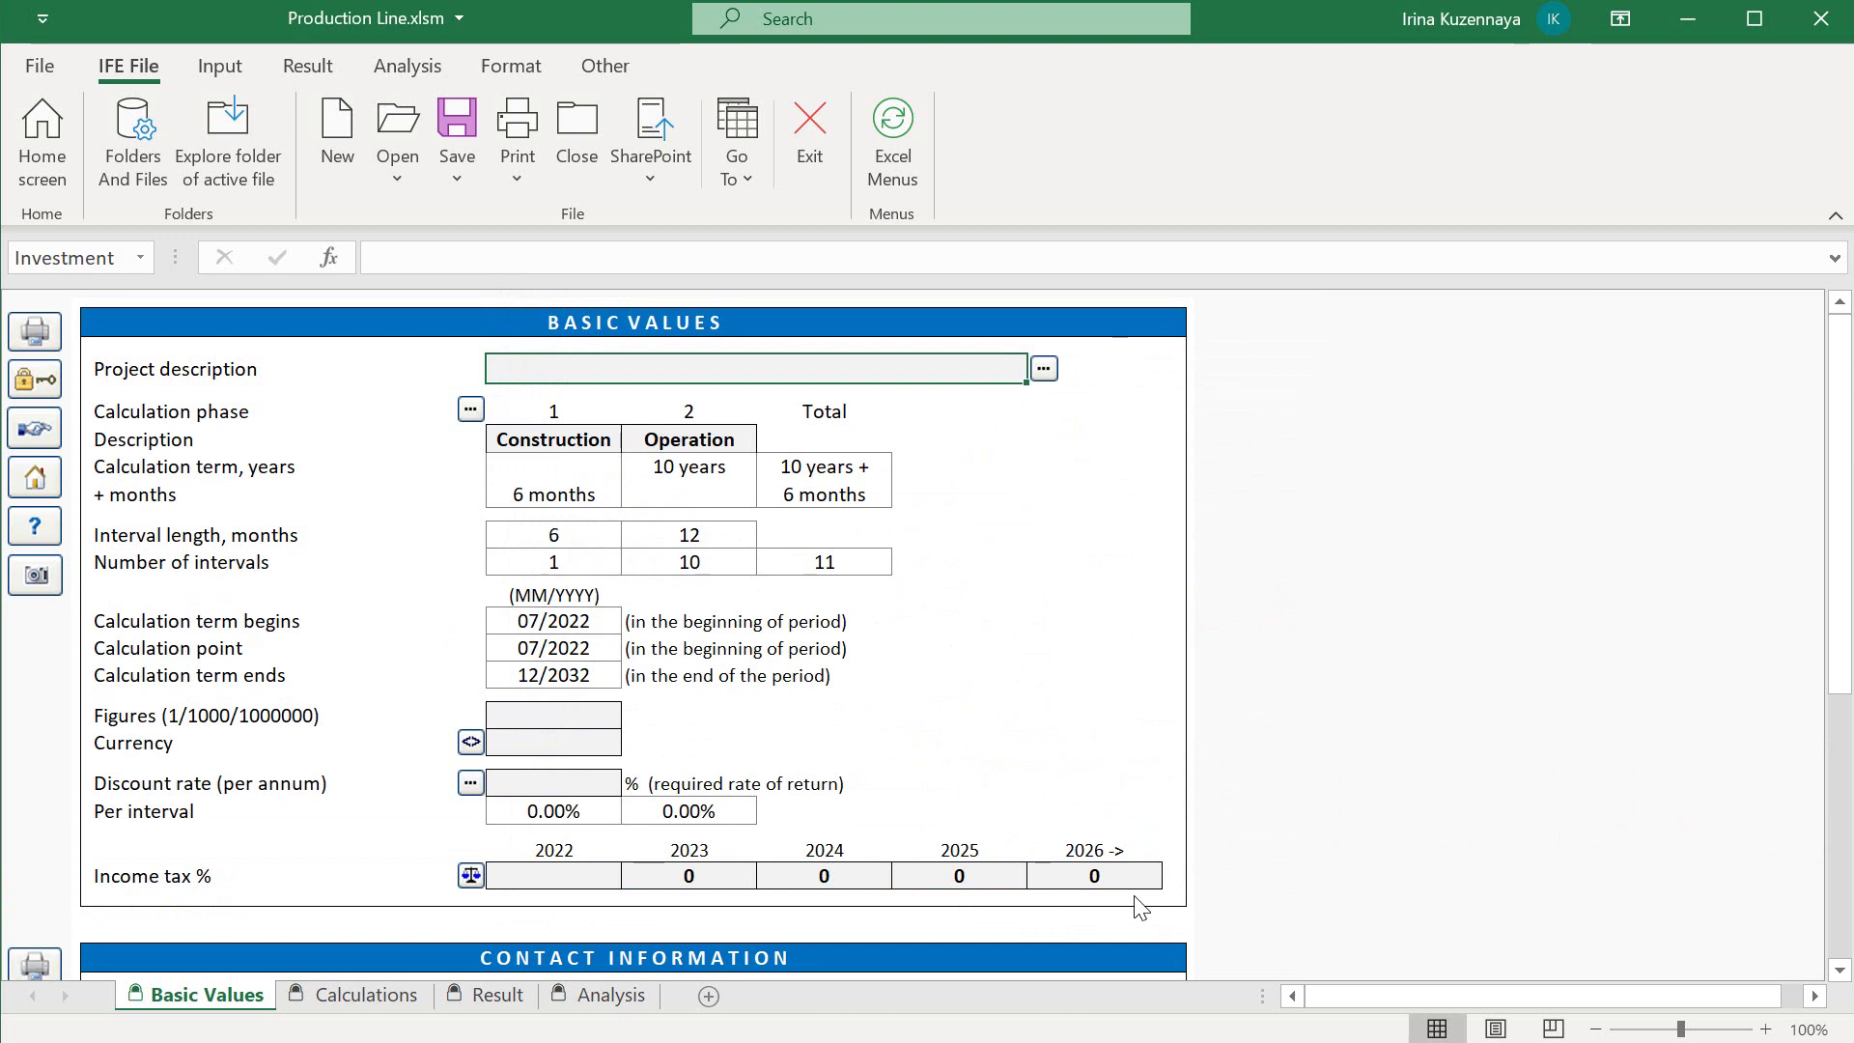
# - Enter 'Production Line: Aluminium parts' as the project description
pyautogui.click(968, 445)
pyautogui.click(966, 373)
pyautogui.click(1005, 434)
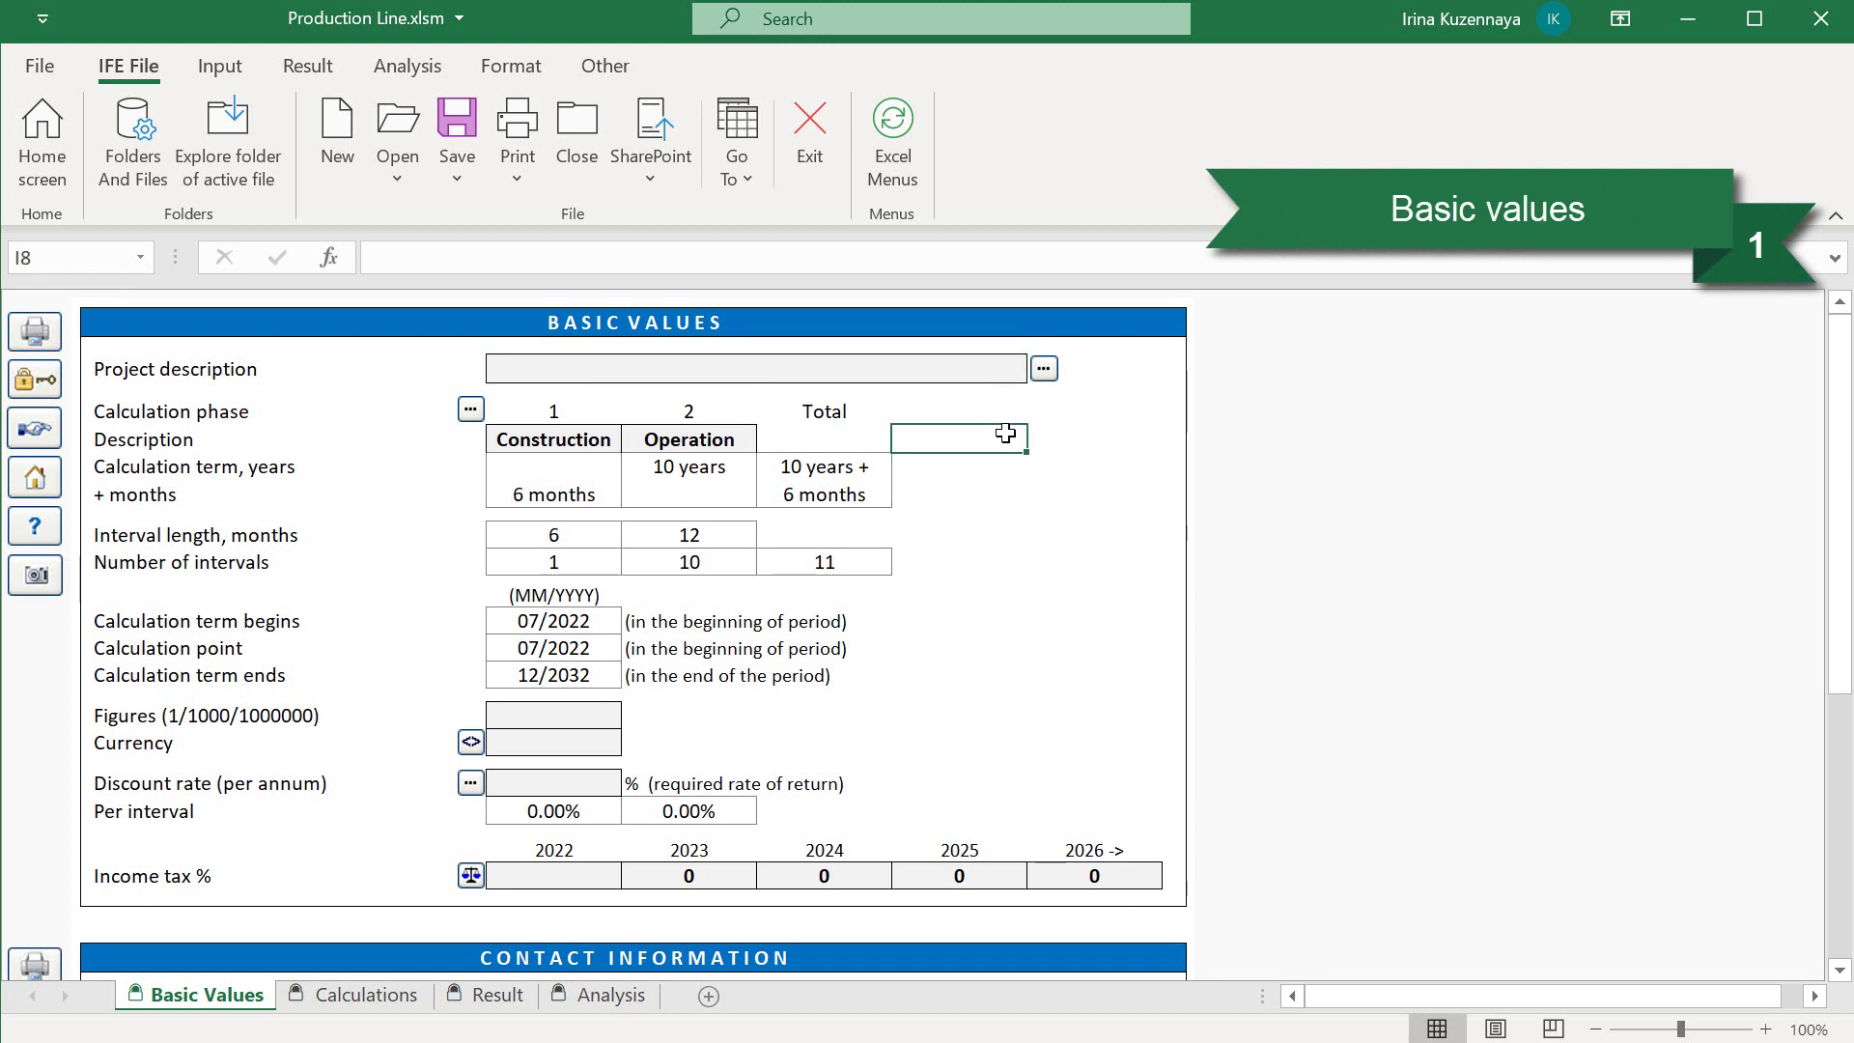
pyautogui.click(959, 369)
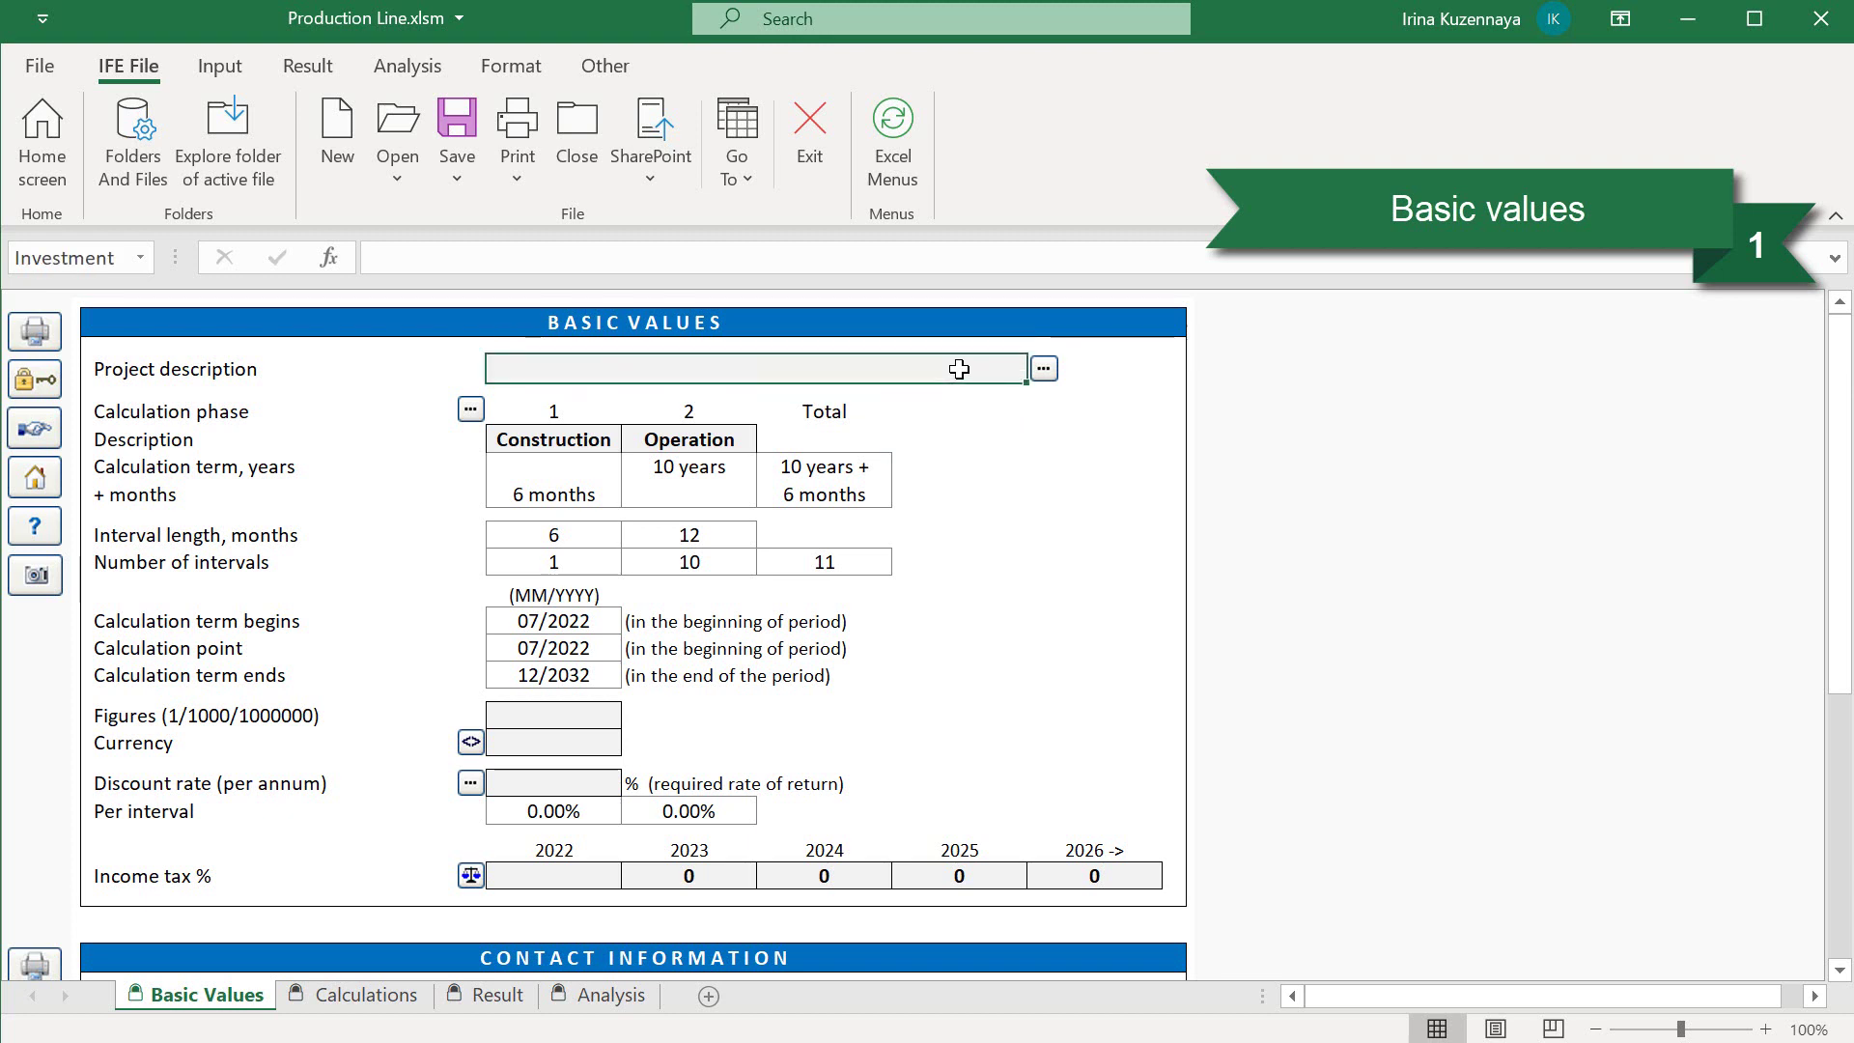
pyautogui.write('Production Line: Aluminium parts')
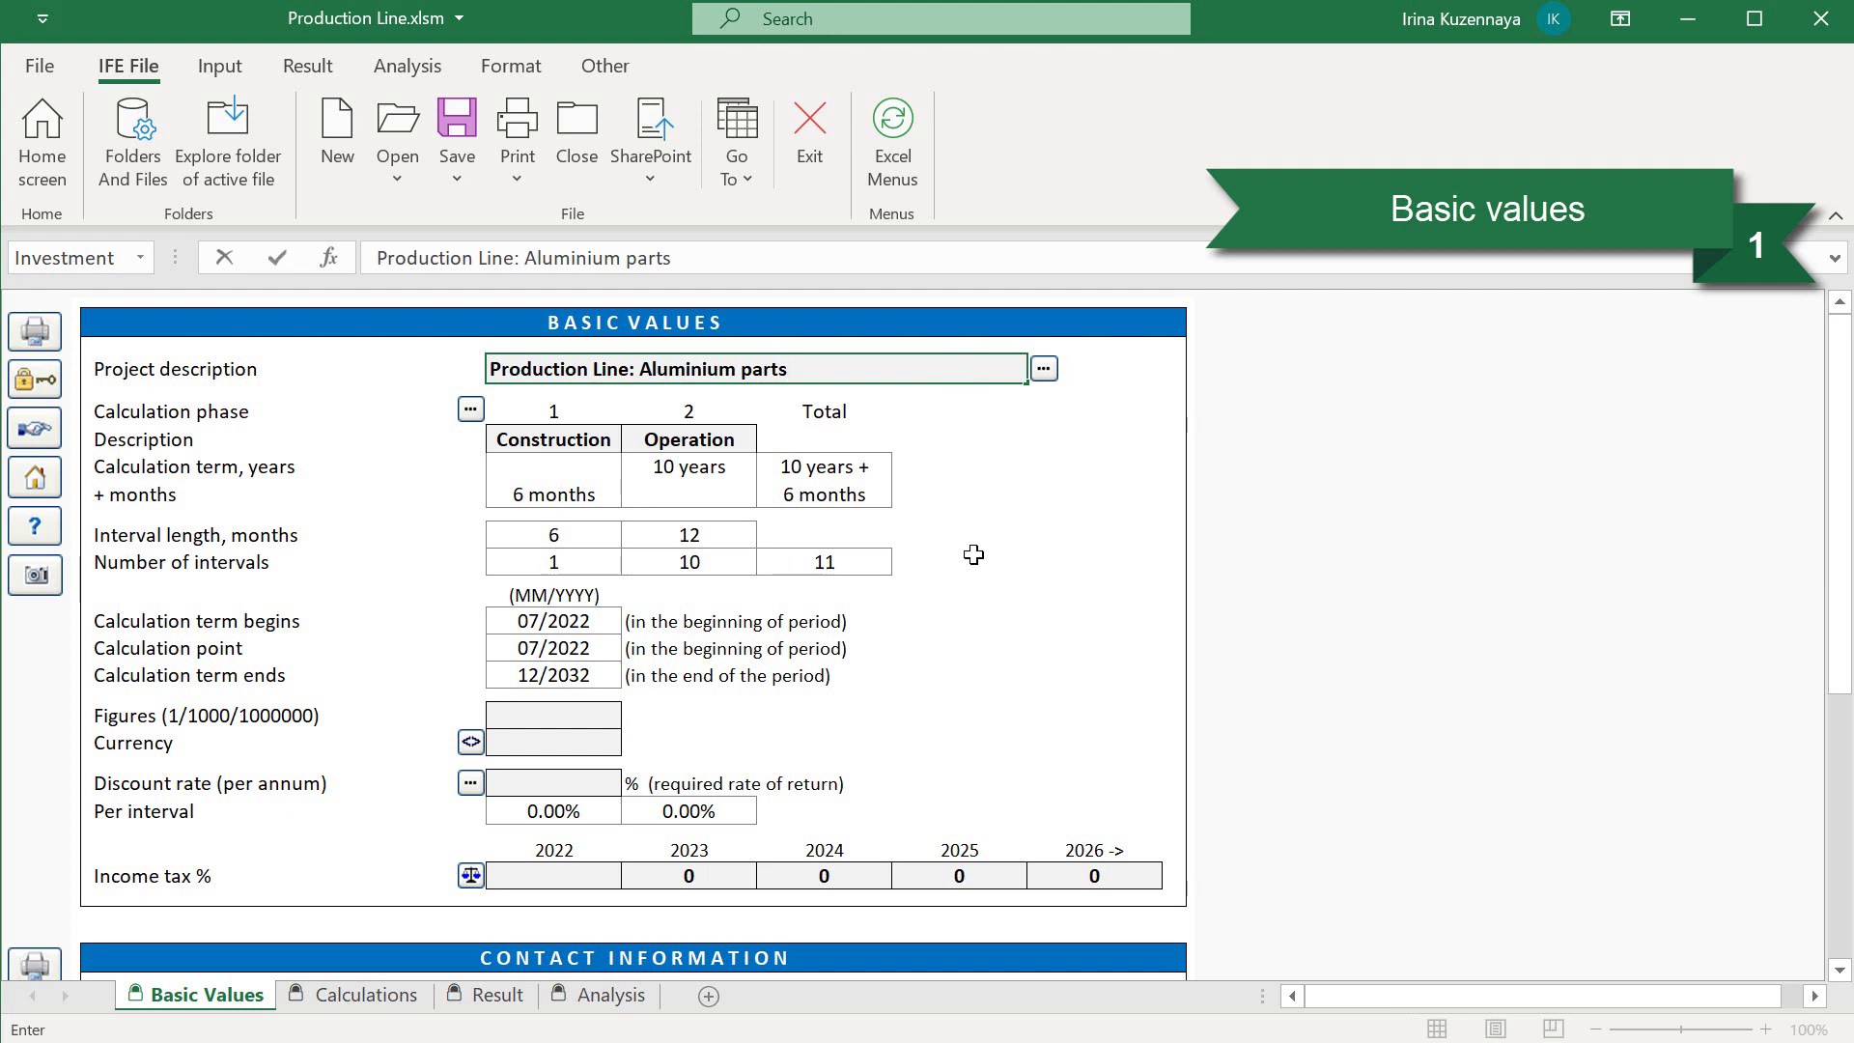
pyautogui.click(602, 719)
# - Set figures to 1, currency EUR, discount rate 10% and 2022 income tax 20%
pyautogui.click(629, 715)
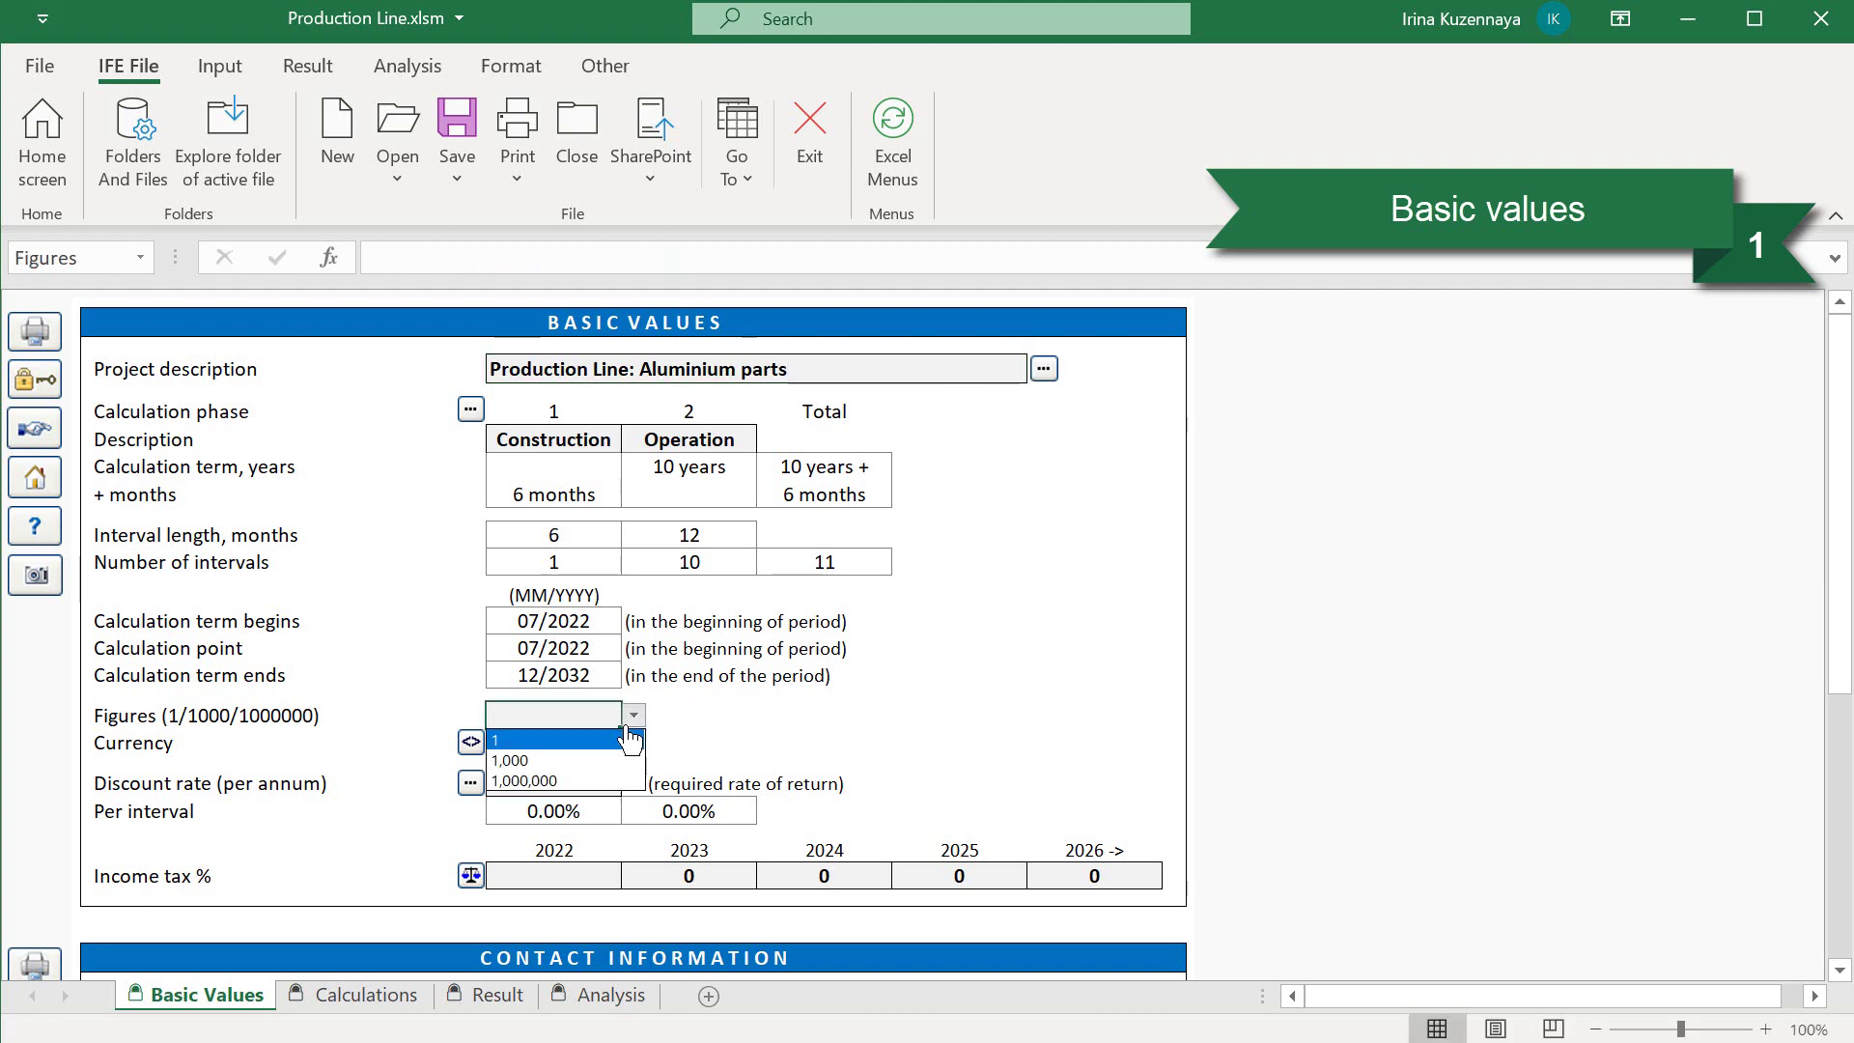
pyautogui.click(598, 737)
pyautogui.click(601, 743)
pyautogui.write('EUR')
pyautogui.click(607, 783)
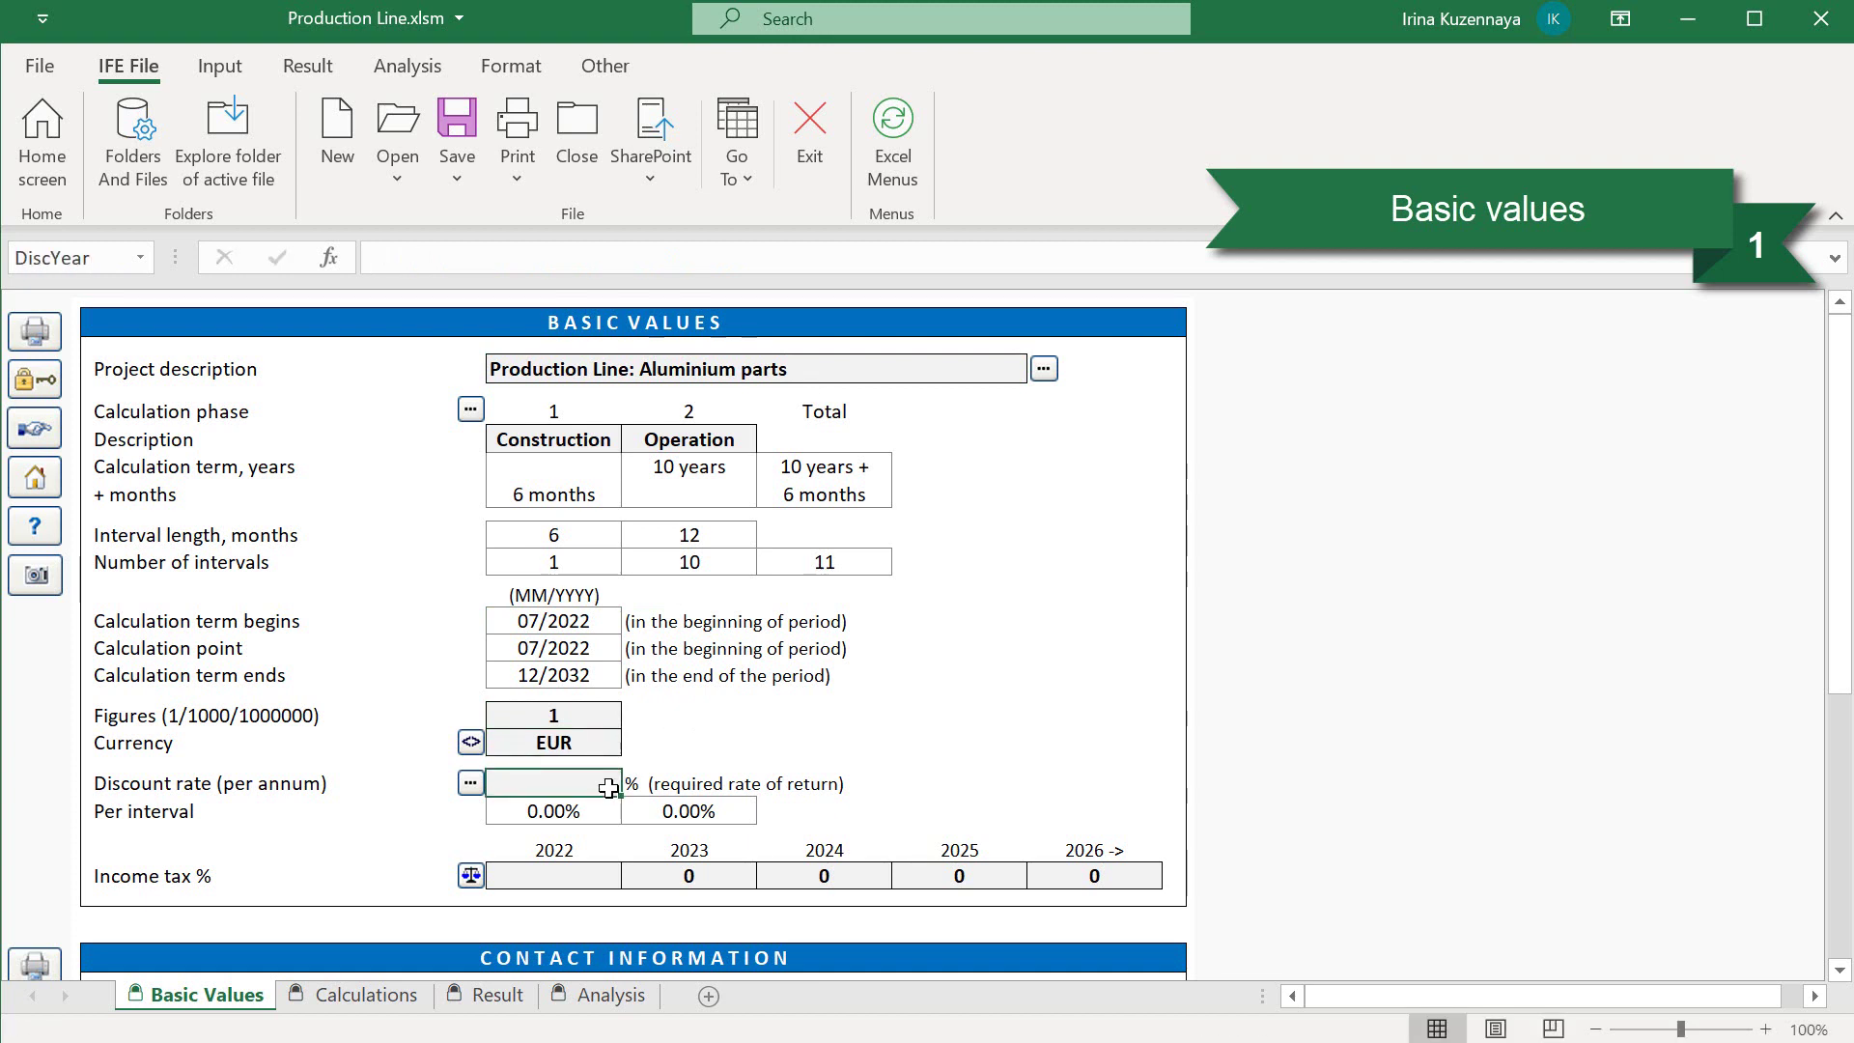
pyautogui.write('10')
pyautogui.press('Return')
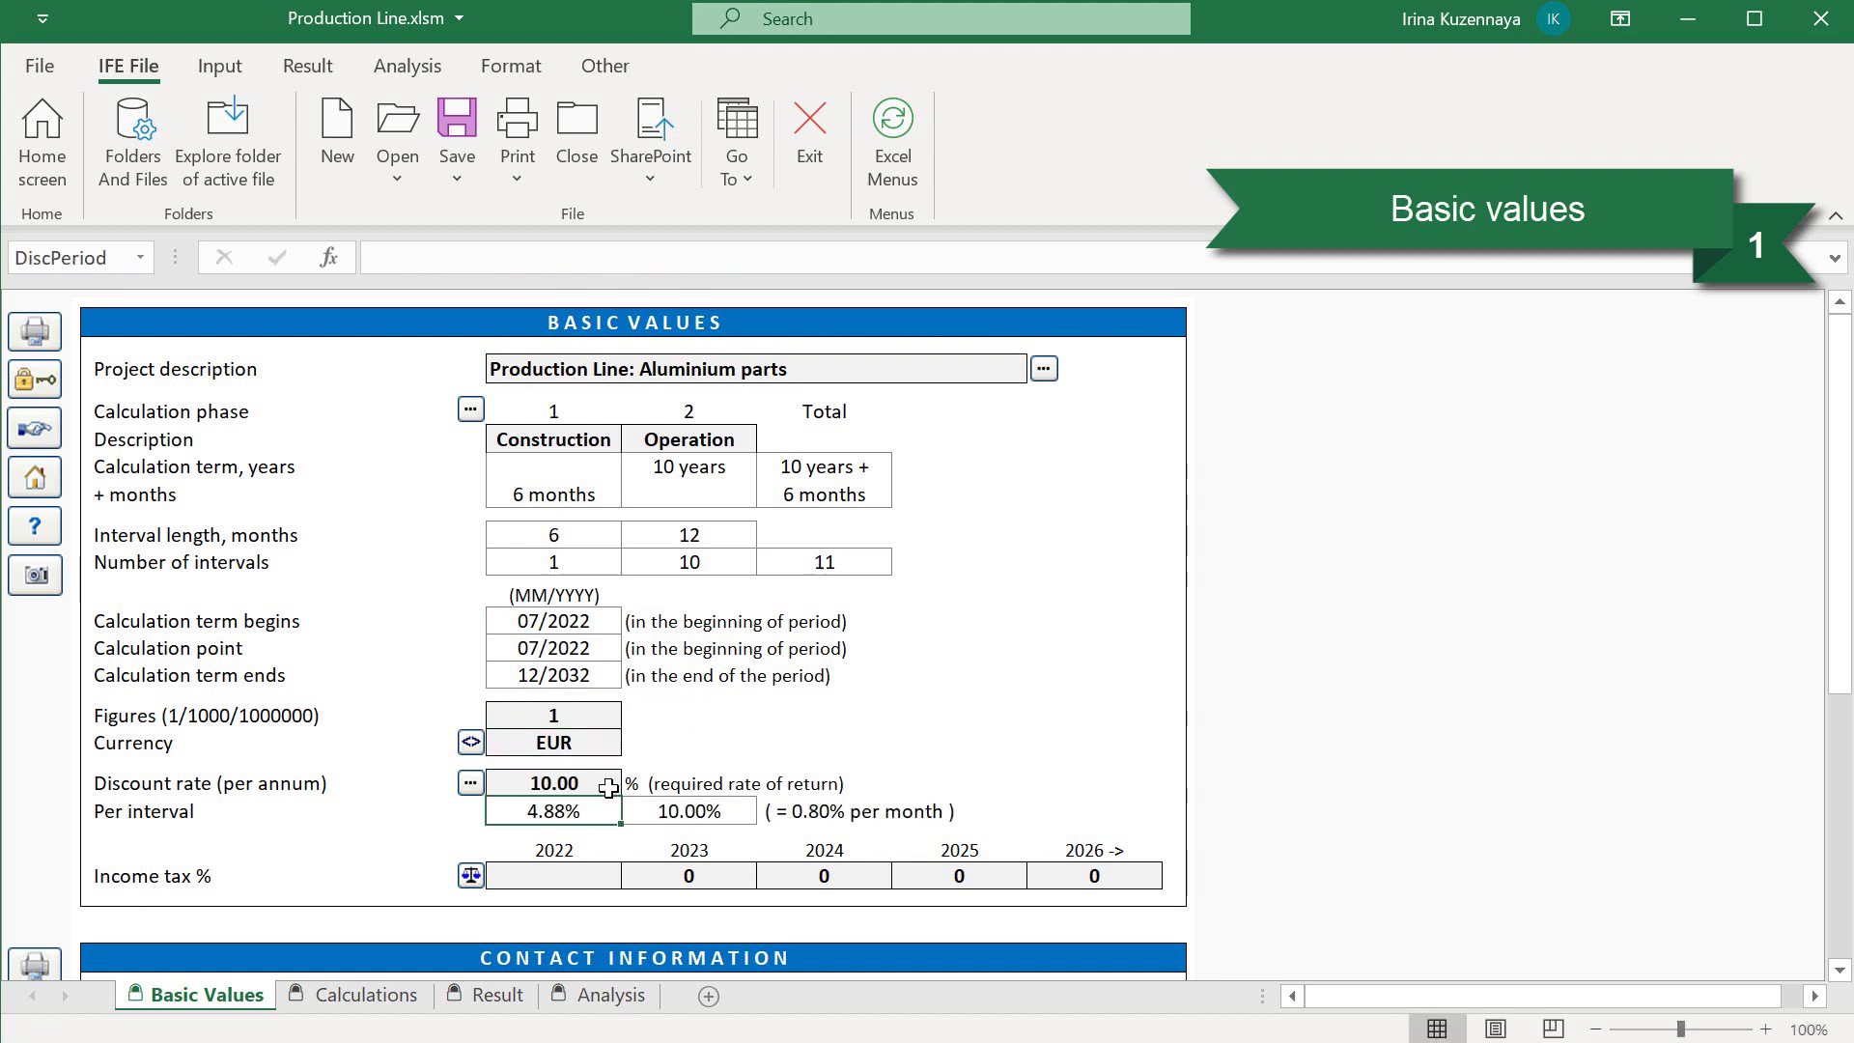
pyautogui.click(604, 873)
pyautogui.write('20')
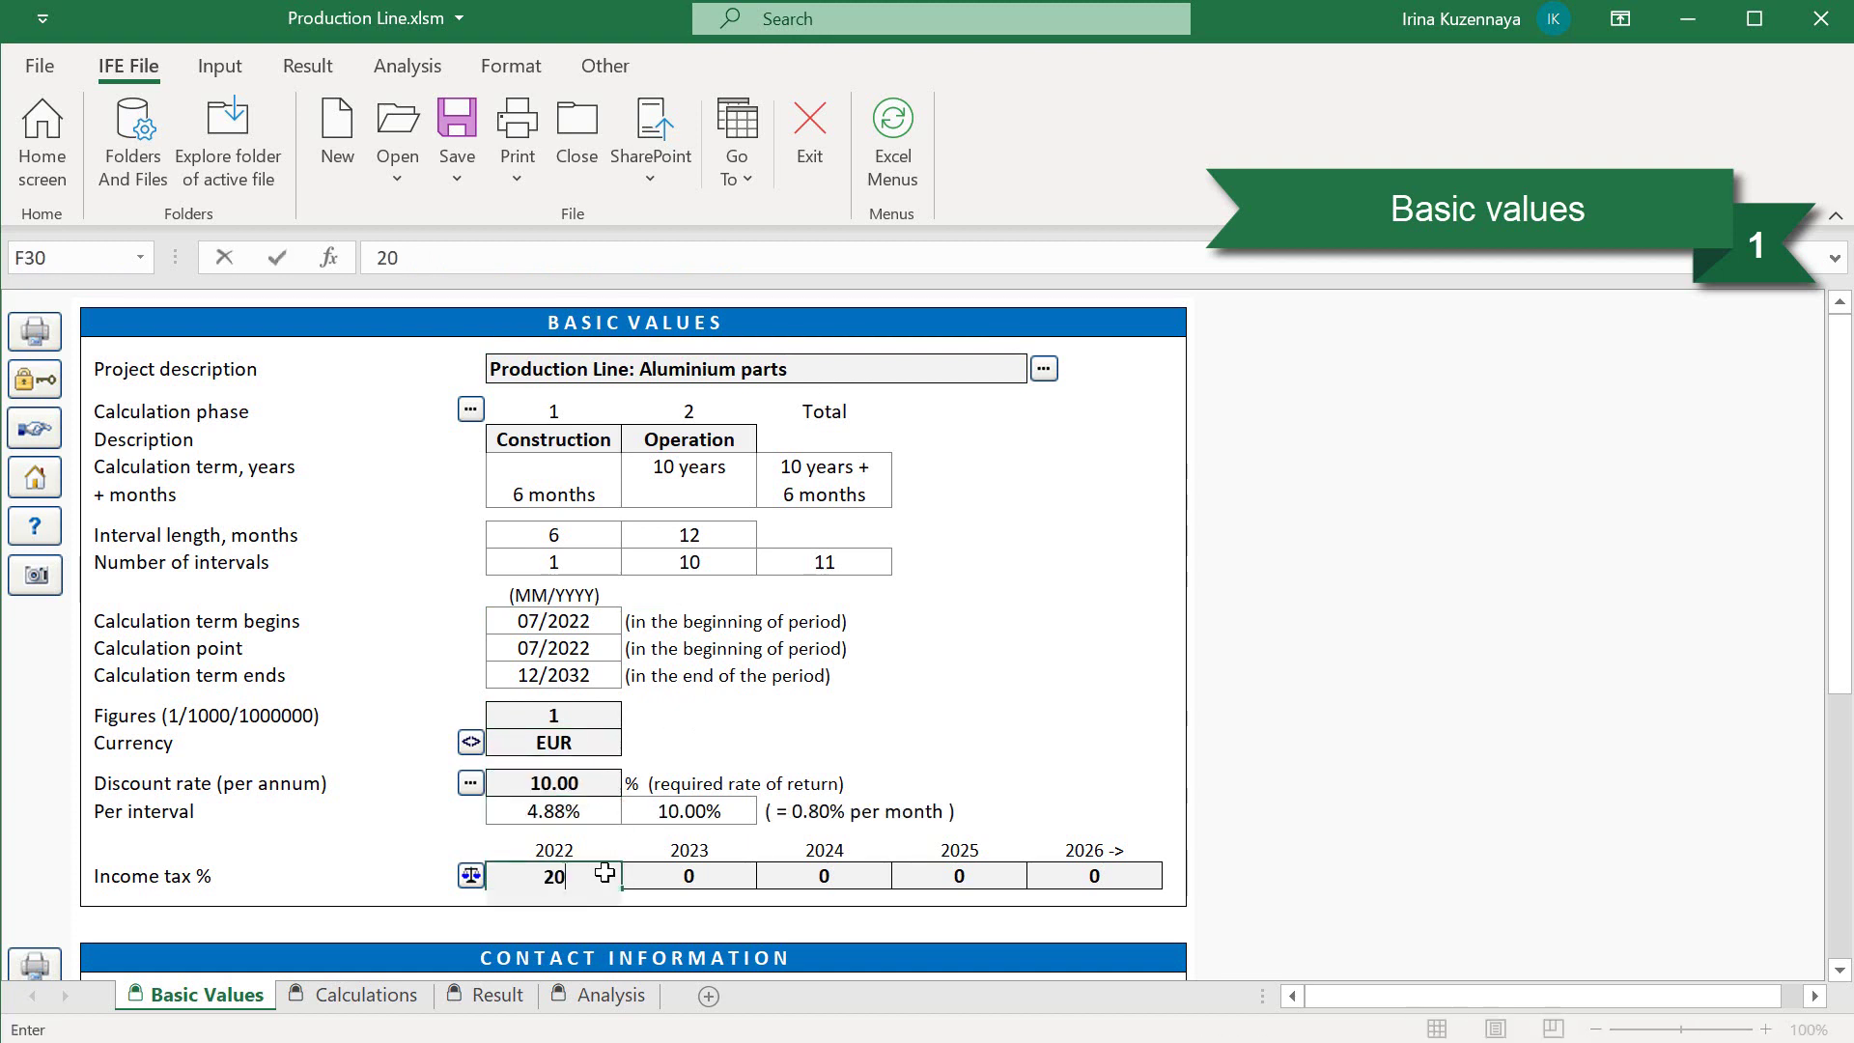
pyautogui.press('Return')
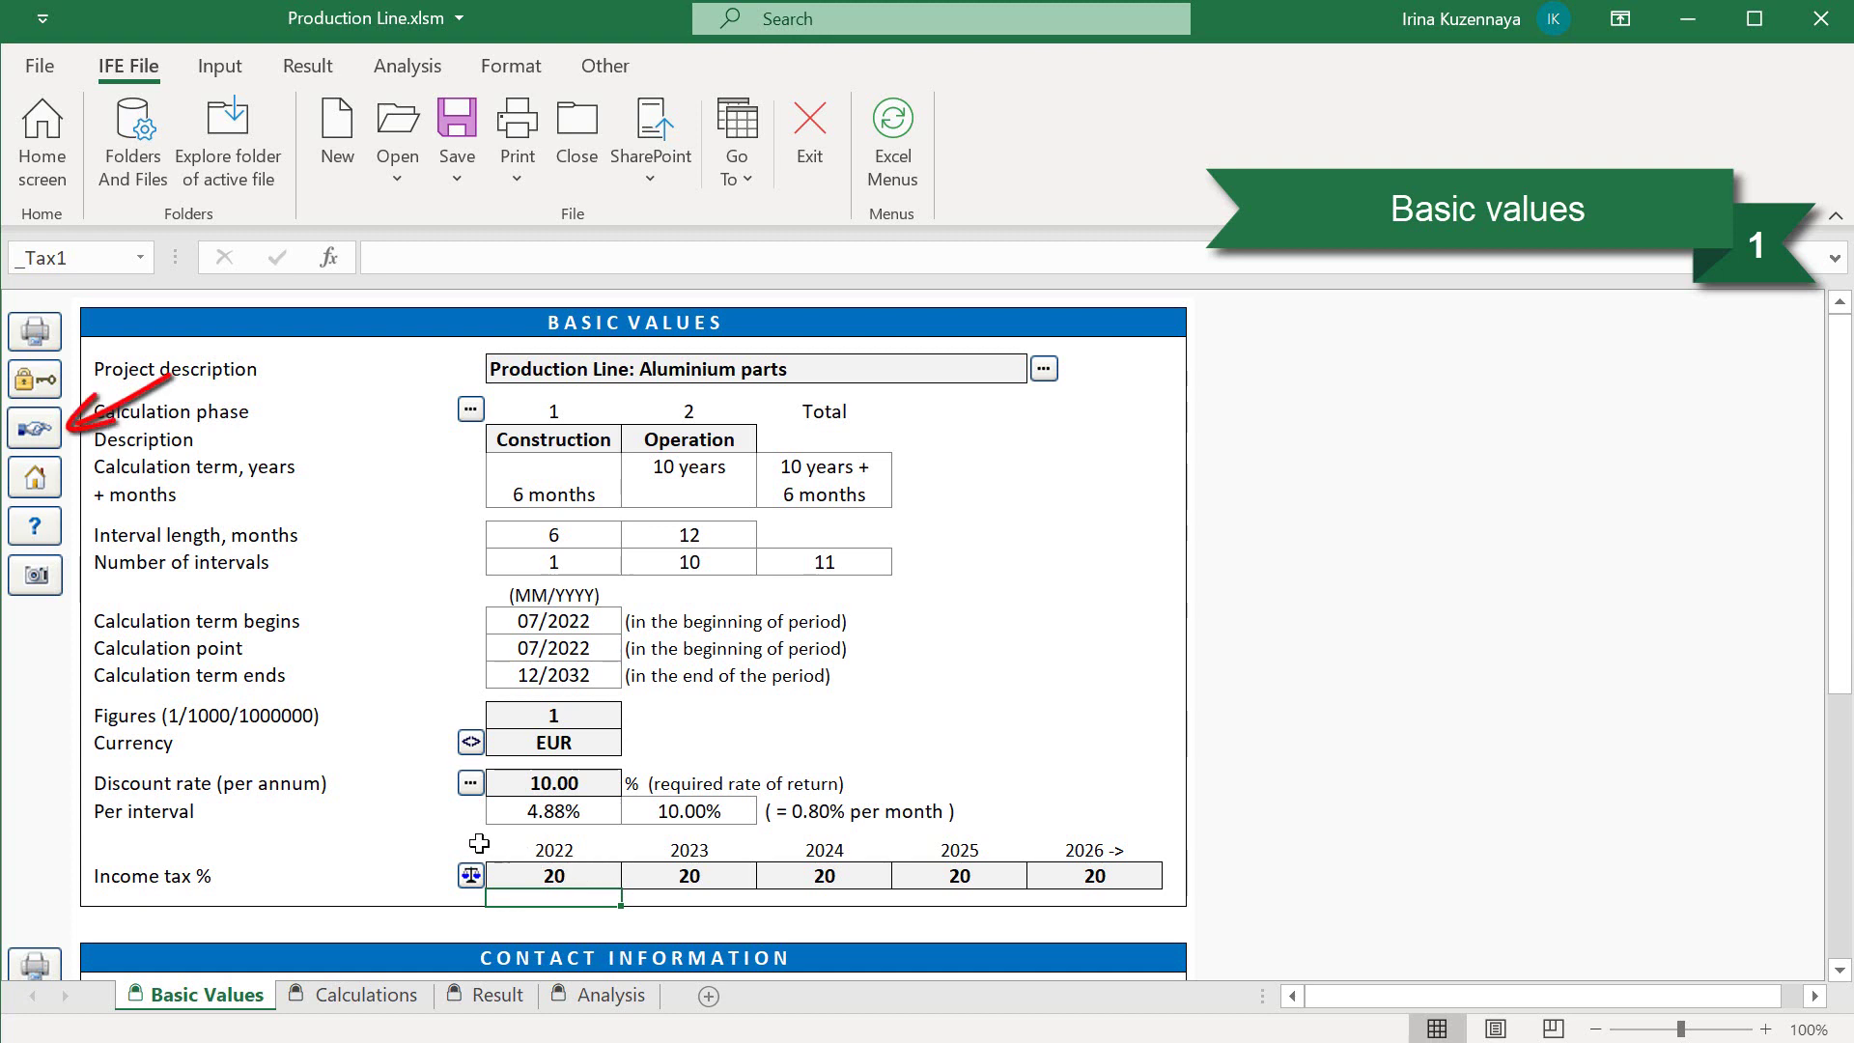
# - Move past Contact Information to the investment table and check its interval columns 7/2022 to 12/2027
pyautogui.click(36, 429)
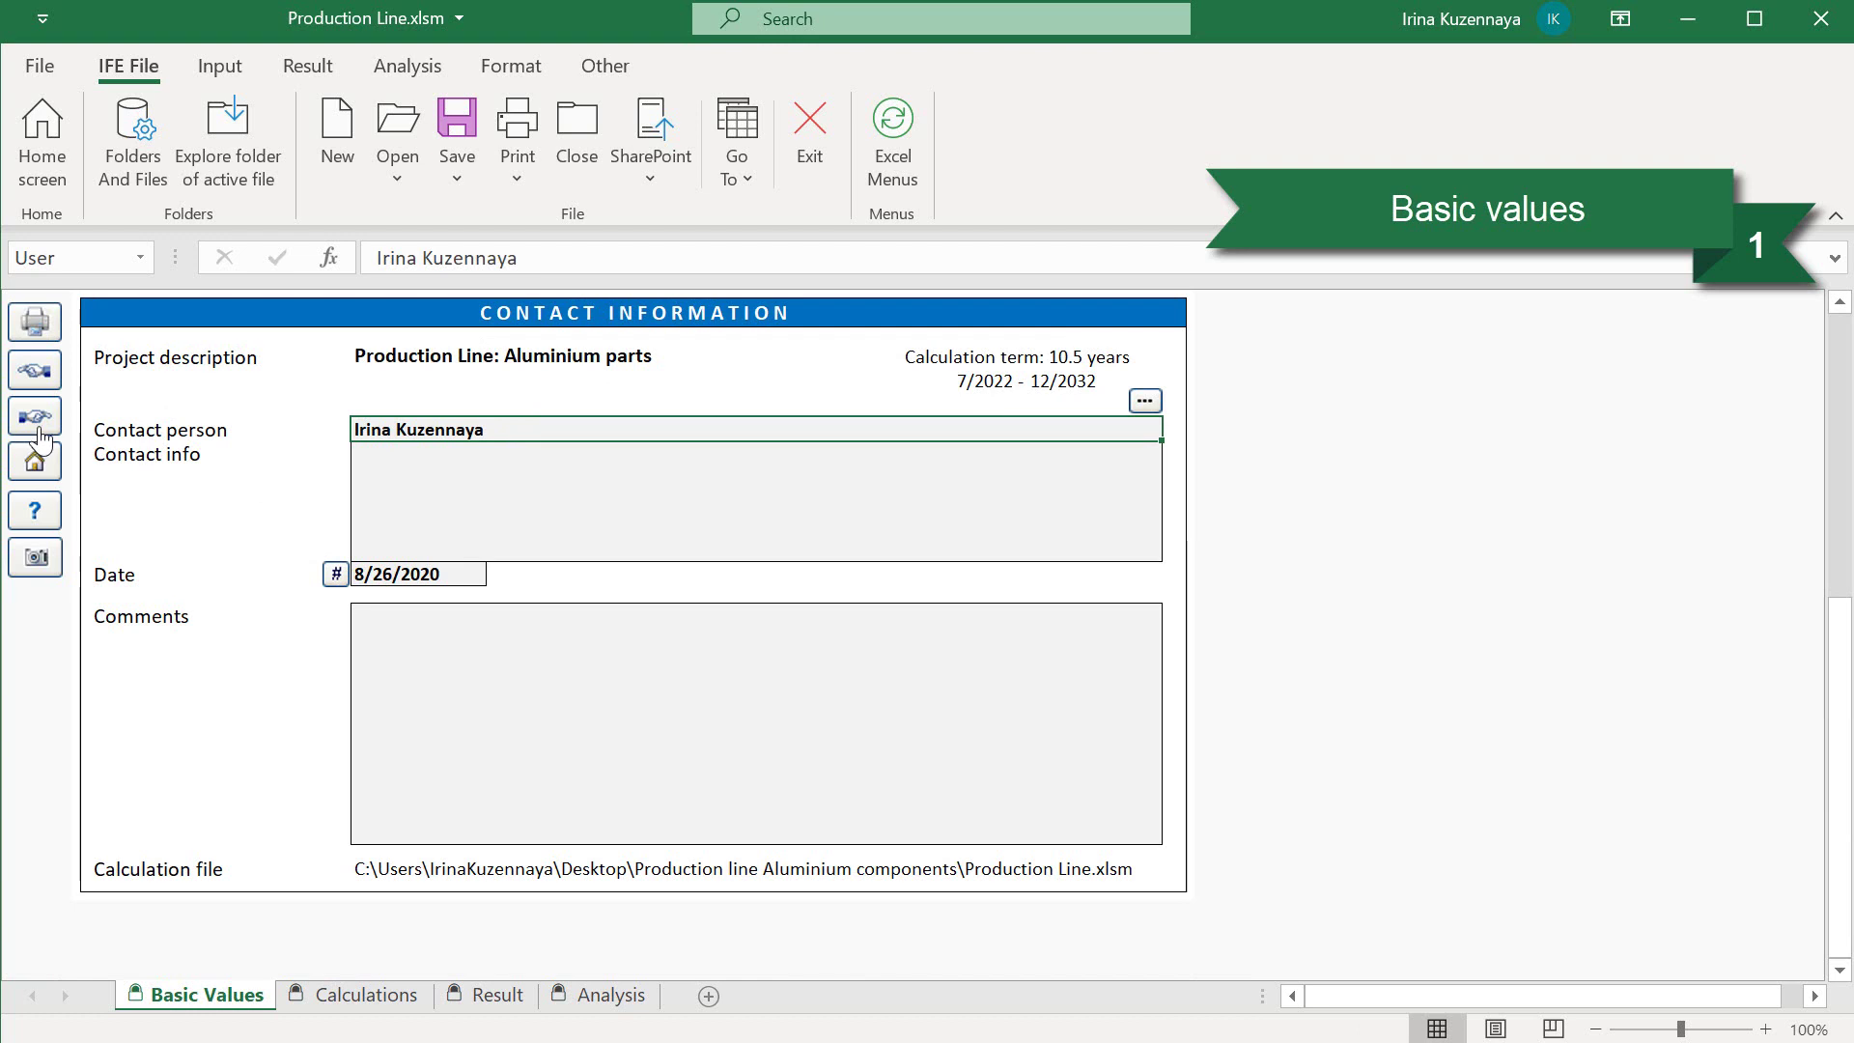
pyautogui.click(38, 429)
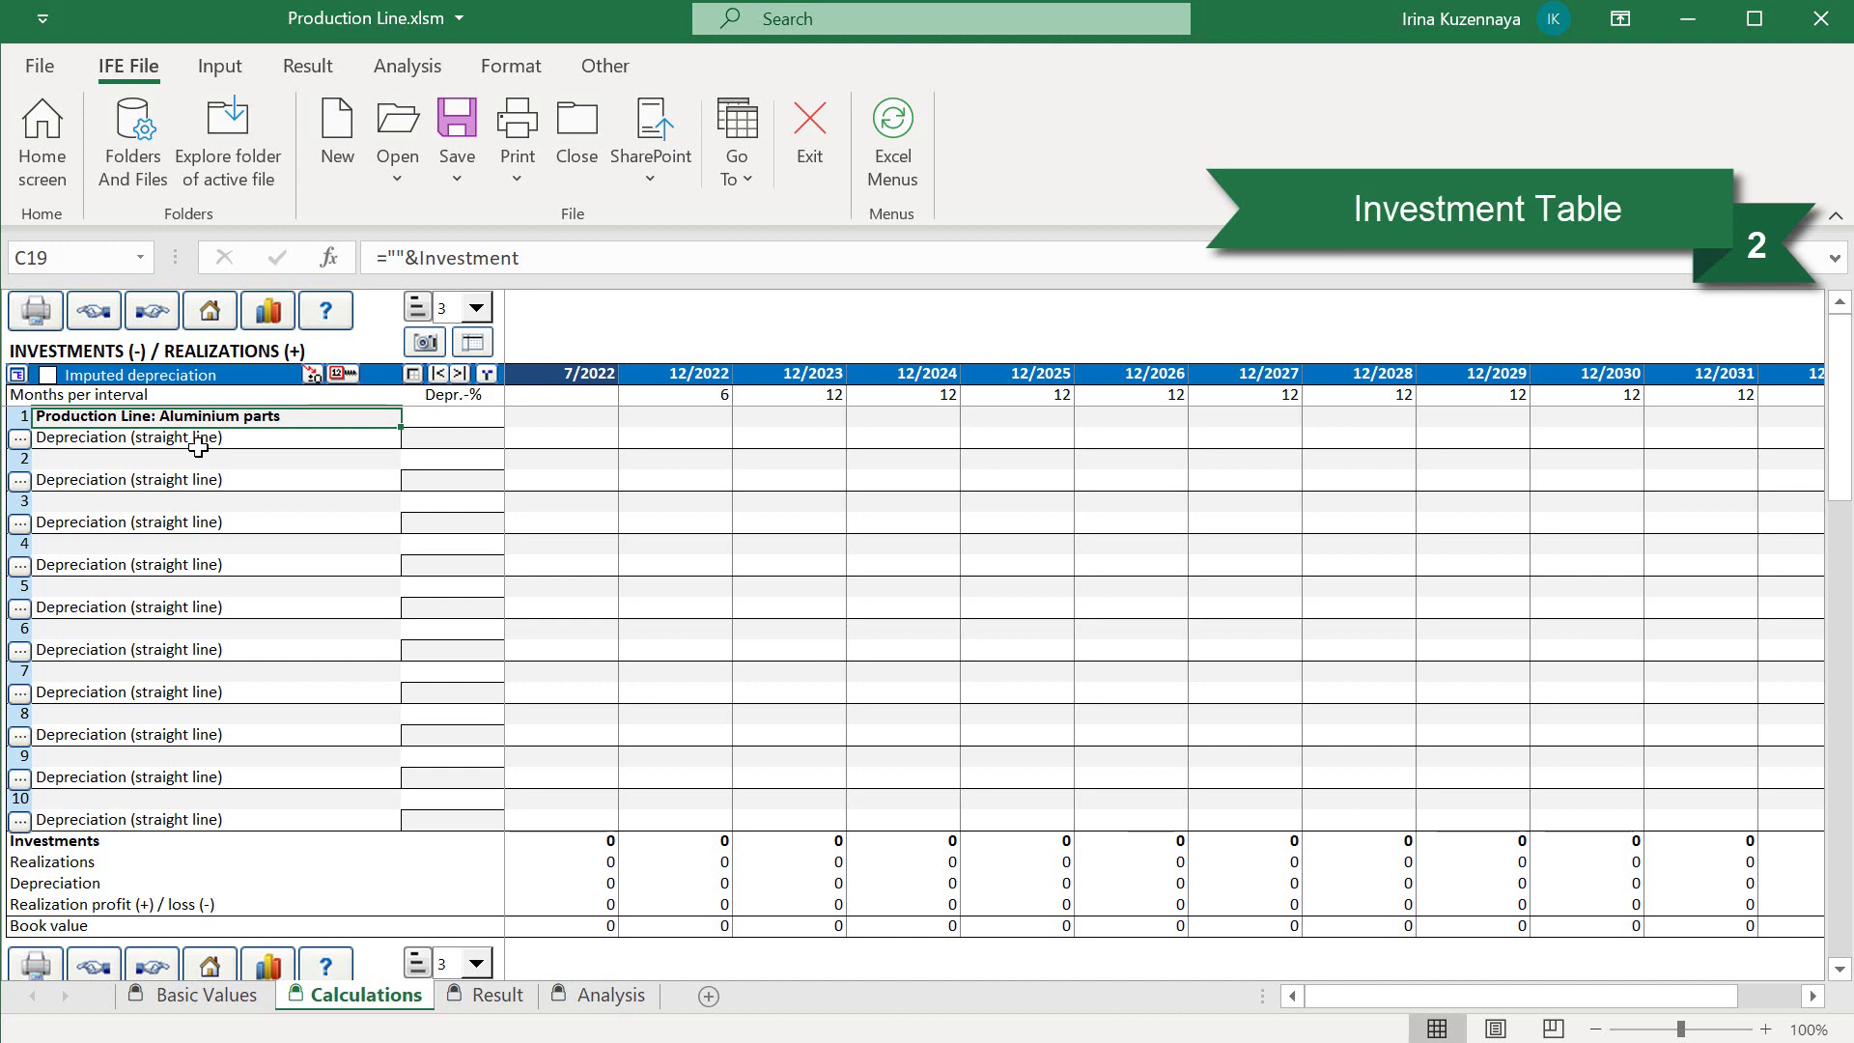
pyautogui.click(696, 394)
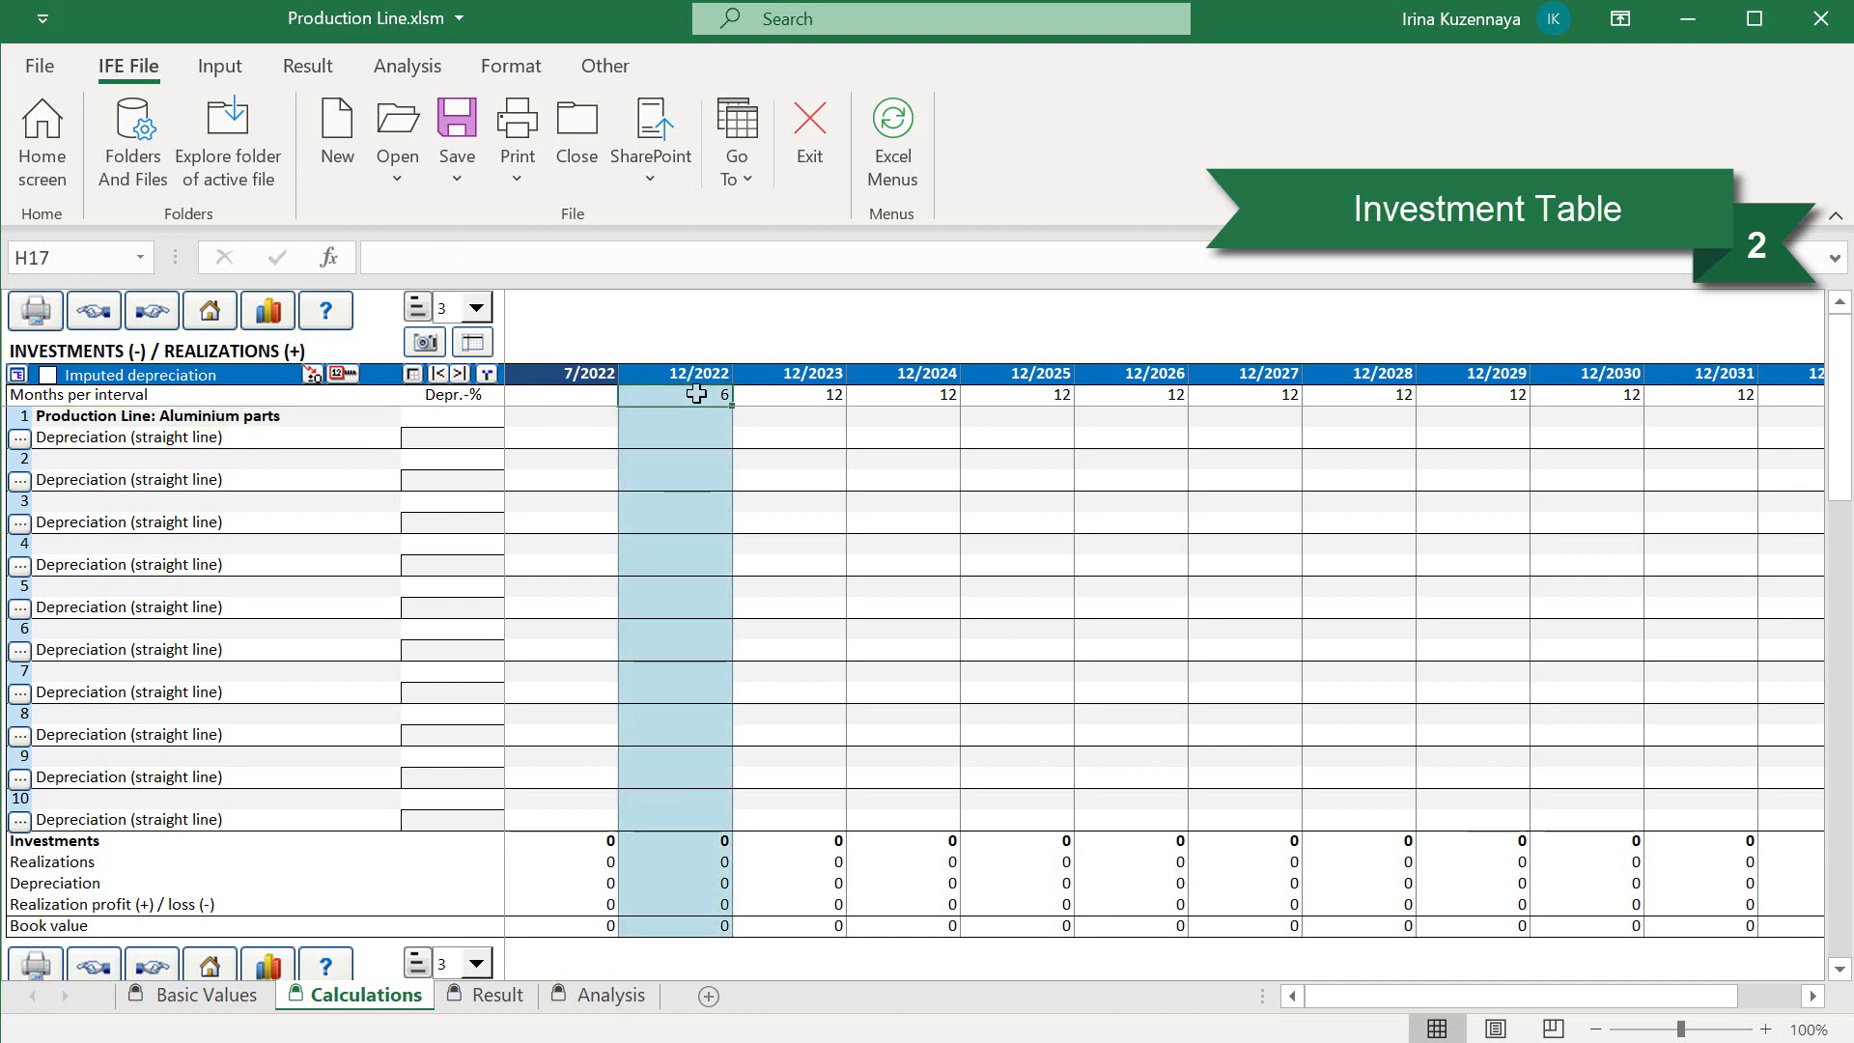
pyautogui.click(803, 400)
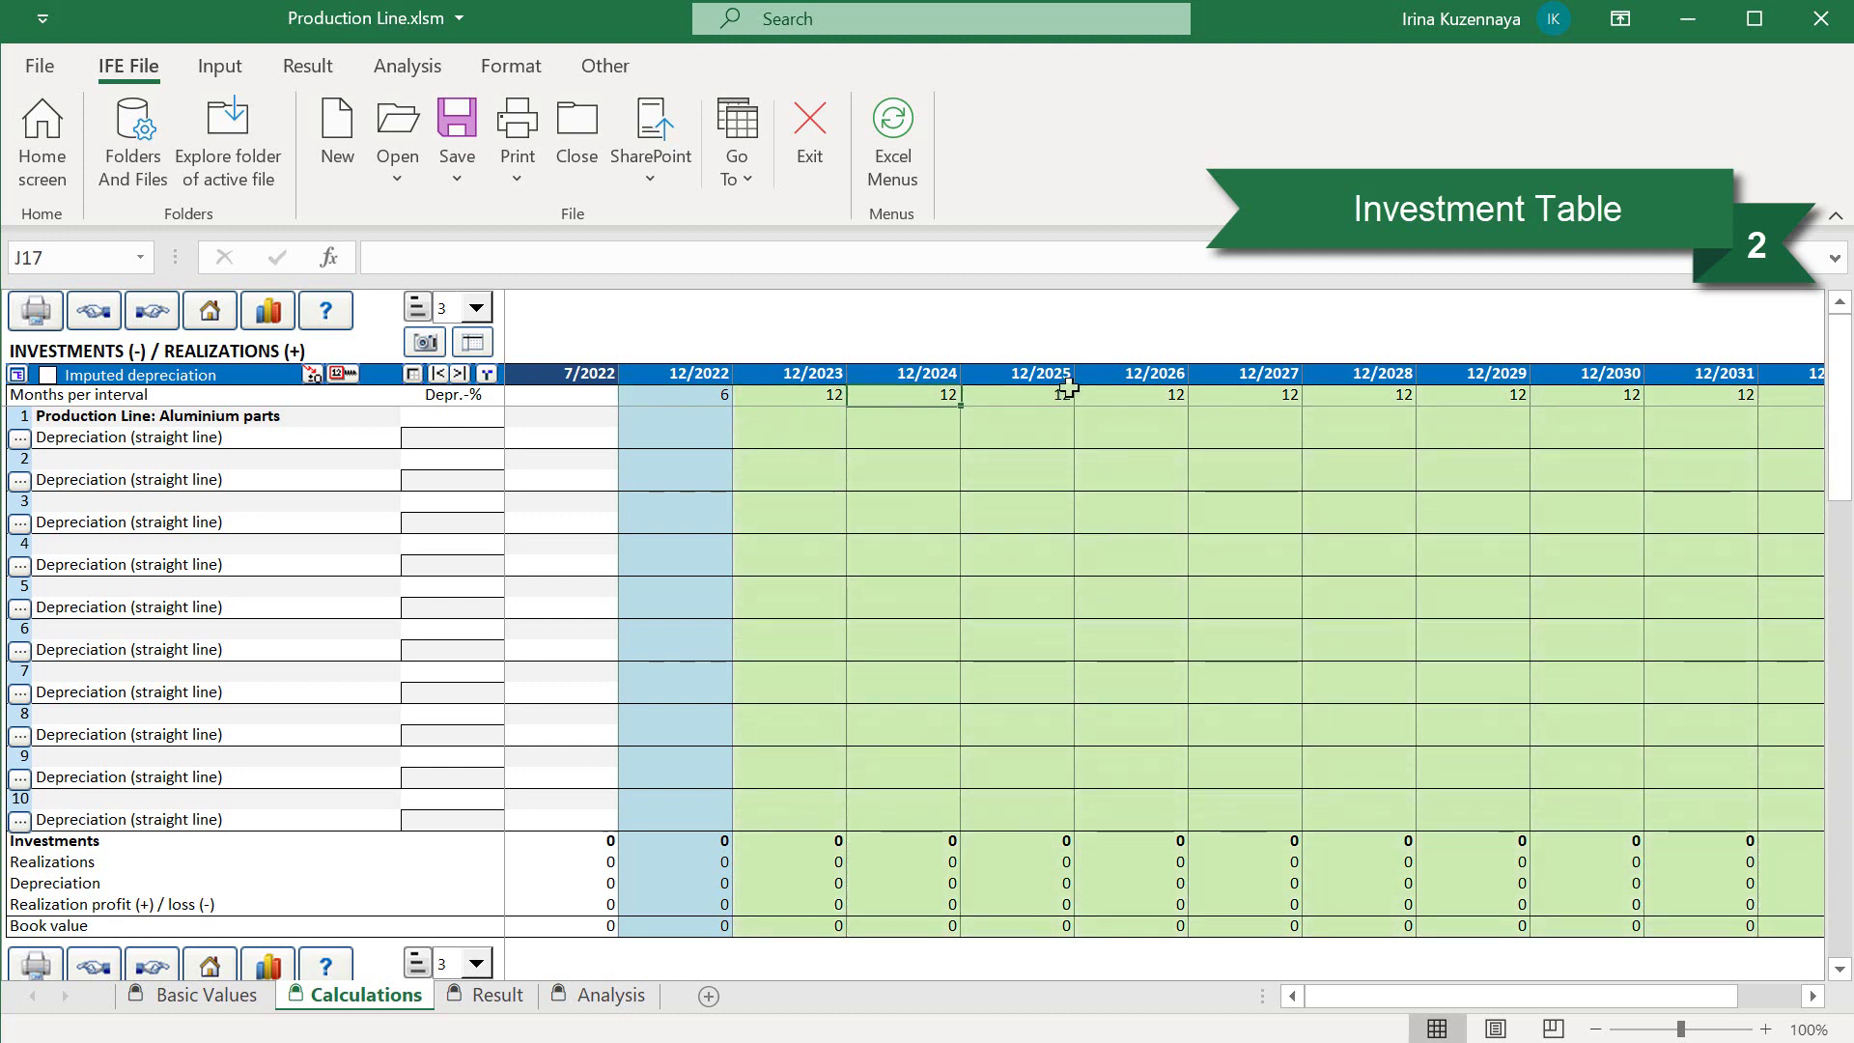
pyautogui.click(1067, 401)
pyautogui.click(1149, 402)
pyautogui.click(1234, 400)
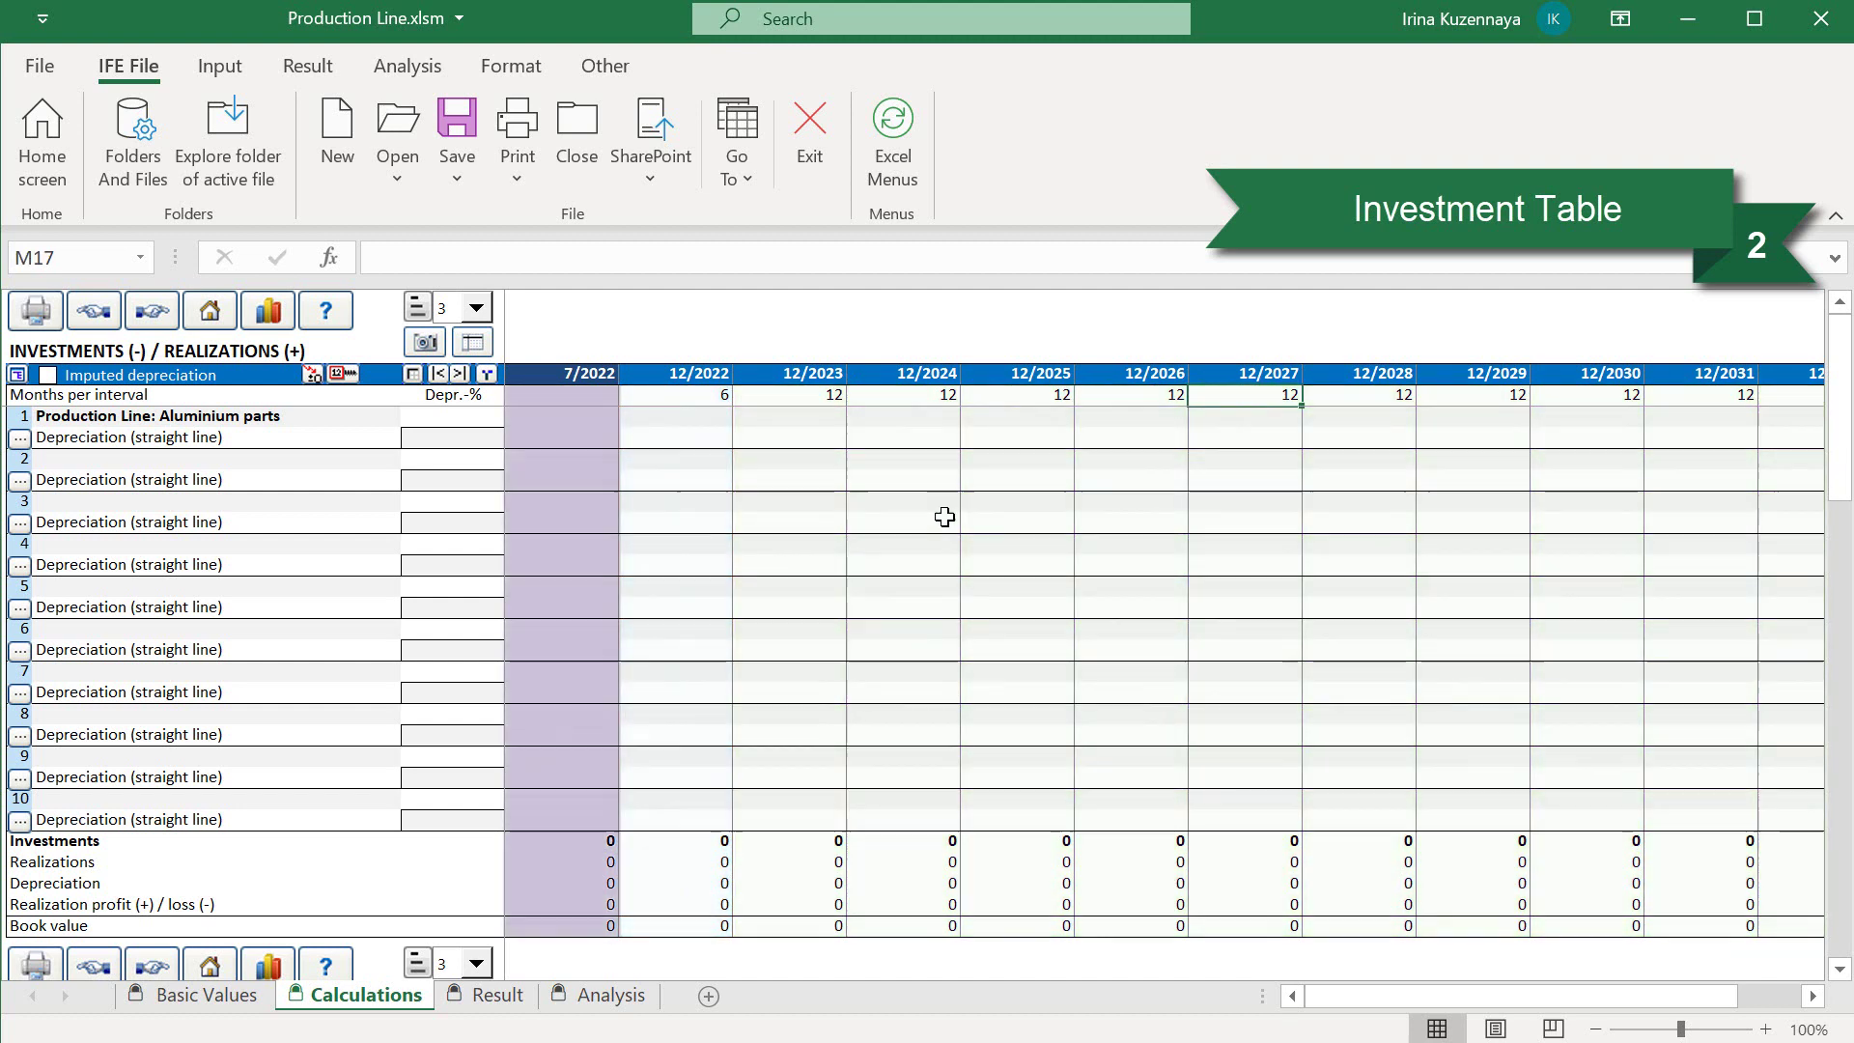
pyautogui.click(590, 396)
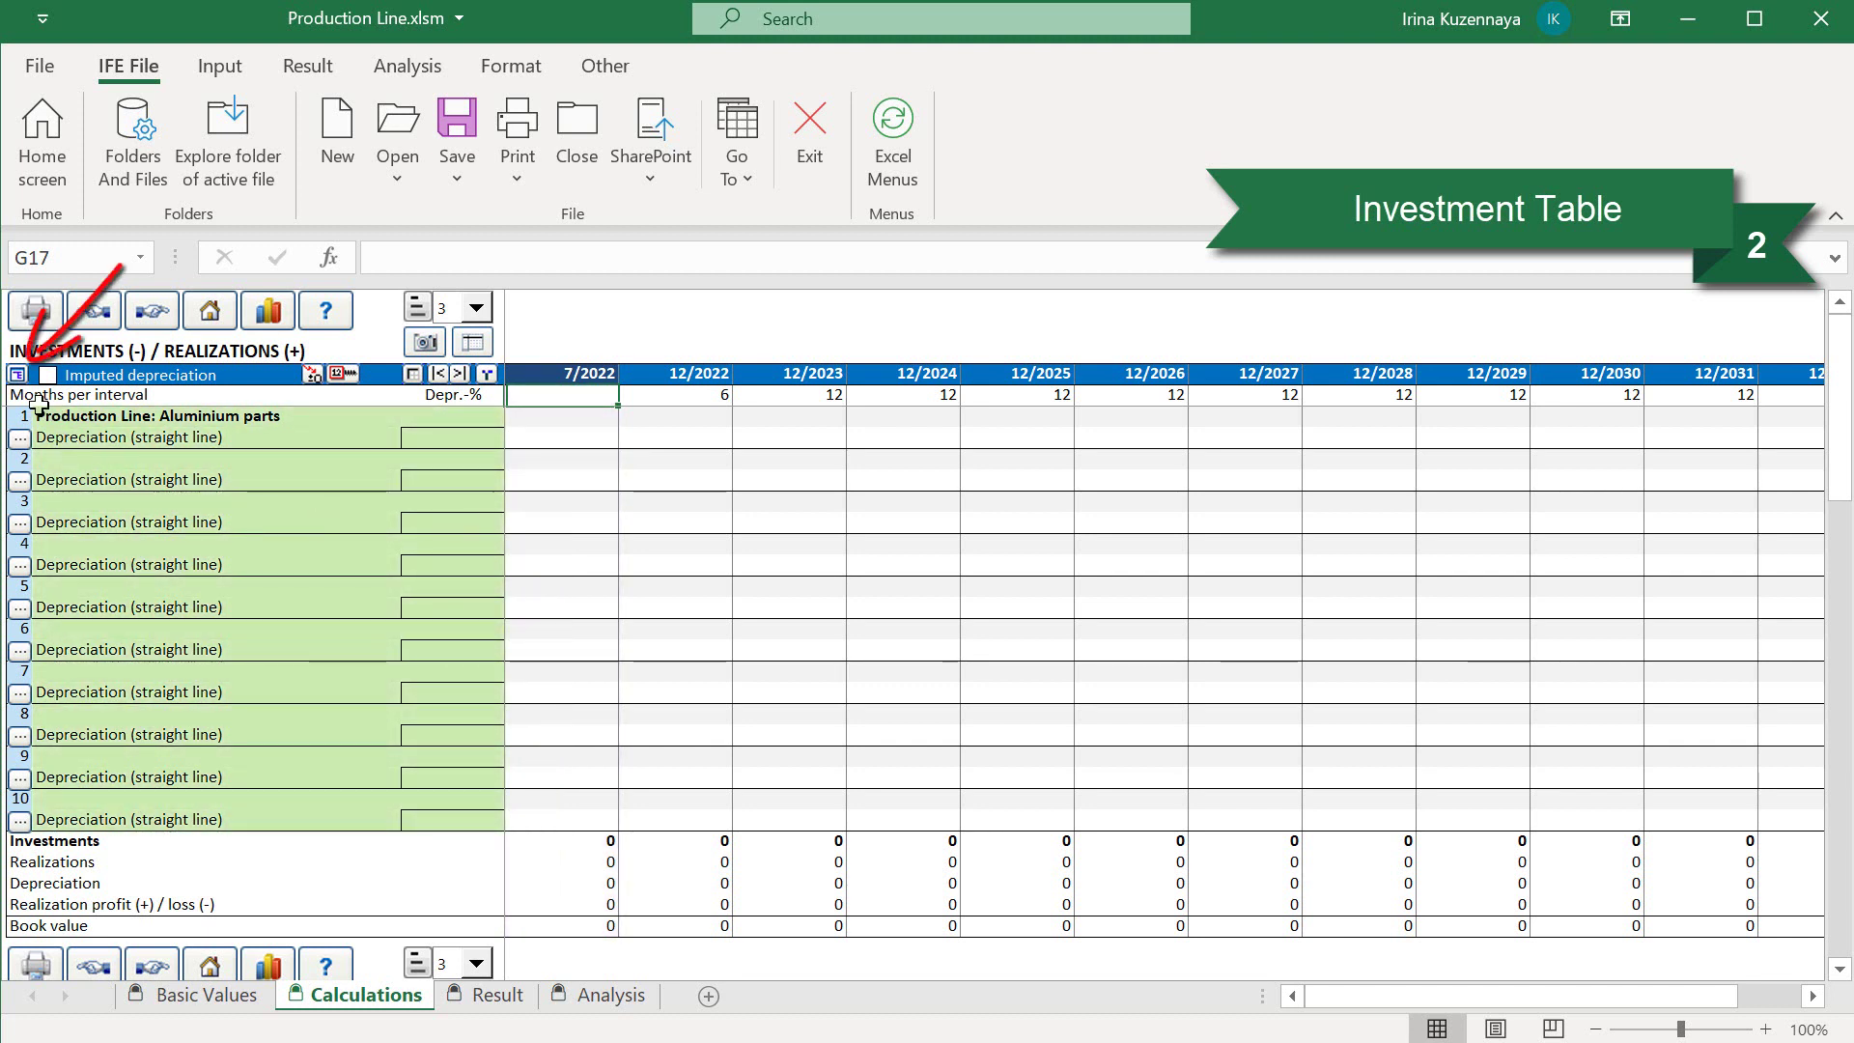
# - Hide investment rows 4 through 30 so only three investment rows remain
pyautogui.click(17, 373)
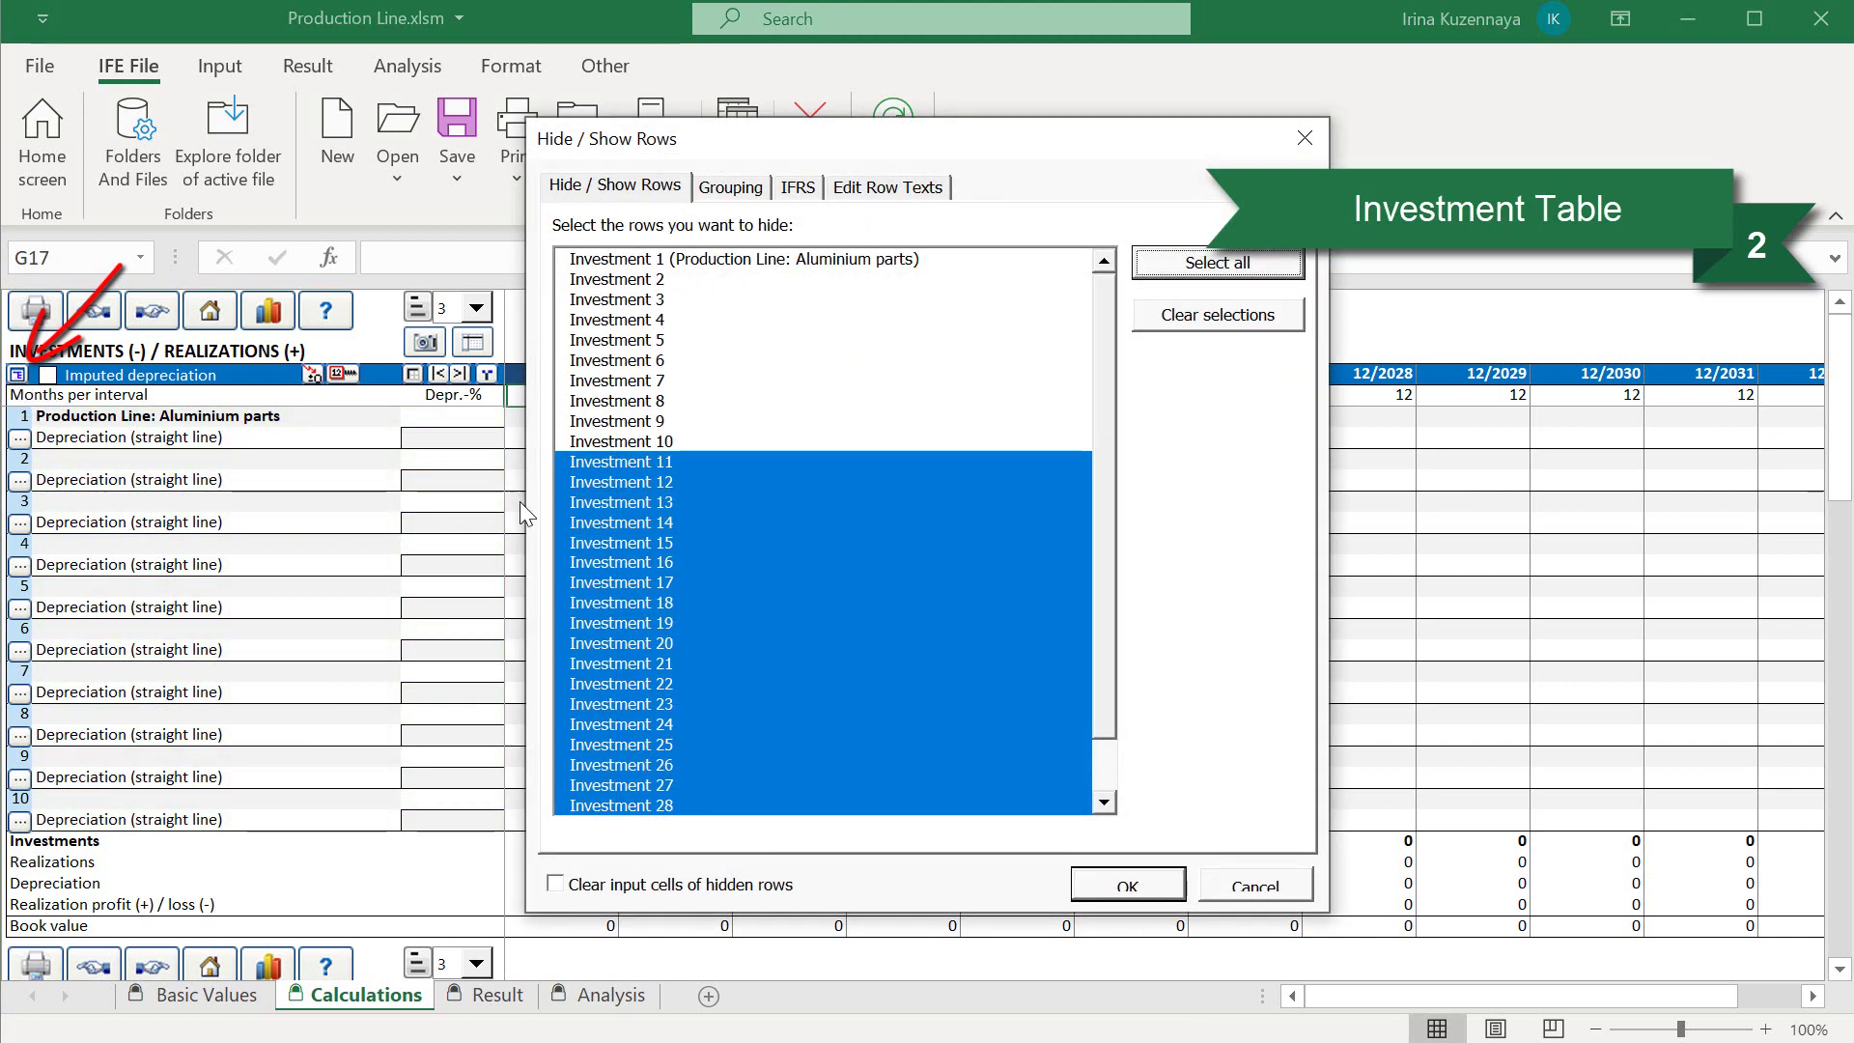
pyautogui.scroll(-1, 1095, 502)
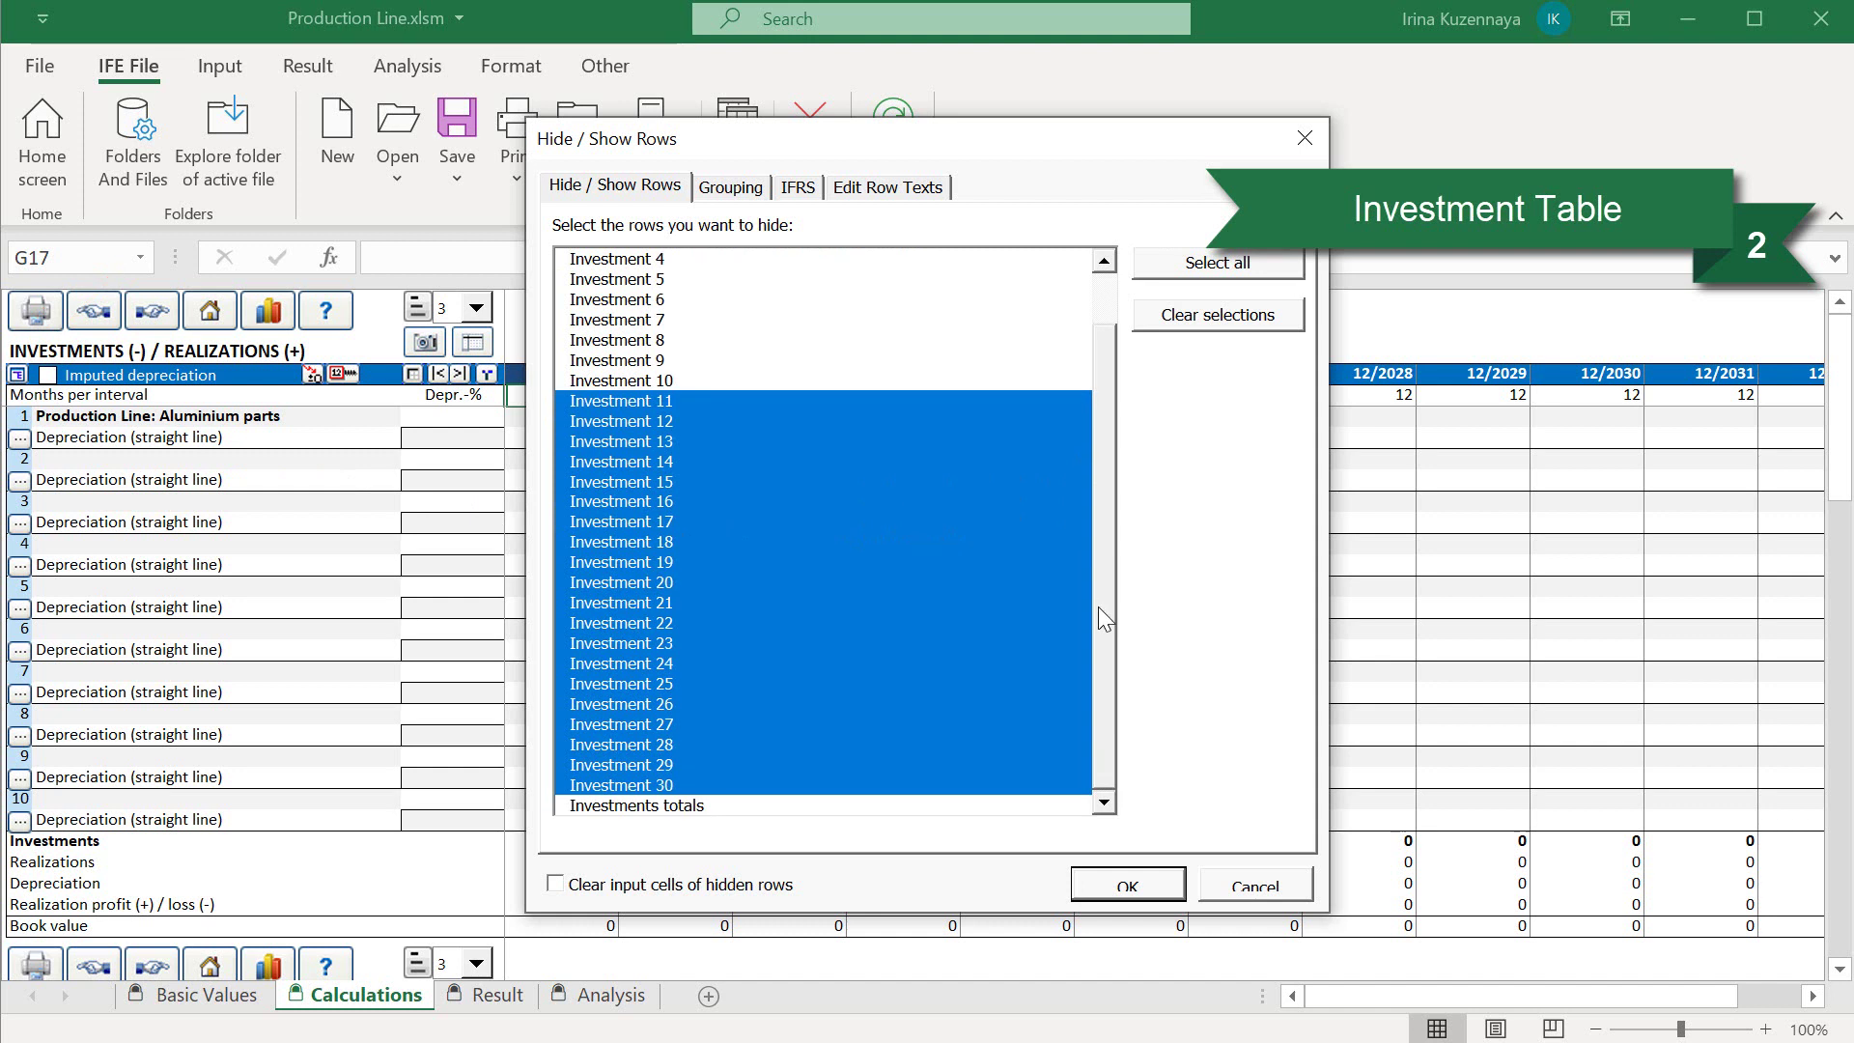
pyautogui.scroll(1, 1107, 547)
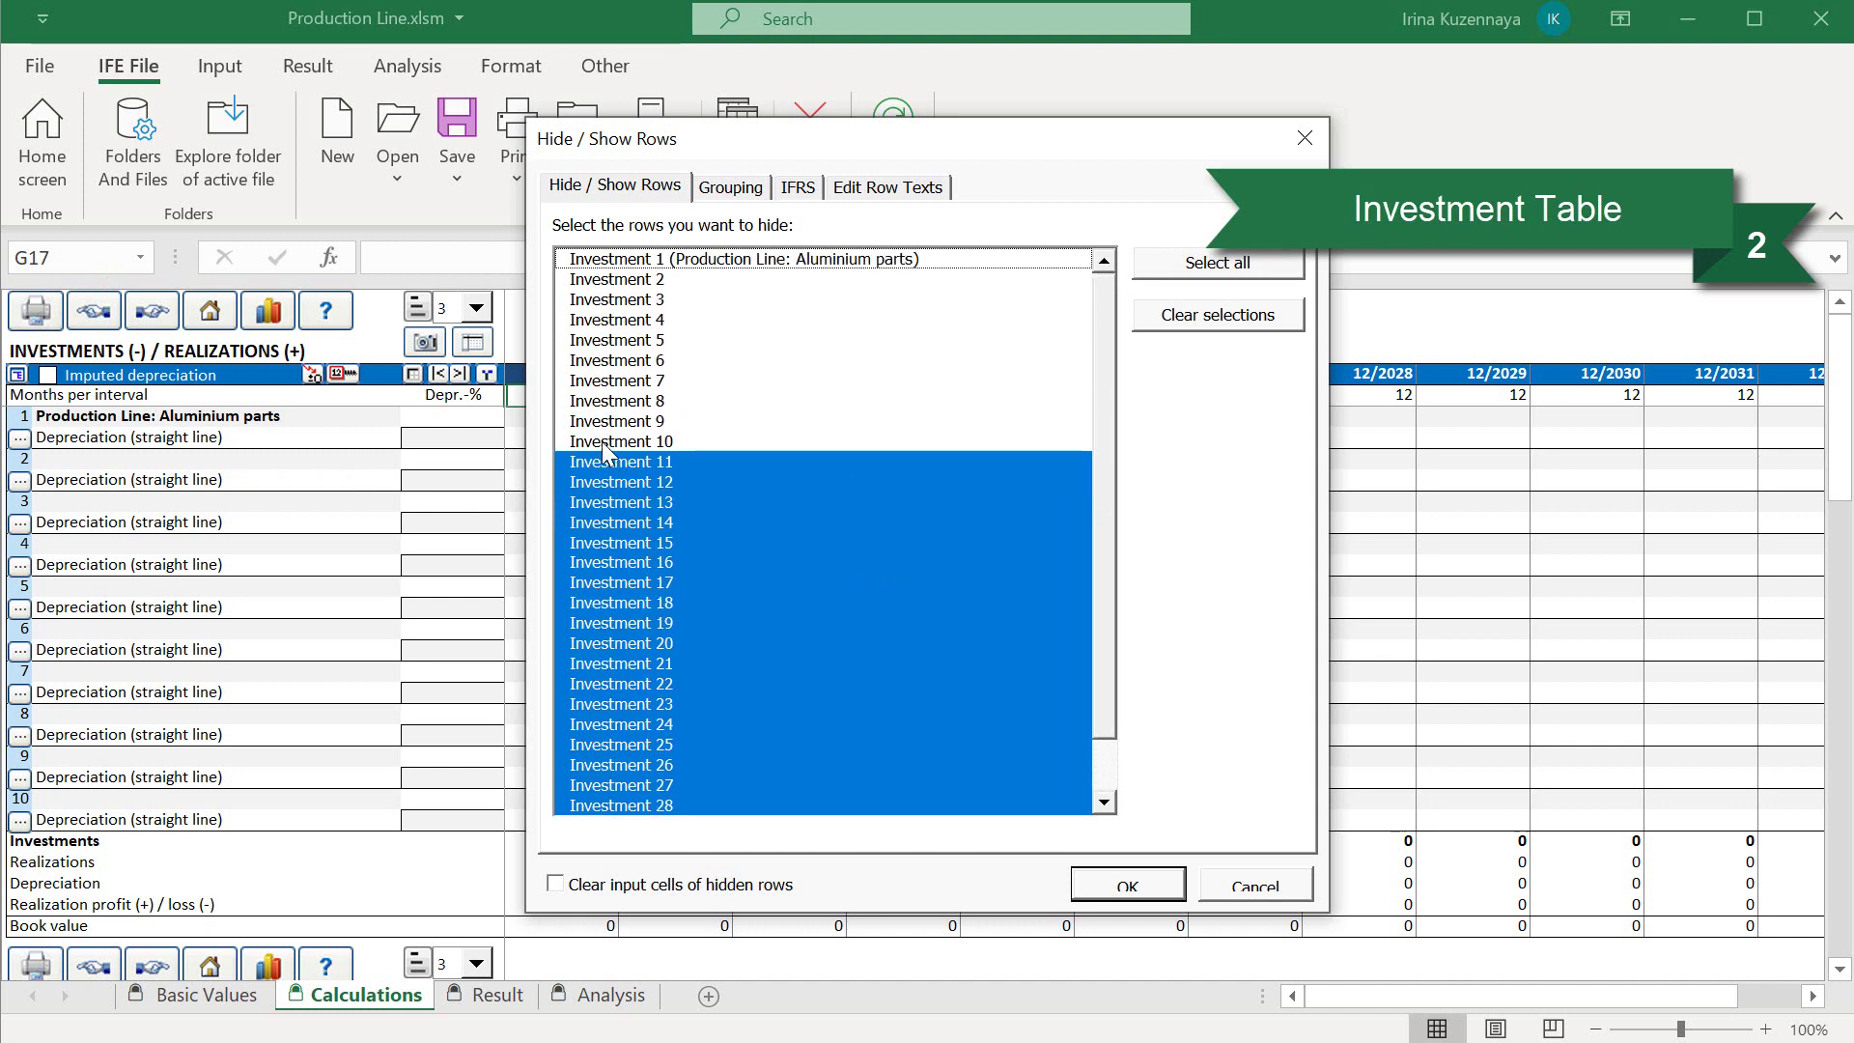
pyautogui.moveTo(601, 450); pyautogui.dragTo(604, 309)
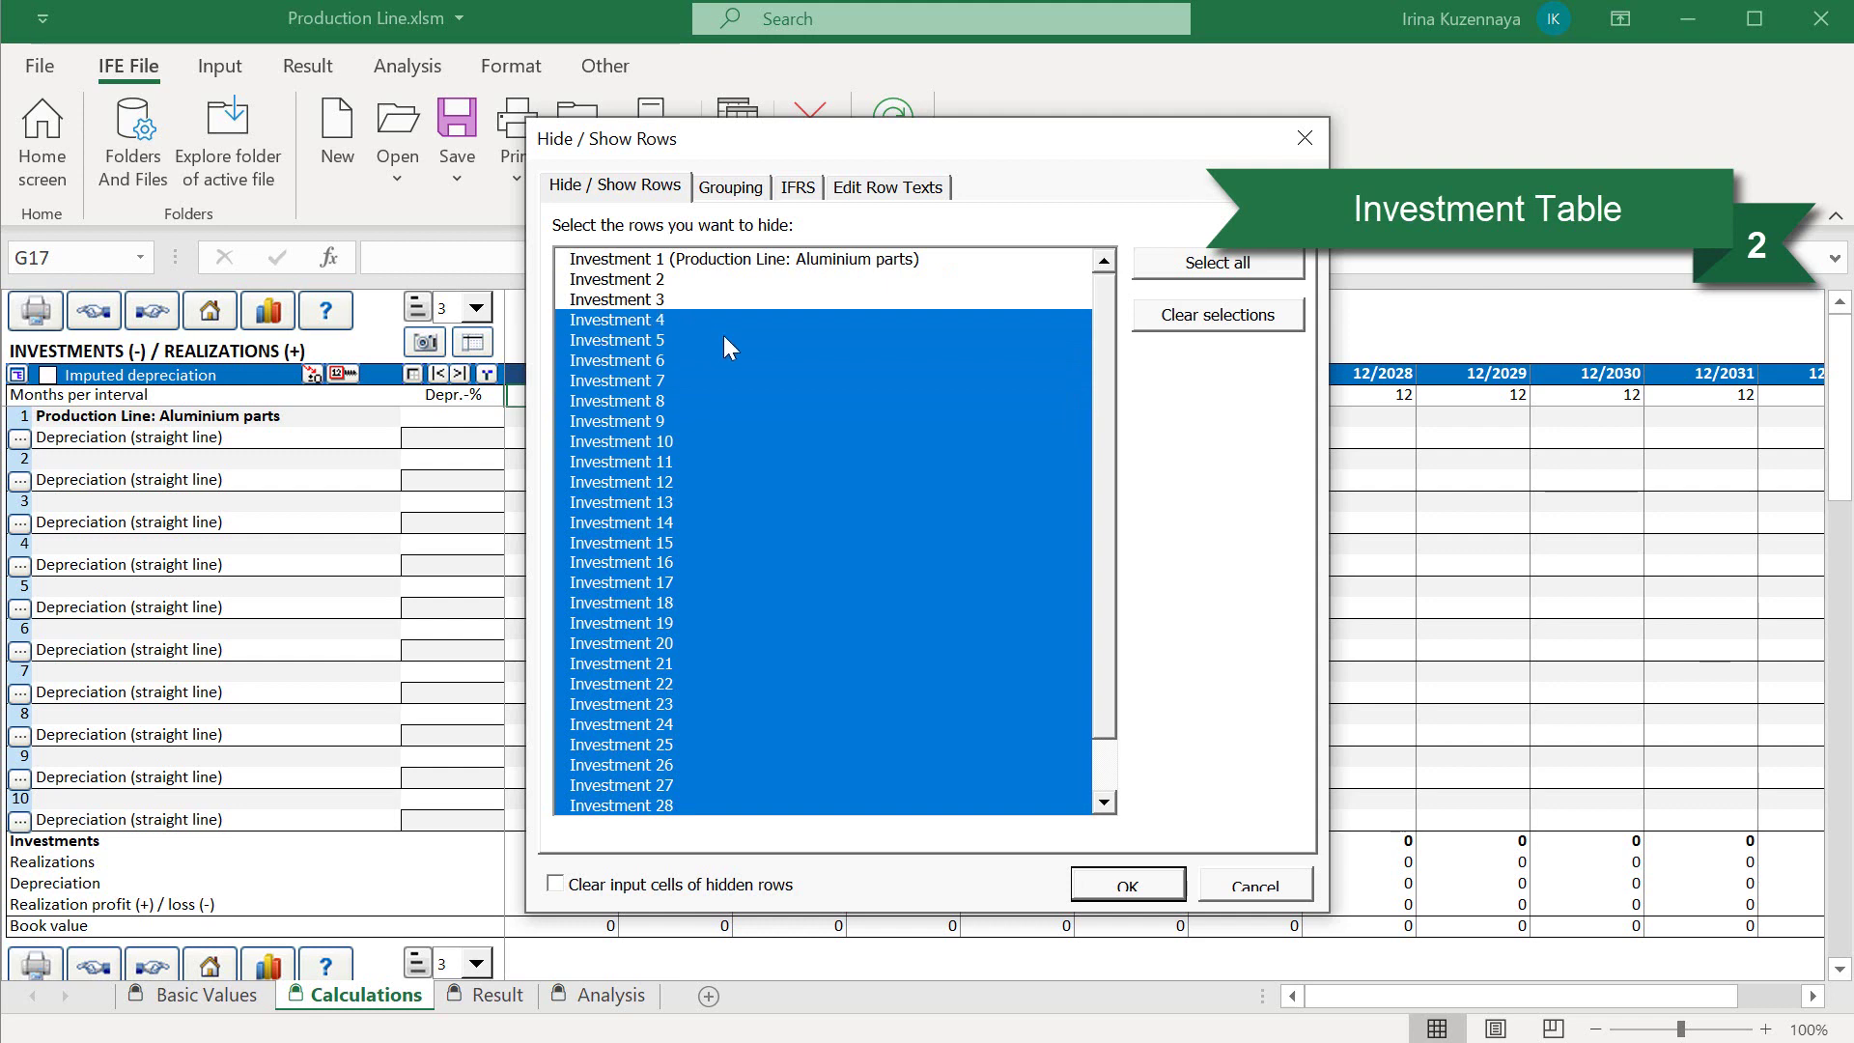
pyautogui.click(1104, 887)
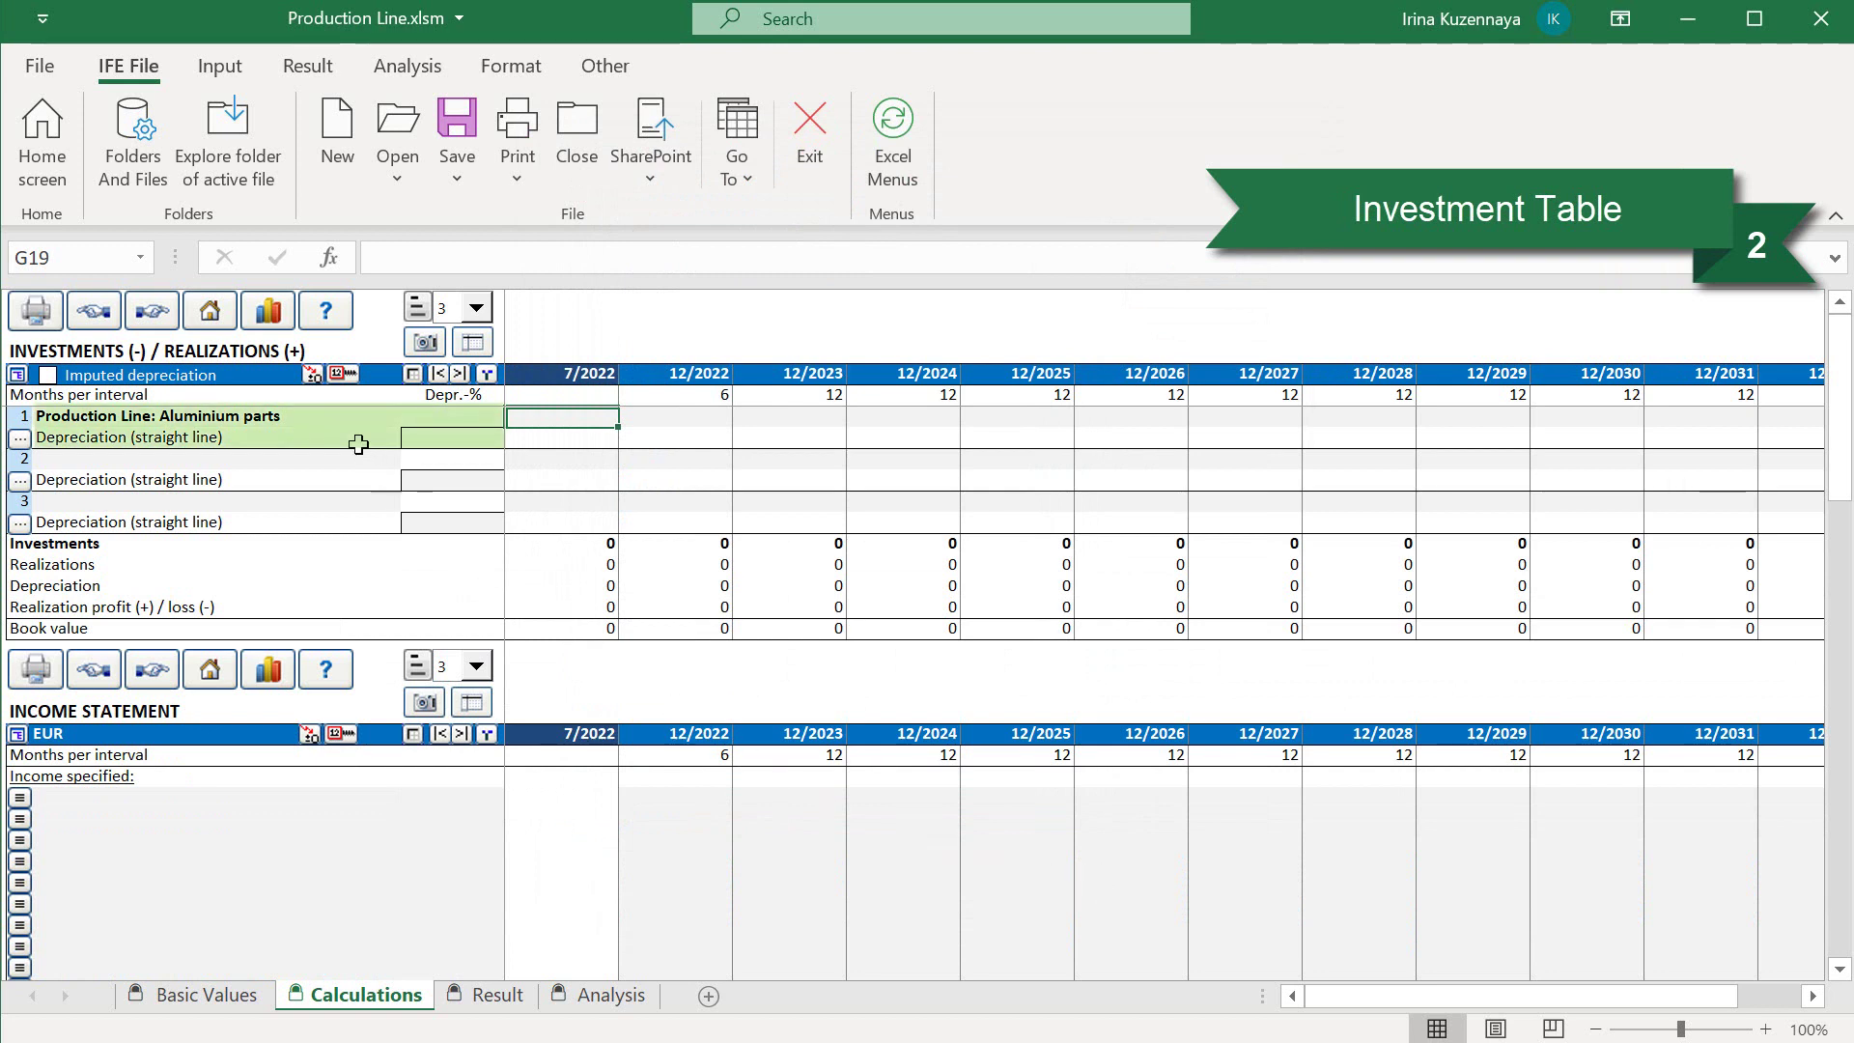
# - Type Machines in the first investment row, with -1,000,000 under 7/2022 and -600,000 under 12/2022
pyautogui.click(342, 417)
pyautogui.write('Machine')
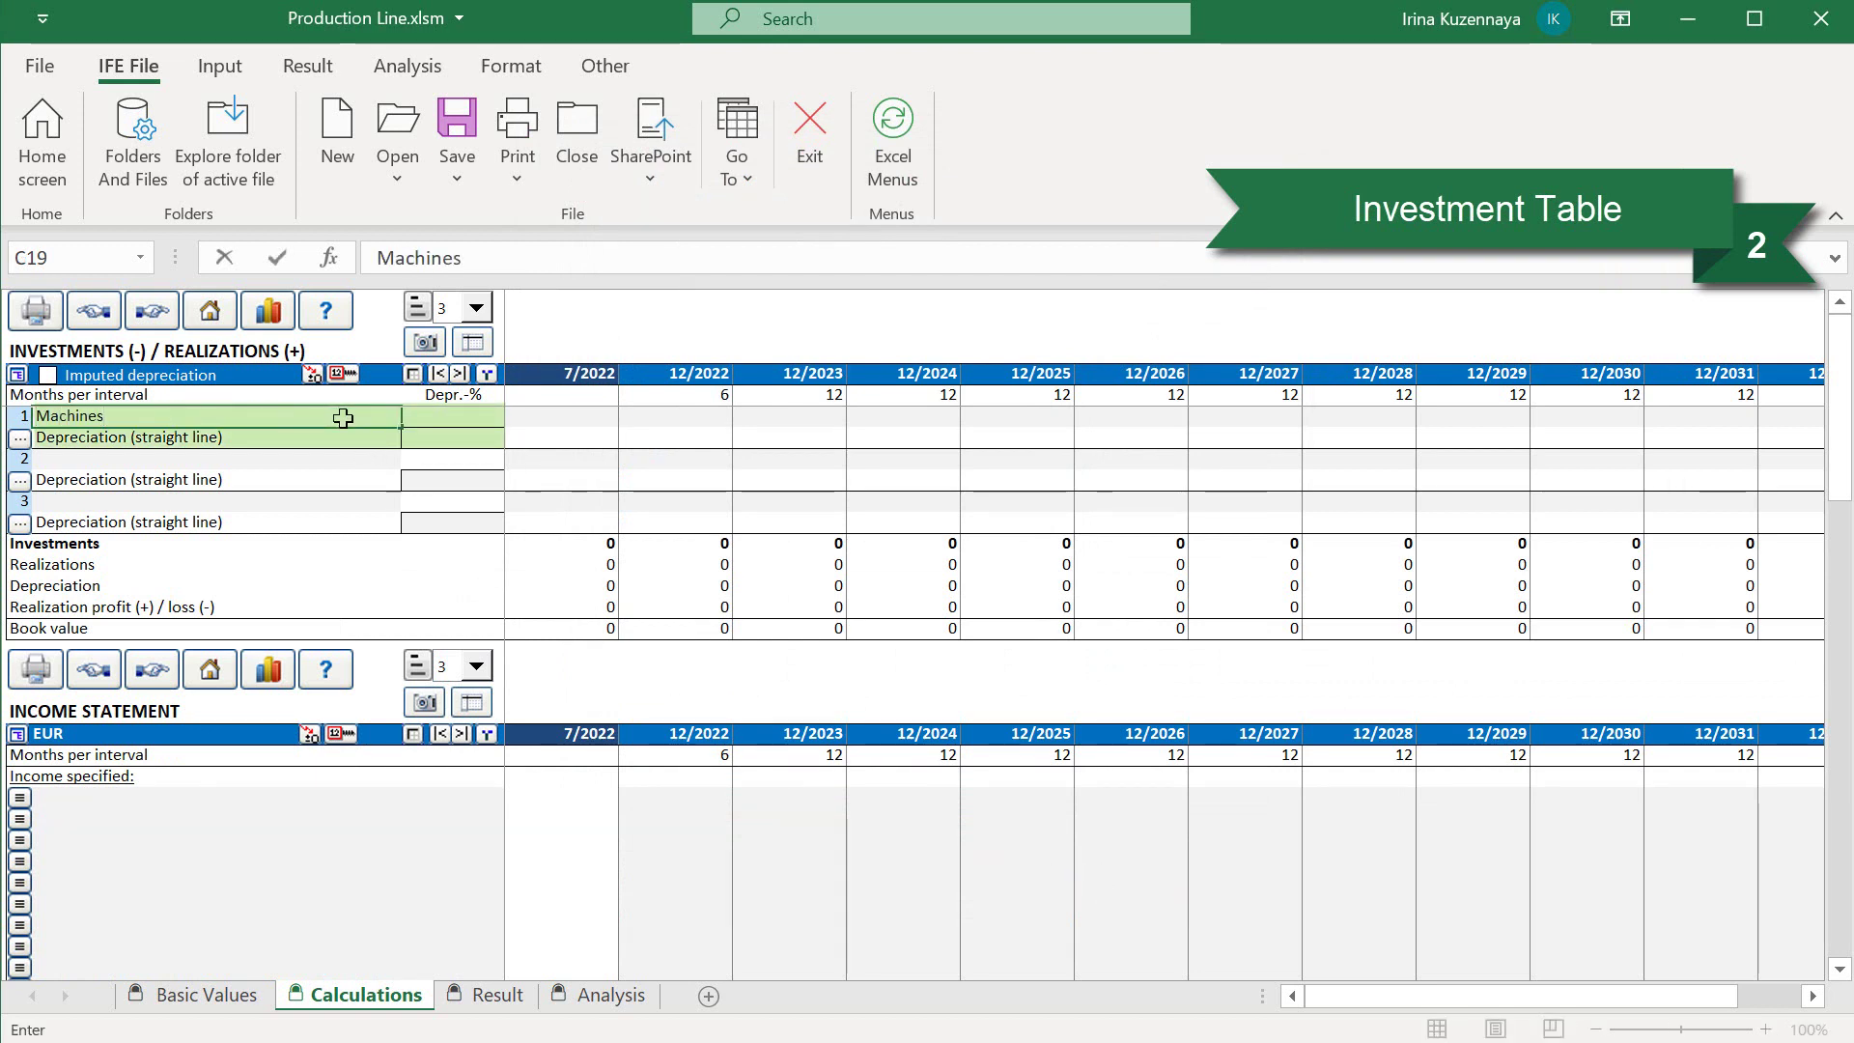
pyautogui.write('s')
pyautogui.press('Return')
pyautogui.write('-1000000')
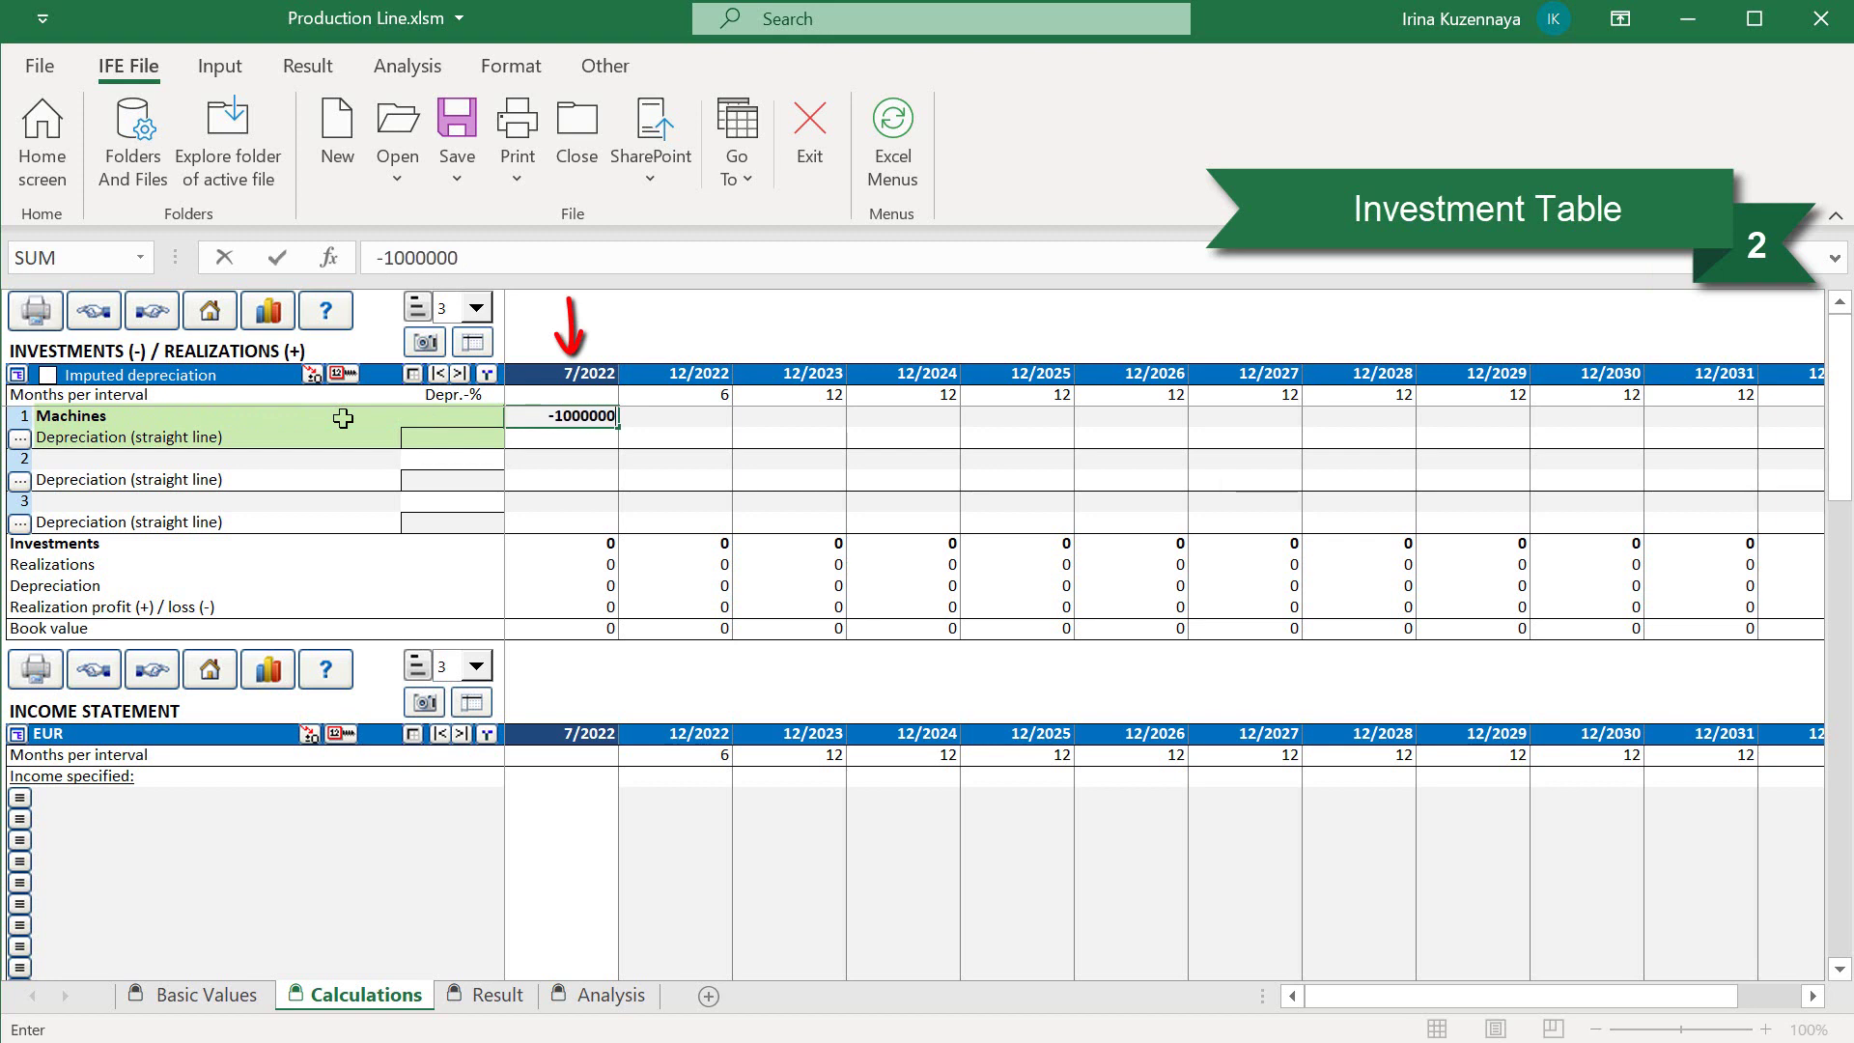
pyautogui.press('Tab')
pyautogui.write('-')
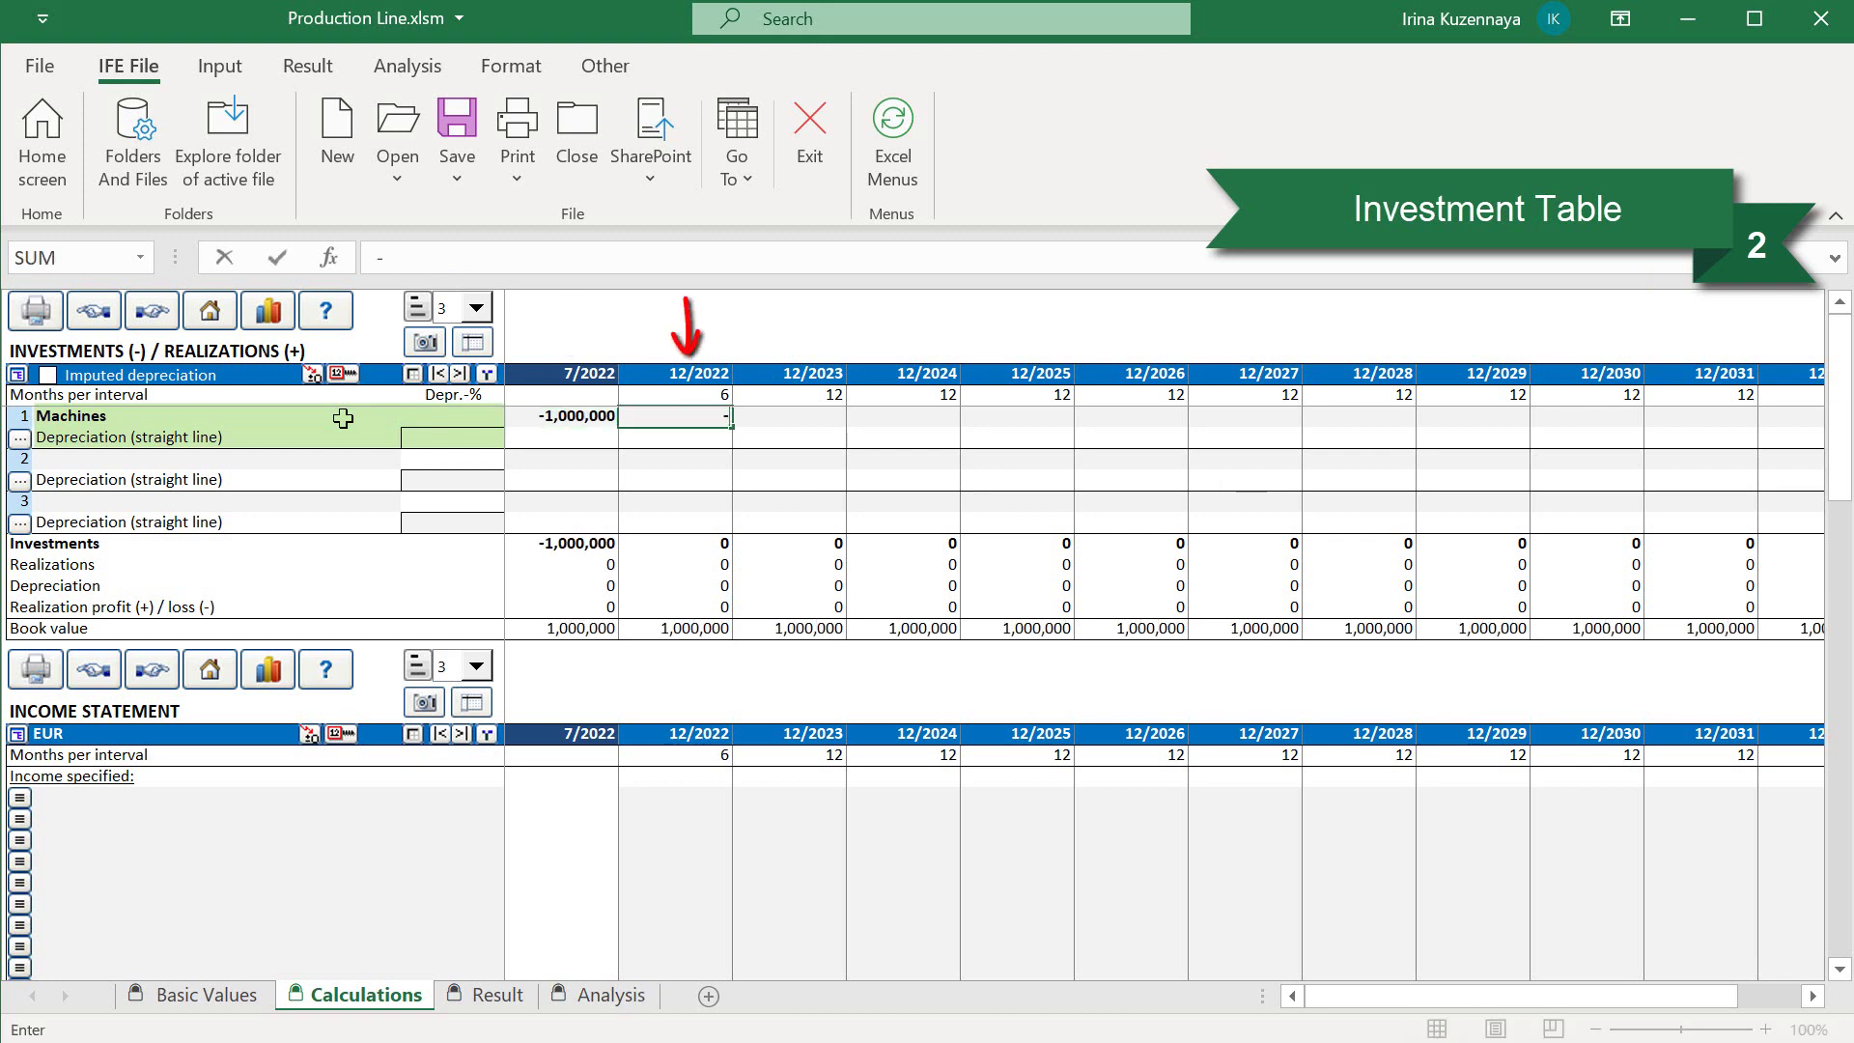
pyautogui.write('600,000')
pyautogui.press('Return')
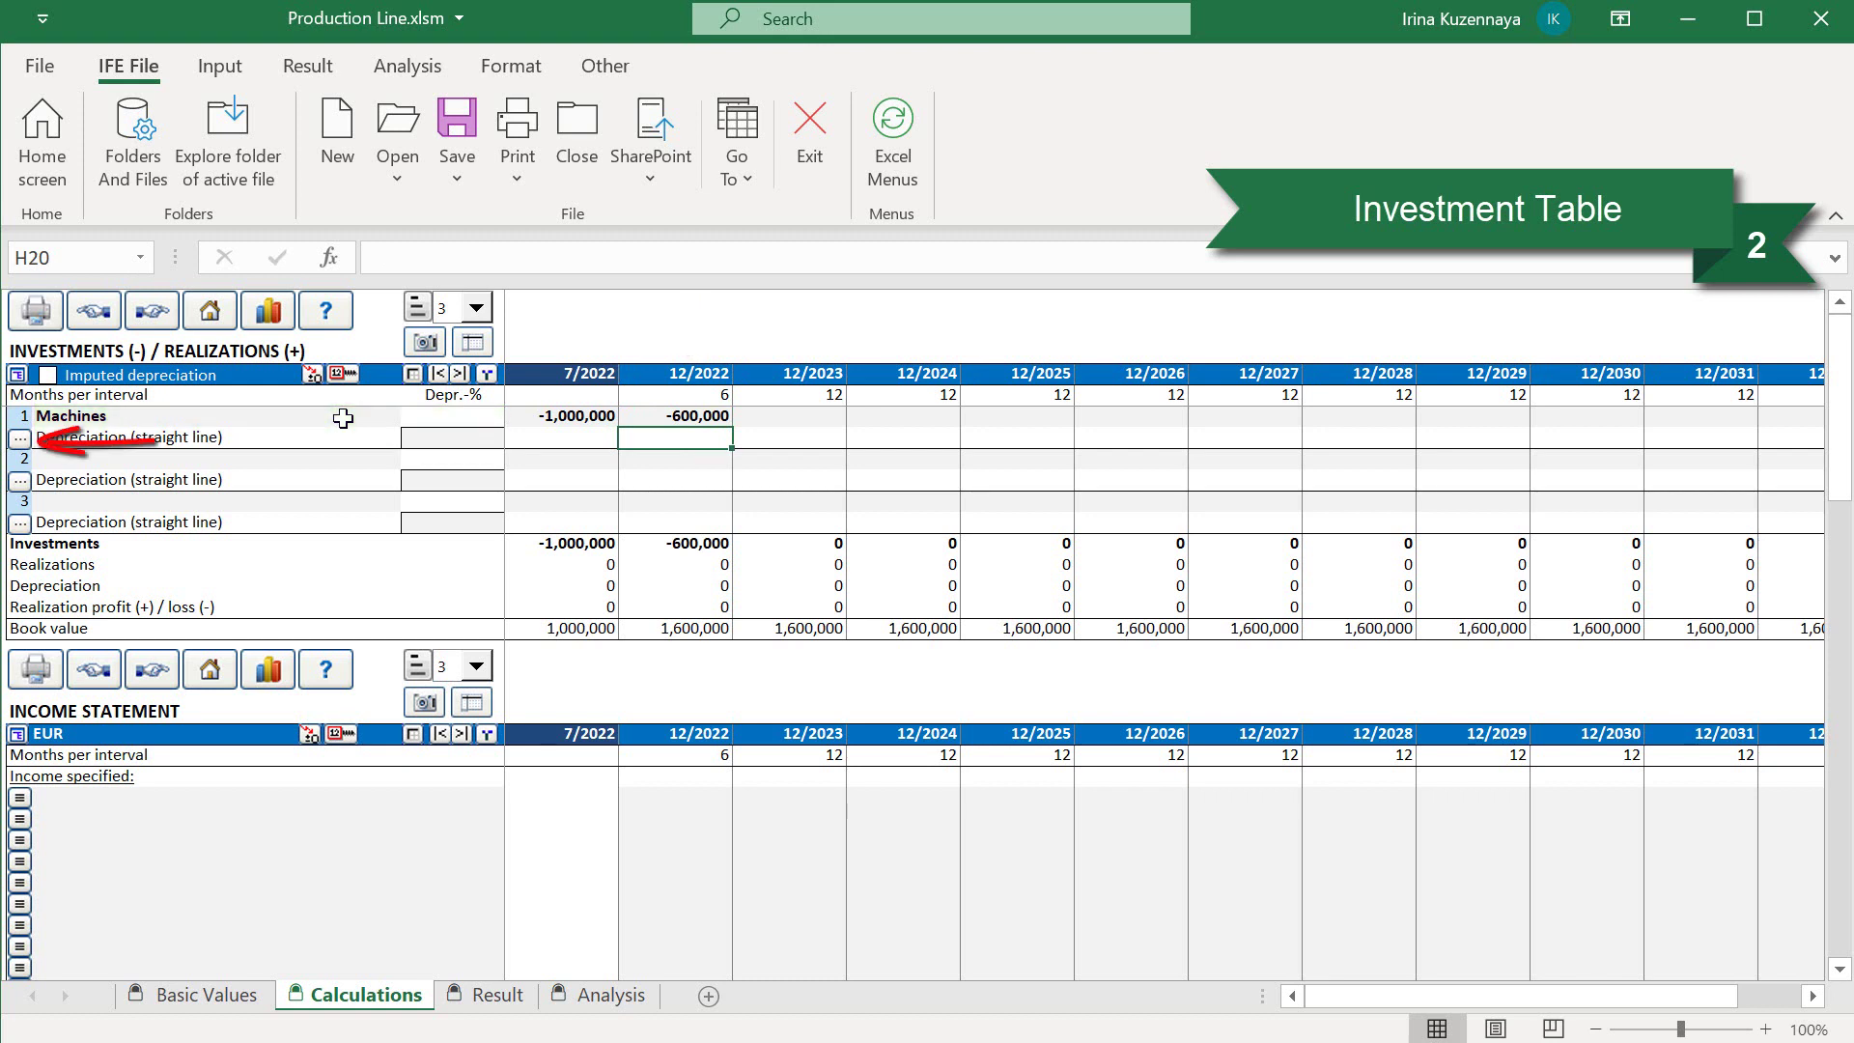
# - Set Machines' depreciation time to 10 years, beginning depreciation in 12/2023
pyautogui.click(20, 440)
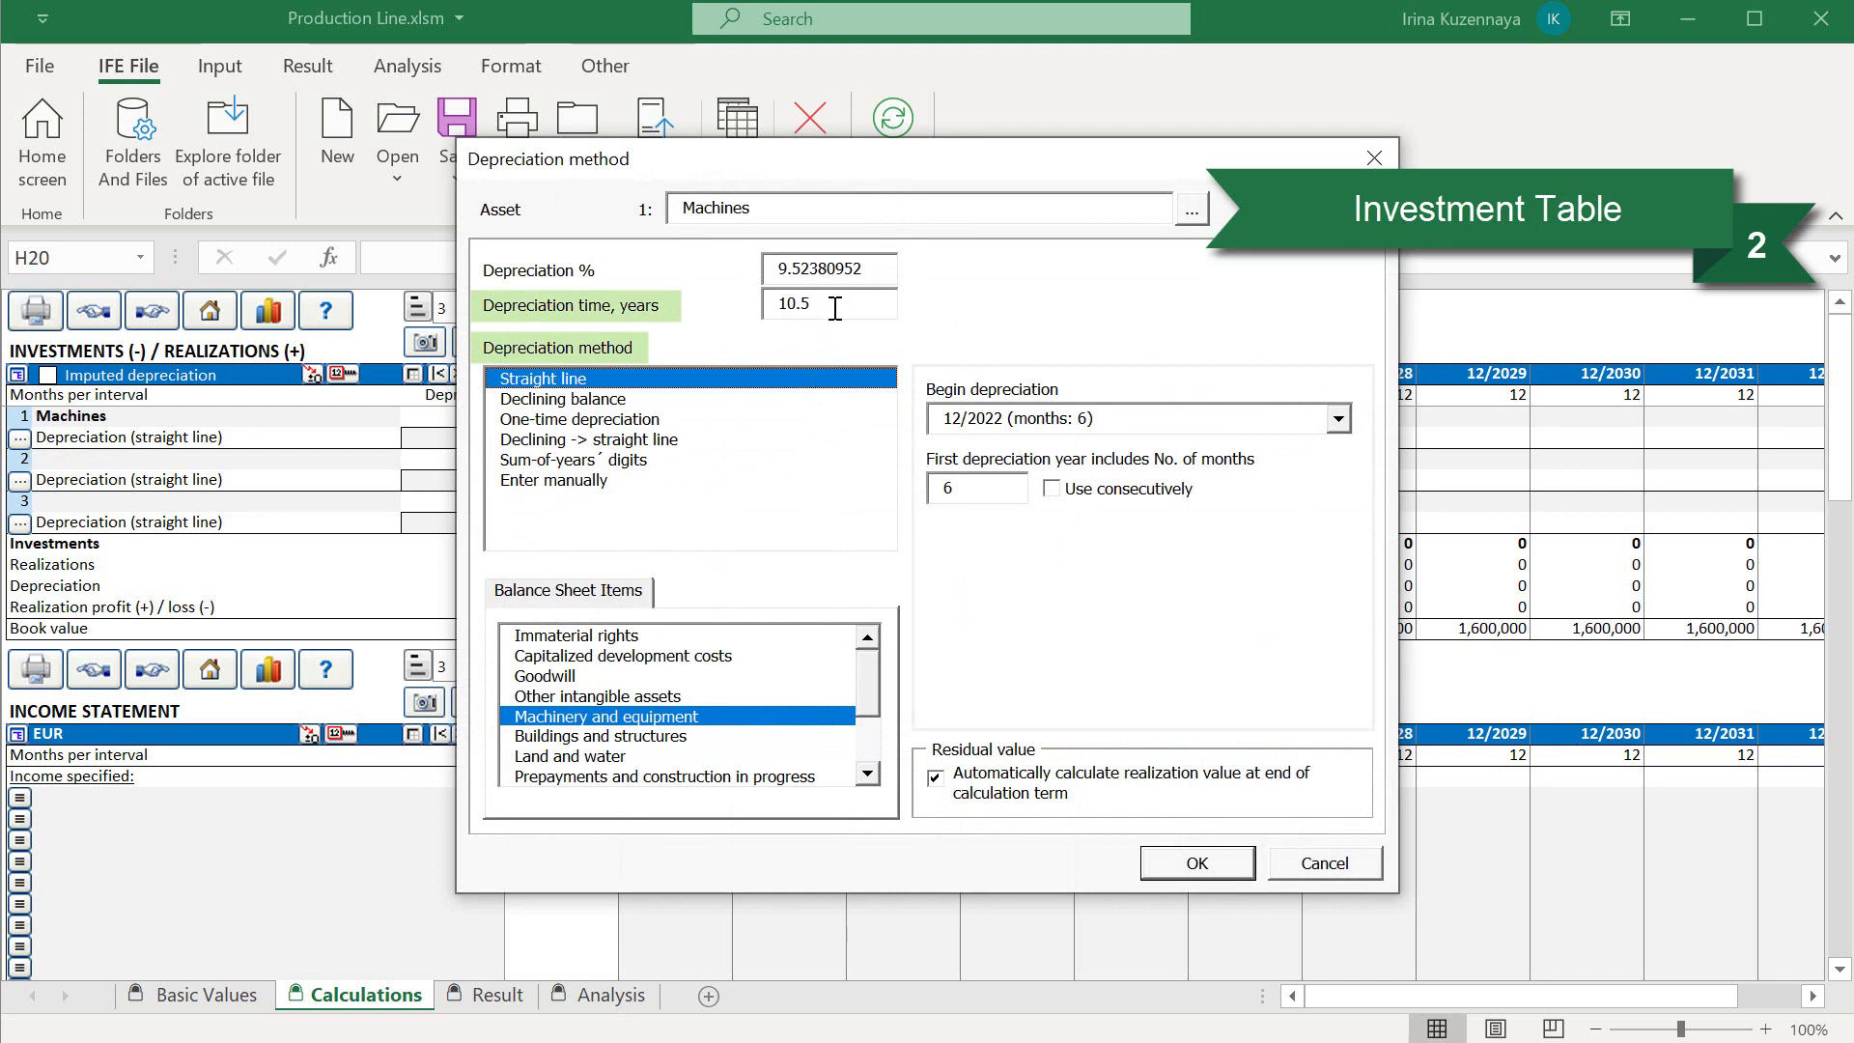
pyautogui.moveTo(835, 306); pyautogui.dragTo(707, 312)
pyautogui.write('1')
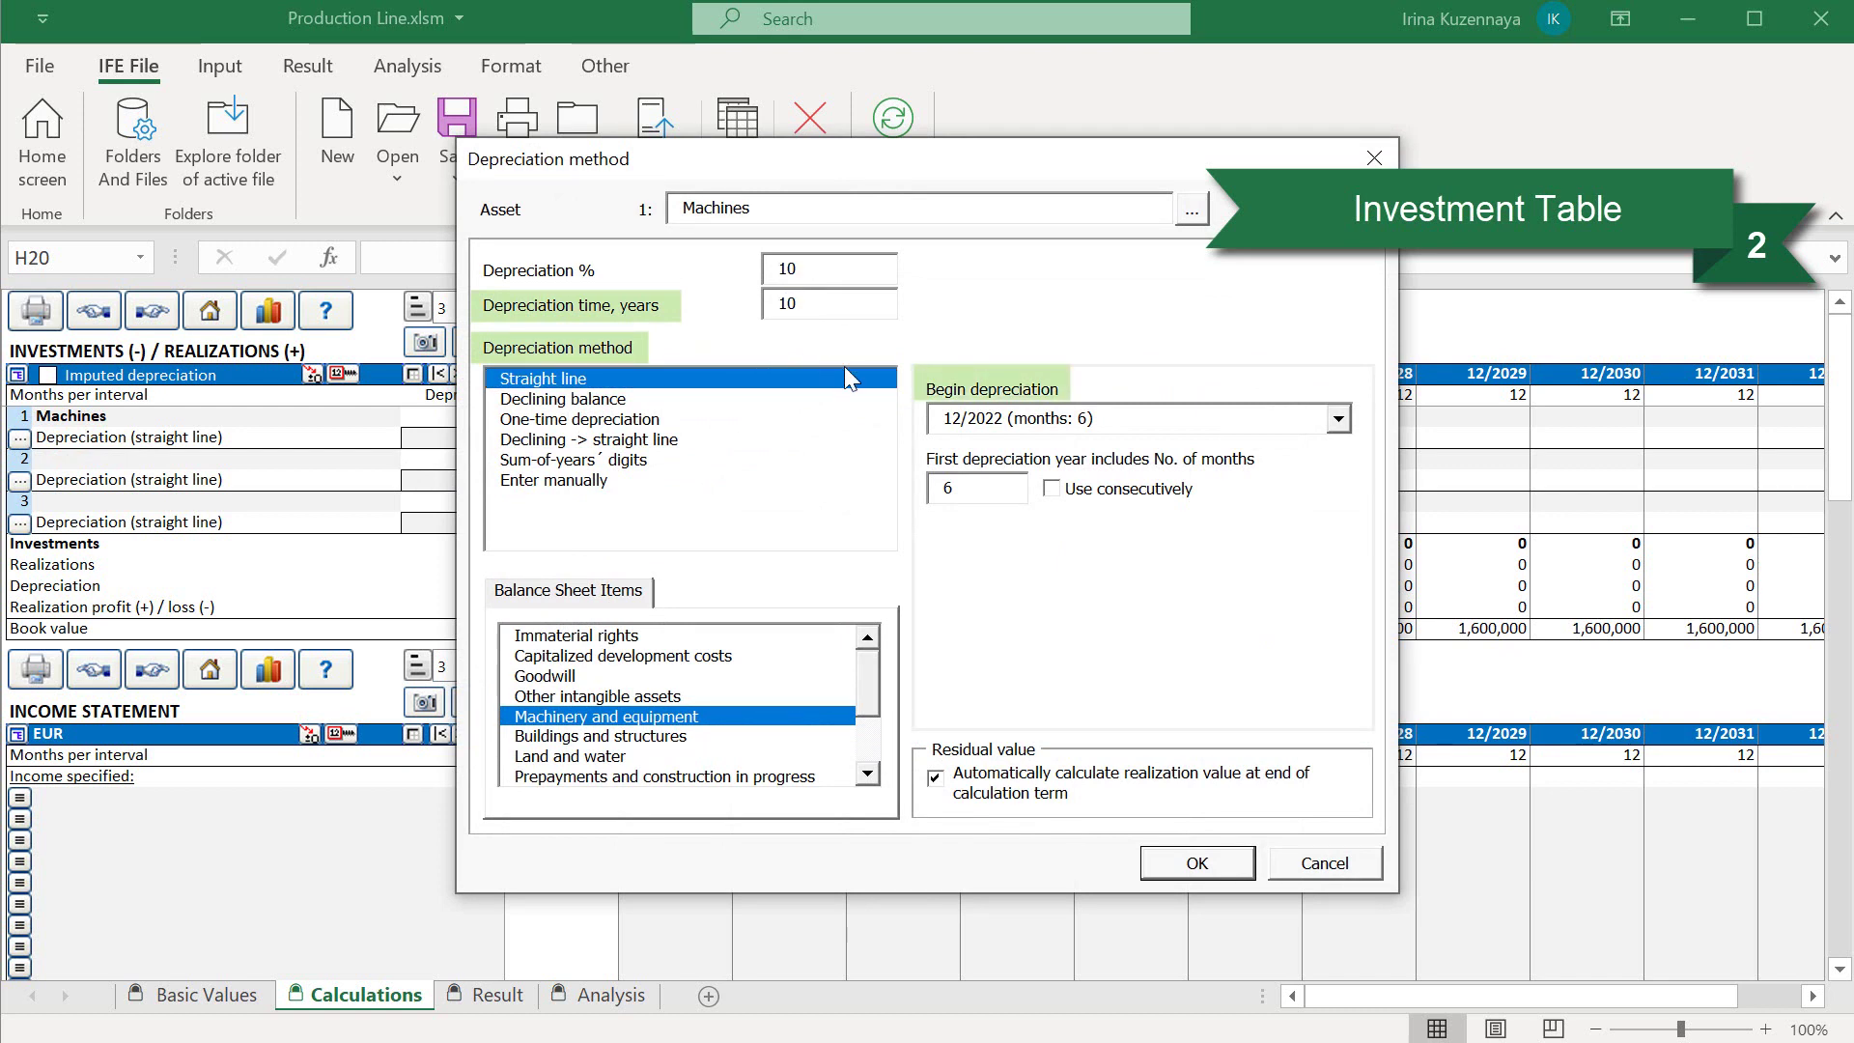
pyautogui.click(1342, 422)
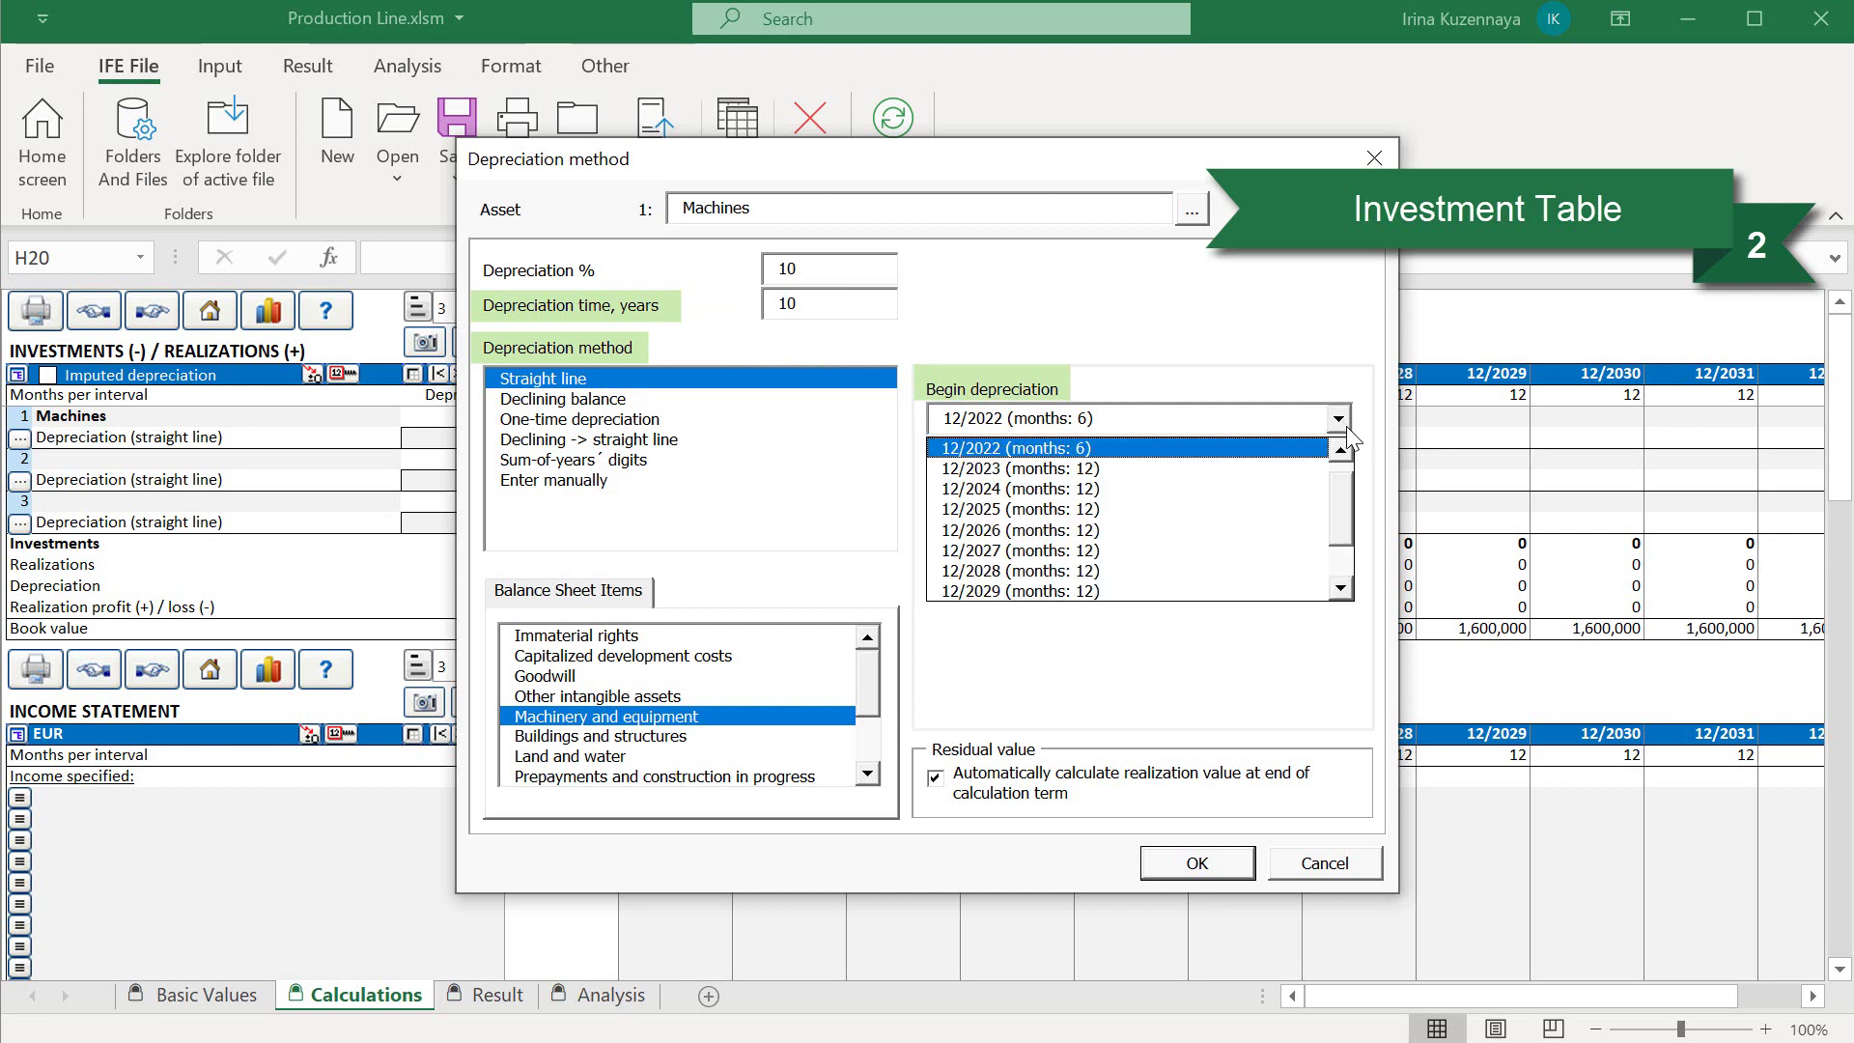
pyautogui.click(1224, 481)
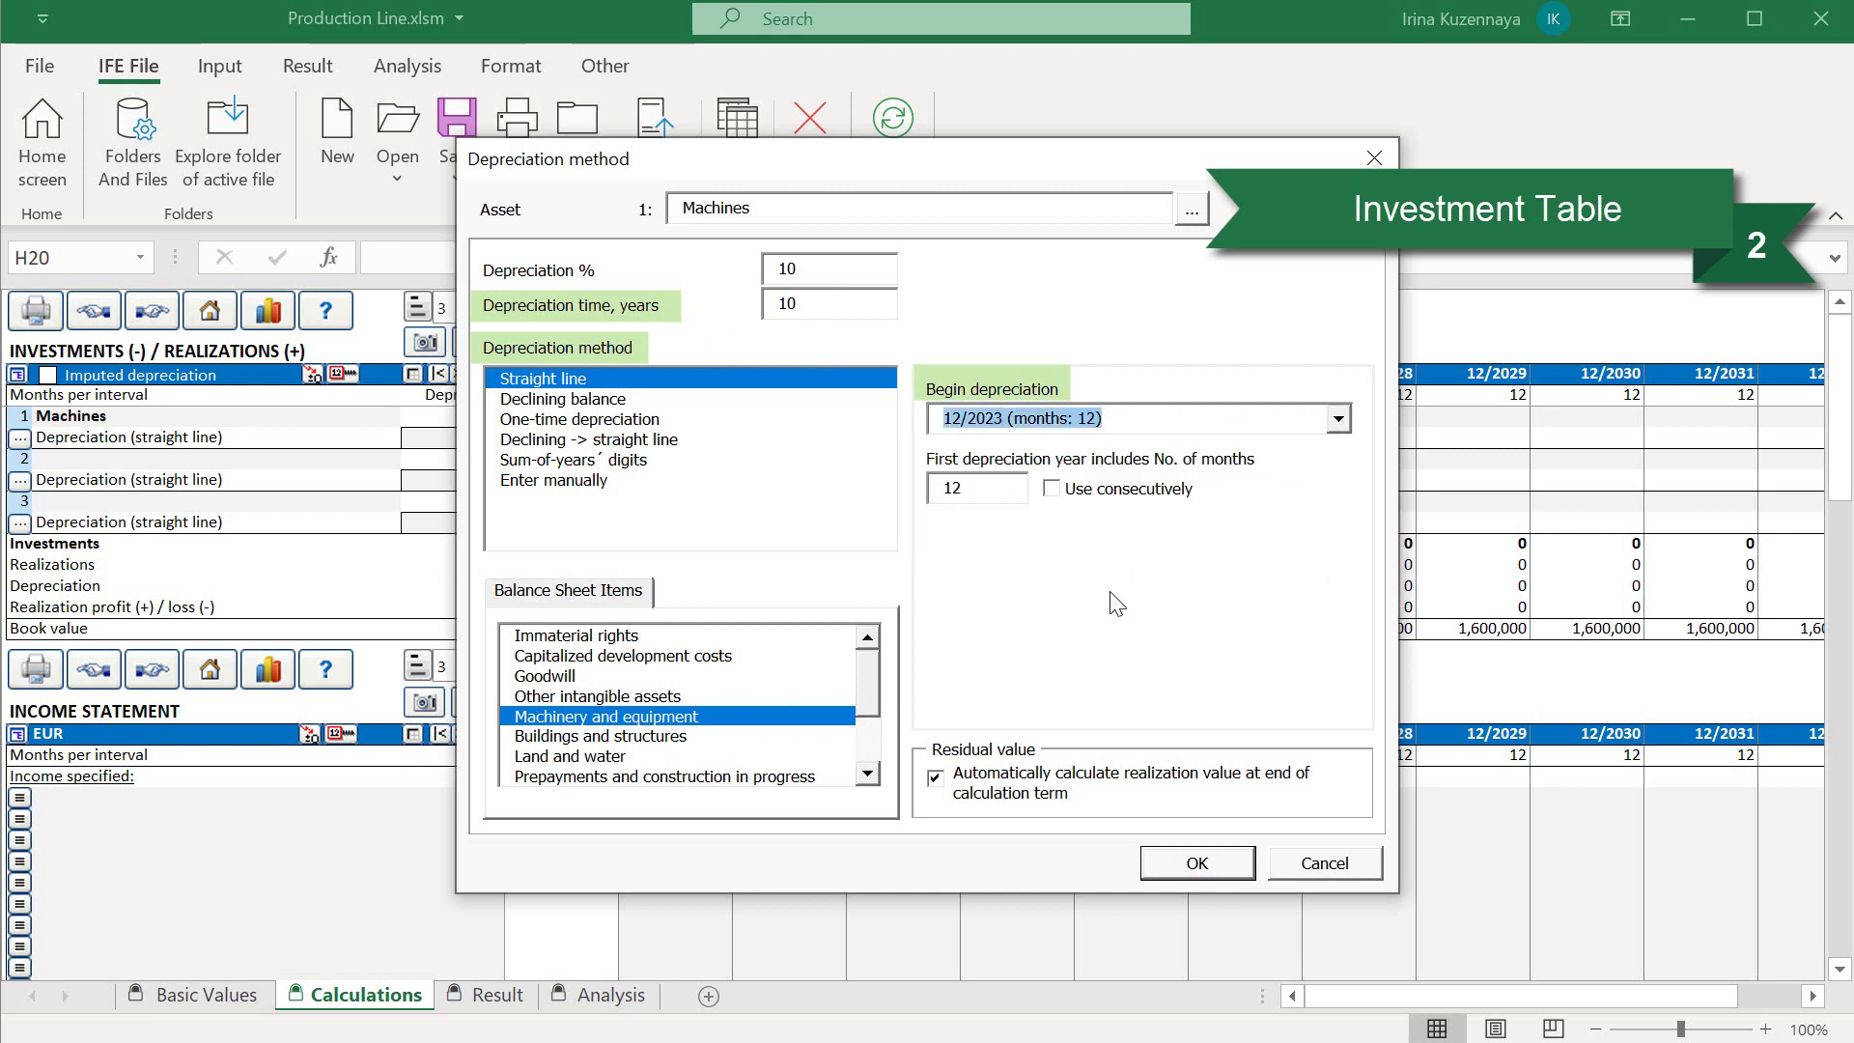
pyautogui.click(827, 715)
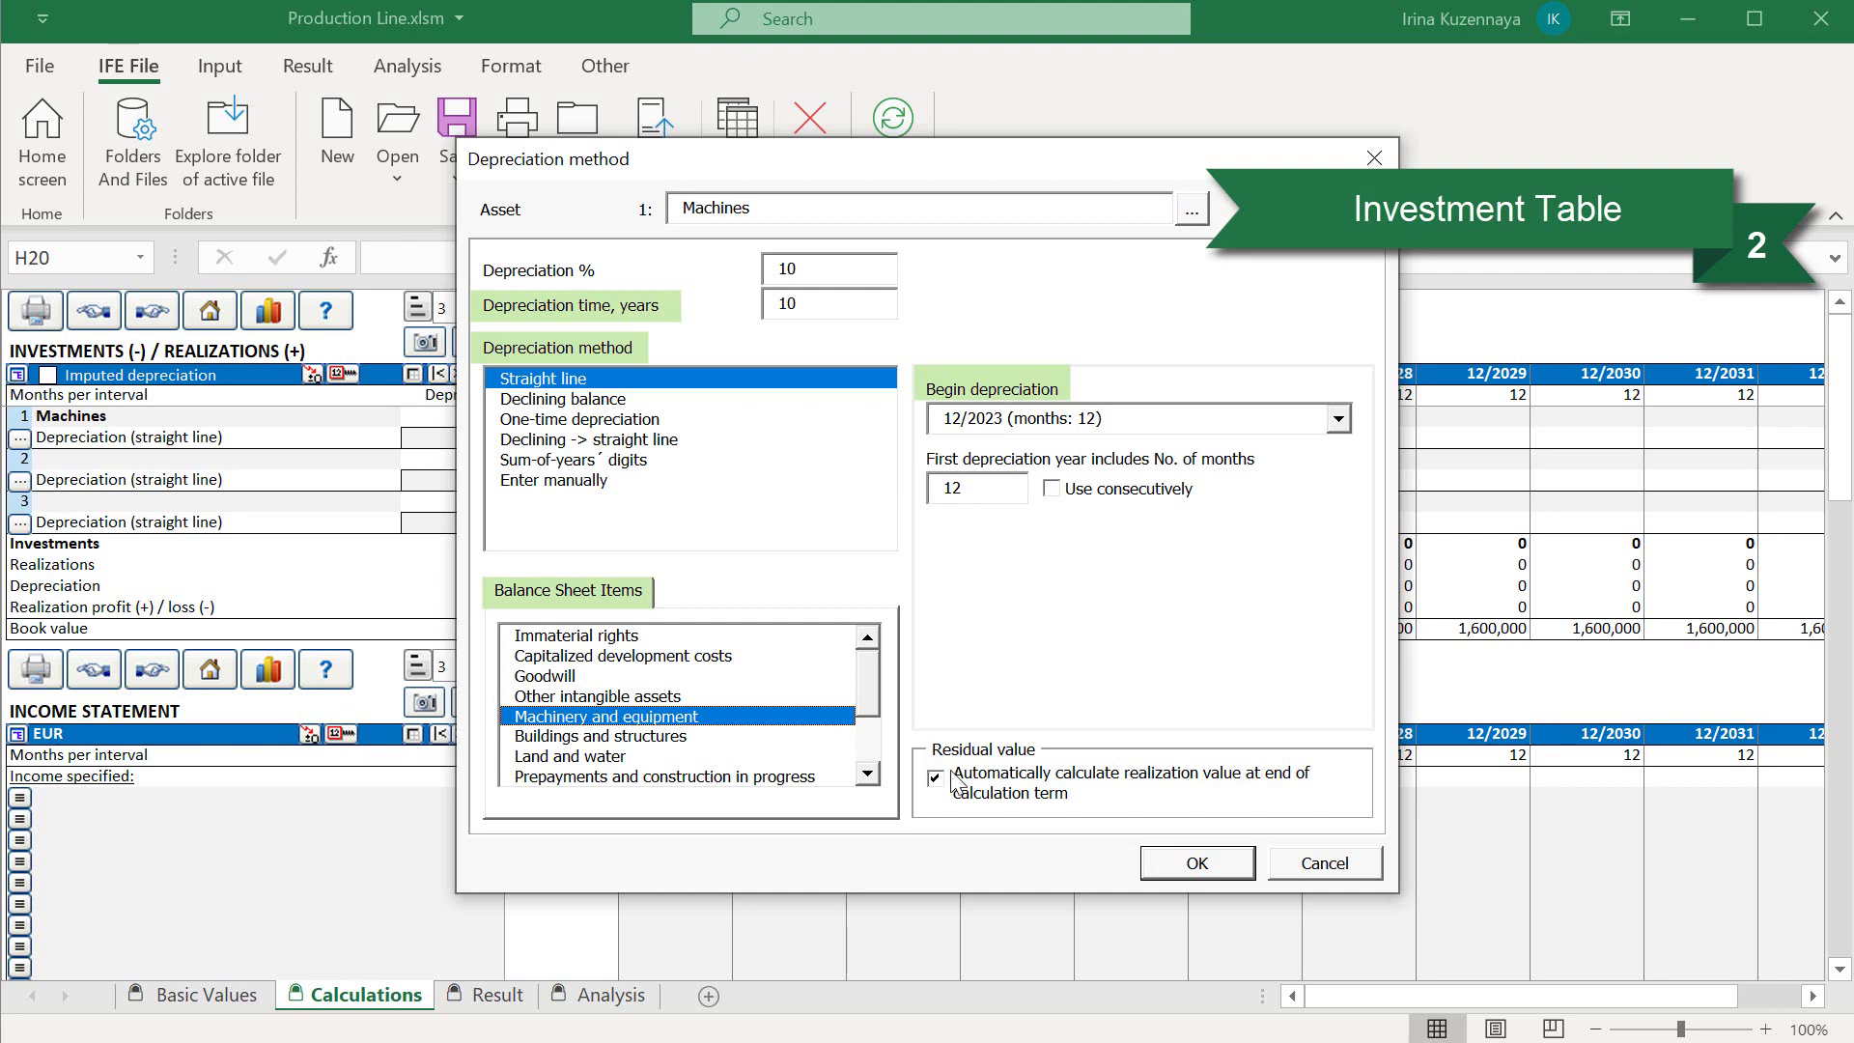
pyautogui.click(1159, 866)
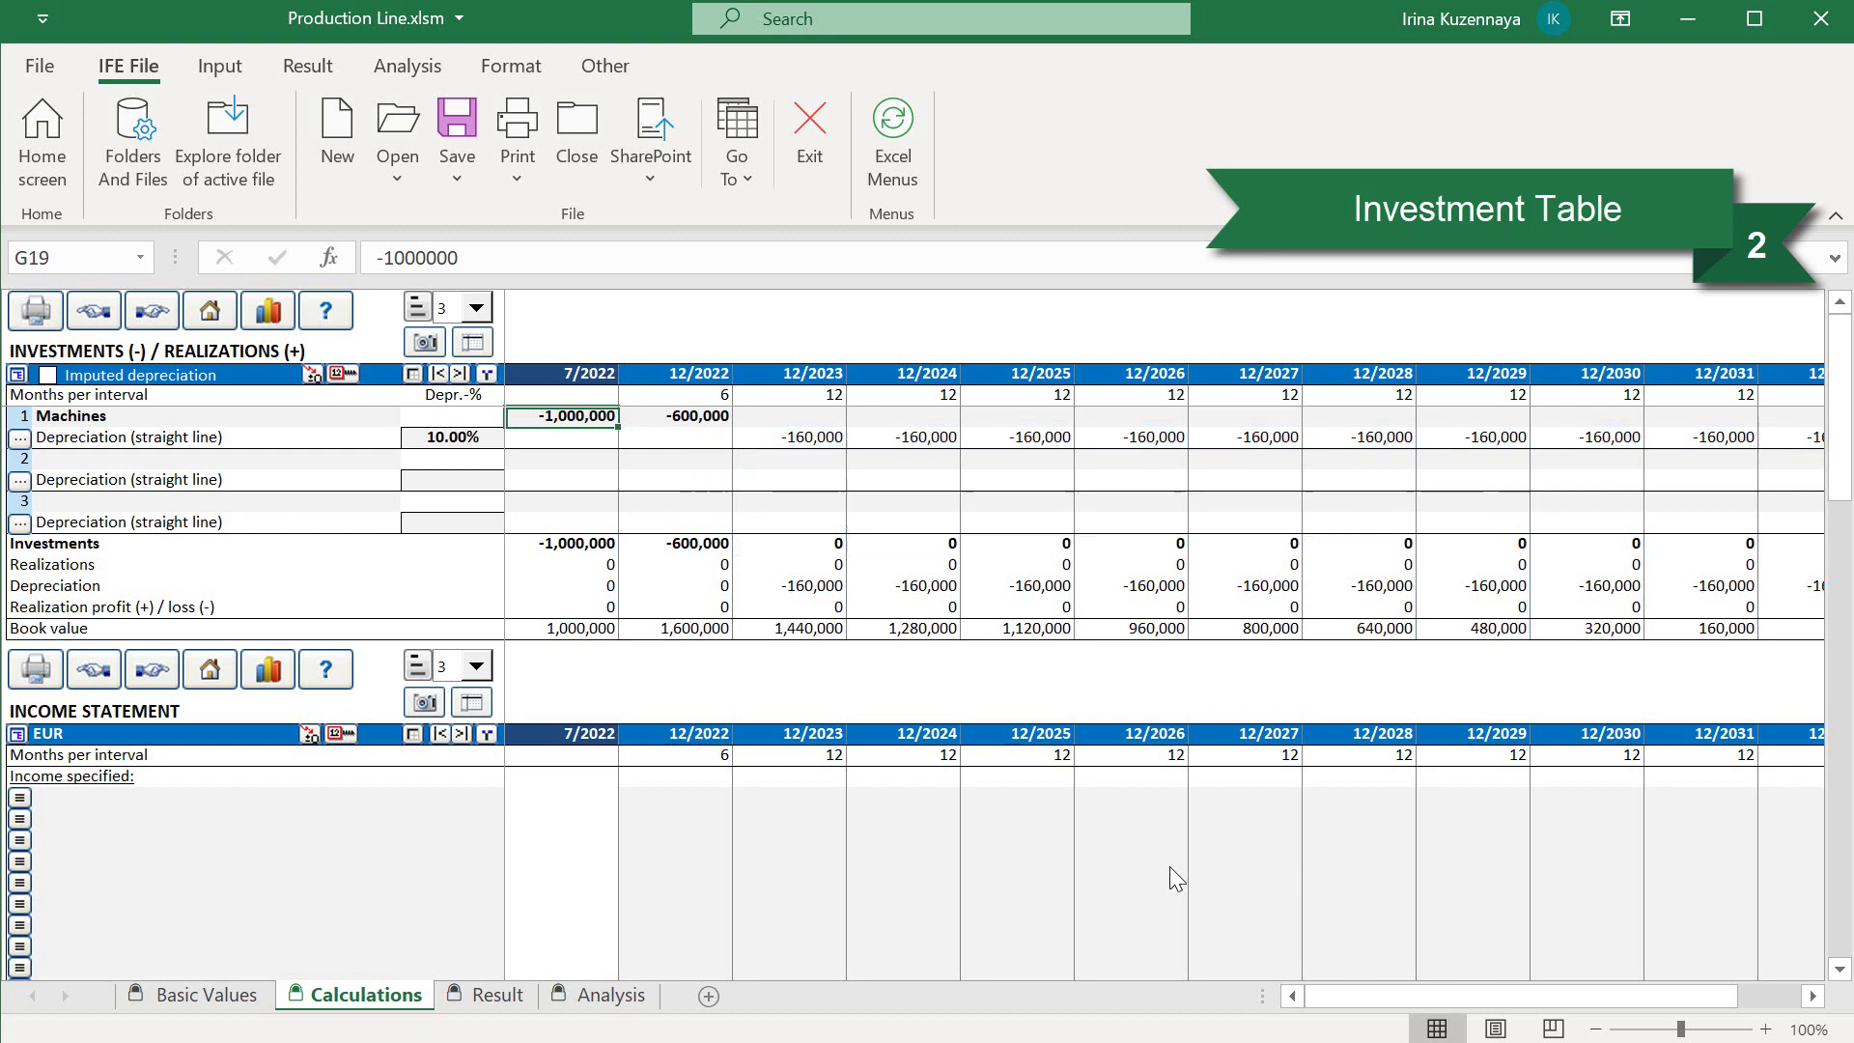
# - Enter Buildings in the second investment row, with -600,000 under 7/2022 and -200,000 under 12/2022
pyautogui.click(282, 463)
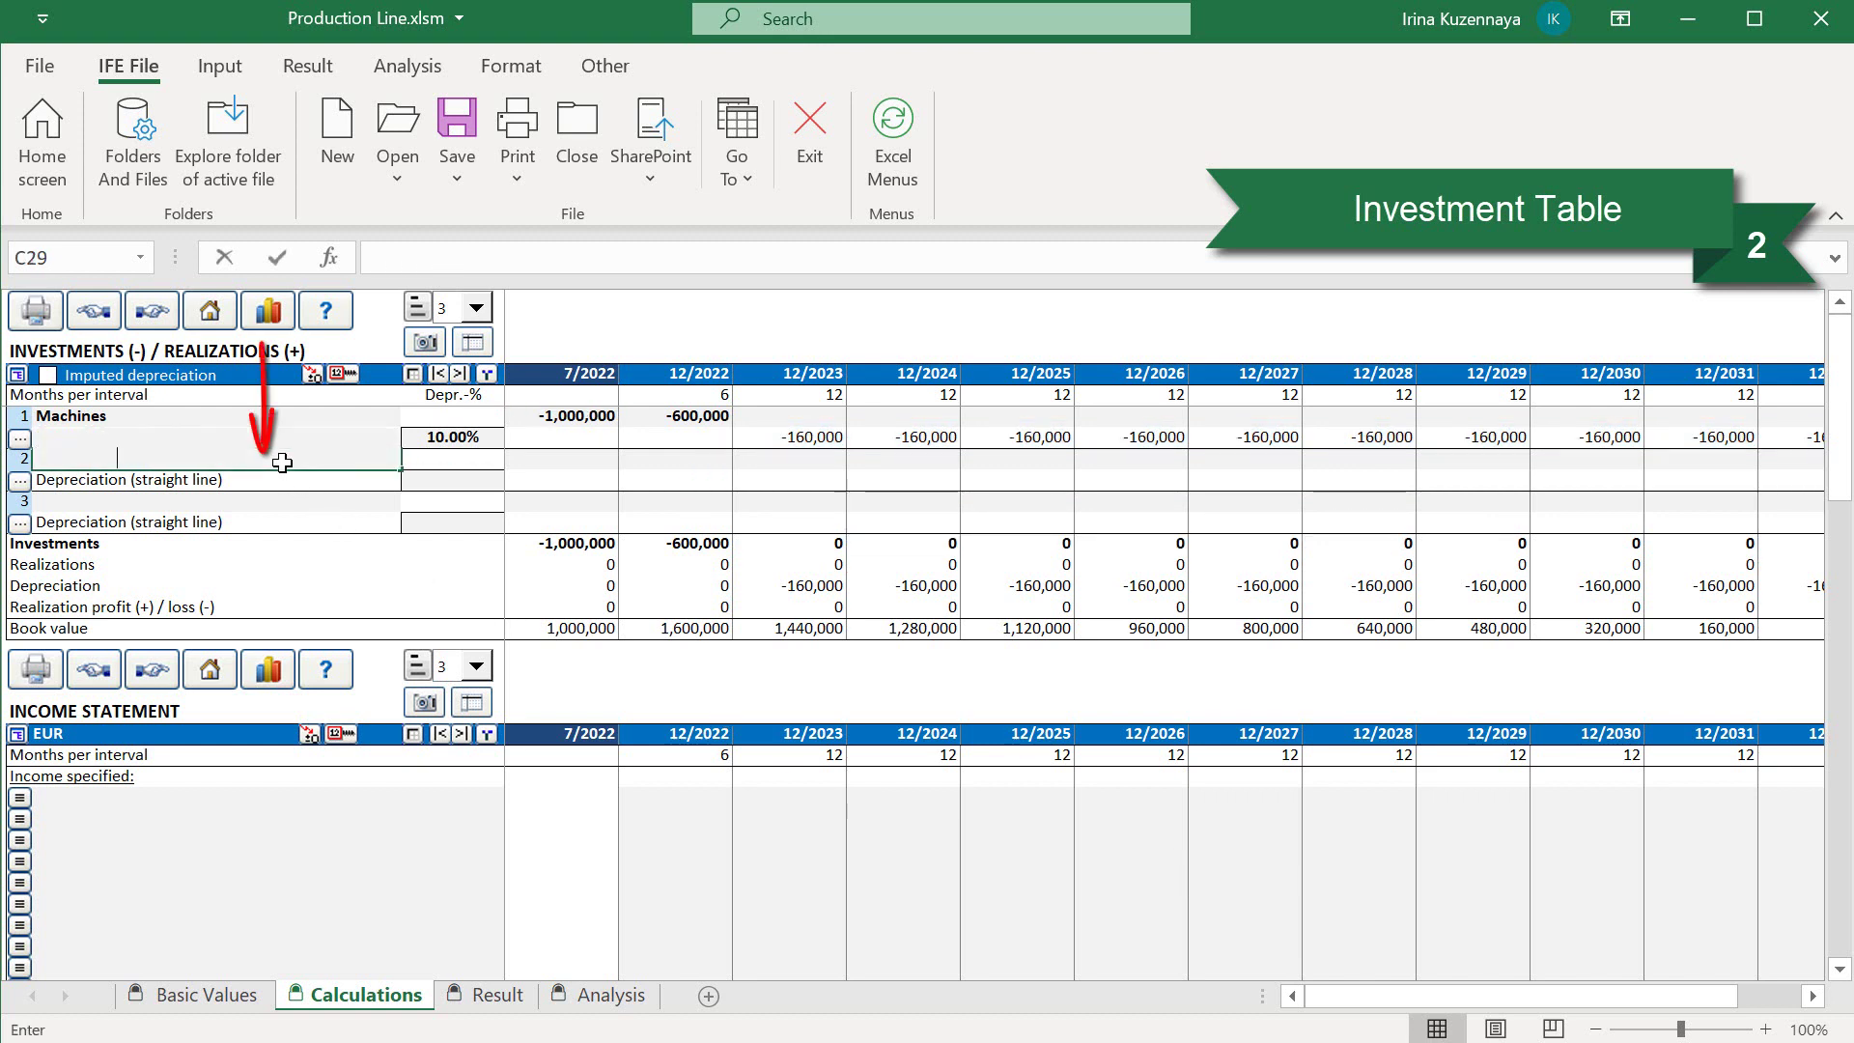
pyautogui.write('Buildings')
pyautogui.press('Tab')
pyautogui.write('-600000')
pyautogui.press('Tab')
pyautogui.write('-')
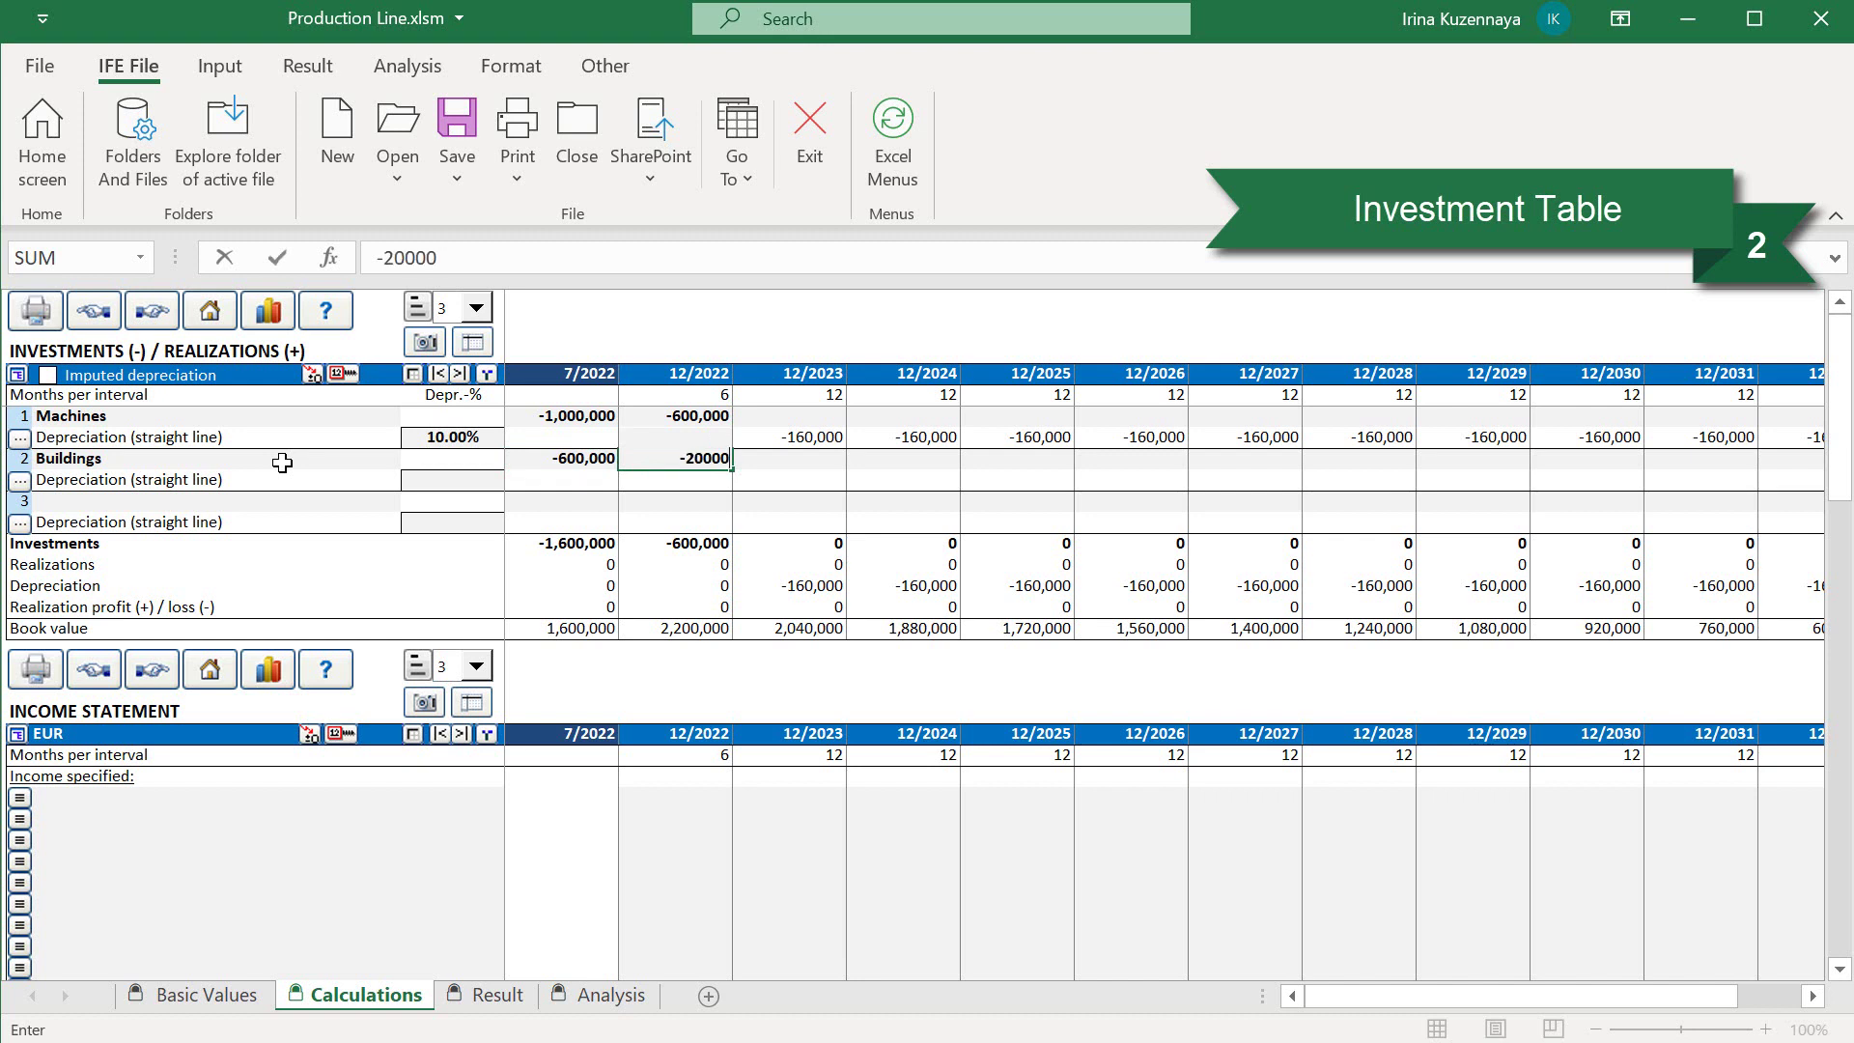
pyautogui.write('200,000')
pyautogui.press('Return')
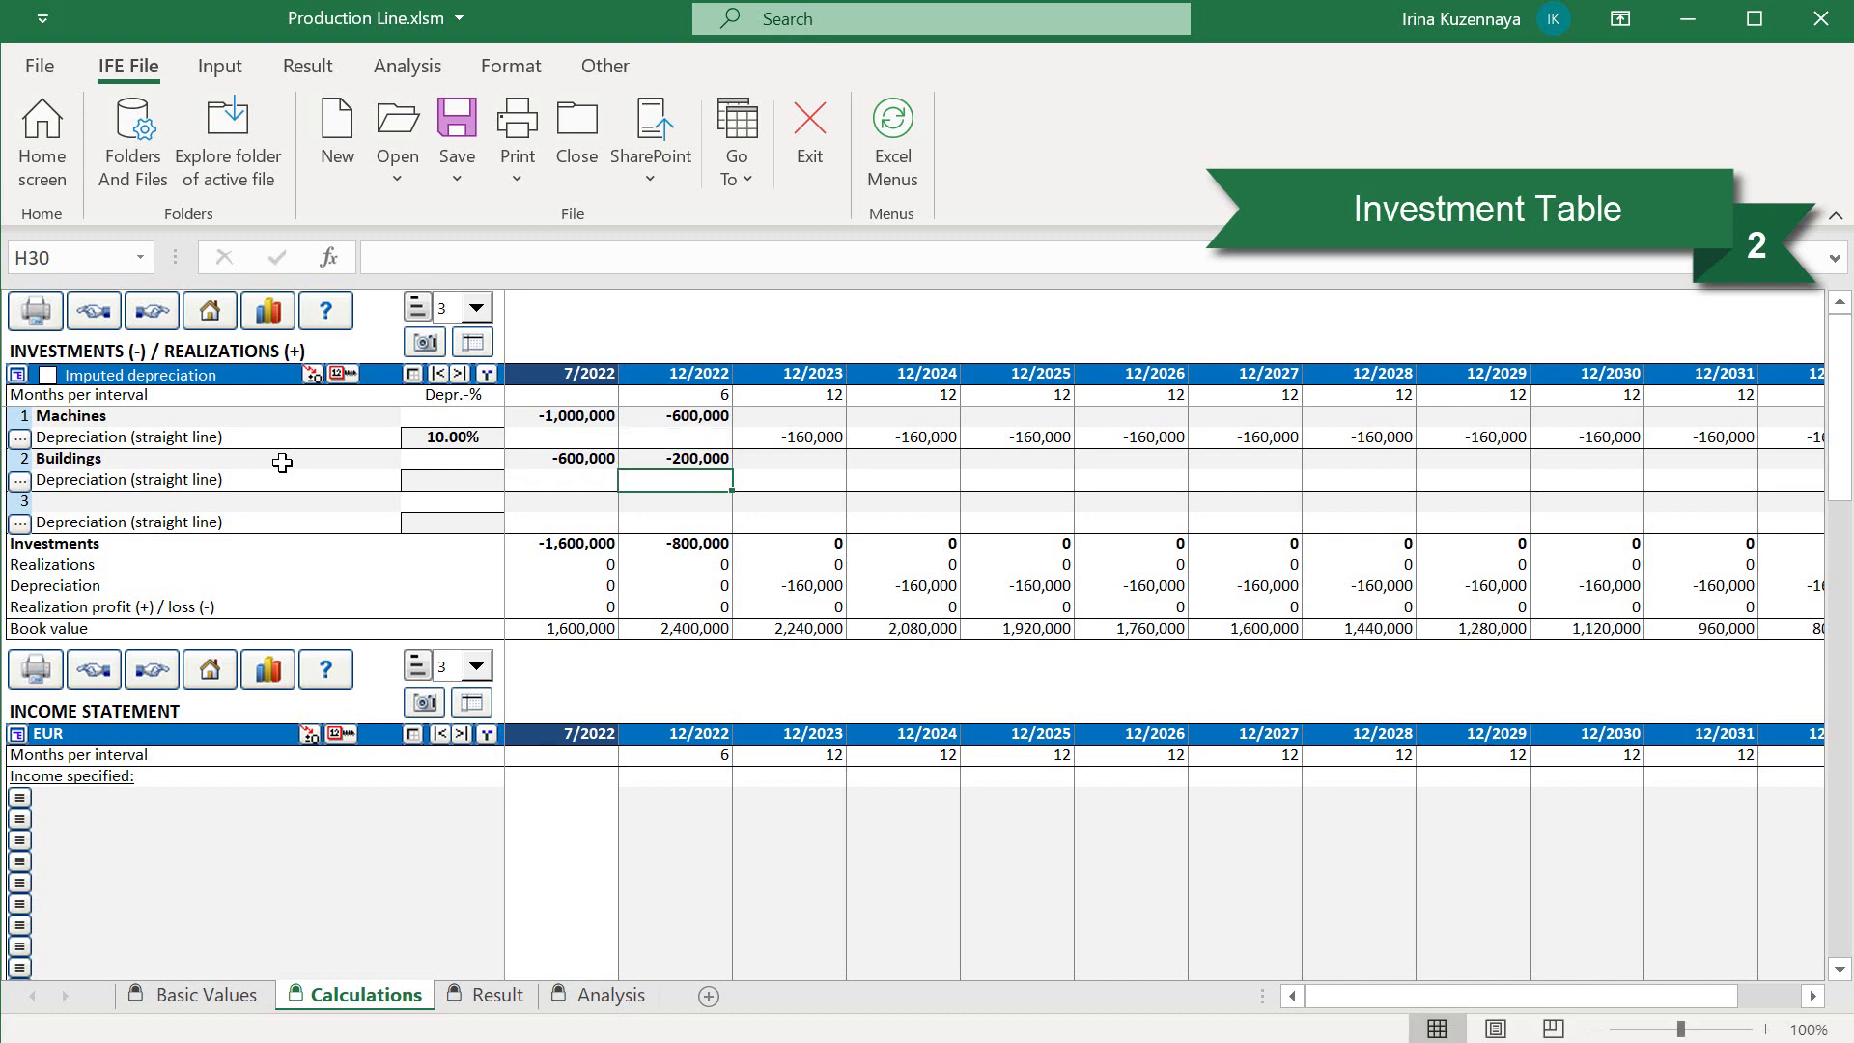
# - Depreciate Buildings over 20 years from 12/2023 as Buildings and structures, -40,000 a year
pyautogui.click(18, 481)
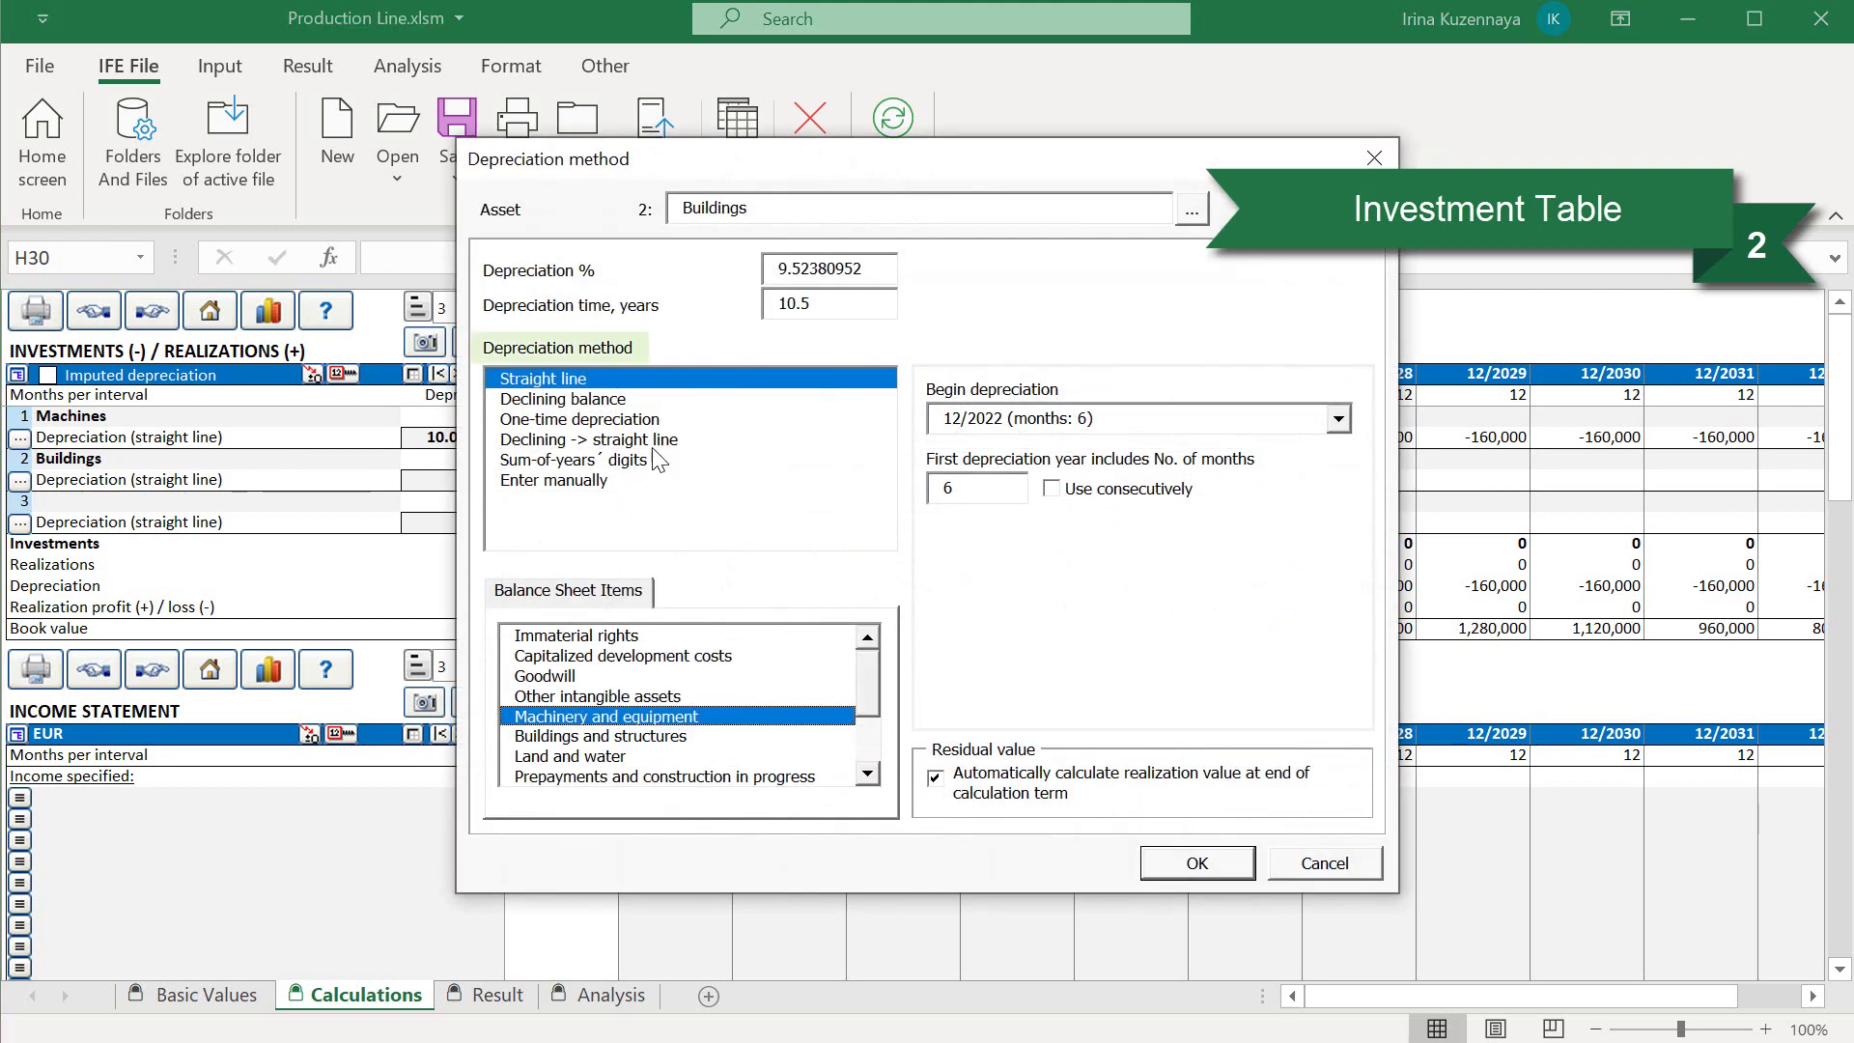
pyautogui.doubleClick(794, 303)
pyautogui.write('20')
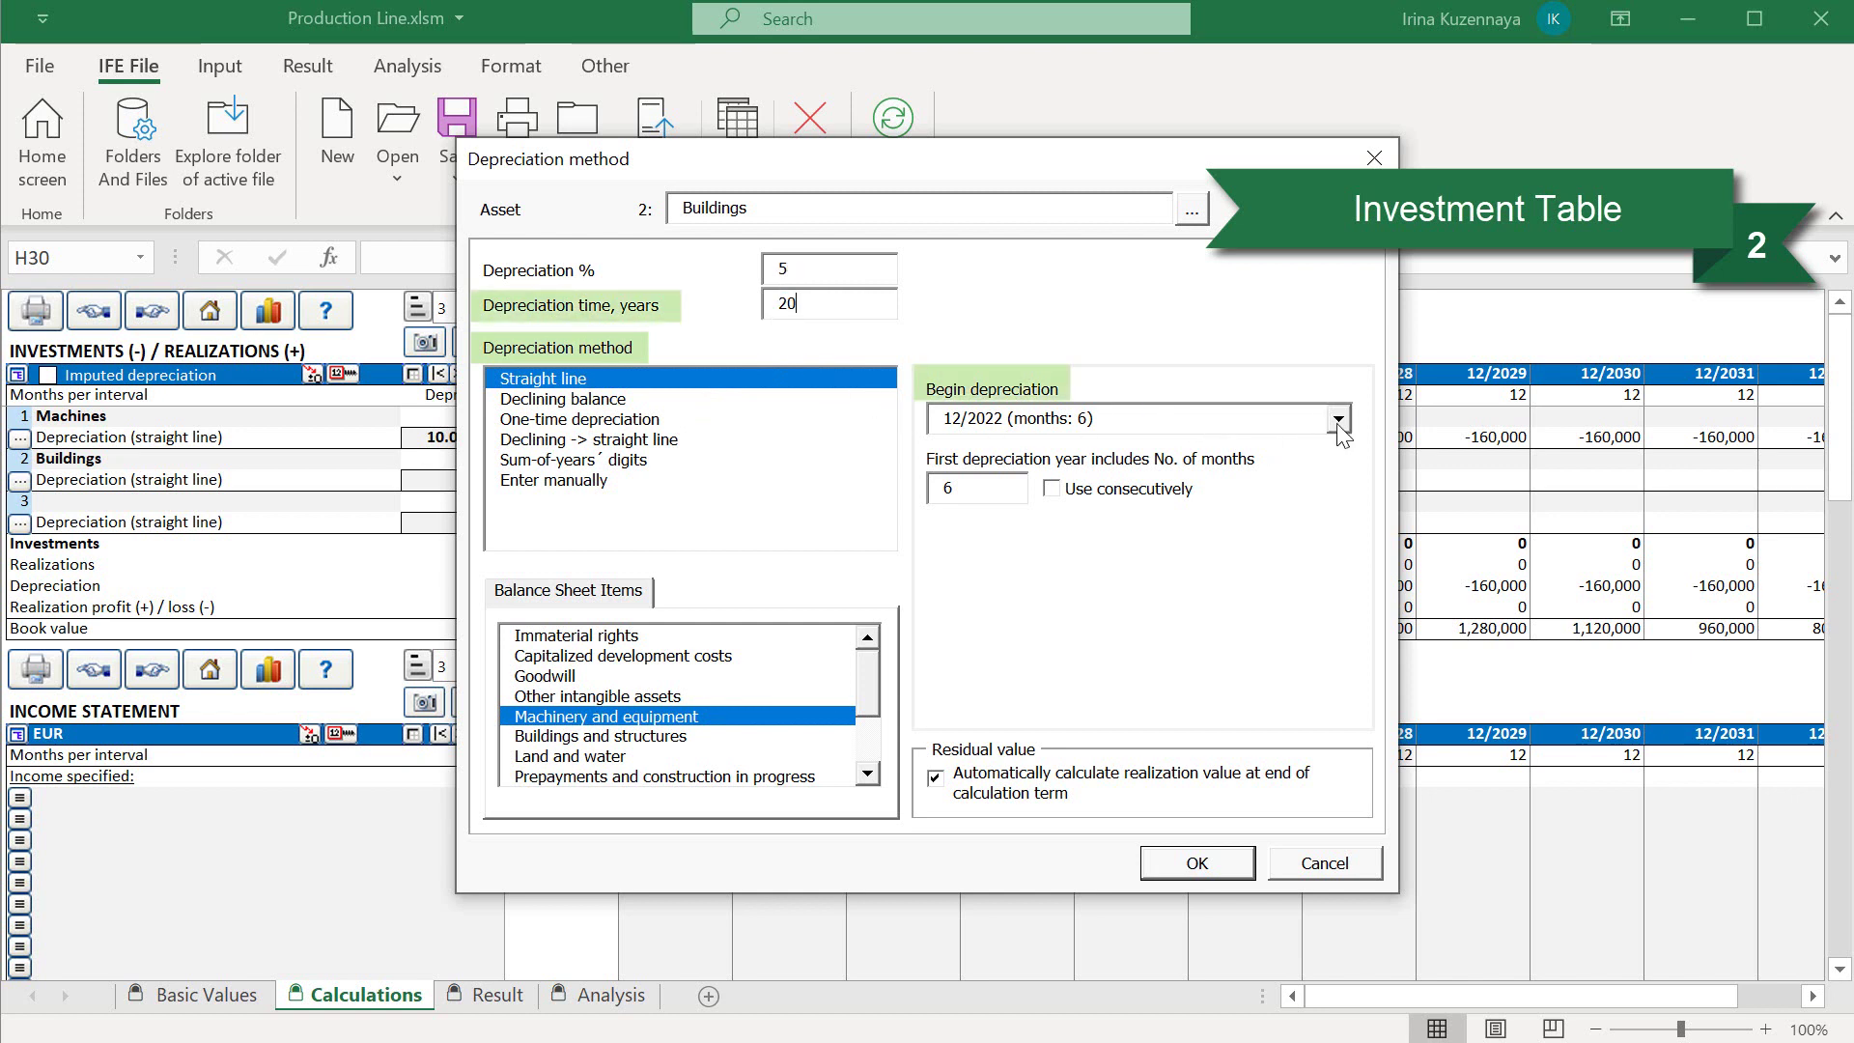
pyautogui.click(1340, 421)
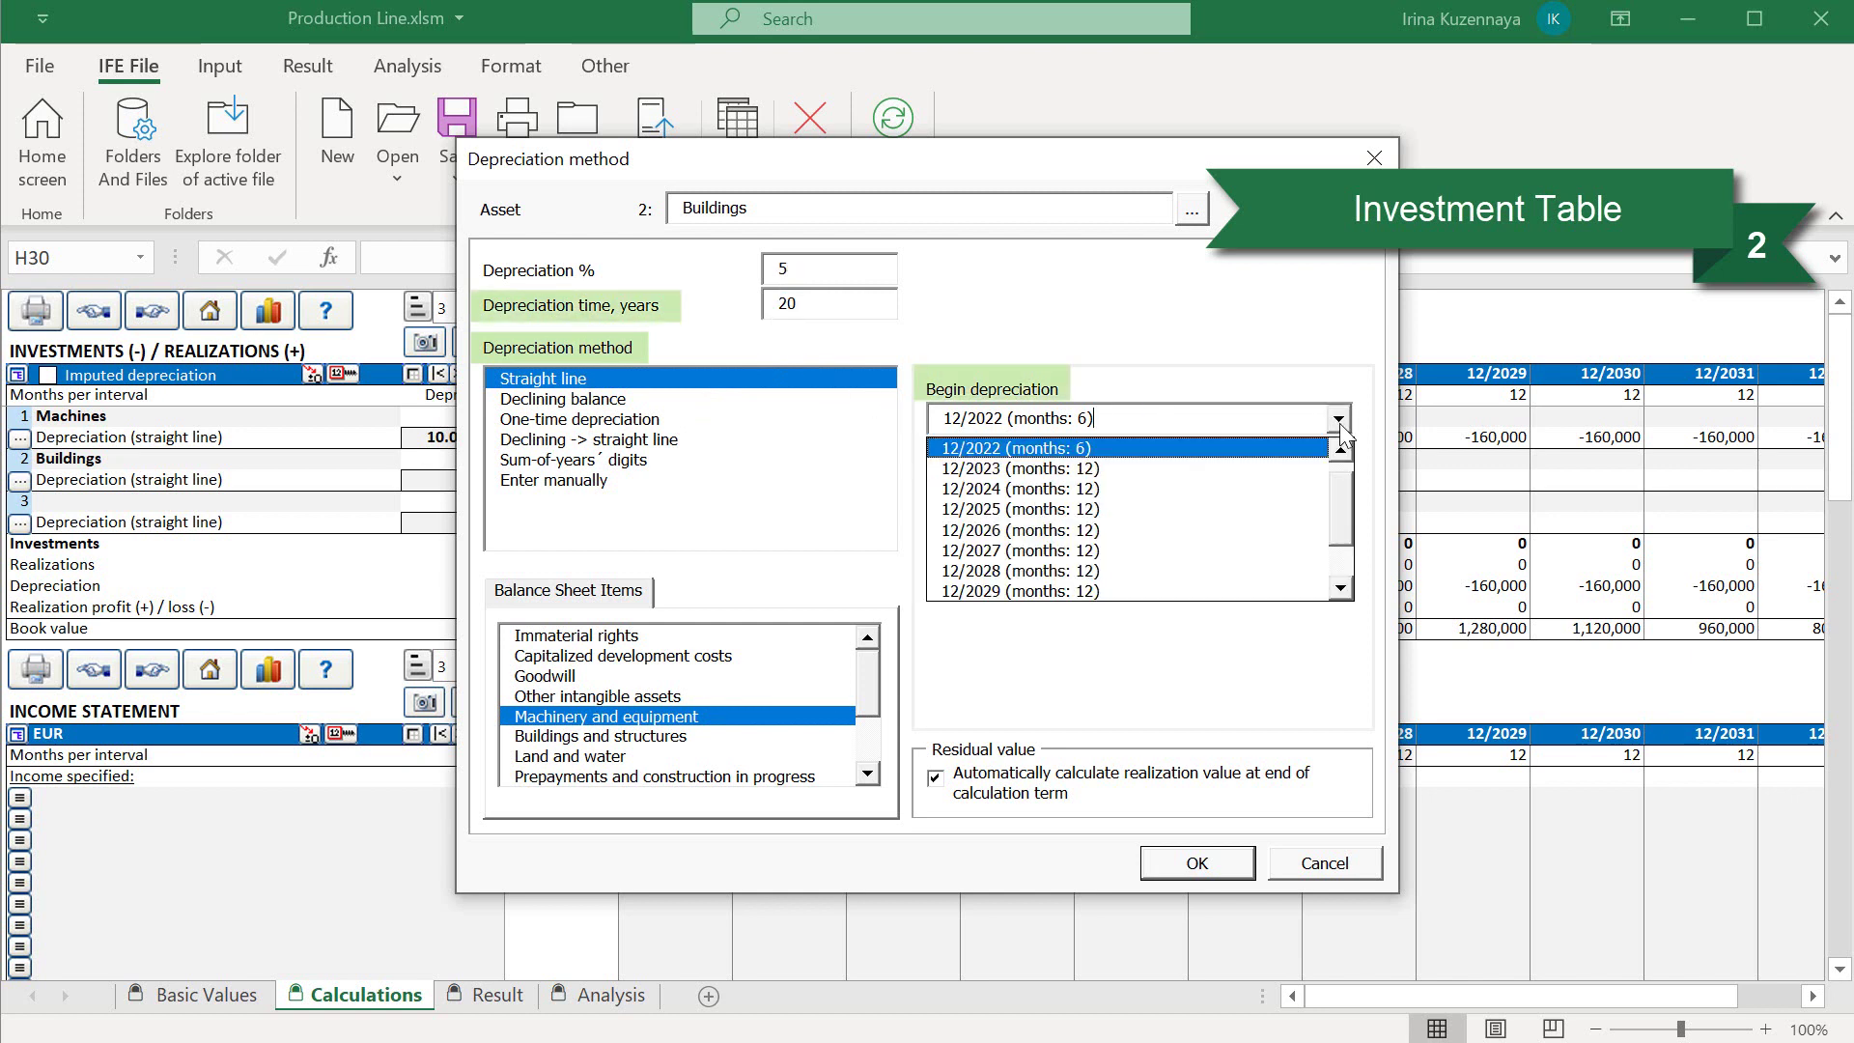
pyautogui.click(1069, 470)
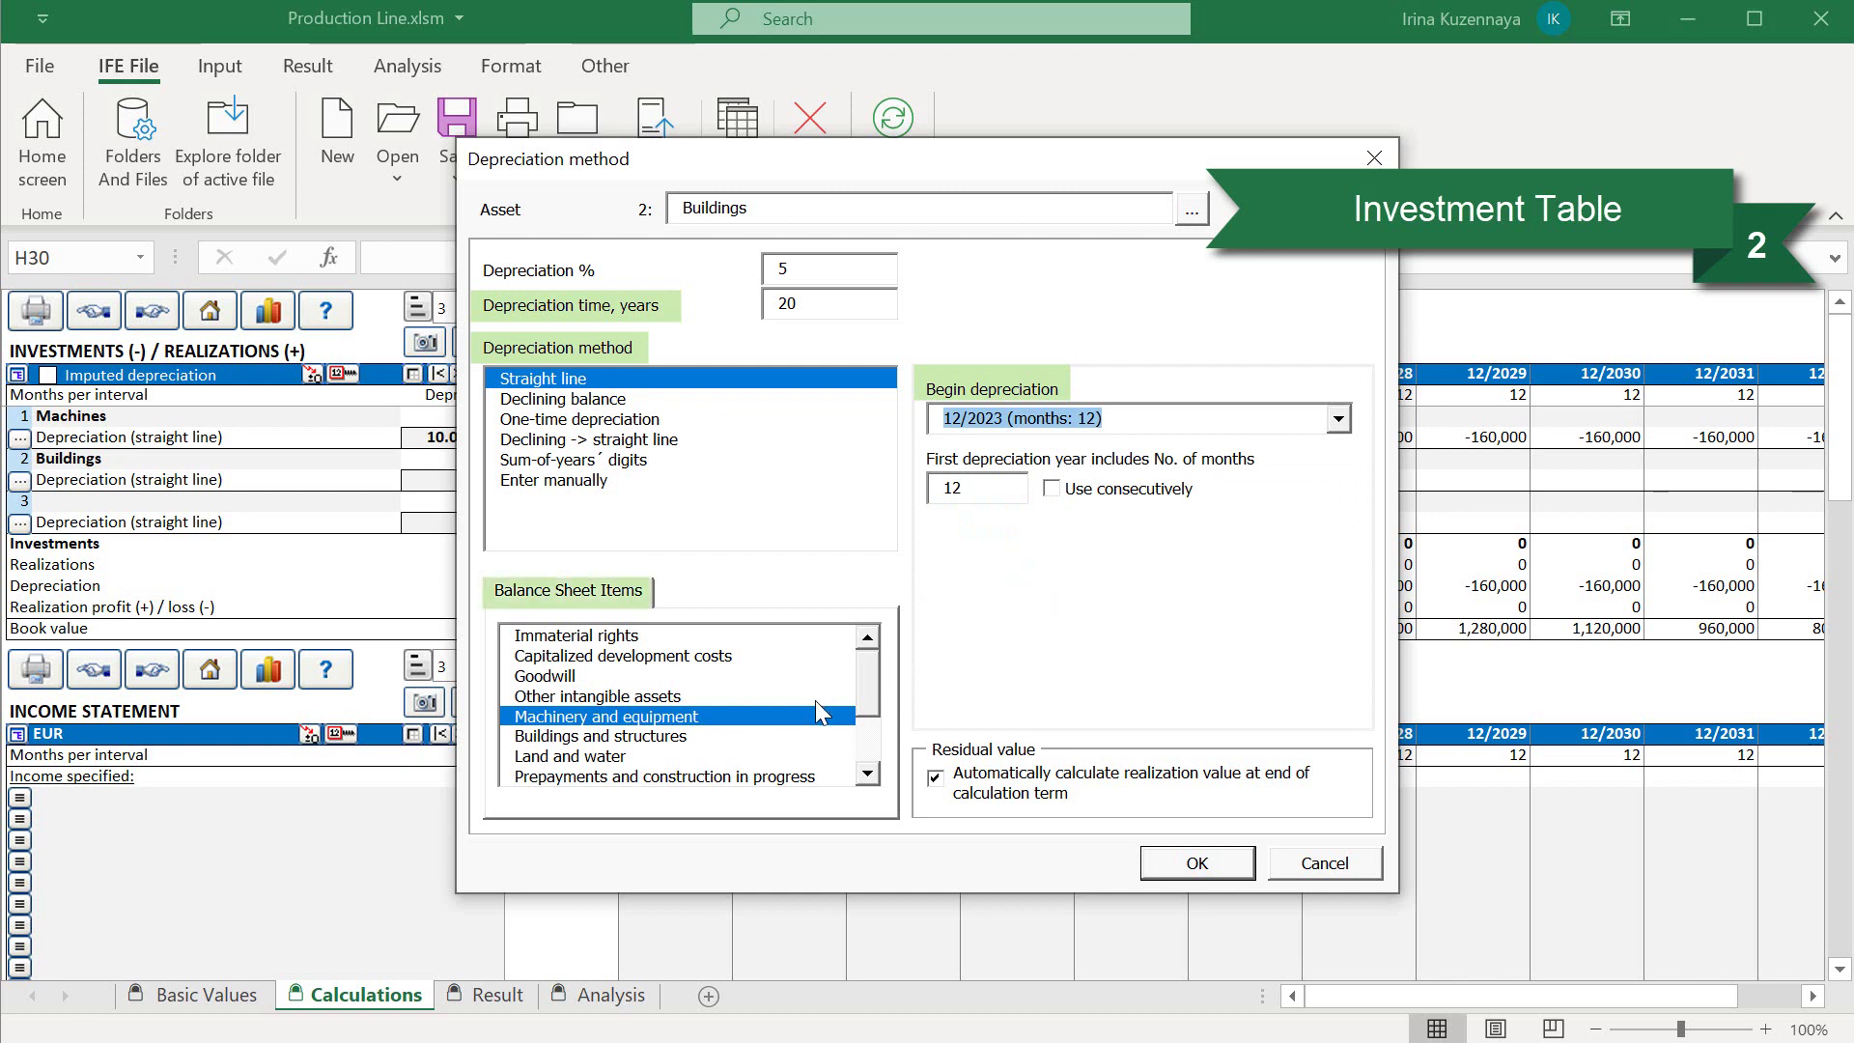
pyautogui.click(681, 735)
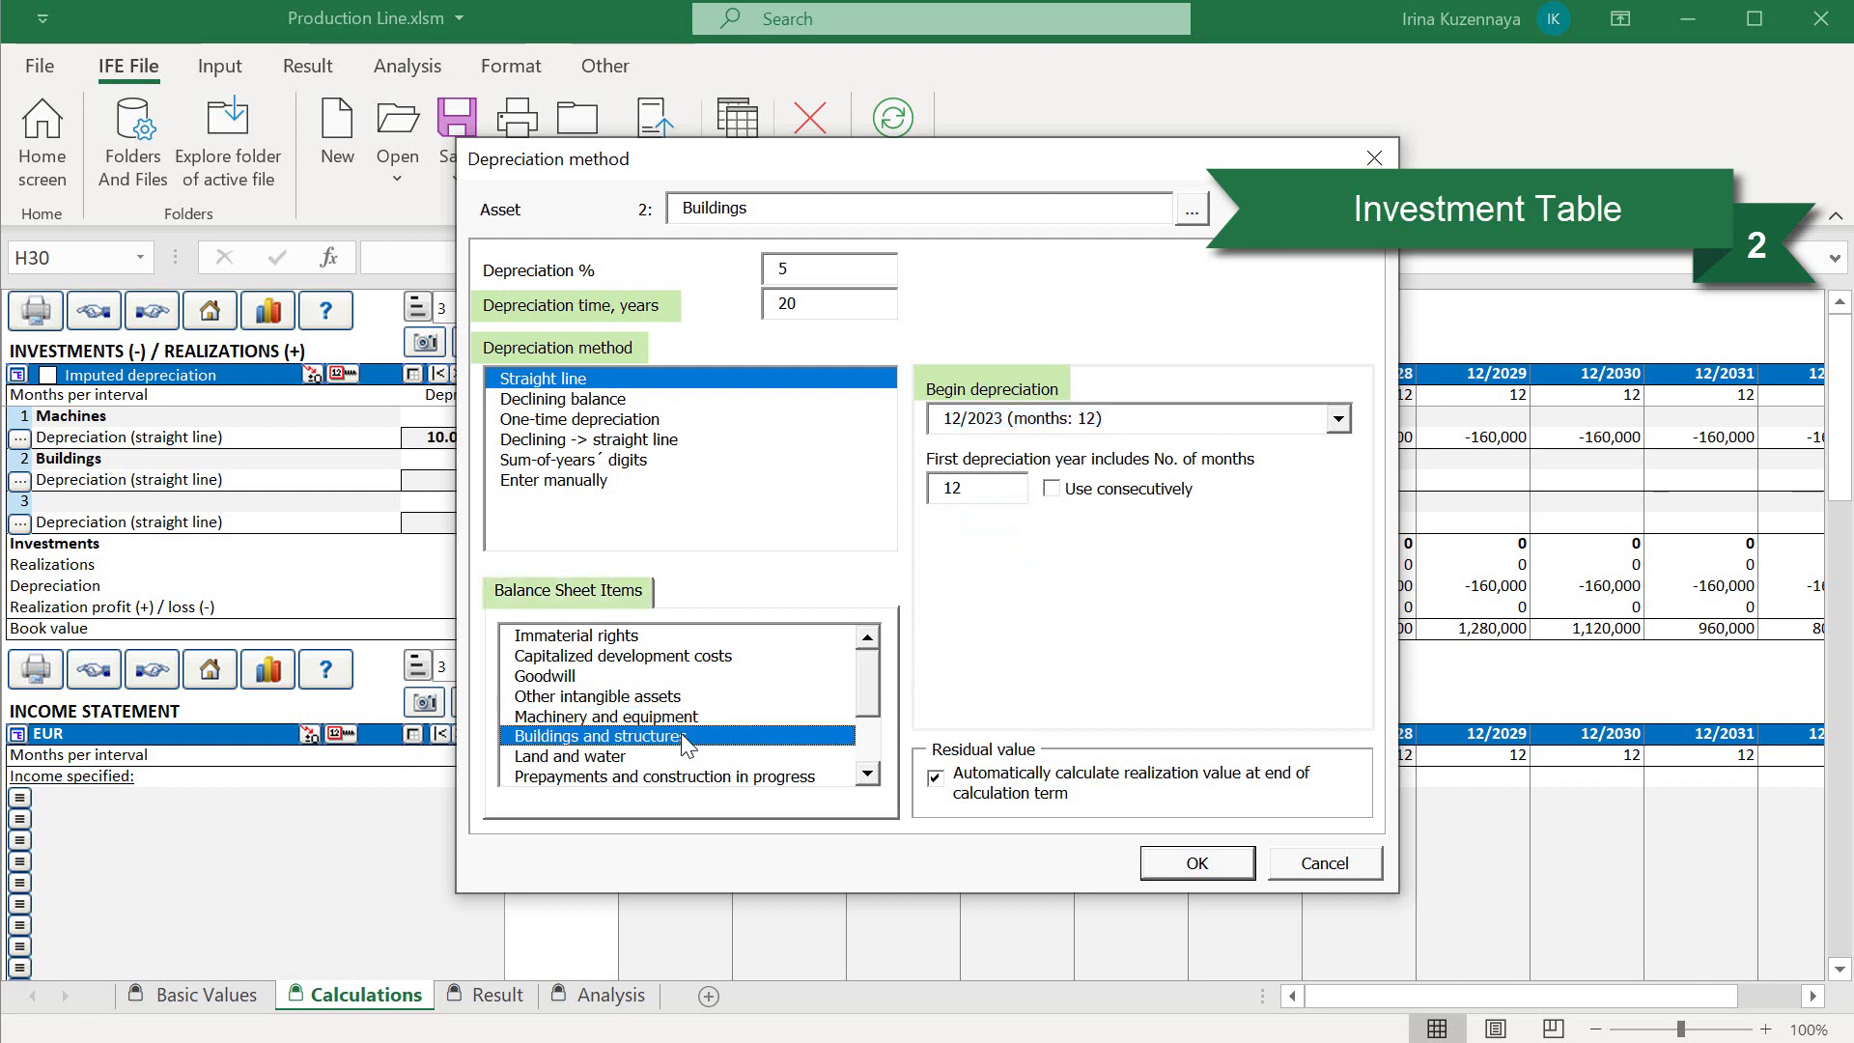
pyautogui.click(1165, 862)
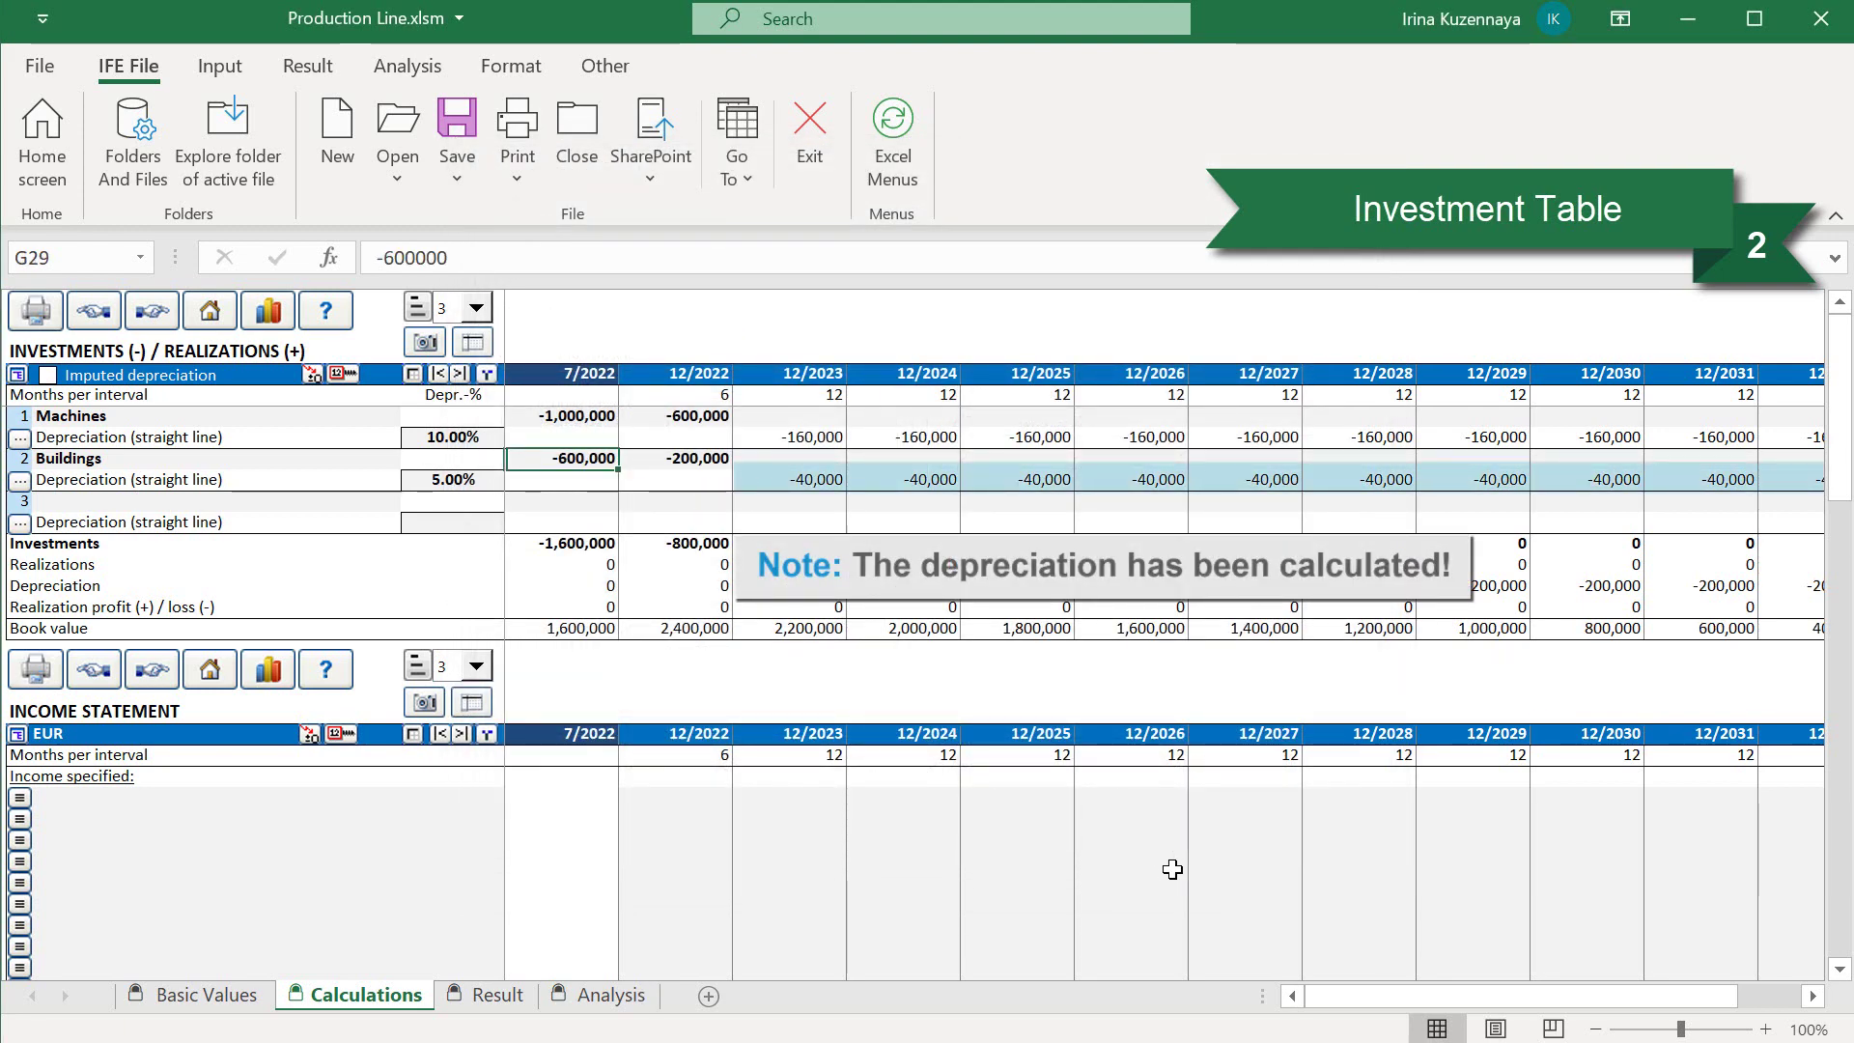
pyautogui.moveTo(1309, 994); pyautogui.dragTo(1427, 991)
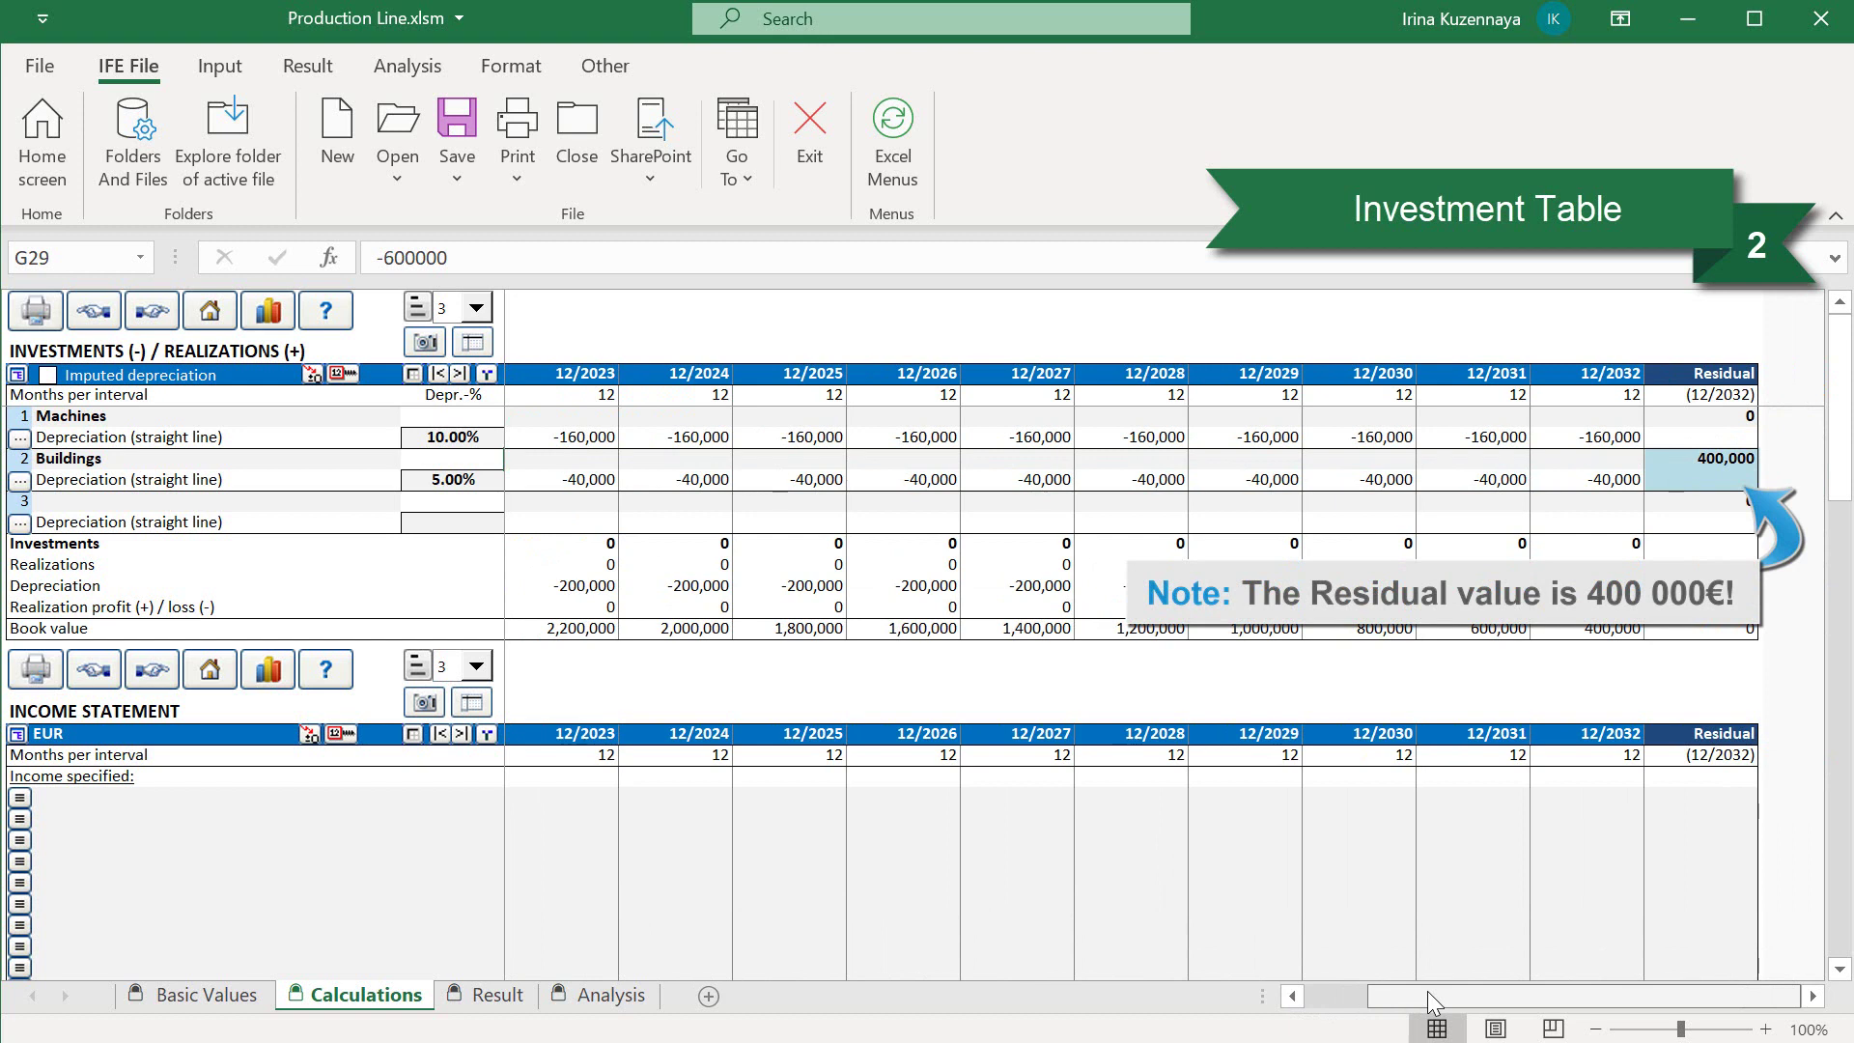
pyautogui.moveTo(1427, 990); pyautogui.dragTo(1284, 997)
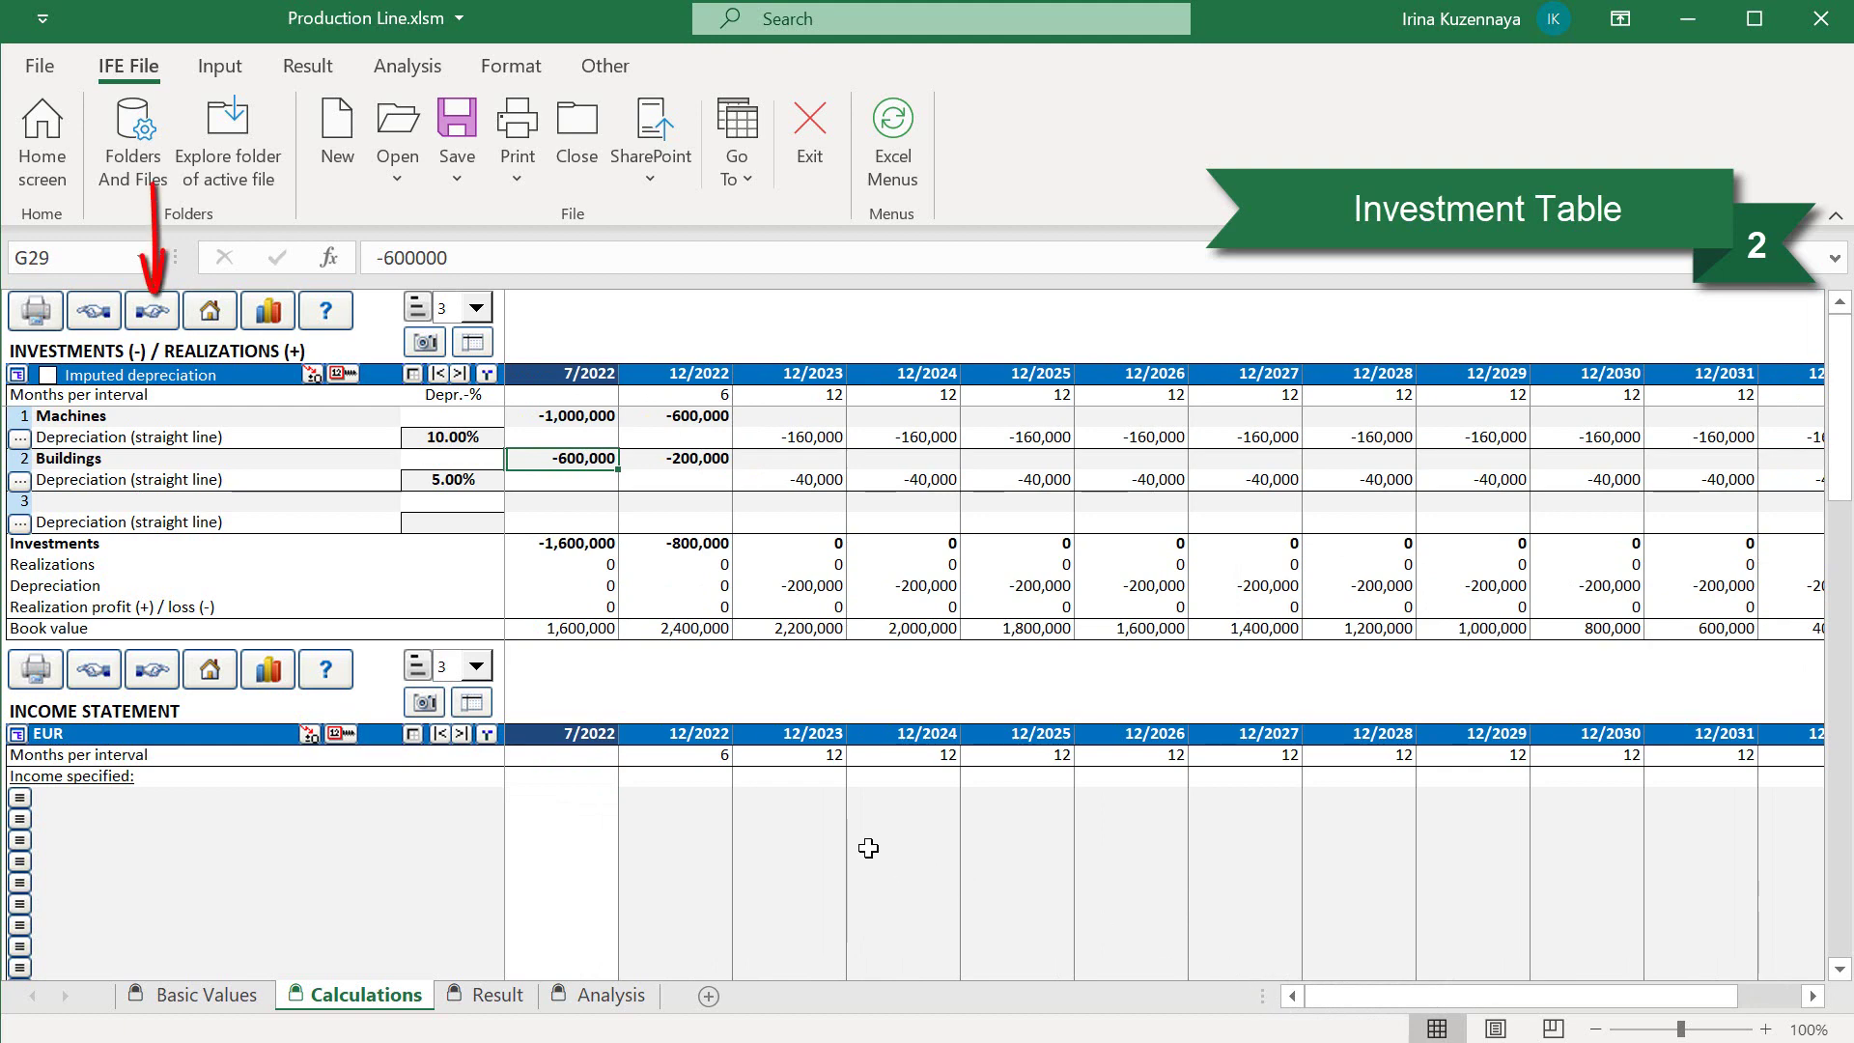
# - Name the first income statement row 'Sales Revenue'
pyautogui.click(147, 312)
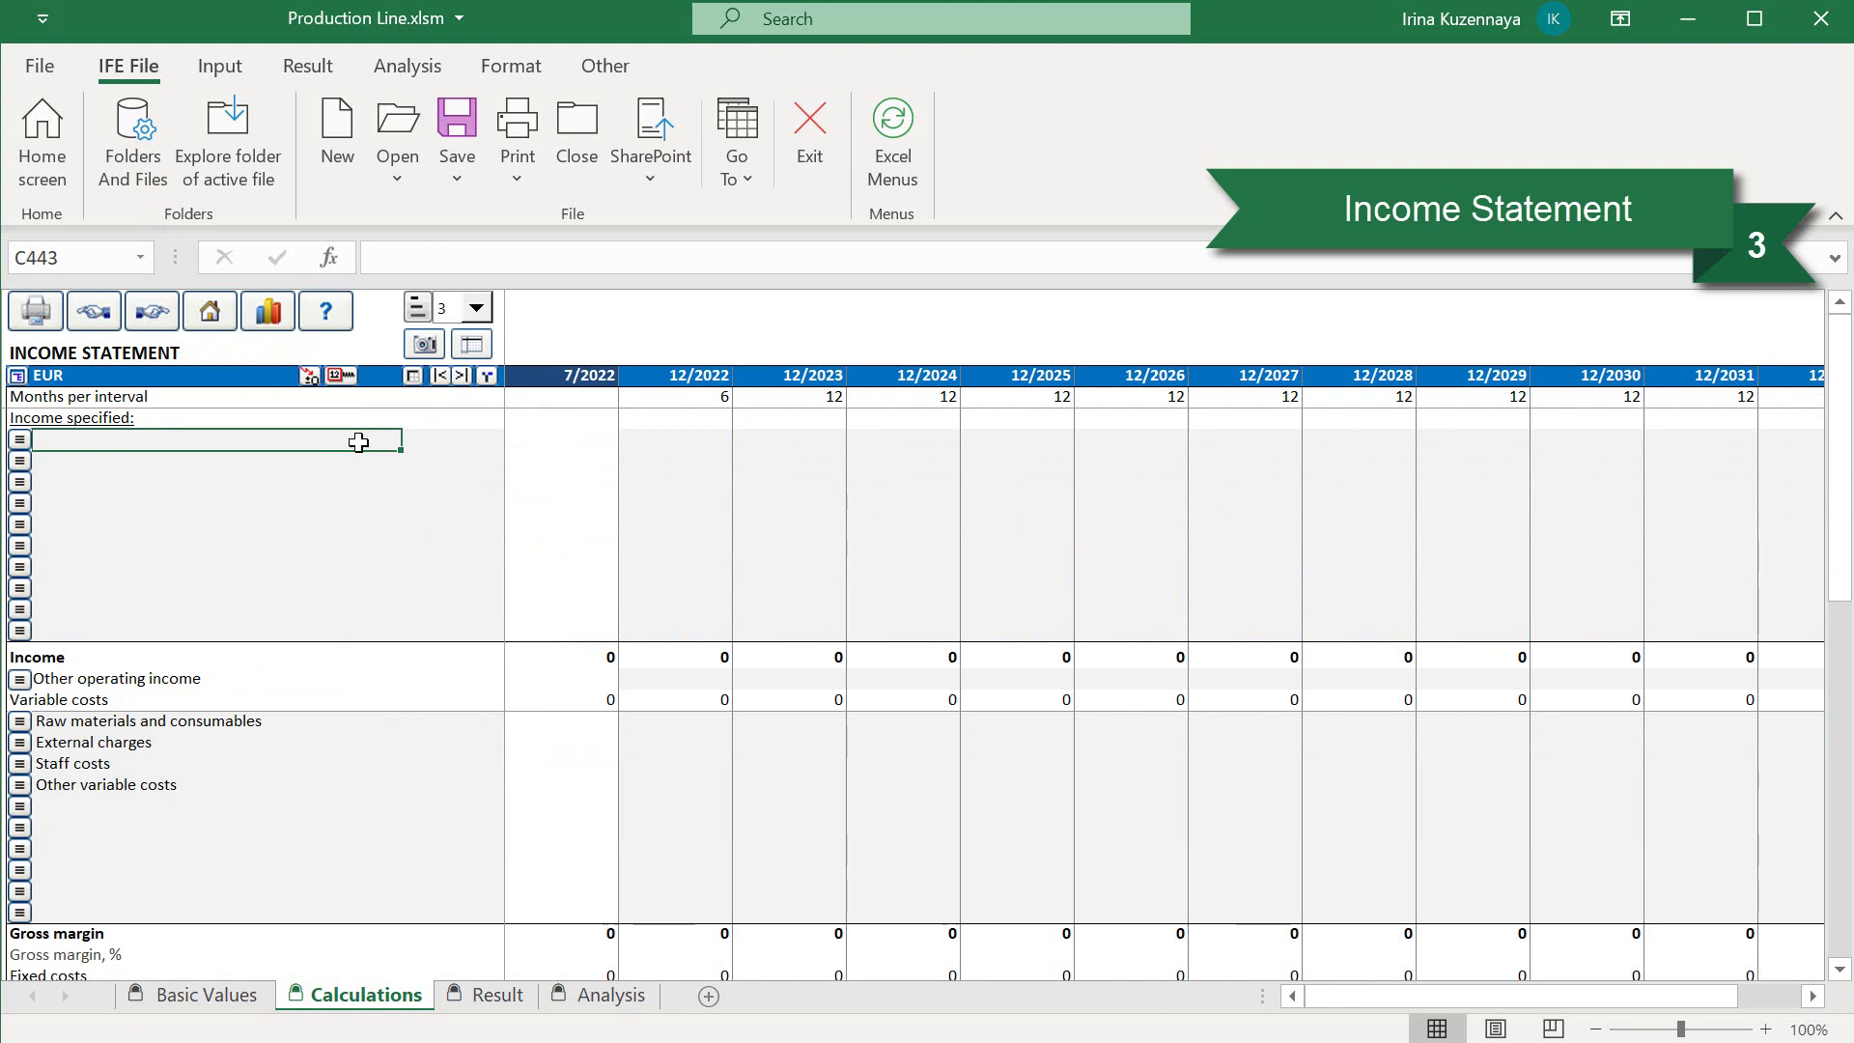
pyautogui.write('Sales Revenue')
pyautogui.press('Return')
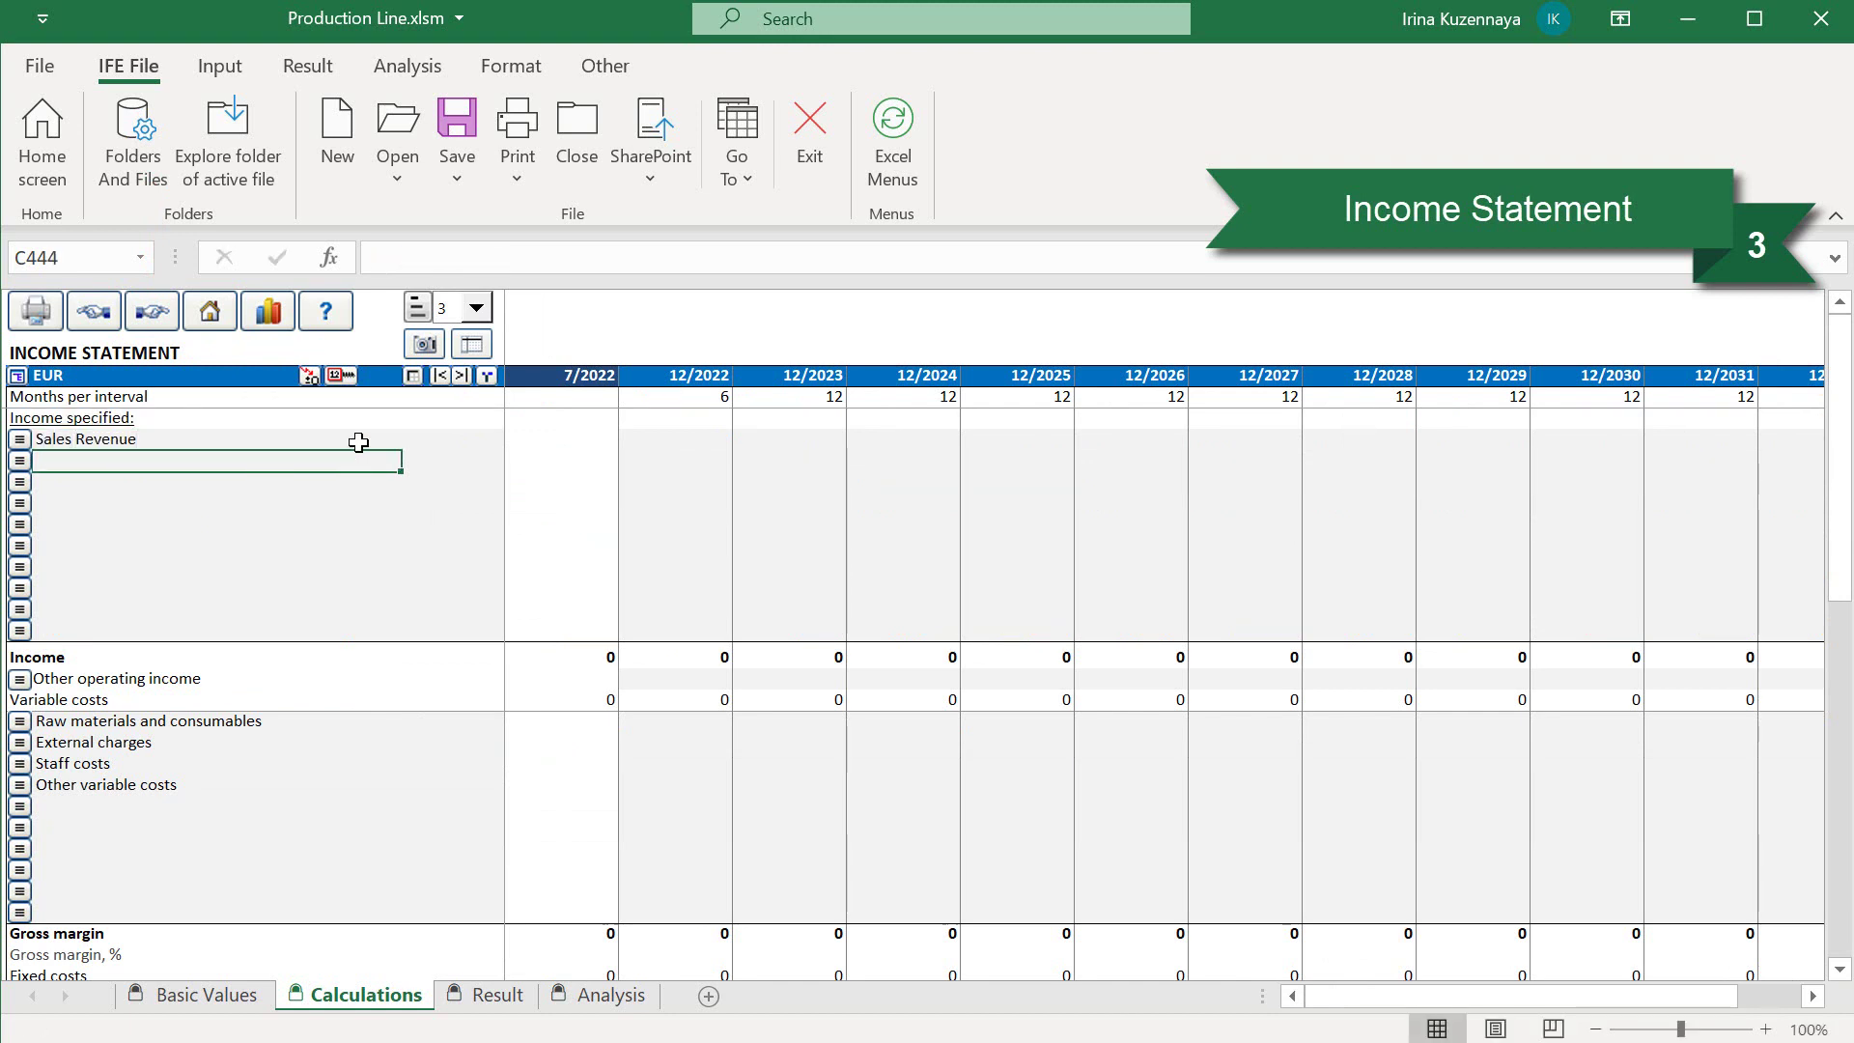
# - Create 2 sub-rows under Sales Revenue via its row specification
pyautogui.click(21, 440)
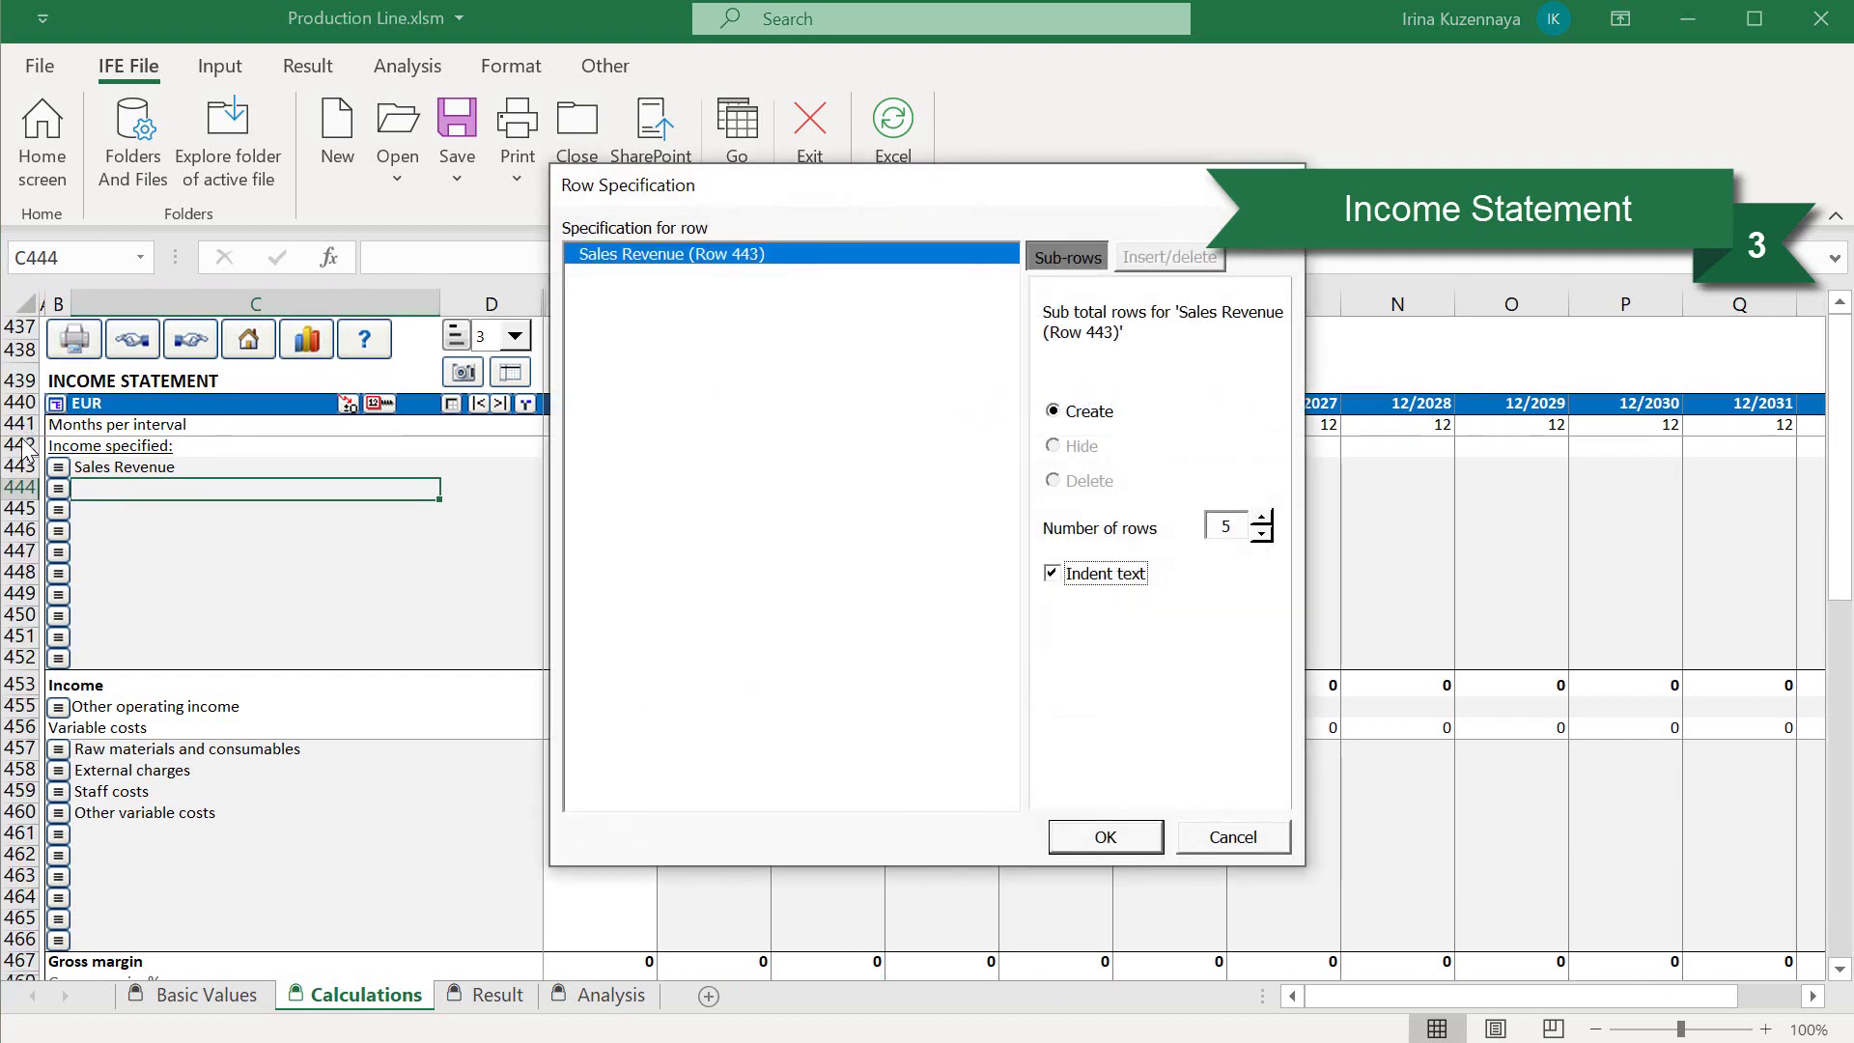
pyautogui.click(1262, 534)
pyautogui.click(1262, 534)
pyautogui.click(1262, 534)
pyautogui.click(1136, 834)
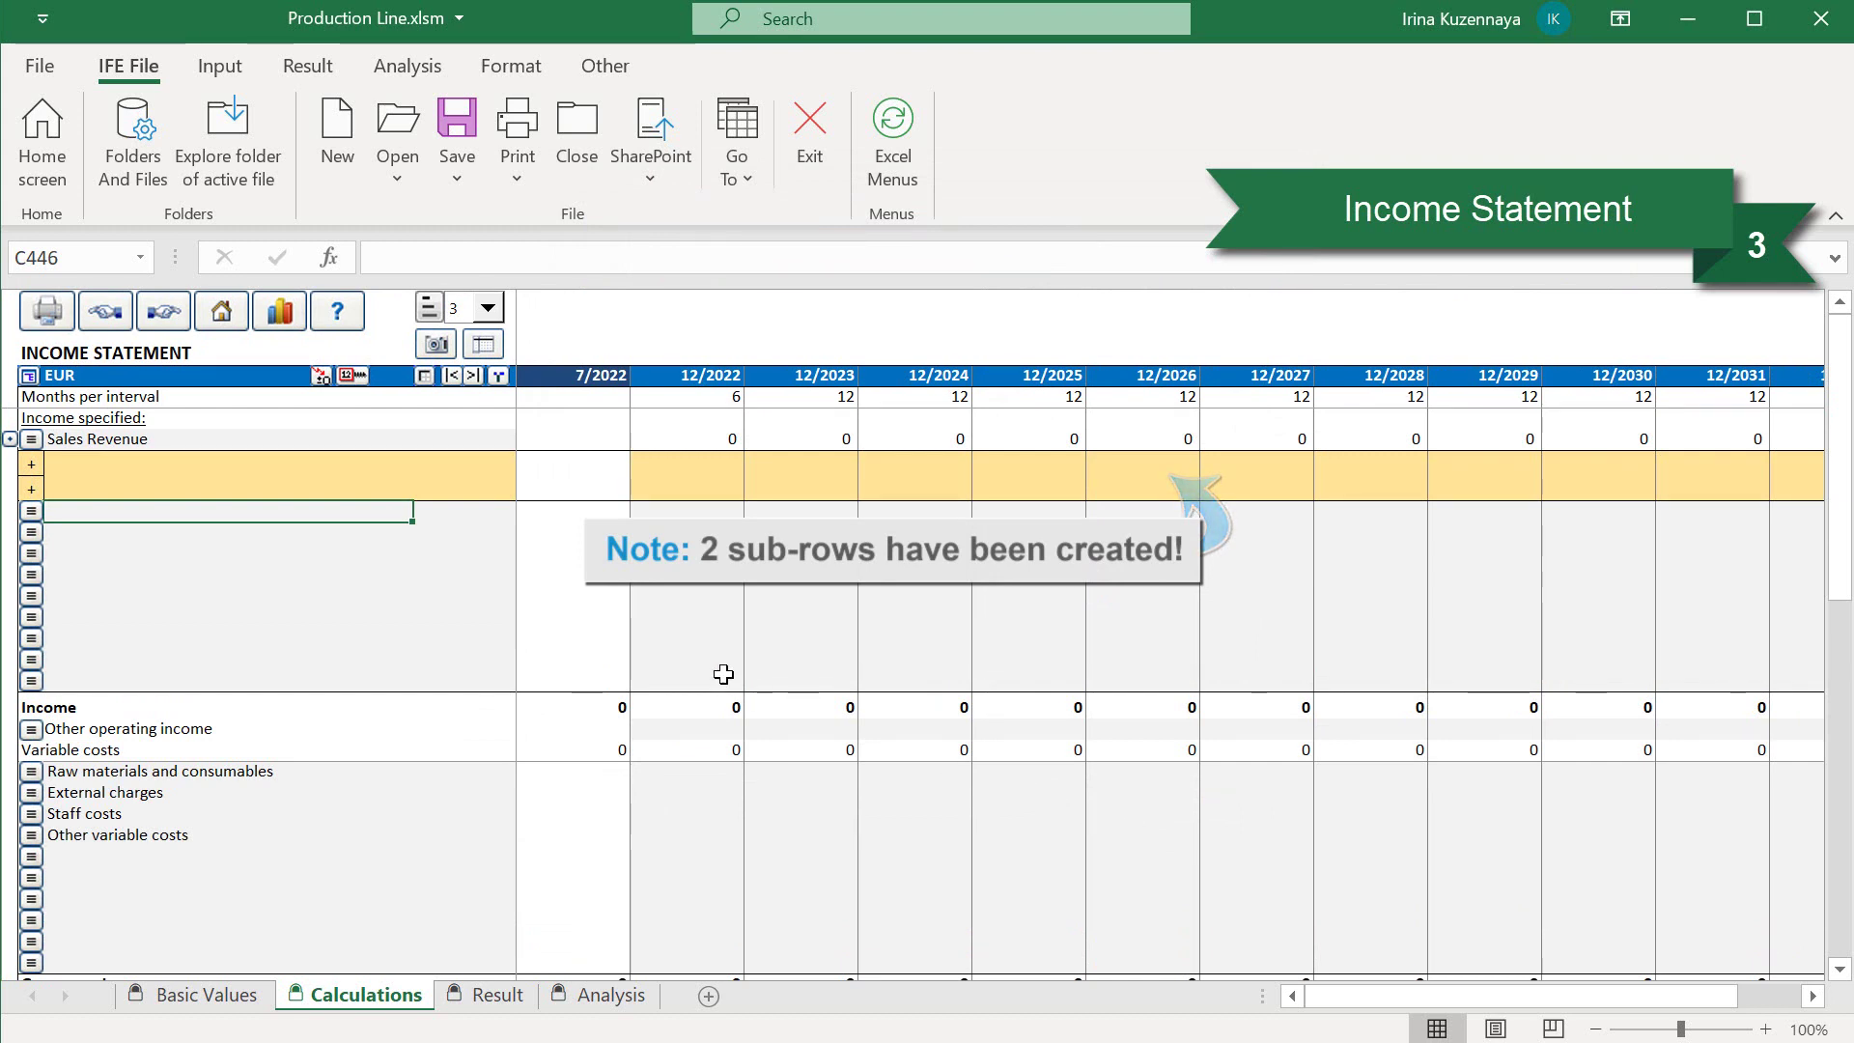
# - Label the sub-rows 'Units' and 'Selling price', with Selling price multiplying (*) Units
pyautogui.click(396, 463)
pyautogui.write('Units')
pyautogui.press('Return')
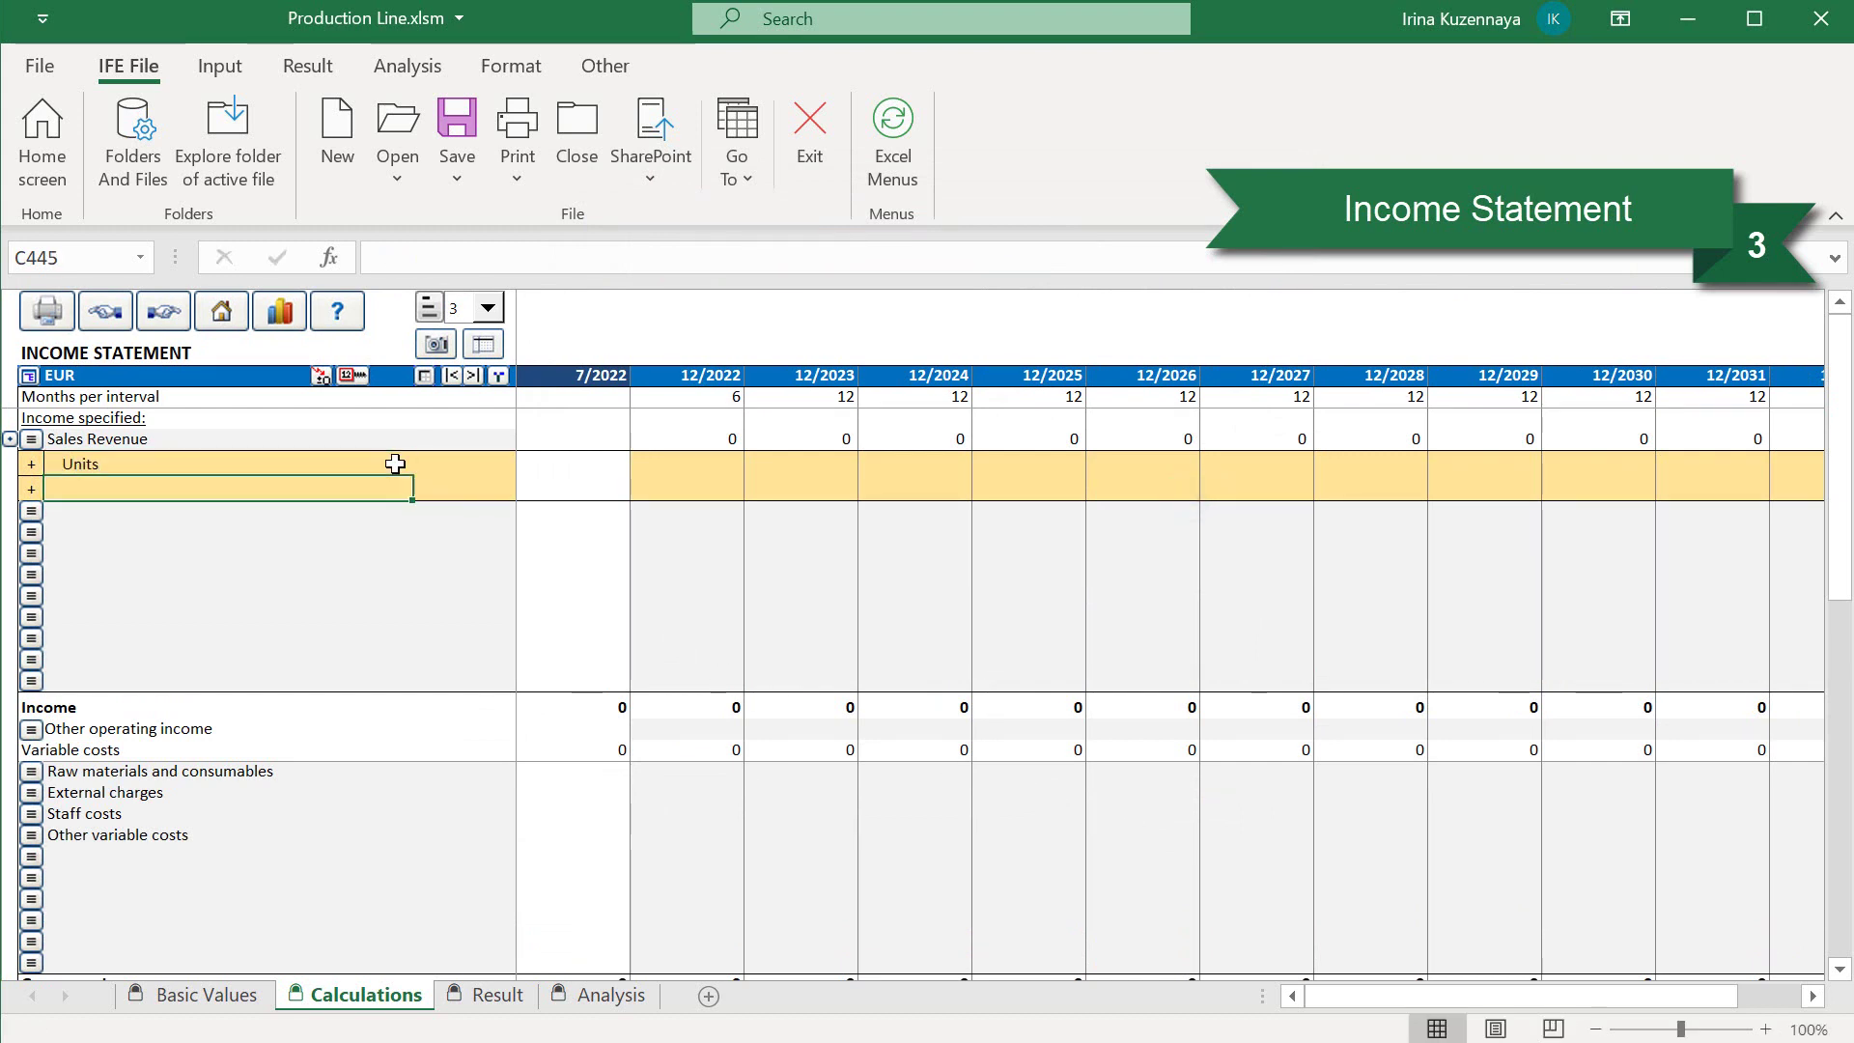
pyautogui.write('Selling price')
pyautogui.press('Return')
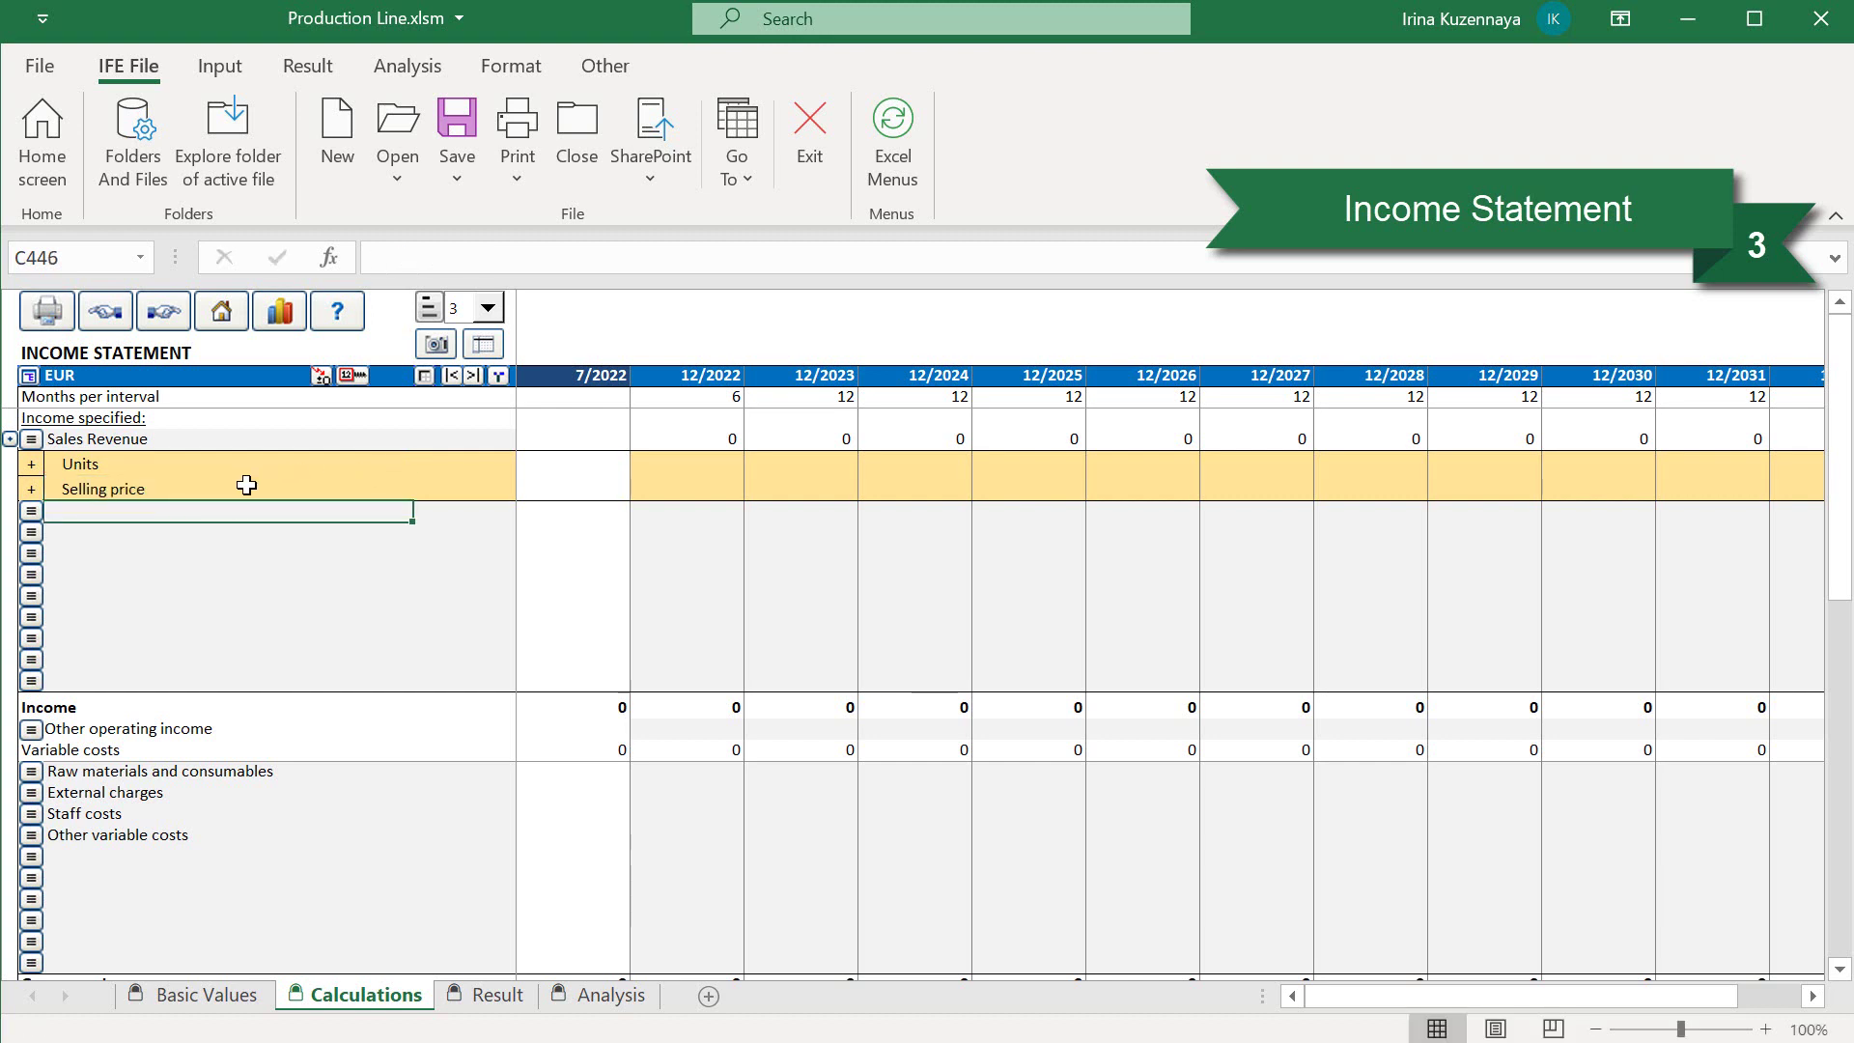
pyautogui.click(36, 488)
pyautogui.click(57, 489)
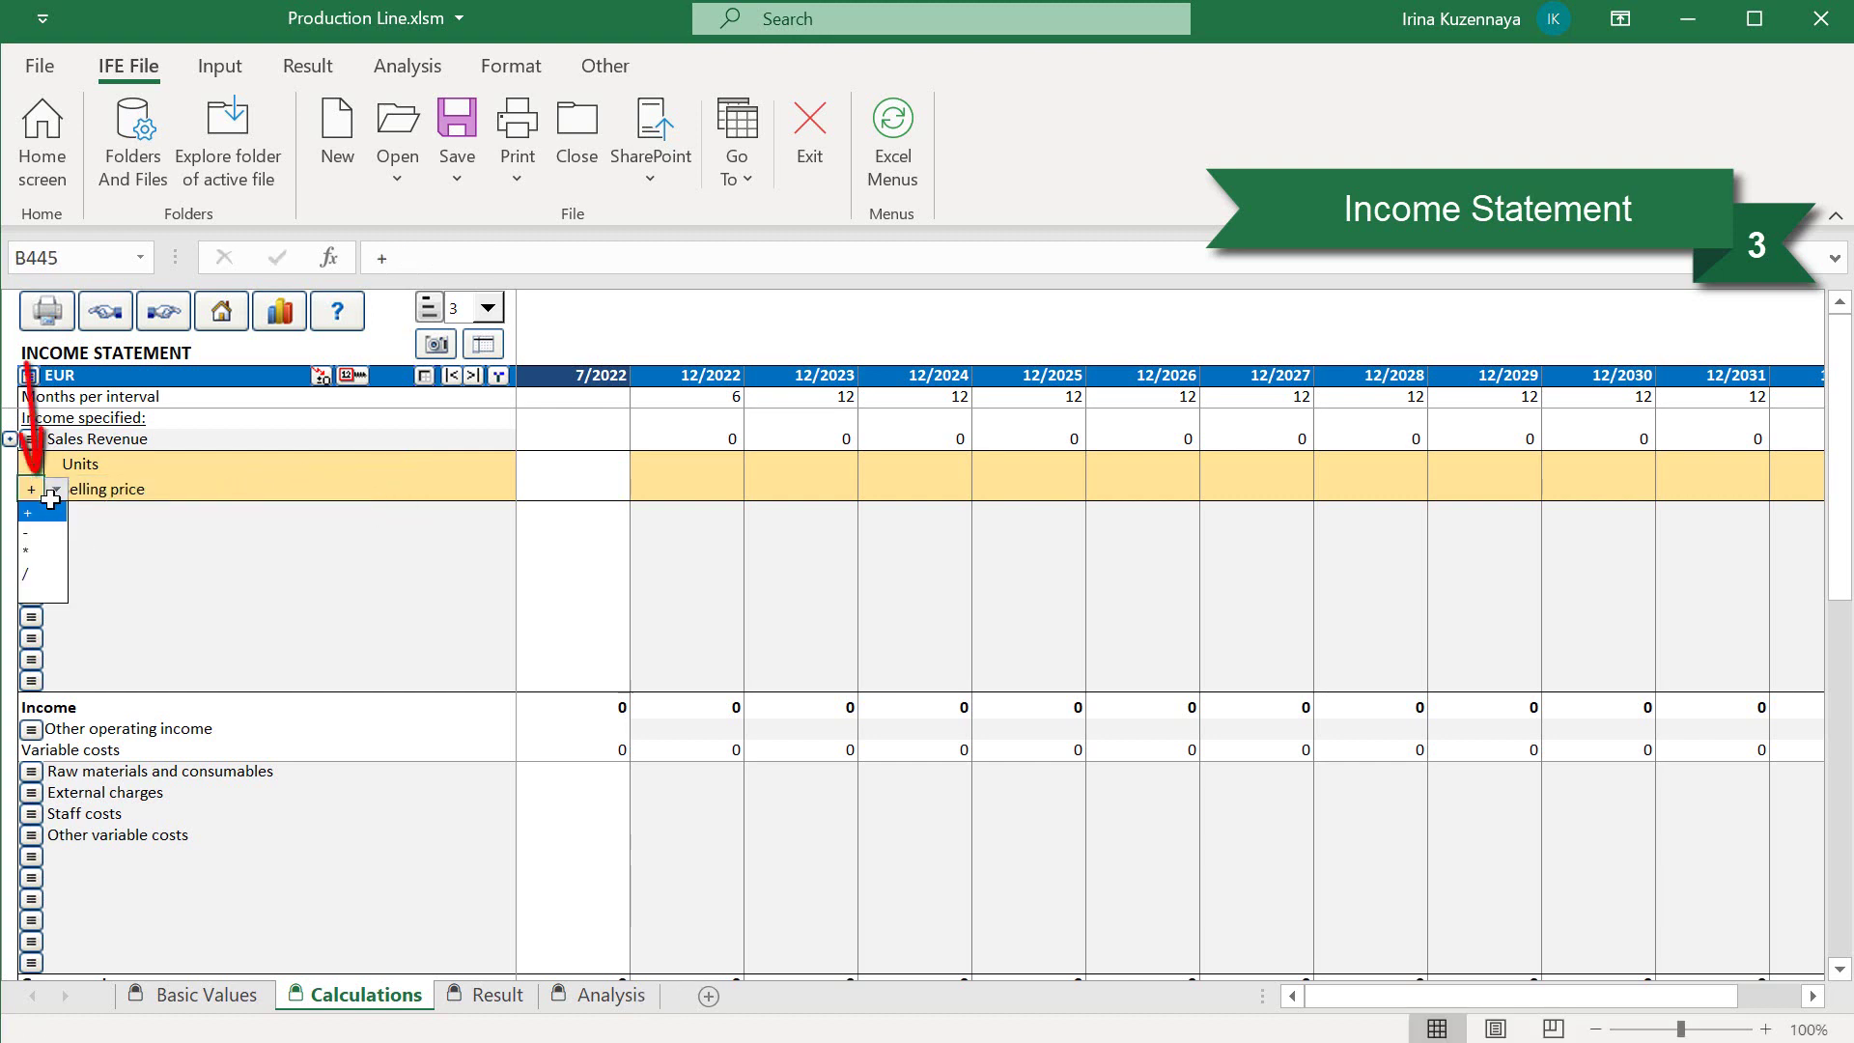
pyautogui.click(52, 554)
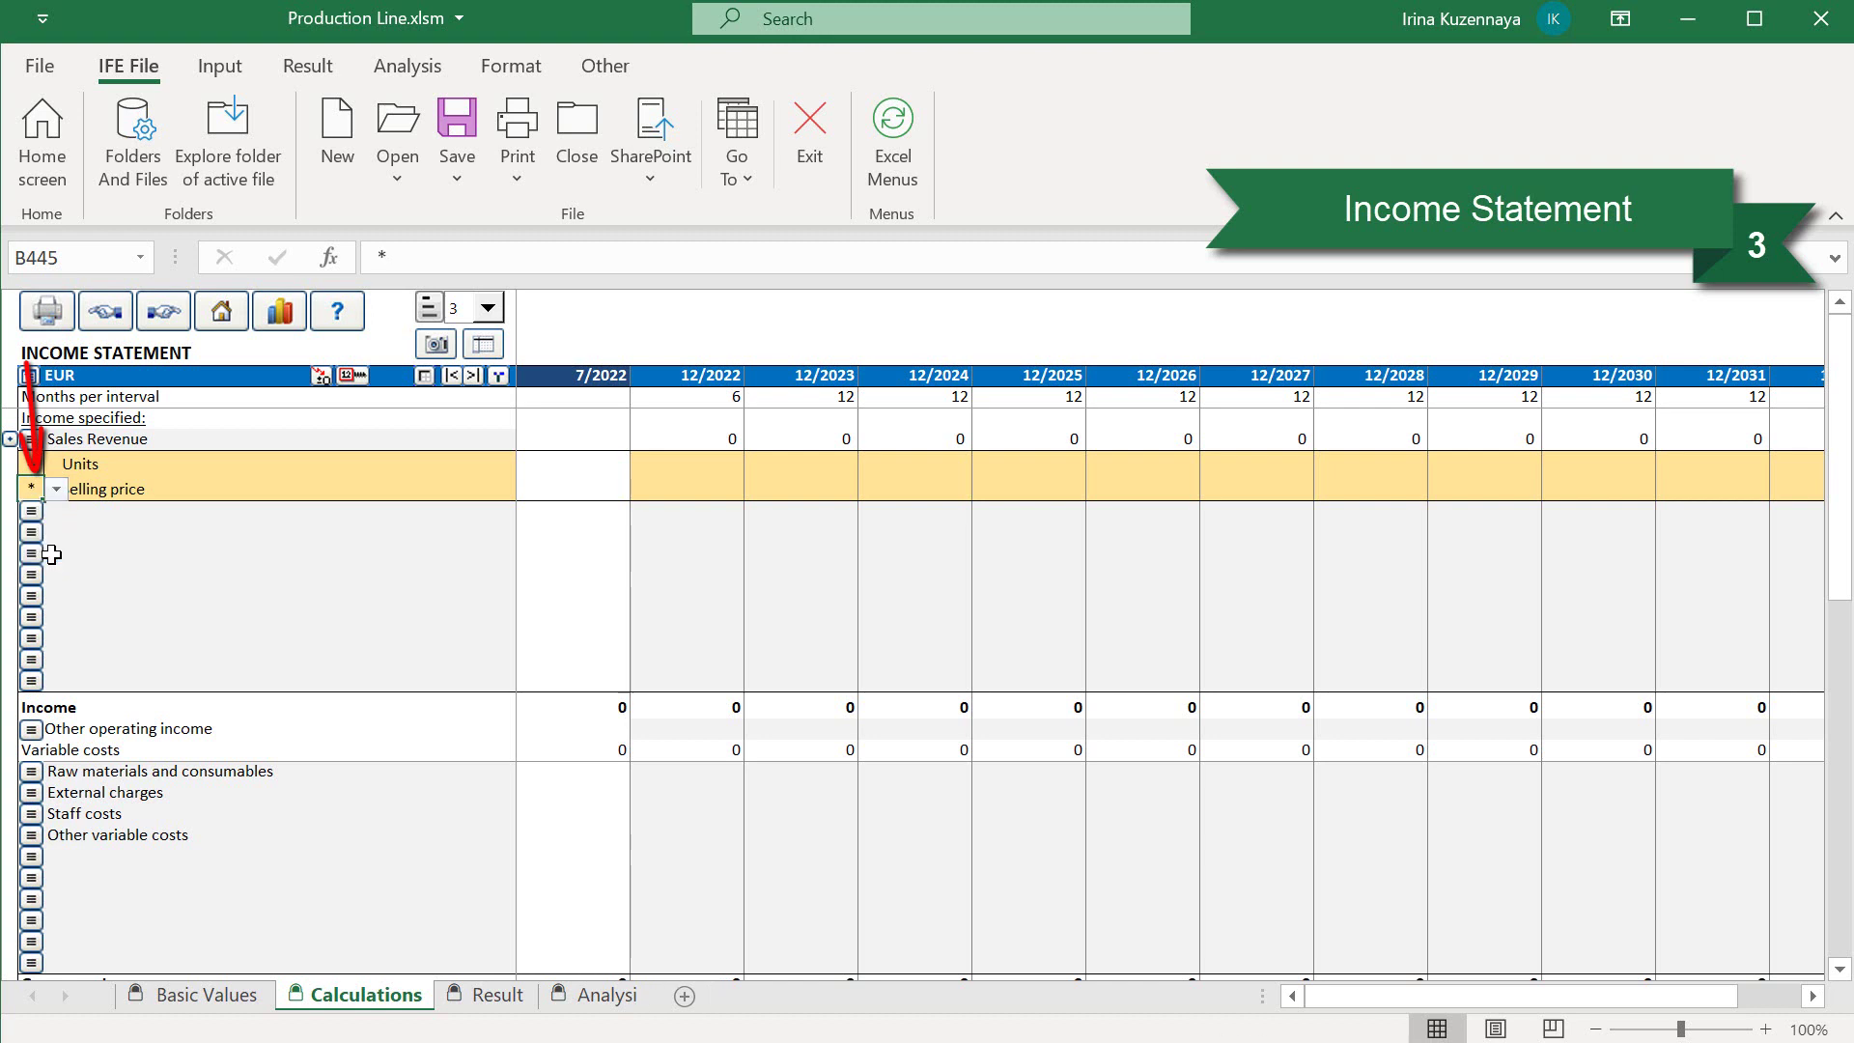
pyautogui.press('Right')
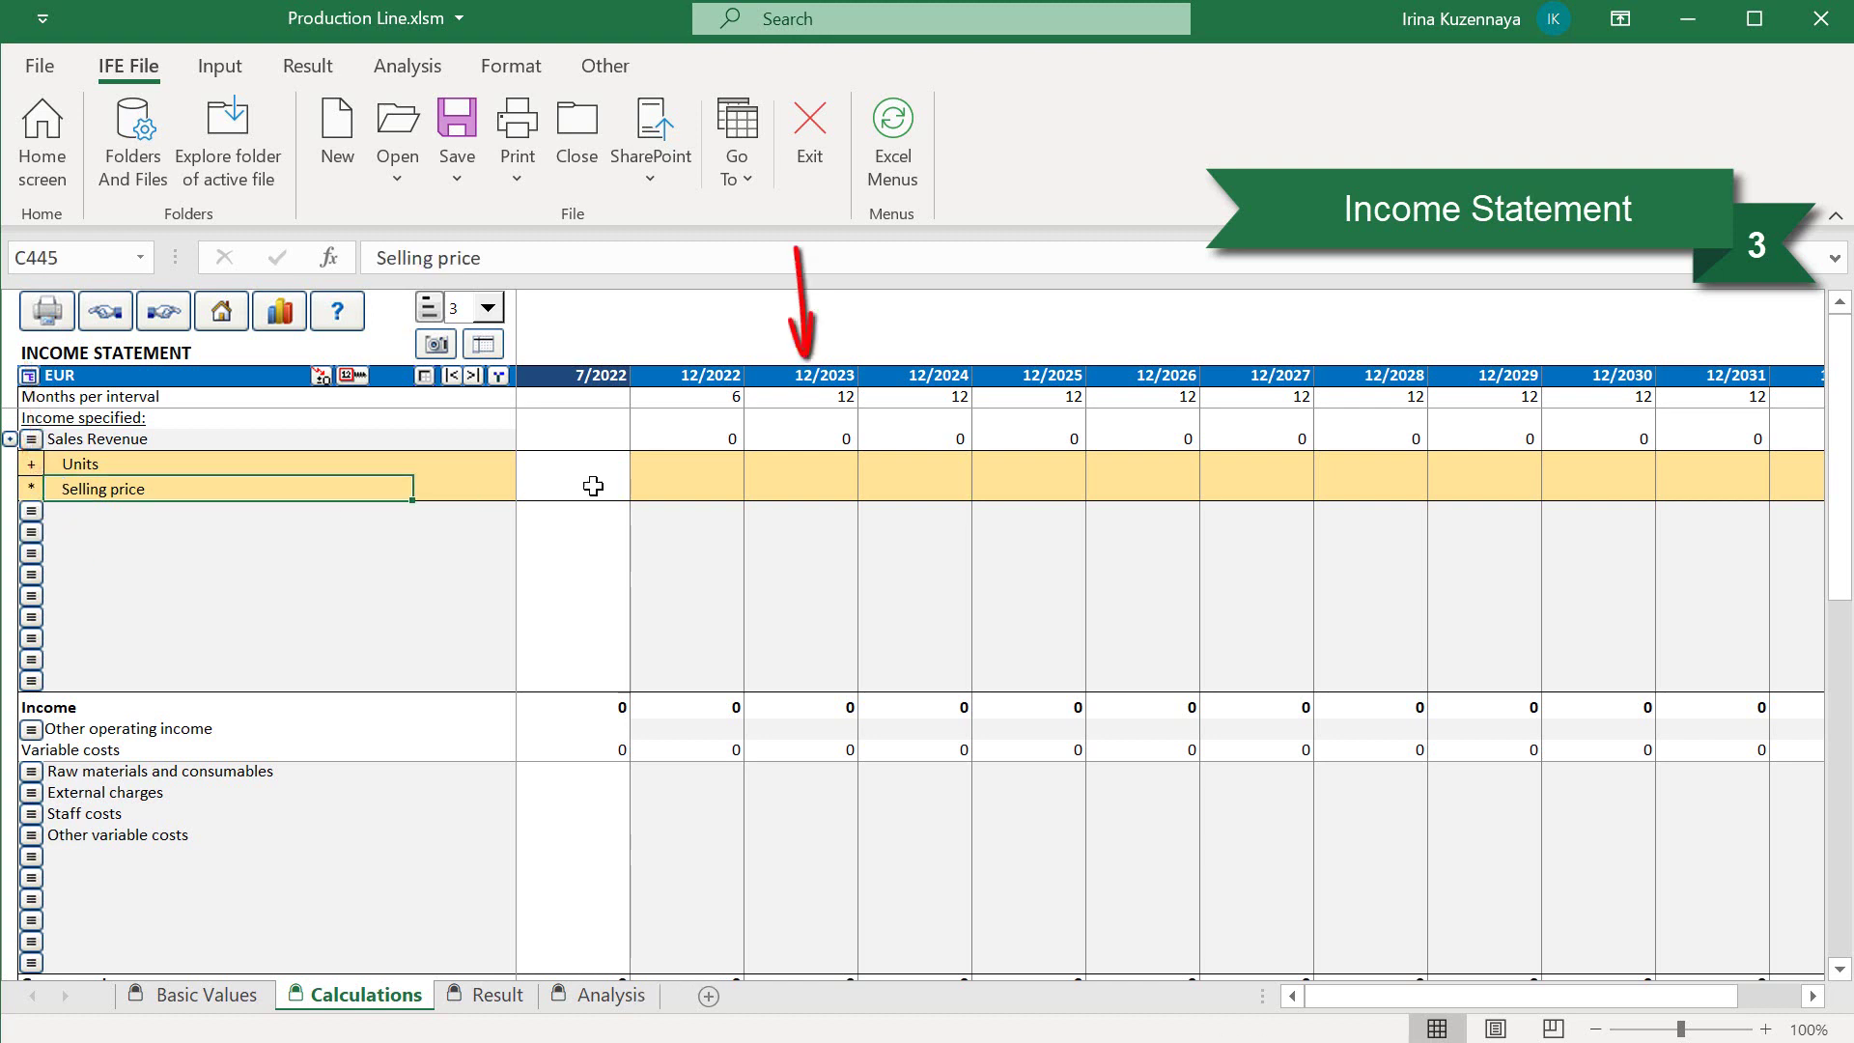
# - Enter 9,000 units for 12/2023
pyautogui.click(789, 460)
pyautogui.write('9000')
pyautogui.click(782, 463)
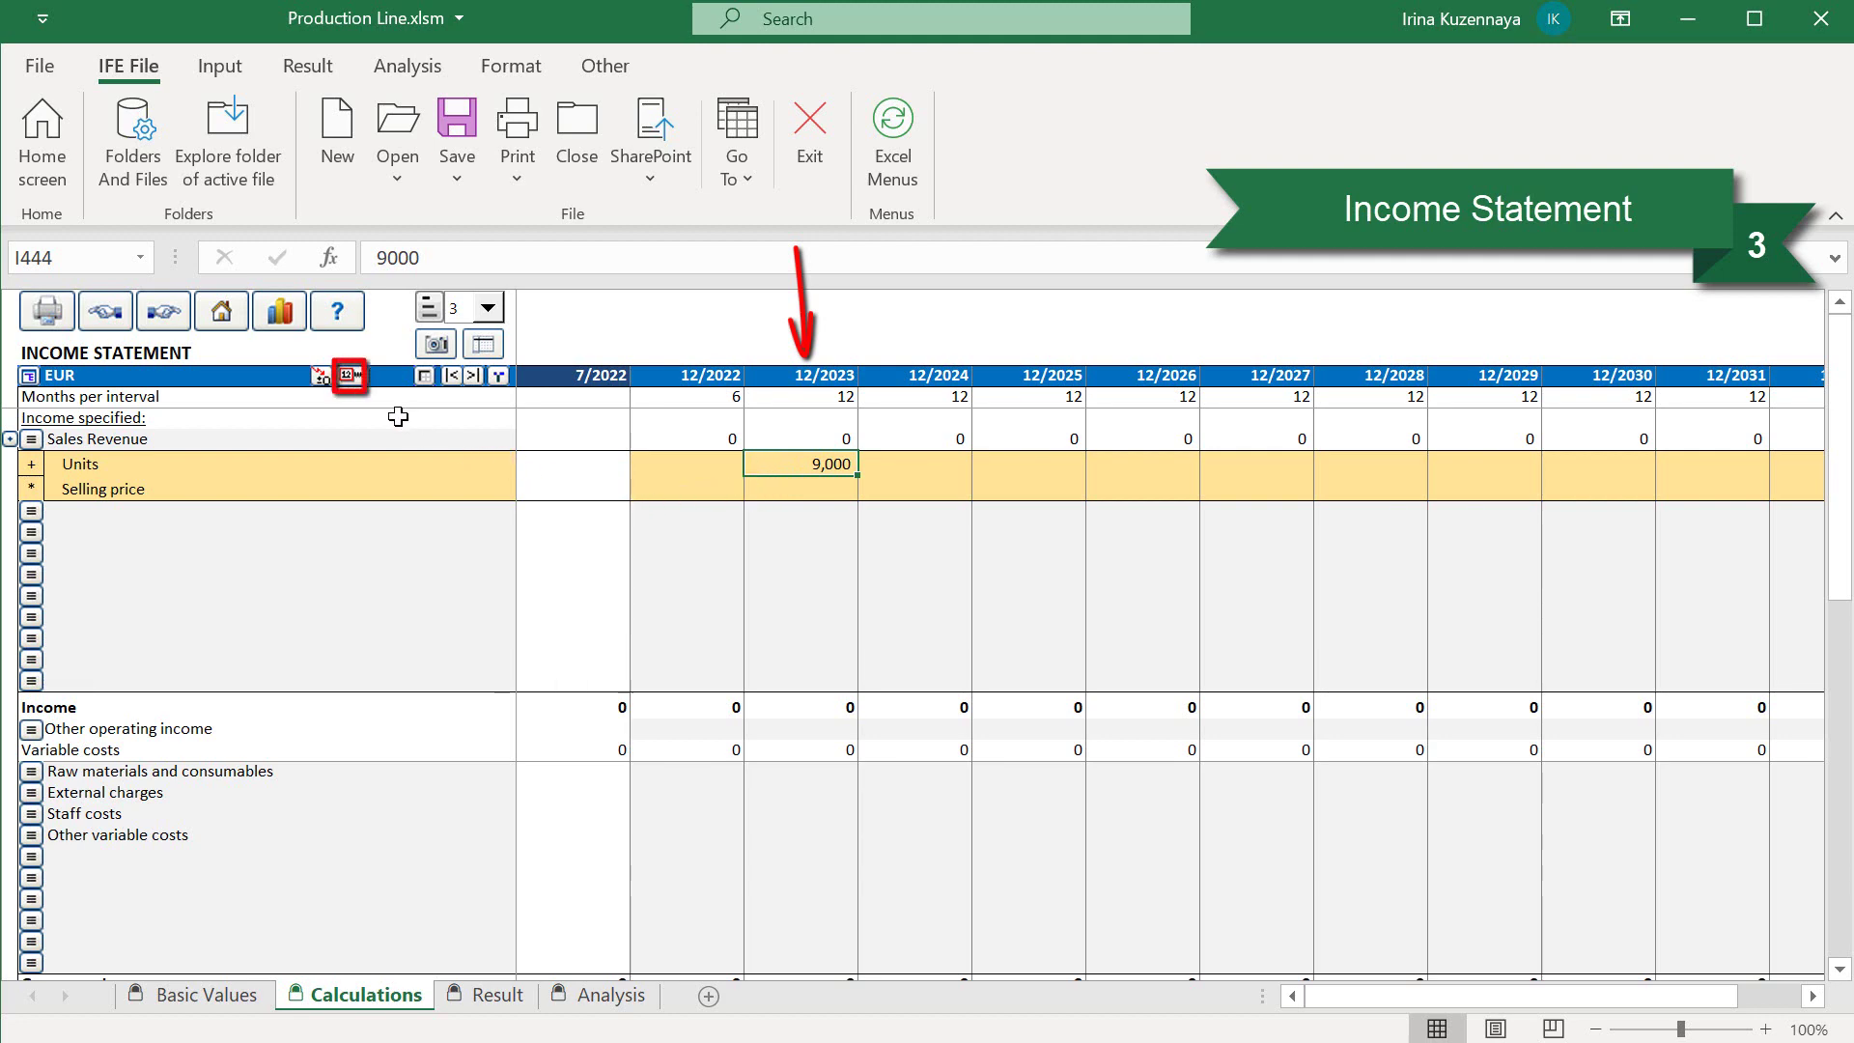
# - Distribute the Units figure at 5% annual change, storing the rate in cell D444
pyautogui.click(349, 375)
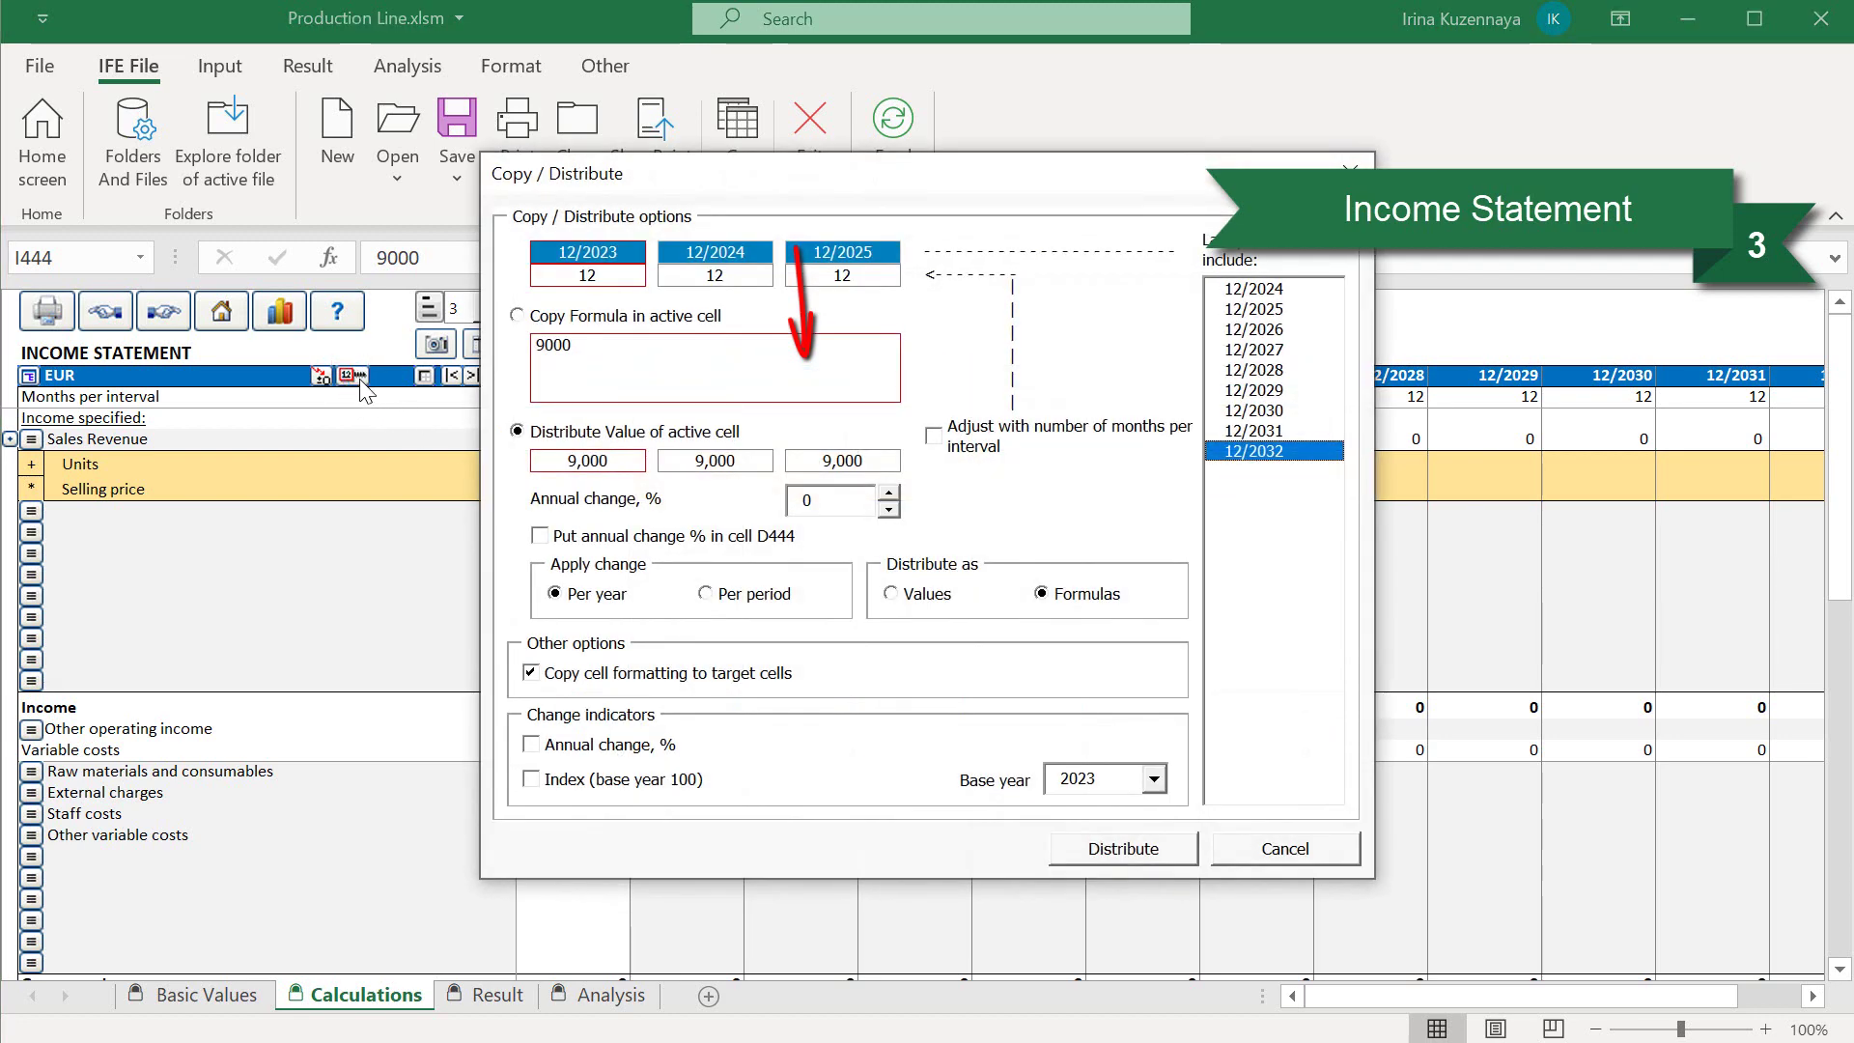
pyautogui.click(829, 500)
pyautogui.write('5')
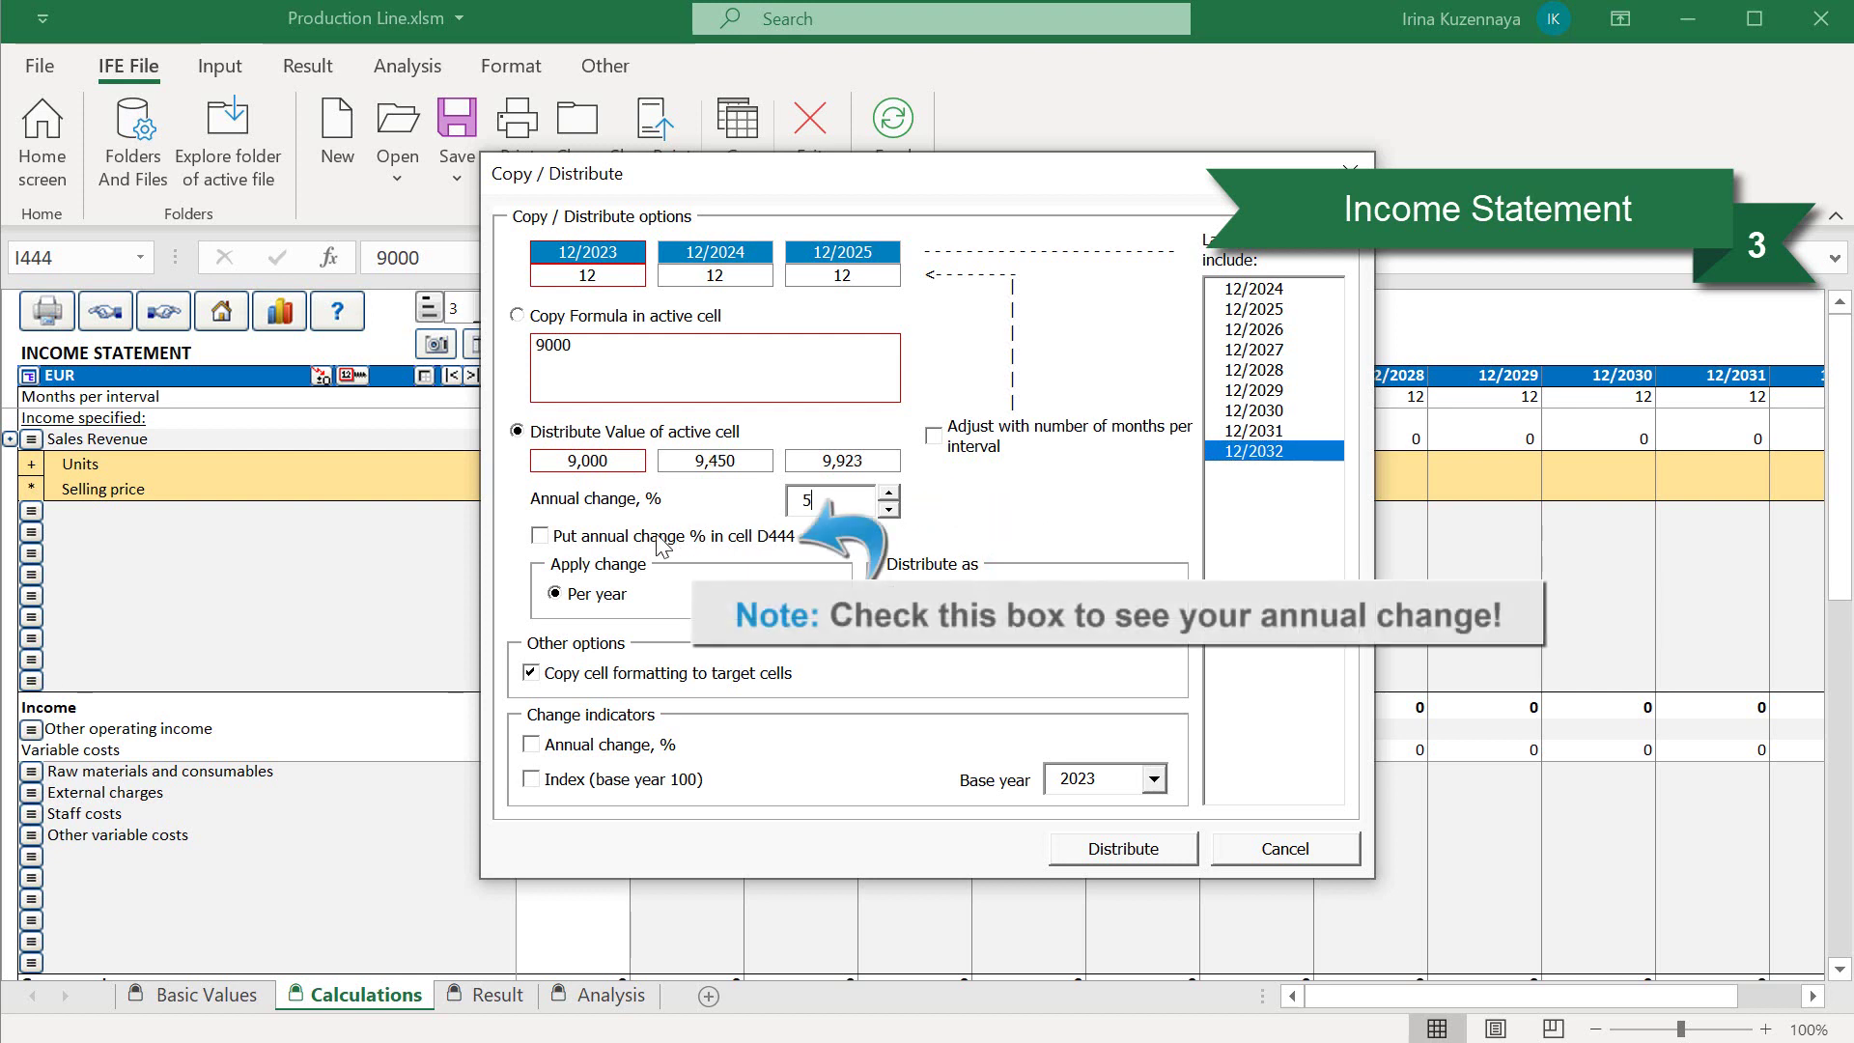
pyautogui.click(540, 537)
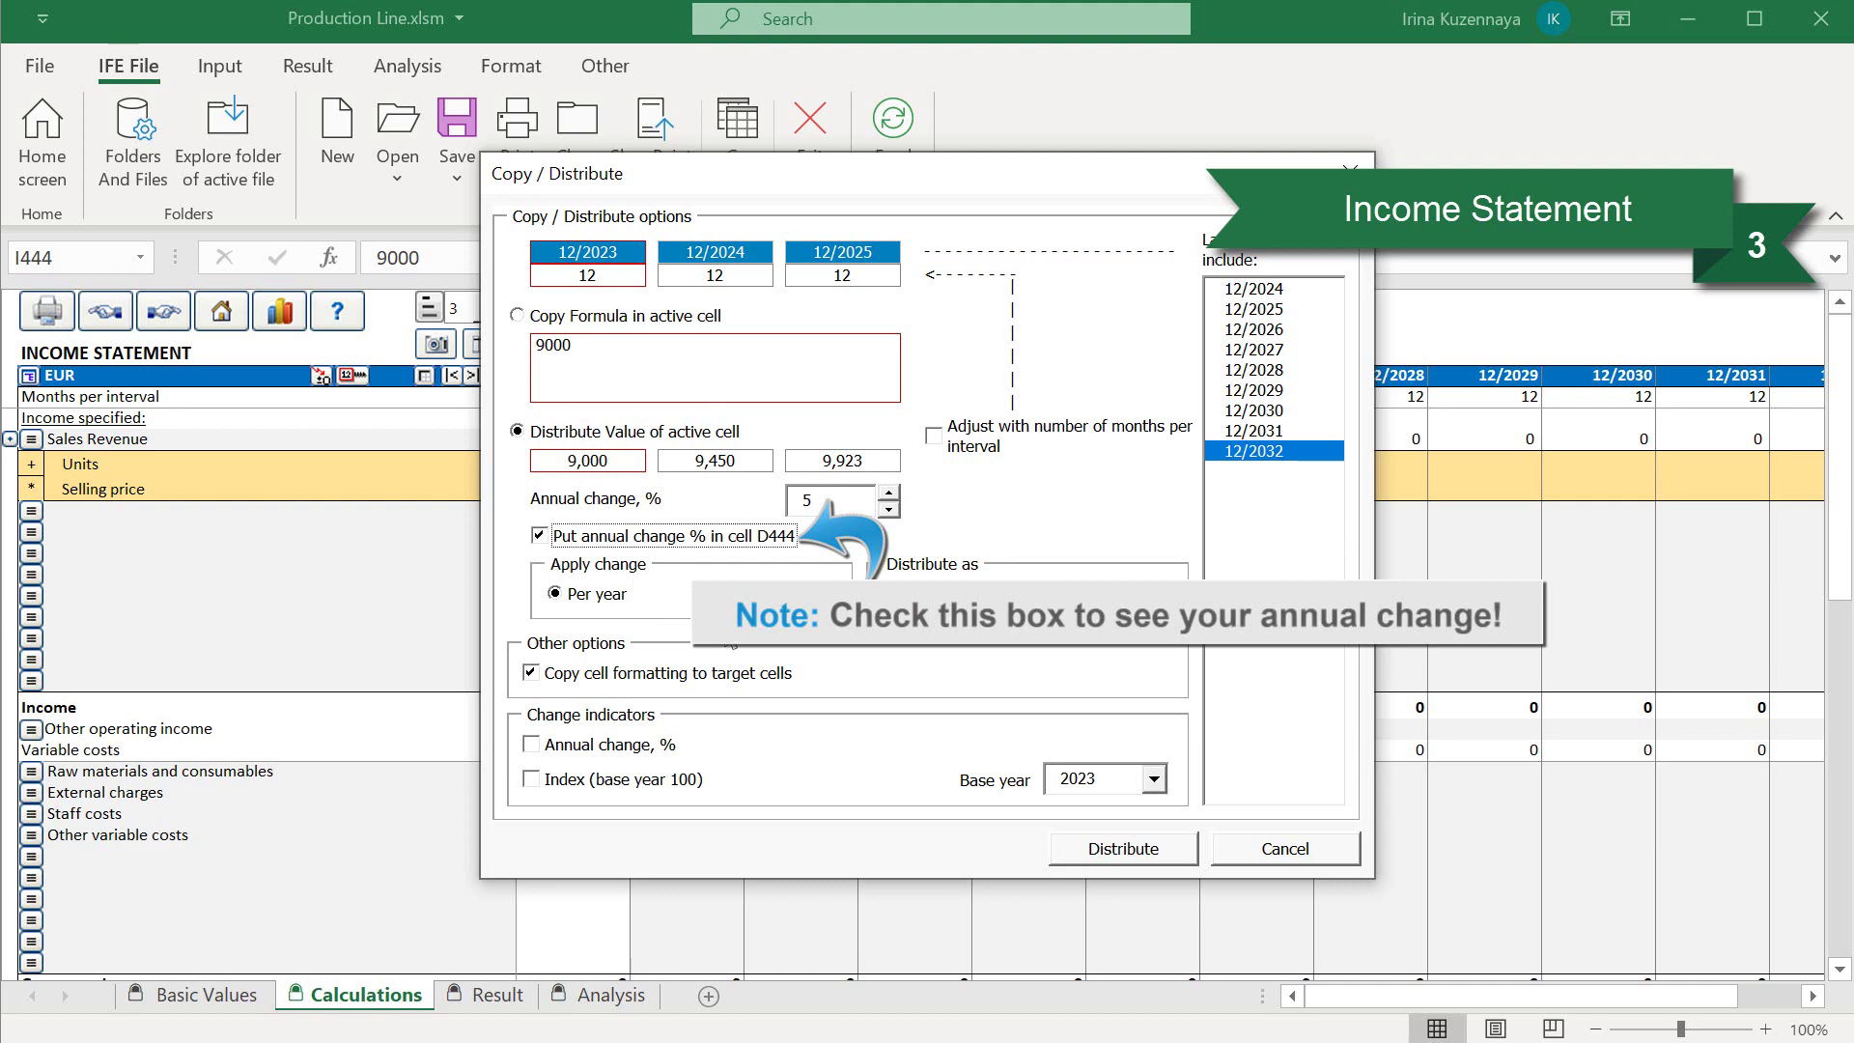
pyautogui.click(1091, 847)
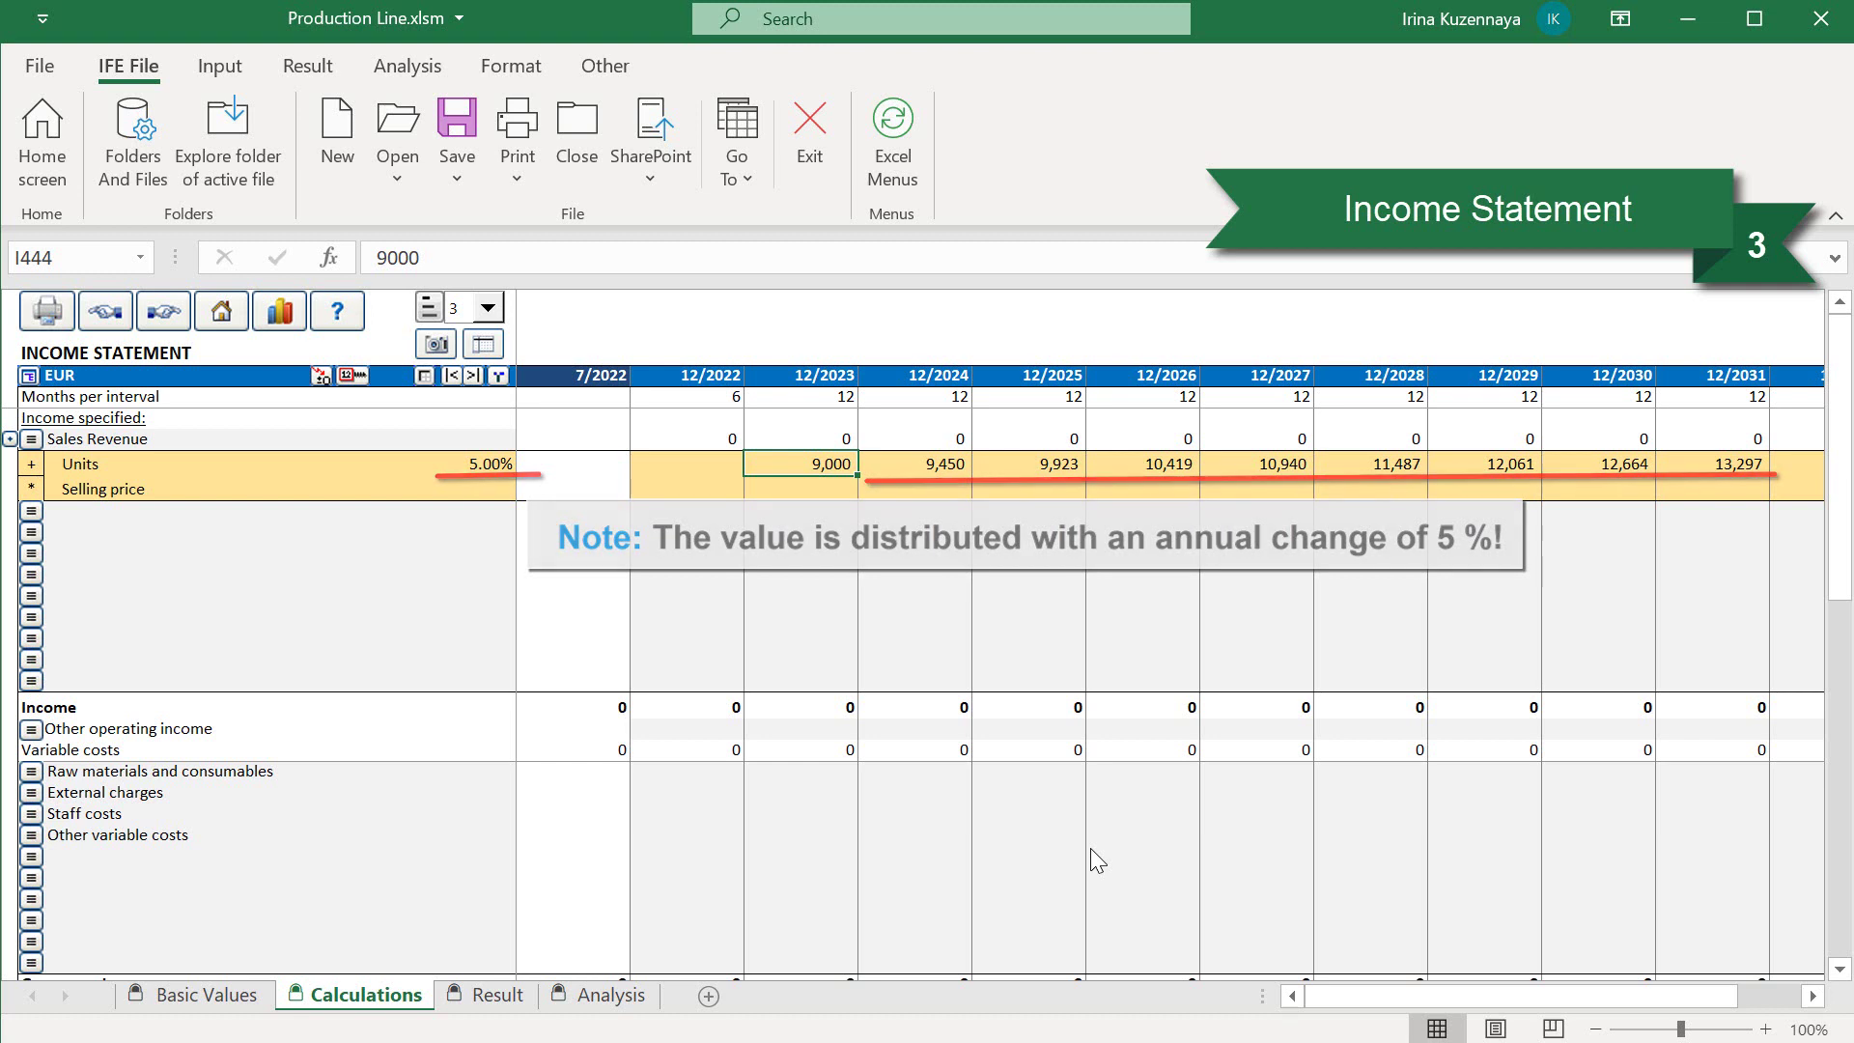
# - Enter a selling price of 300 for 12/2023
pyautogui.click(788, 489)
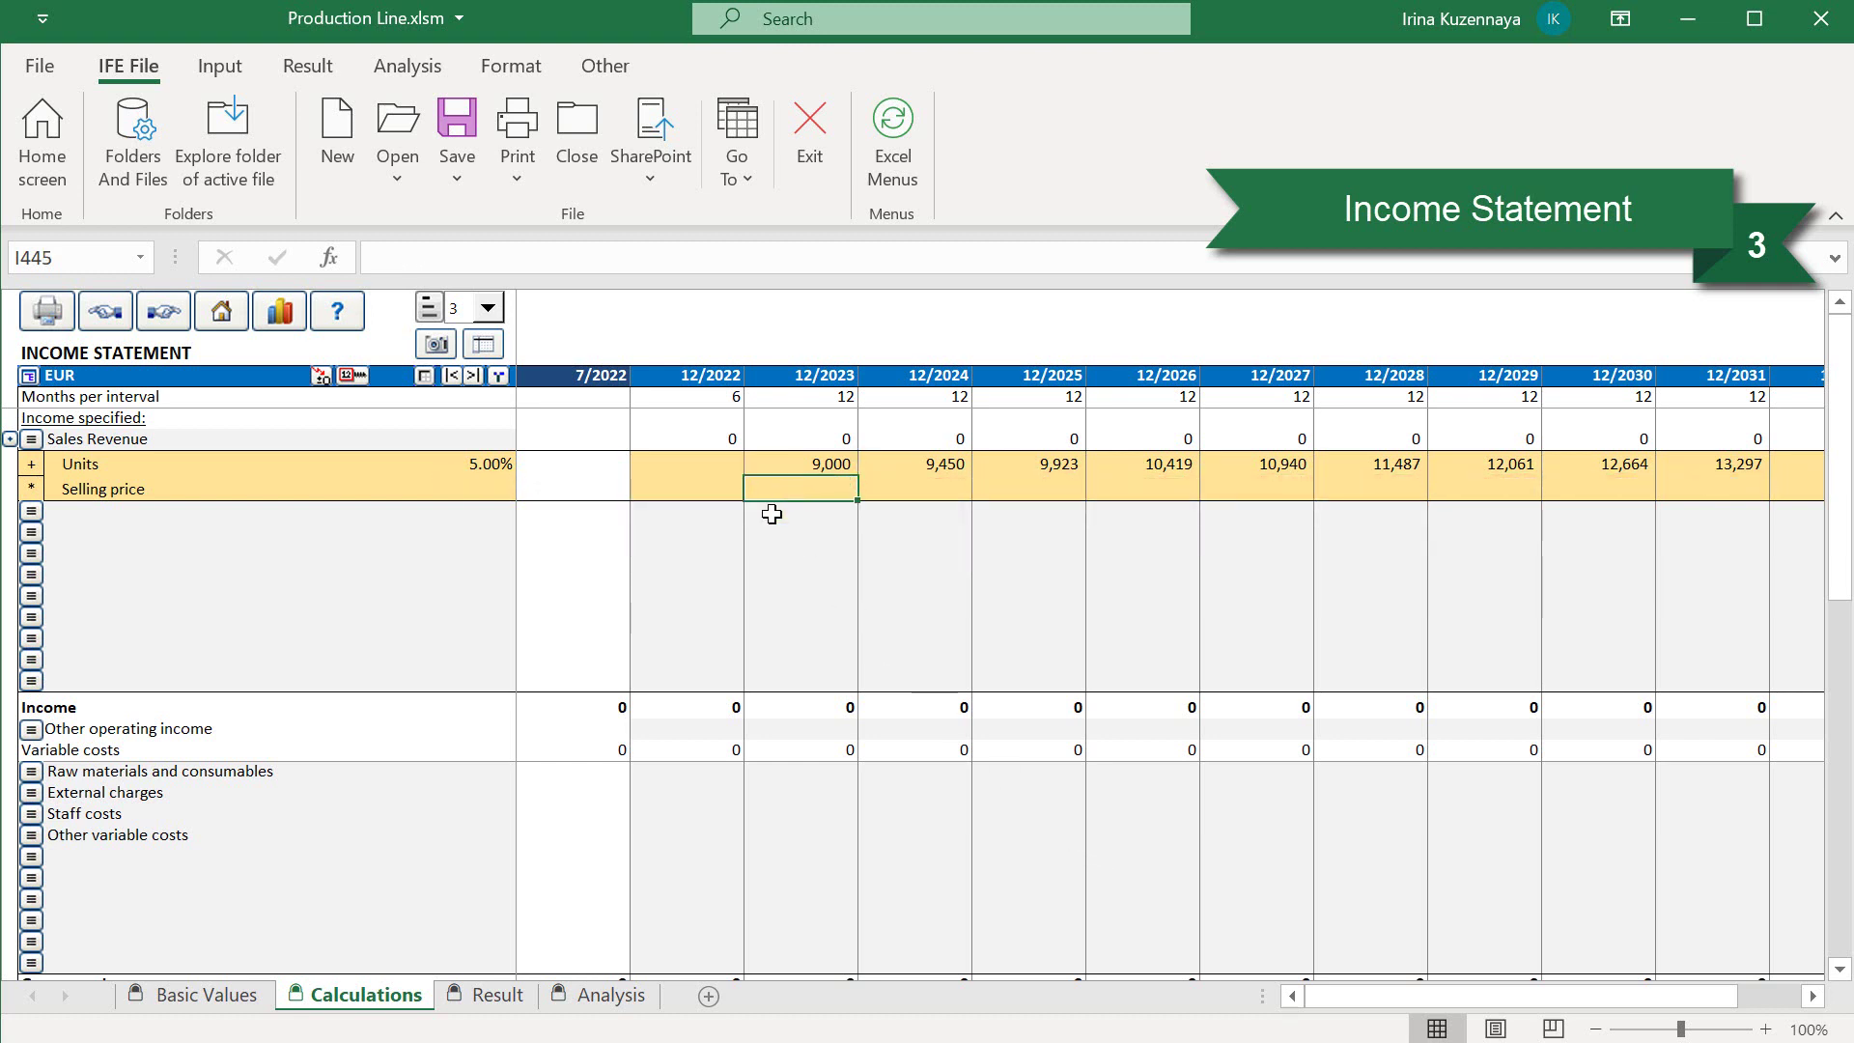
pyautogui.write('300')
pyautogui.press('Return')
pyautogui.click(777, 489)
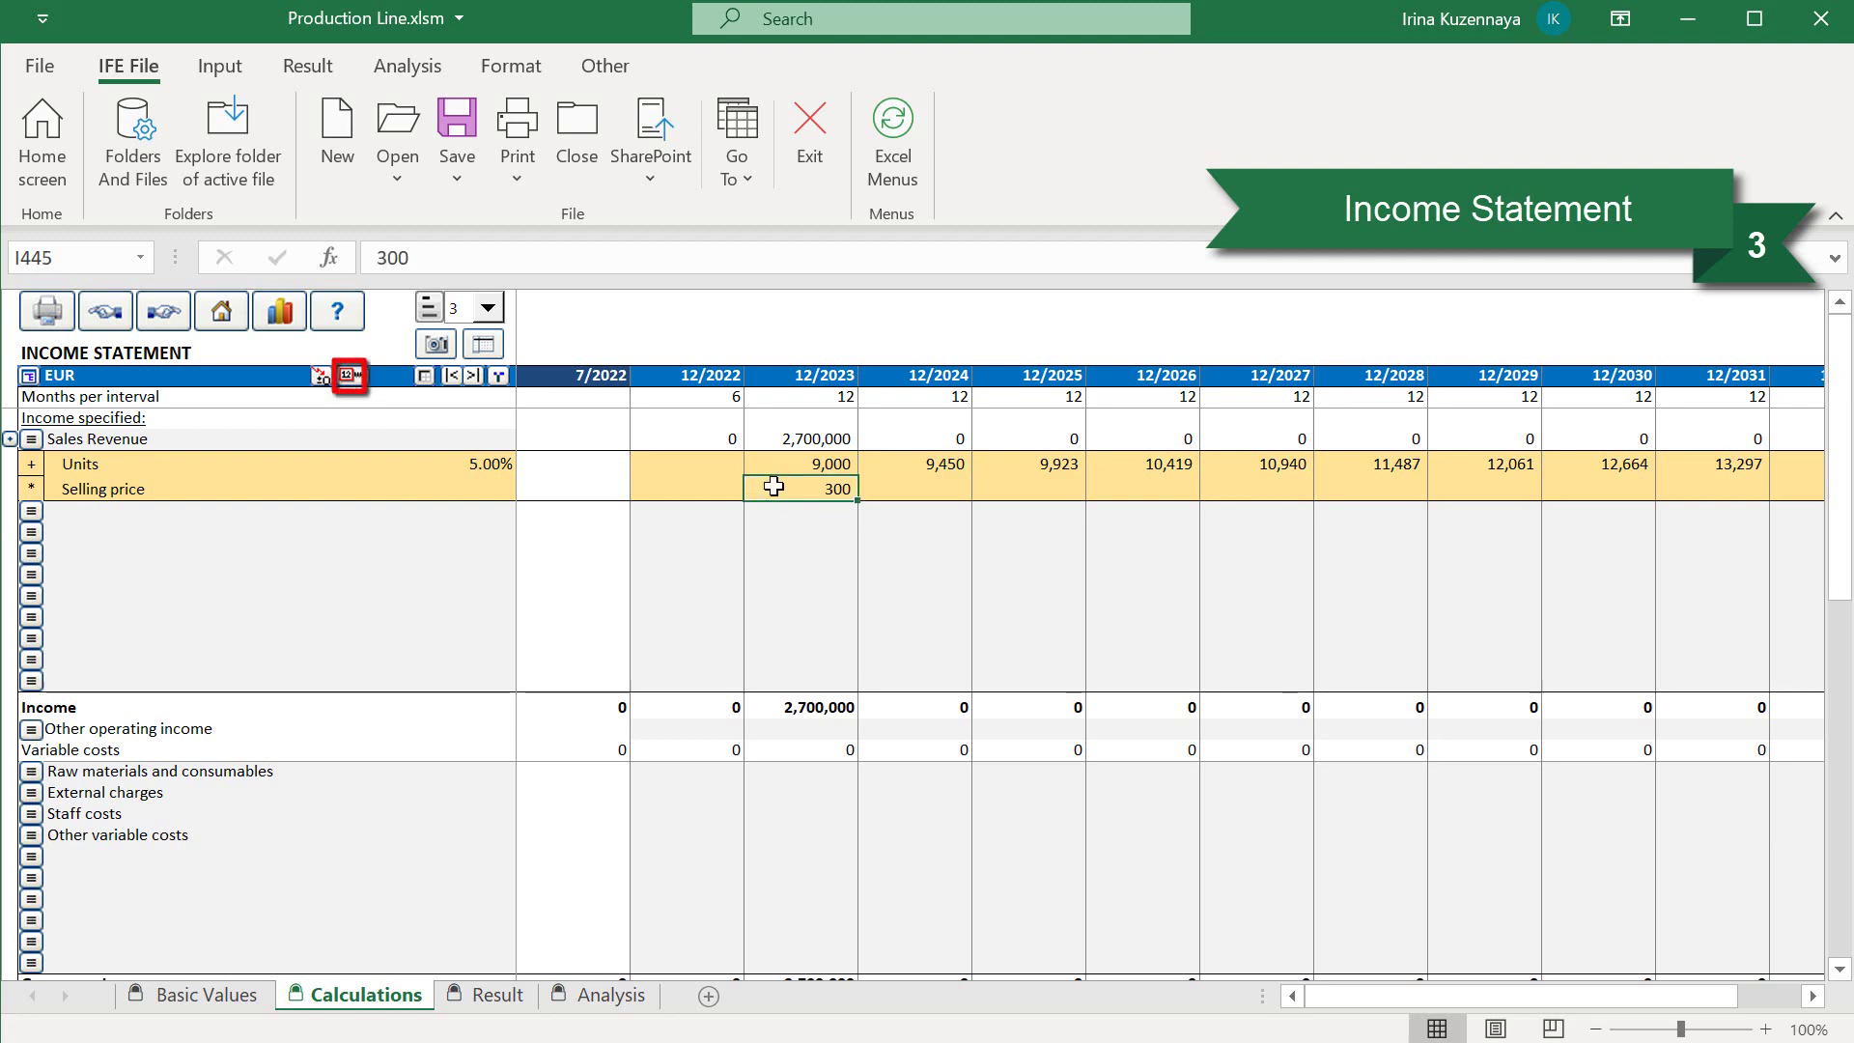
# - Distribute the selling price at 2% annual change, storing the rate in cell D445
pyautogui.click(346, 377)
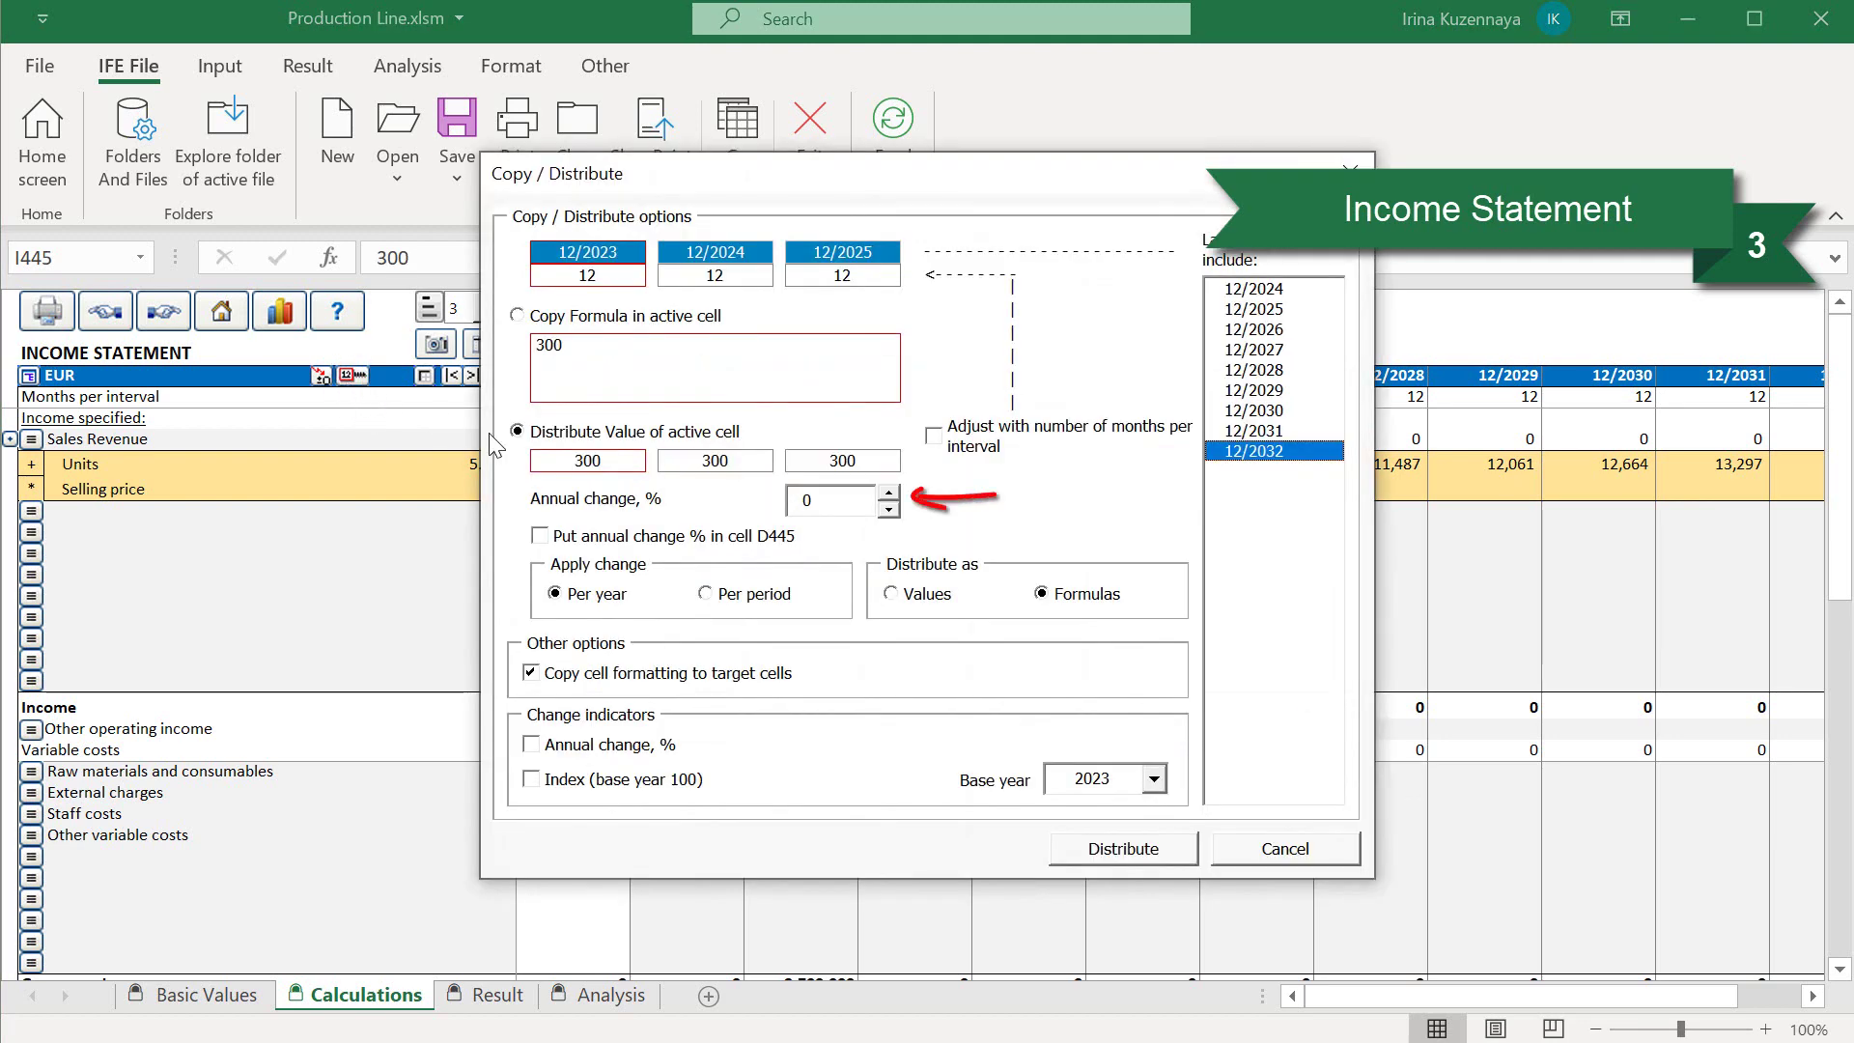
pyautogui.click(890, 495)
pyautogui.click(889, 494)
pyautogui.click(541, 537)
pyautogui.click(1078, 847)
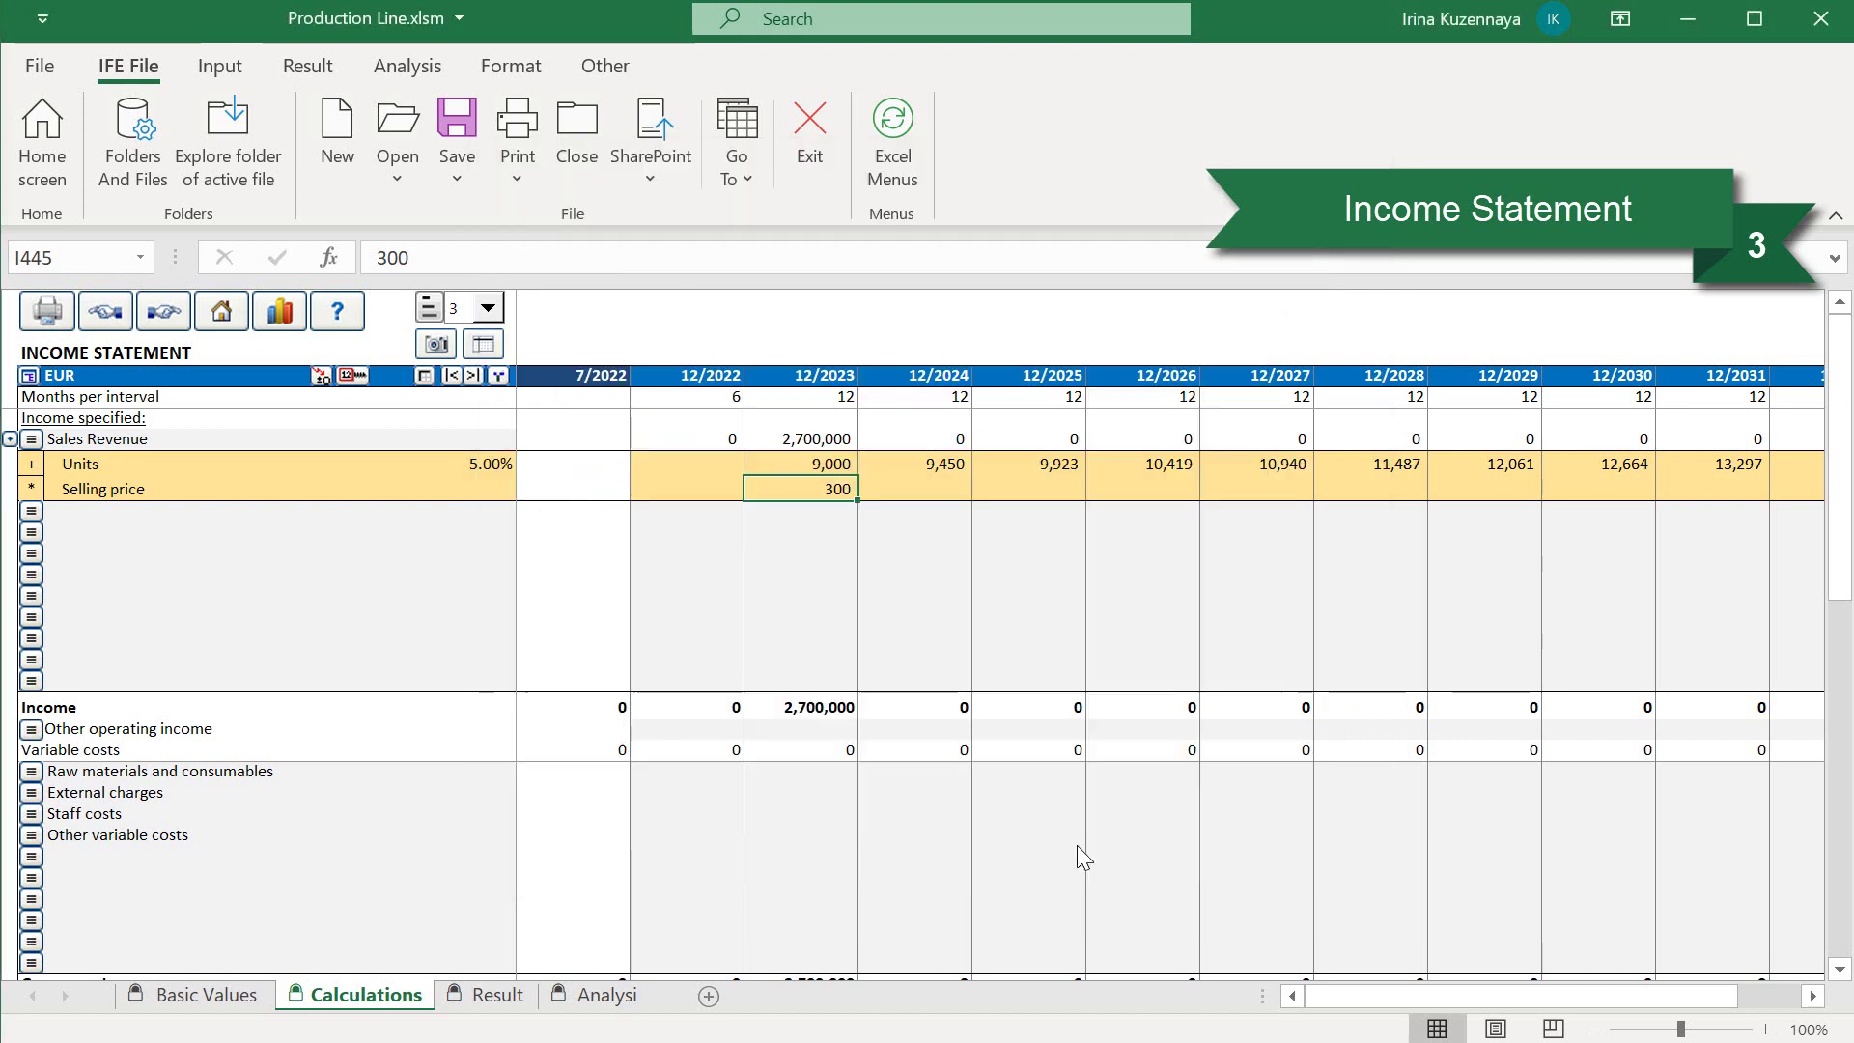
pyautogui.click(784, 438)
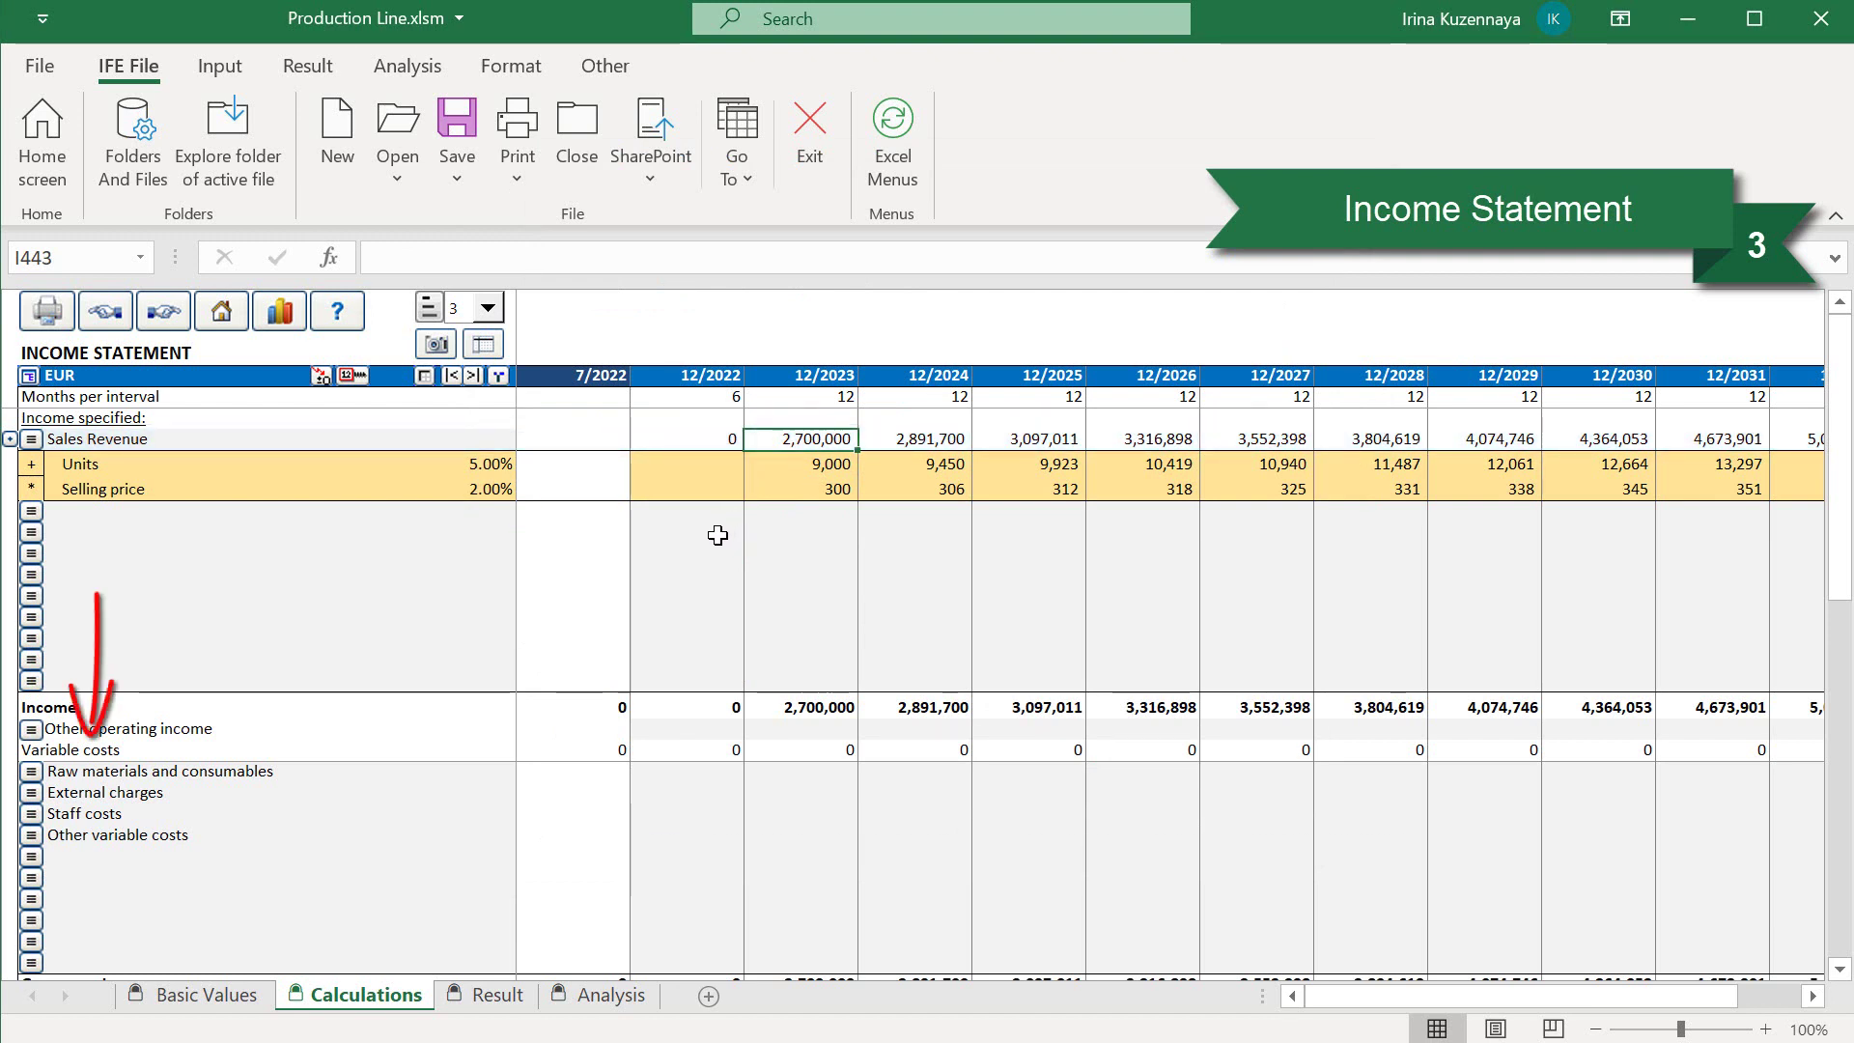
# - Rename the Raw materials row to 'Variable costs' and create 2 sub-rows under it
pyautogui.click(333, 783)
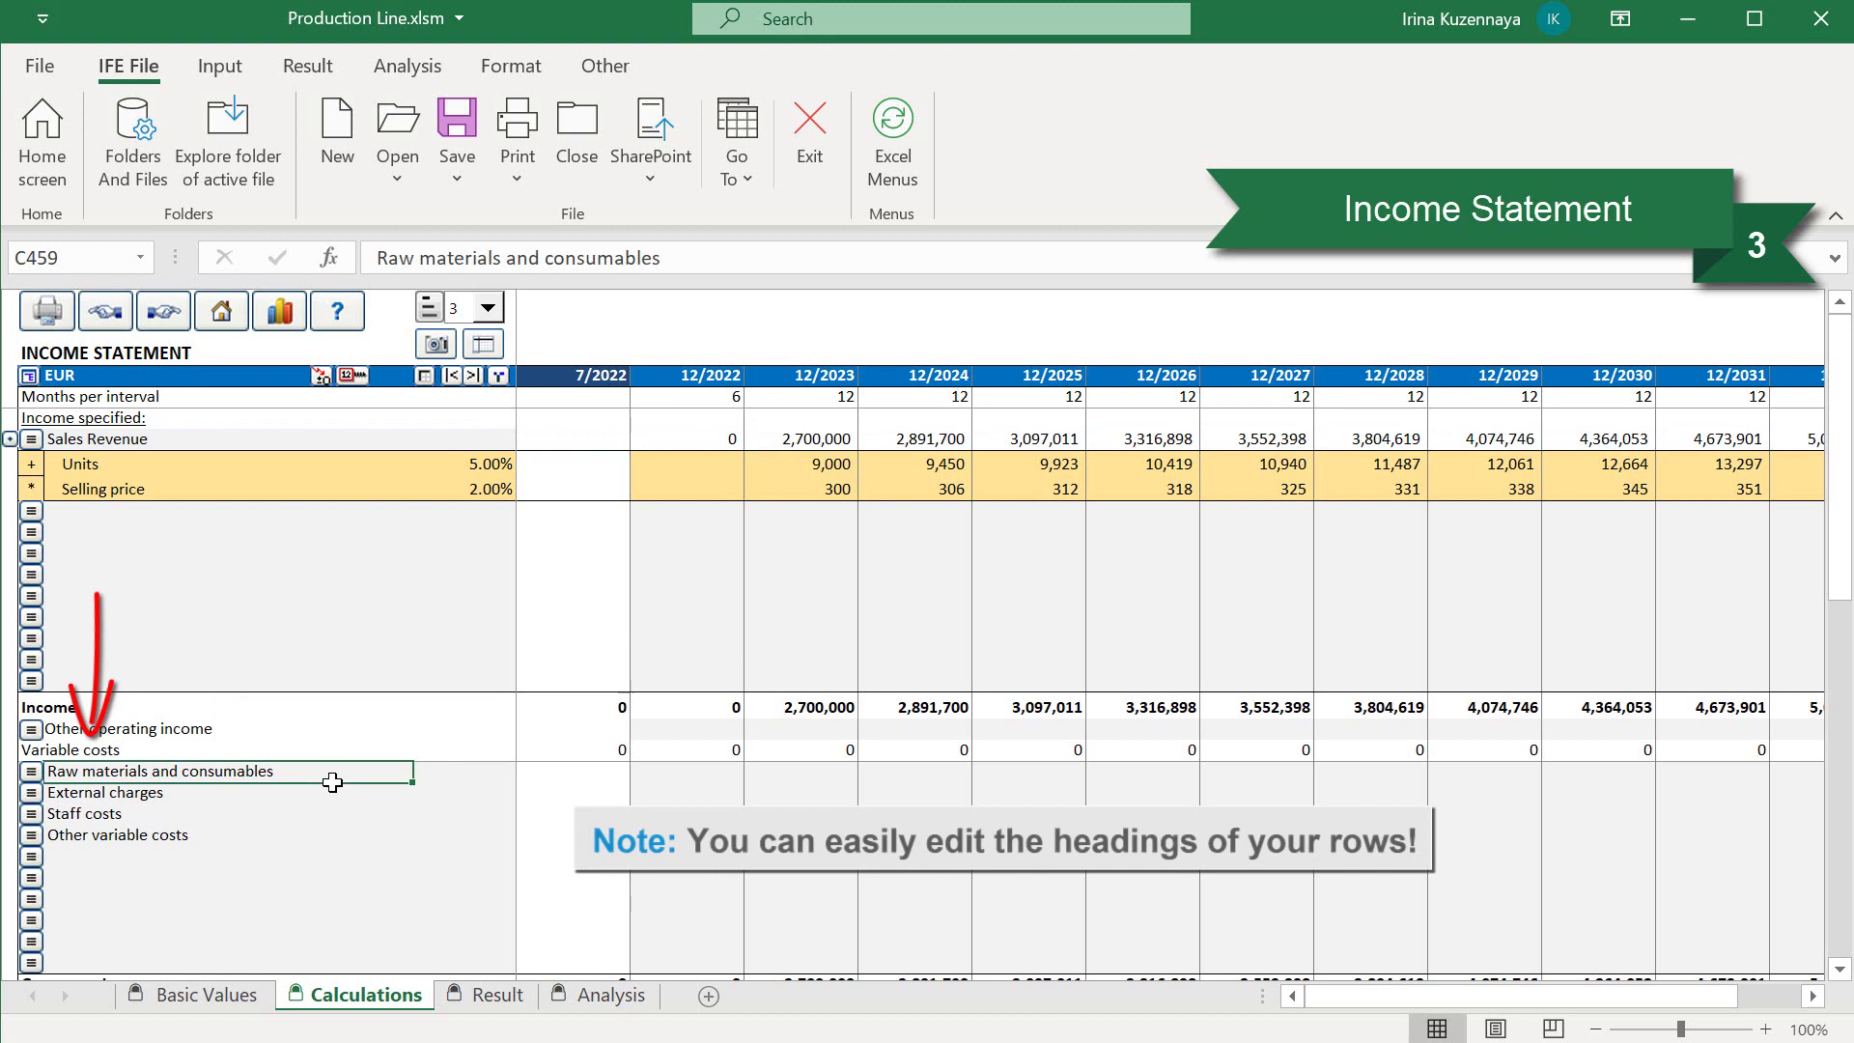
pyautogui.write('Variable costs')
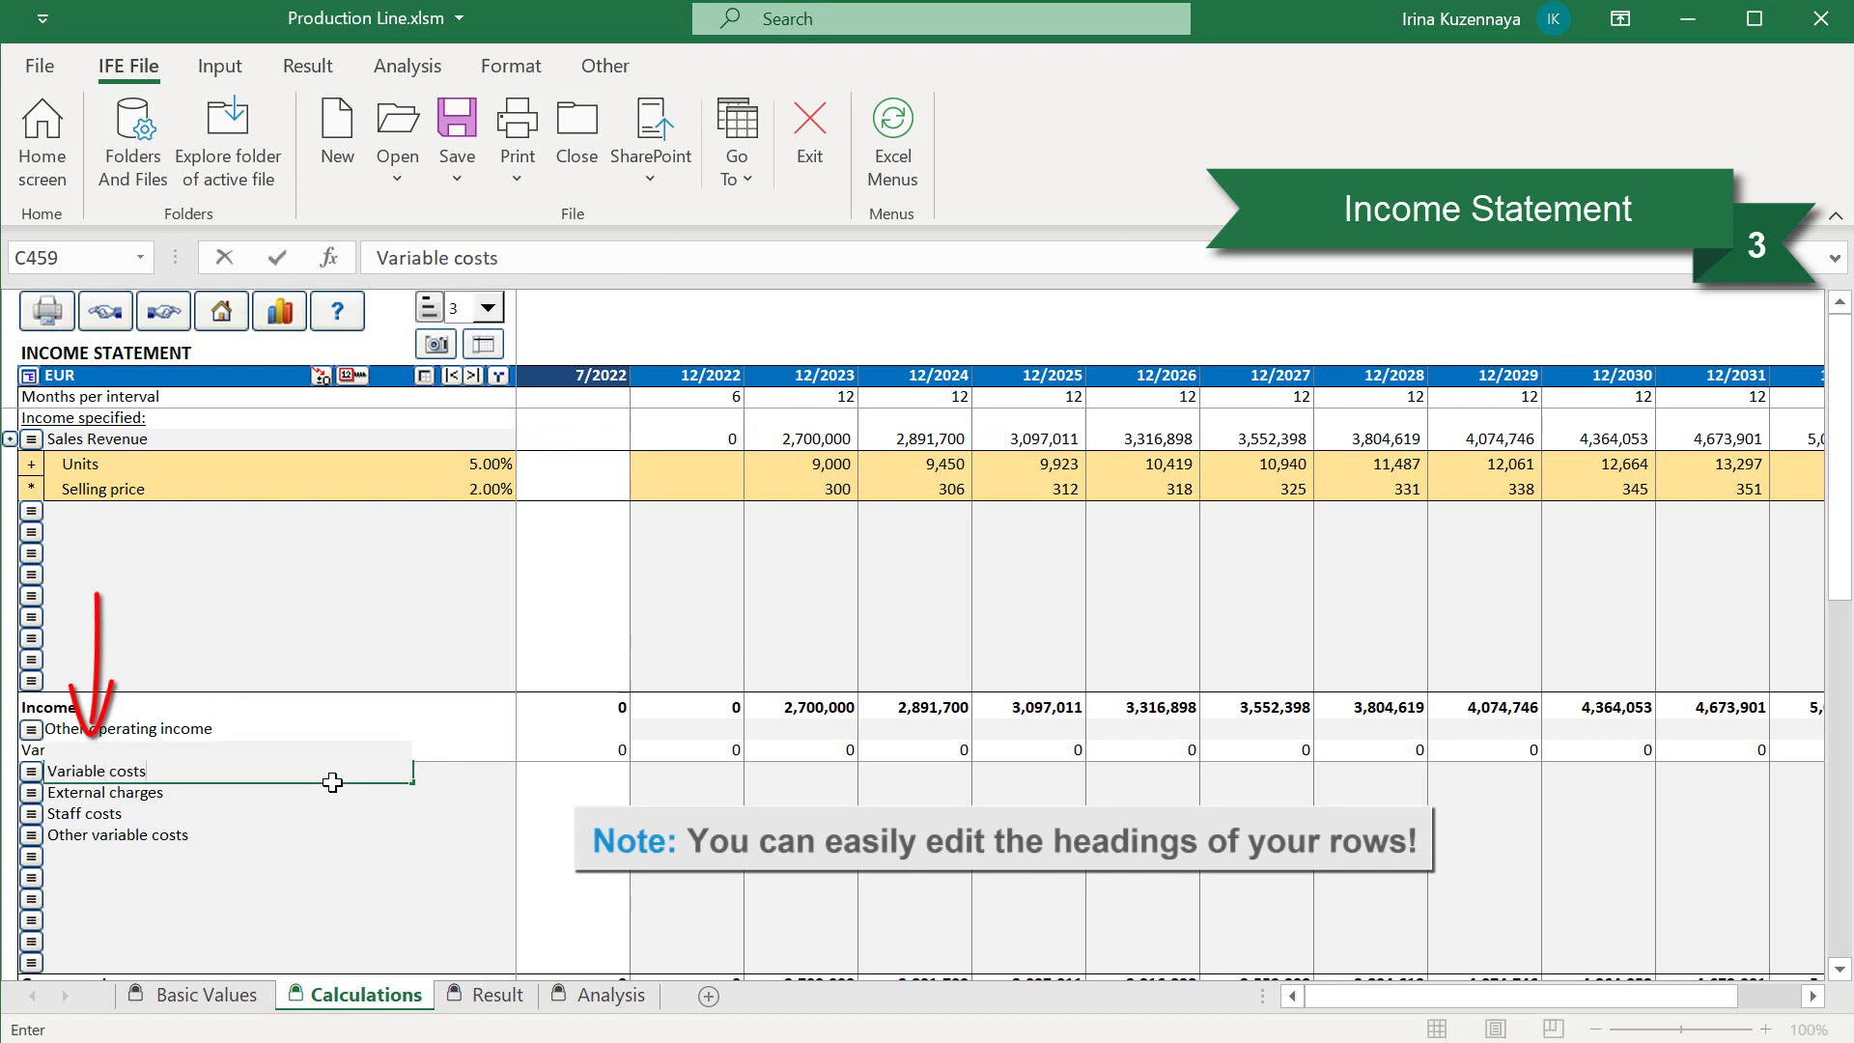
pyautogui.press('Return')
pyautogui.click(307, 771)
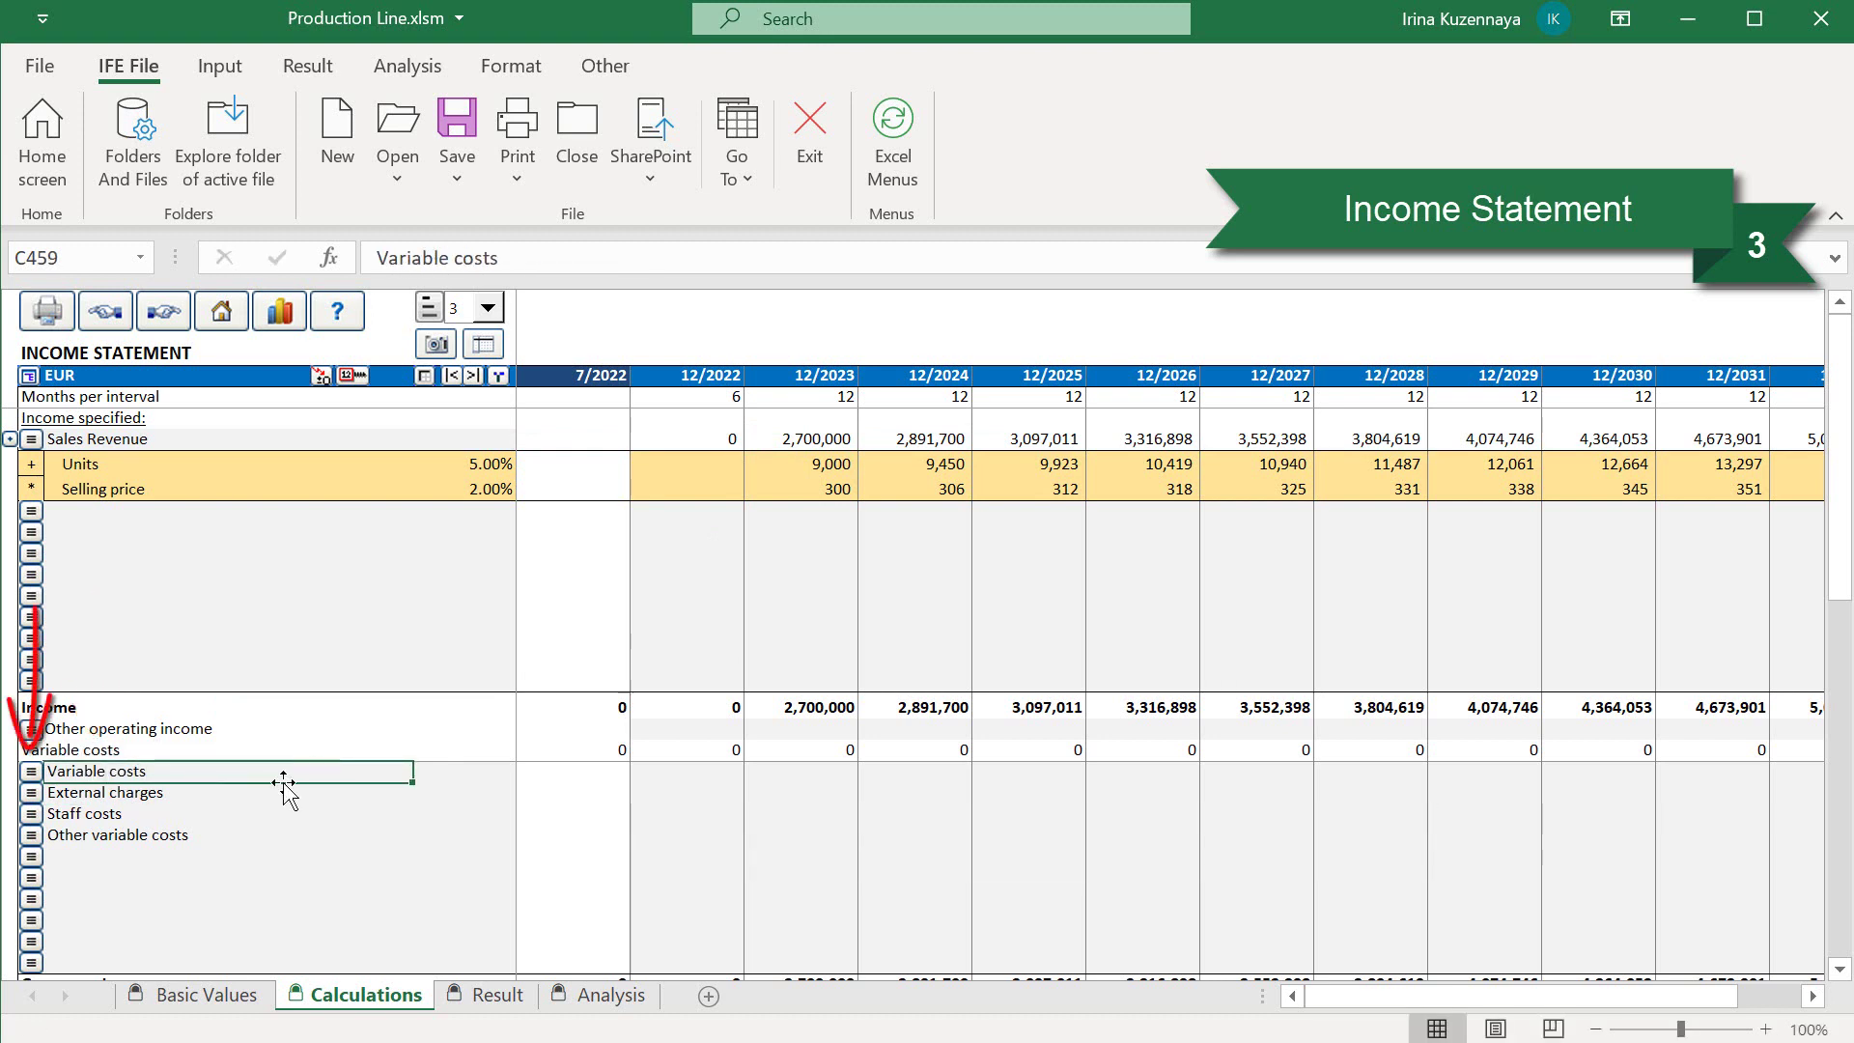
pyautogui.click(33, 770)
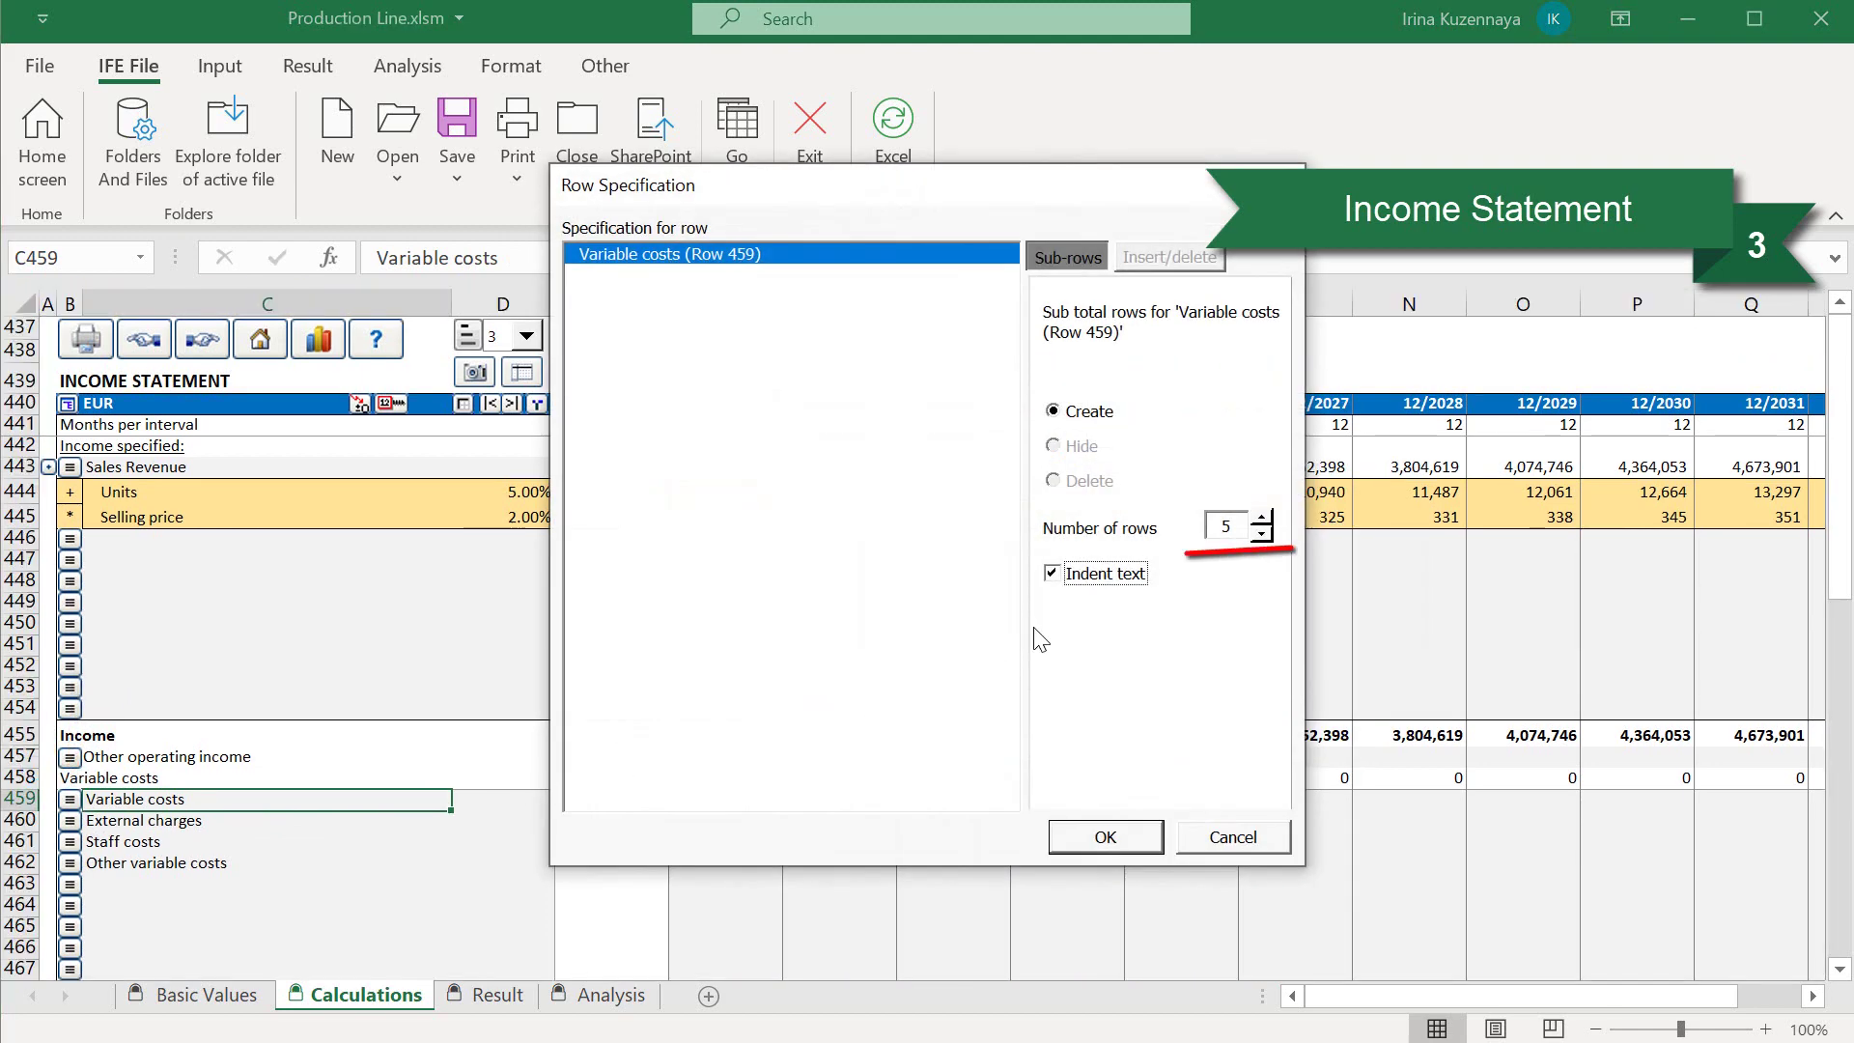
pyautogui.click(1263, 535)
pyautogui.click(1262, 519)
pyautogui.click(1106, 836)
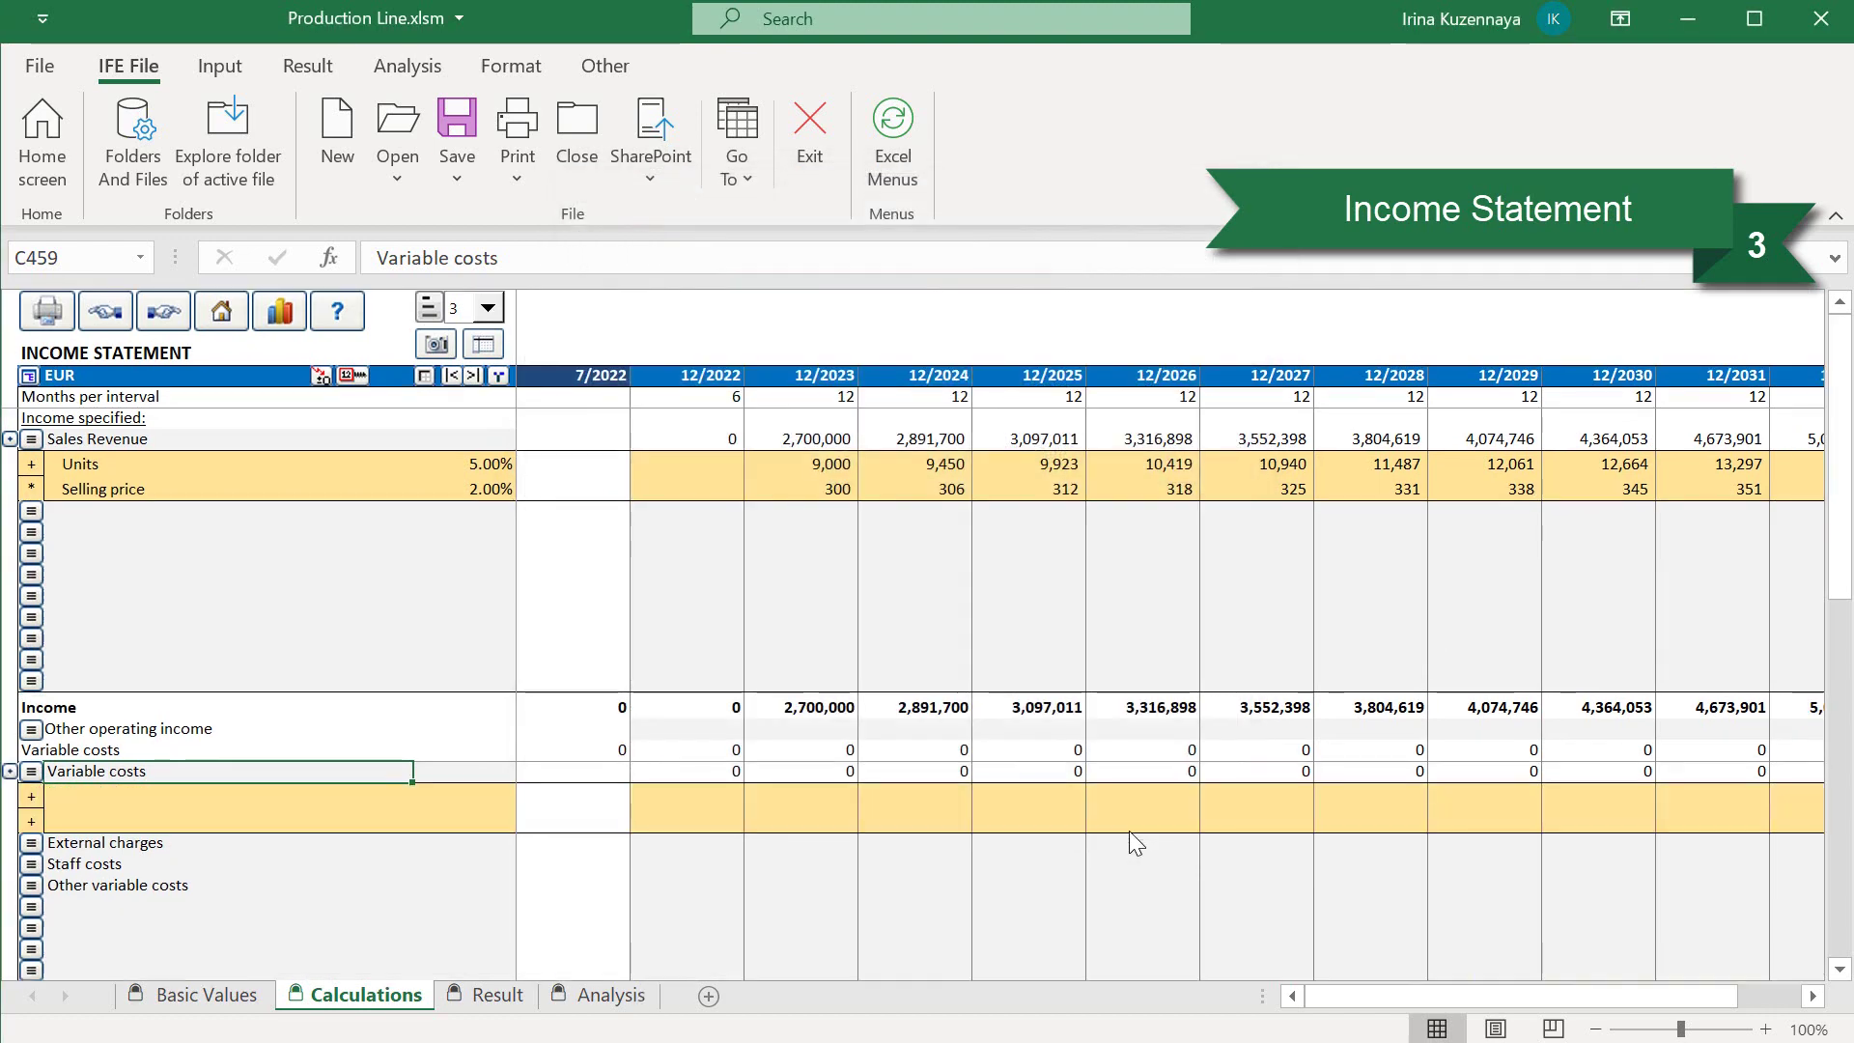
# - Label the sub-rows 'Units' and 'Costs per unit', with Costs per unit multiplying (*) Units
pyautogui.click(253, 799)
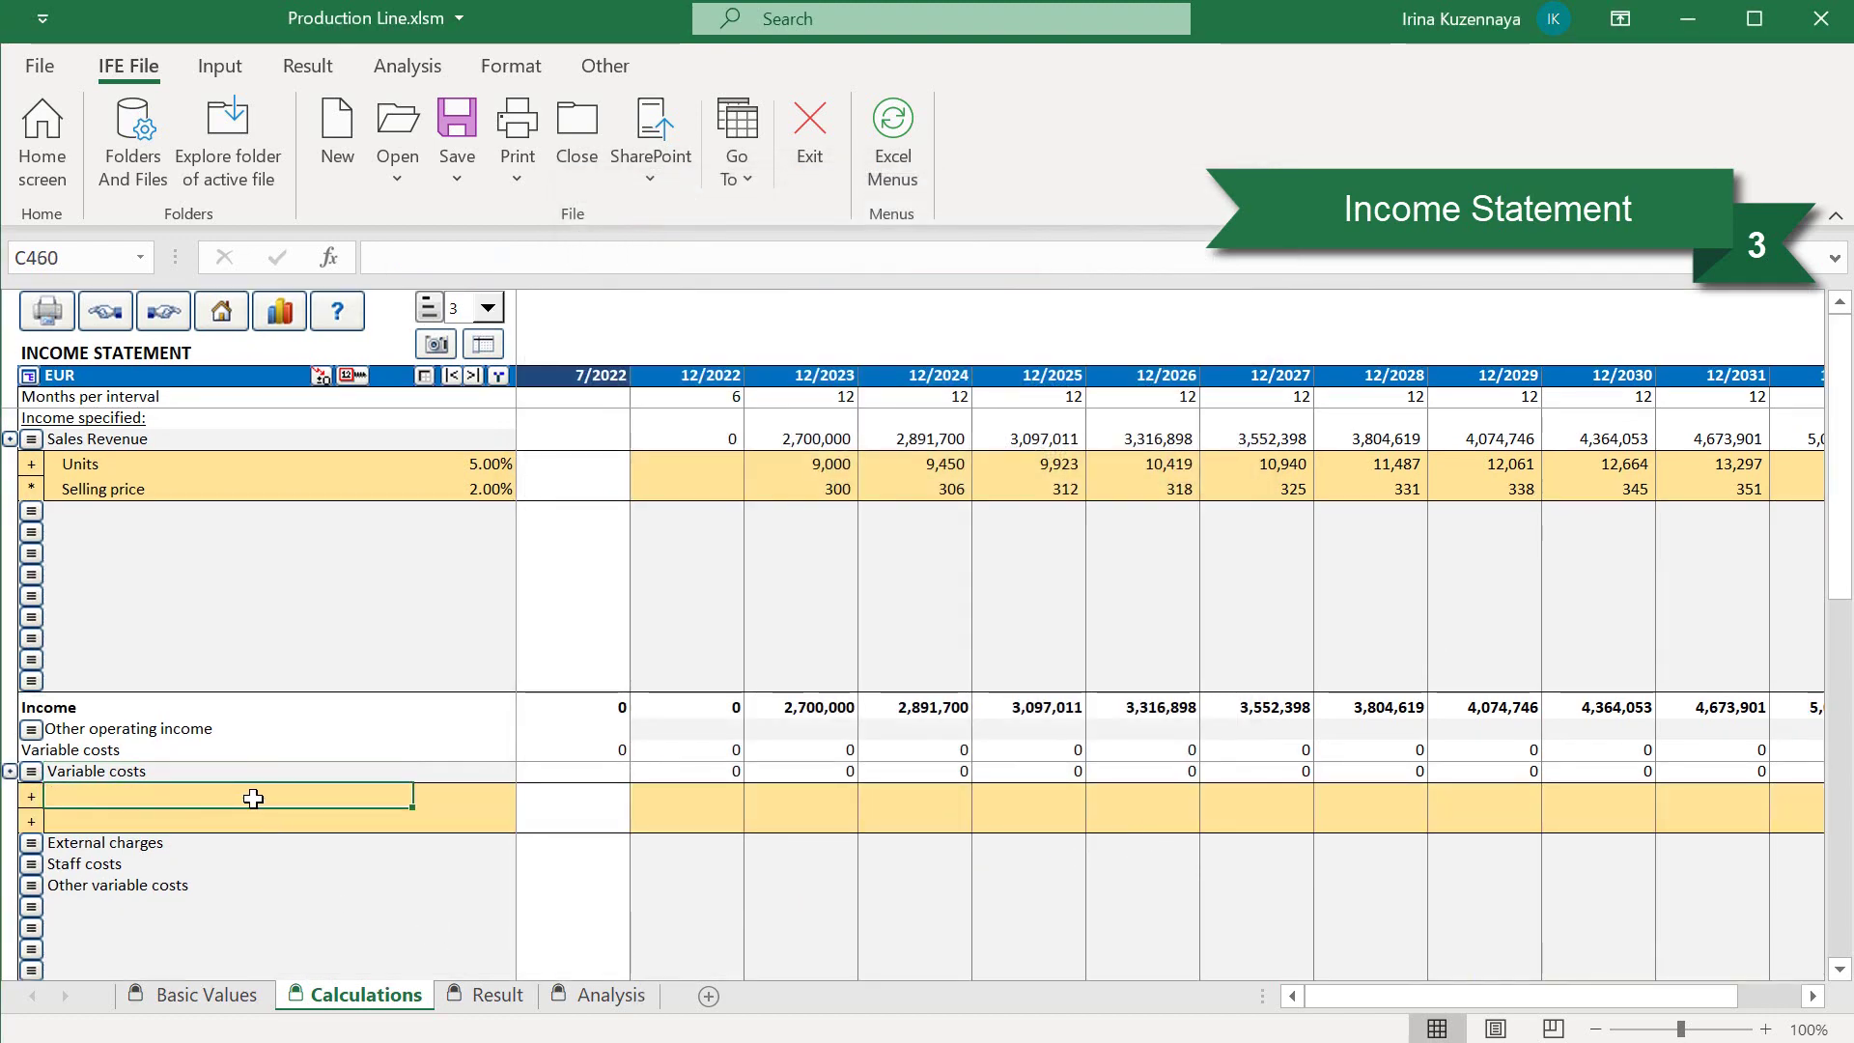
pyautogui.write('Units')
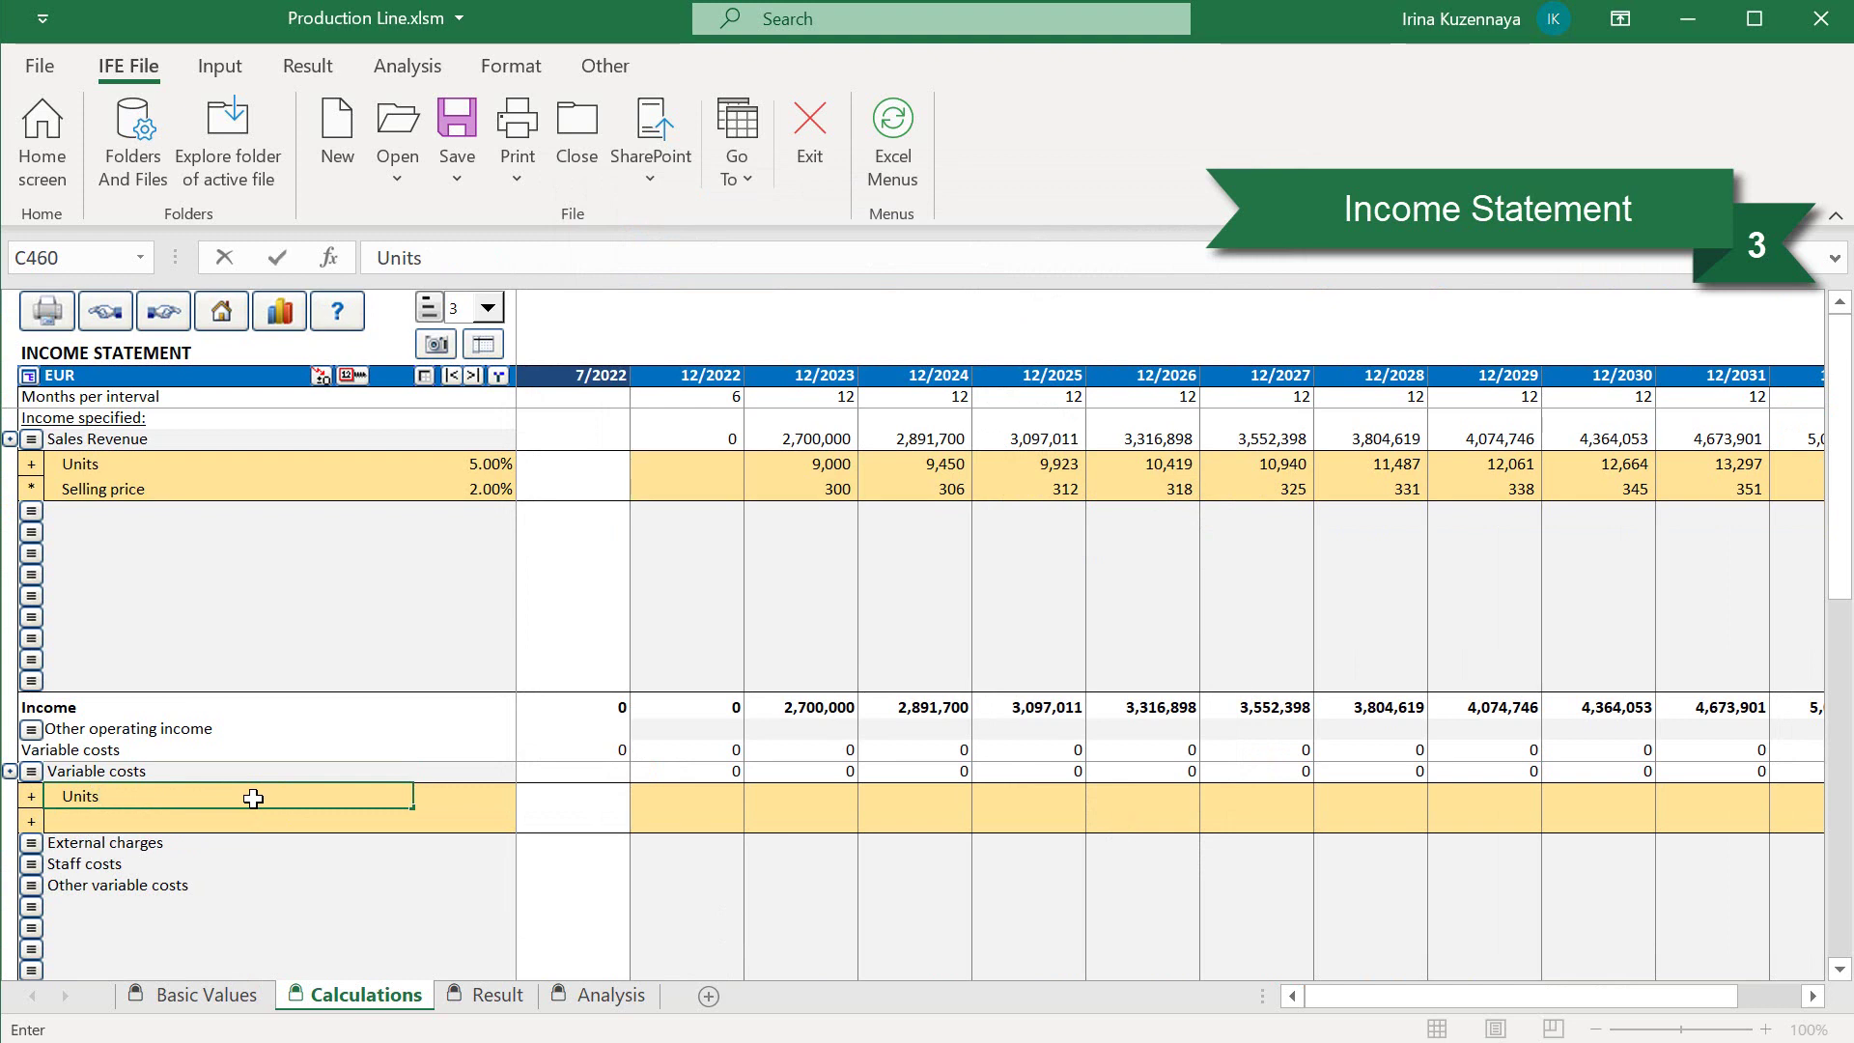
pyautogui.press('Return')
pyautogui.write('Cost')
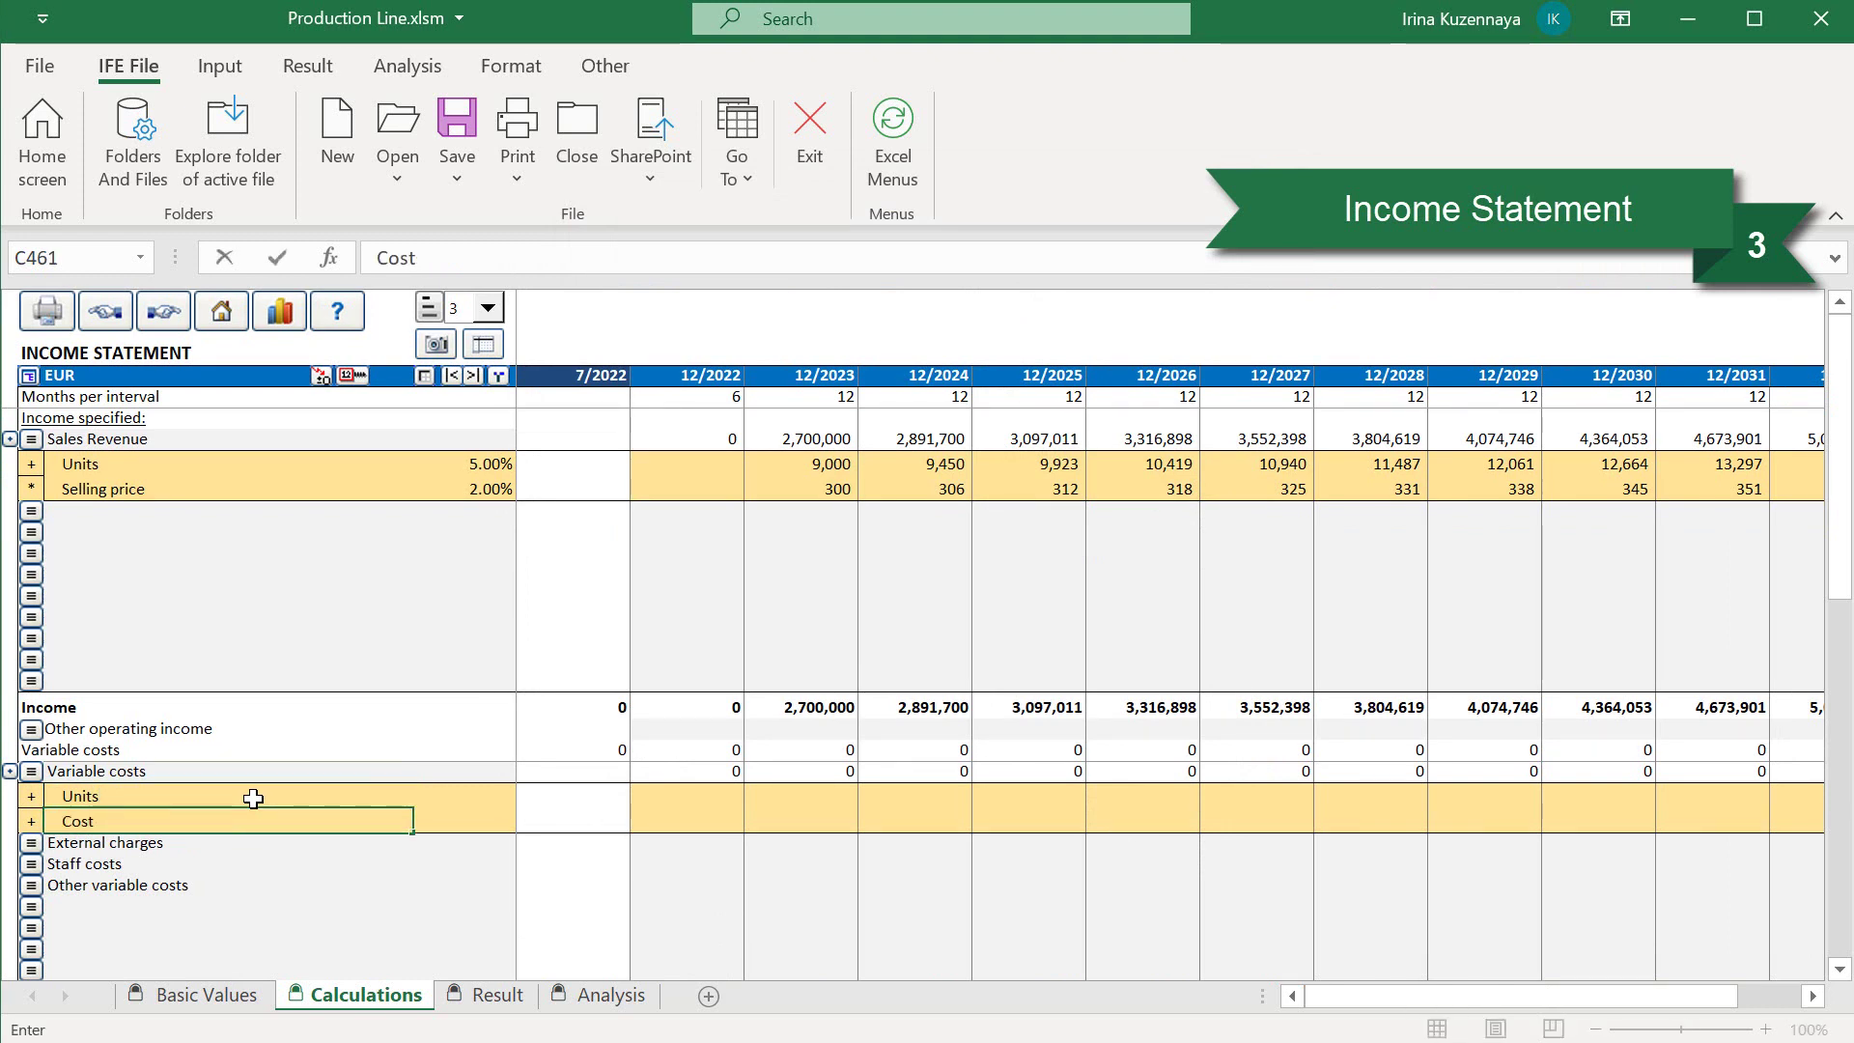
pyautogui.write('s per unit')
pyautogui.press('Return')
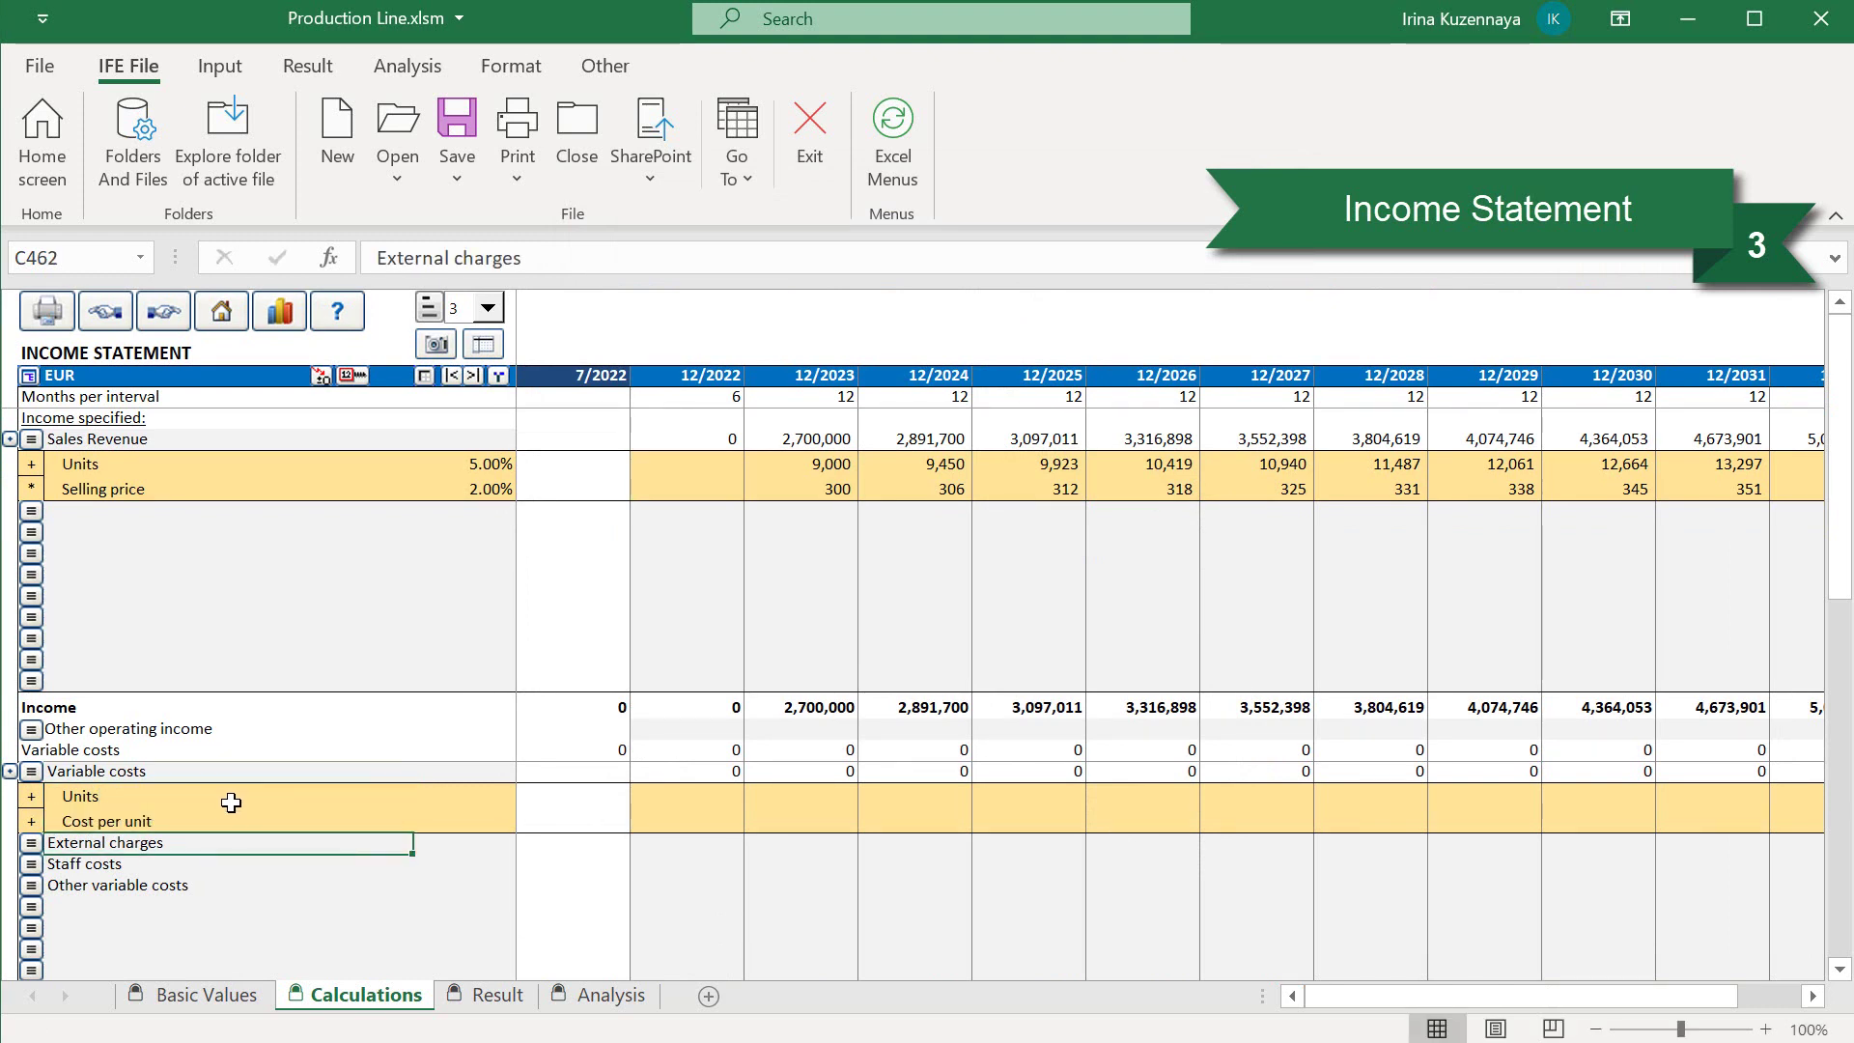
pyautogui.click(36, 818)
pyautogui.click(57, 820)
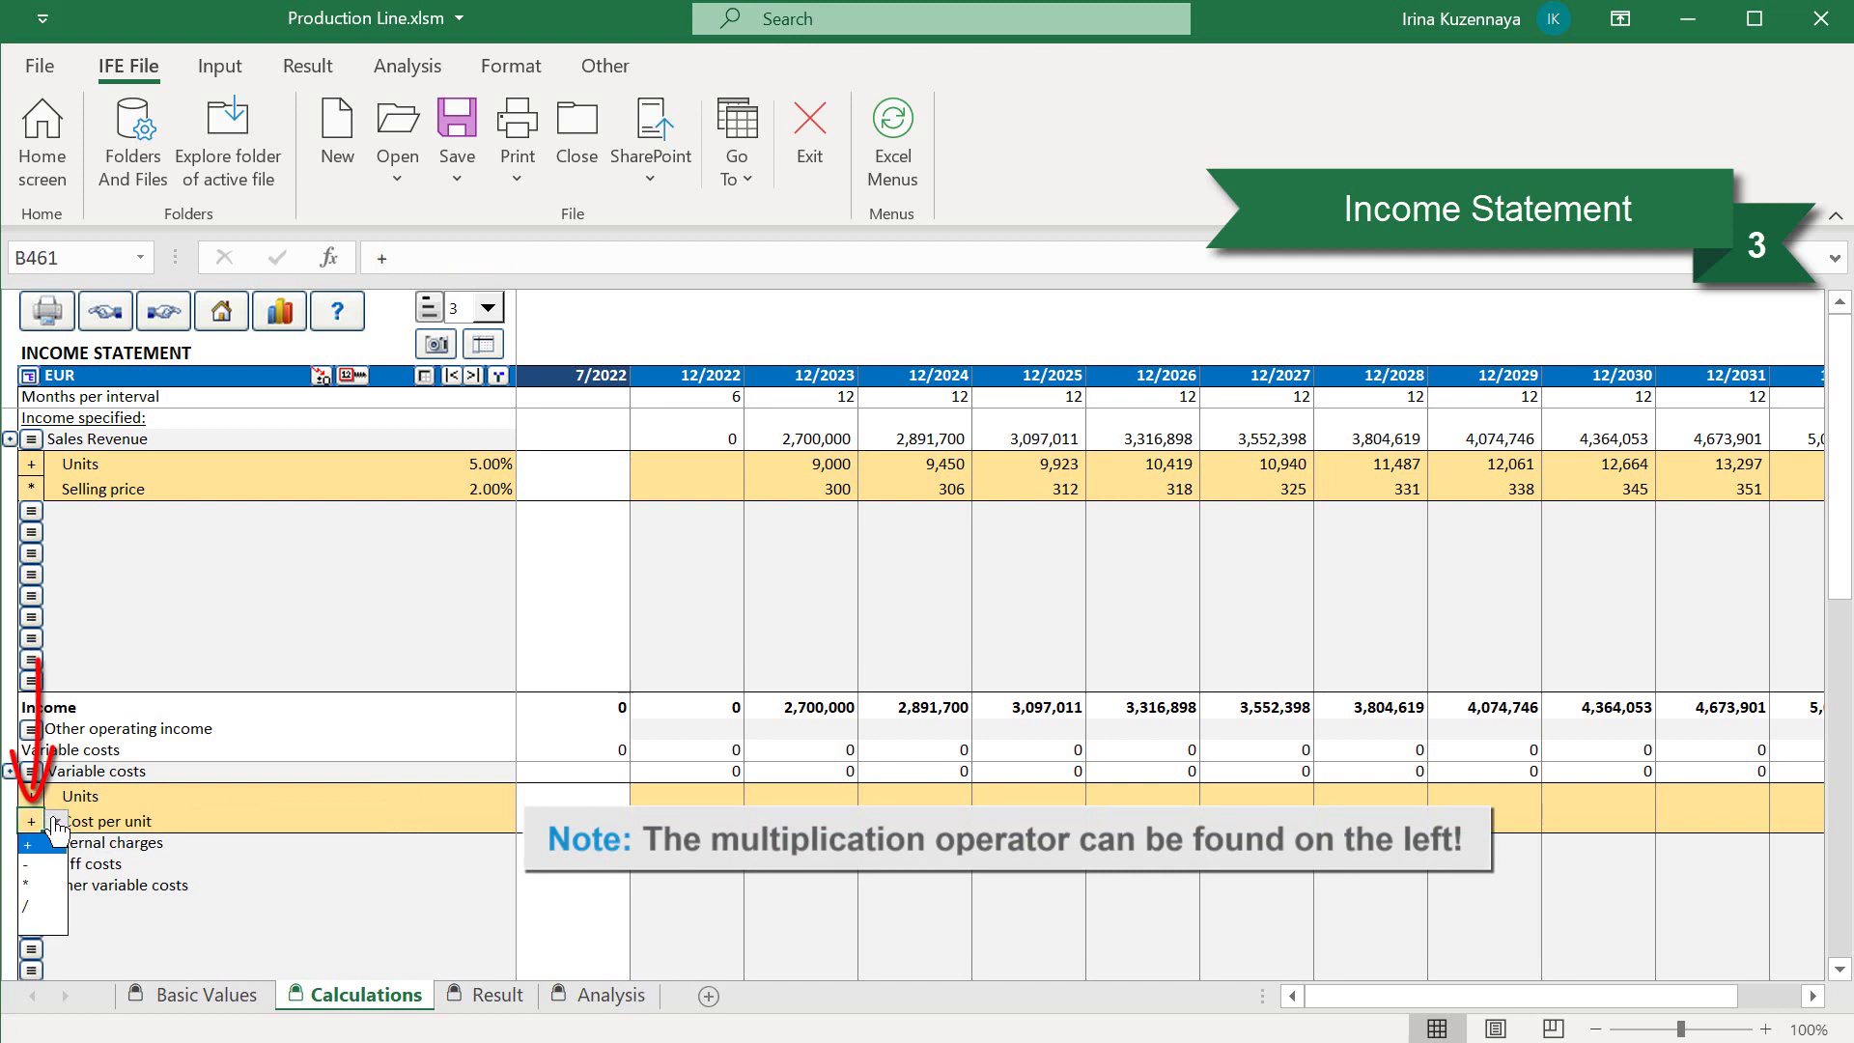
pyautogui.click(48, 885)
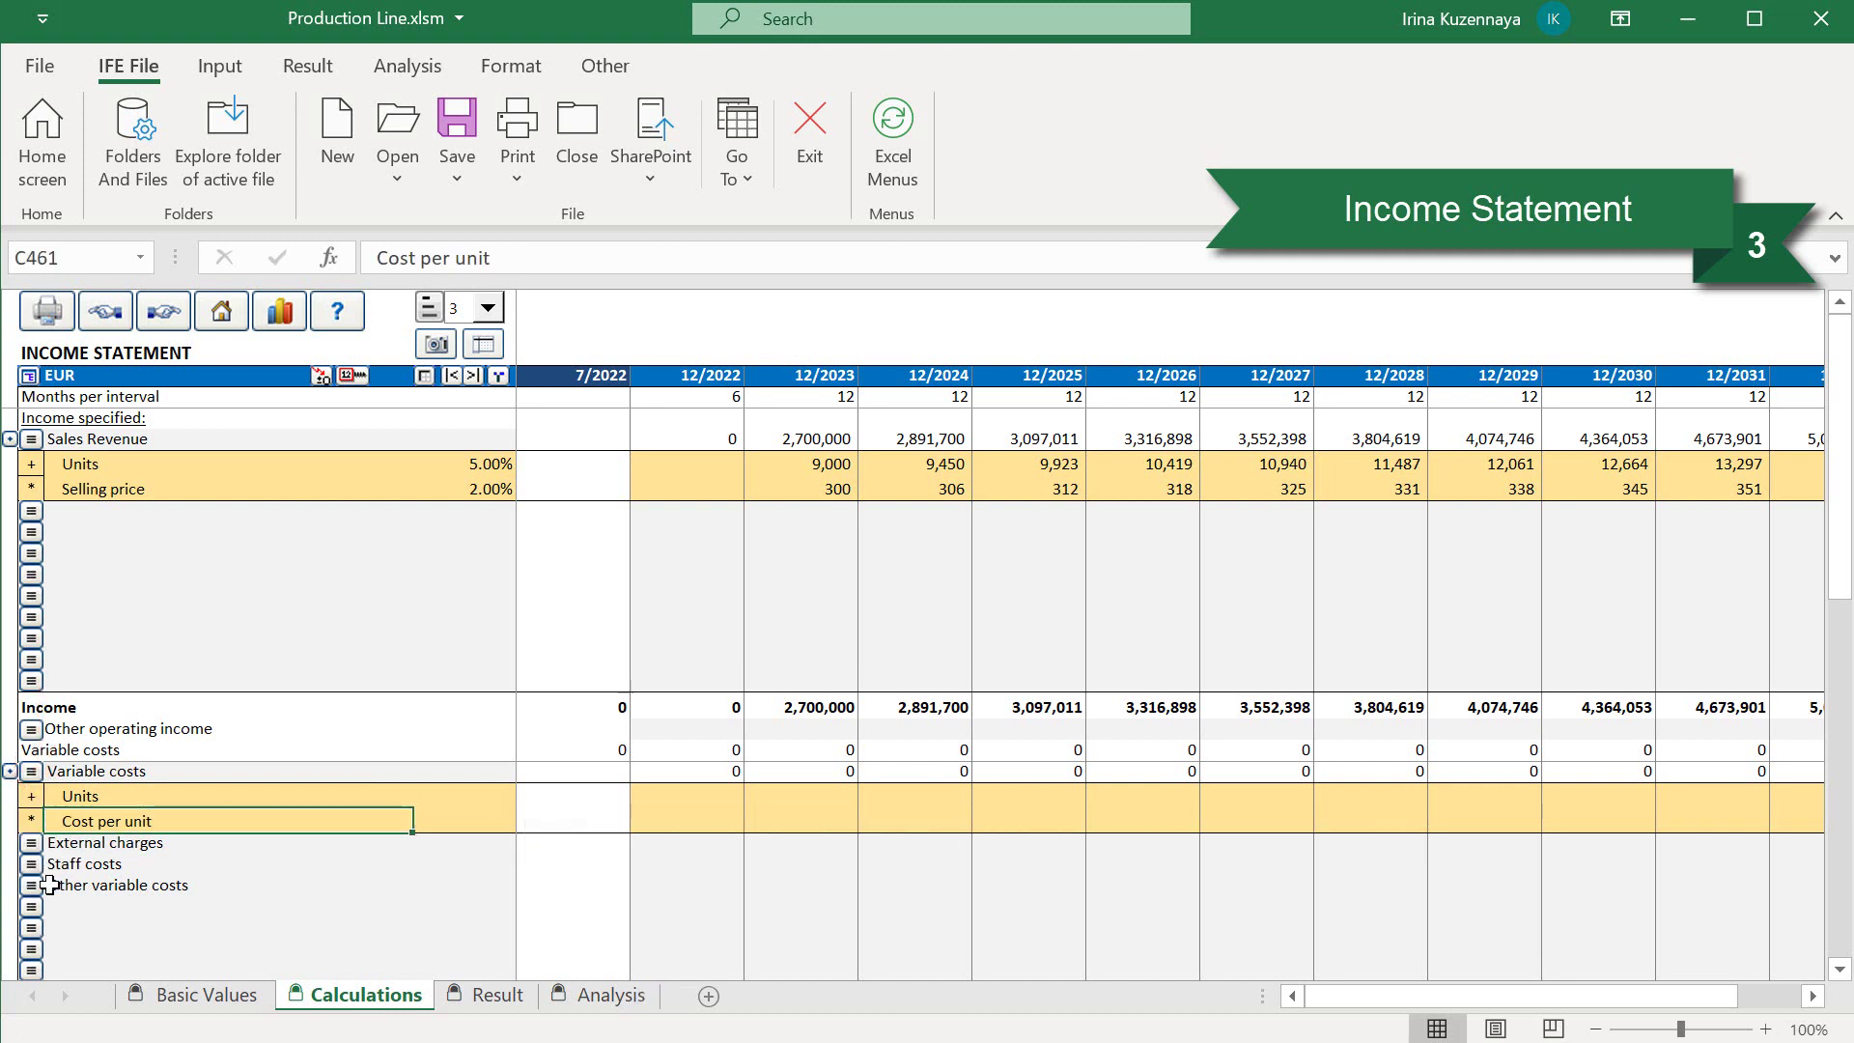
pyautogui.click(769, 791)
# - Link variable-cost Units to sales Units with =I444 and copy the formula across all years
pyautogui.write('=')
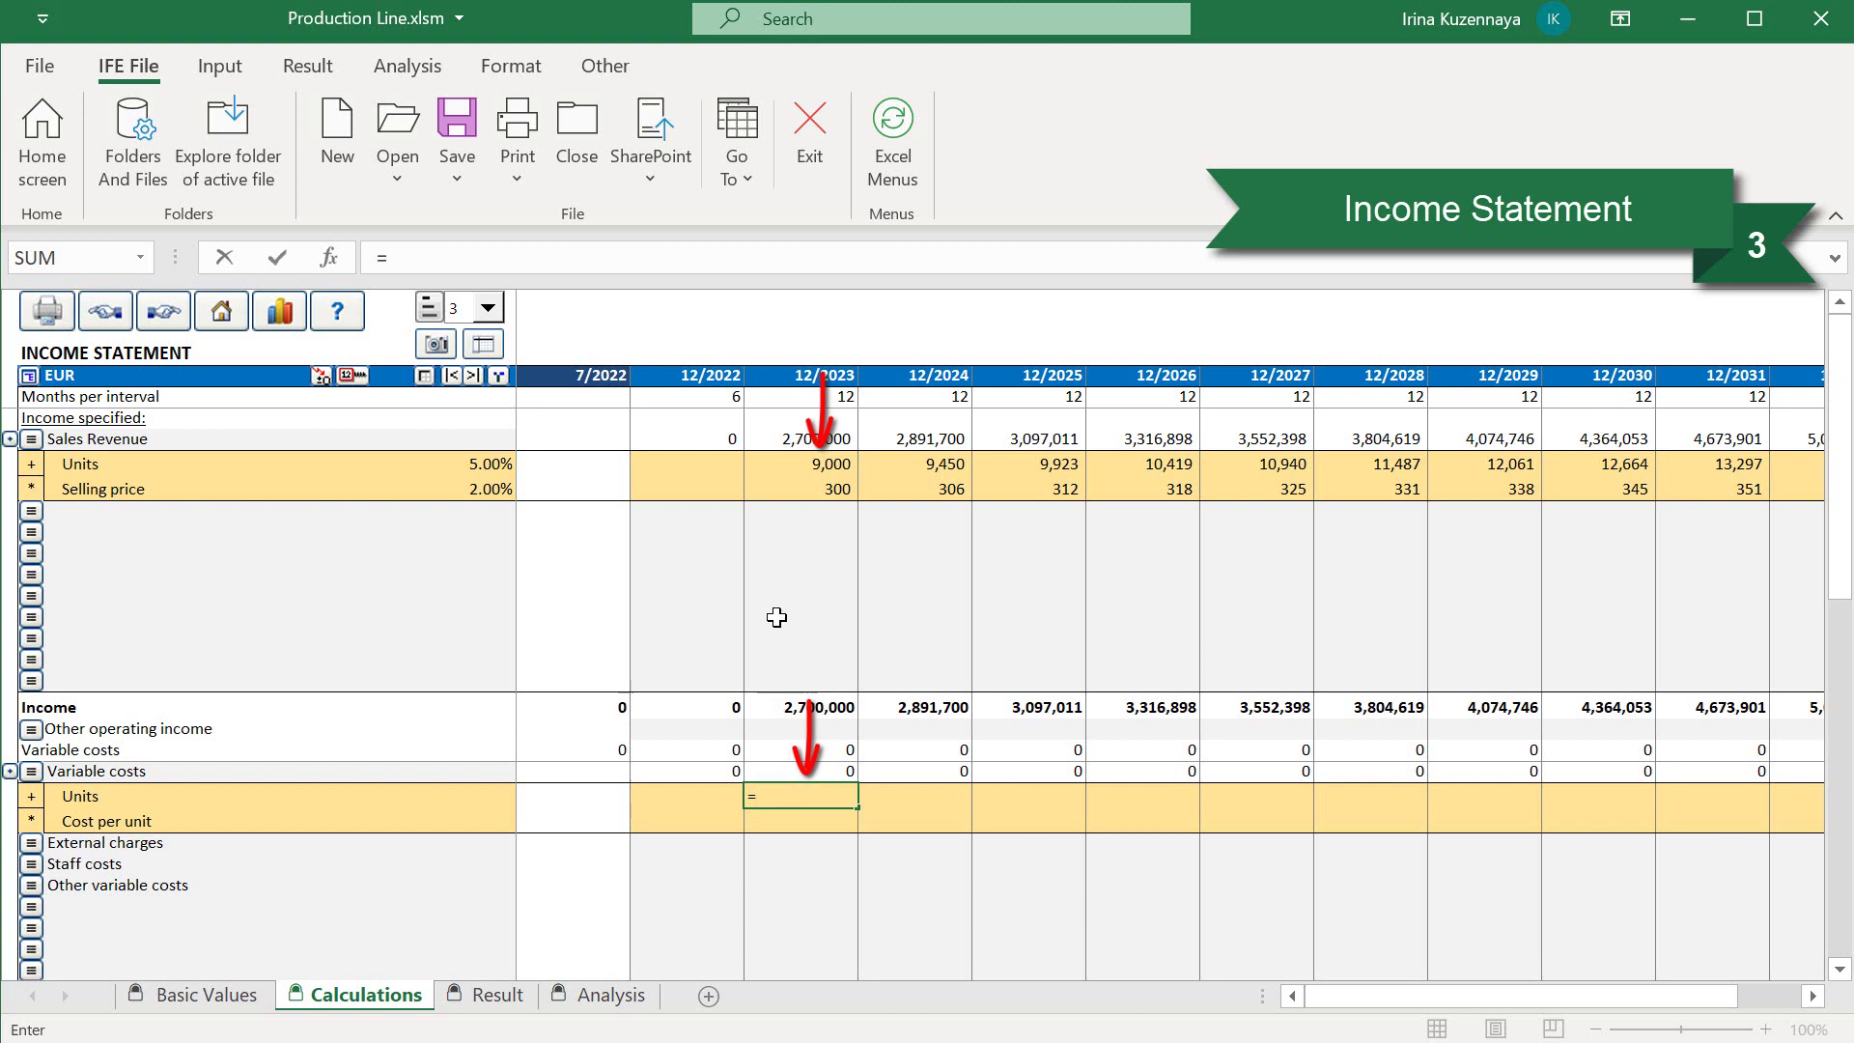
pyautogui.click(780, 455)
pyautogui.press('Return')
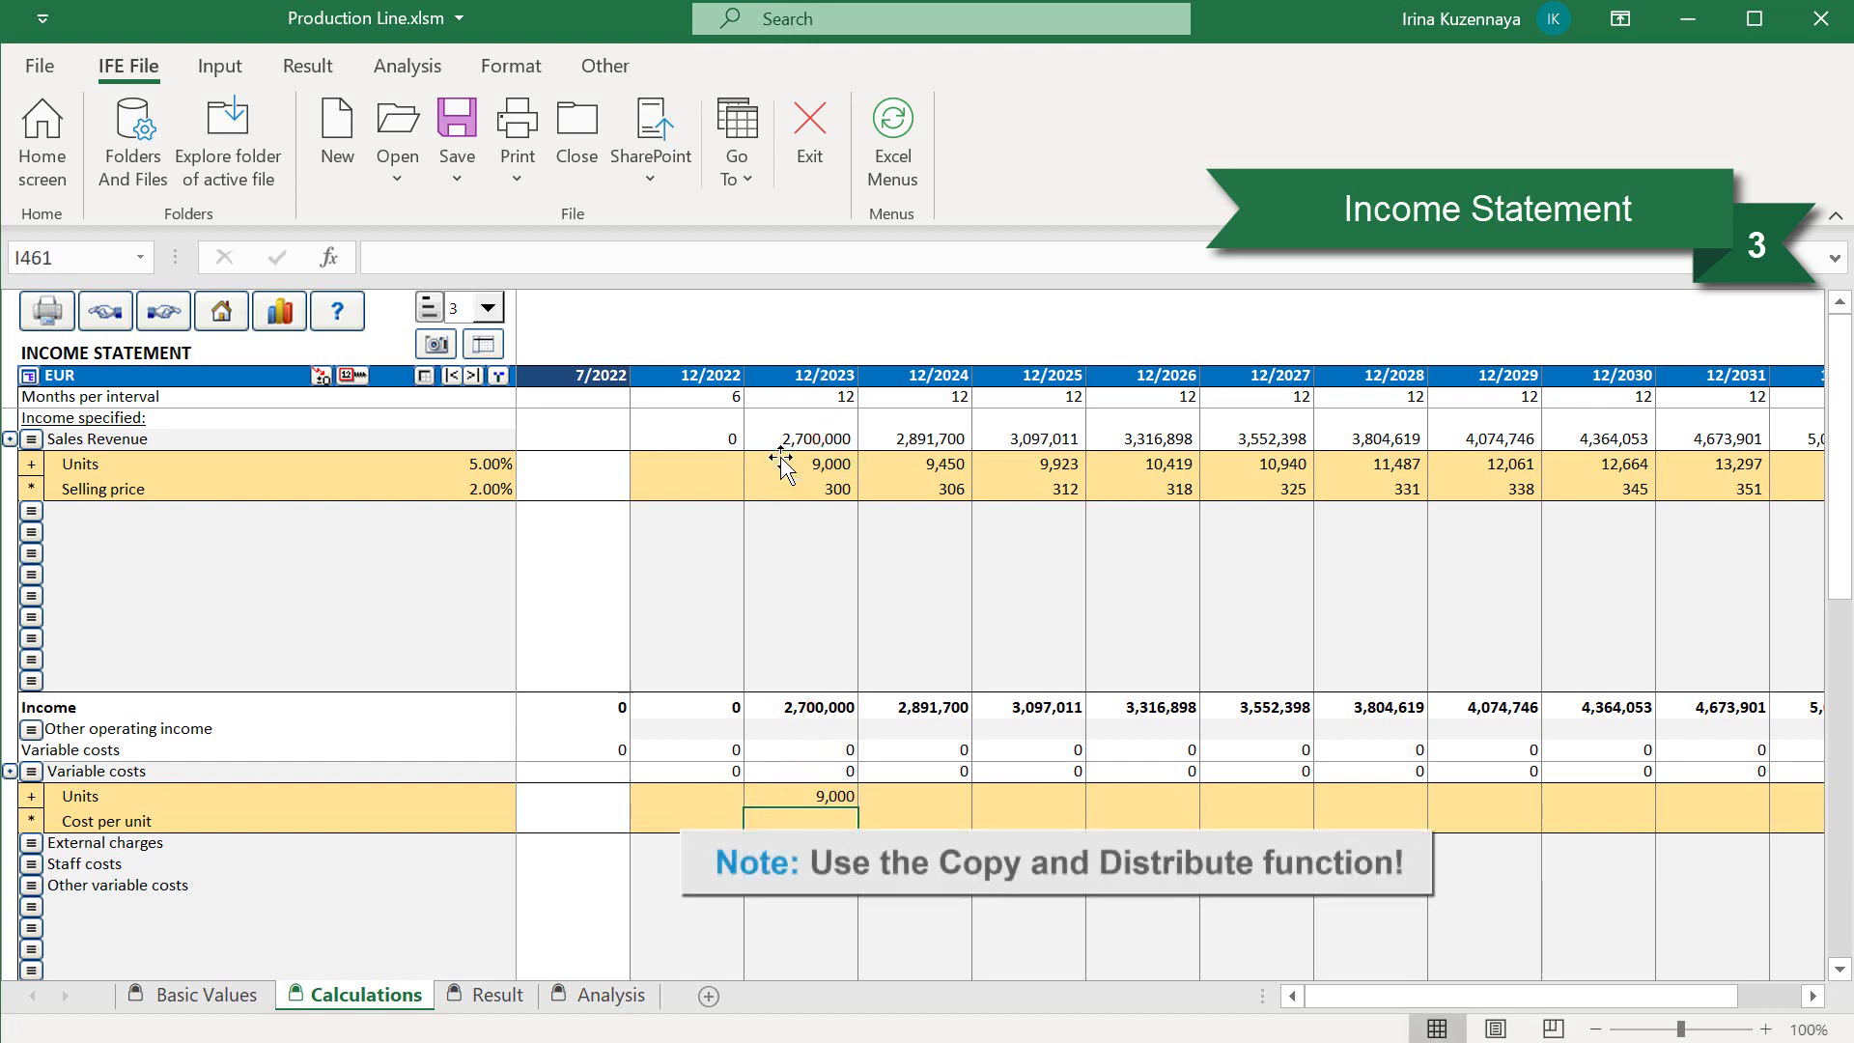
pyautogui.click(798, 795)
pyautogui.click(350, 374)
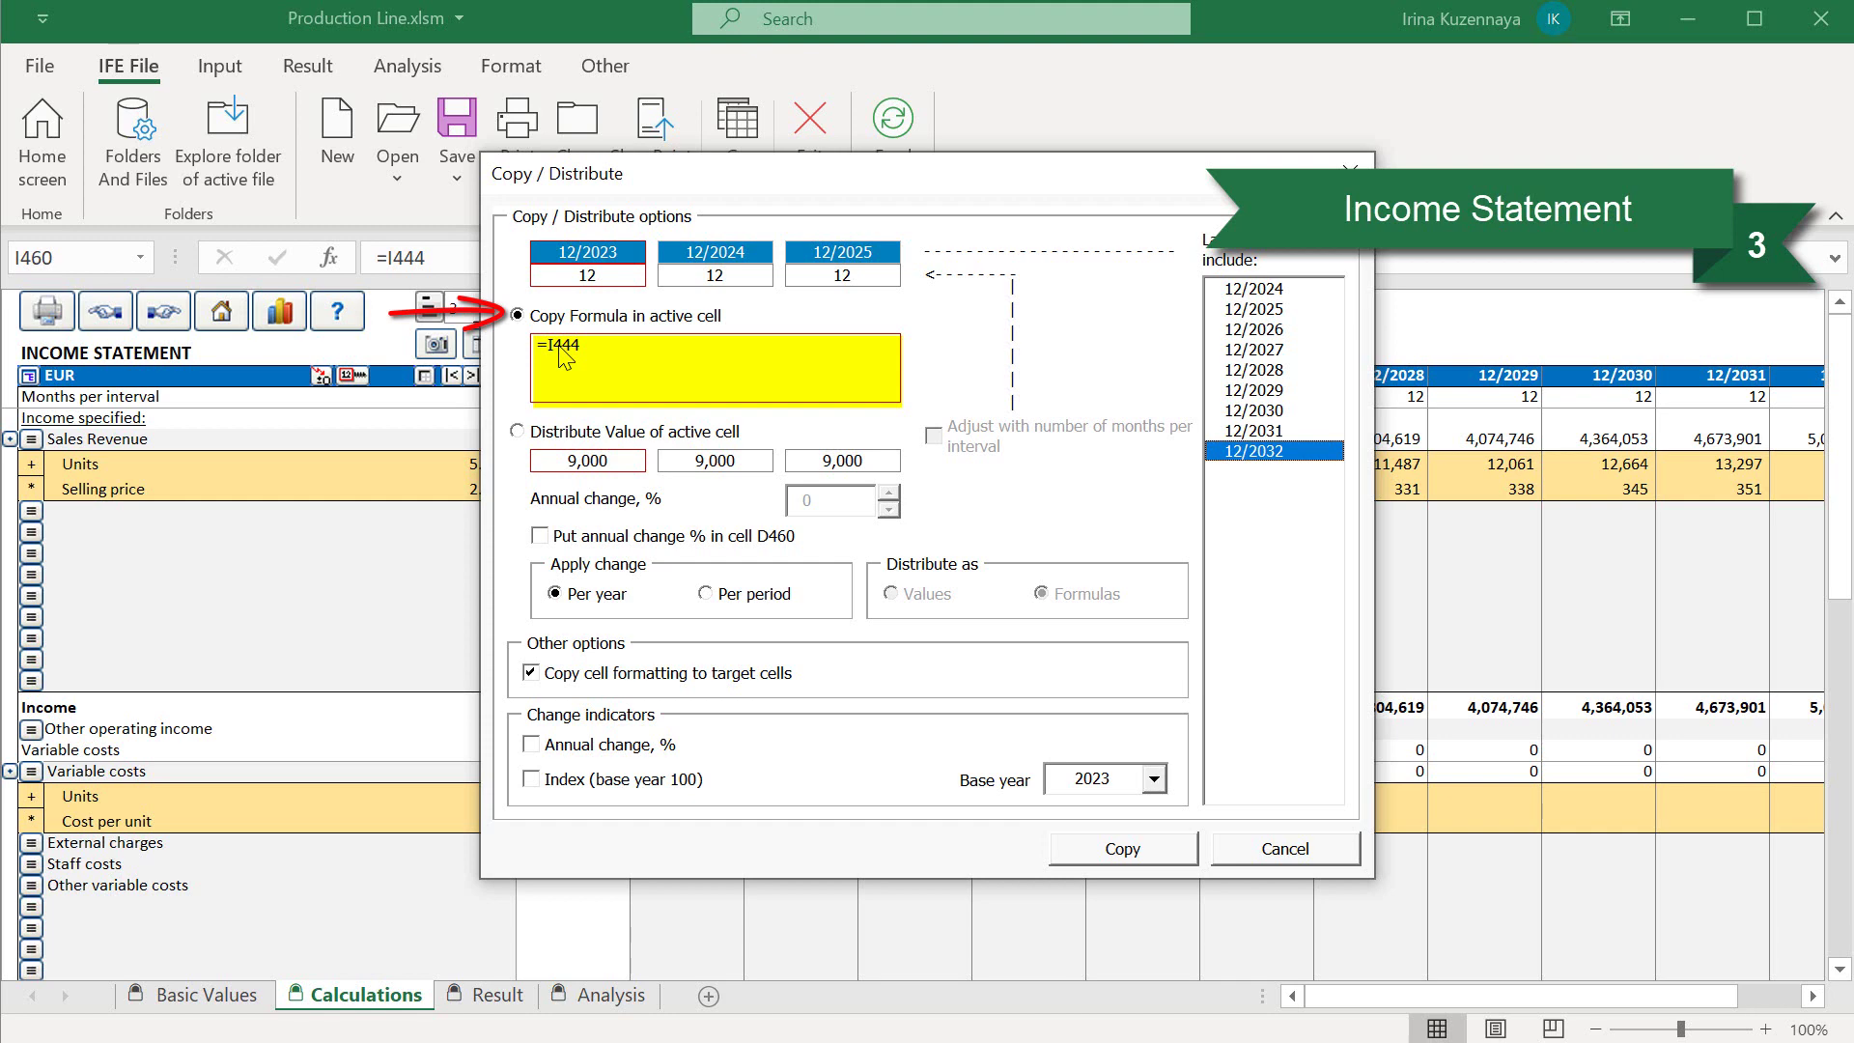
pyautogui.click(1118, 851)
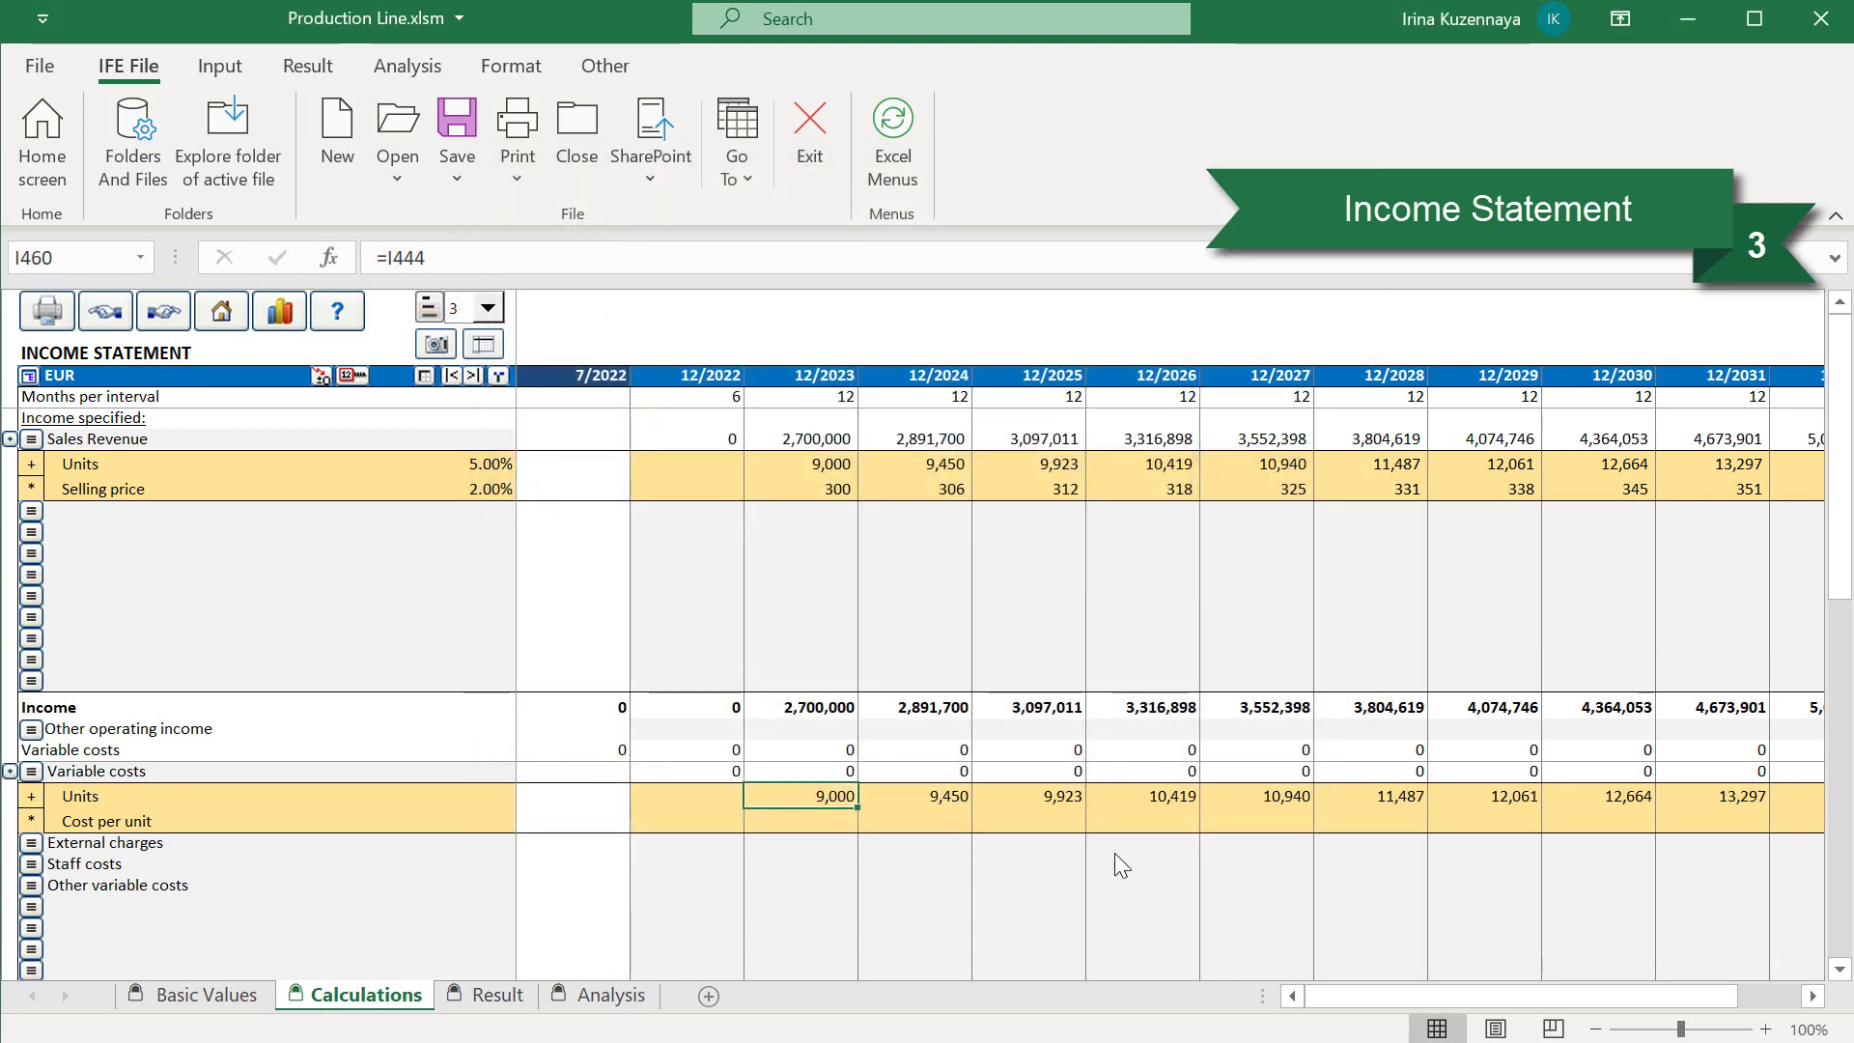
# - Enter a cost per unit of -210 for 12/2023
pyautogui.click(831, 821)
pyautogui.write('-210')
pyautogui.press('Return')
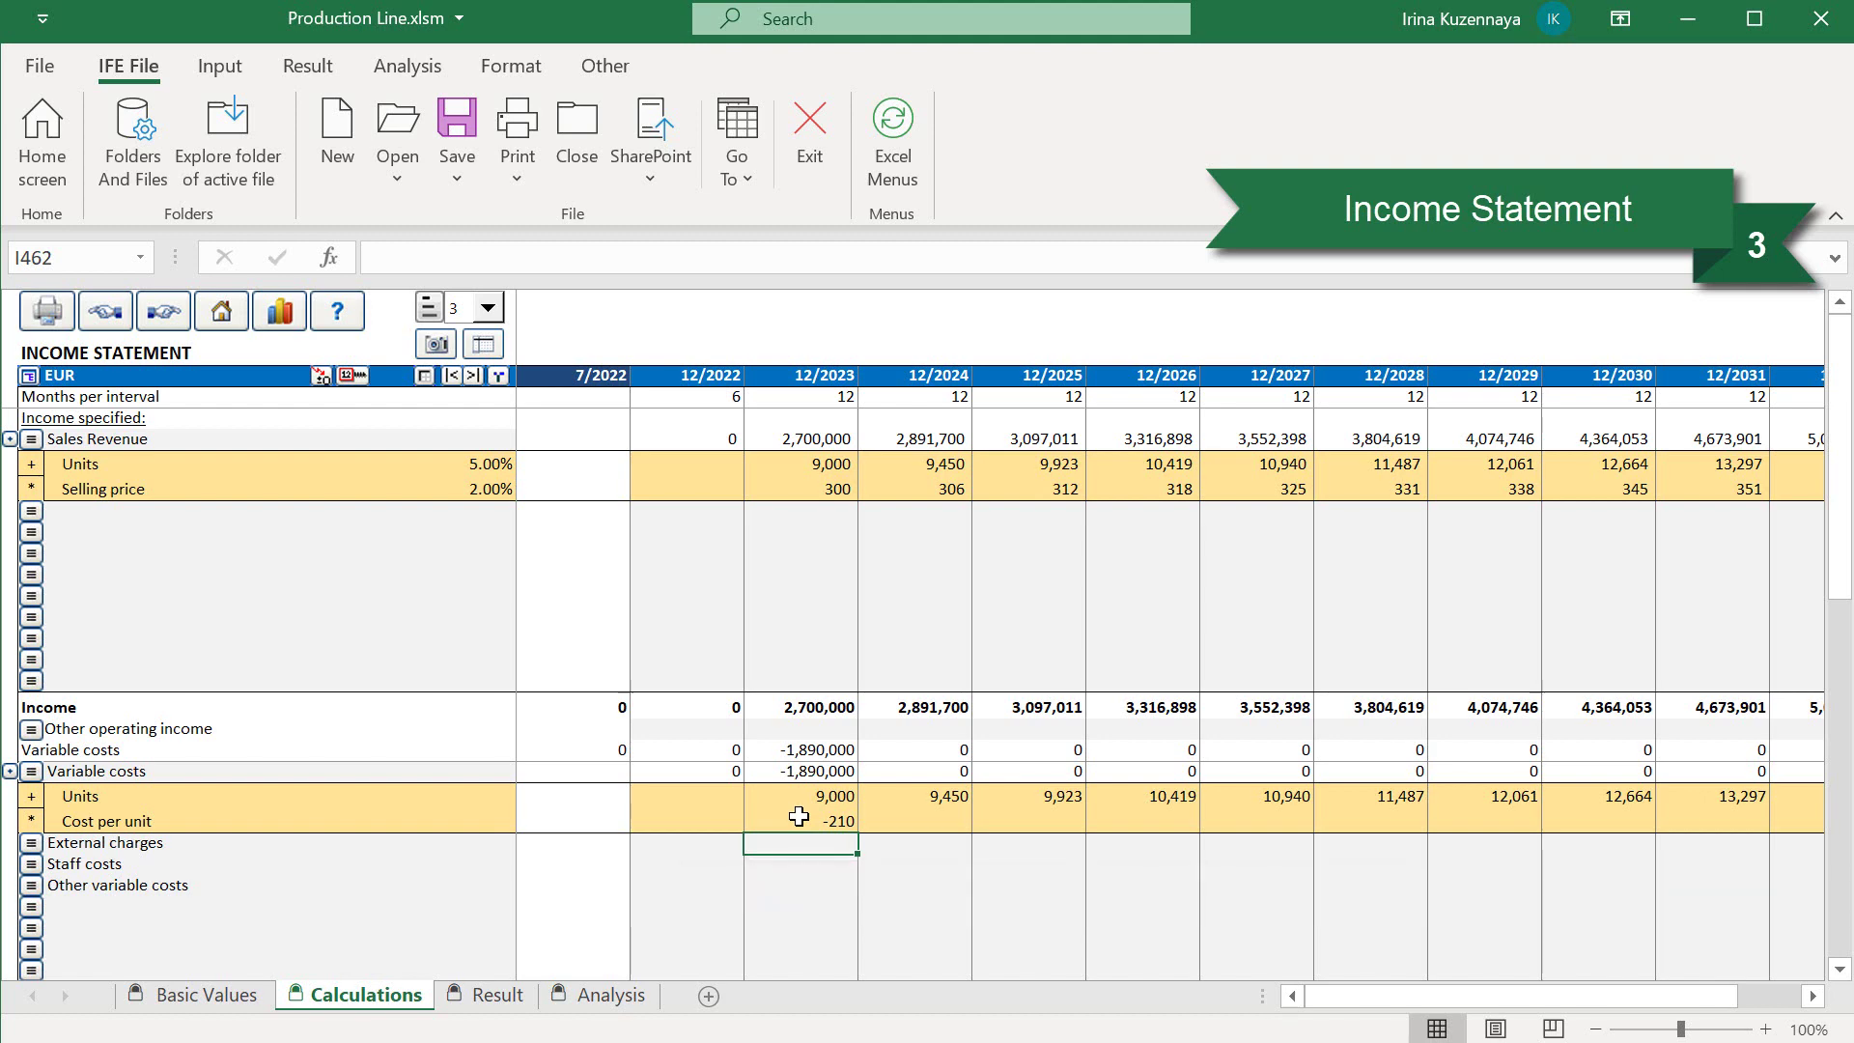
pyautogui.click(799, 817)
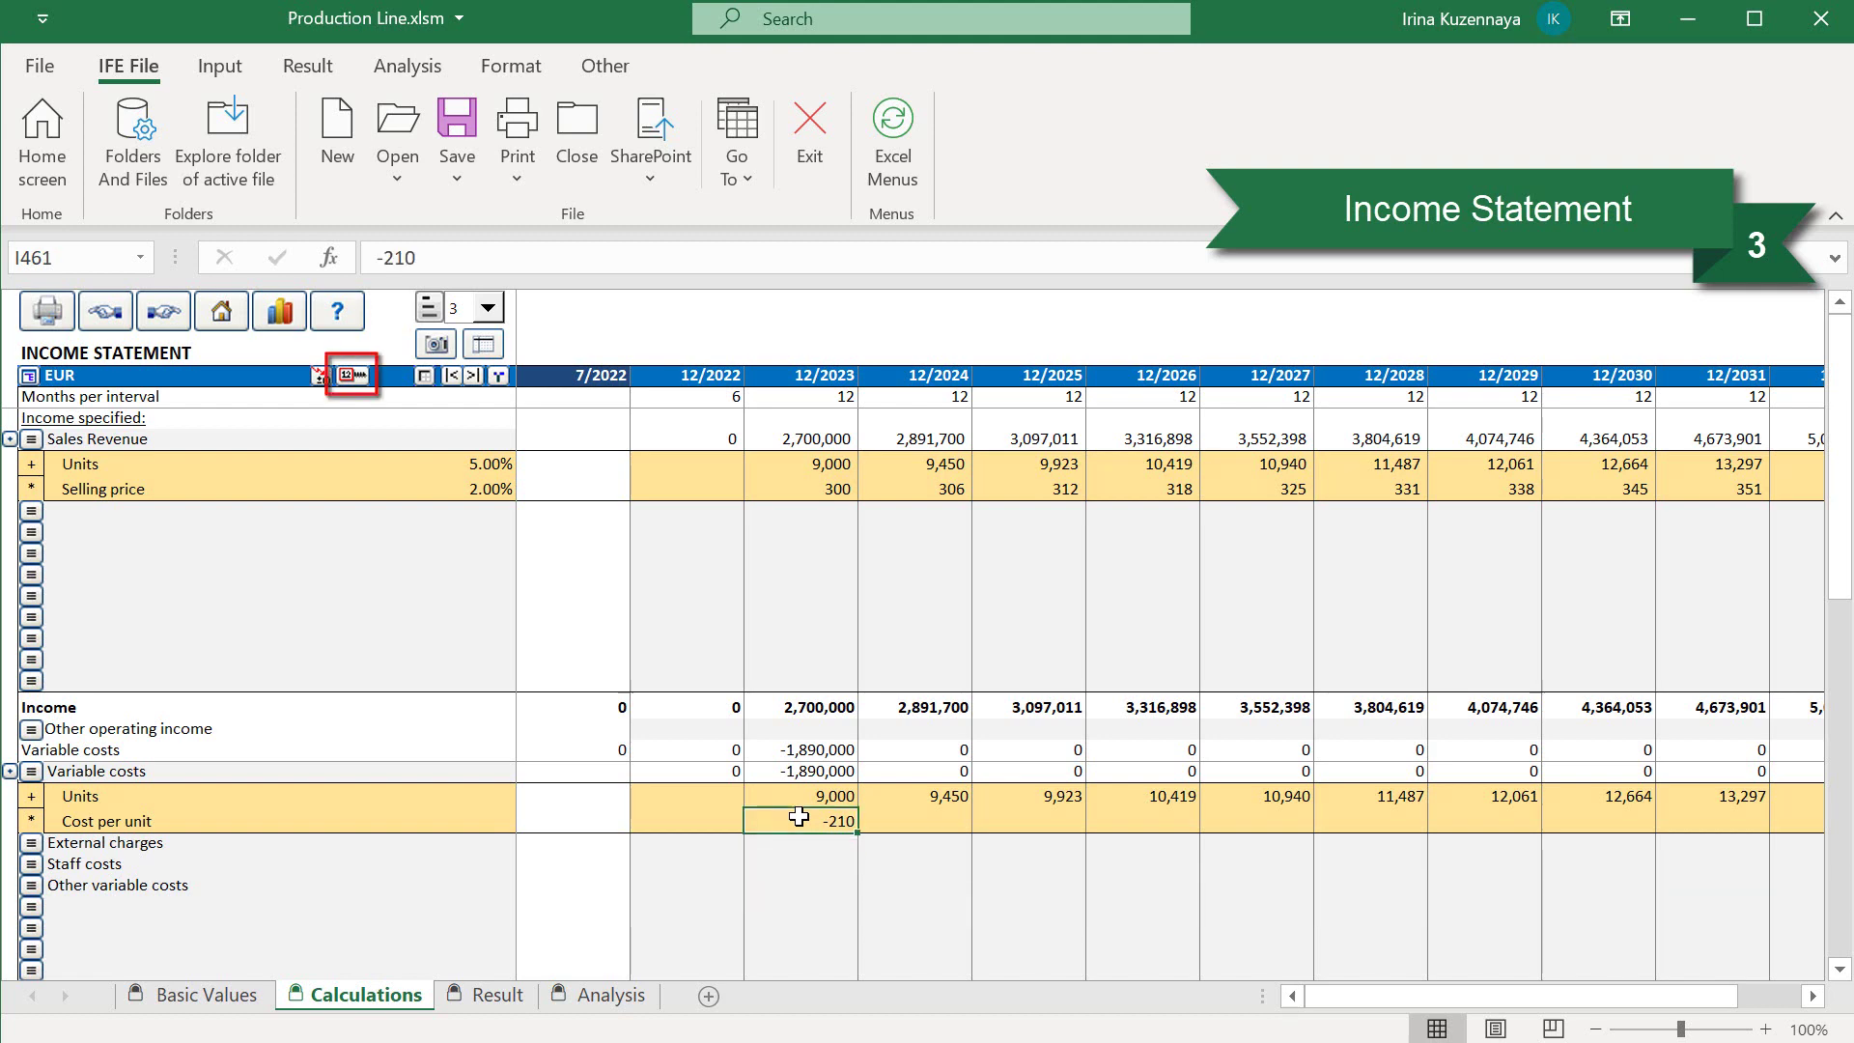
# - Distribute cost per unit at 2% annual change, storing the rate in cell D461
pyautogui.click(348, 377)
pyautogui.click(888, 492)
pyautogui.click(888, 492)
pyautogui.click(887, 493)
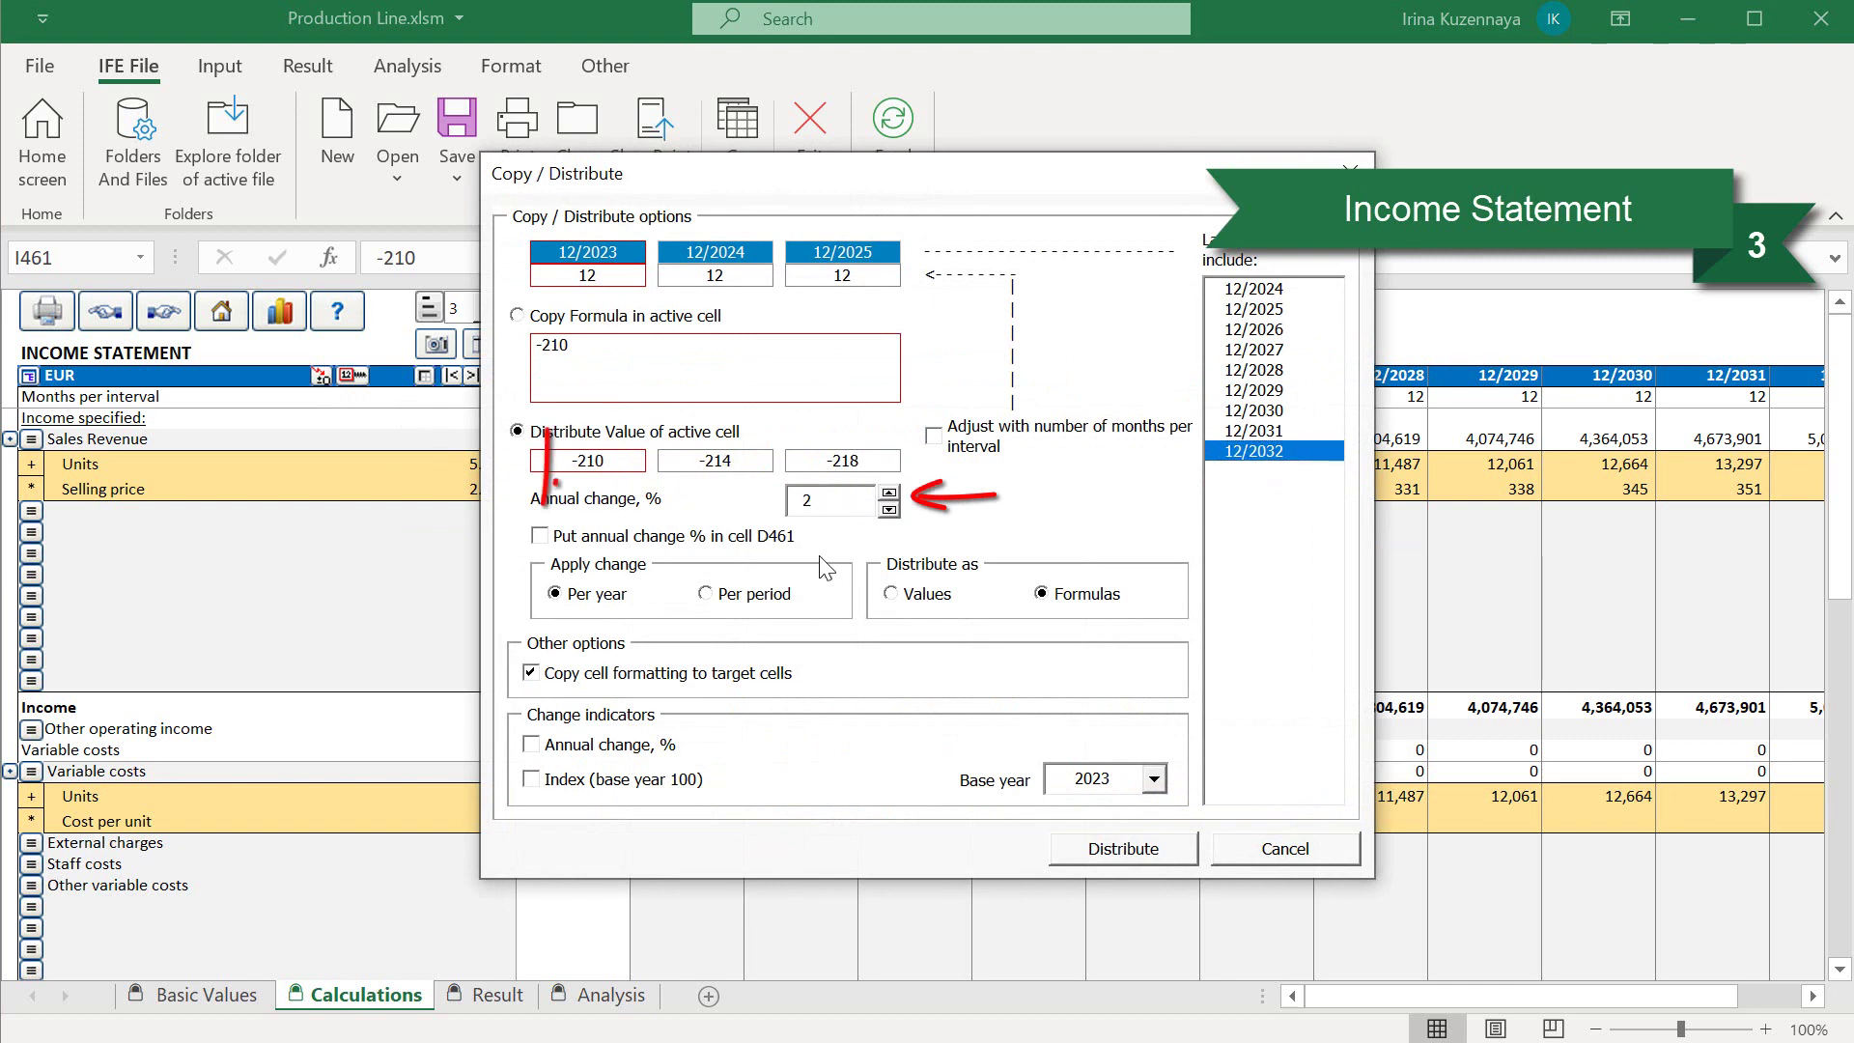
pyautogui.click(542, 537)
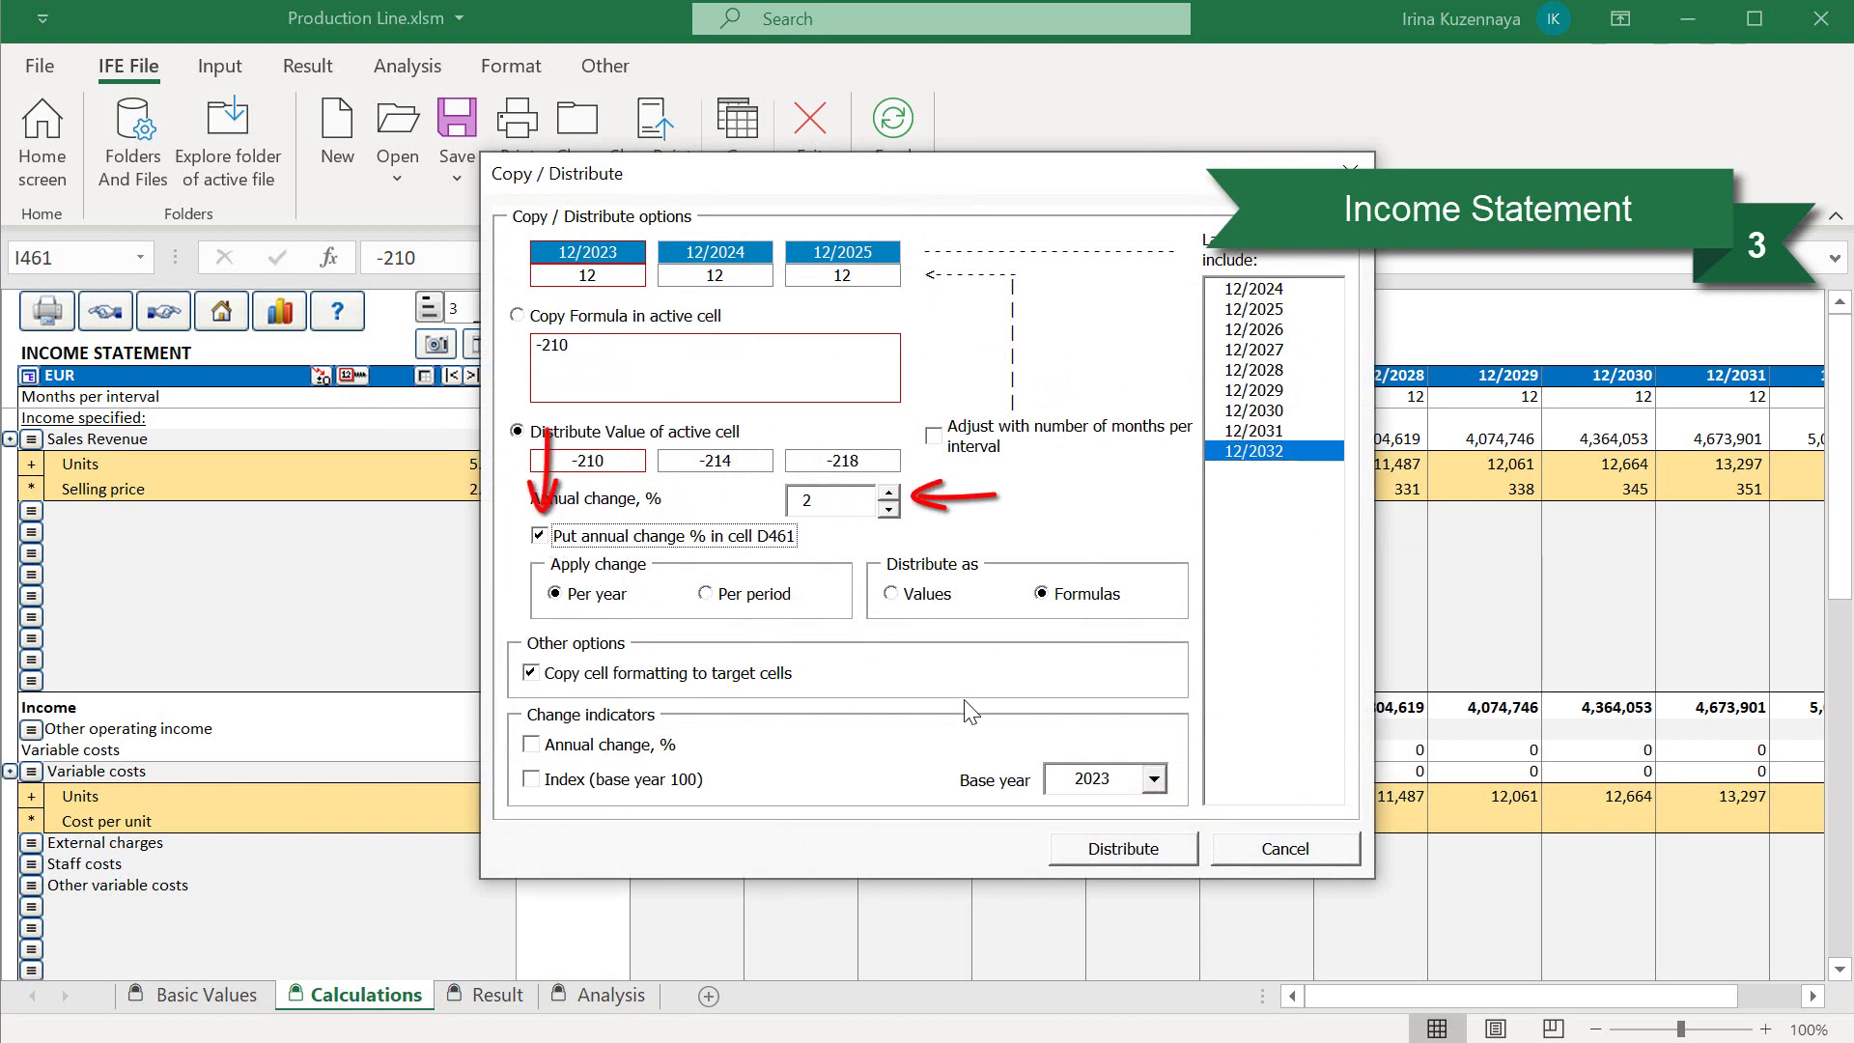
pyautogui.click(1092, 849)
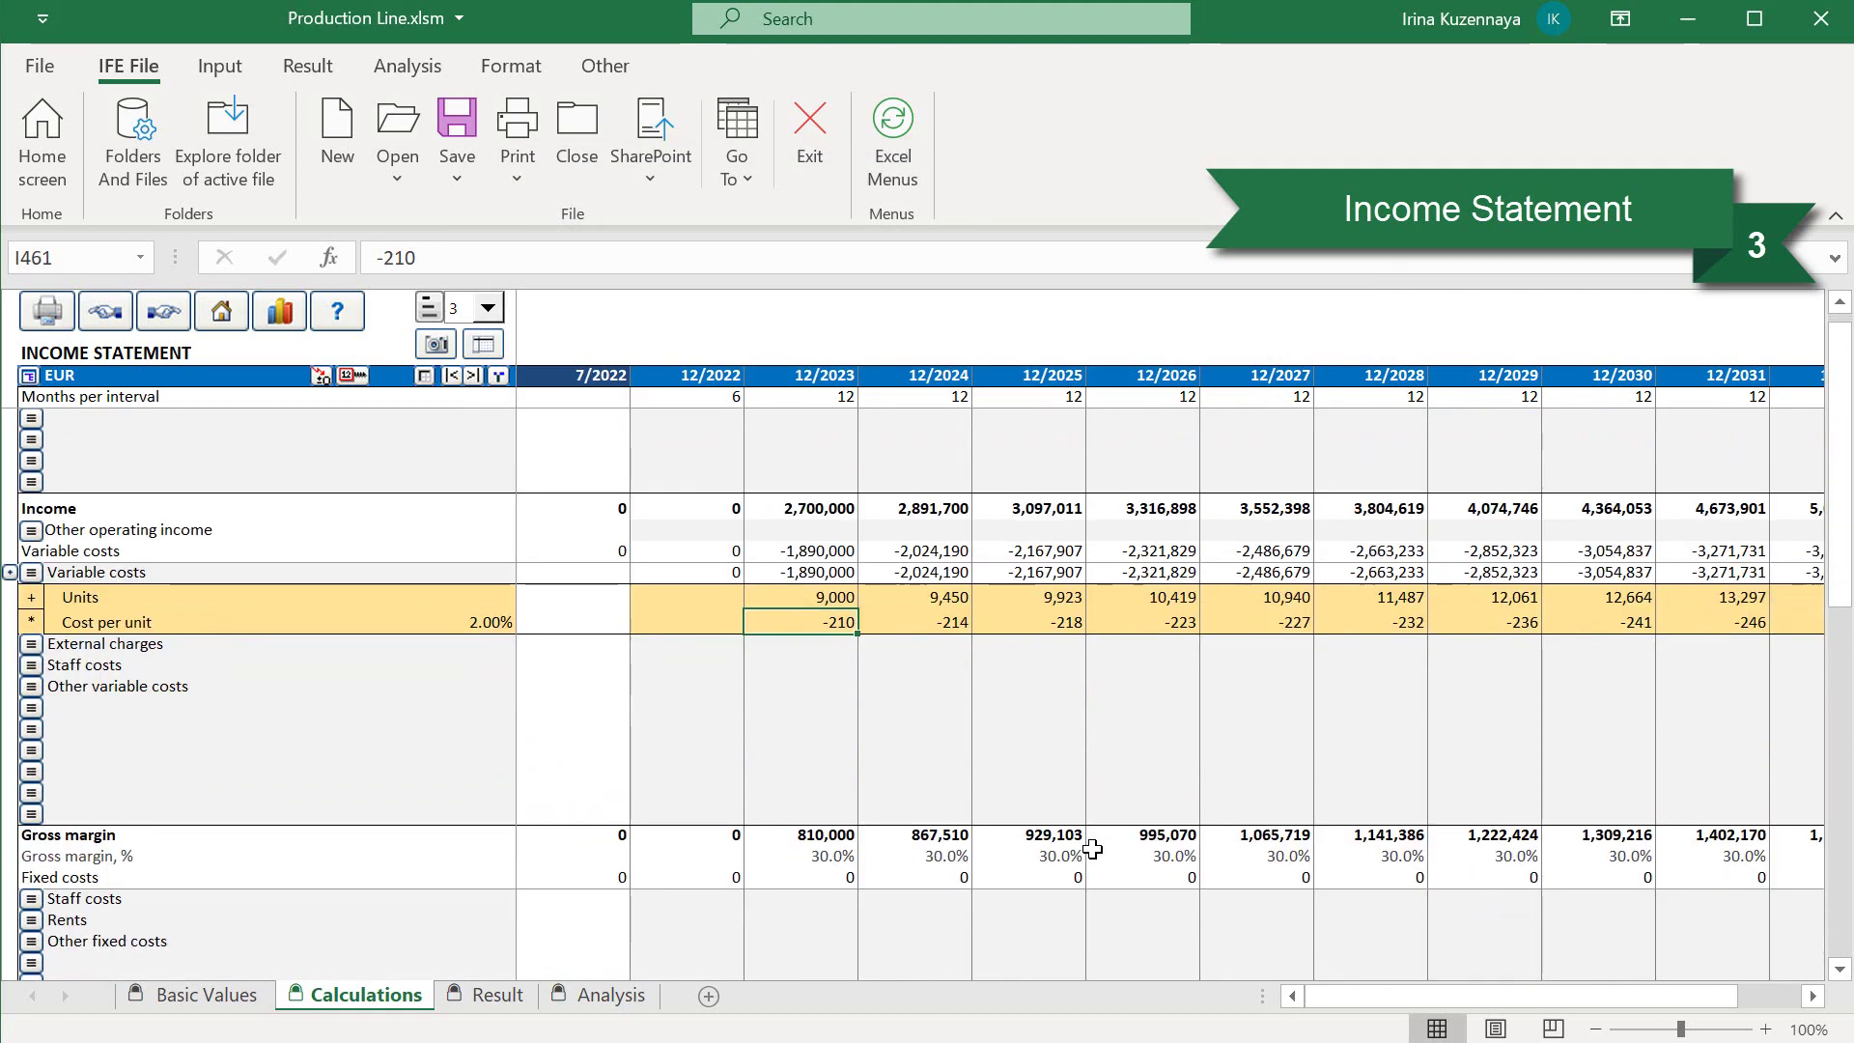
# - Enter other fixed costs of -300,000 for 12/2023
pyautogui.click(808, 878)
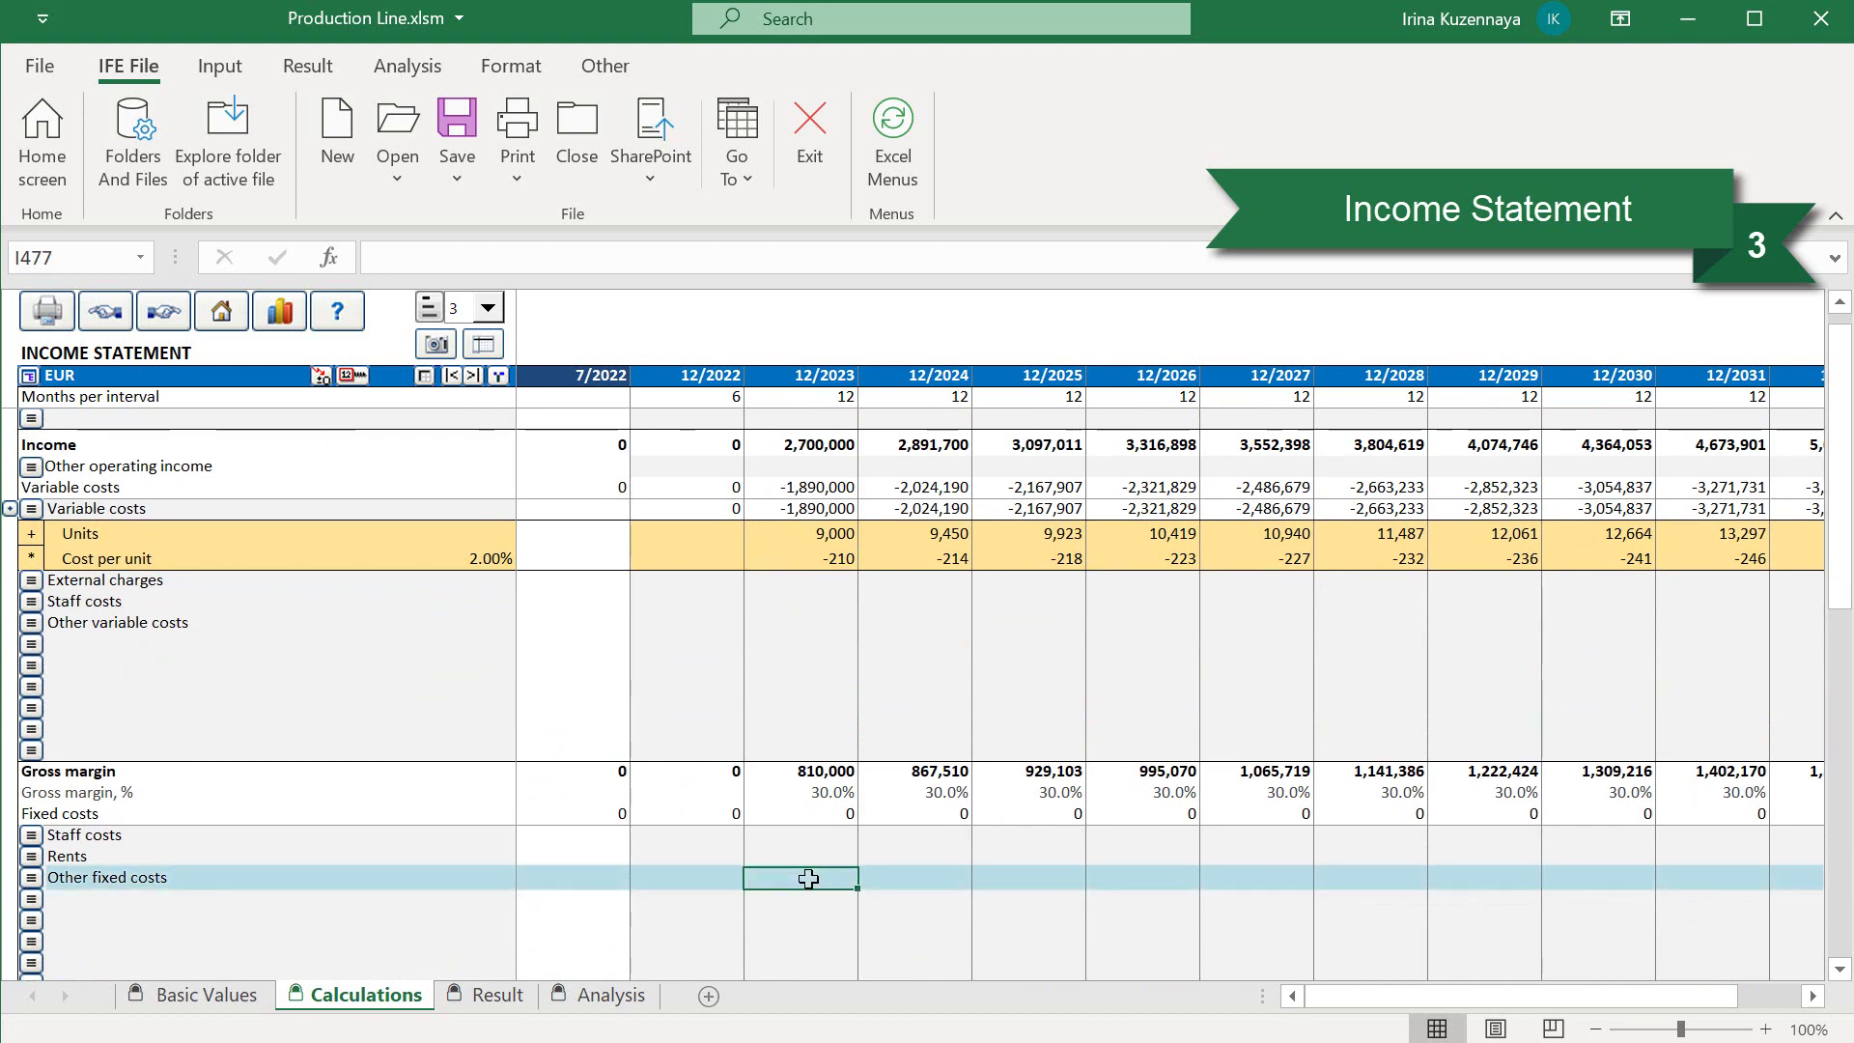
pyautogui.write('-')
pyautogui.write('300,000')
pyautogui.press('Return')
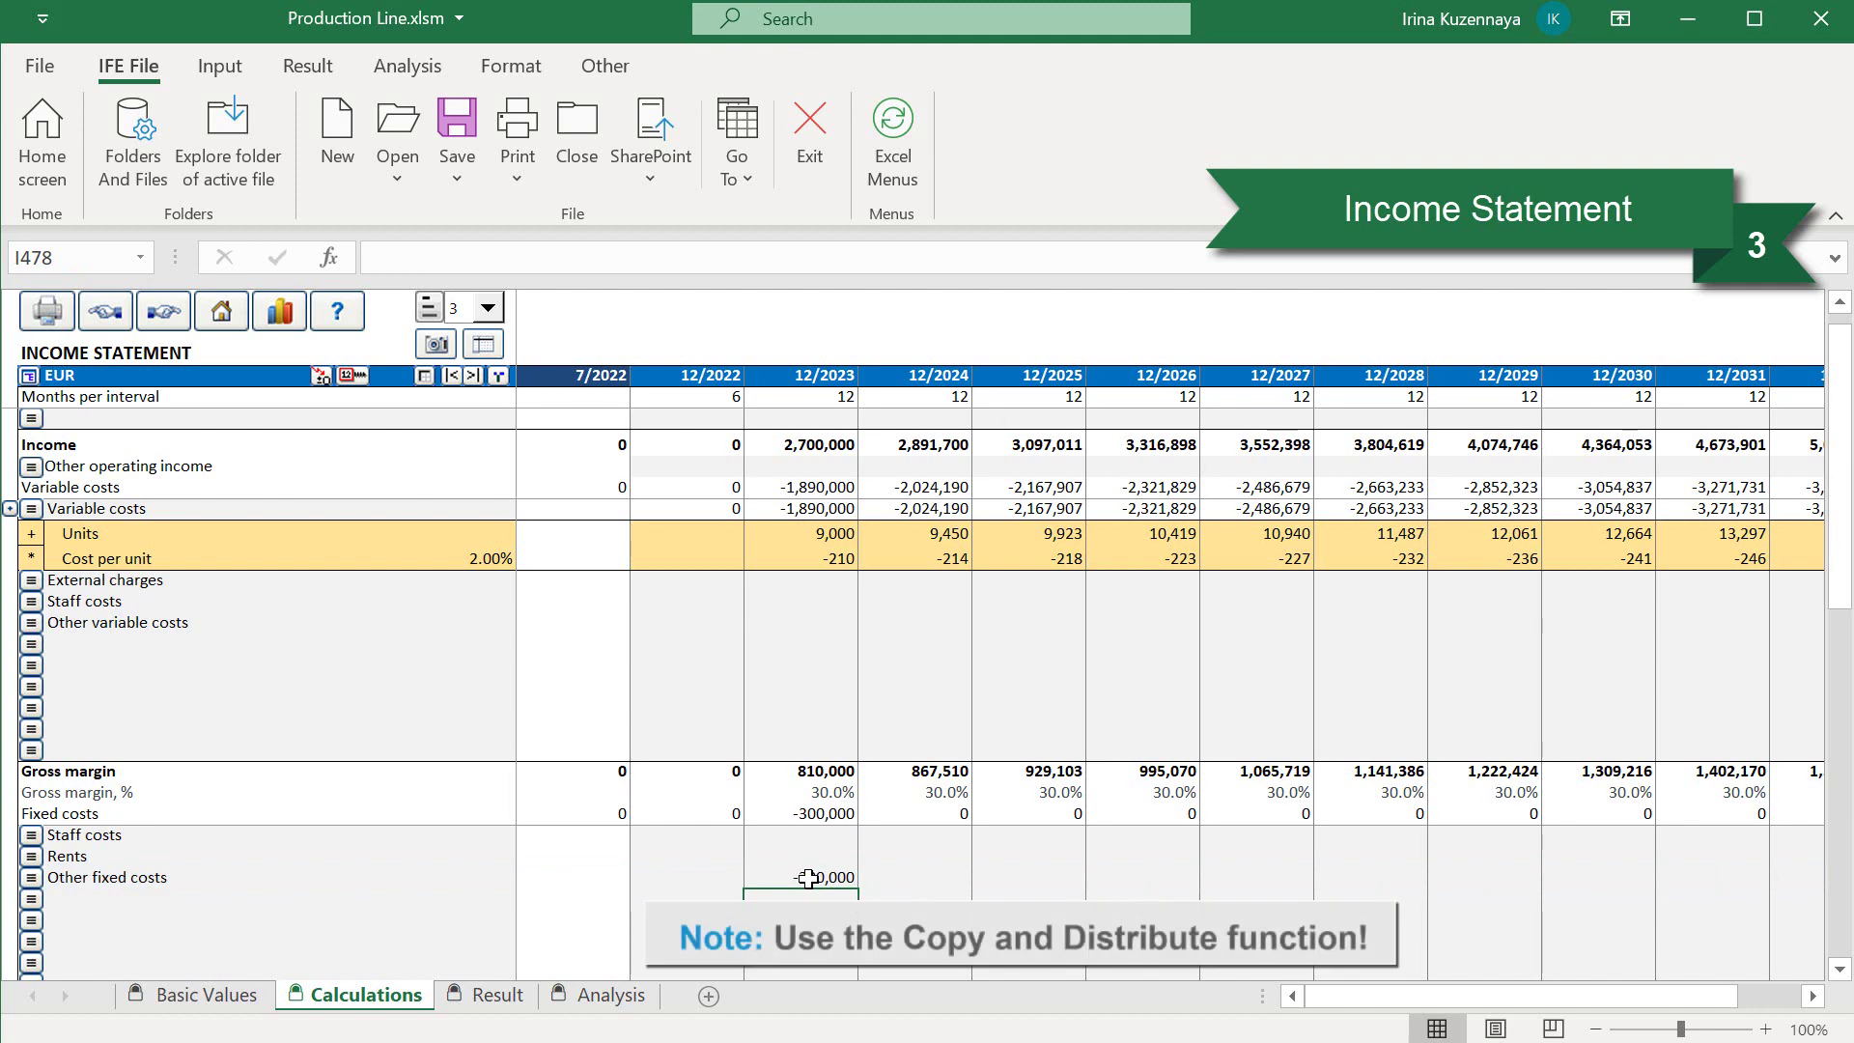
pyautogui.click(780, 876)
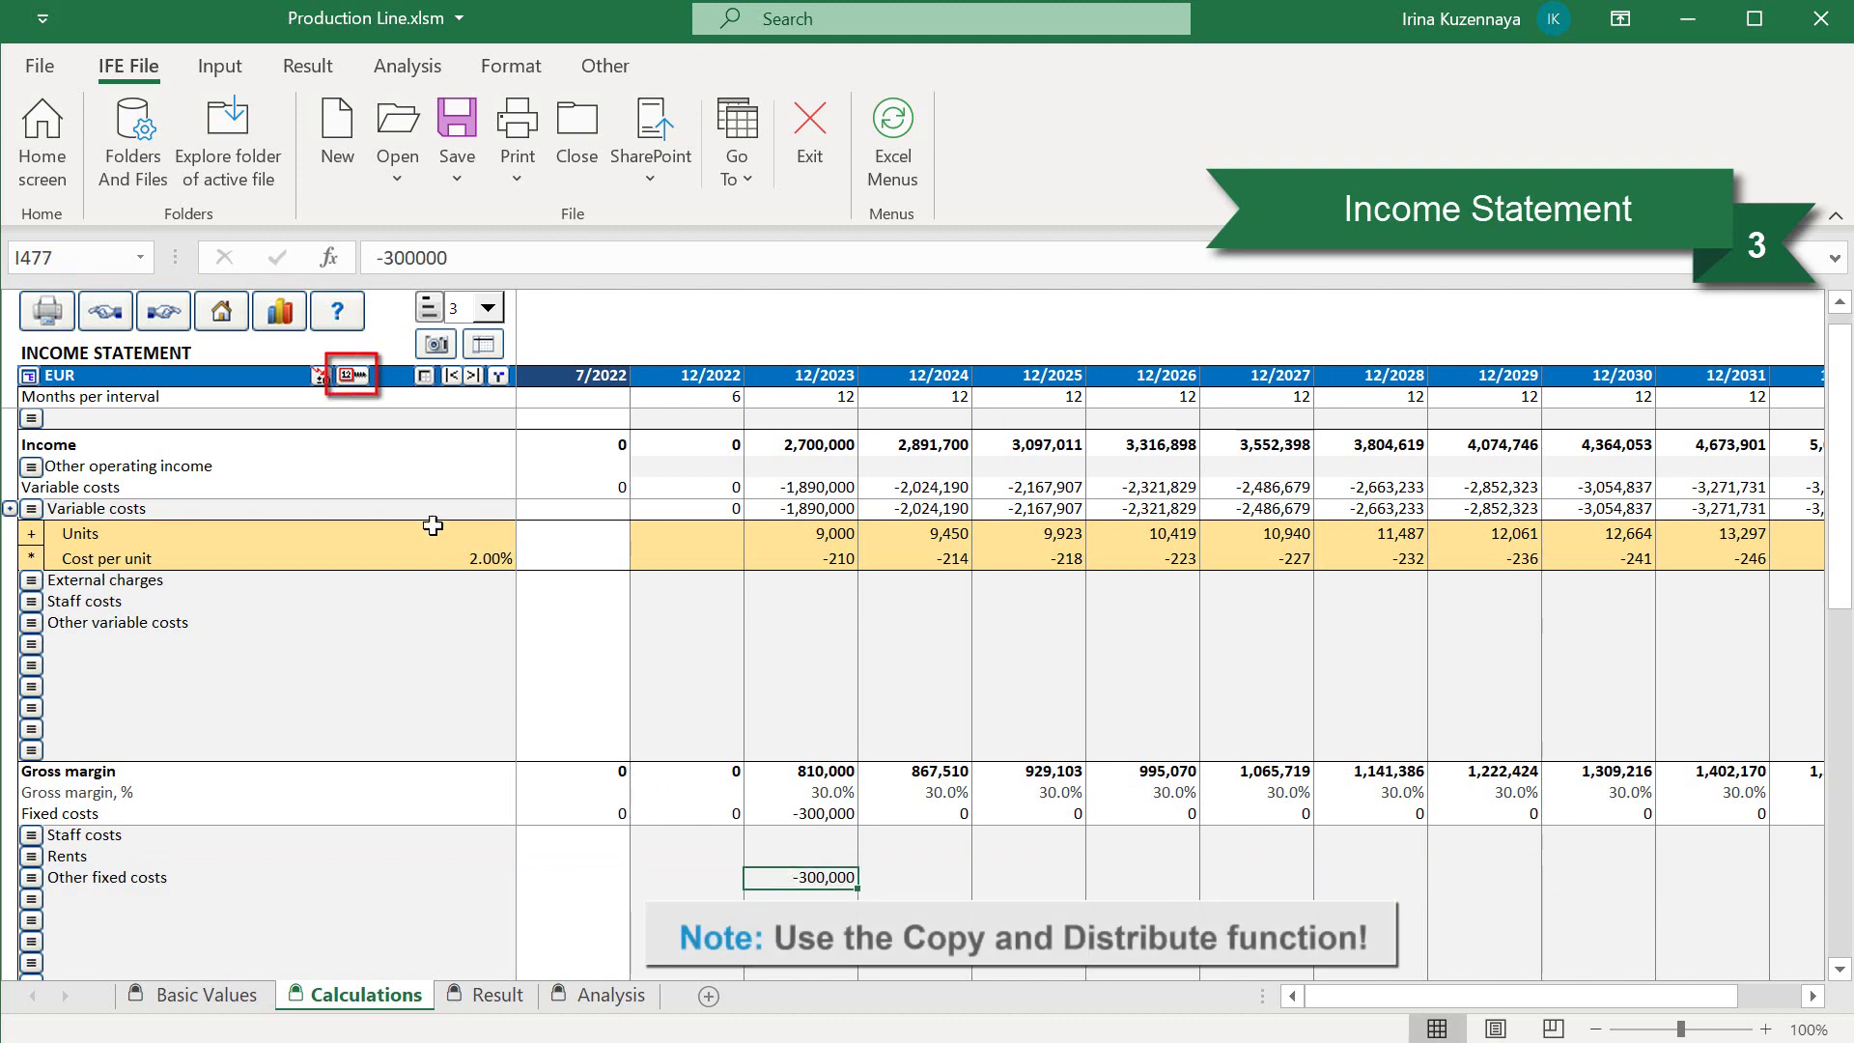
# - Distribute other fixed costs at 2% annual change, storing the rate in cell D477
pyautogui.click(353, 375)
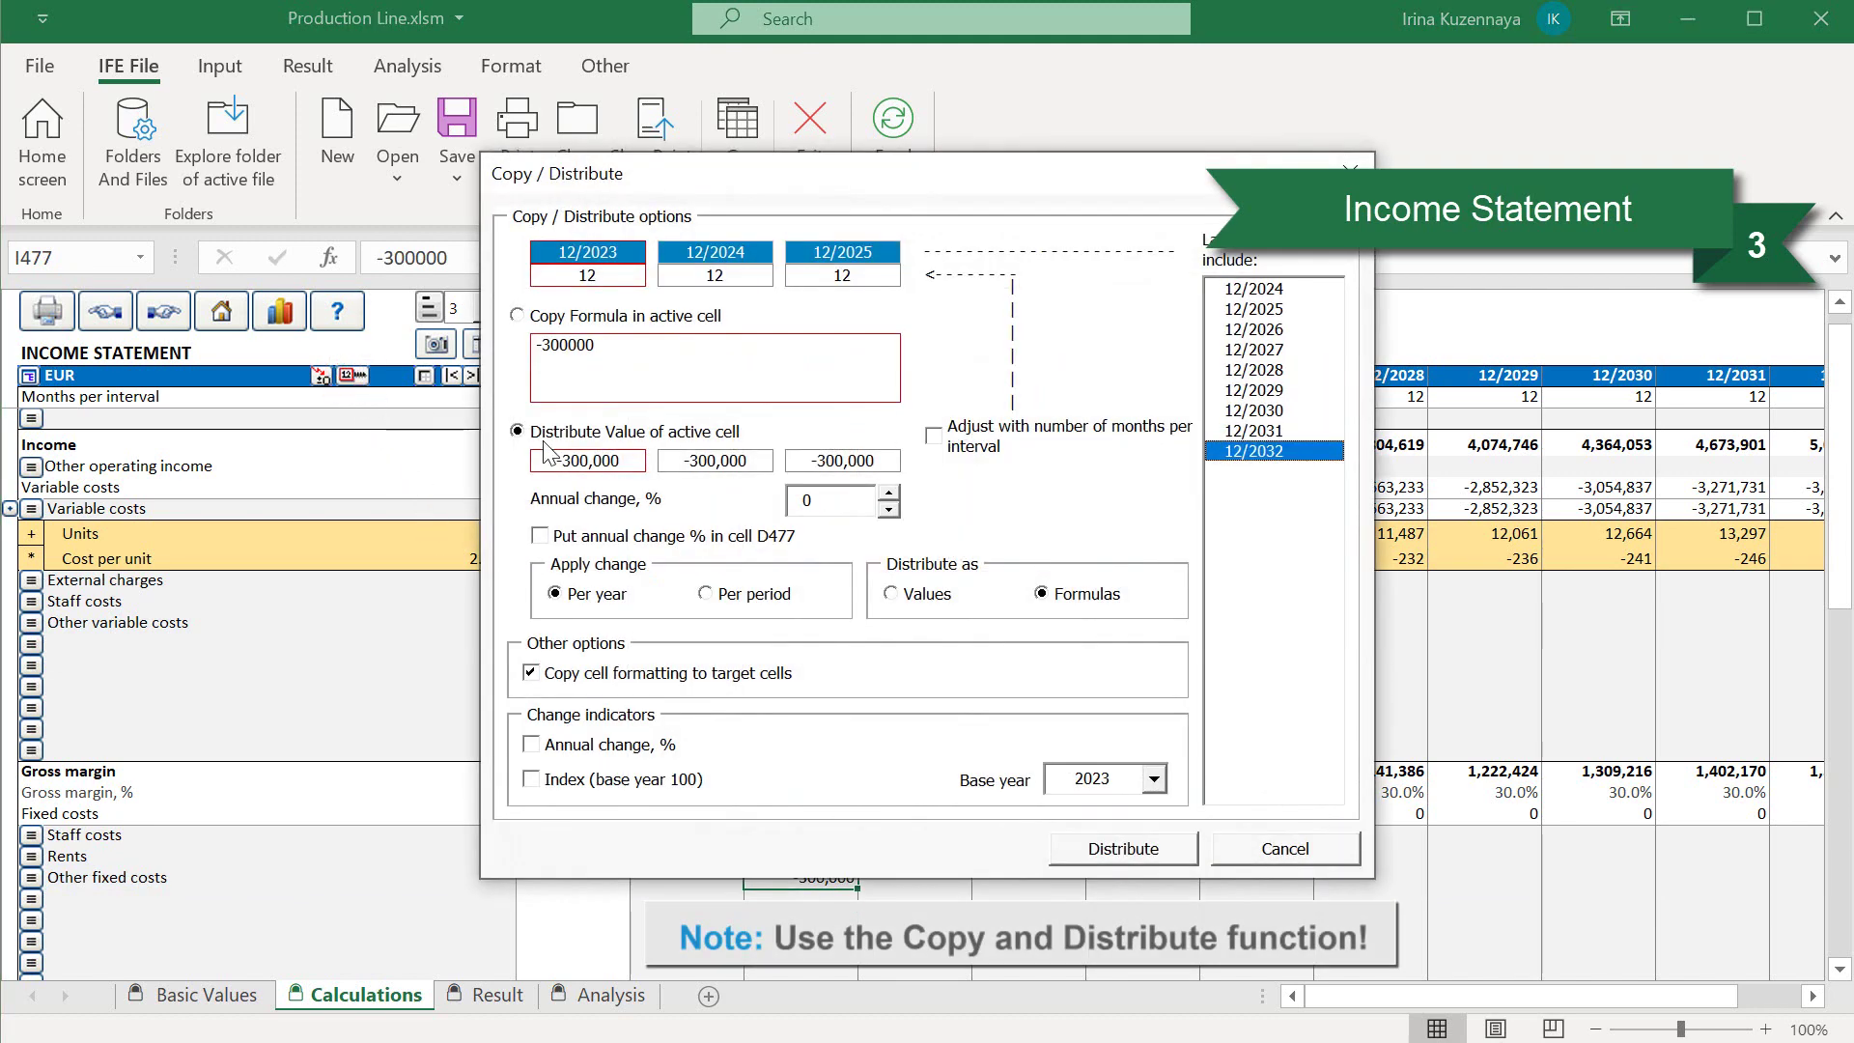
pyautogui.click(888, 493)
pyautogui.click(888, 493)
pyautogui.click(889, 493)
pyautogui.click(540, 536)
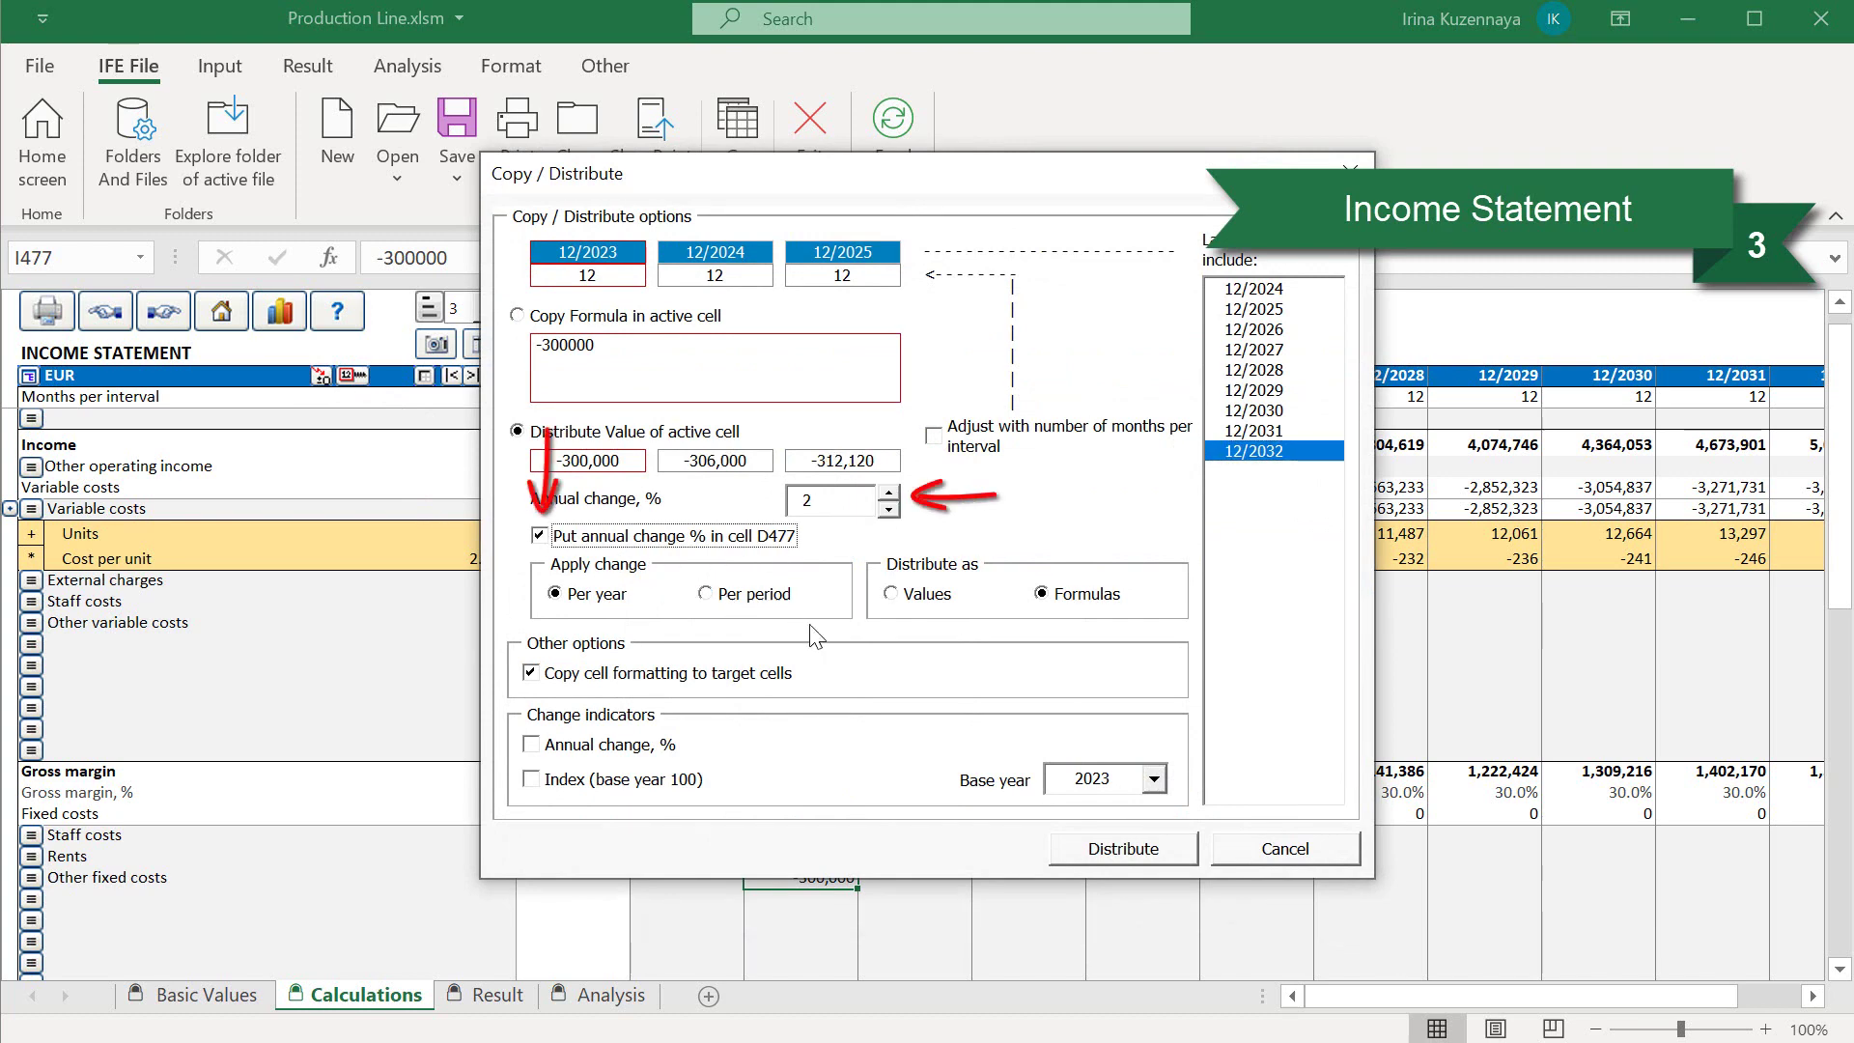
pyautogui.click(1105, 844)
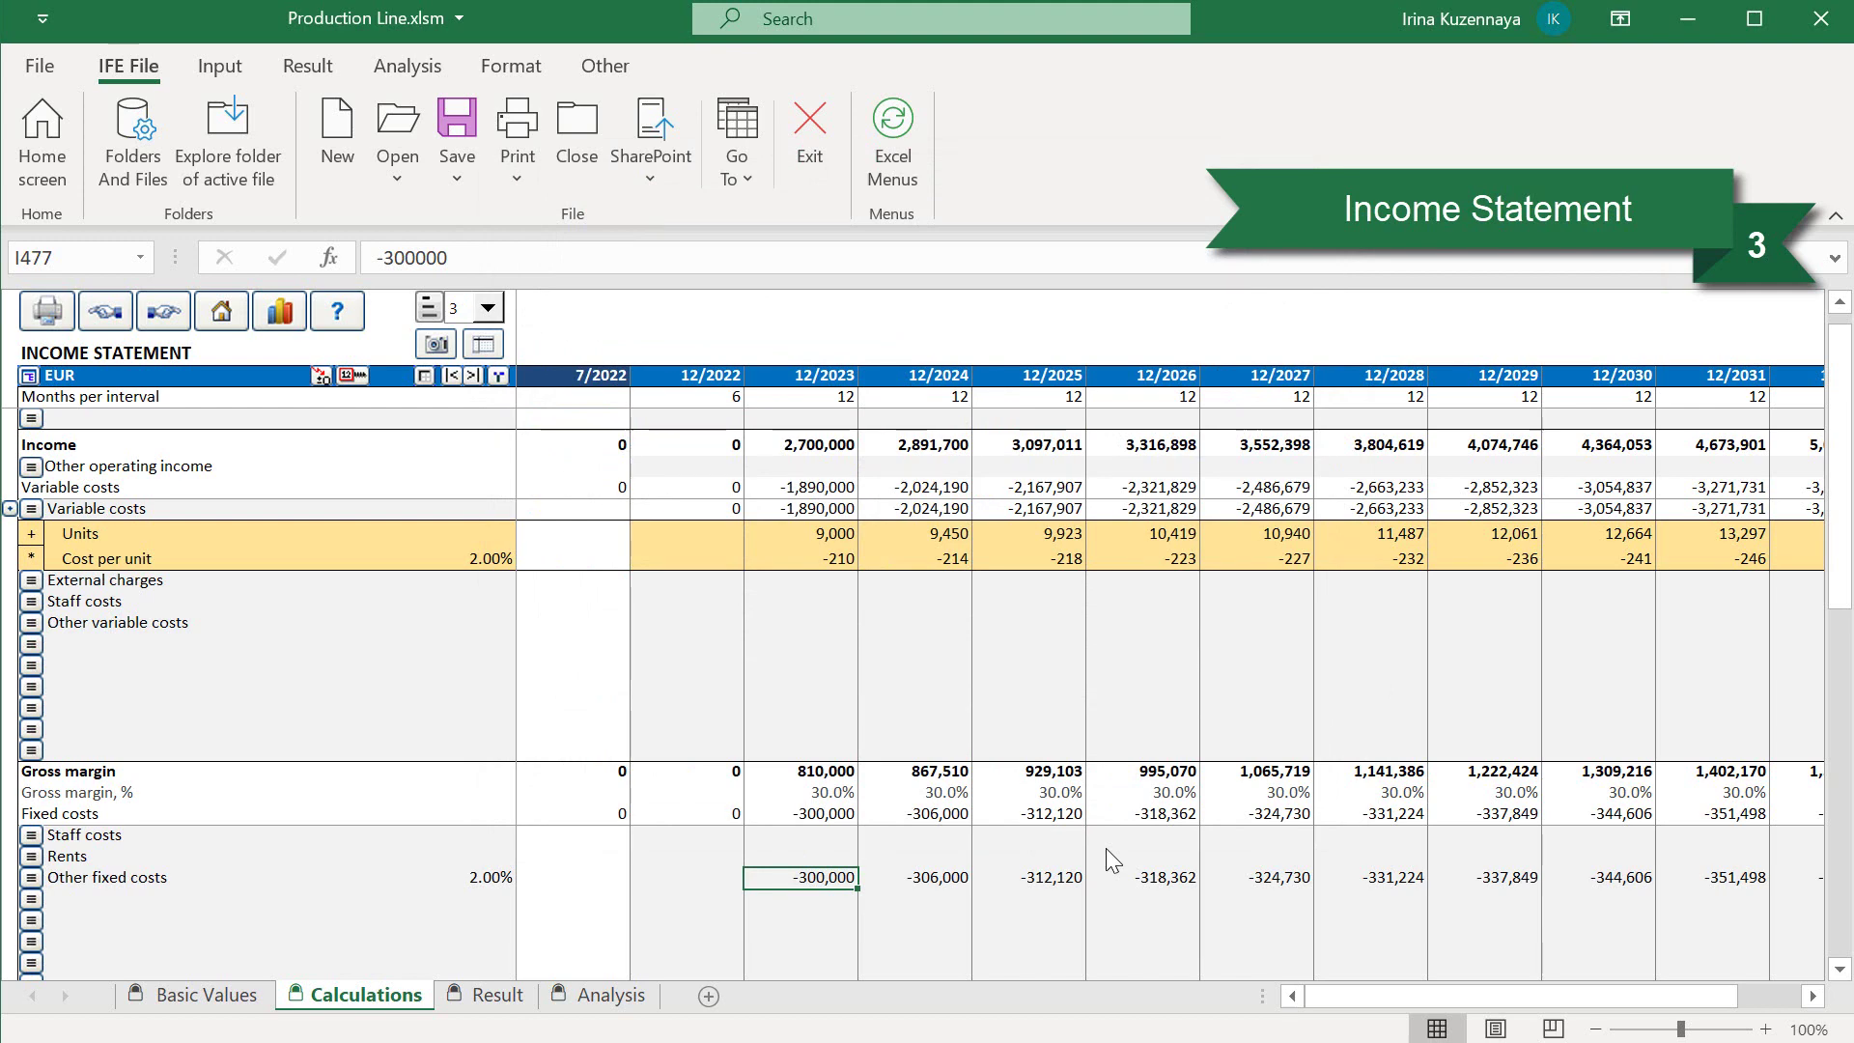
# - Hide all empty income statement rows using Hide / Show Rows with Select empty rows
pyautogui.click(30, 374)
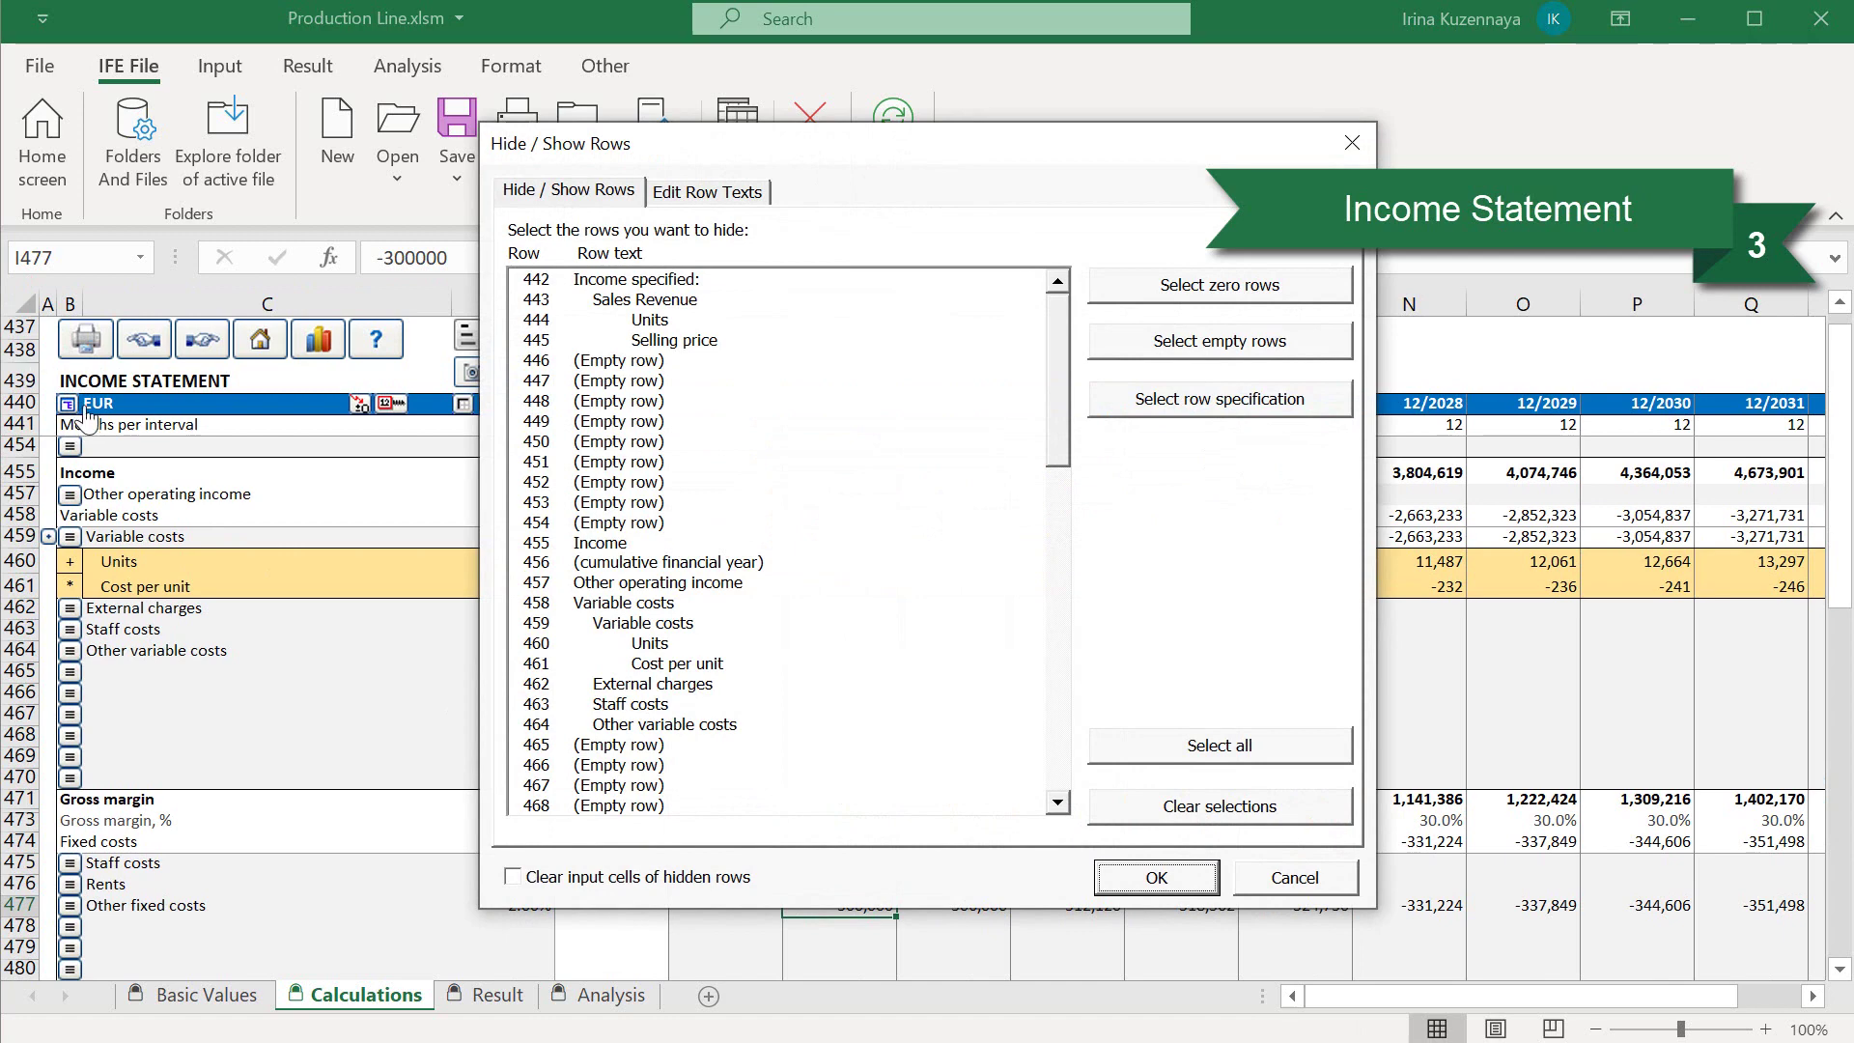
pyautogui.click(1185, 350)
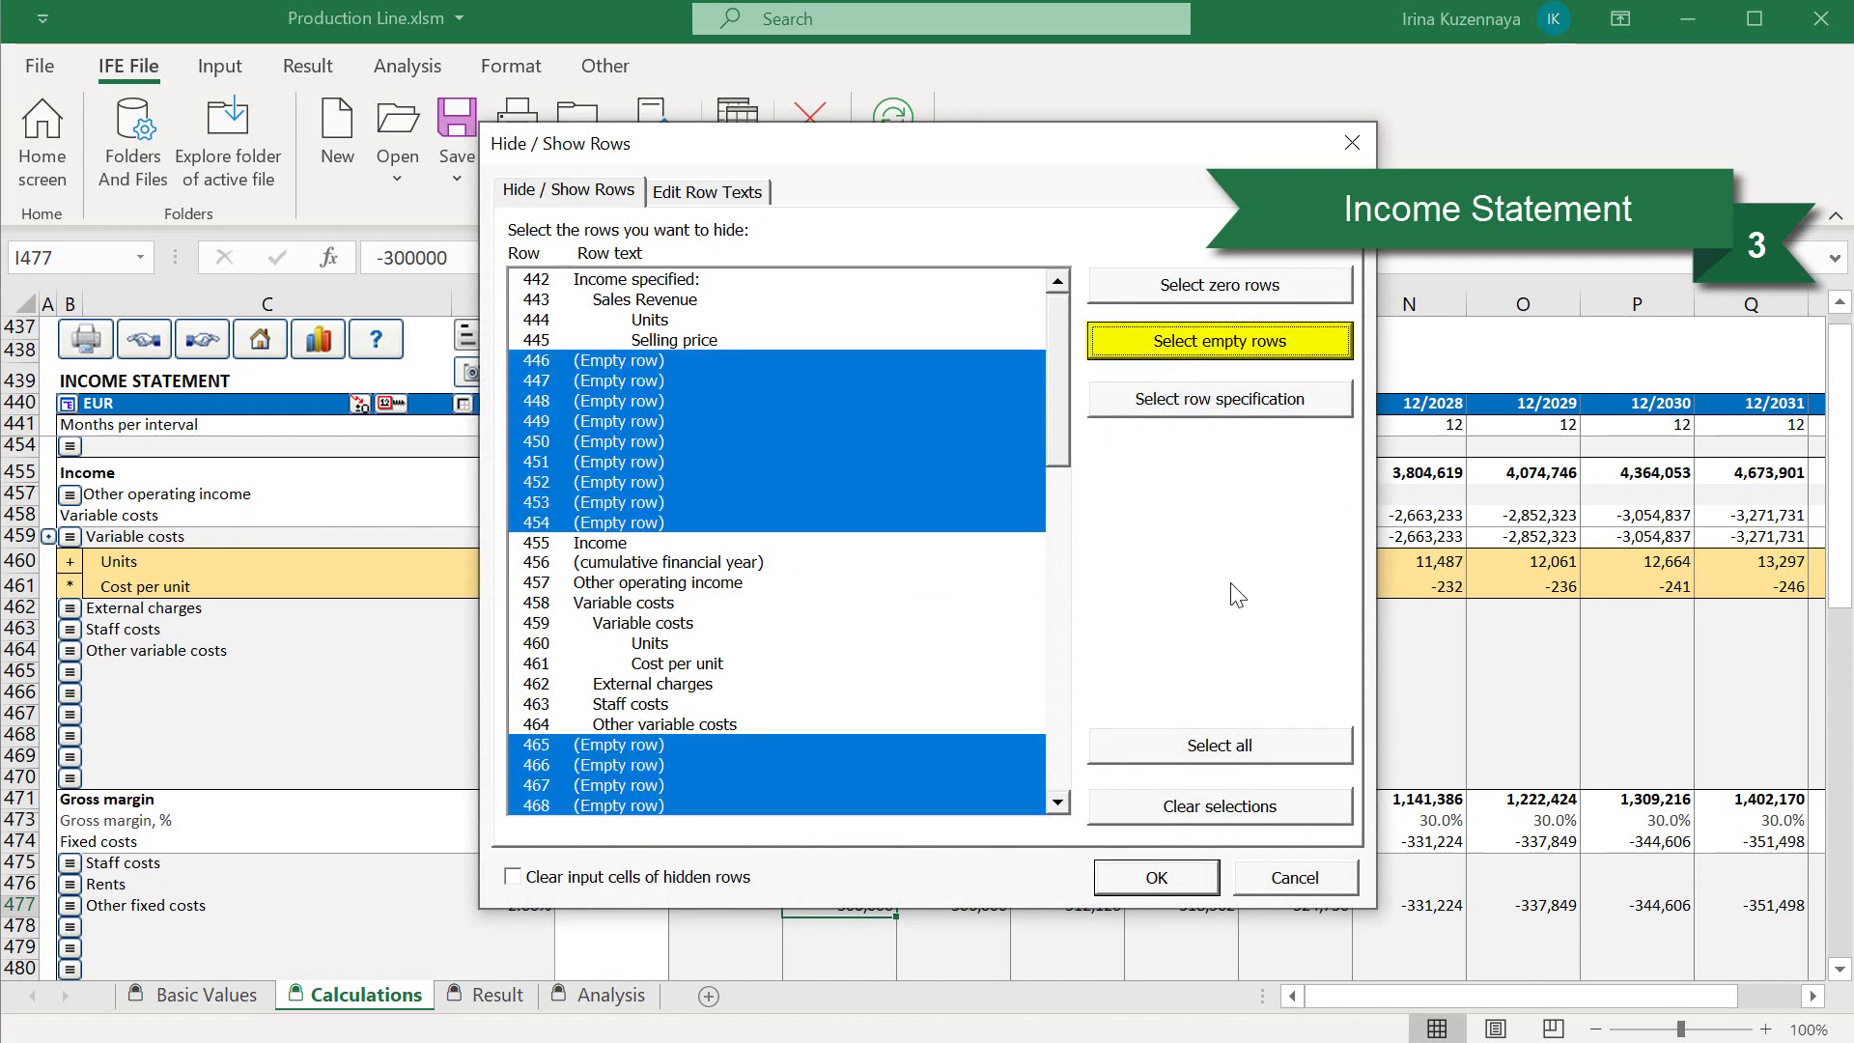
pyautogui.click(1191, 873)
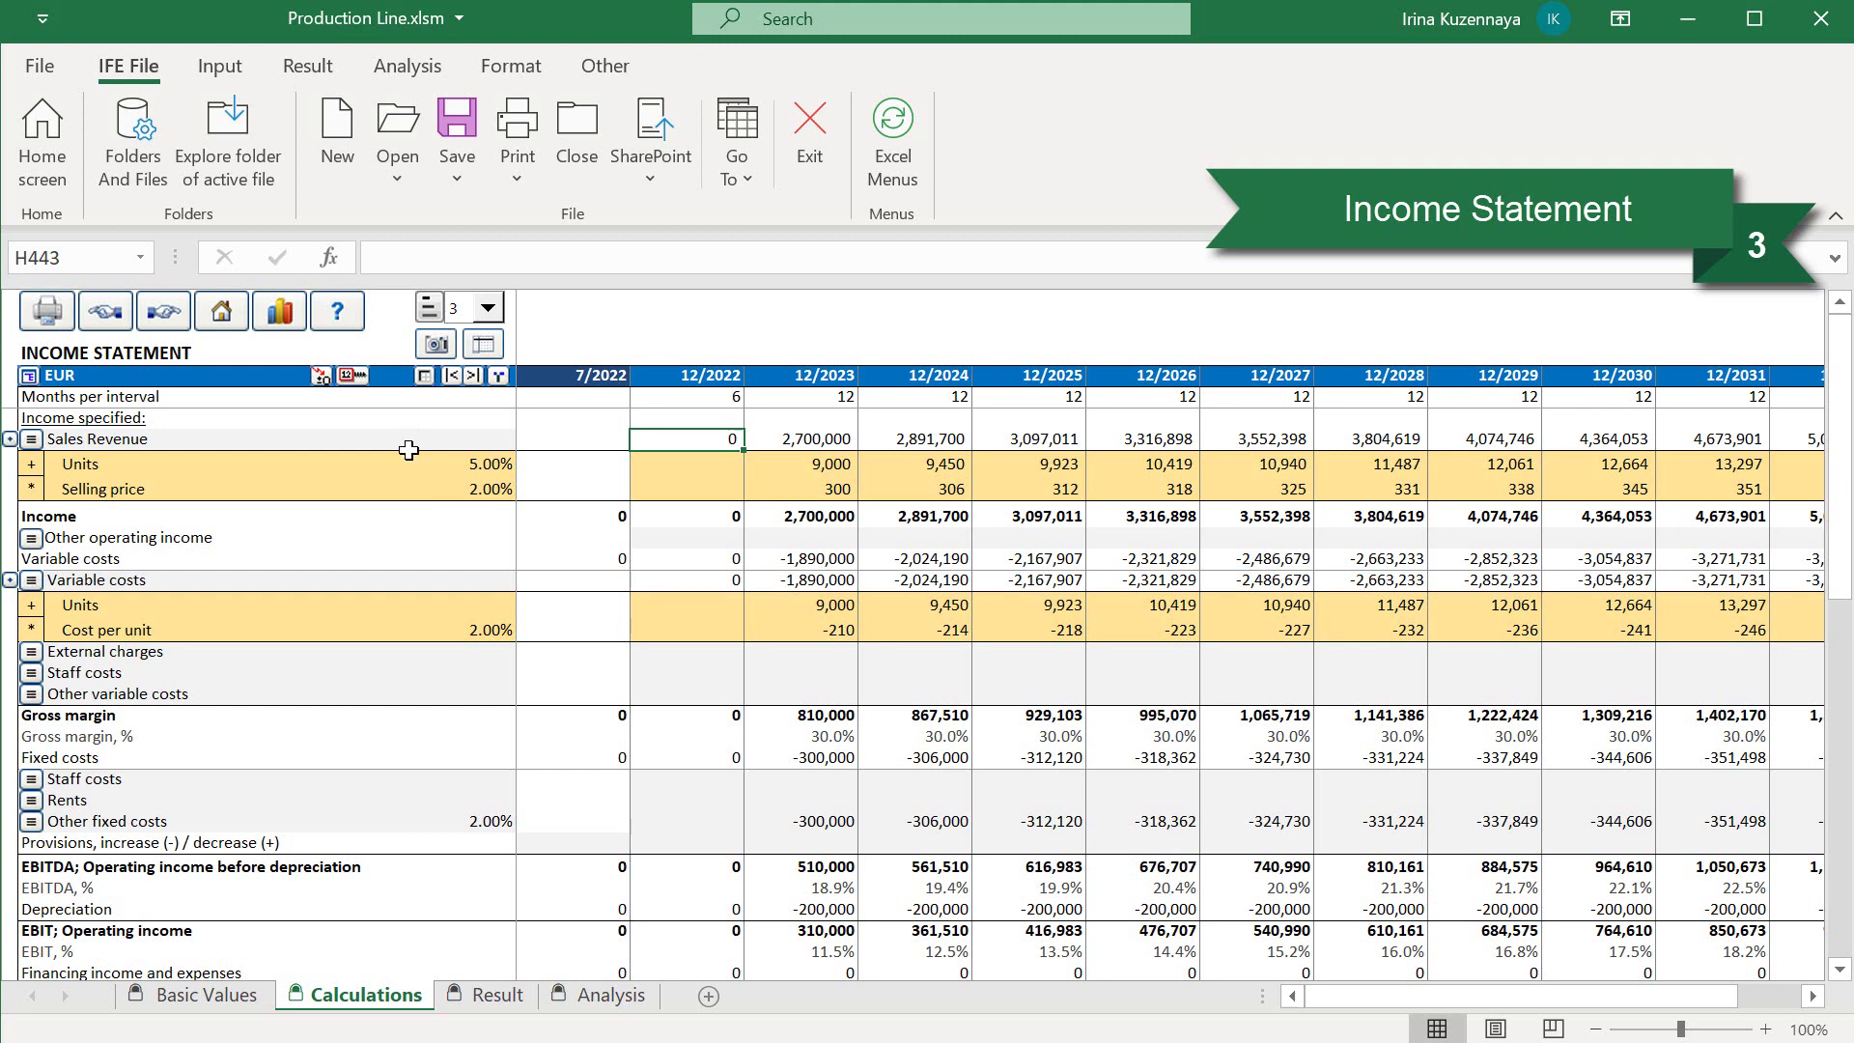
# - Review the Sales Revenue, Variable costs and Other fixed costs rows, then go to Working Capital
pyautogui.click(408, 440)
pyautogui.click(407, 579)
pyautogui.click(398, 820)
pyautogui.scroll(-6, 405, 826)
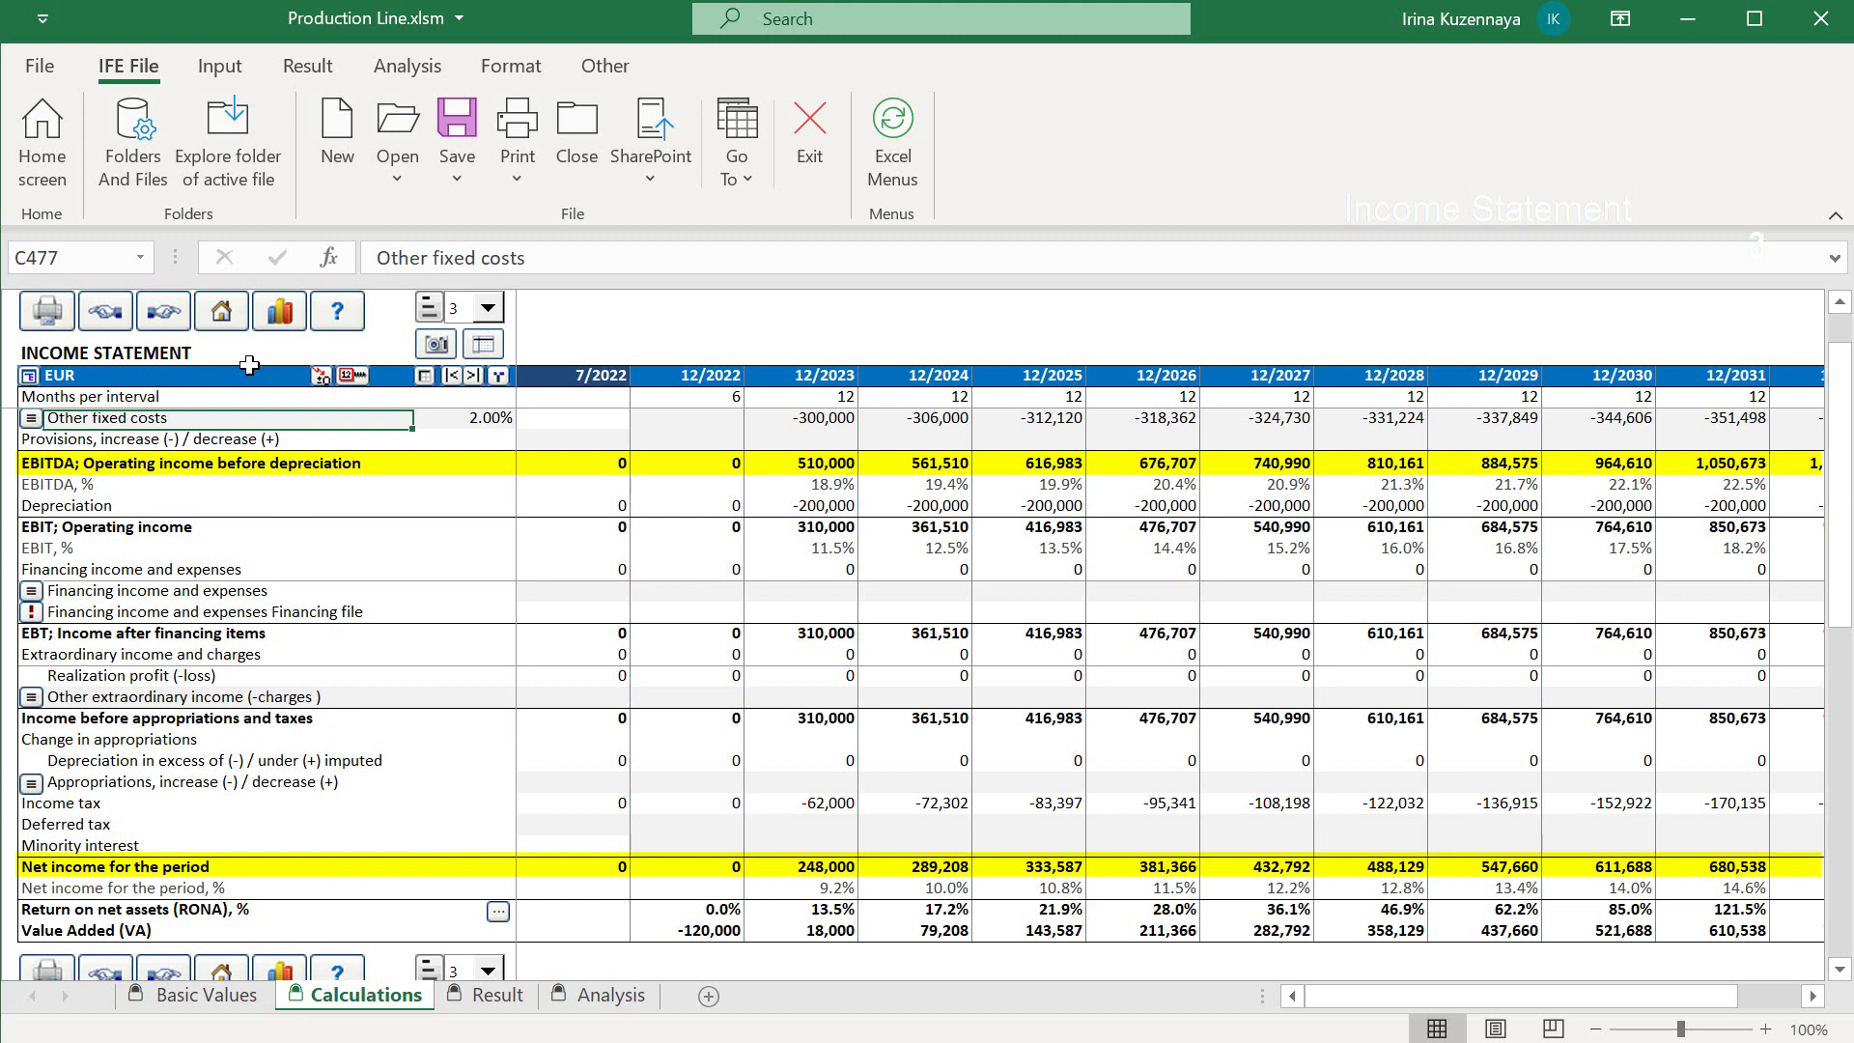
pyautogui.click(164, 311)
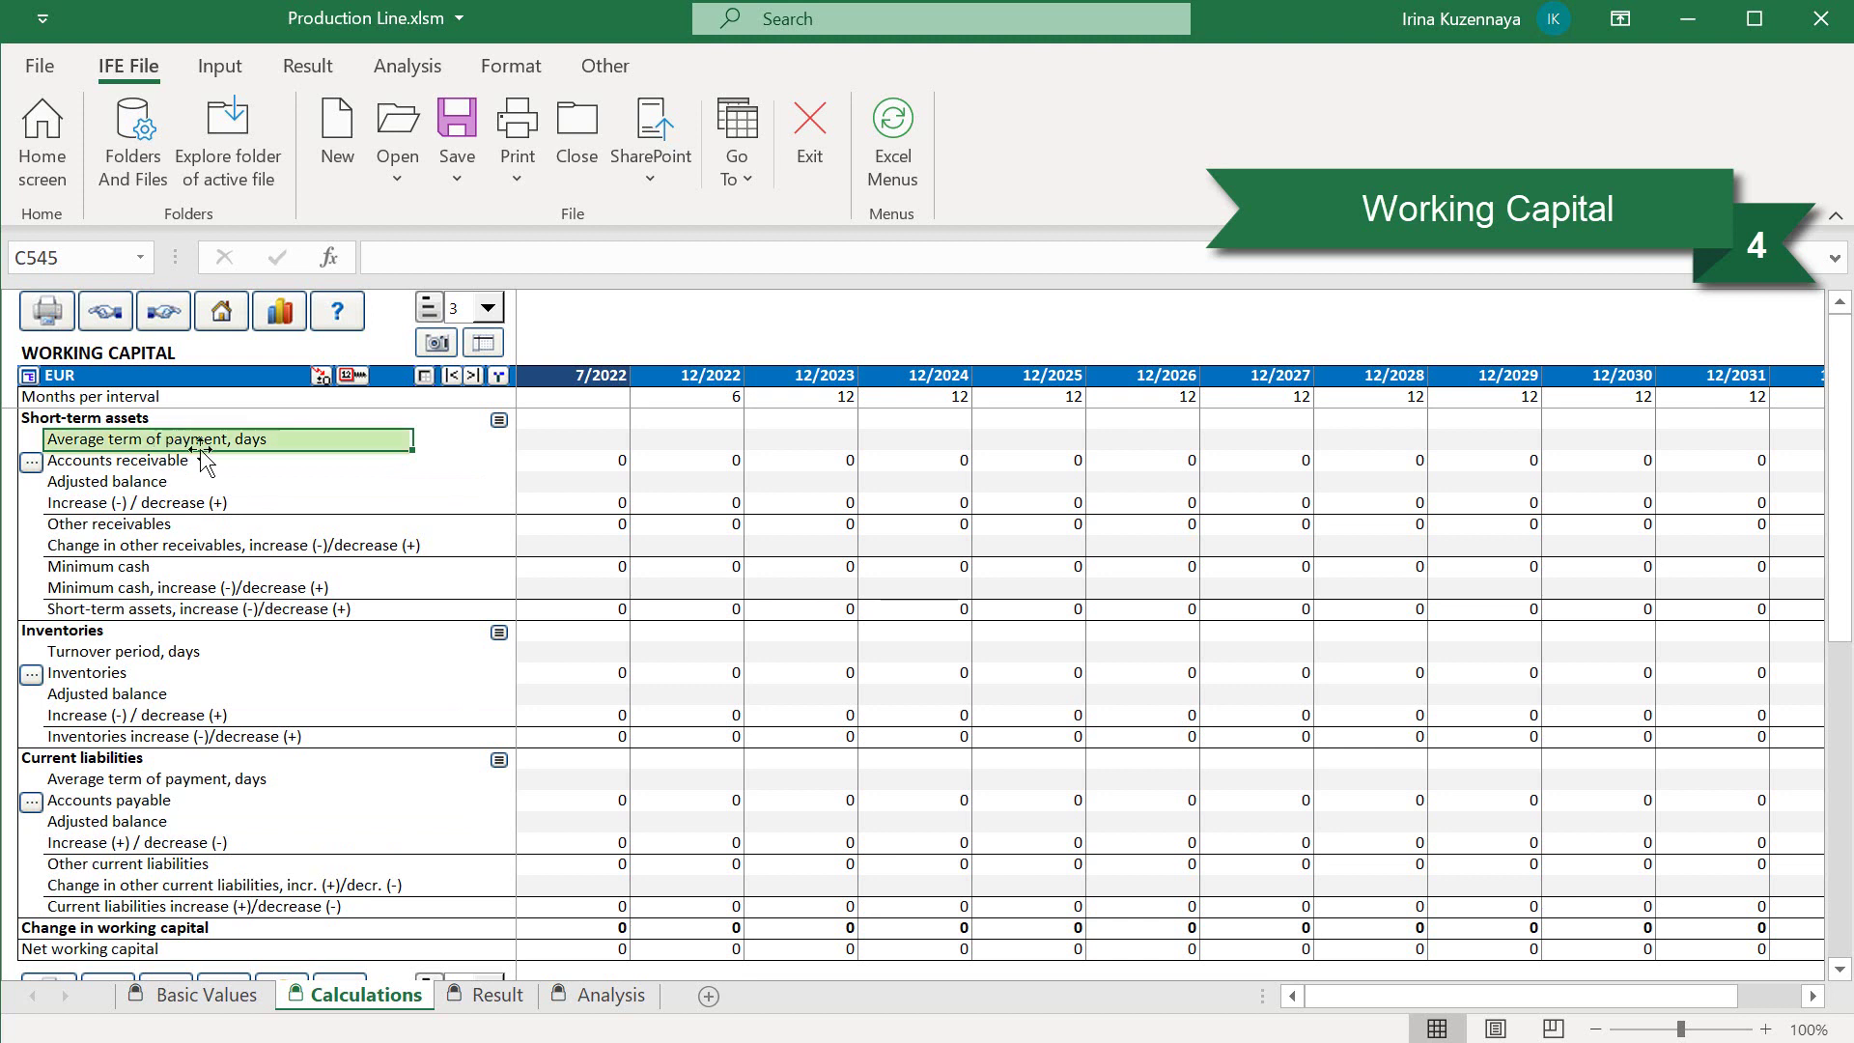
# - Enter a 30-day receivables payment term for 12/2023 and distribute it to all later years
pyautogui.press('Down')
pyautogui.click(779, 436)
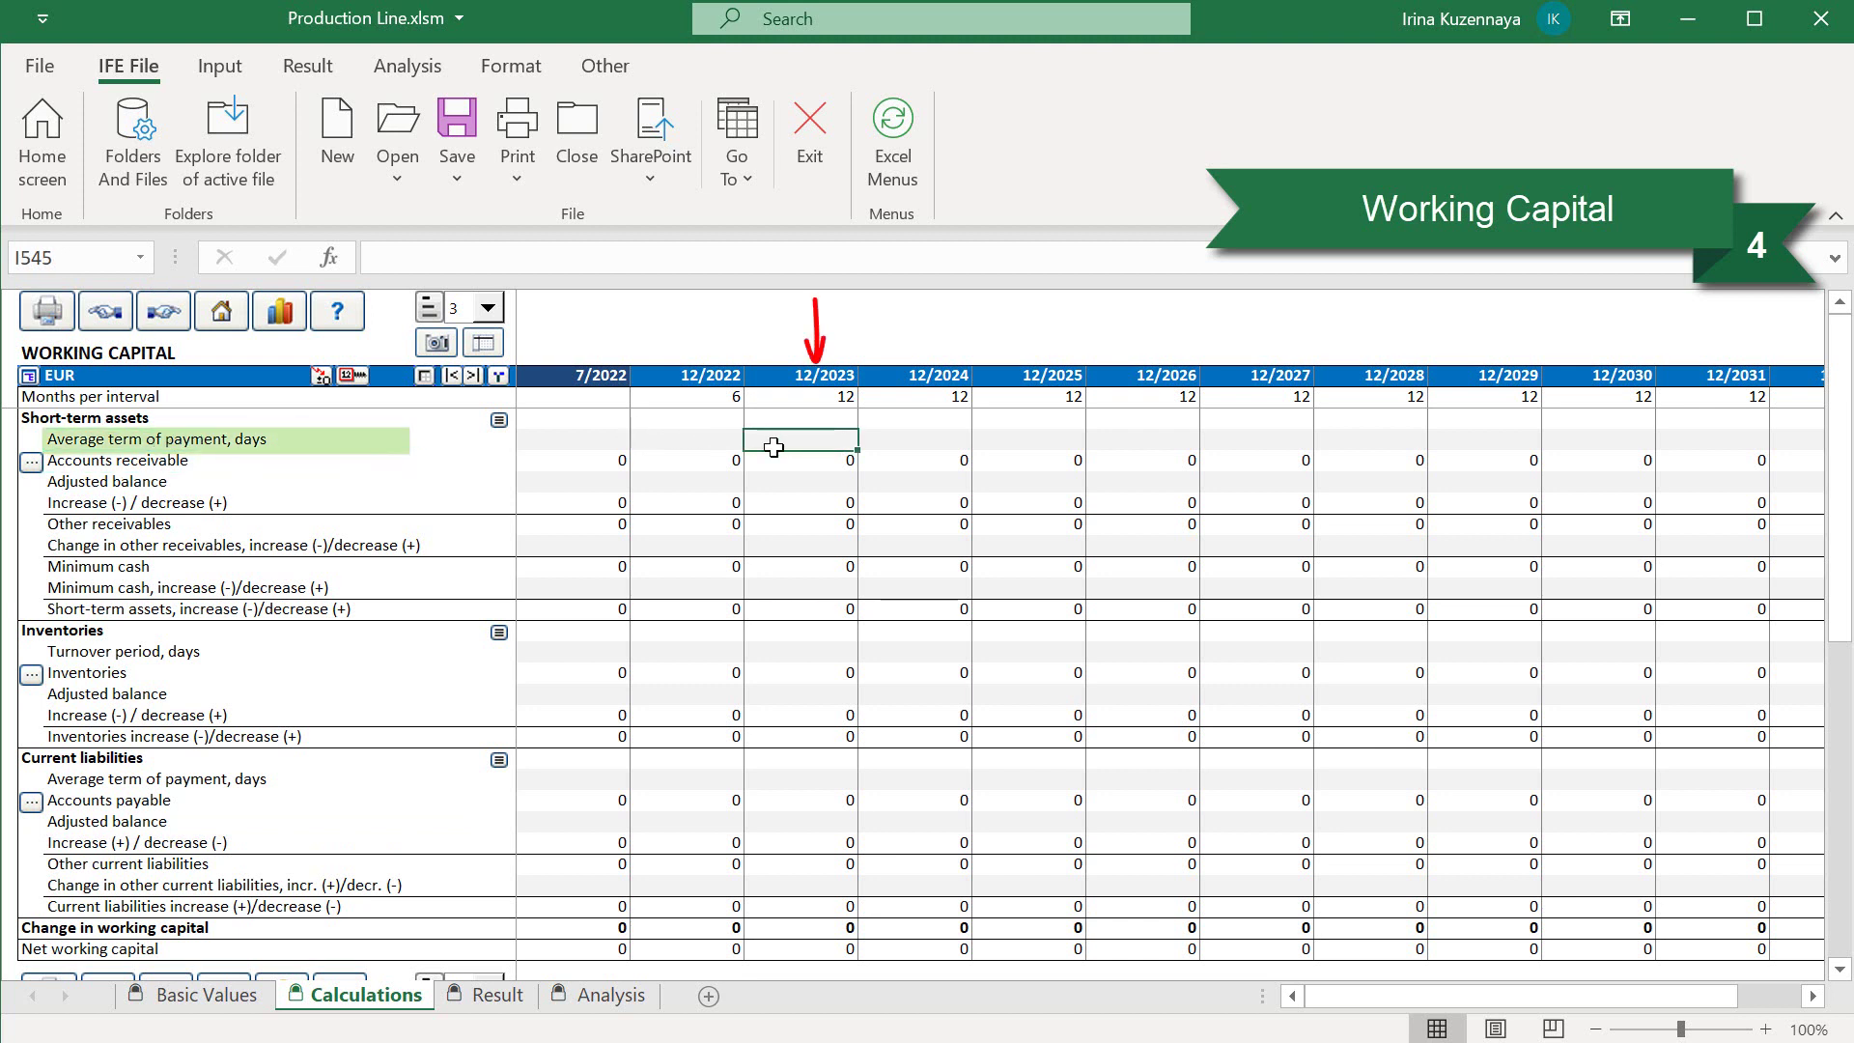
pyautogui.write('30')
pyautogui.press('Return')
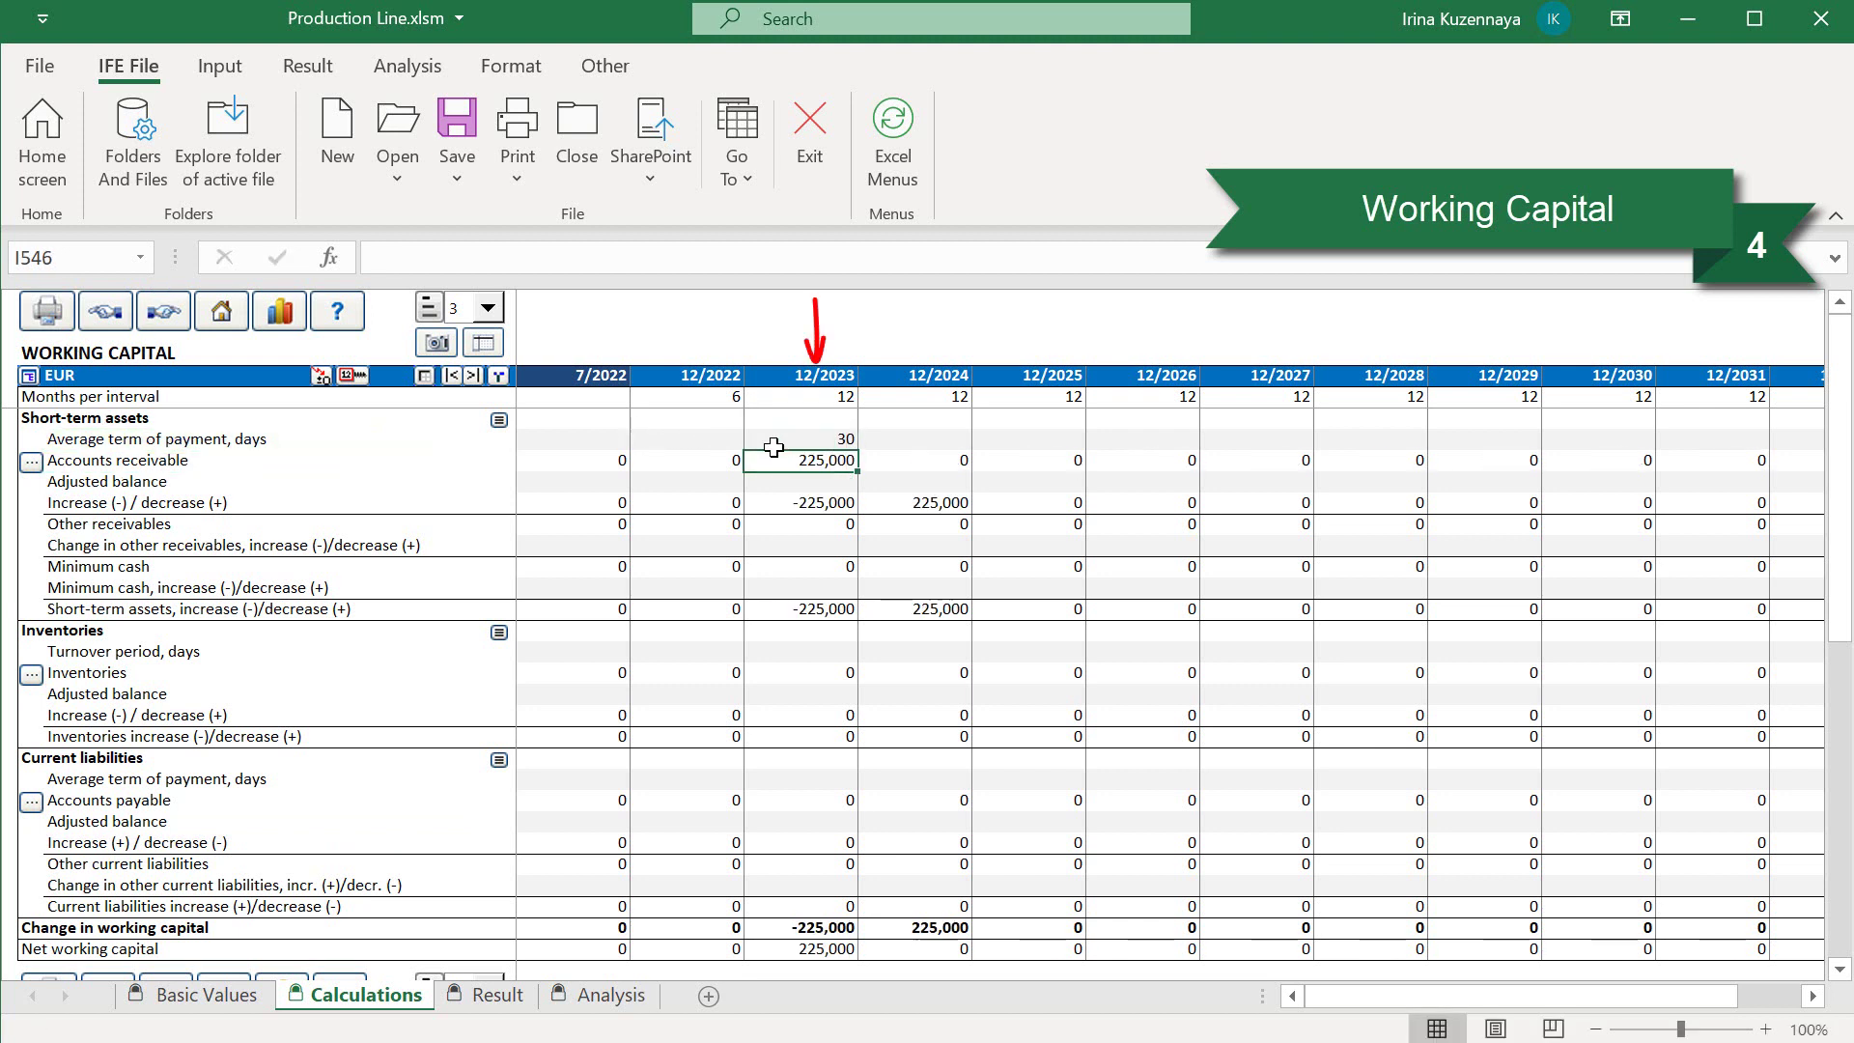
pyautogui.click(769, 436)
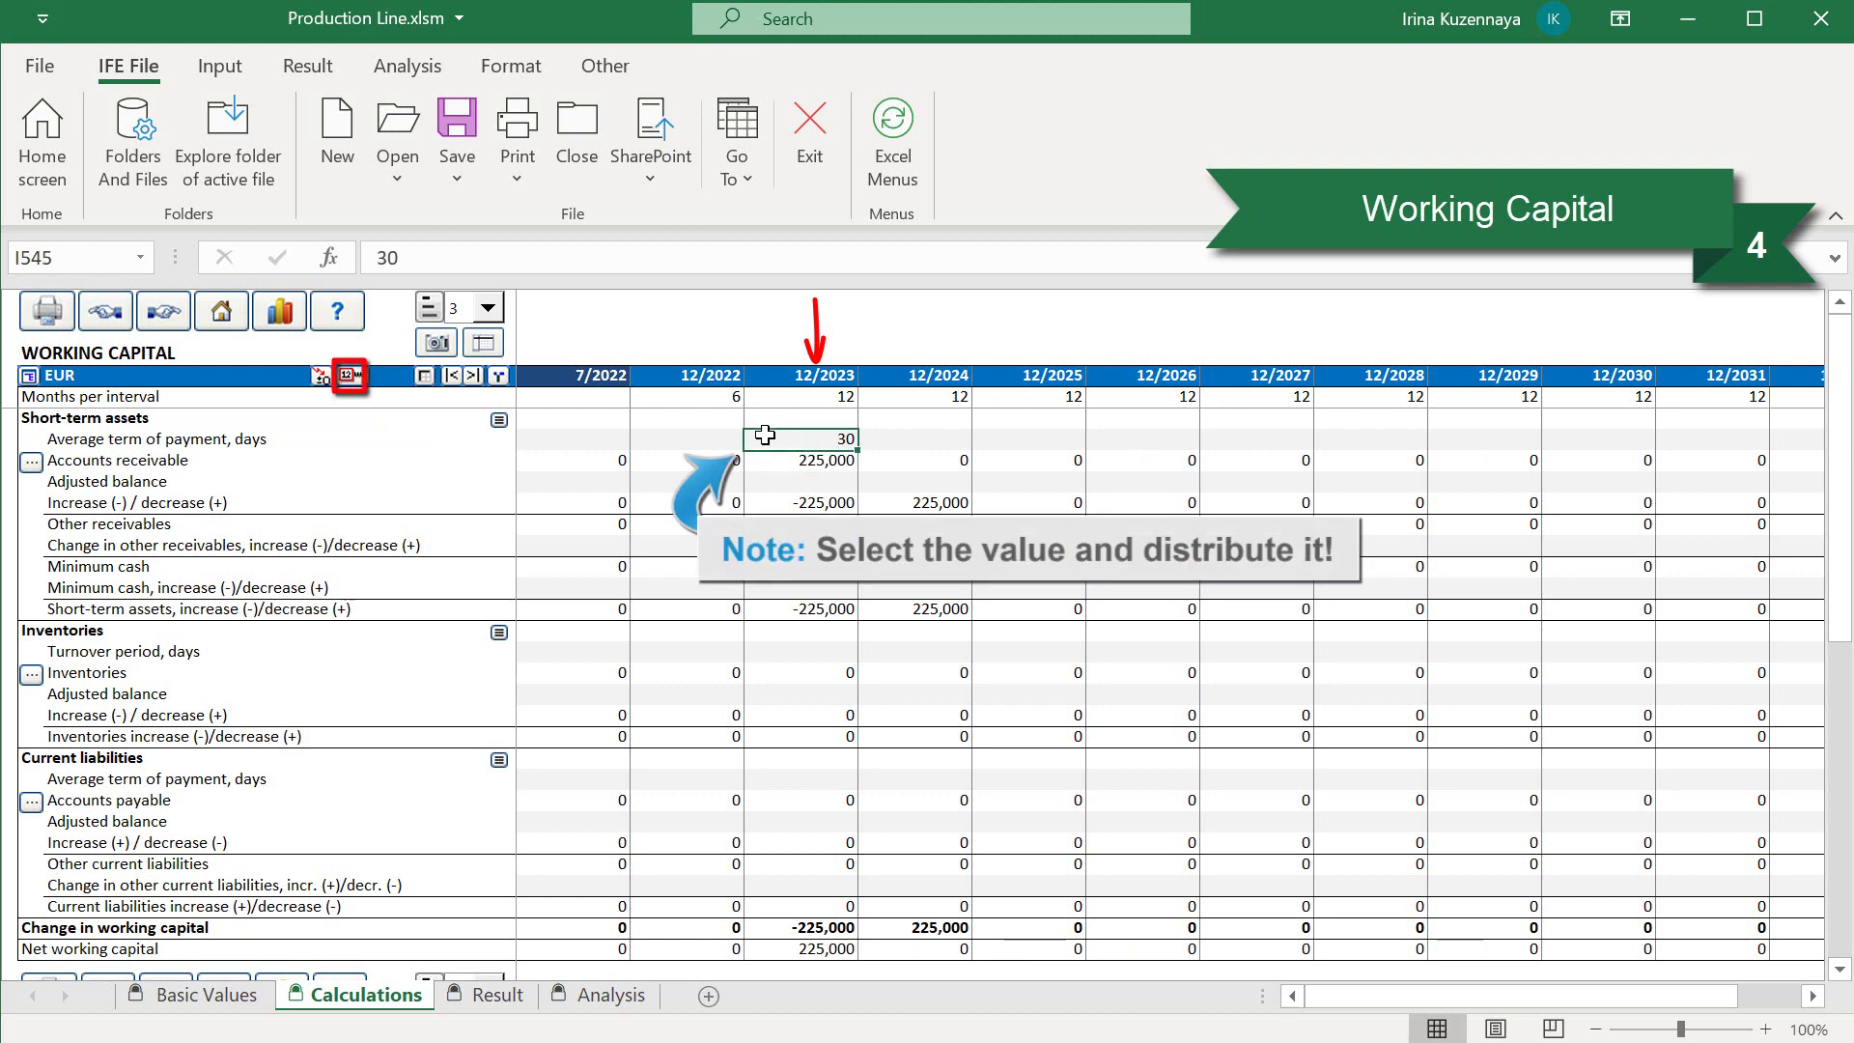
pyautogui.click(347, 375)
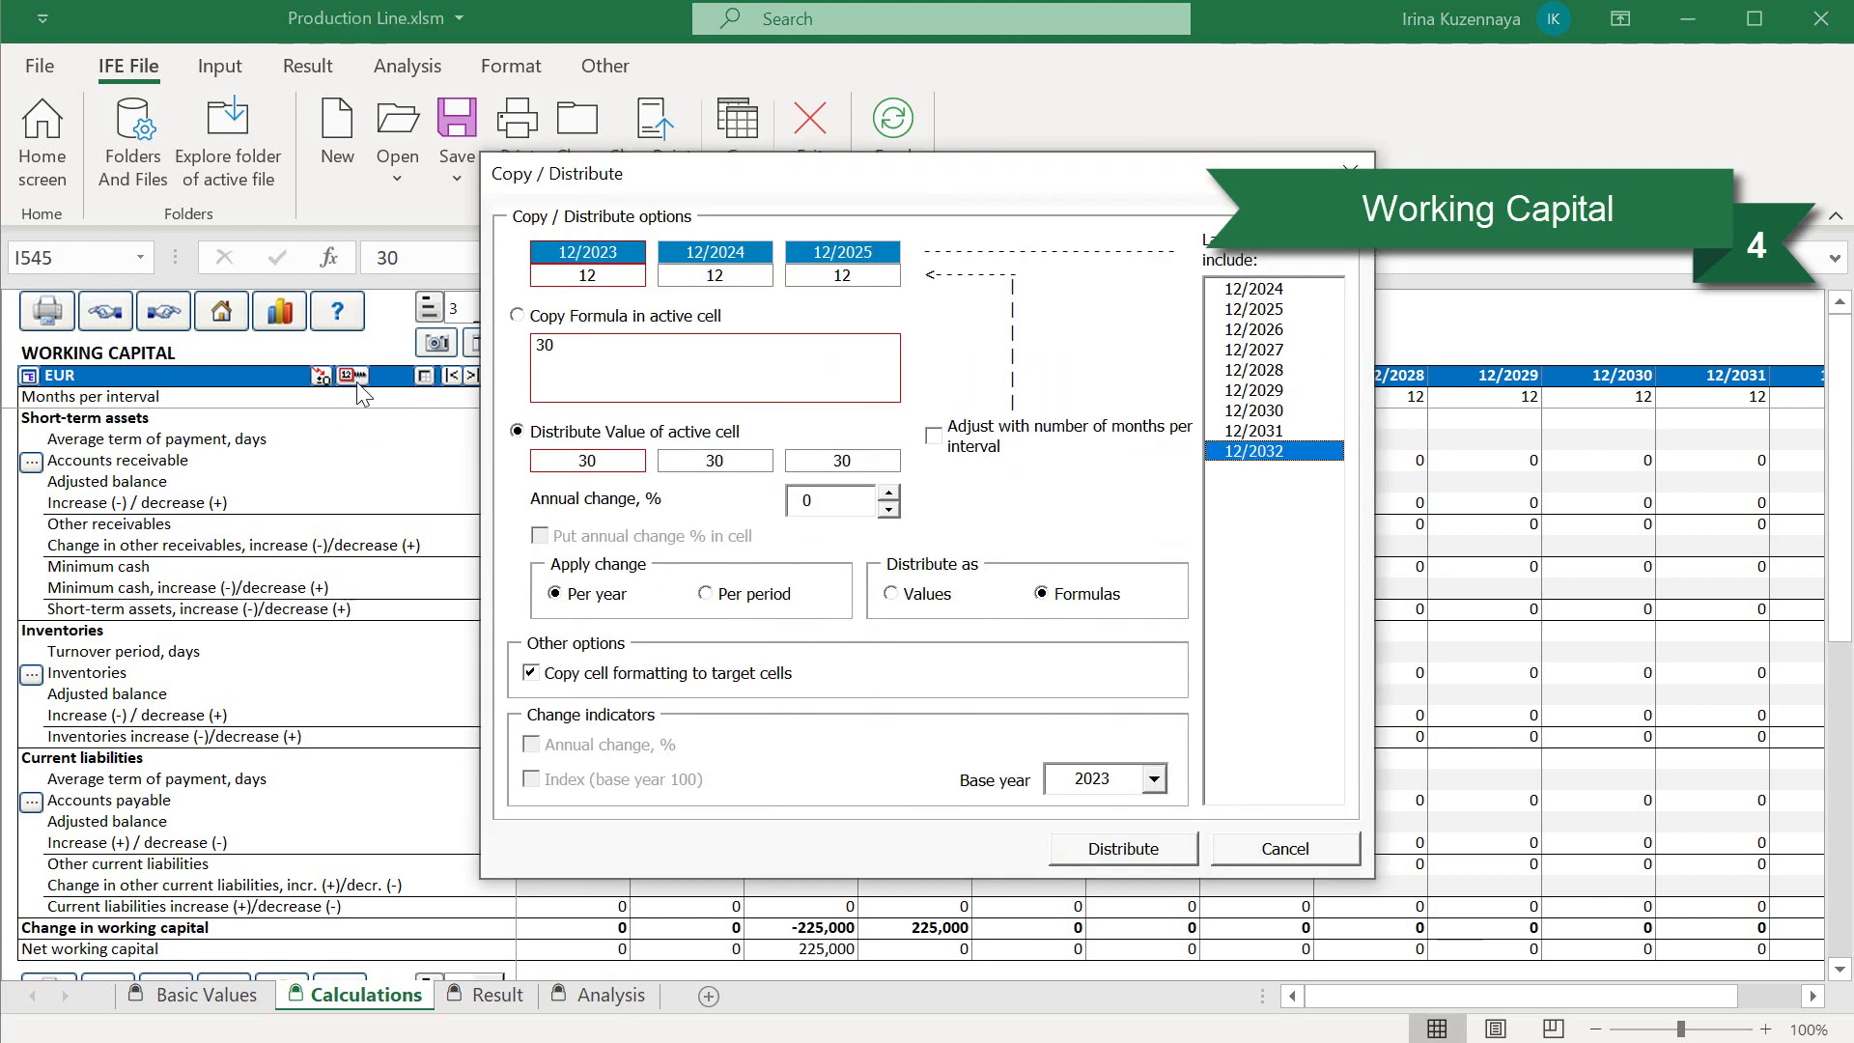
pyautogui.click(1098, 849)
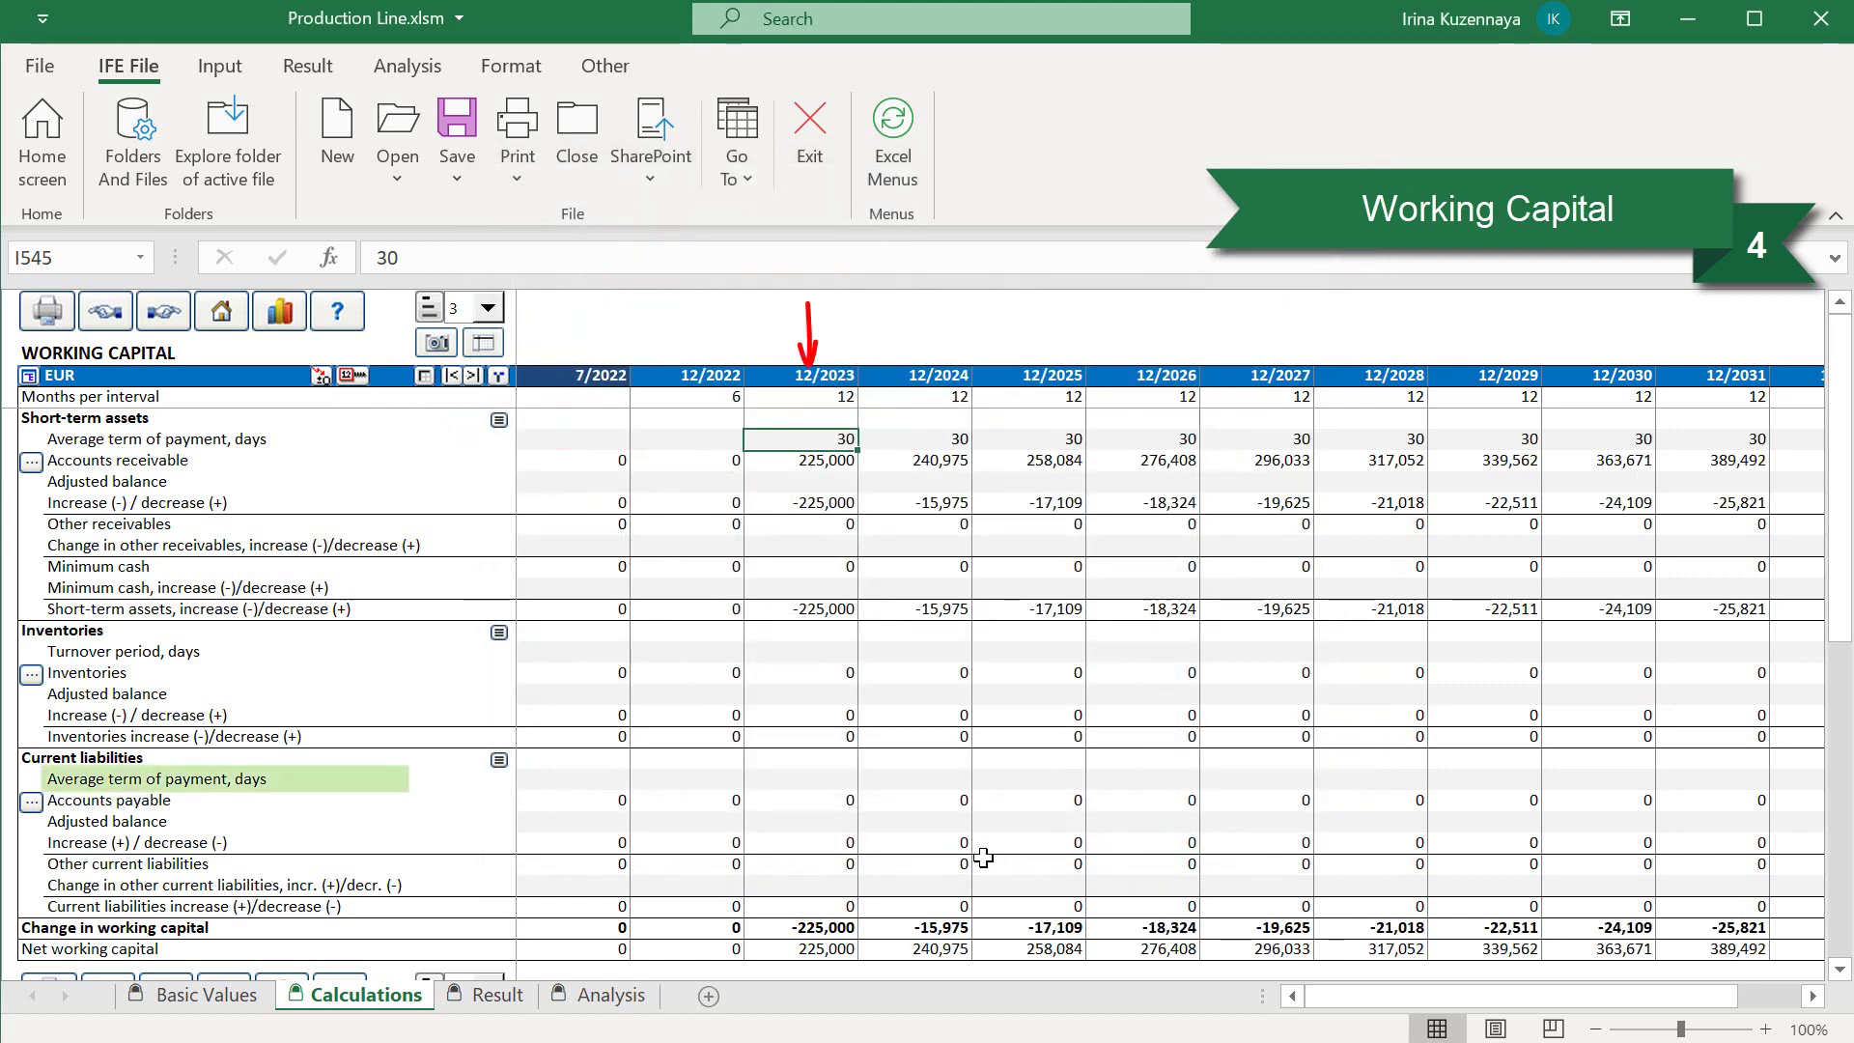
# - Enter a 20-day payables payment term for 12/2023
pyautogui.click(793, 778)
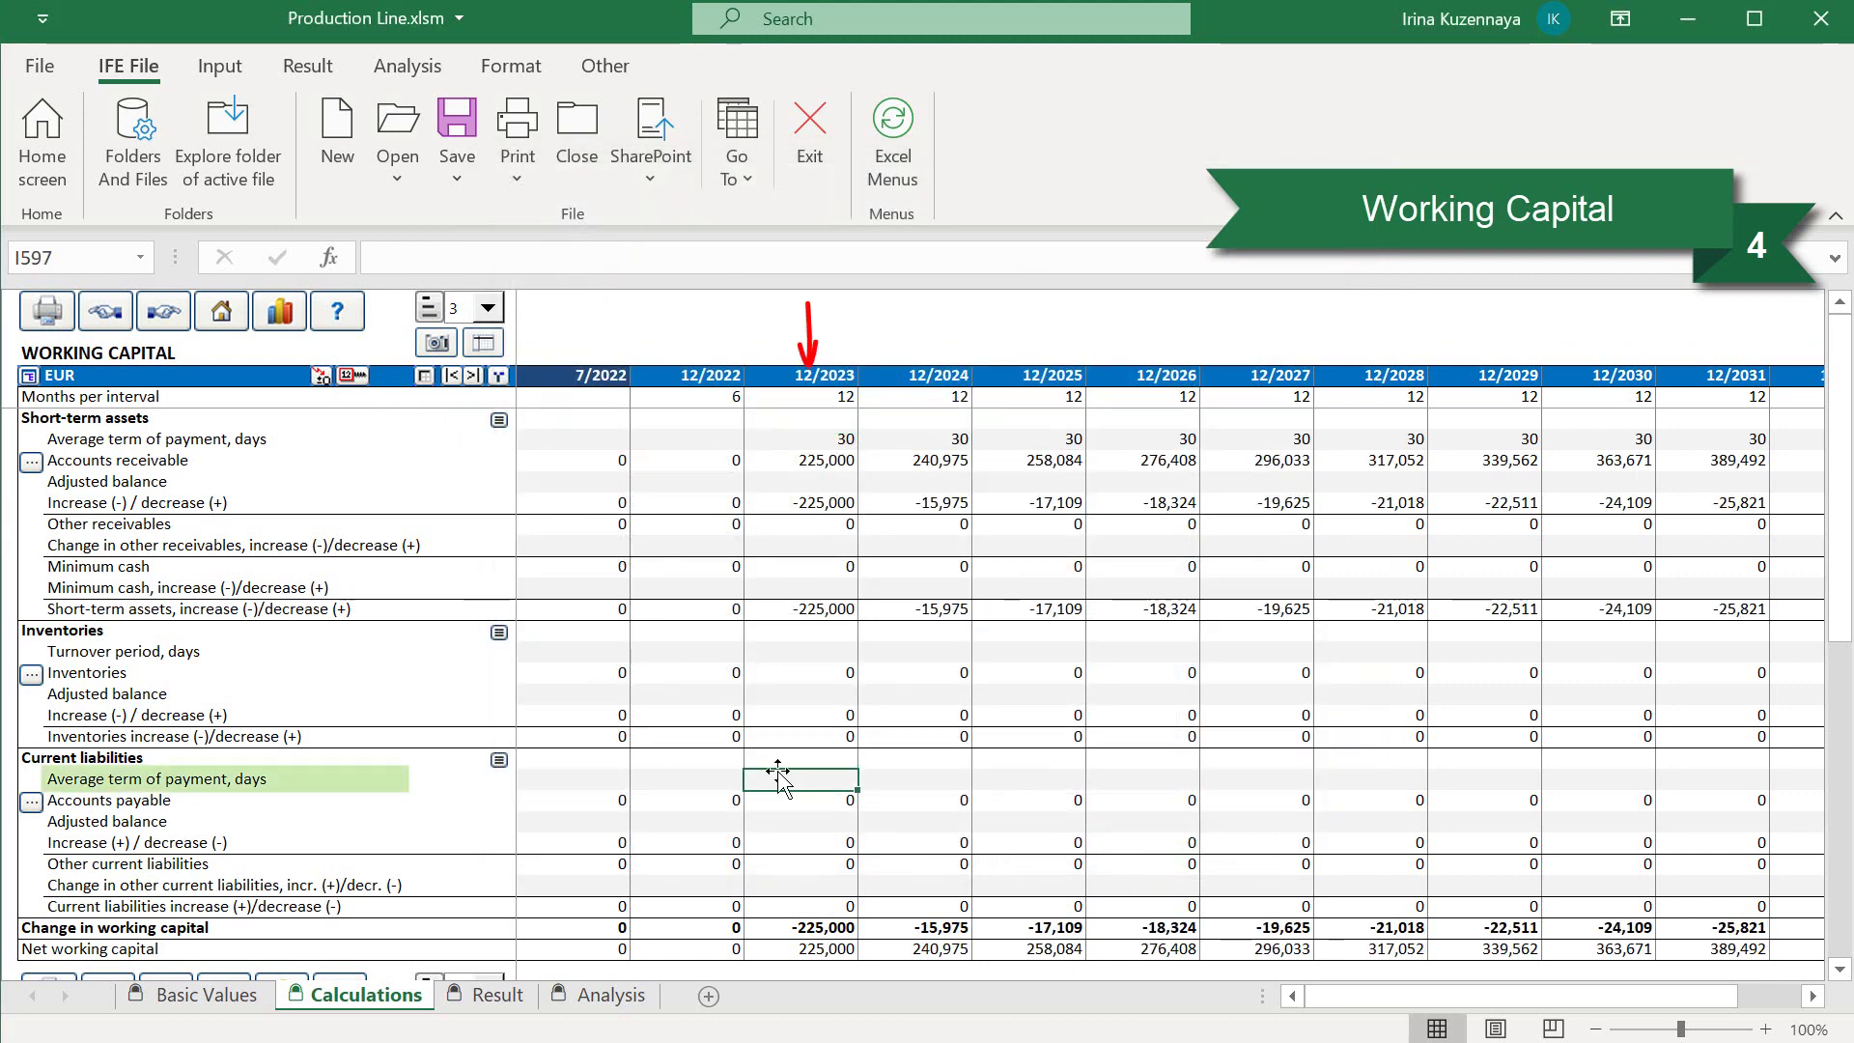
pyautogui.write('20')
pyautogui.press('Return')
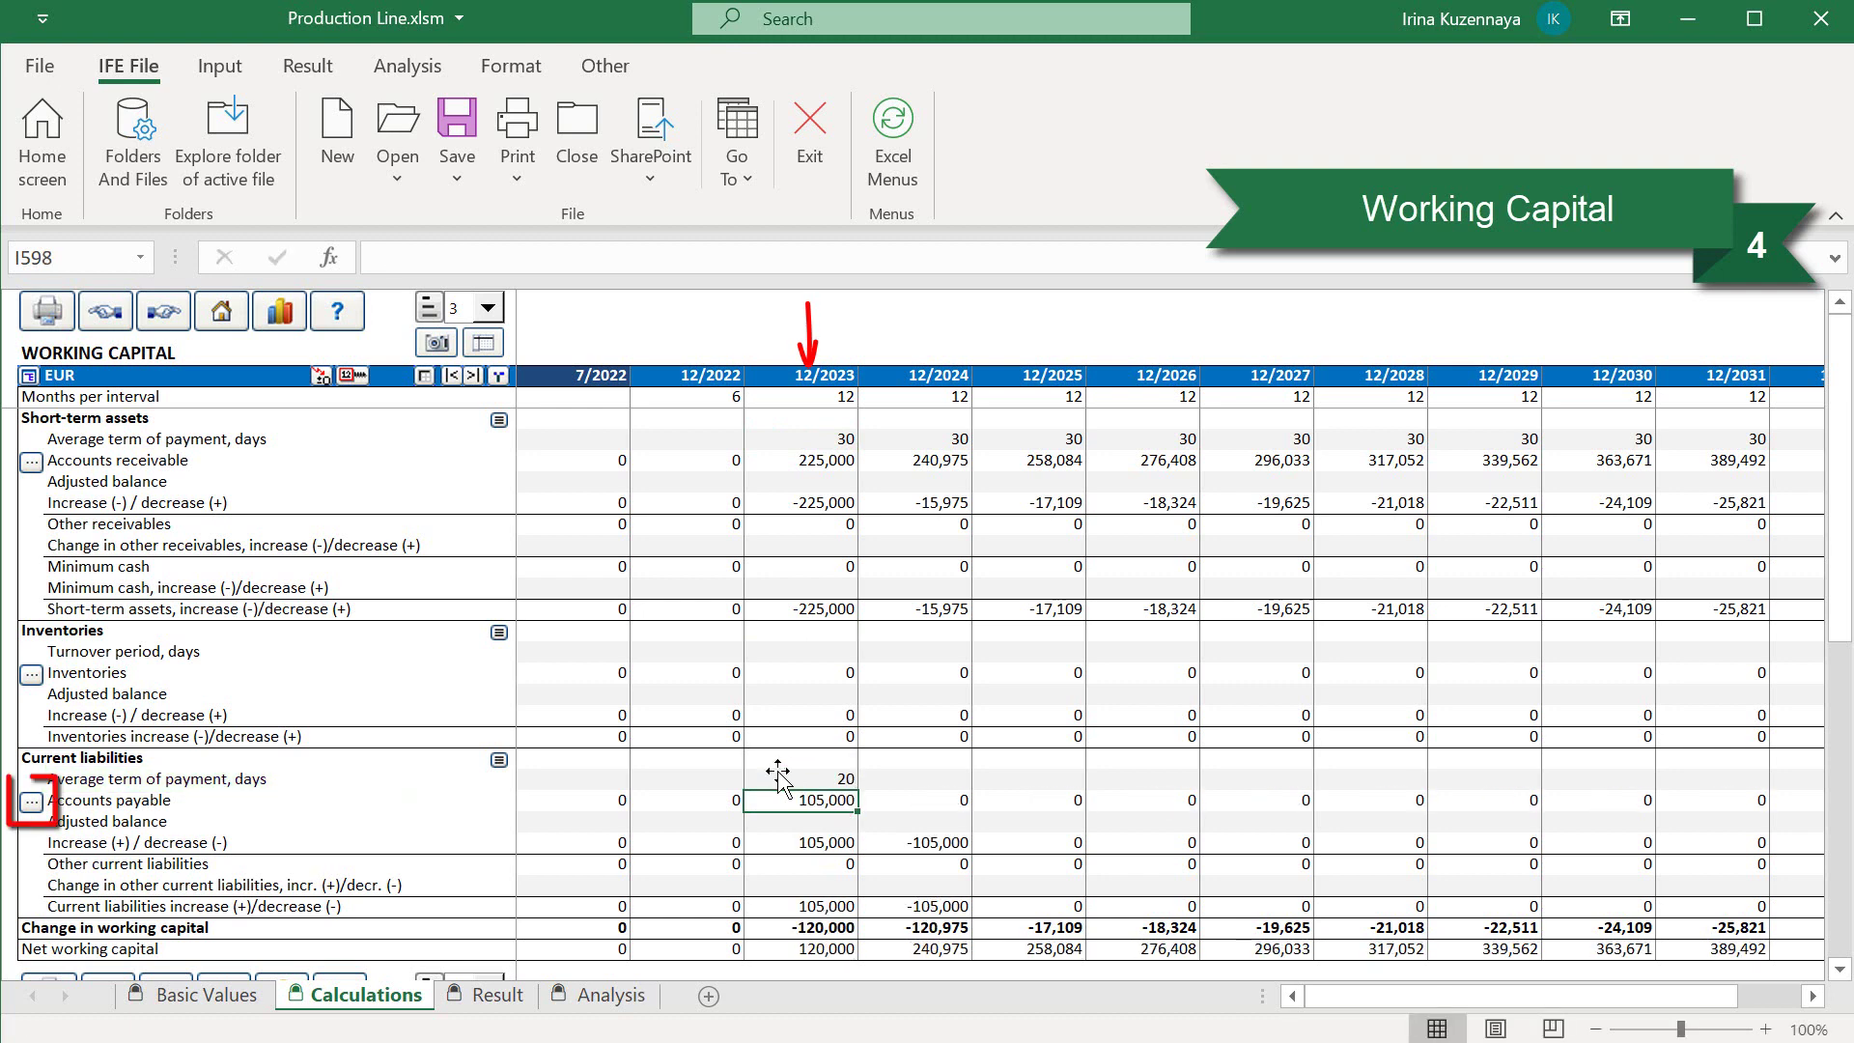
# - Base accounts payable on rows 458 Variable costs and 474 Fixed costs instead of External charges
pyautogui.click(34, 802)
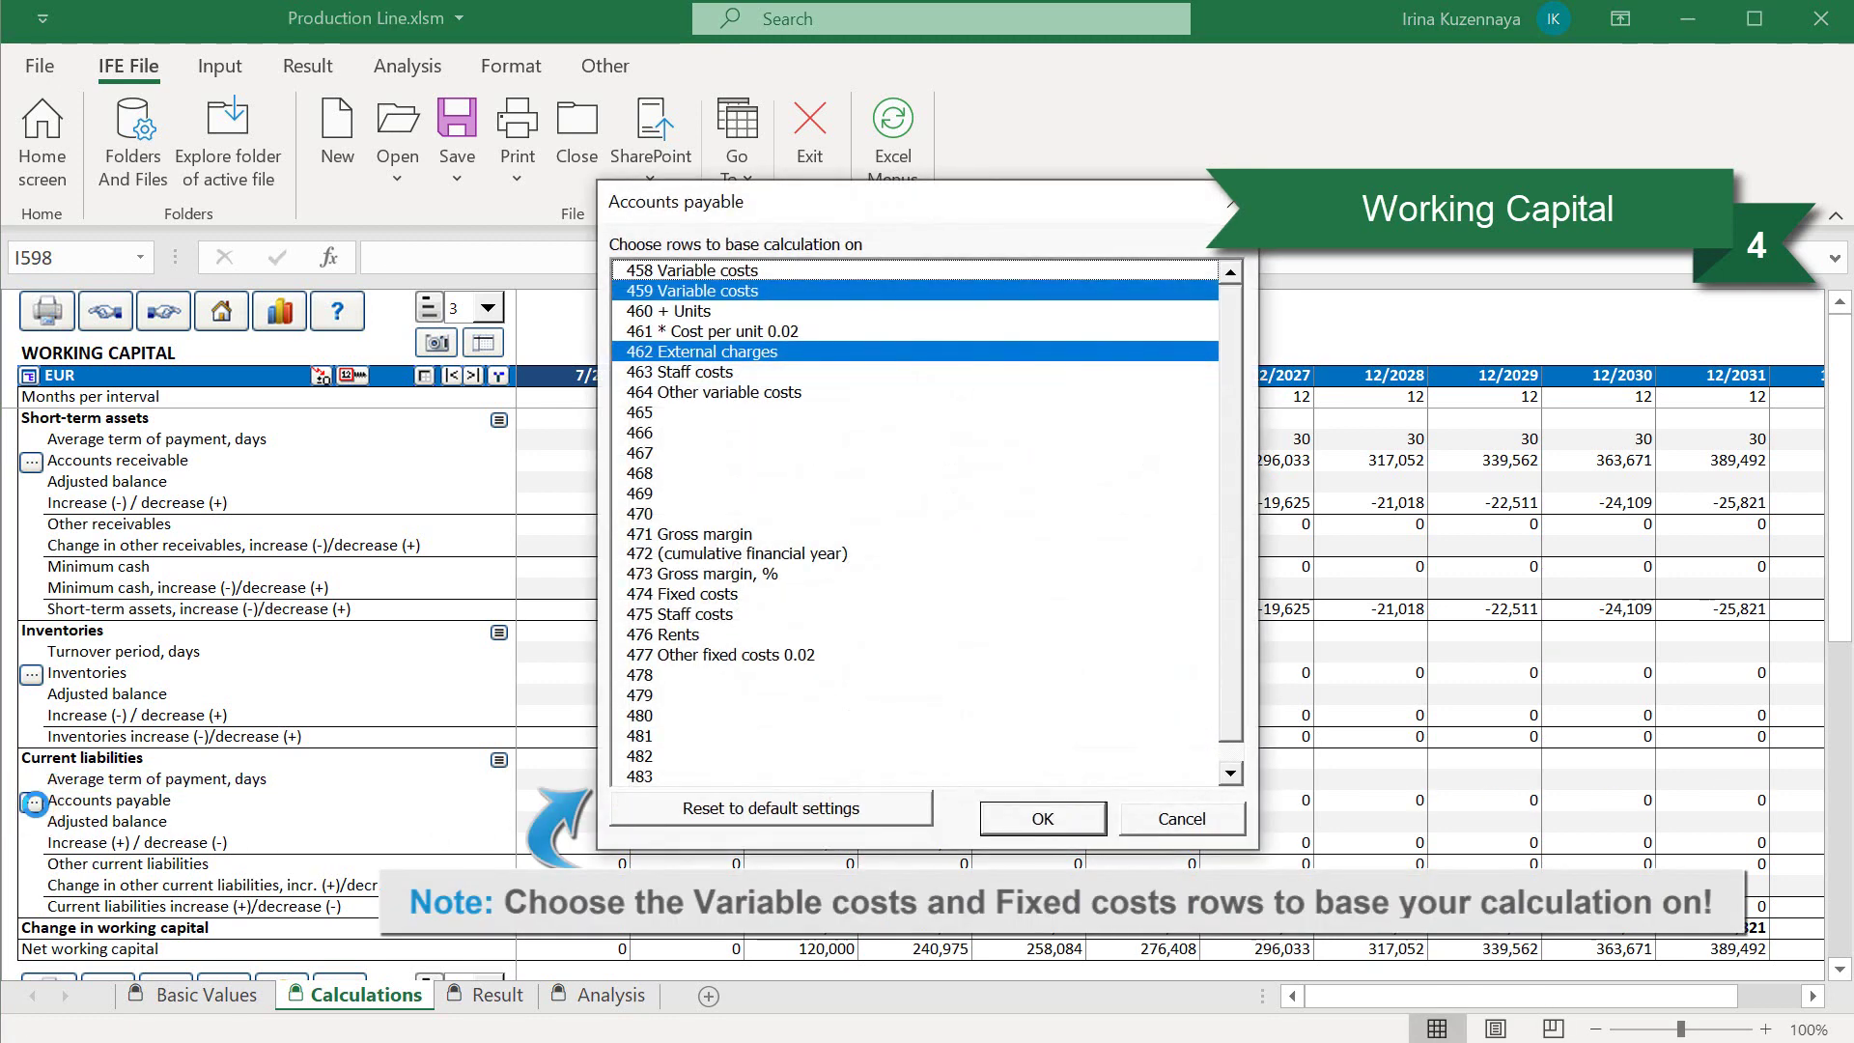
pyautogui.click(722, 352)
pyautogui.click(719, 270)
pyautogui.click(719, 290)
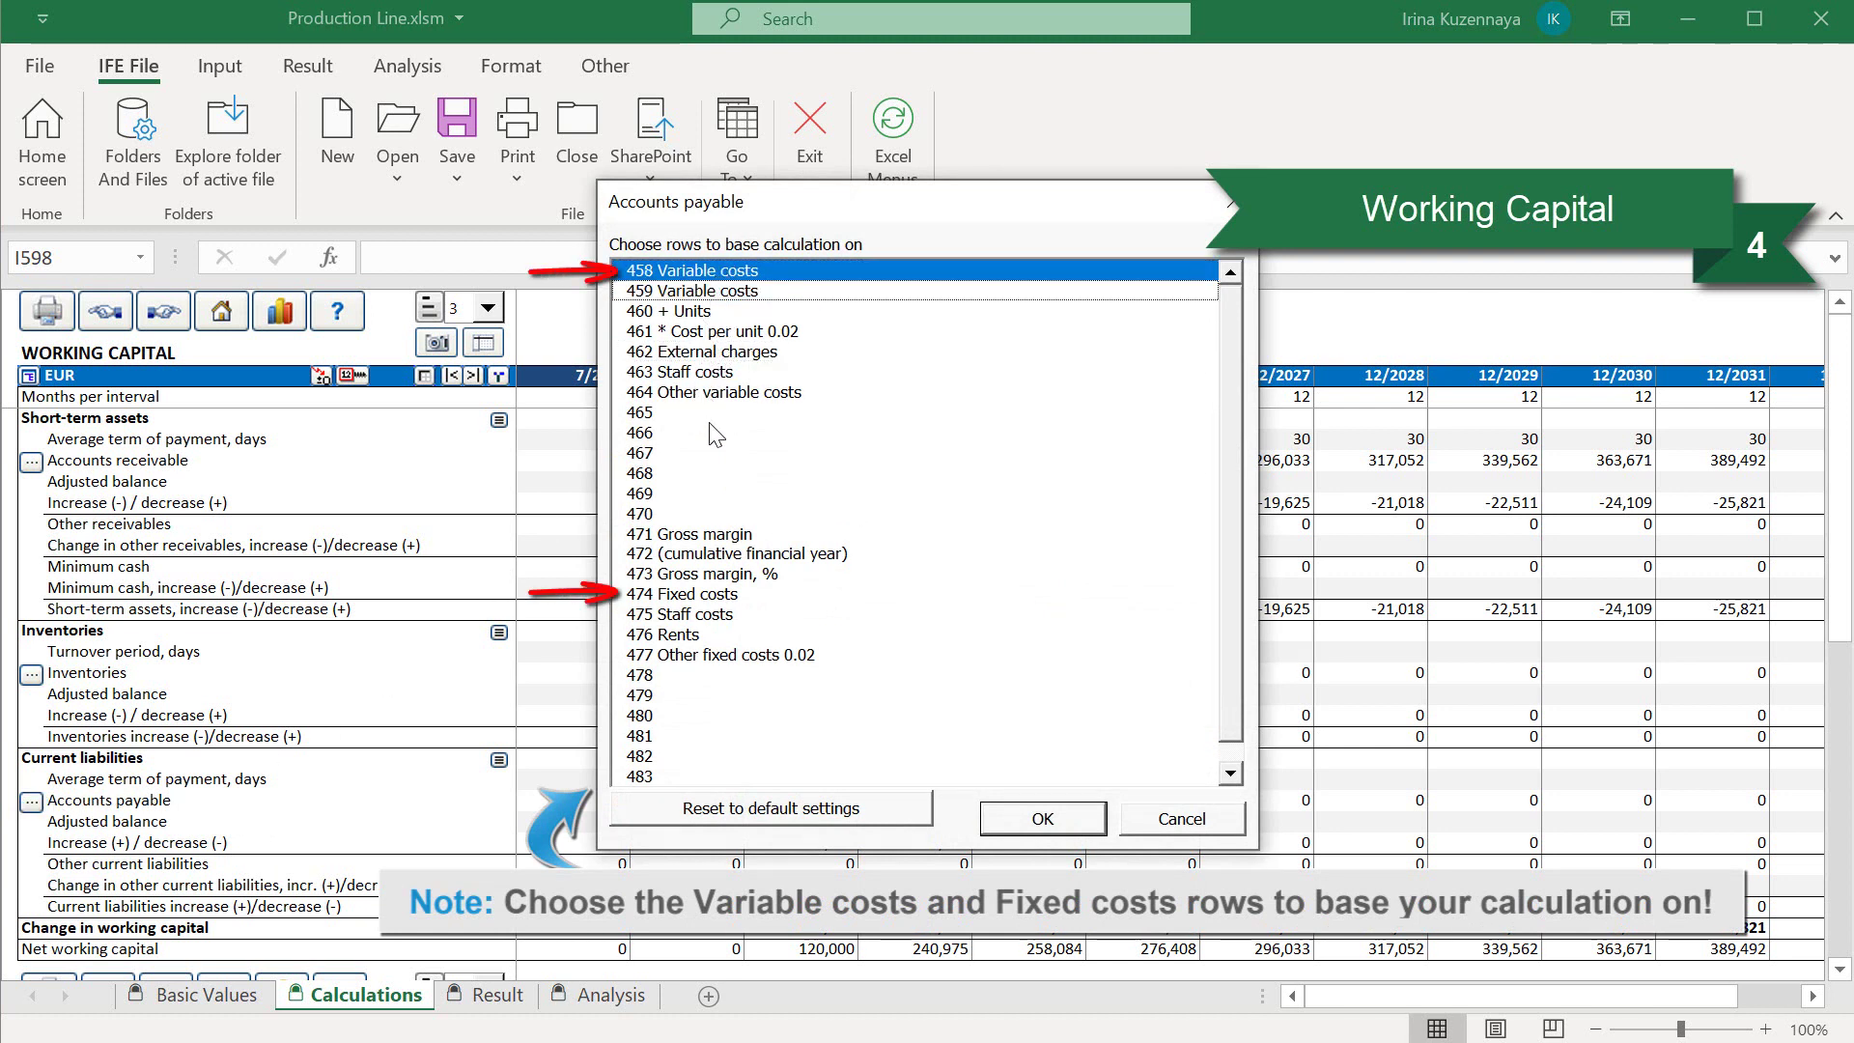
pyautogui.click(731, 593)
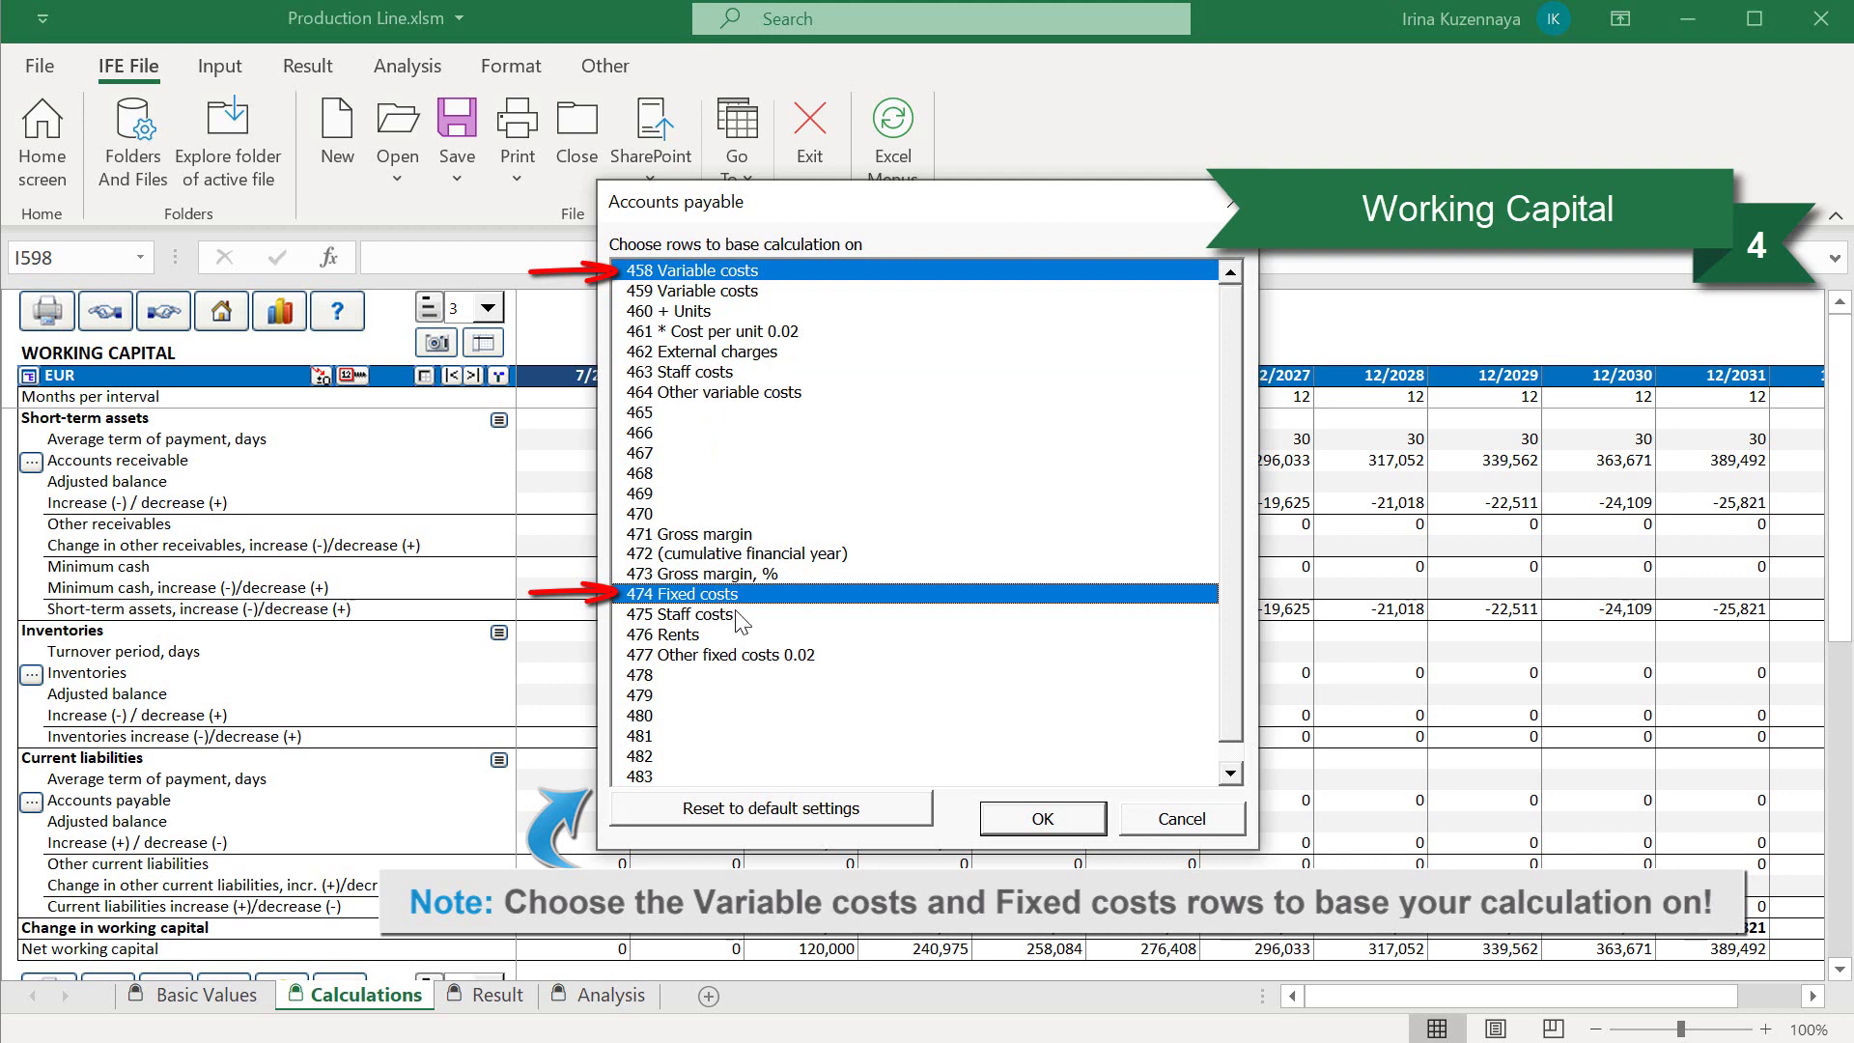
pyautogui.click(1010, 826)
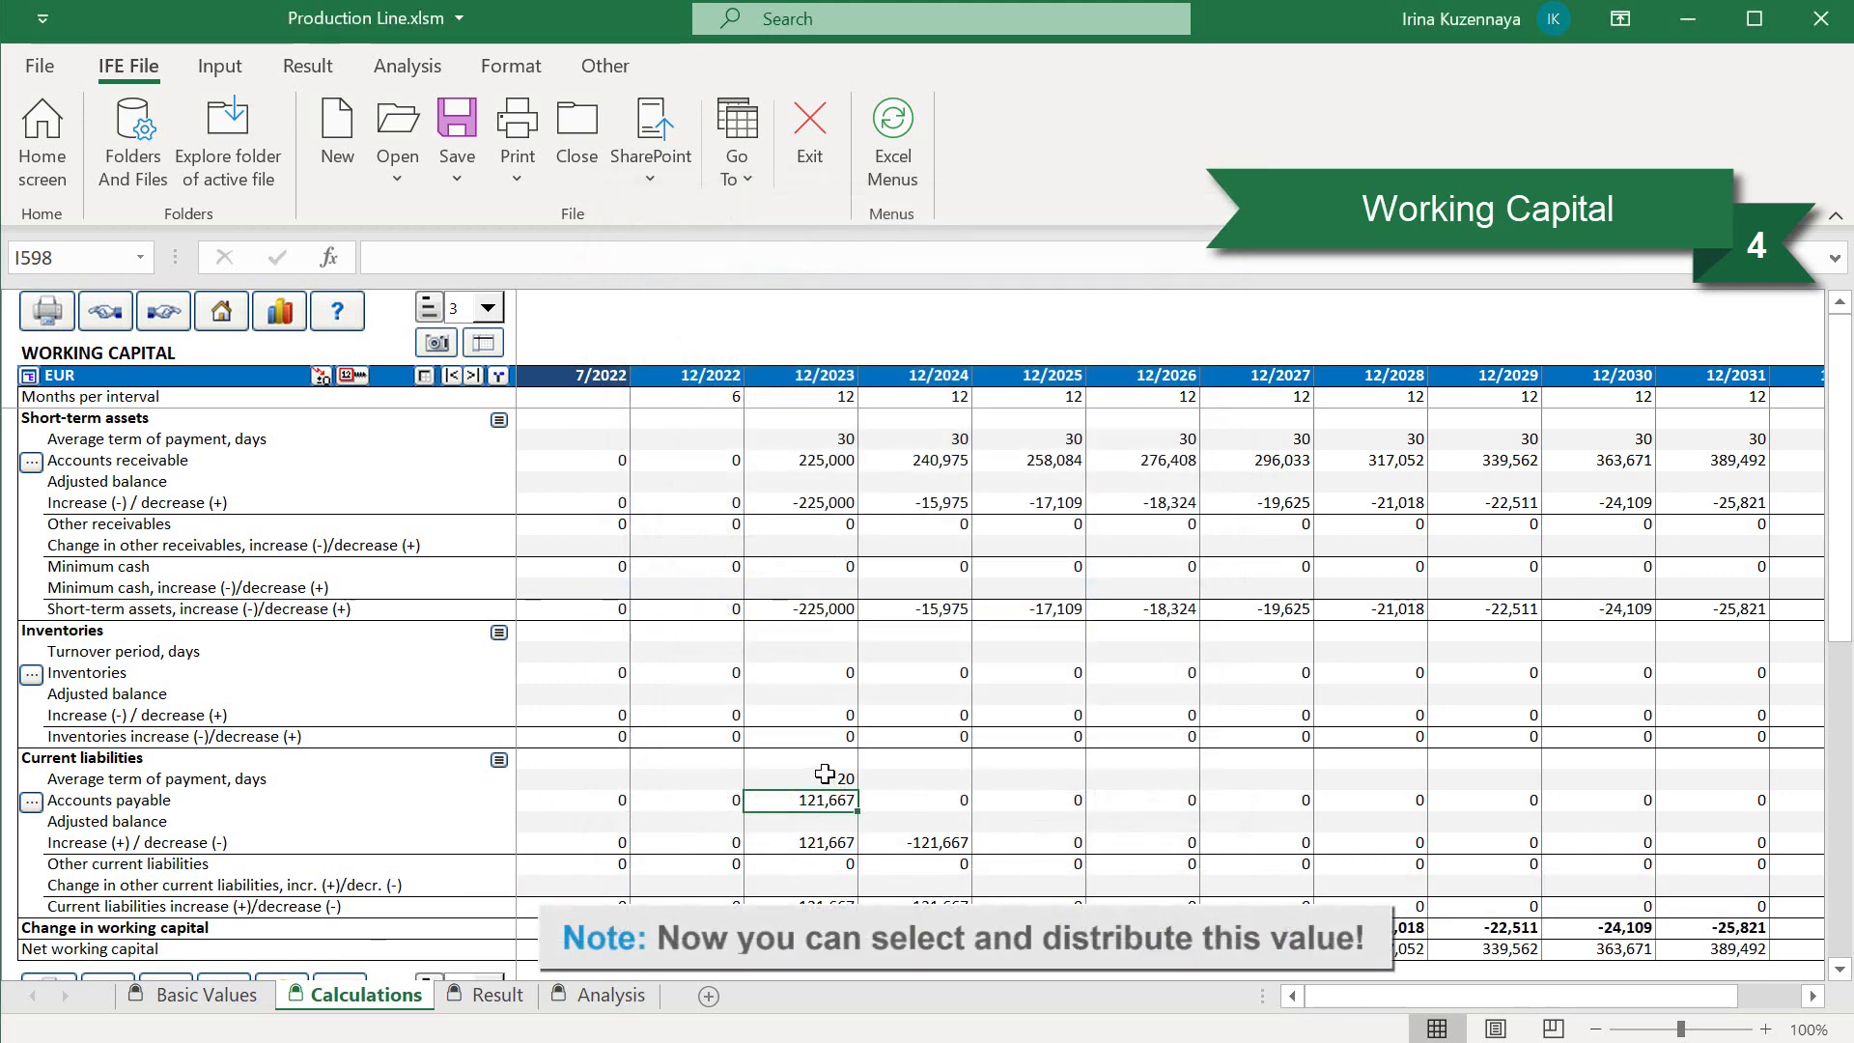
# - Distribute the 20-day payables term across all later years
pyautogui.click(816, 777)
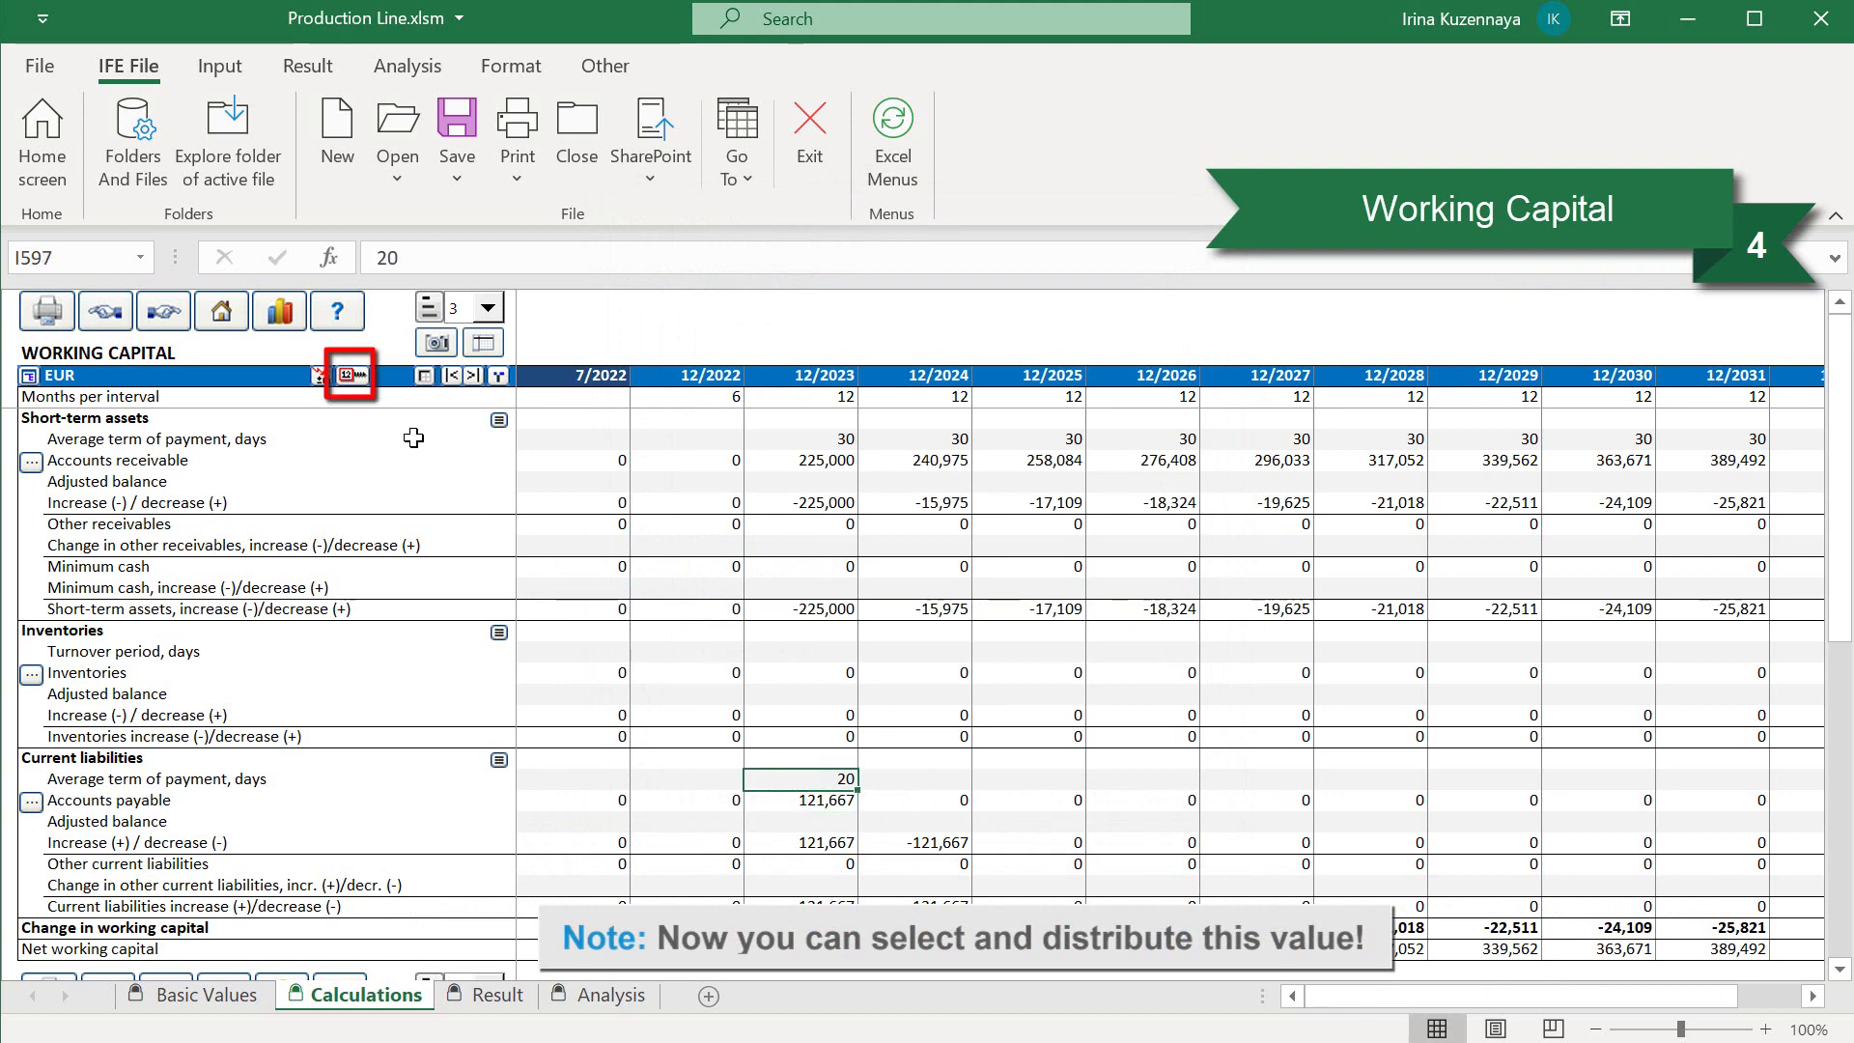
pyautogui.click(356, 380)
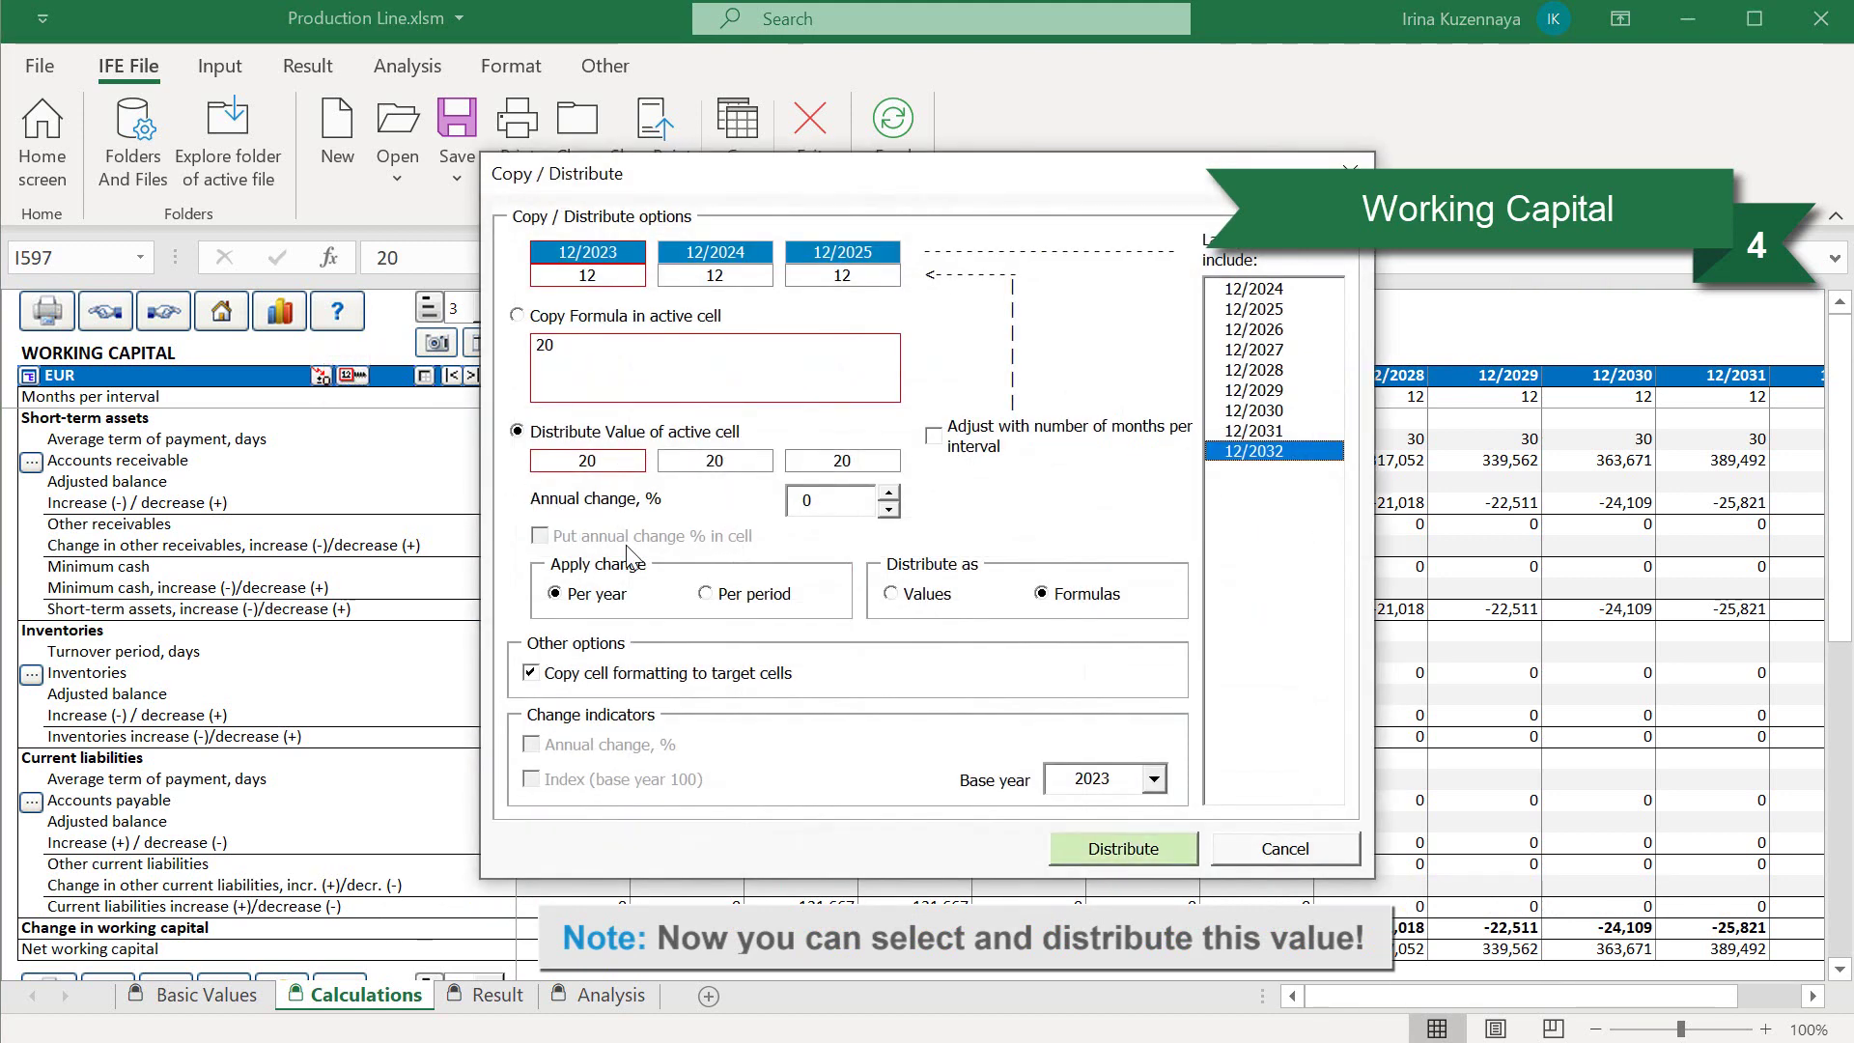
pyautogui.click(1072, 850)
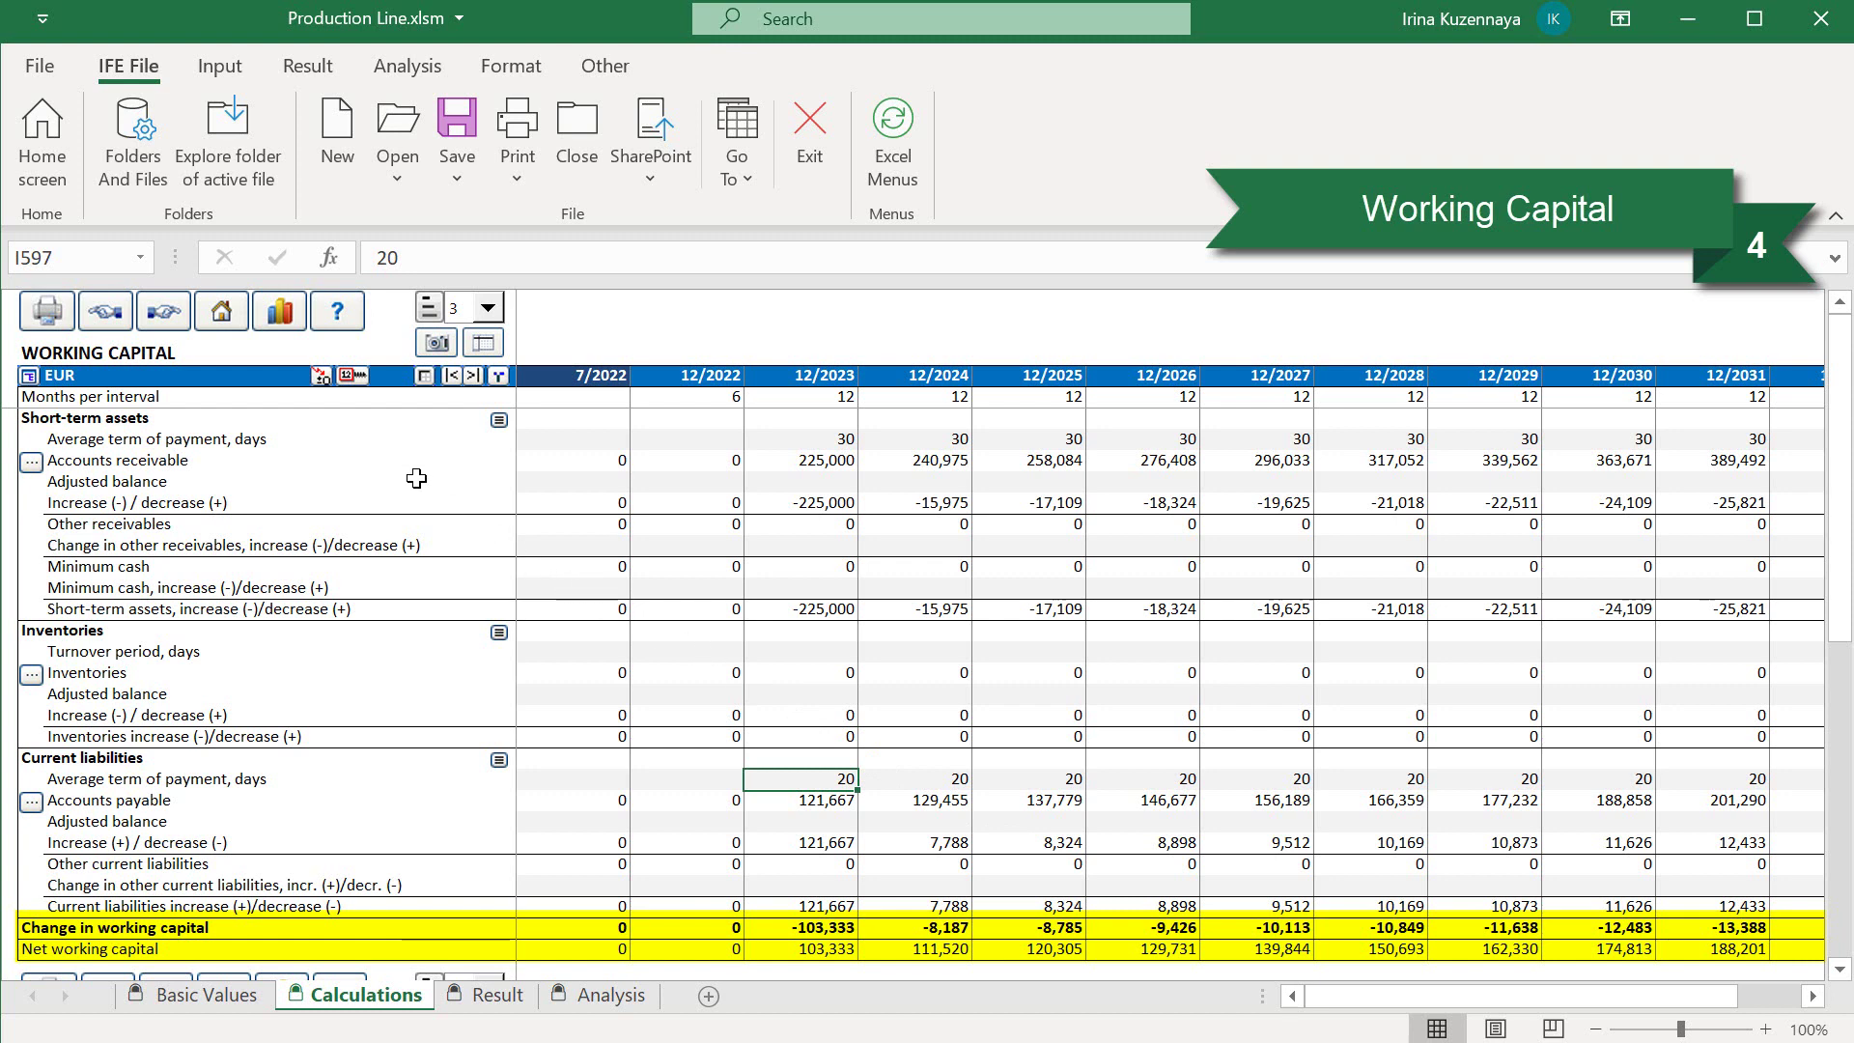
# - Jump to the Cash Flow Statement section of the Calculations sheet
pyautogui.click(173, 324)
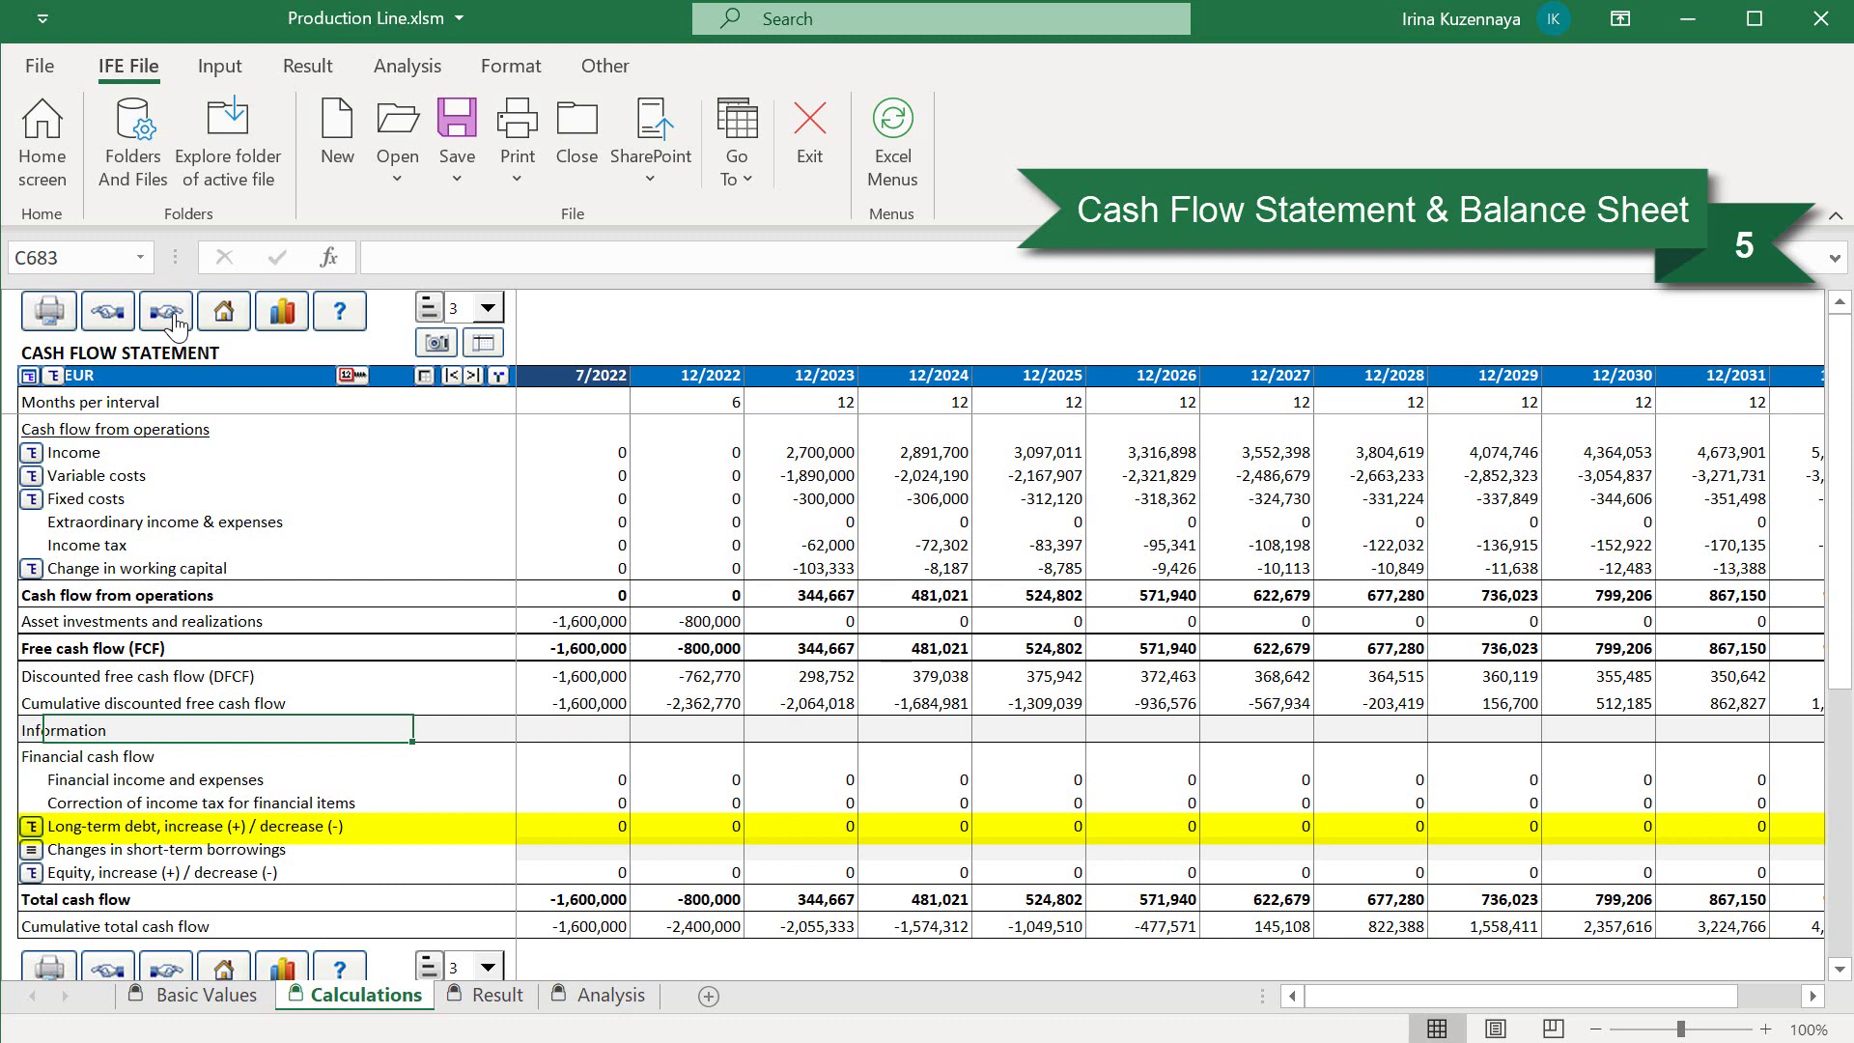
# - View the Balance Sheet at 80% zoom, then go to the Key Financials section
pyautogui.click(169, 311)
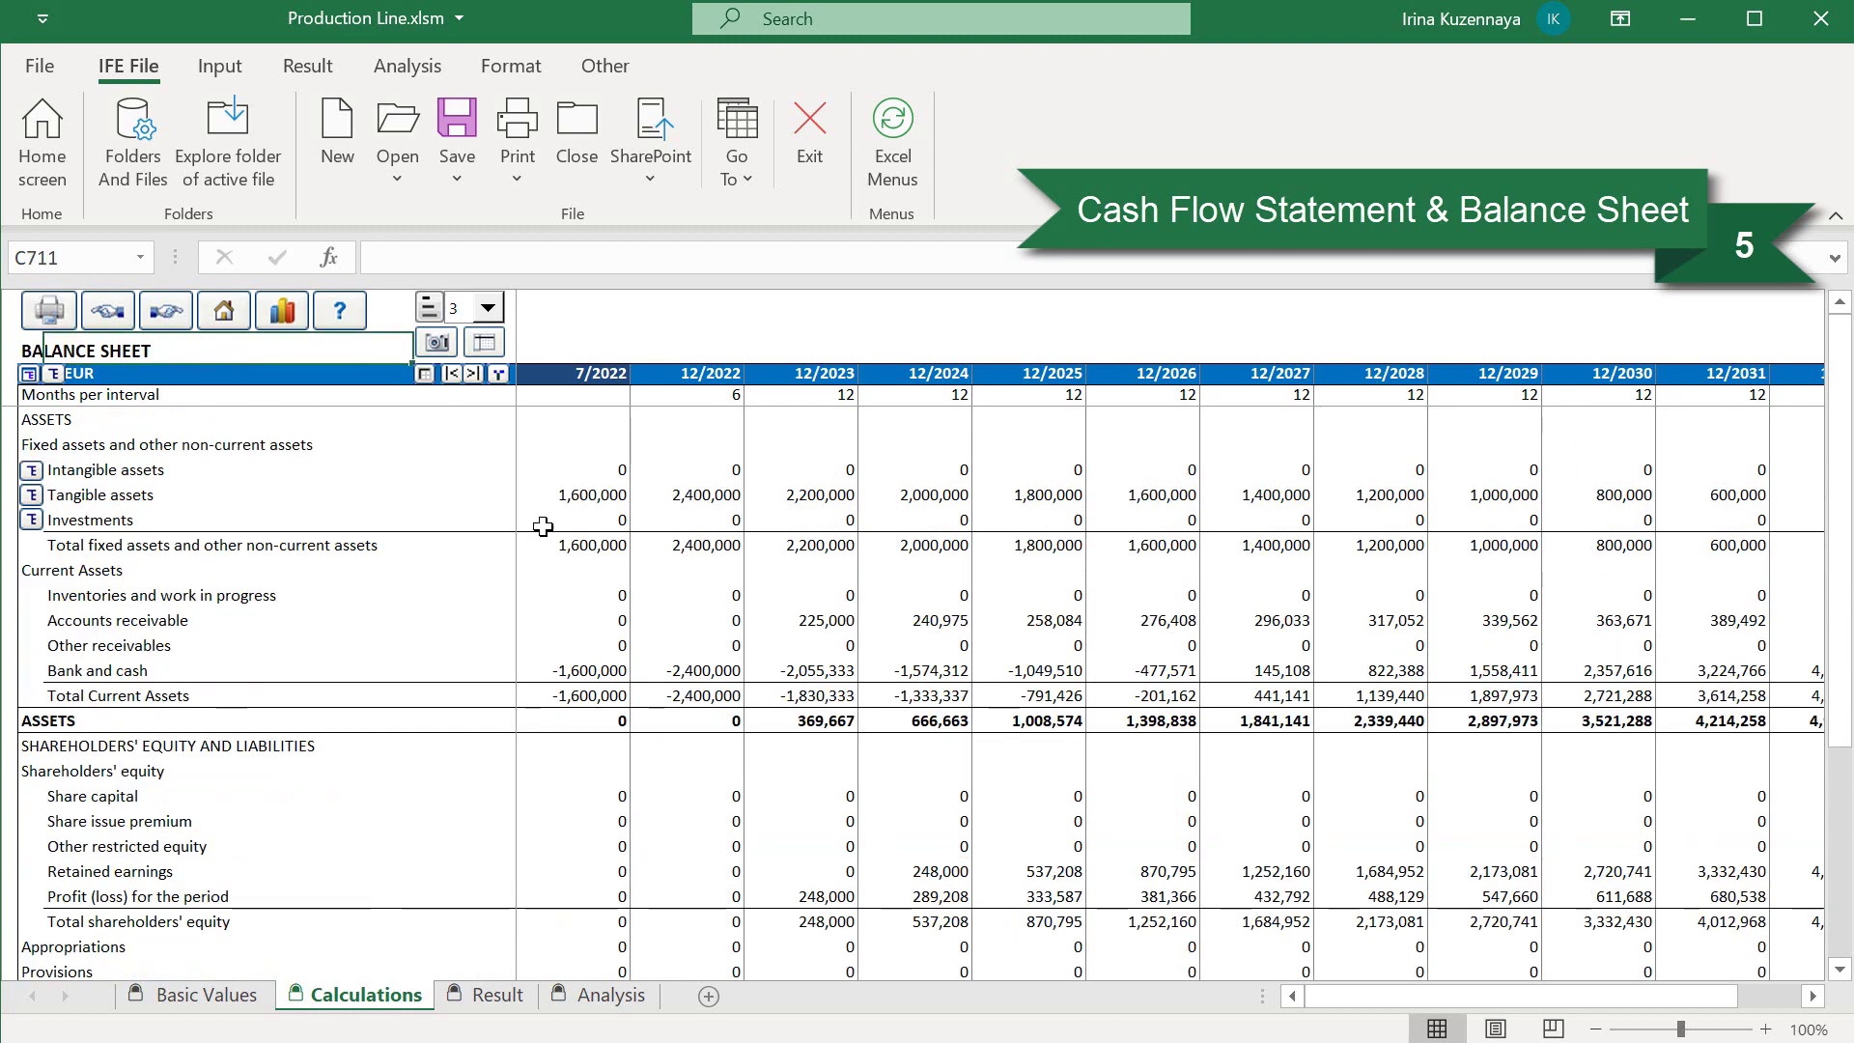
pyautogui.click(1598, 1029)
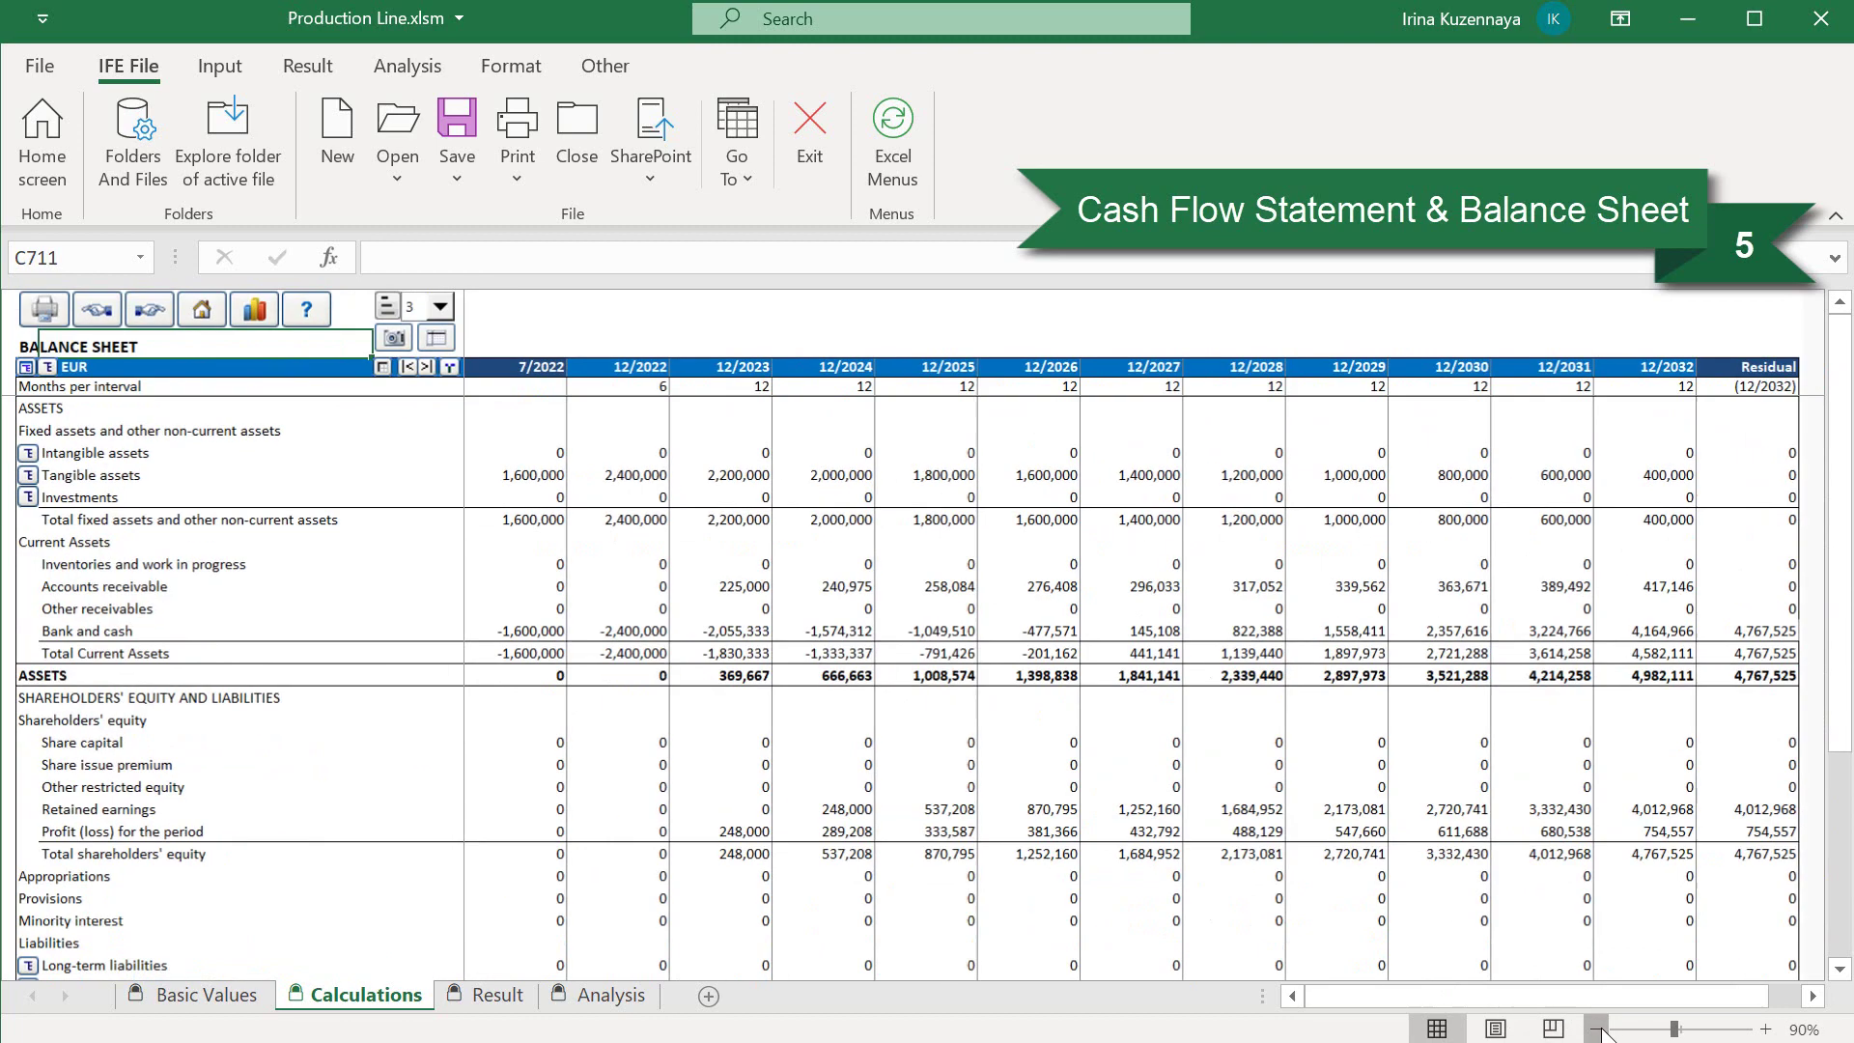
pyautogui.click(1598, 1030)
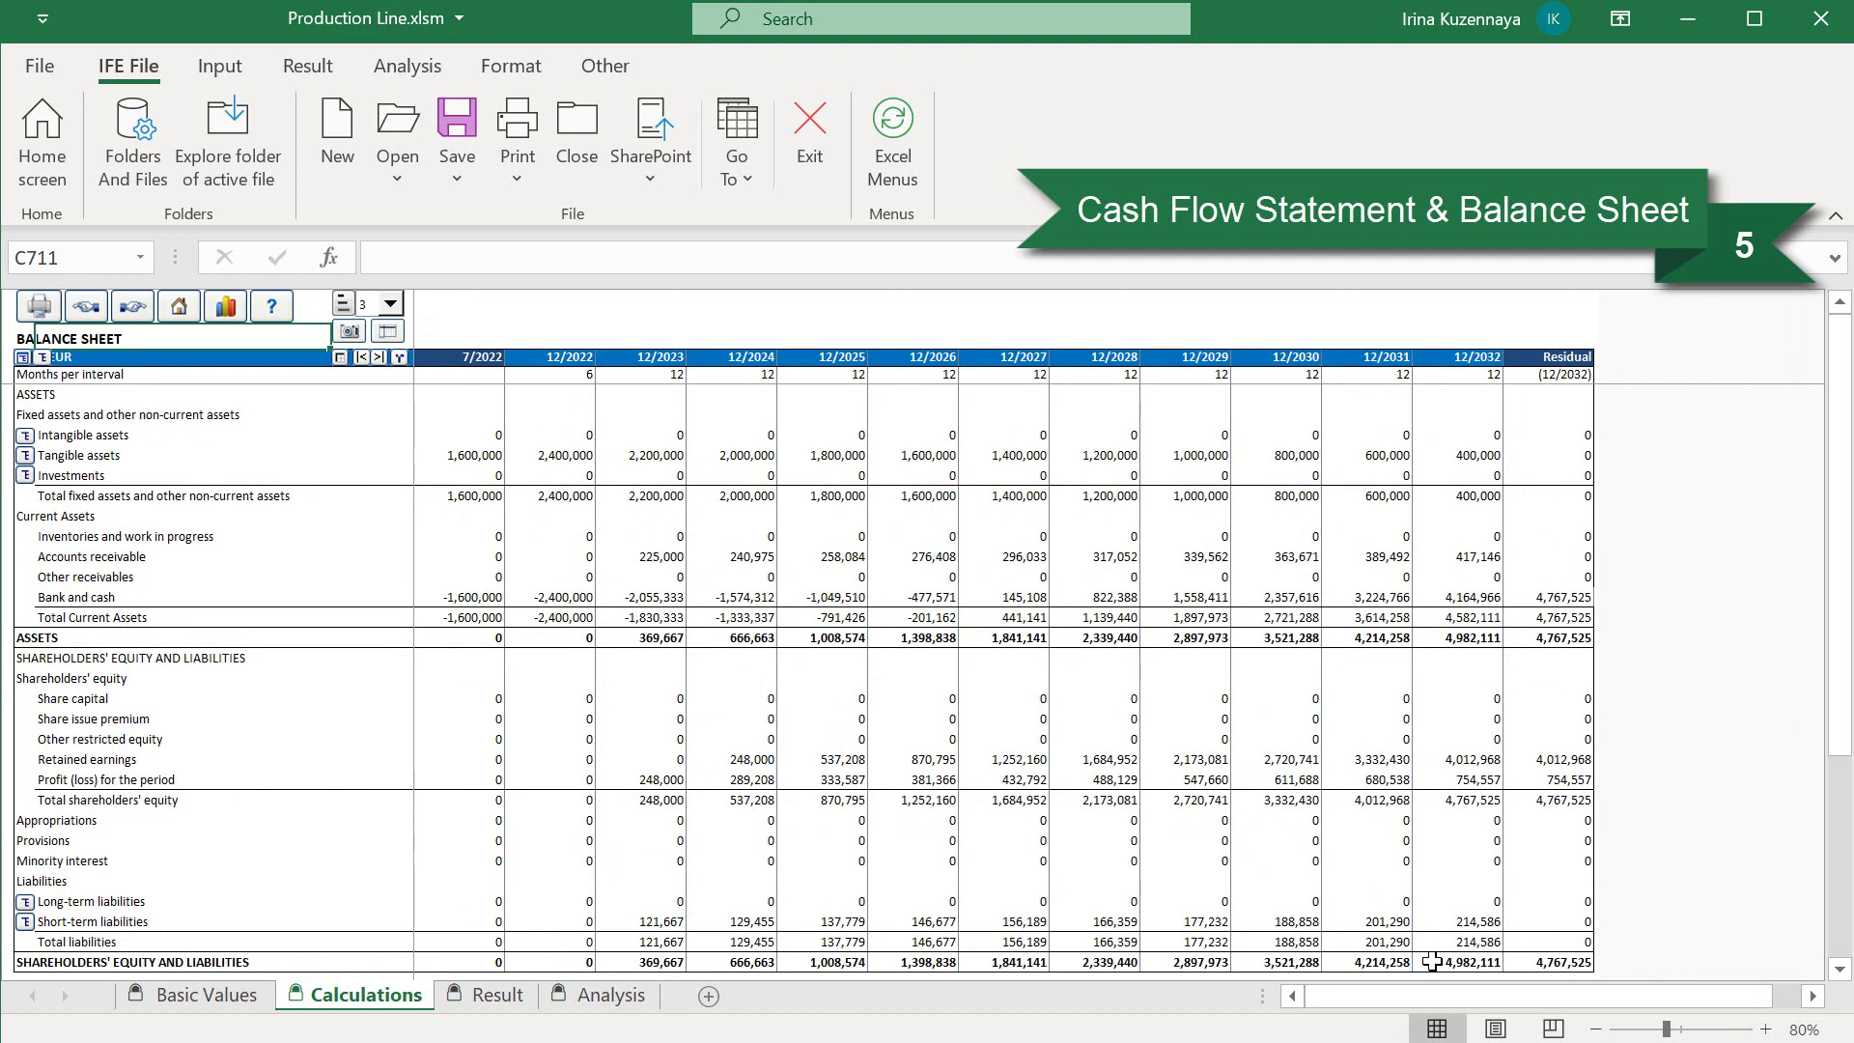
pyautogui.click(130, 309)
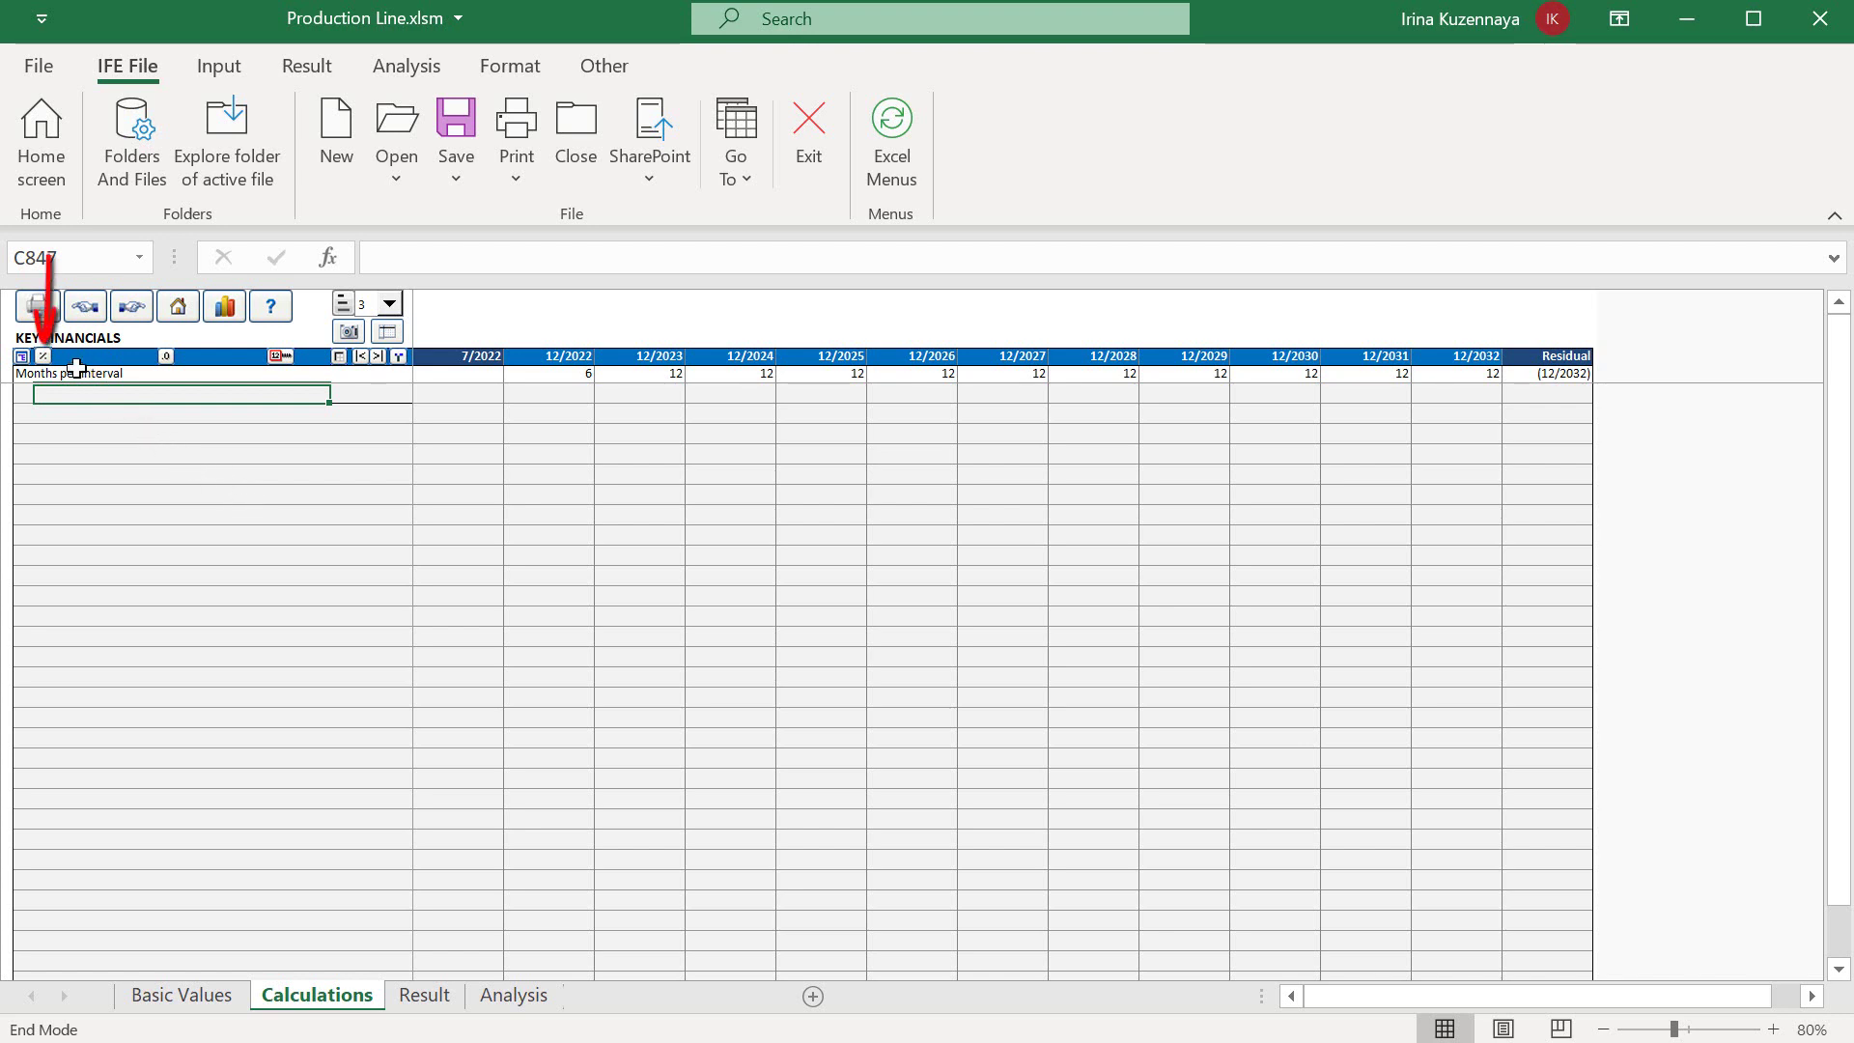
# - In the Add Financial Ratios list, select Capital Turnover Ratio and Asset Turnover Ratio
pyautogui.click(45, 357)
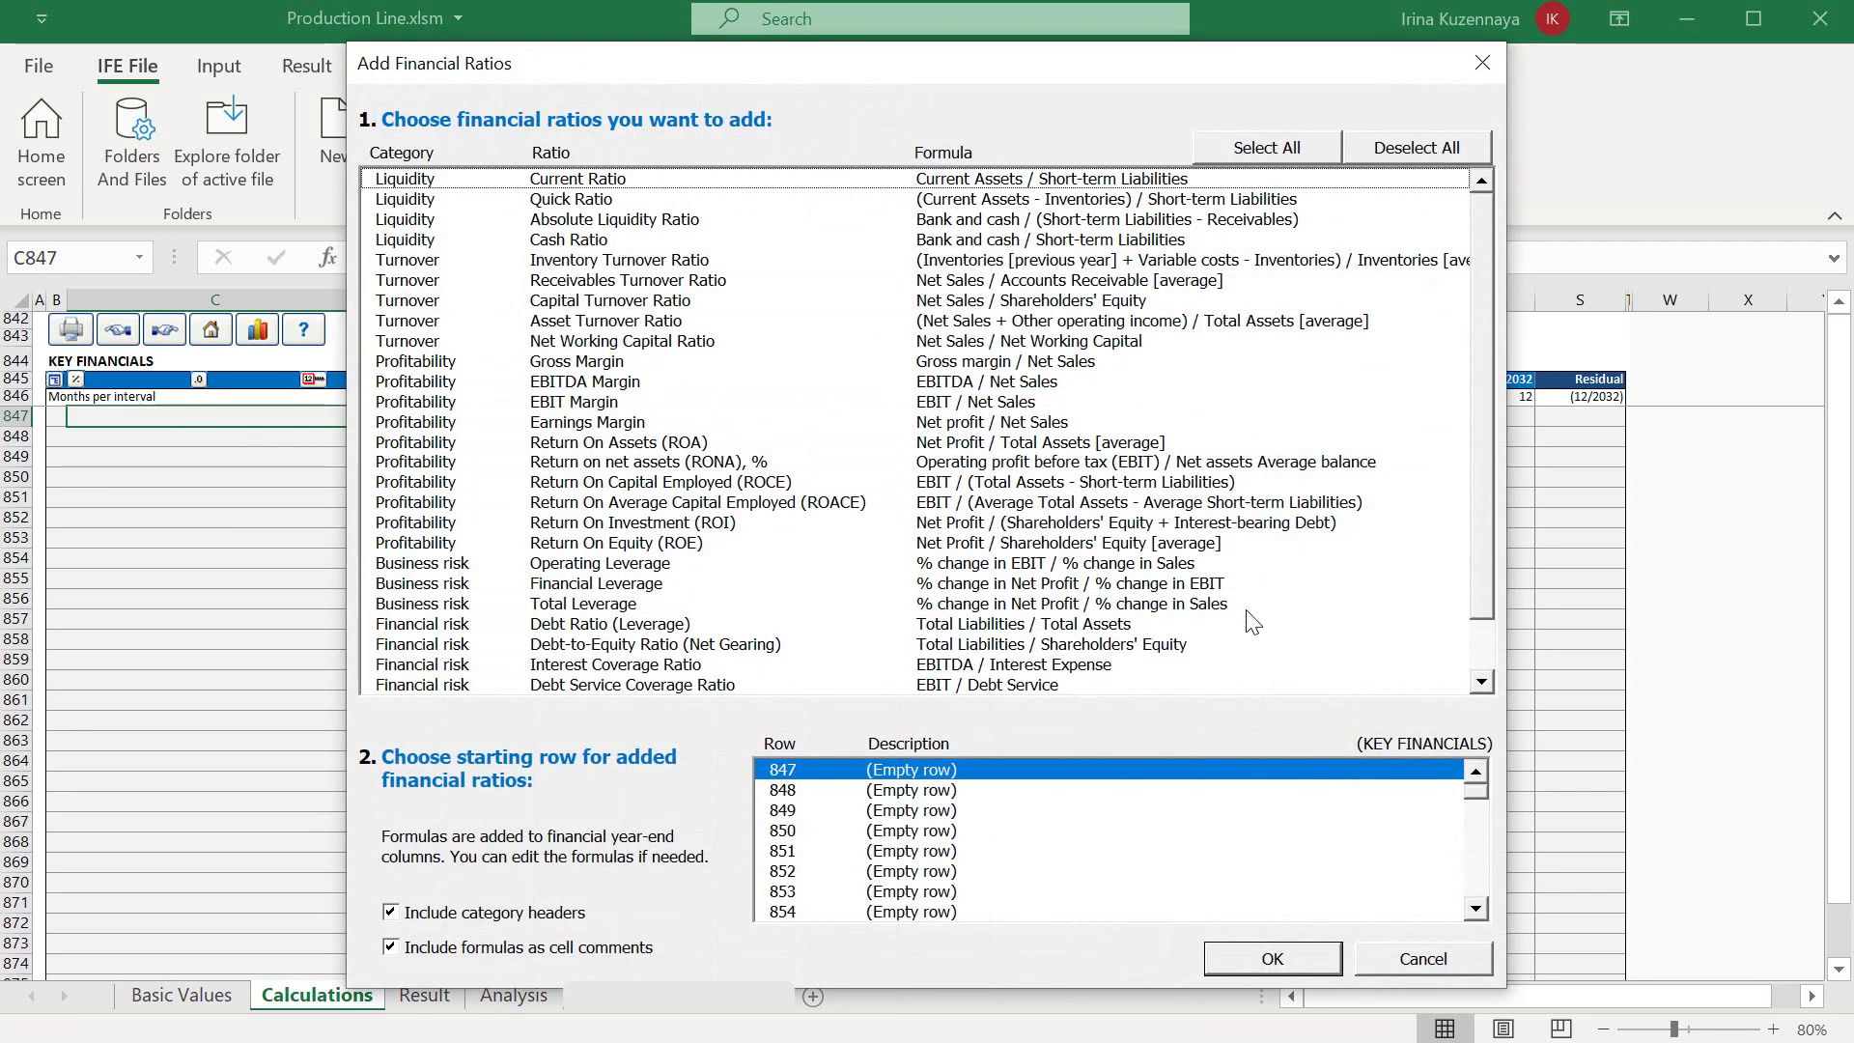
pyautogui.scroll(-1, 1488, 599)
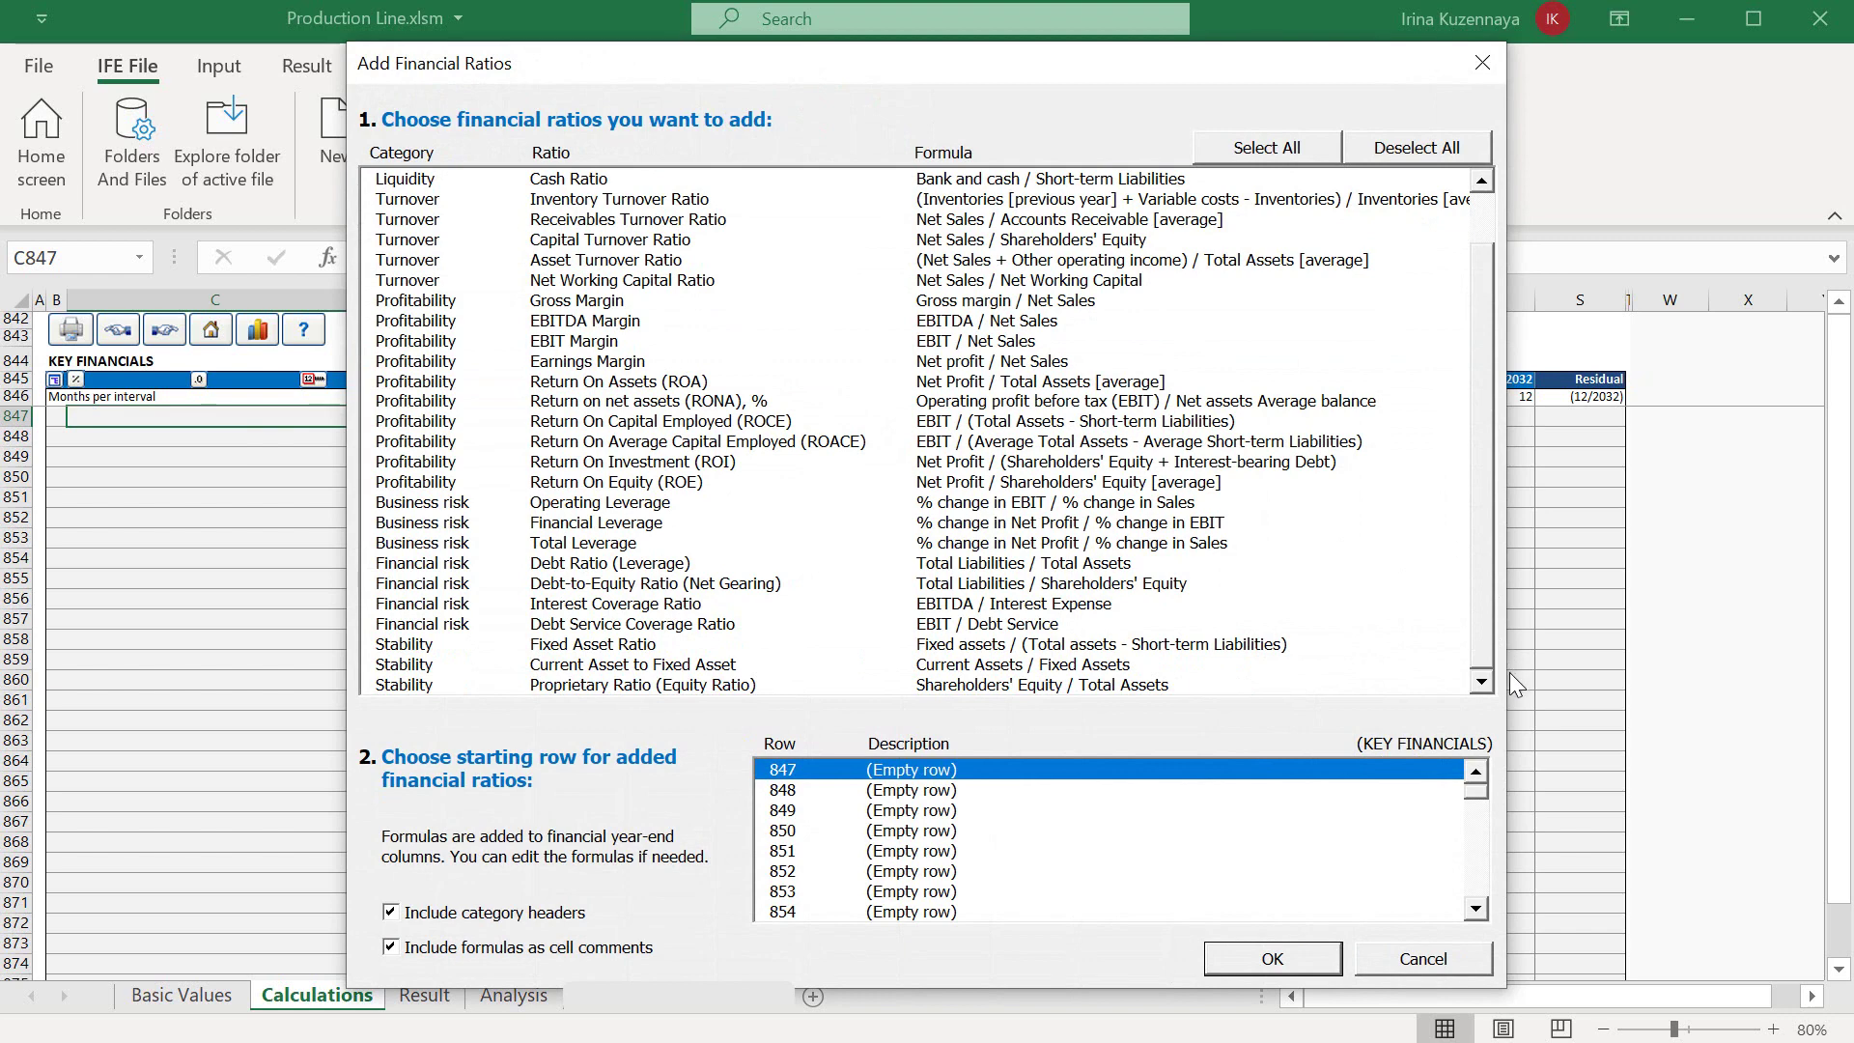
pyautogui.scroll(1, 1488, 564)
pyautogui.moveTo(1488, 564); pyautogui.dragTo(1486, 543)
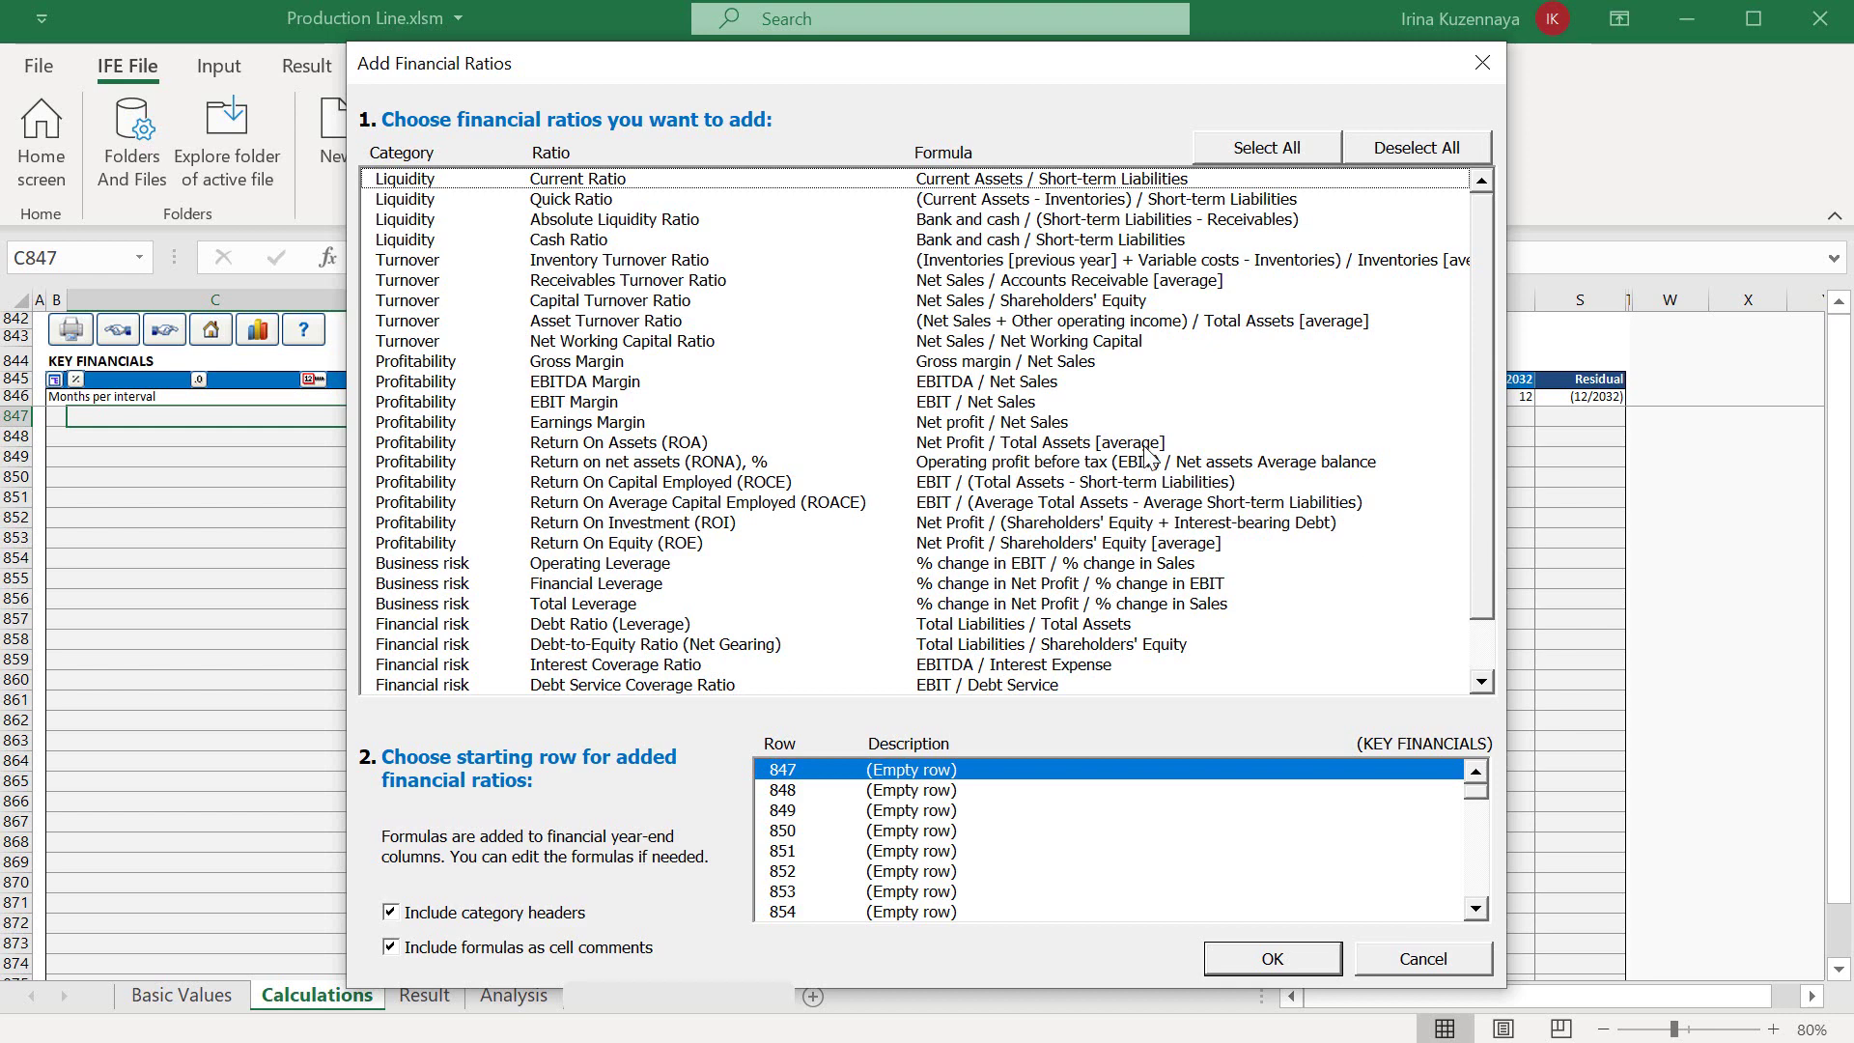
pyautogui.click(665, 305)
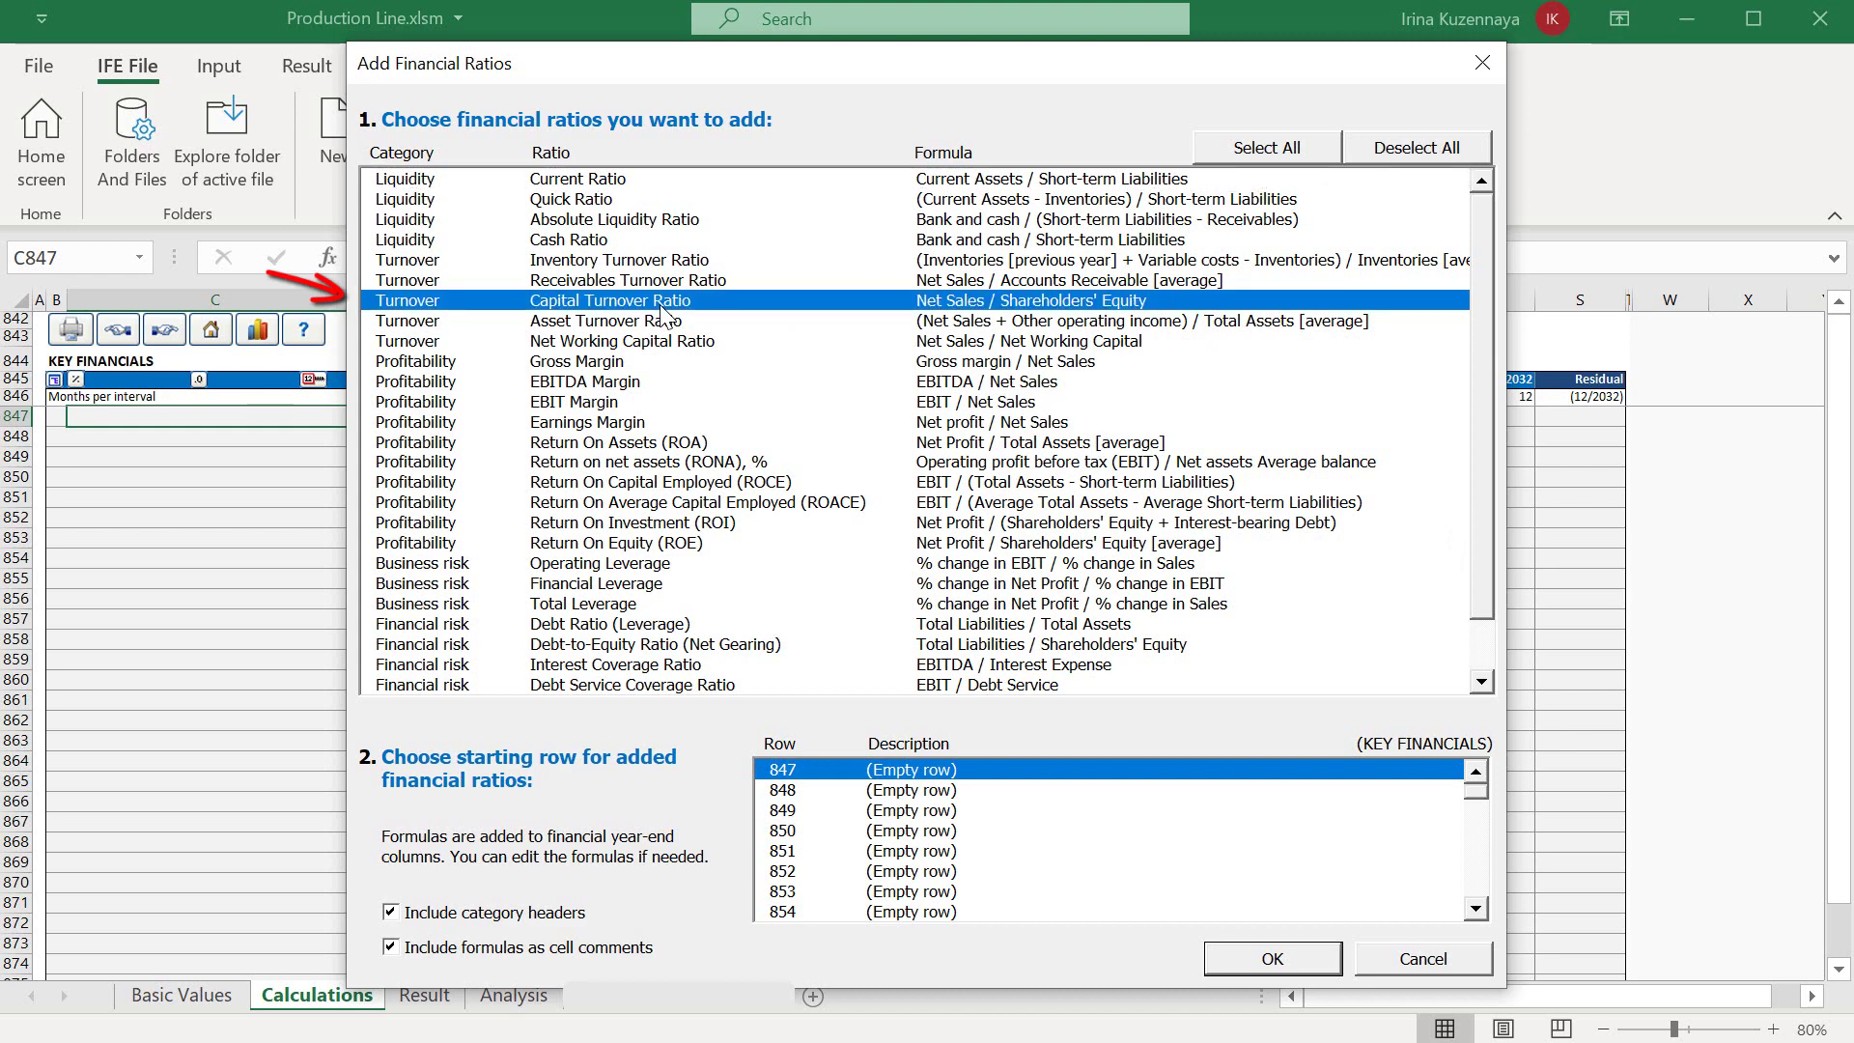
pyautogui.click(661, 324)
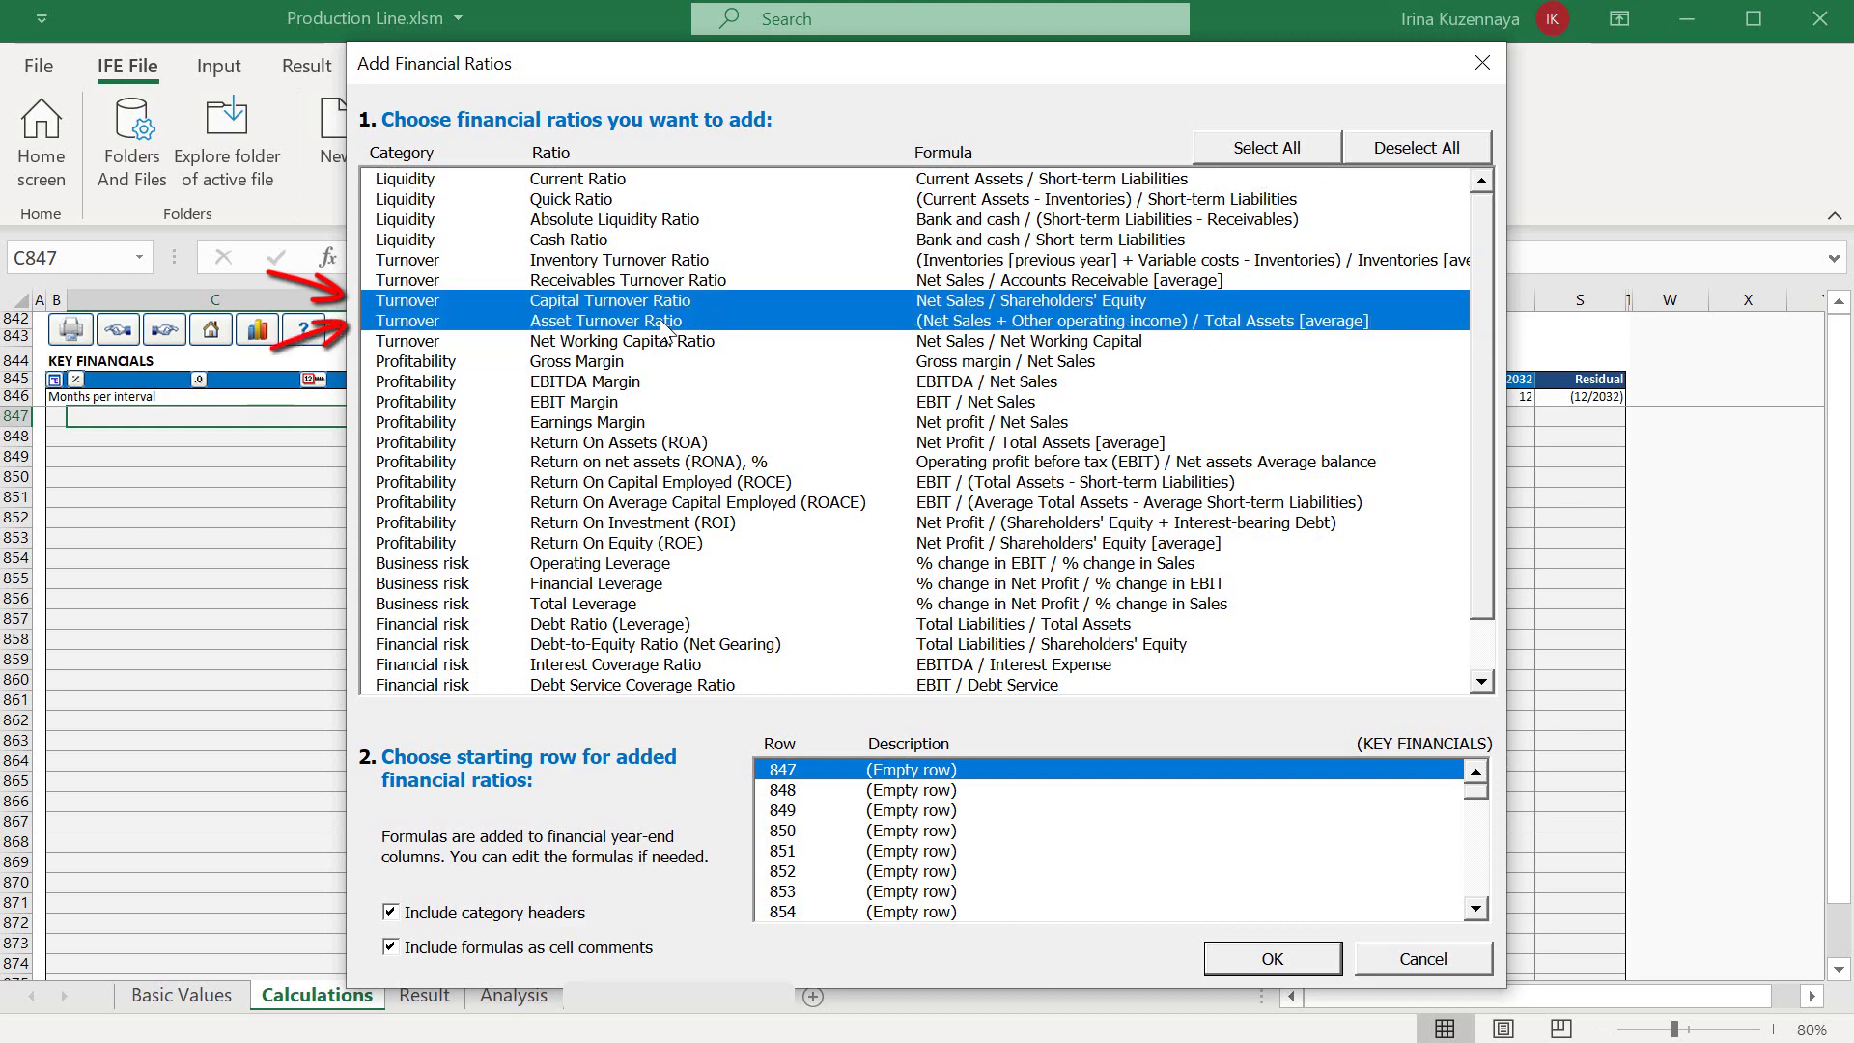
# - Insert the Capital Turnover and Asset Turnover ratios into Key Financials and check their formulas
pyautogui.click(1259, 968)
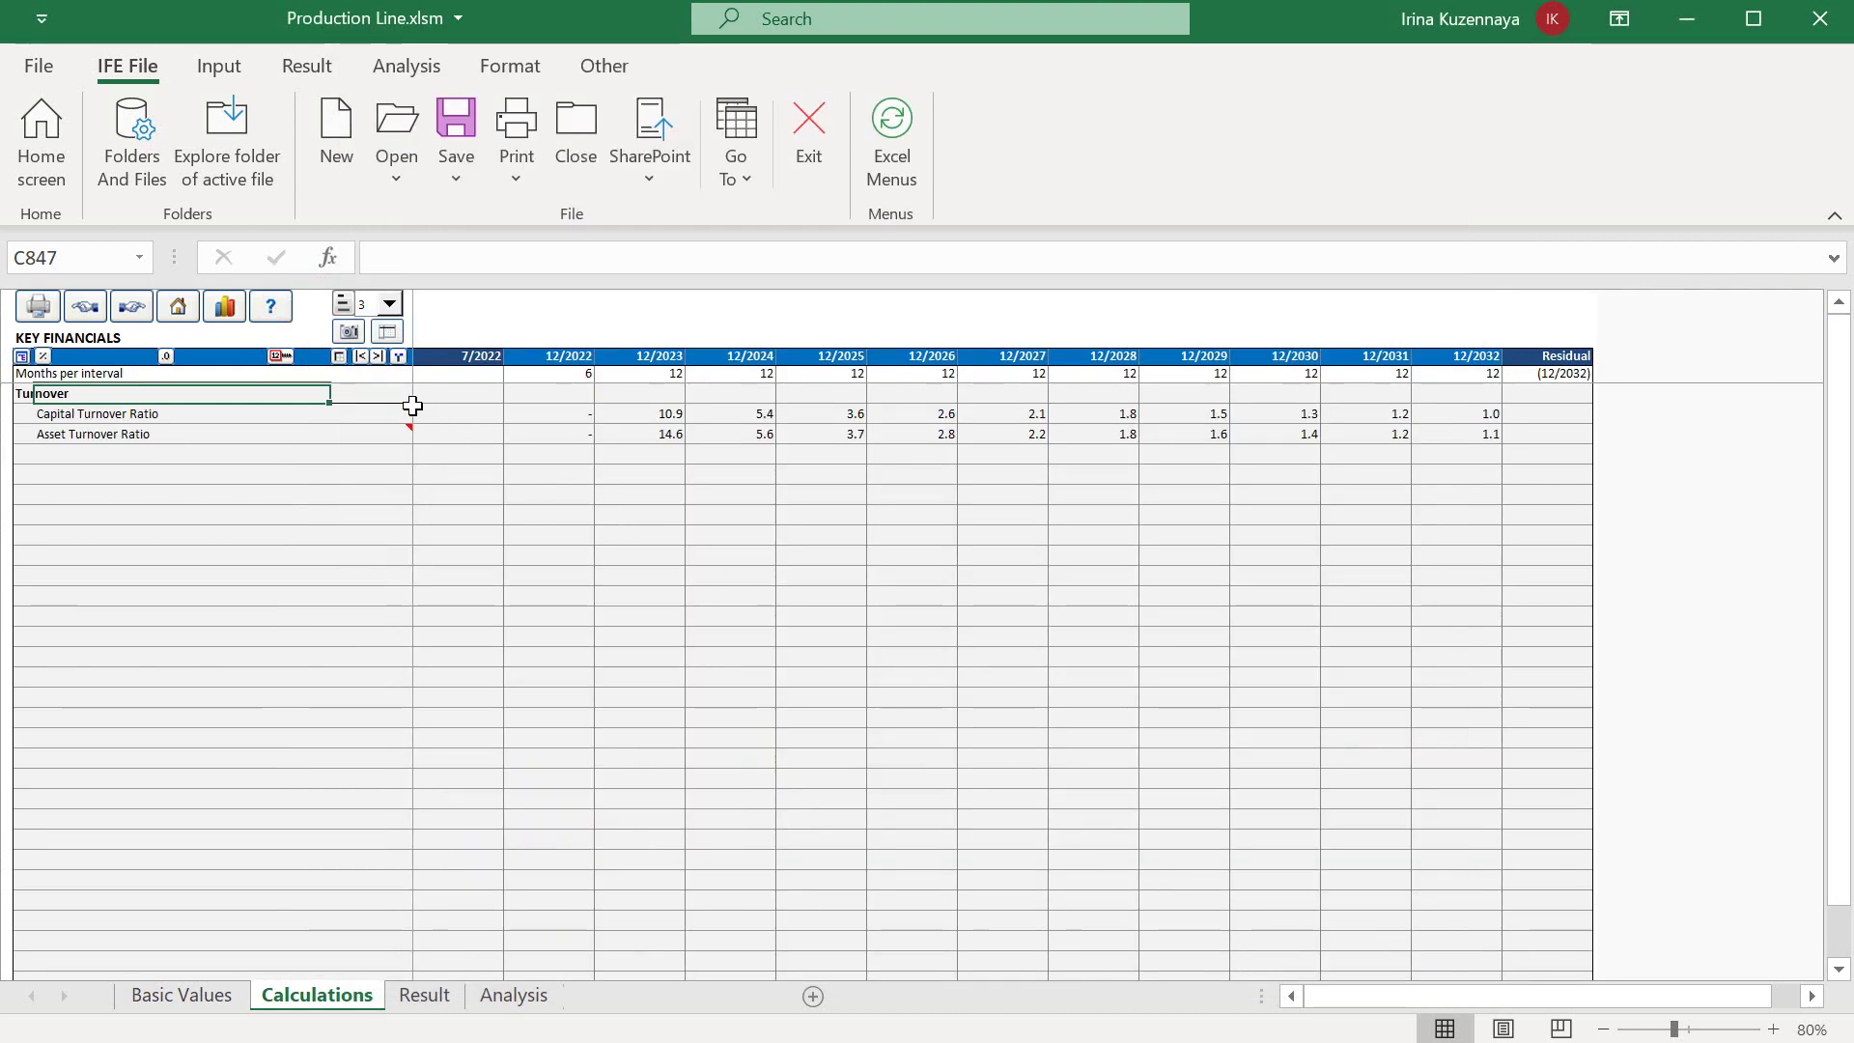
pyautogui.moveTo(409, 407)
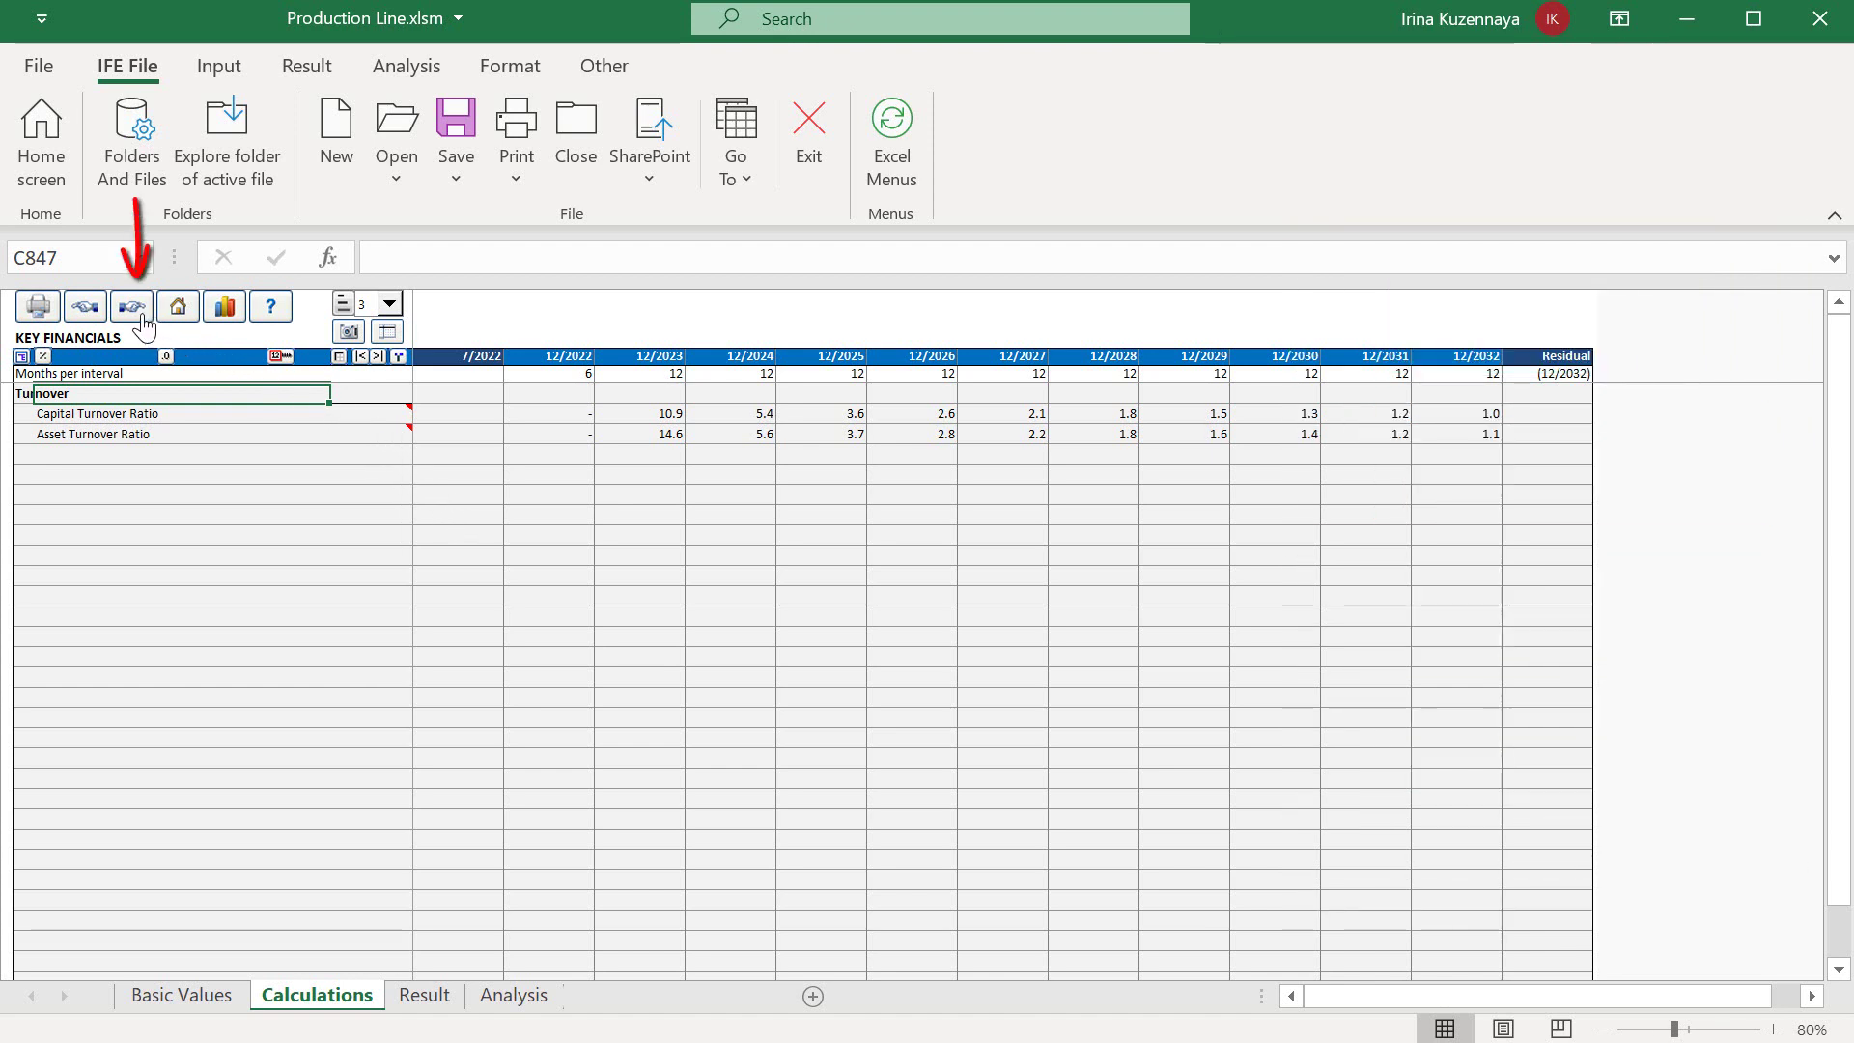
# - Open the Result sheet and scroll through the Profitability Analysis (NPV 1,429,946, IRR 19.42%)
pyautogui.click(136, 311)
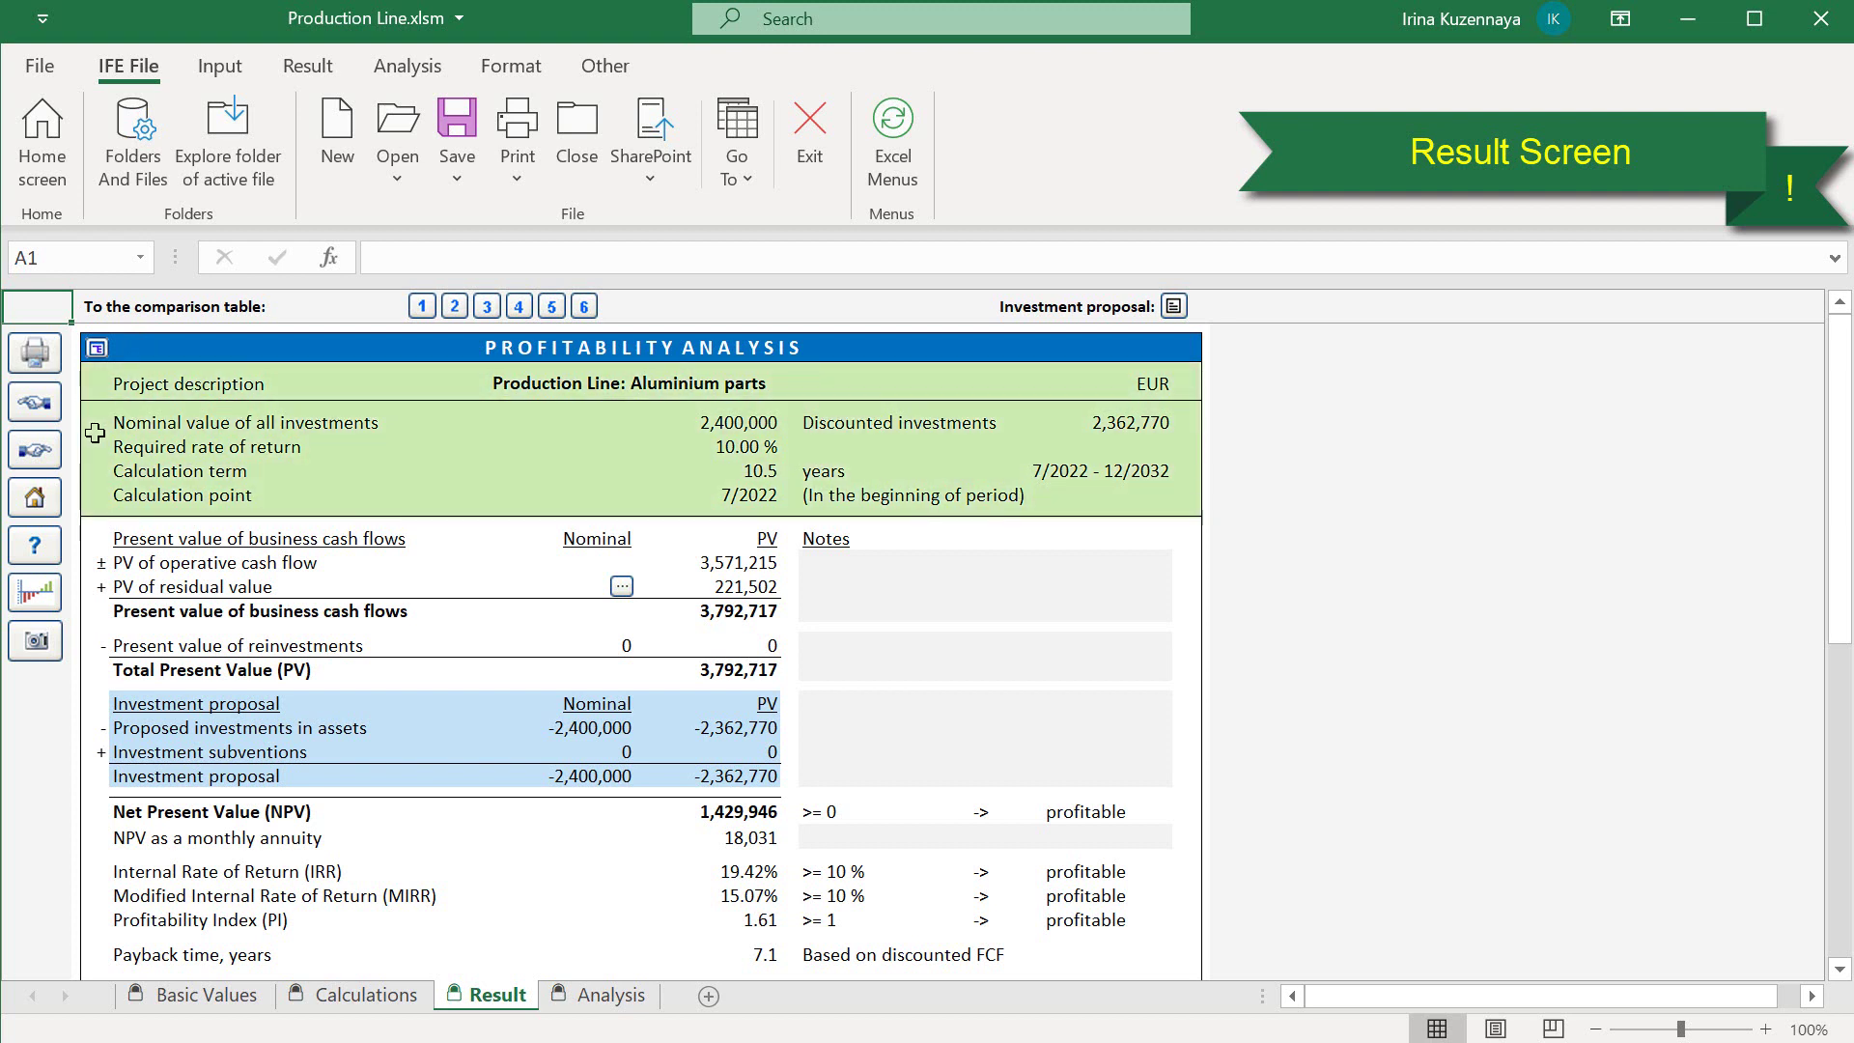
pyautogui.scroll(-3, 95, 432)
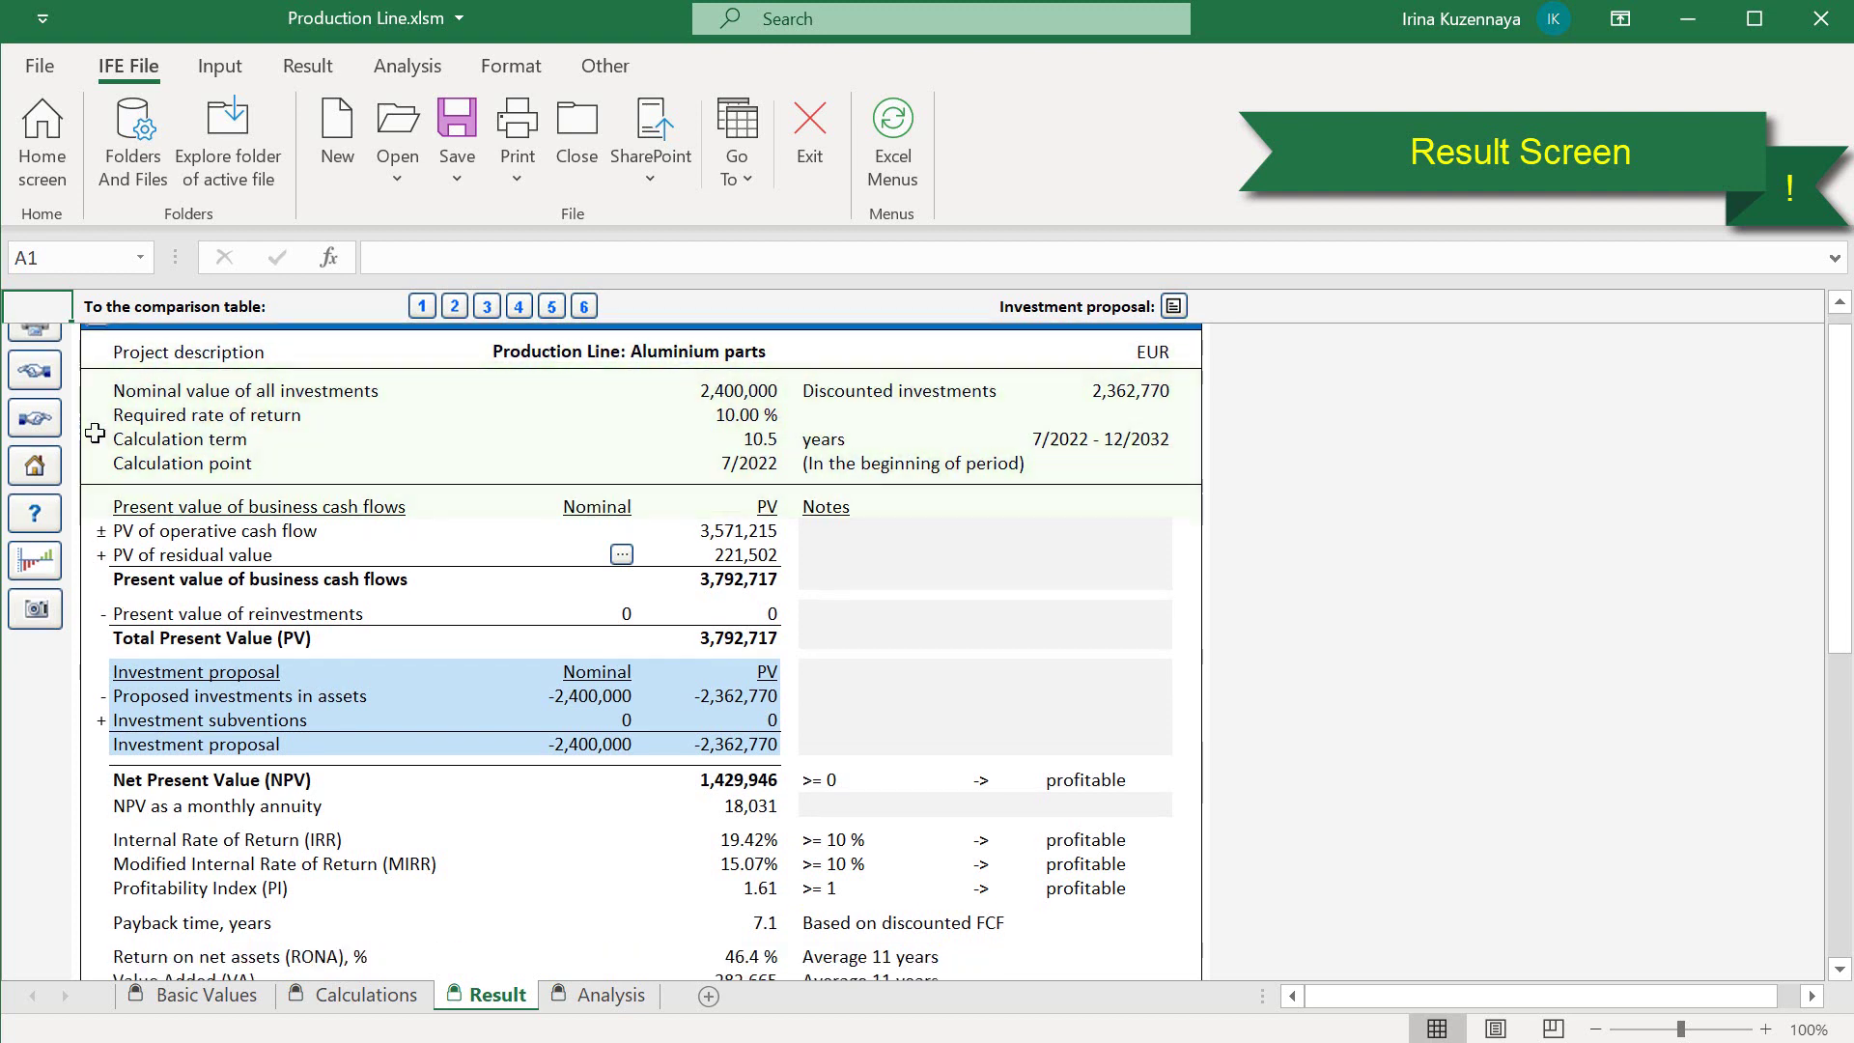
pyautogui.scroll(-1, 94, 433)
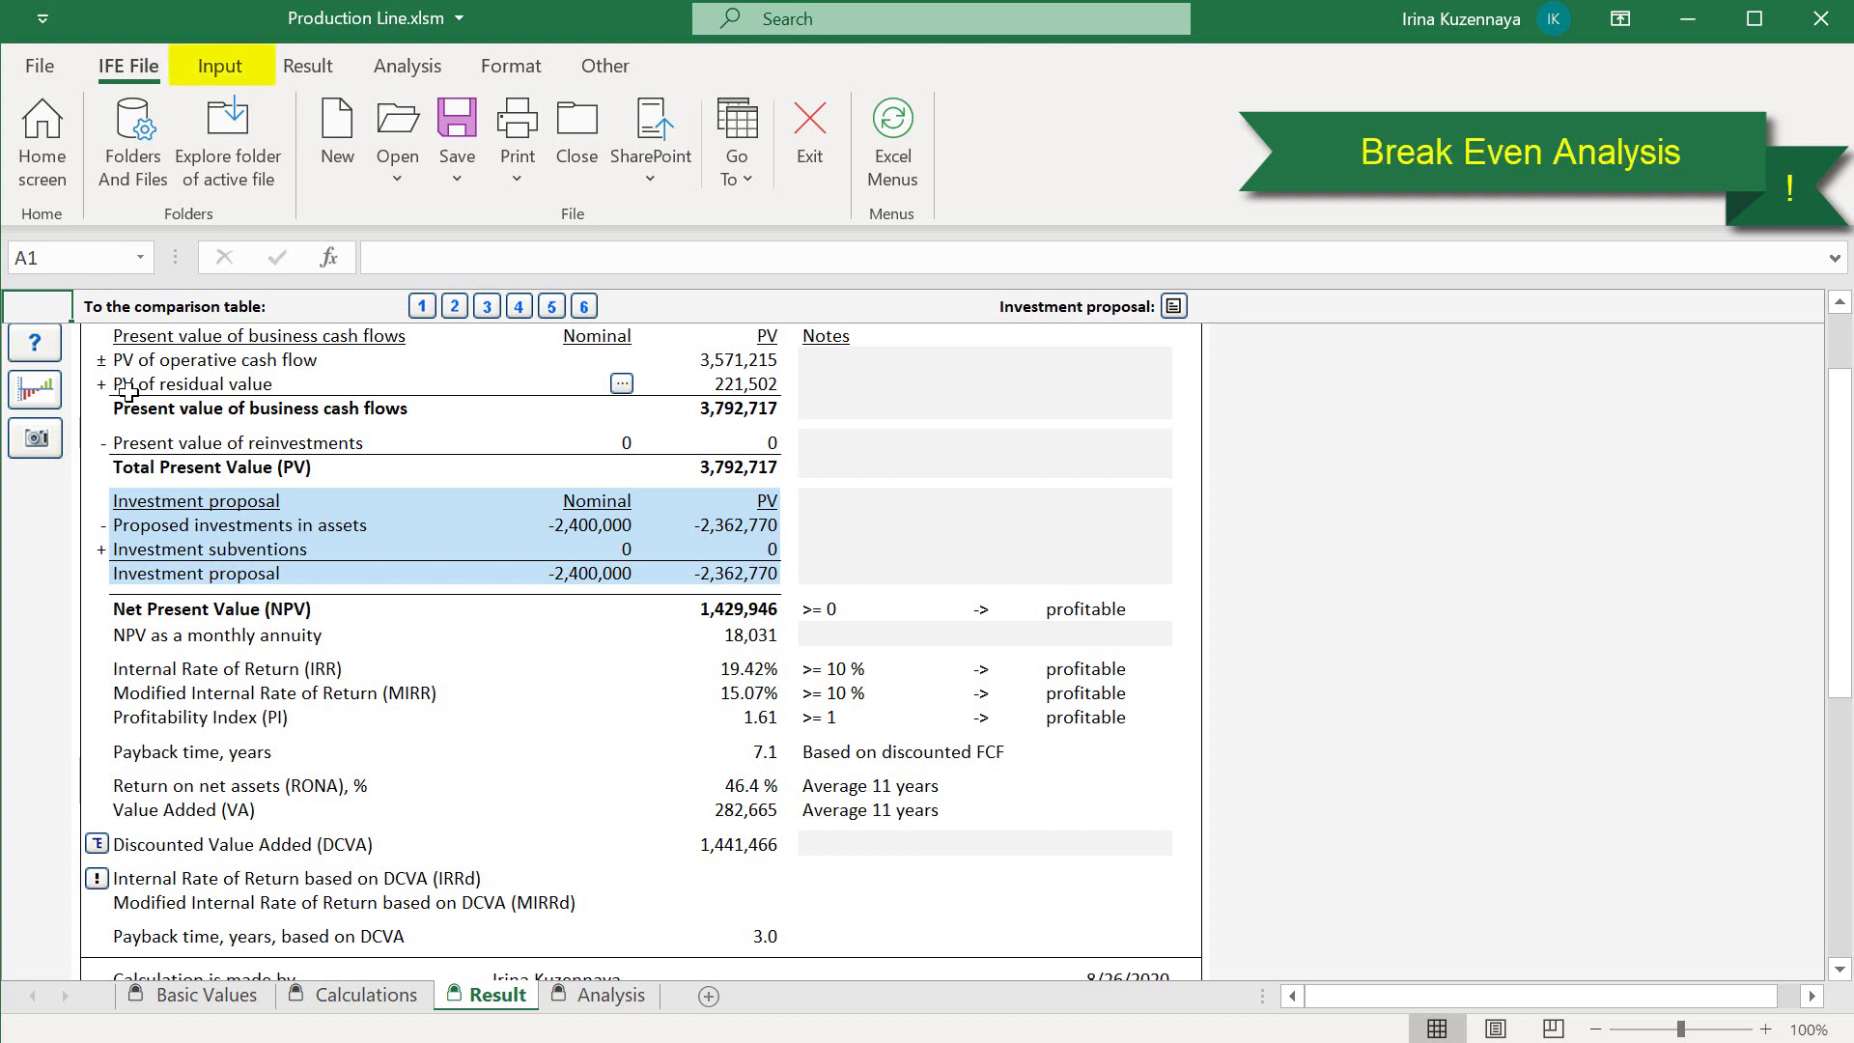
# - Run Cell Break-even on the 12/2023 selling price and confirm NPV becomes zero at 274
pyautogui.click(222, 67)
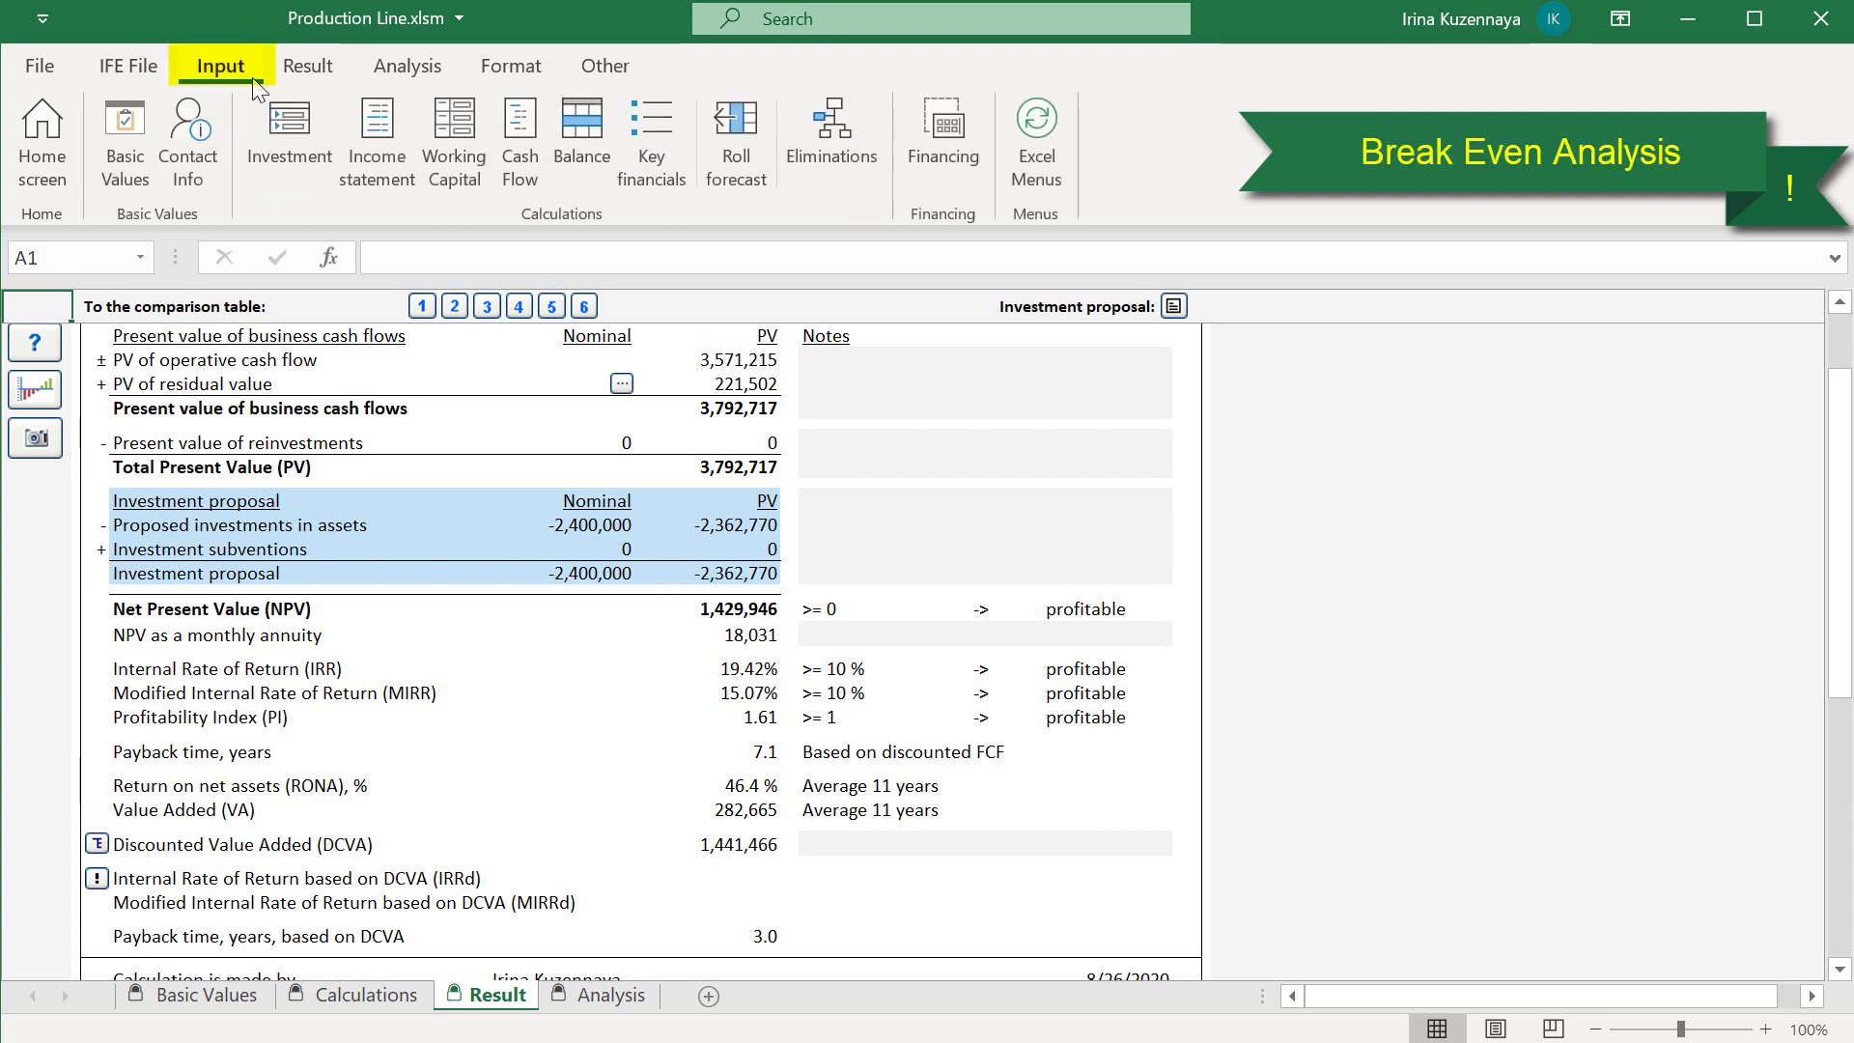
pyautogui.click(386, 154)
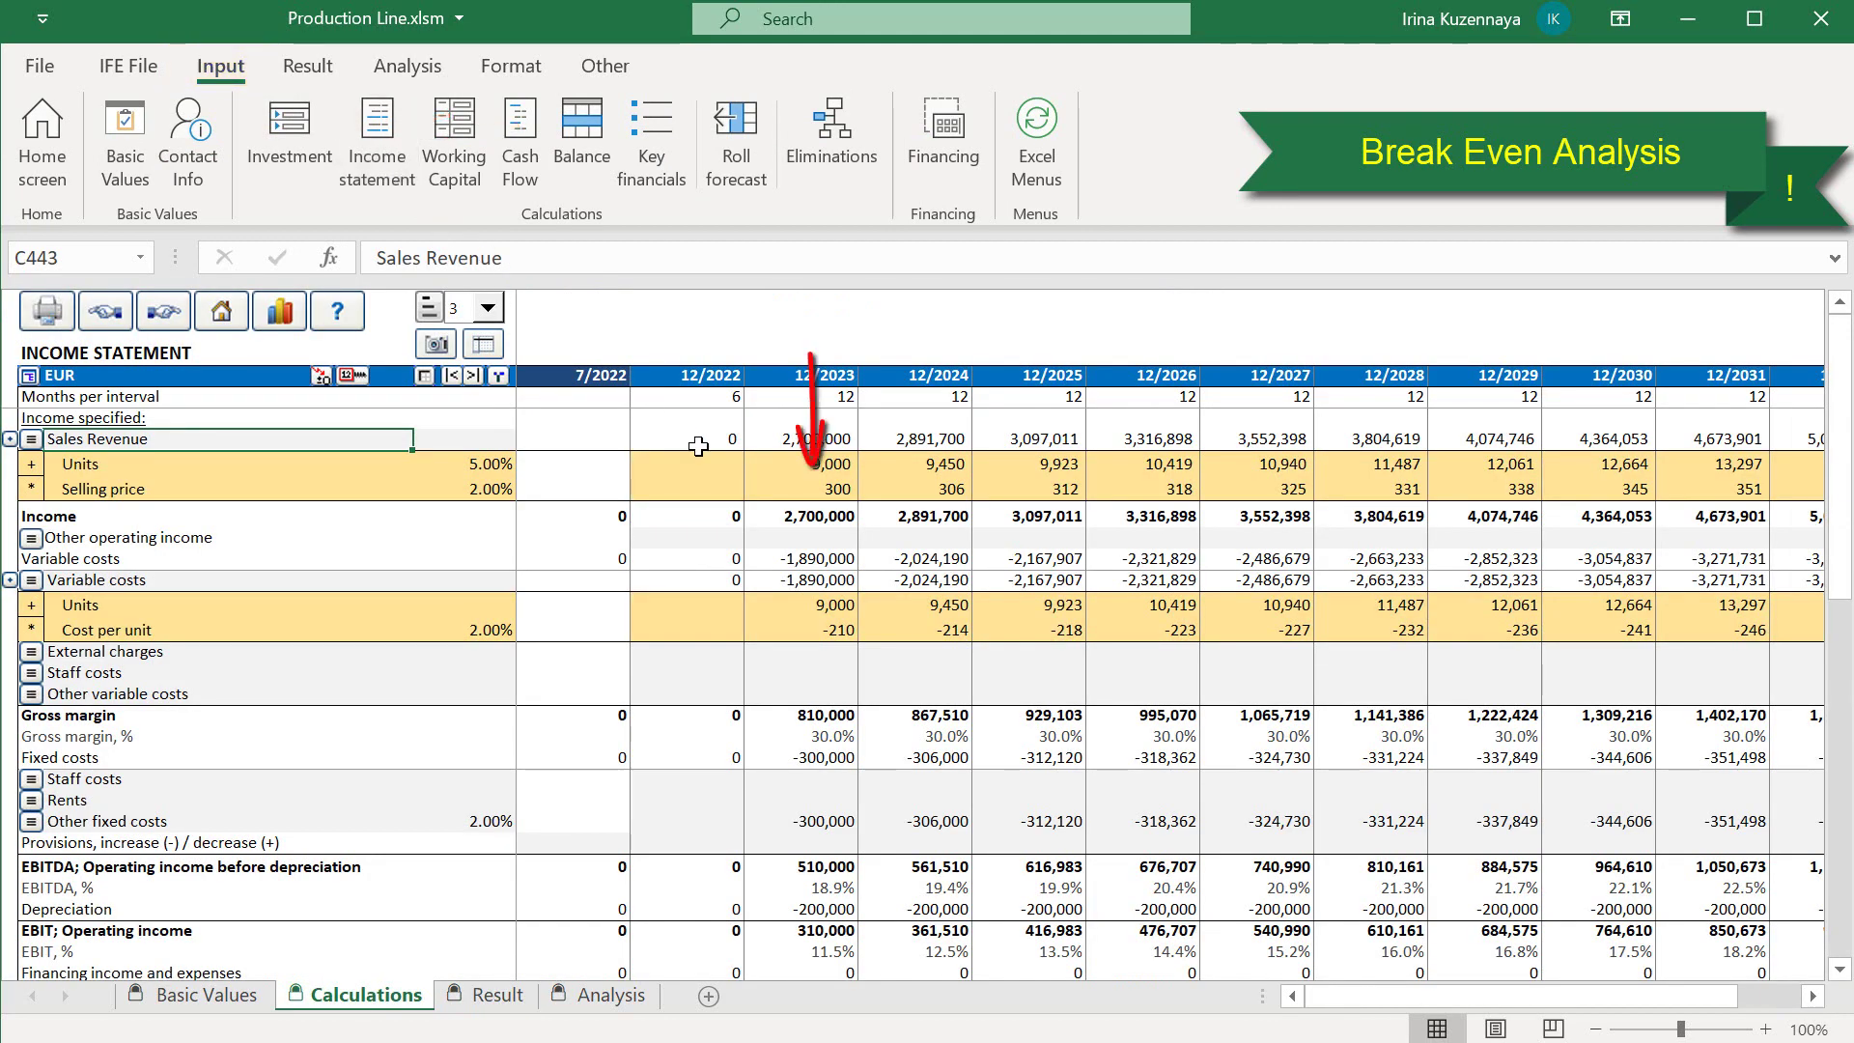
pyautogui.click(767, 495)
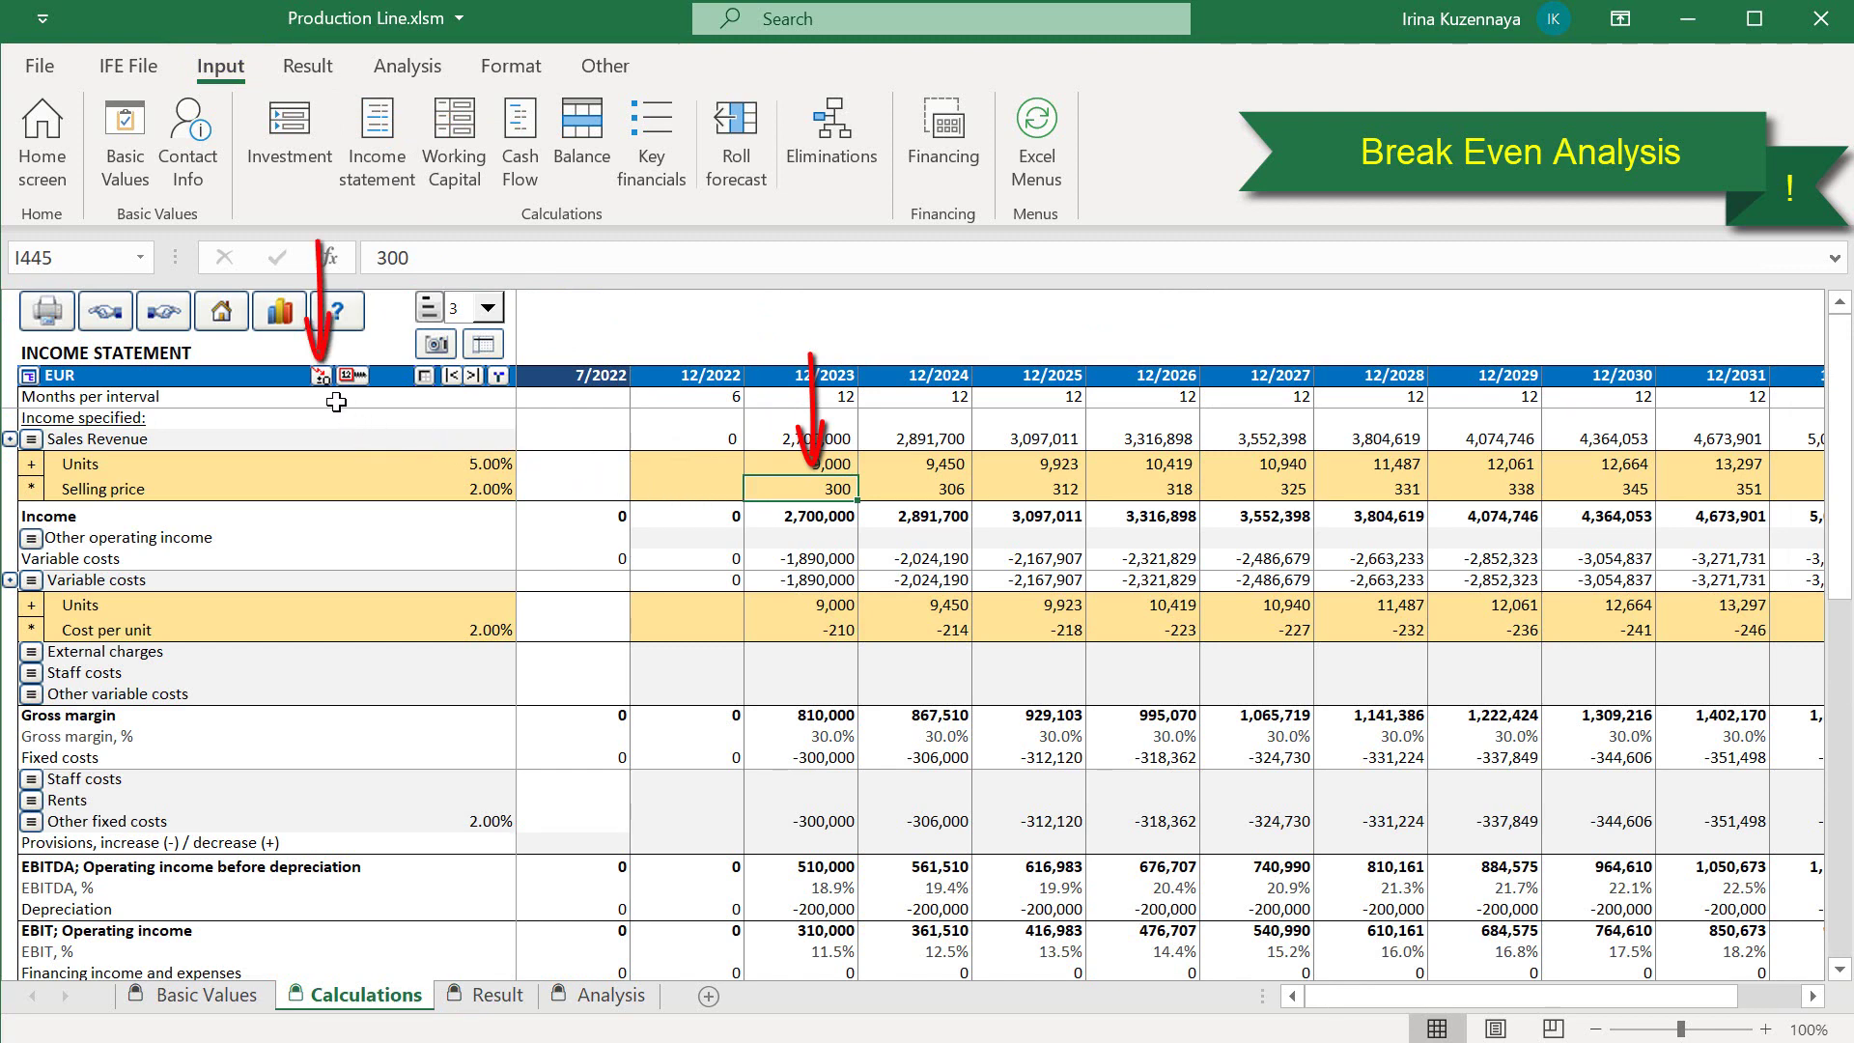
pyautogui.click(321, 376)
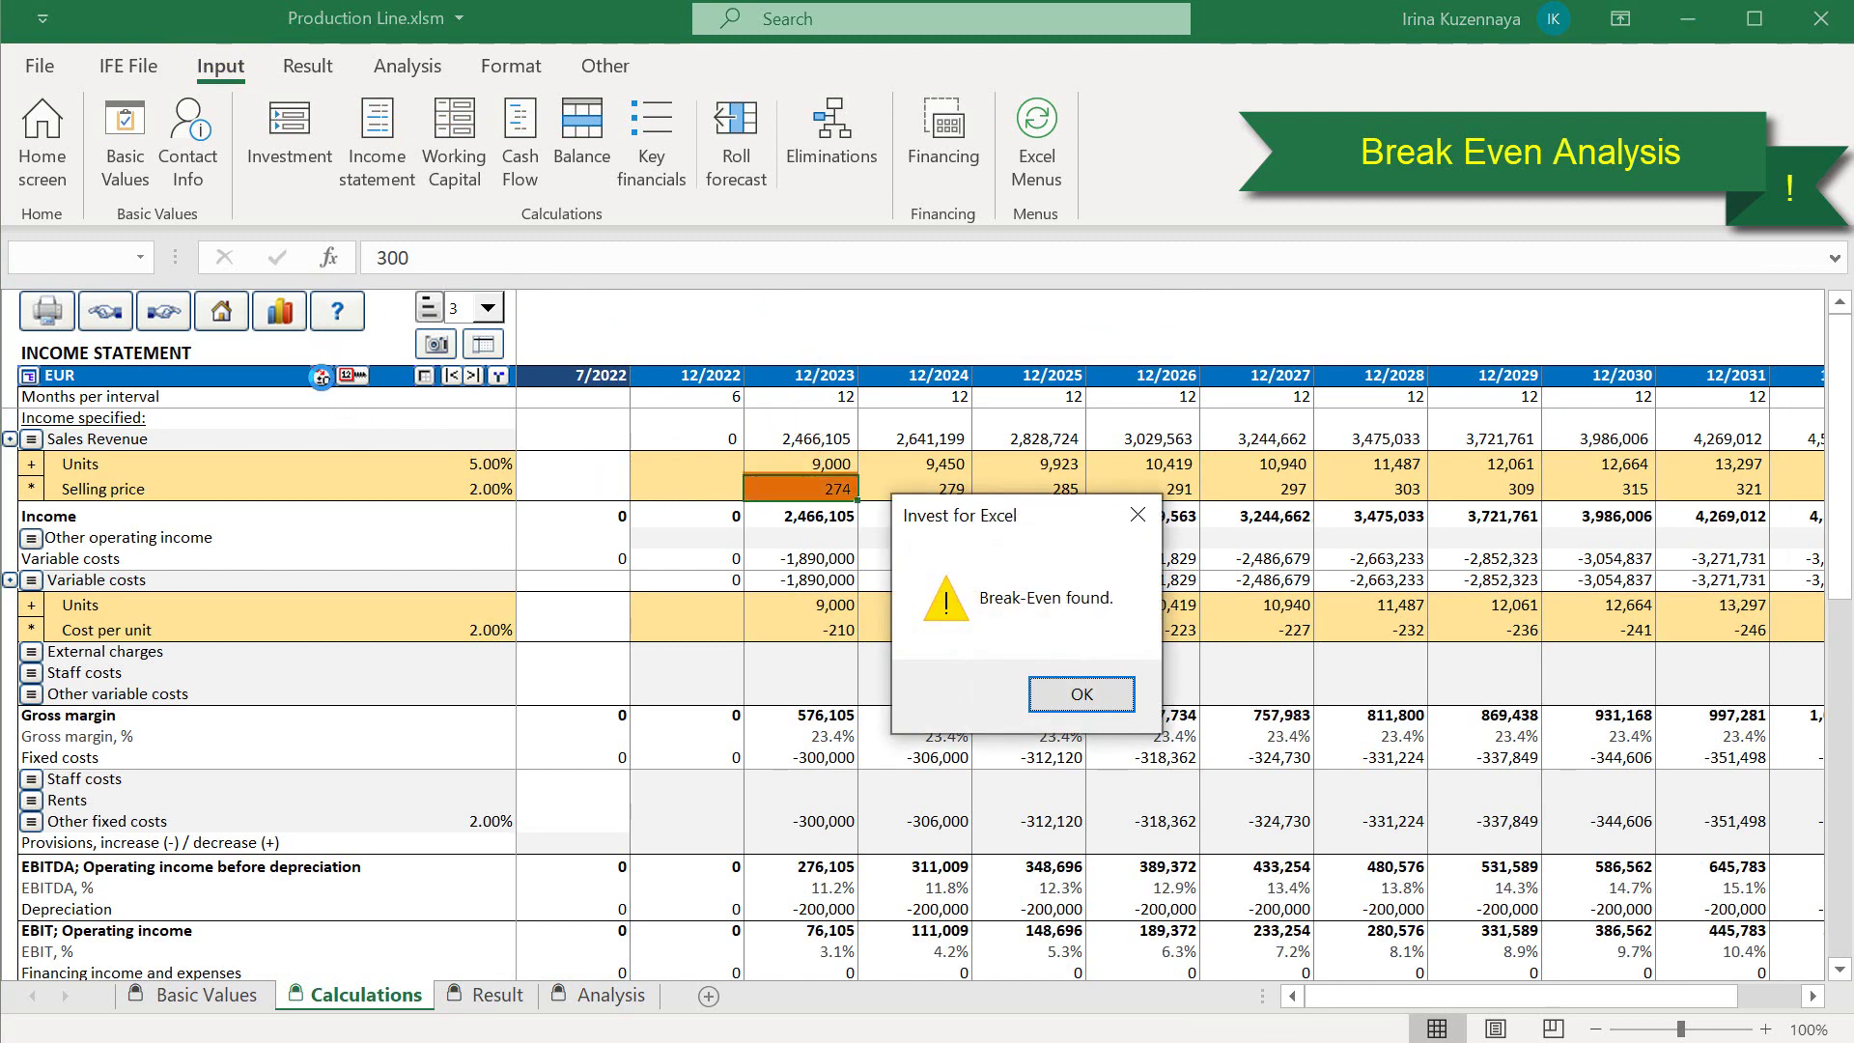
pyautogui.press('Return')
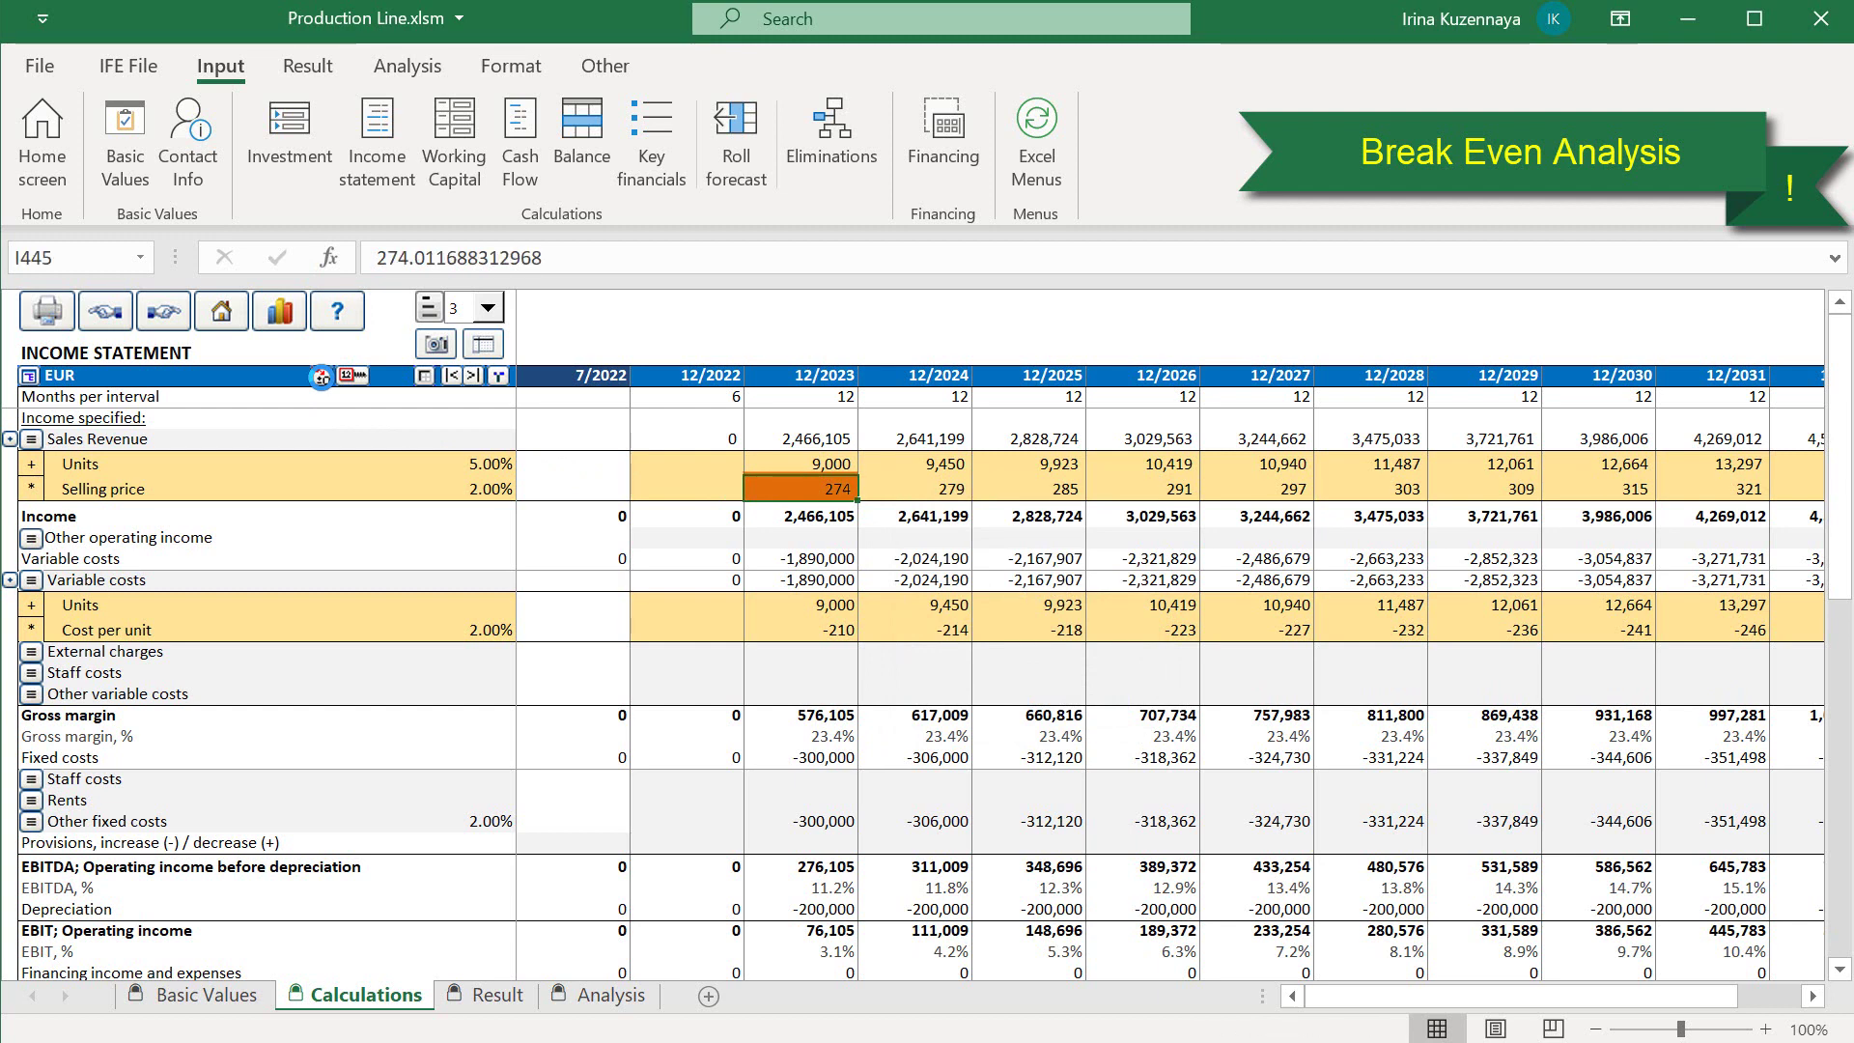
pyautogui.click(494, 995)
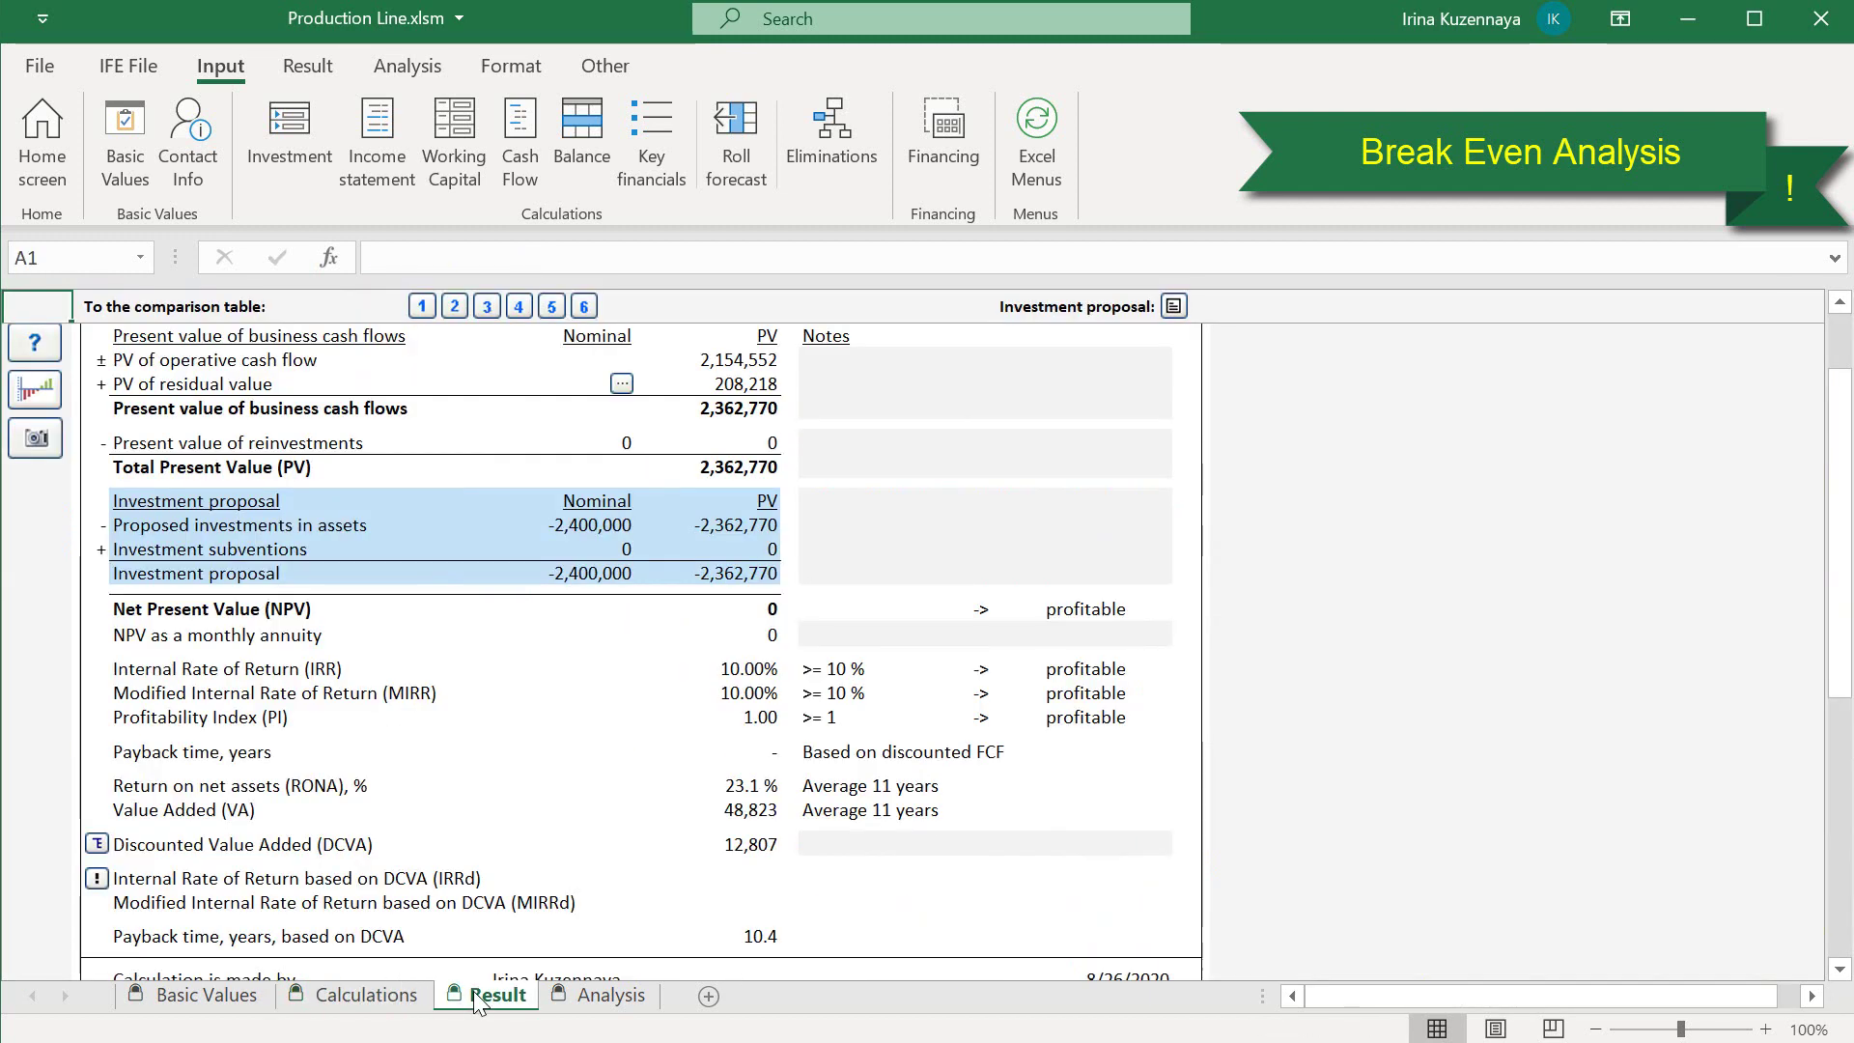
pyautogui.click(673, 607)
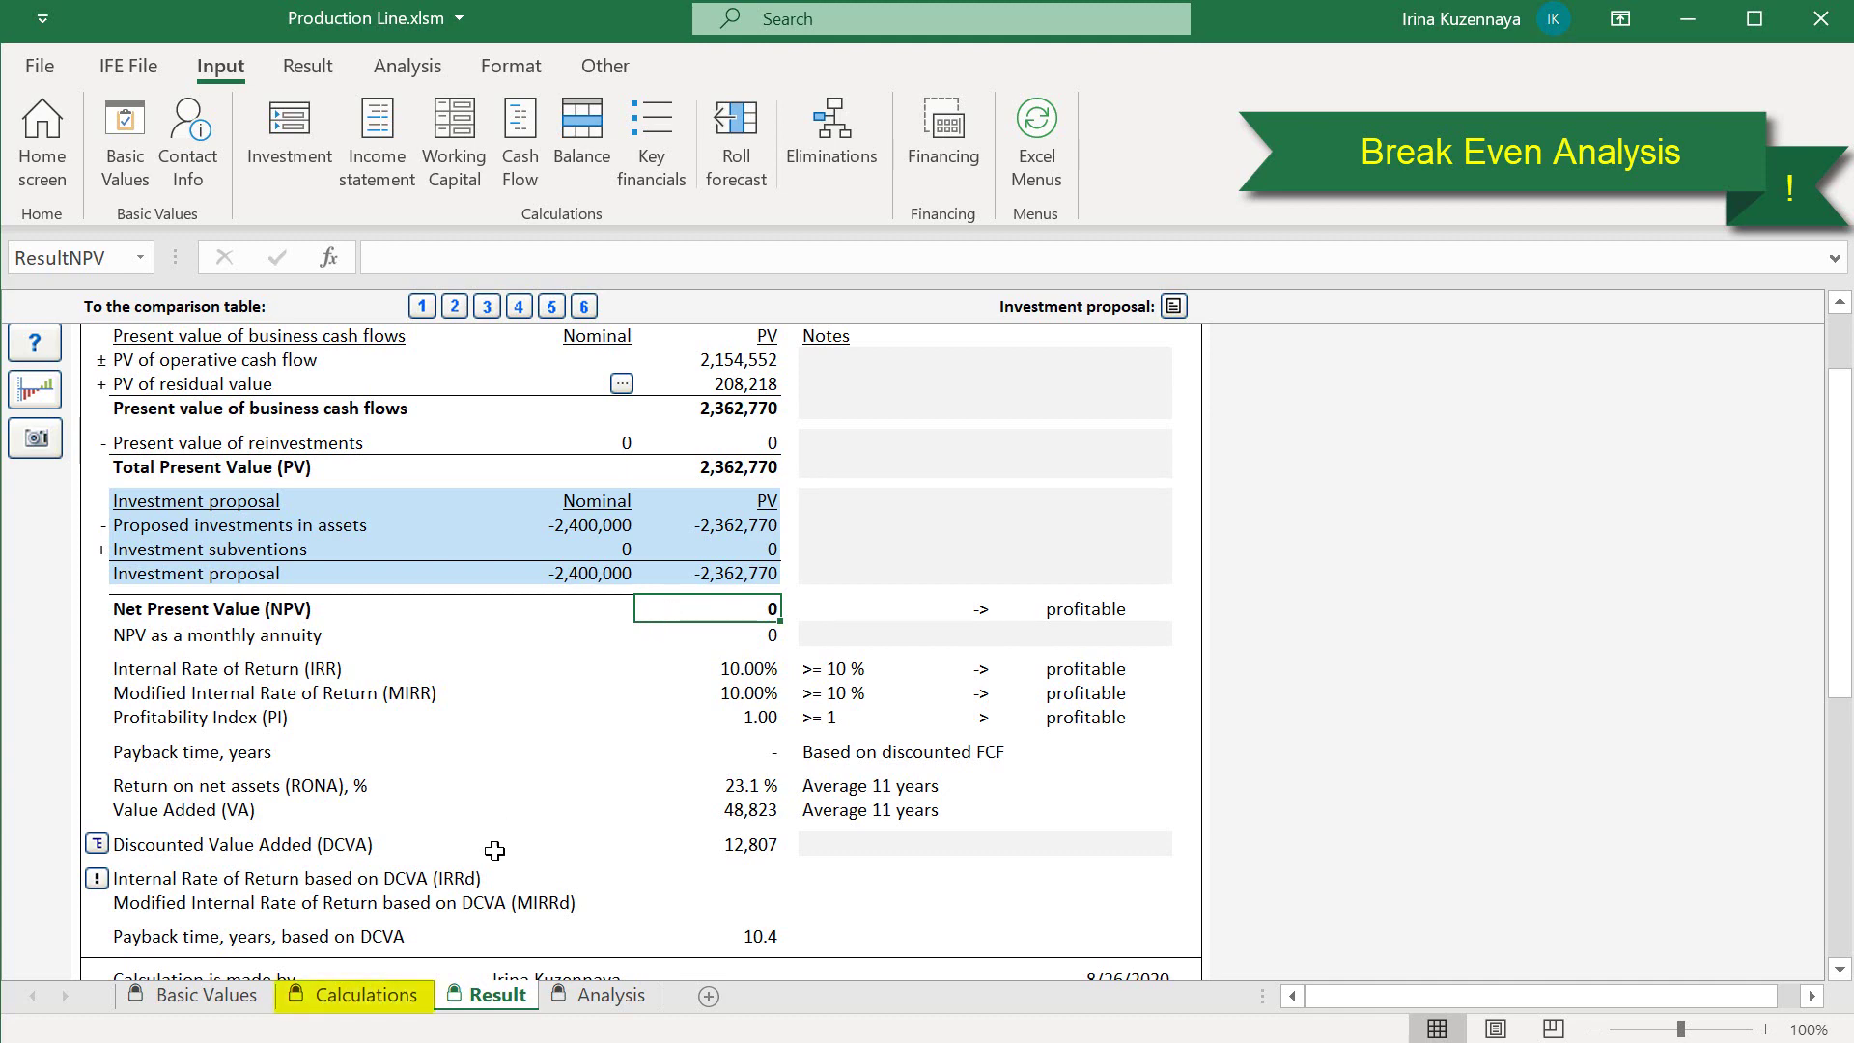
# - Undo the break-even to restore the 12/2023 selling price to 300
pyautogui.click(398, 1003)
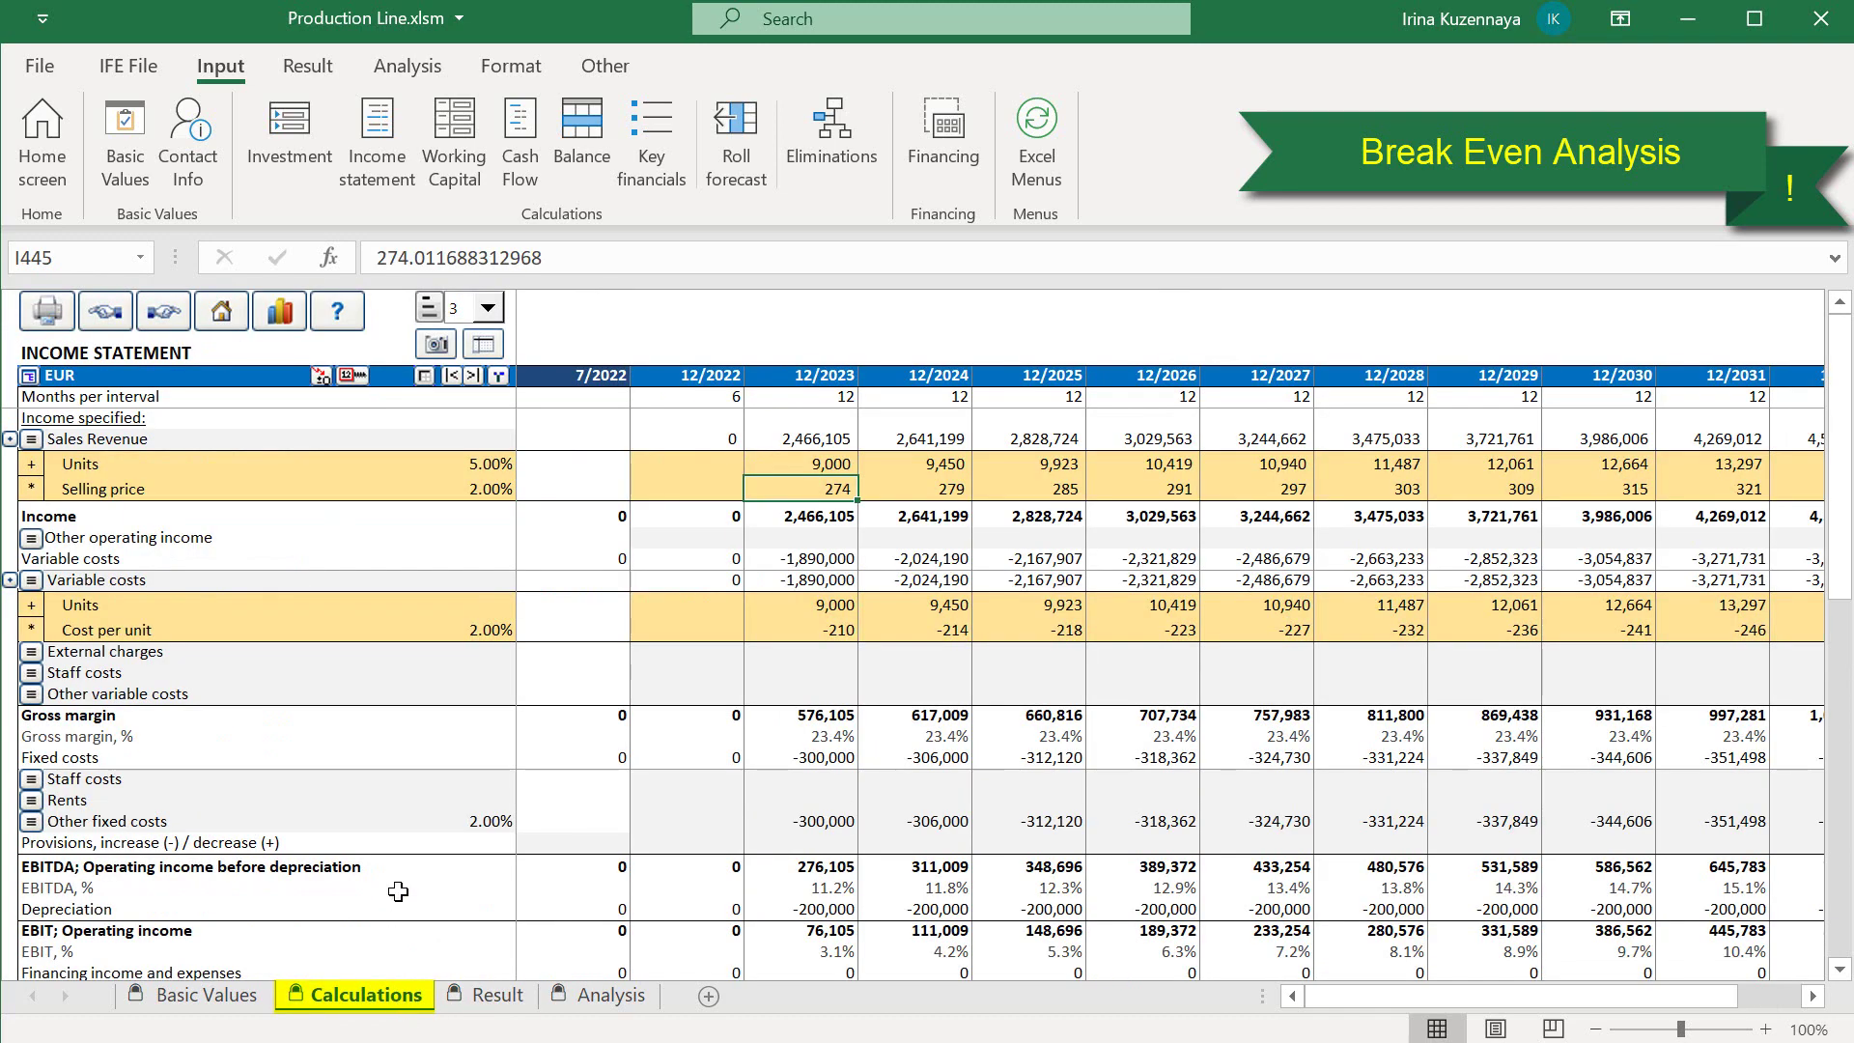
pyautogui.click(401, 75)
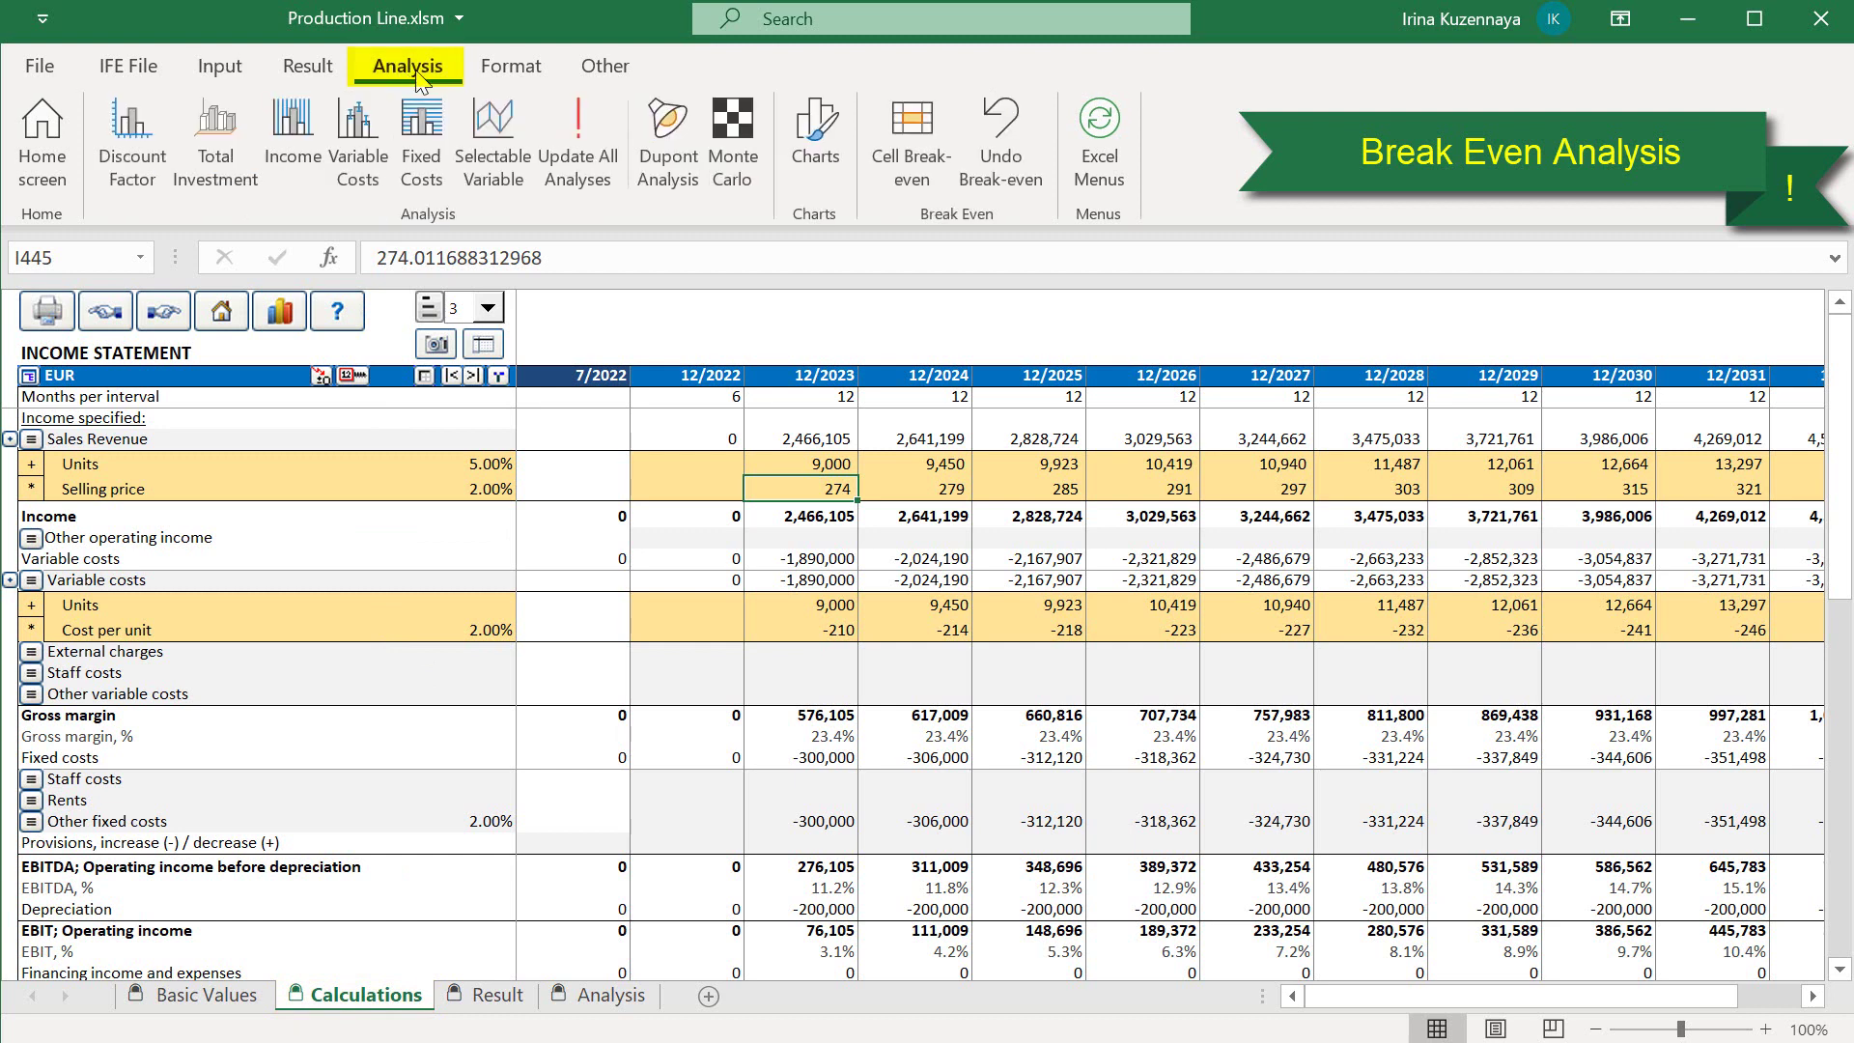
pyautogui.click(993, 190)
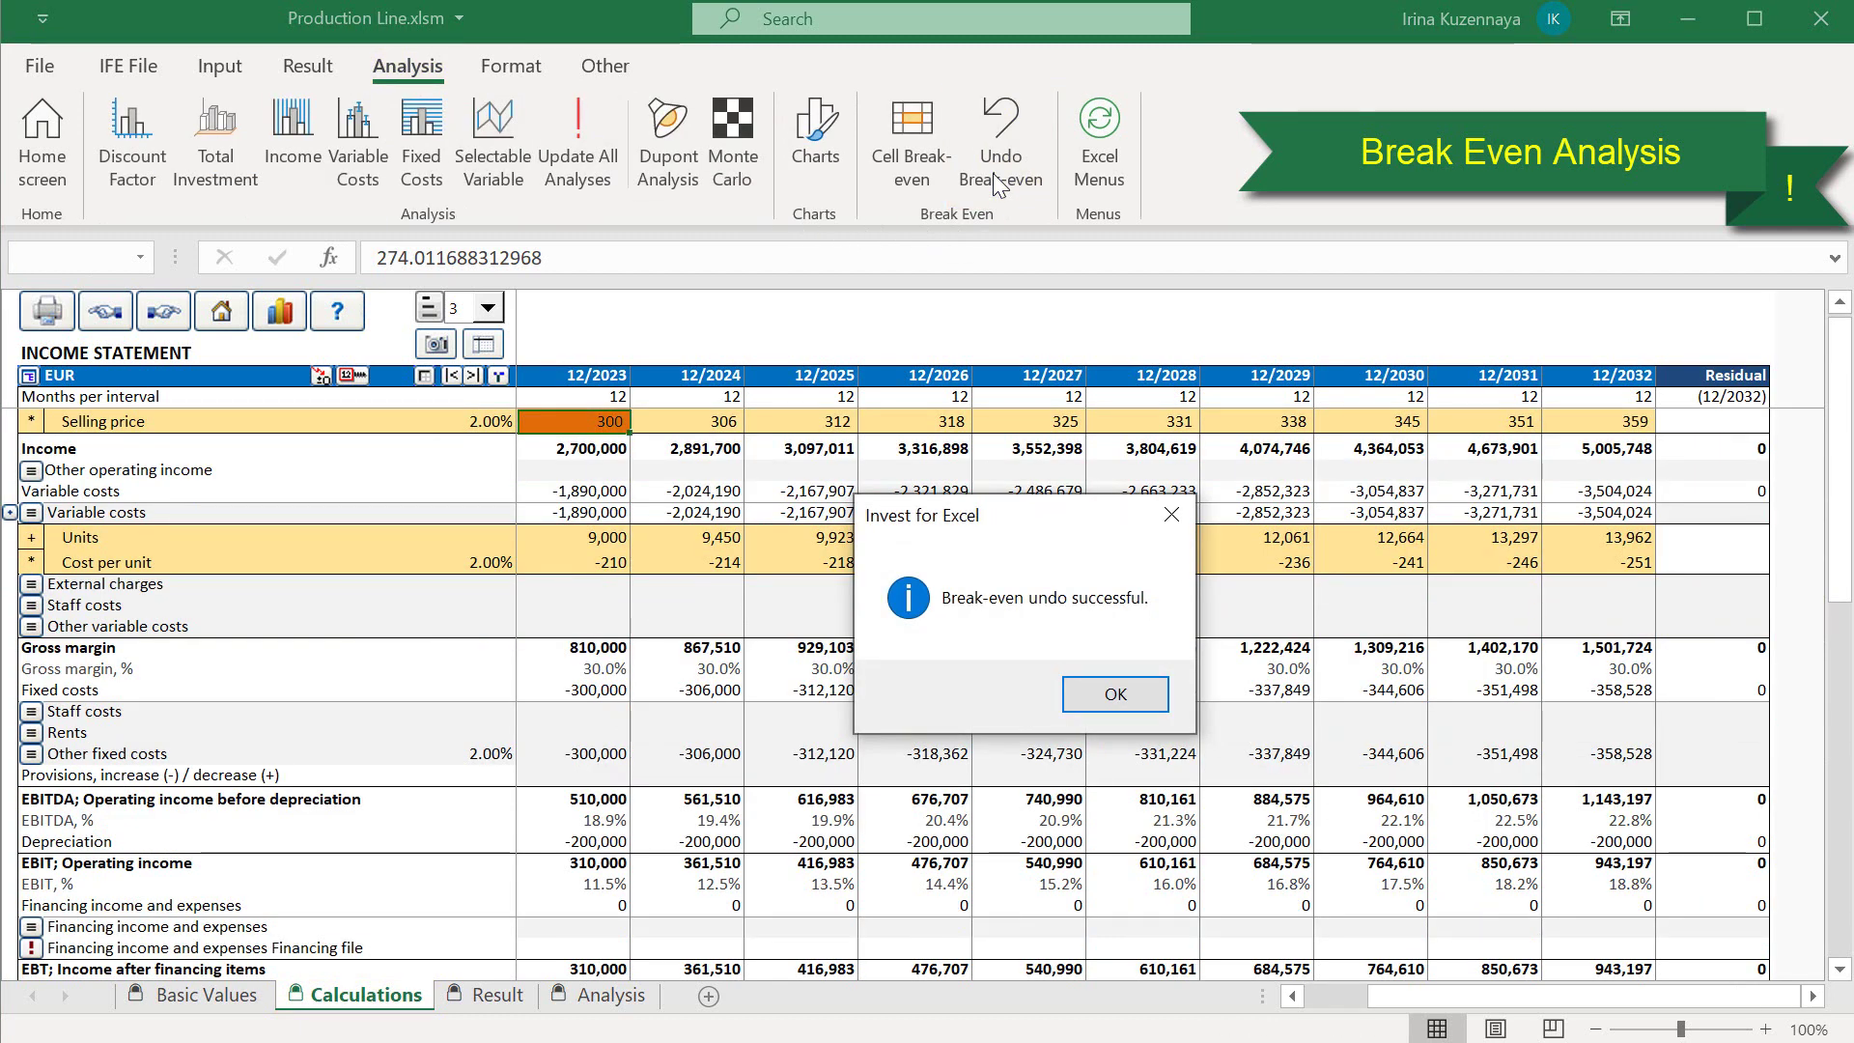
pyautogui.press('Return')
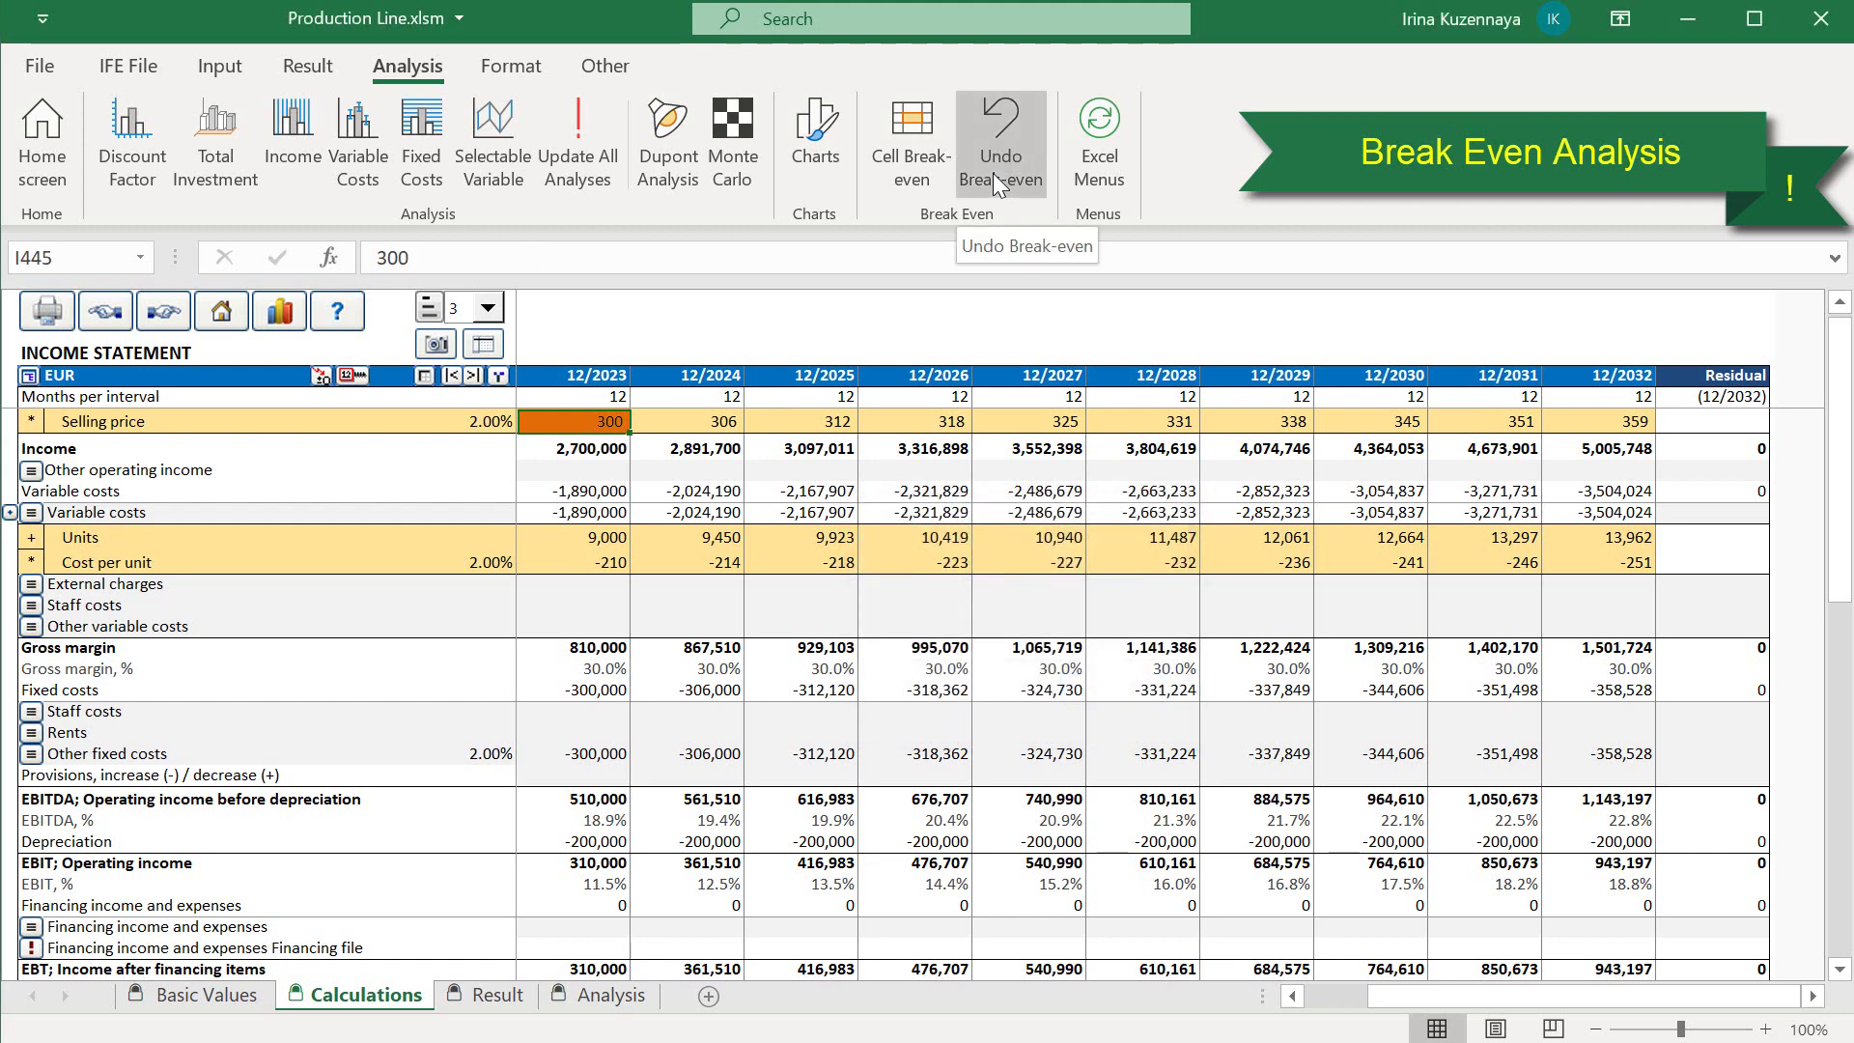
# - On the Analysis sheet, switch the sensitivity metric to DCVA and key financials year to 12/2023
pyautogui.click(498, 996)
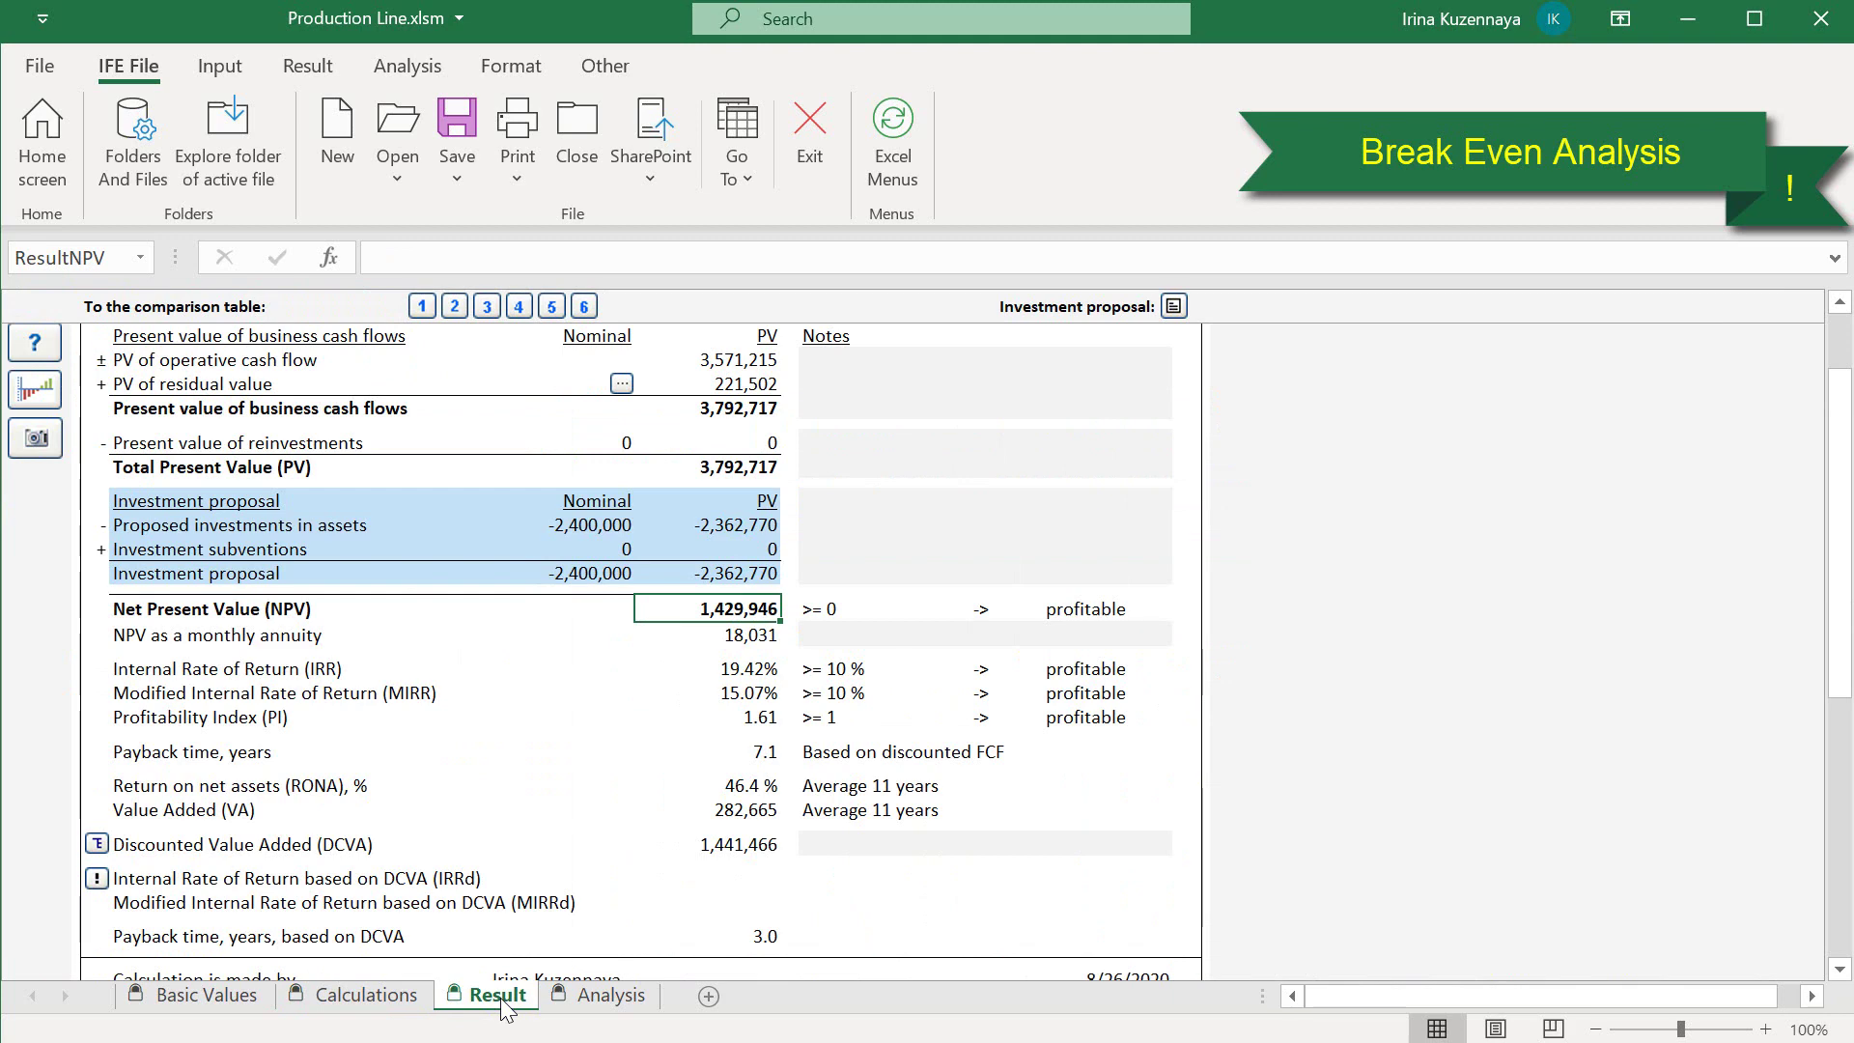
pyautogui.scroll(3, 523, 884)
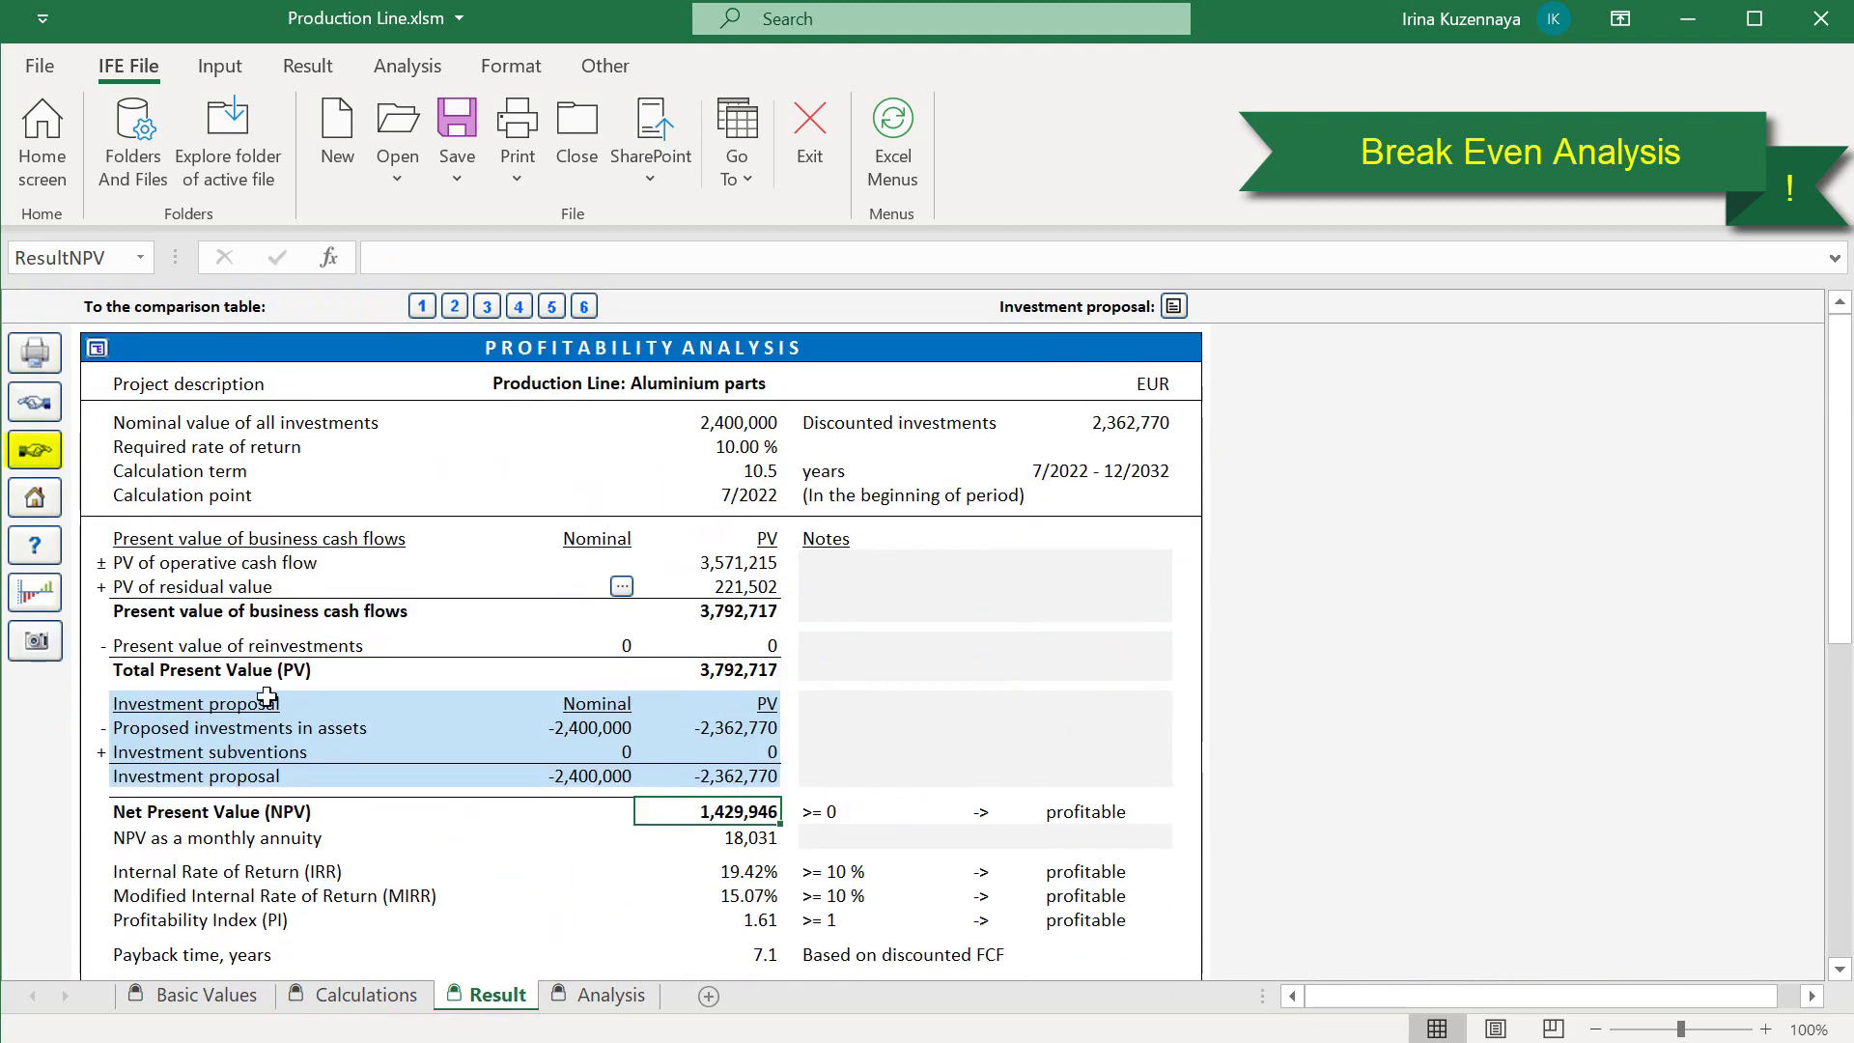
pyautogui.click(46, 462)
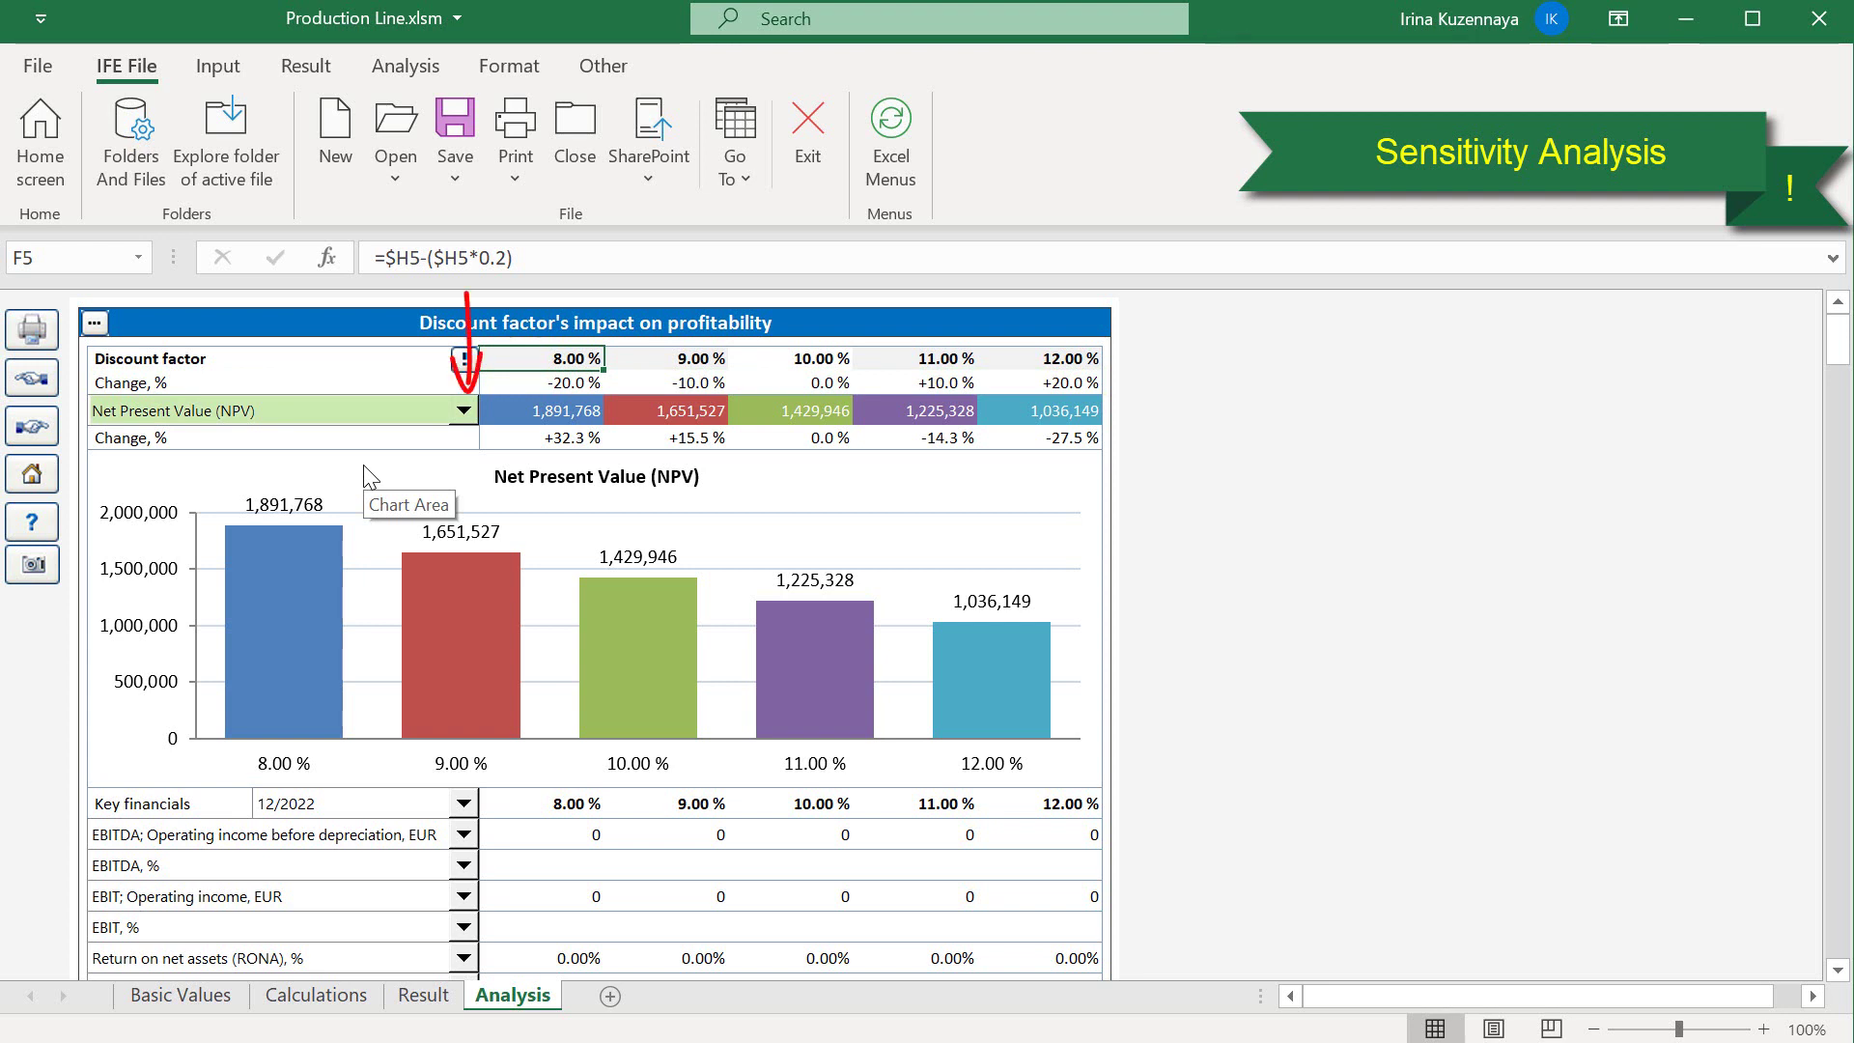
pyautogui.click(465, 418)
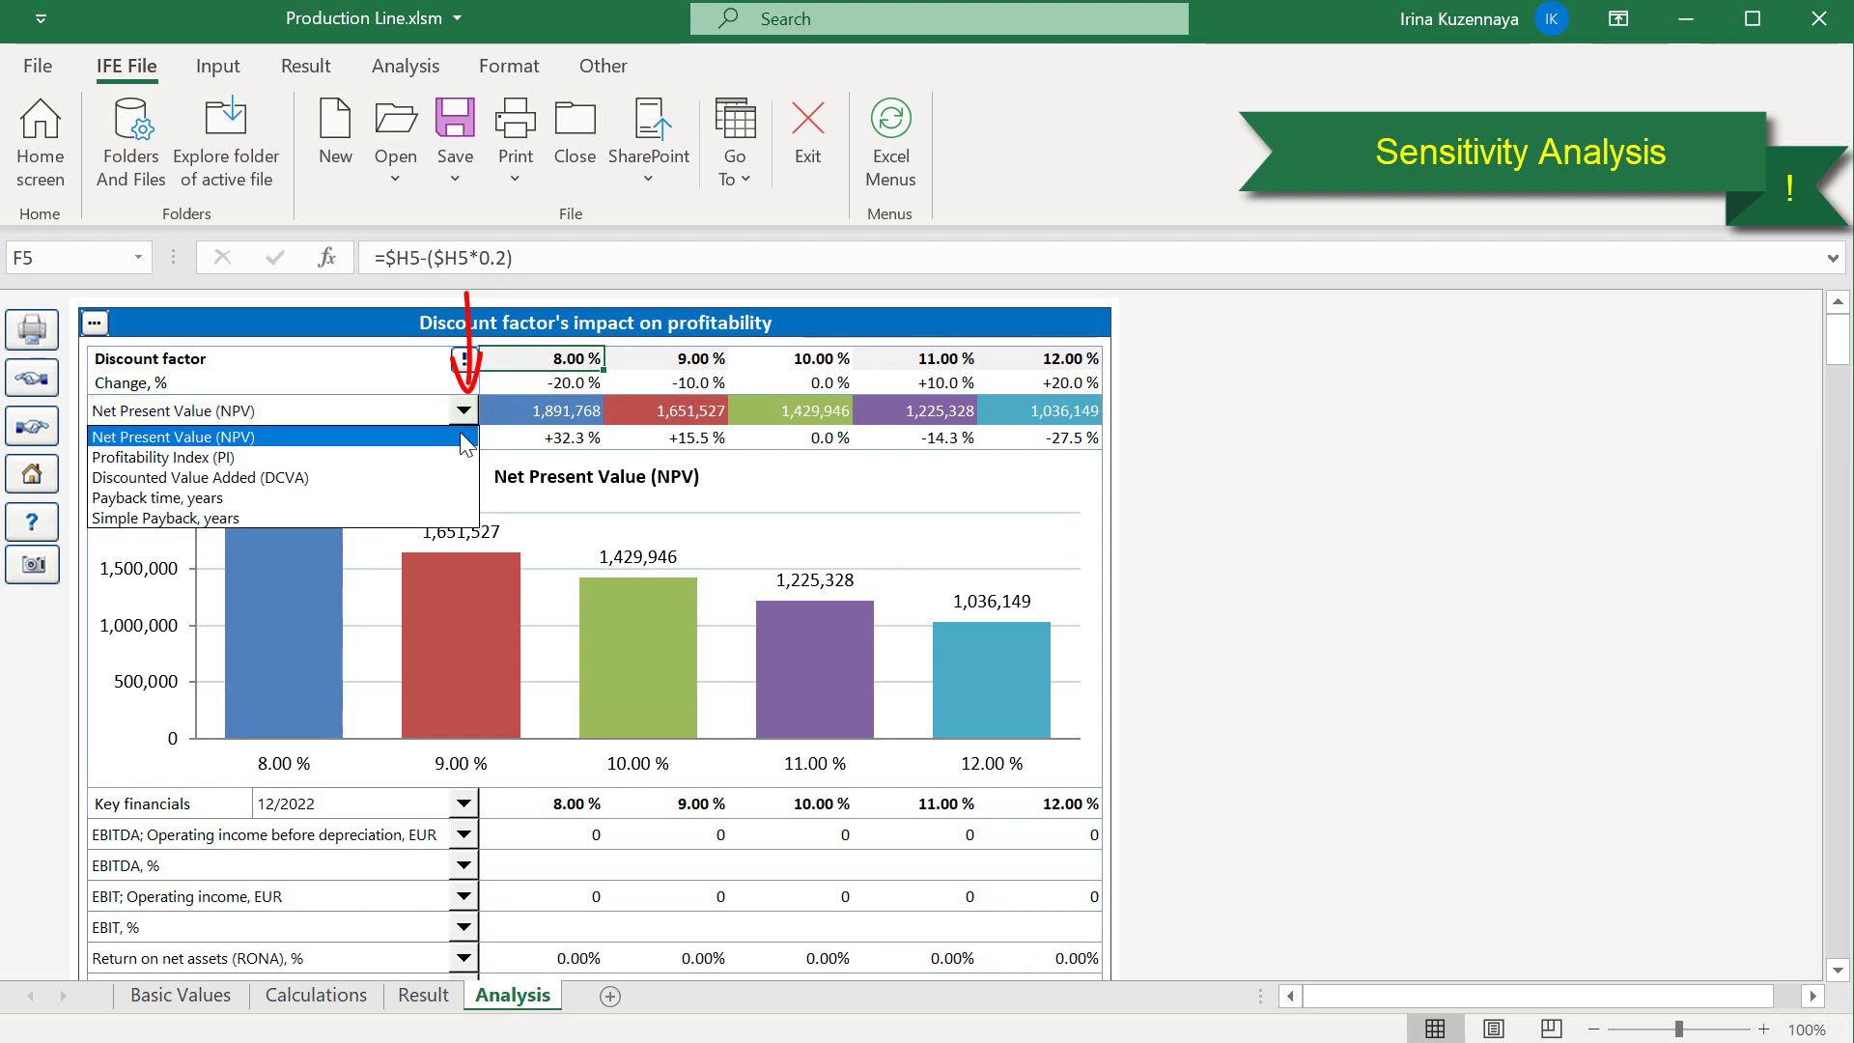
pyautogui.click(432, 477)
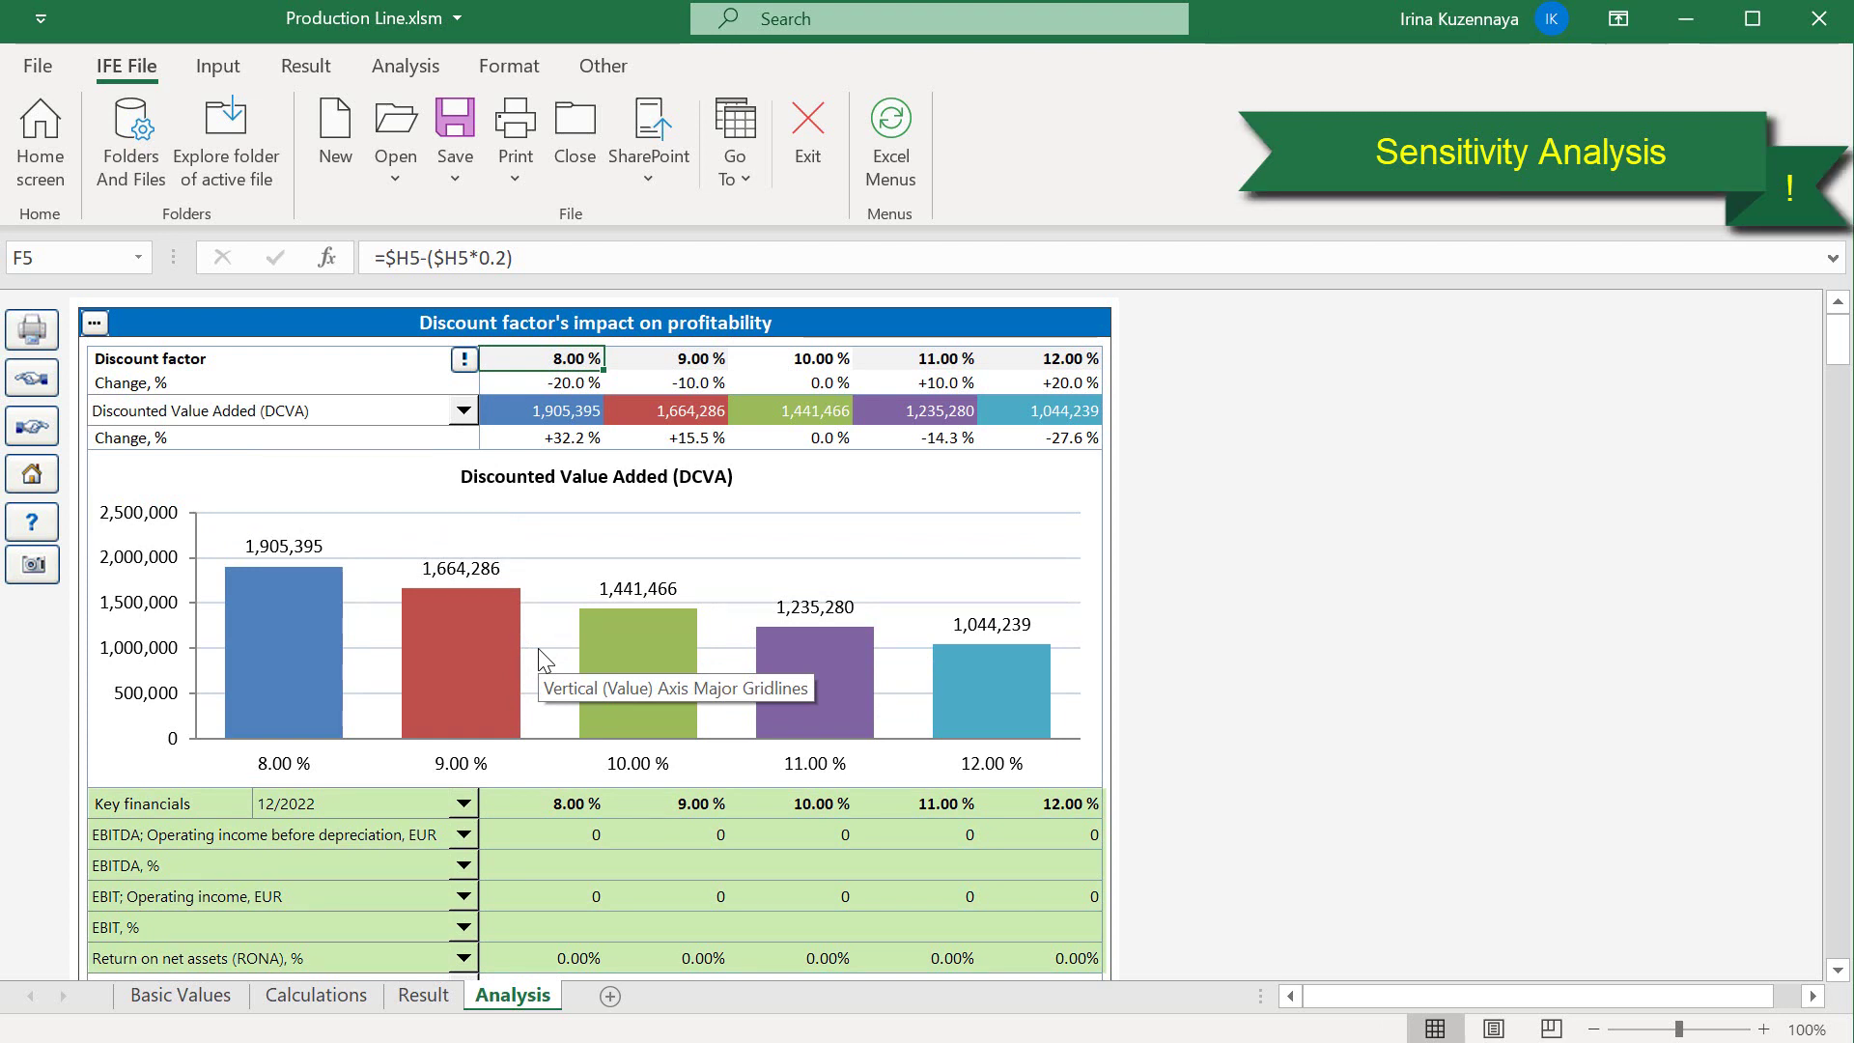
pyautogui.click(464, 806)
pyautogui.click(430, 849)
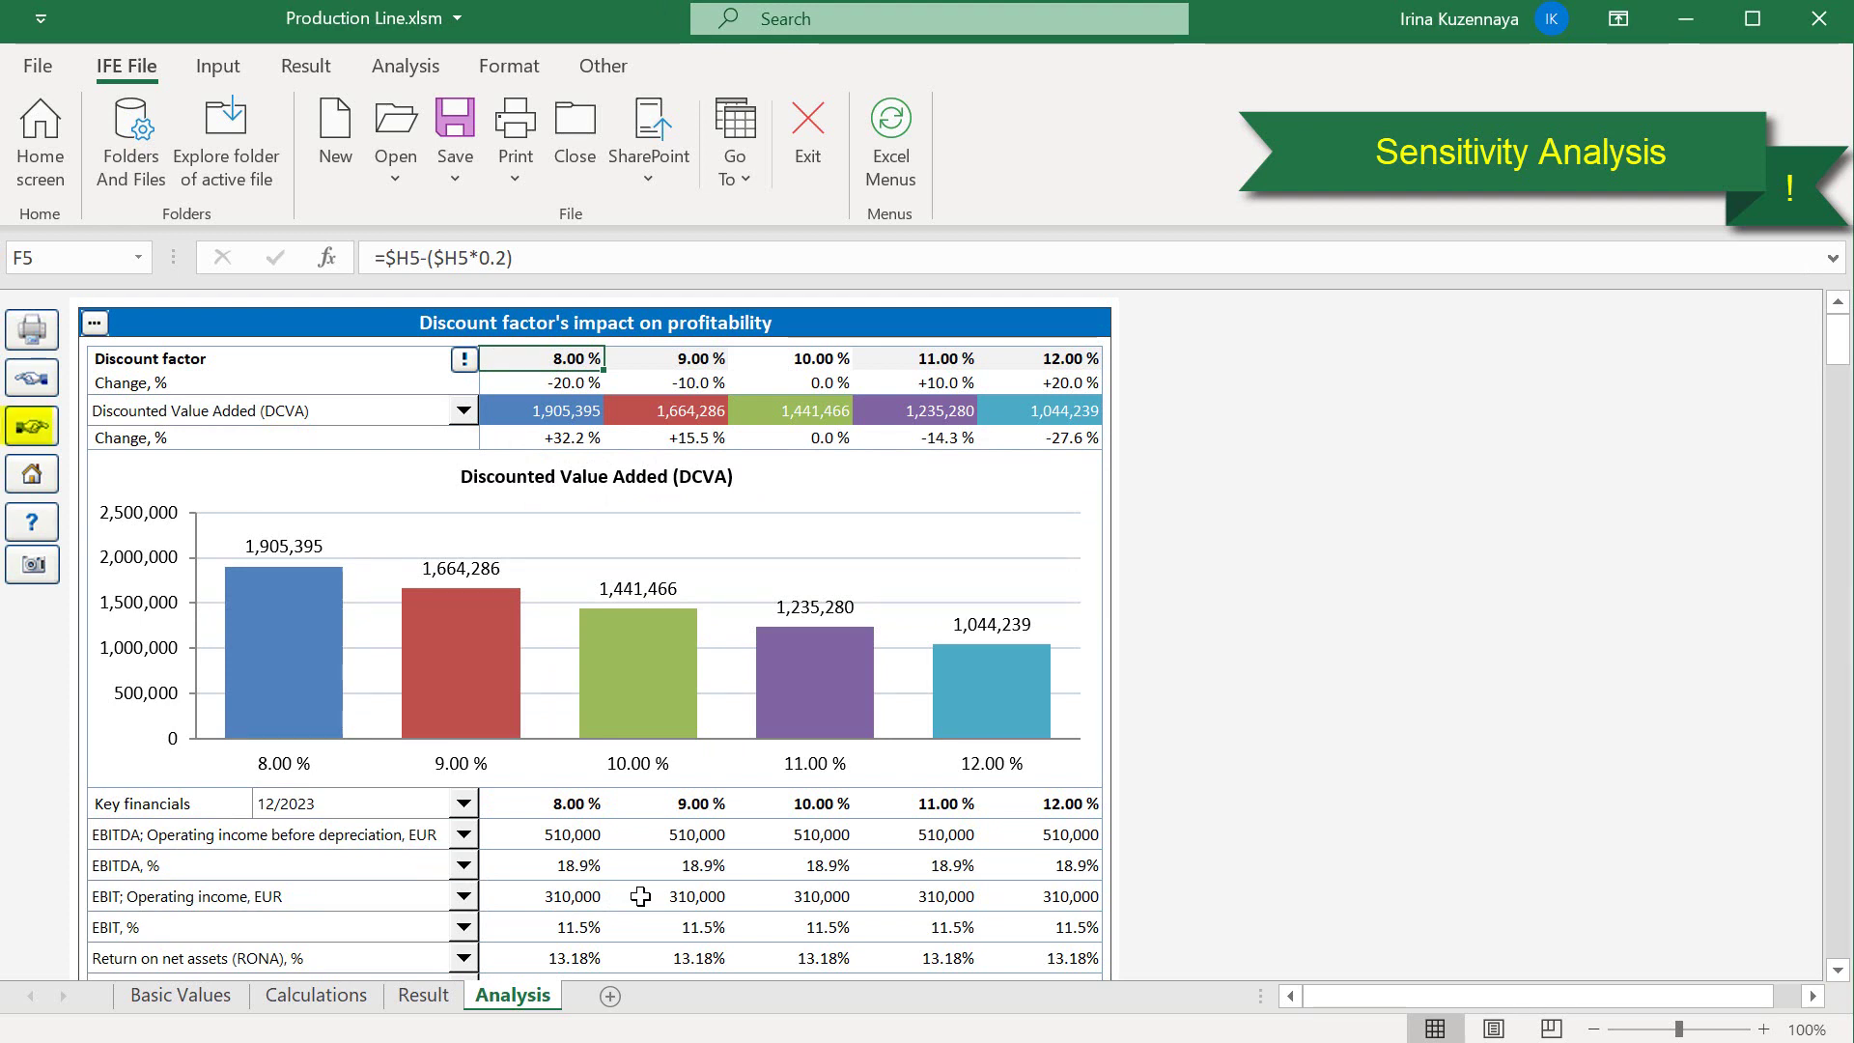
# - Show the Total investment sensitivity table (-2,400,000 base, ±10%/±20% changes) with 12/2023 key financials
pyautogui.click(29, 425)
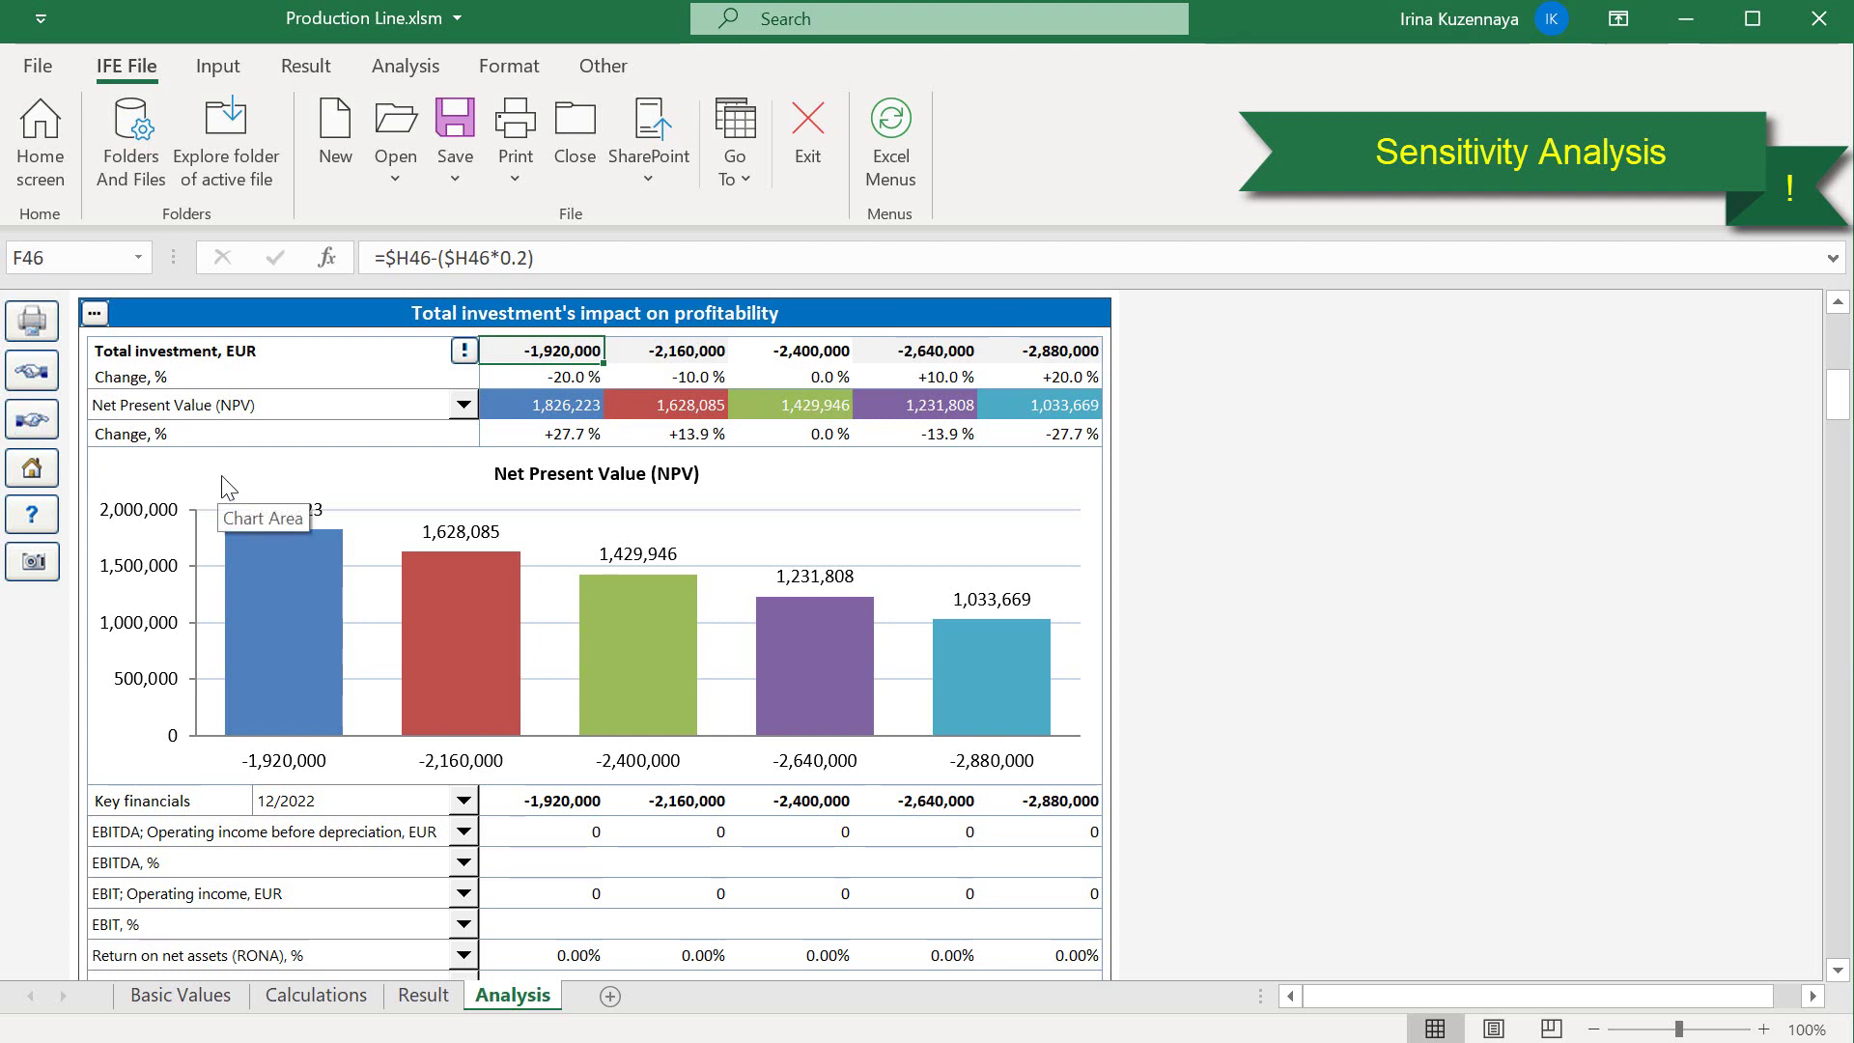
pyautogui.click(763, 350)
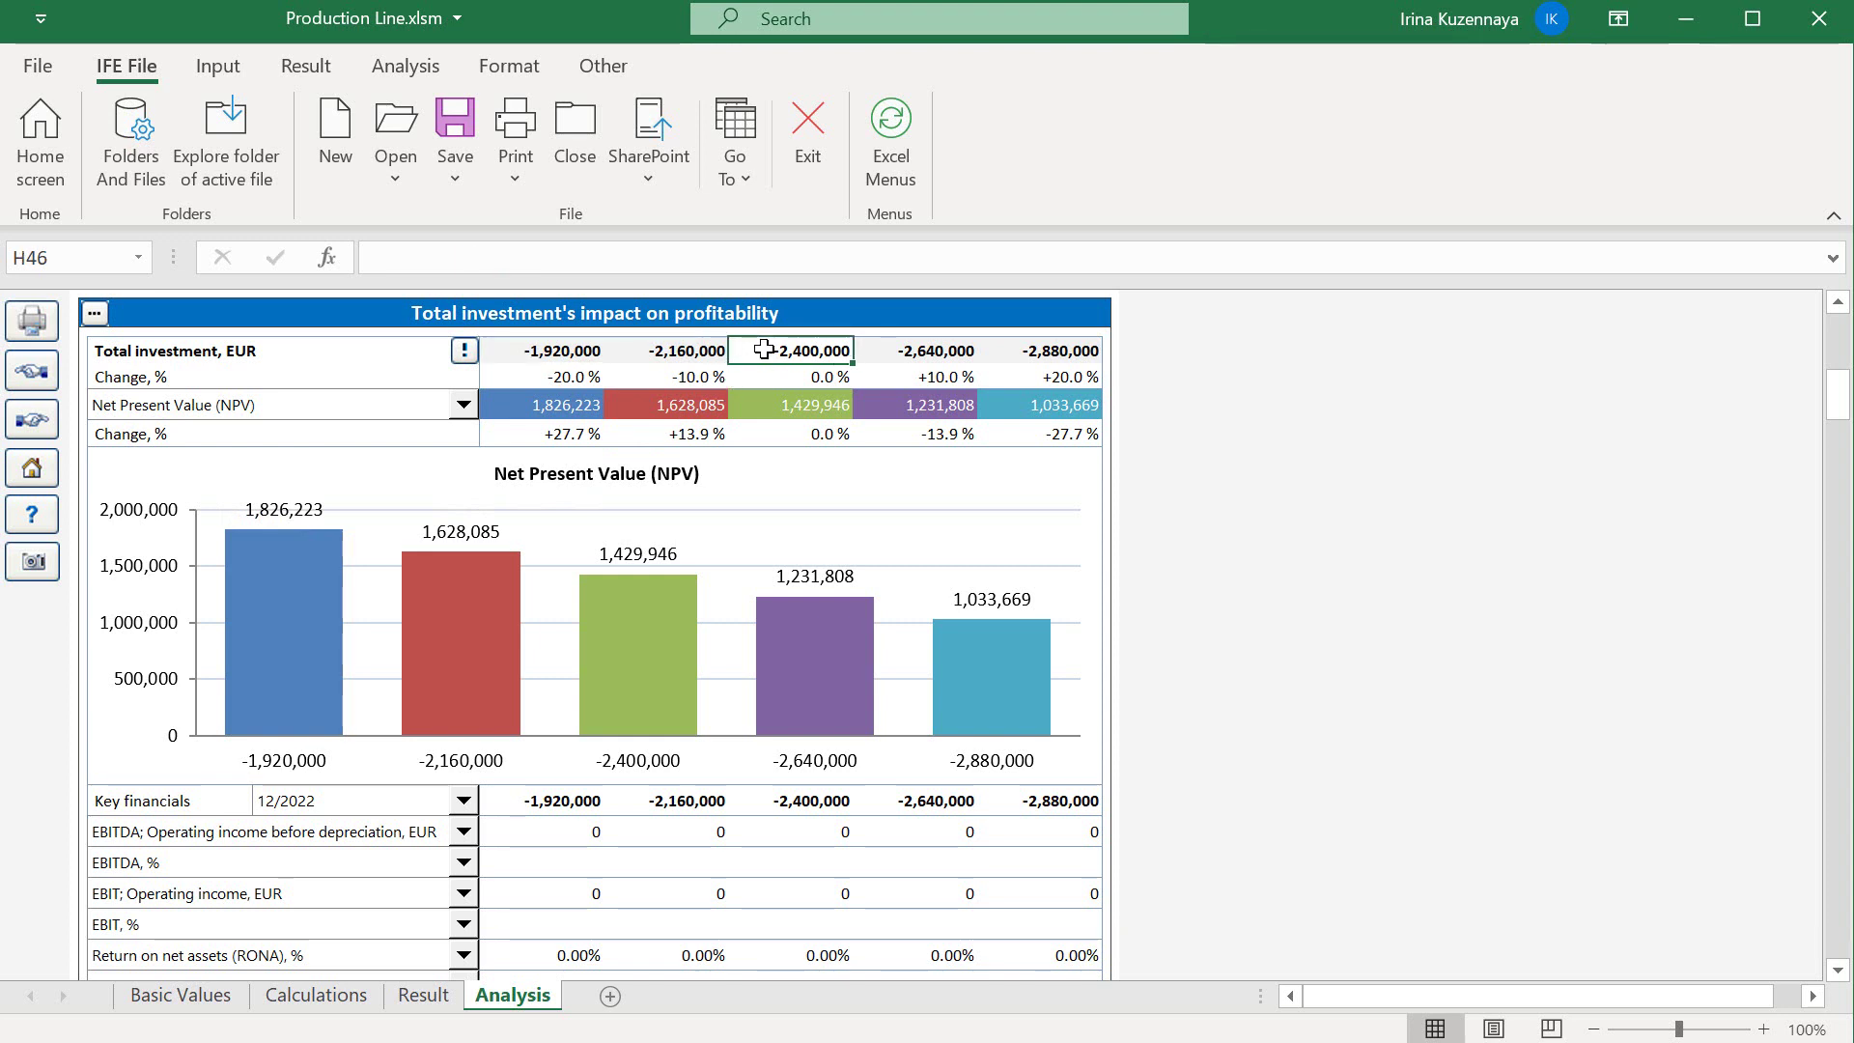
pyautogui.click(782, 407)
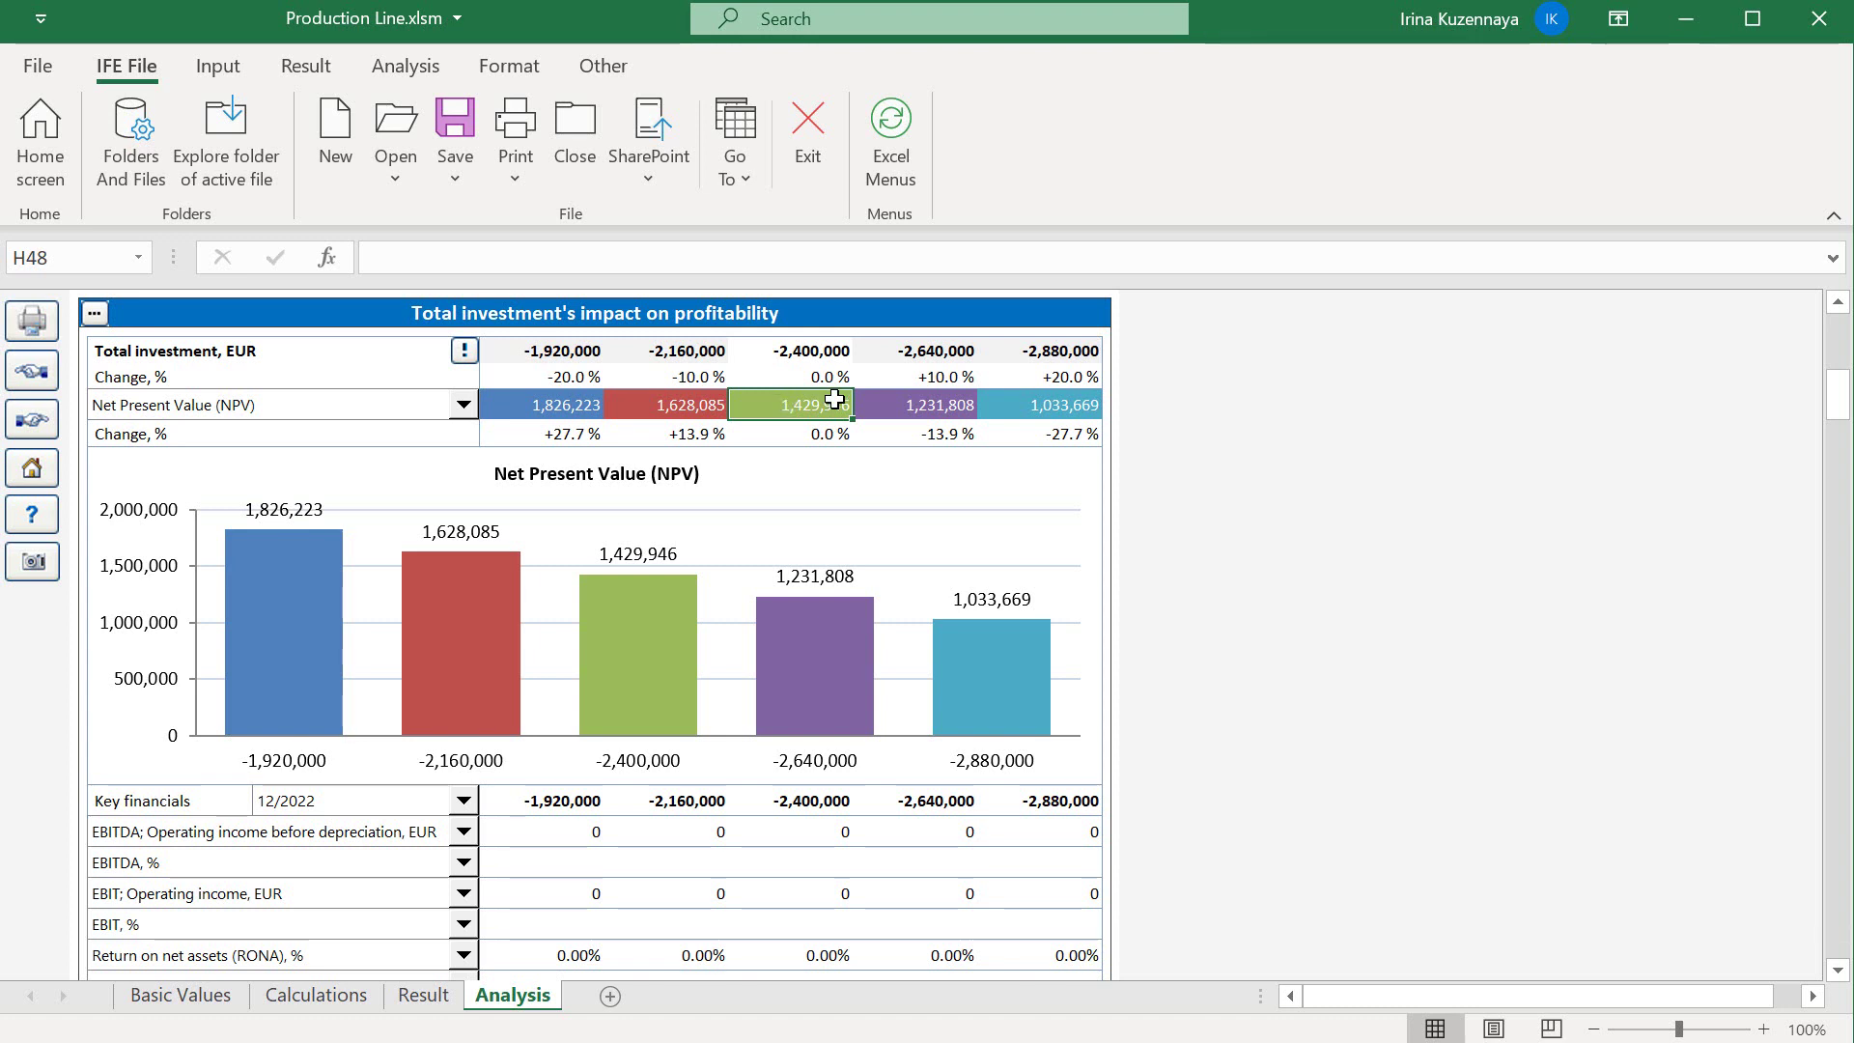
pyautogui.moveTo(838, 384); pyautogui.dragTo(888, 381)
pyautogui.click(1019, 381)
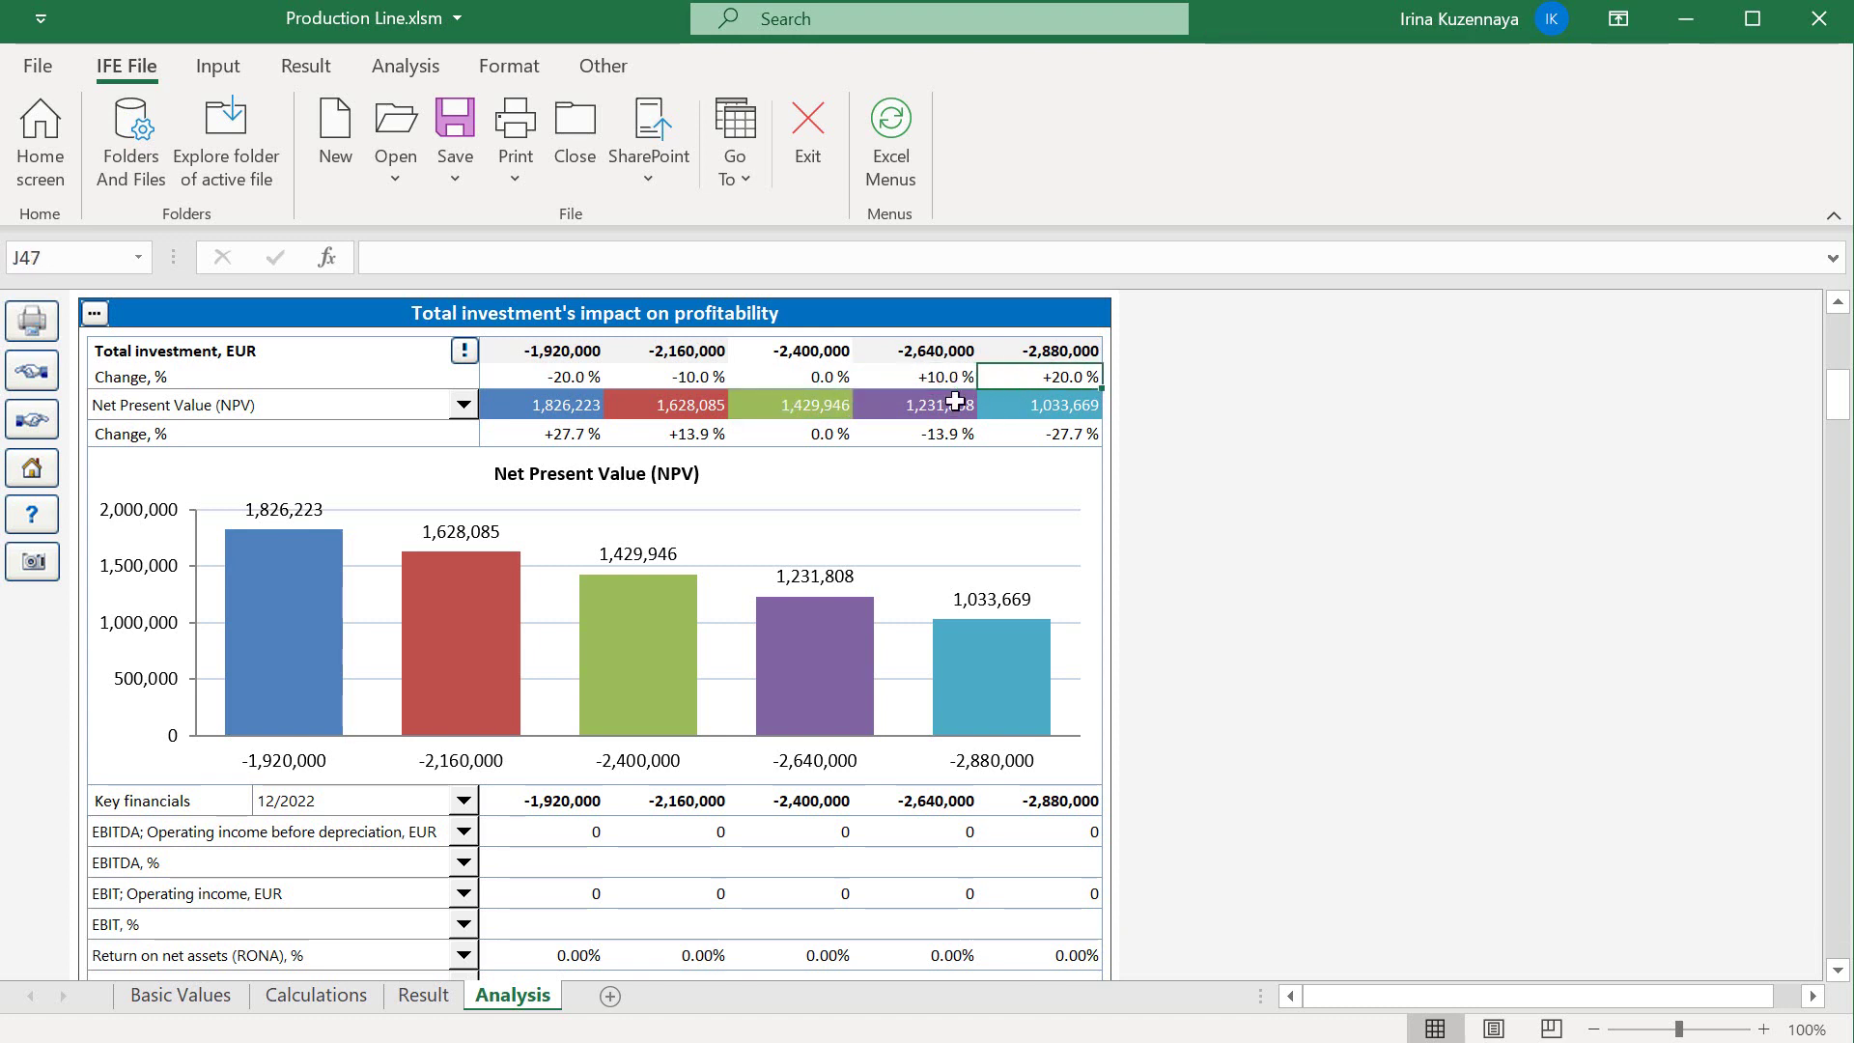
pyautogui.click(688, 377)
pyautogui.click(586, 378)
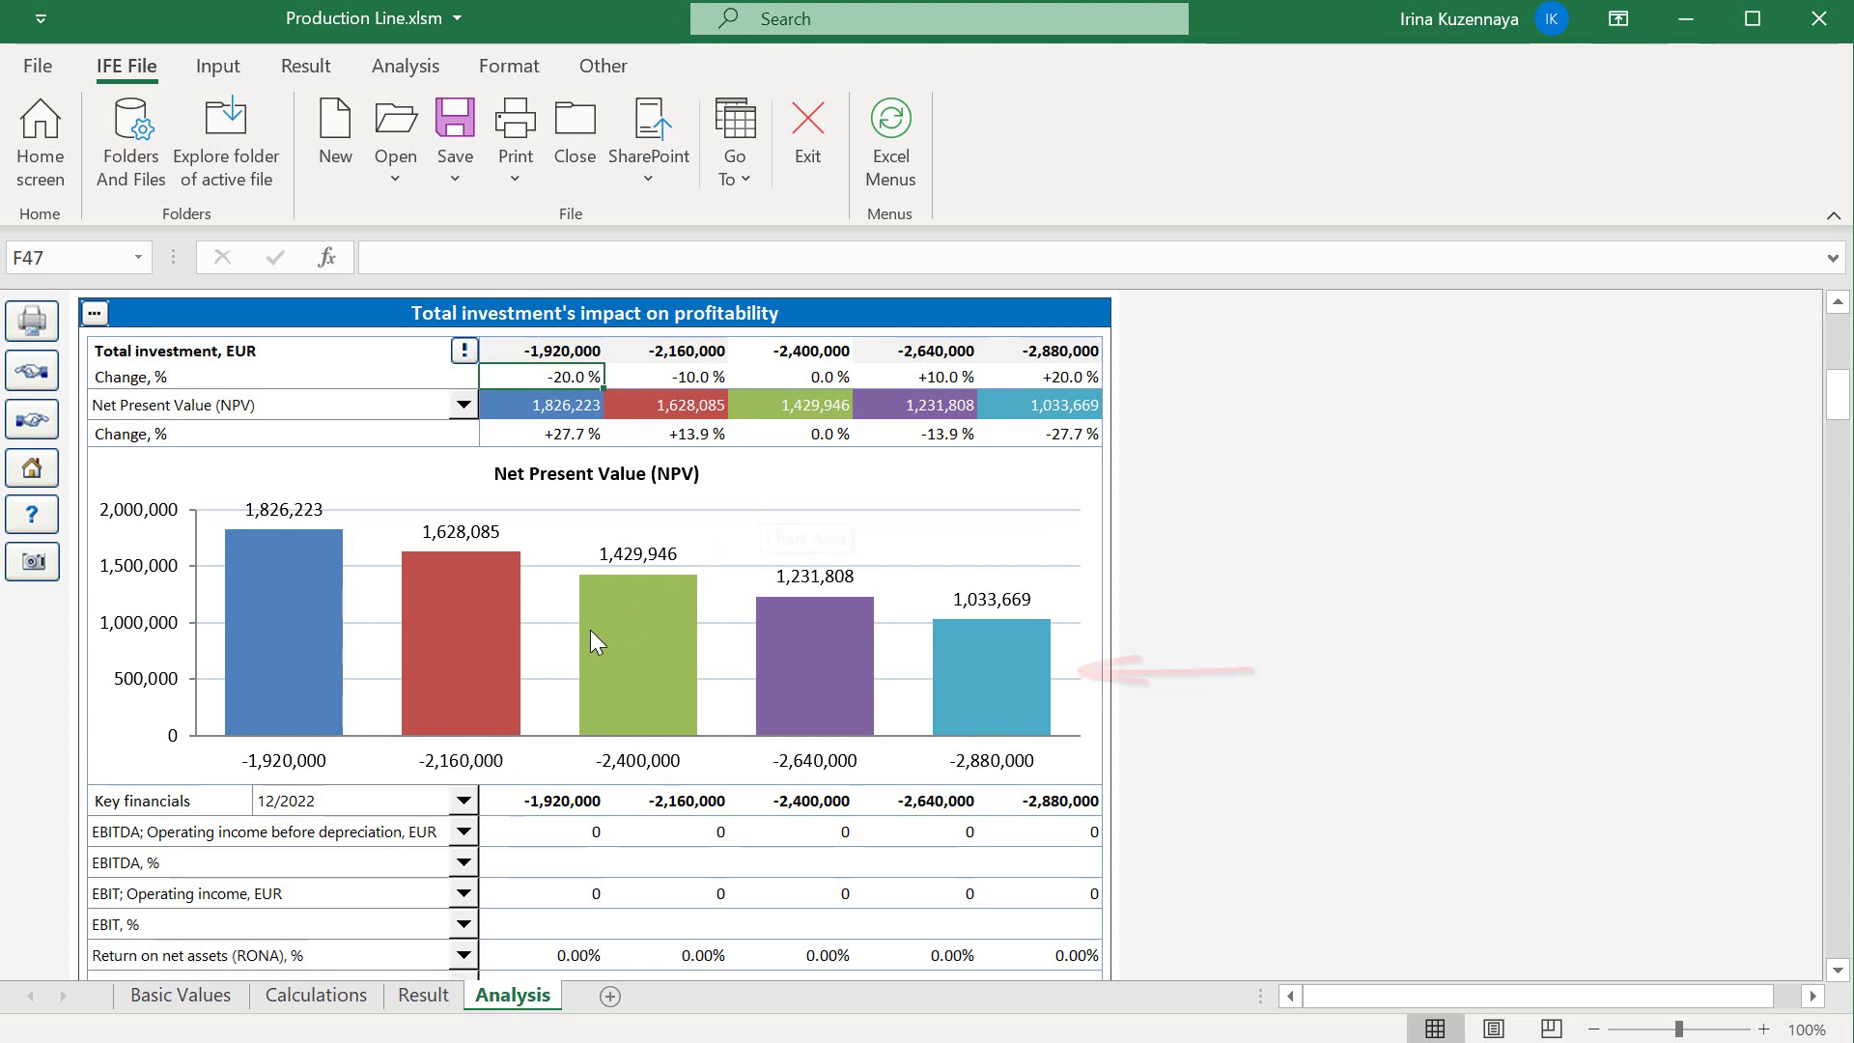
pyautogui.click(463, 801)
pyautogui.click(391, 846)
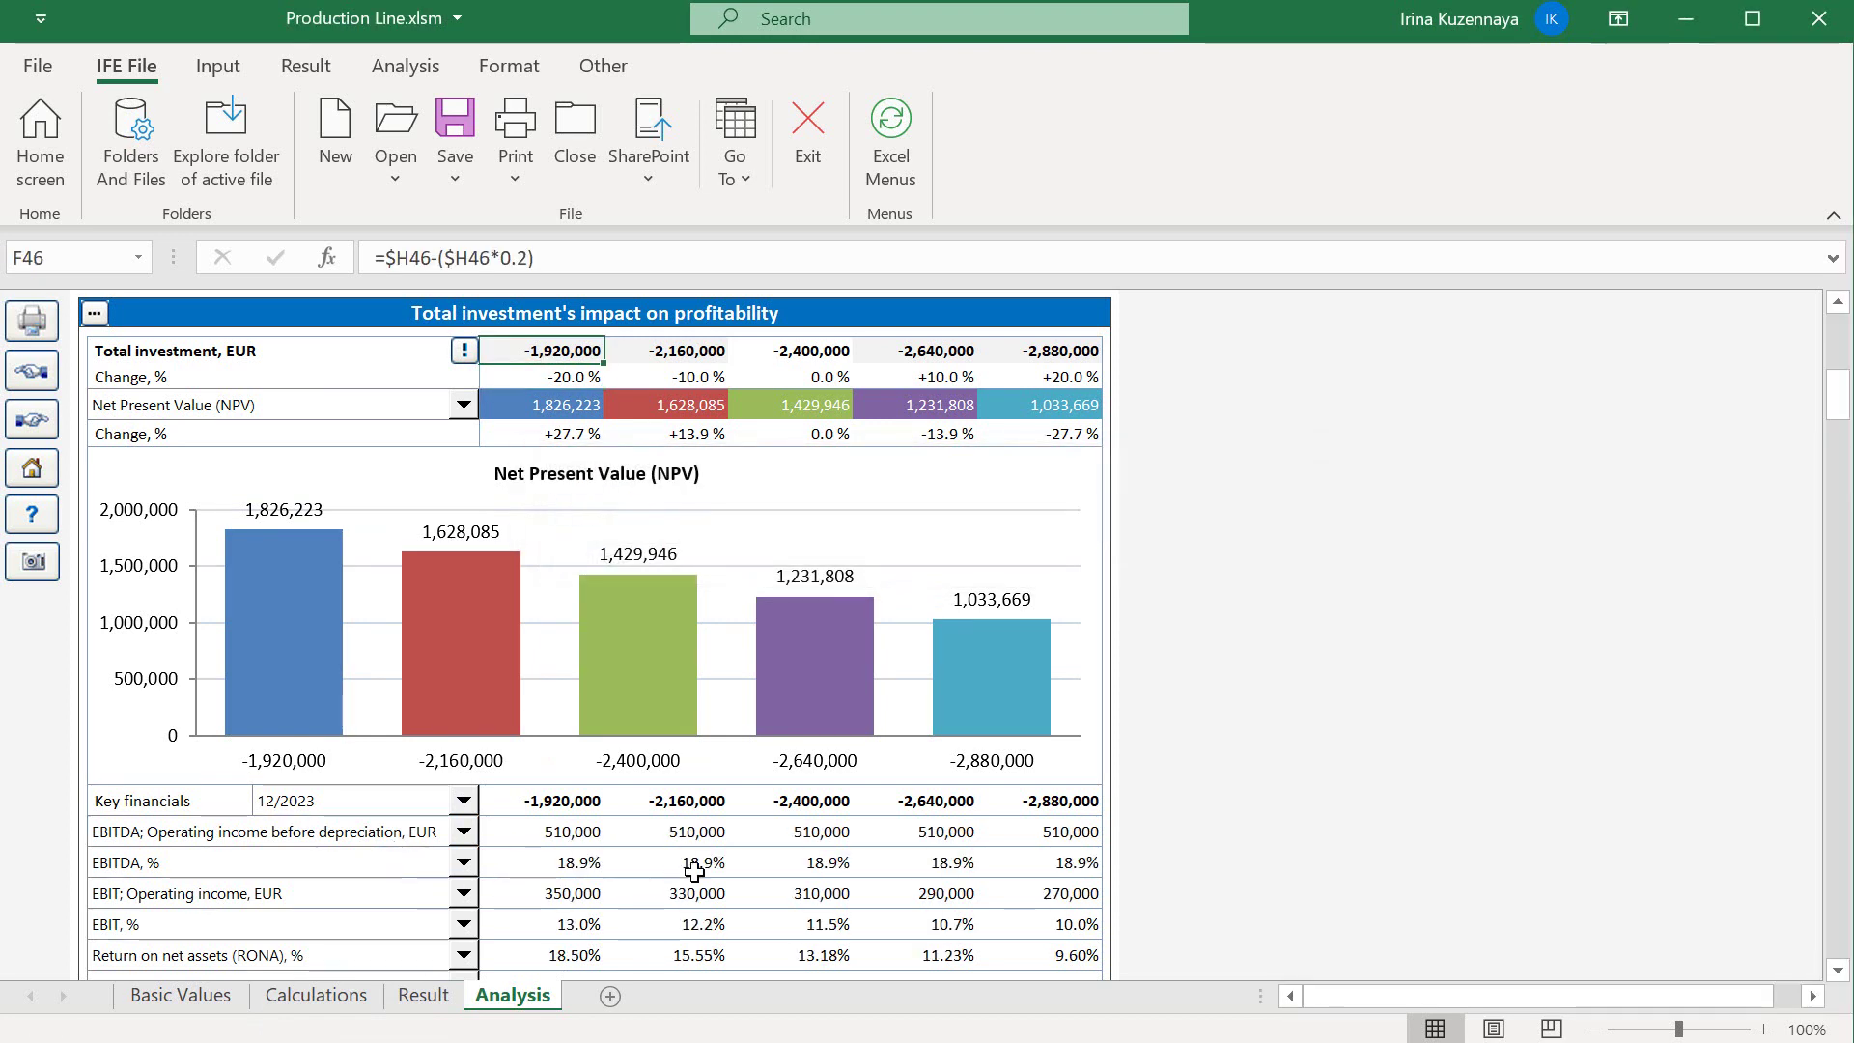
# - Bring up Income's impact on profitability and review its -20% to +20% income changes
pyautogui.click(32, 417)
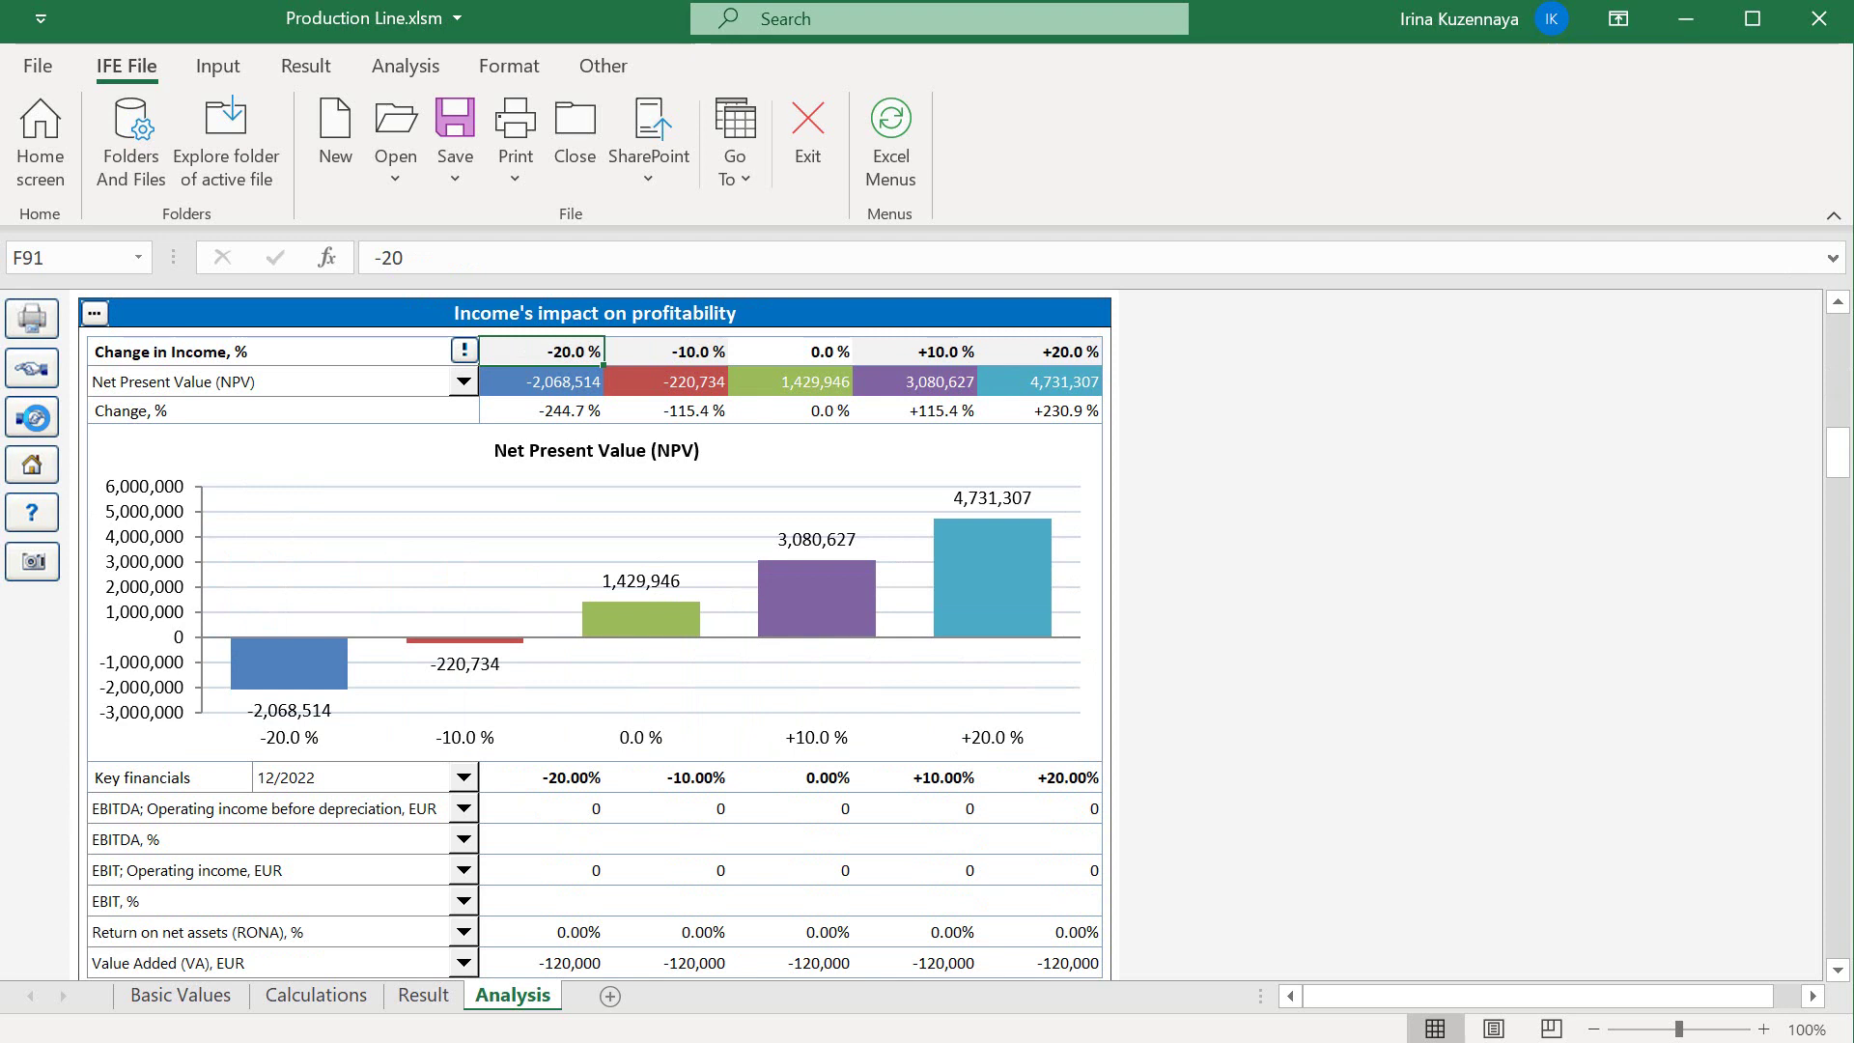
pyautogui.click(151, 349)
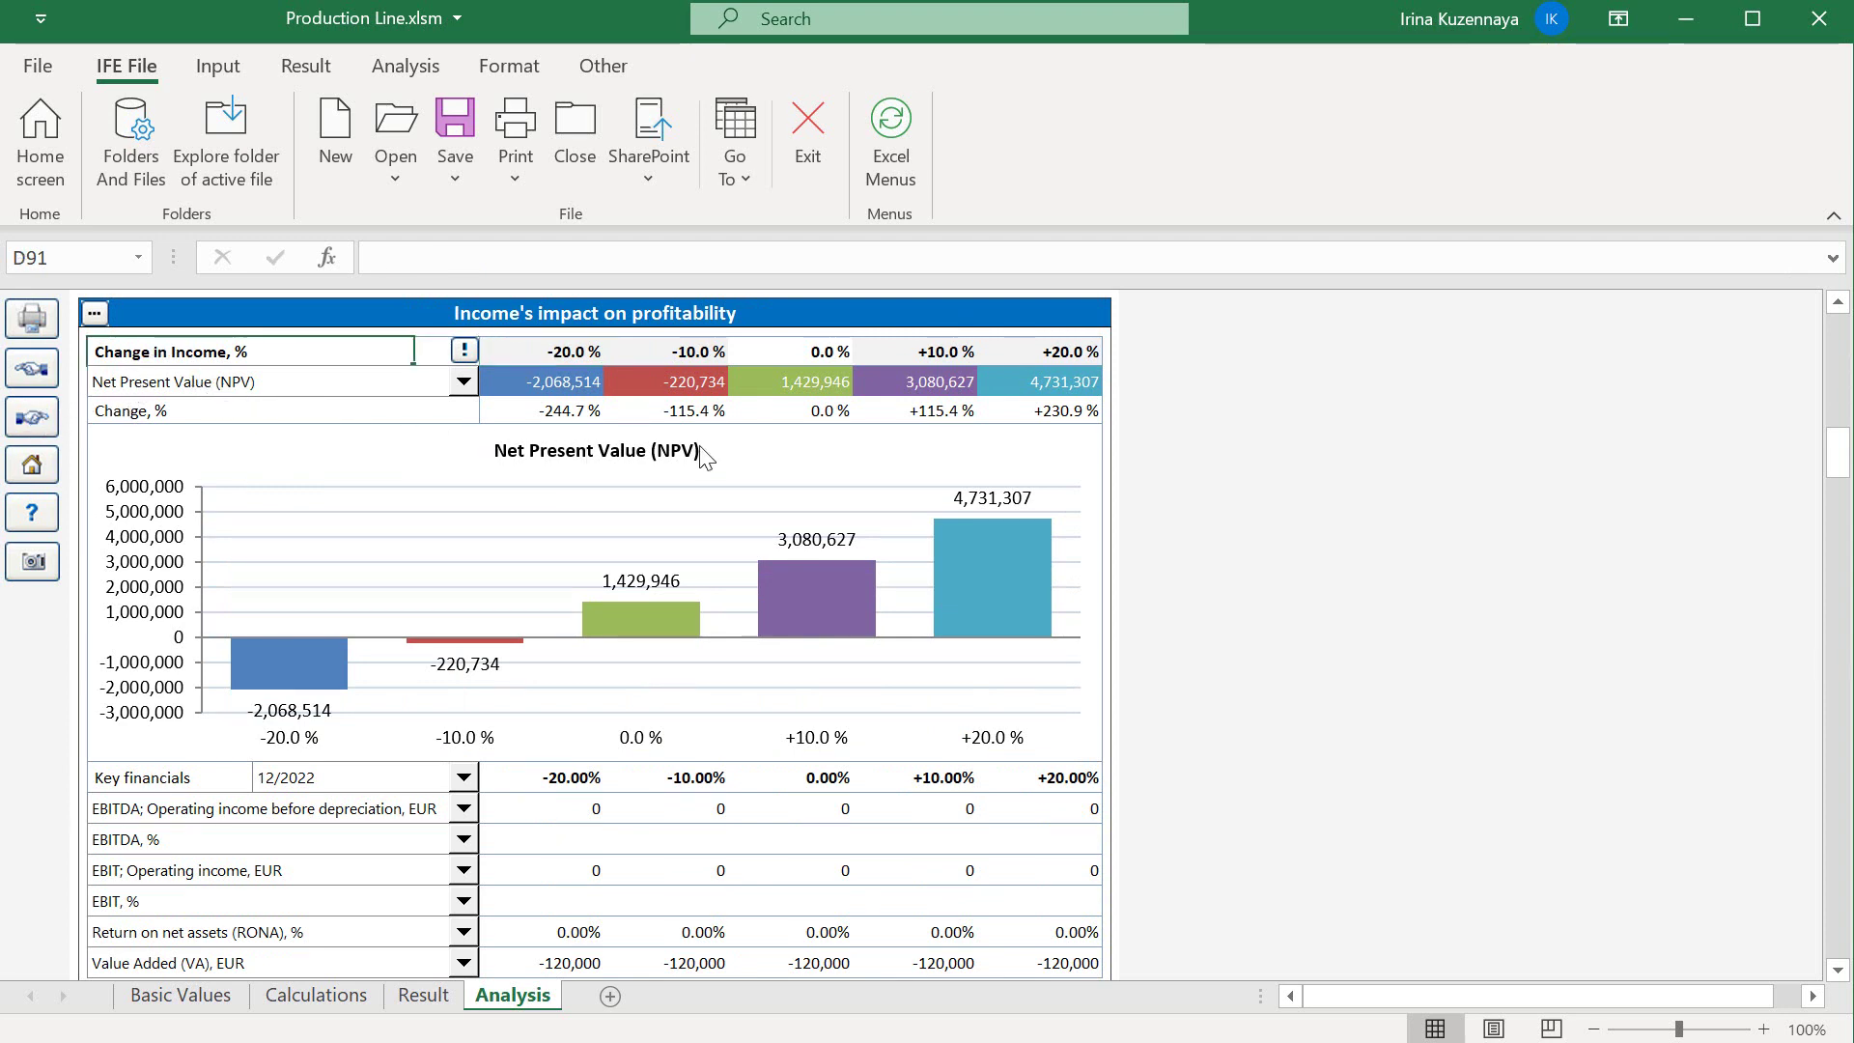
pyautogui.click(894, 350)
pyautogui.click(1012, 350)
pyautogui.click(697, 351)
pyautogui.click(556, 350)
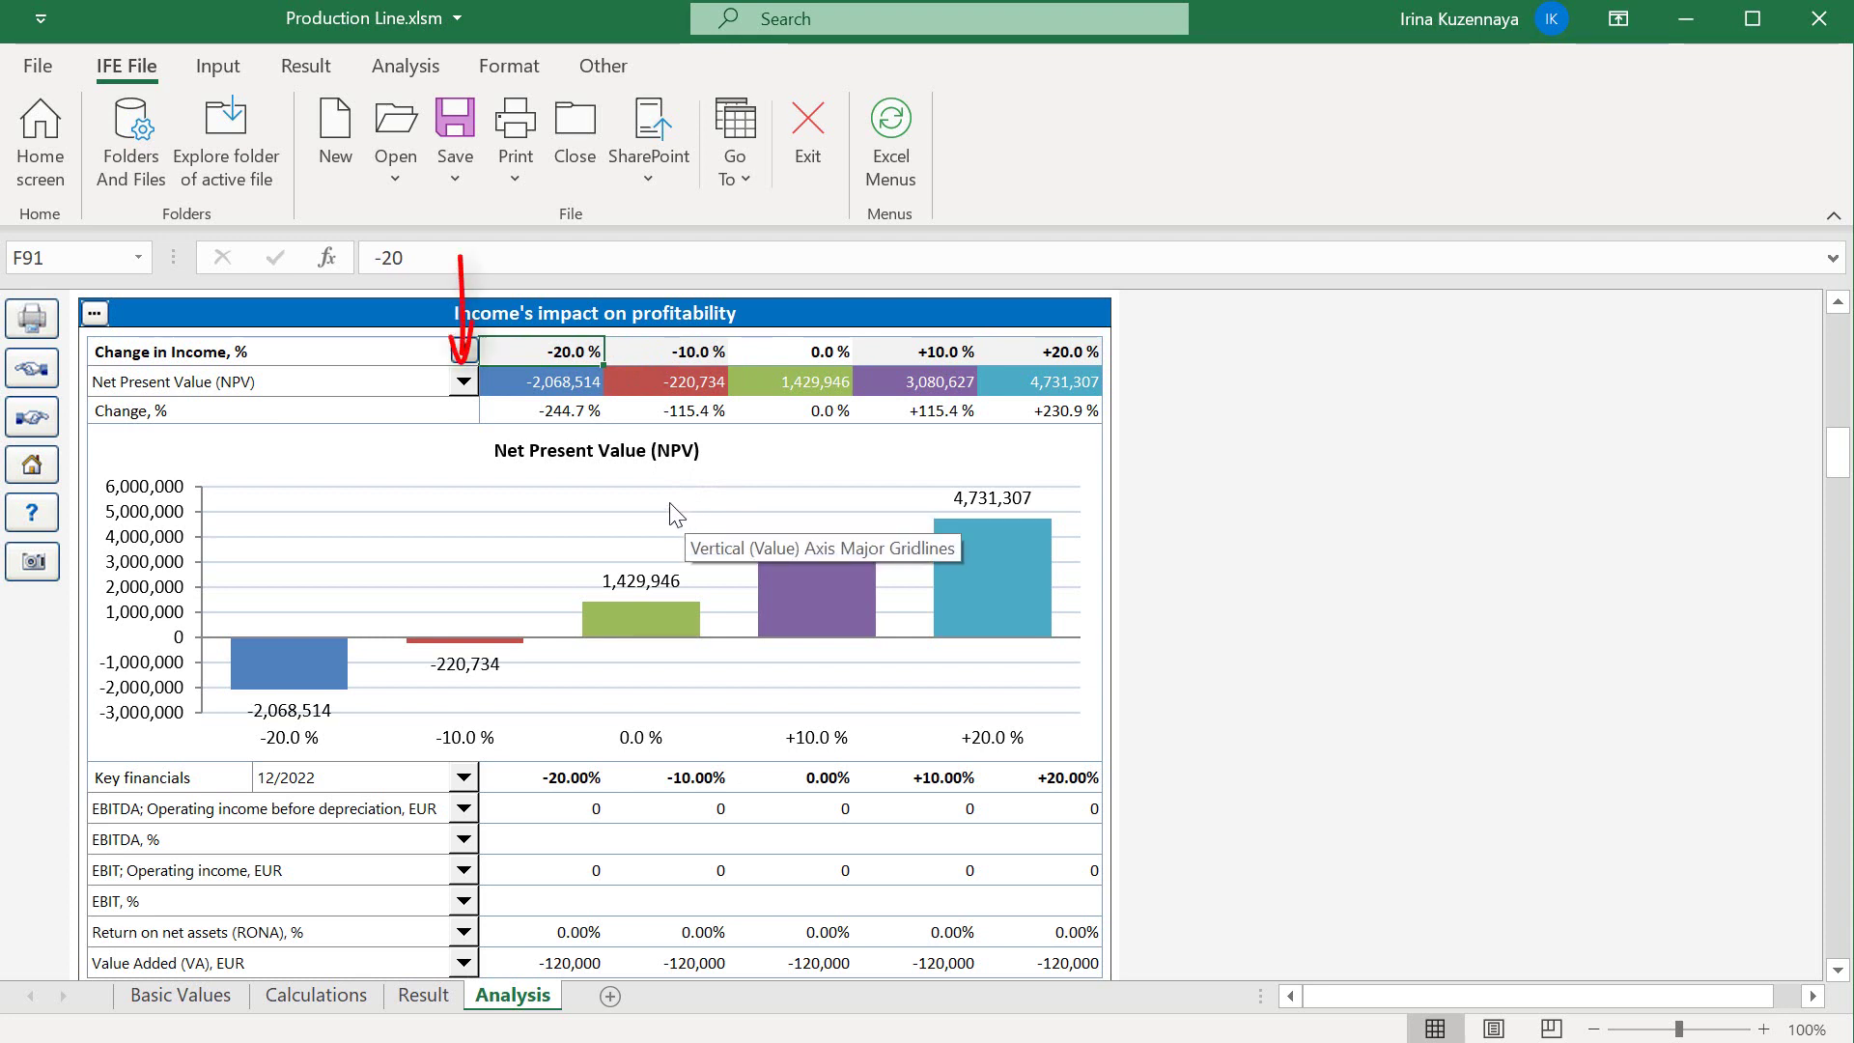
# - Switch the income analysis to IRR and show key financials for 12/2023
pyautogui.click(464, 384)
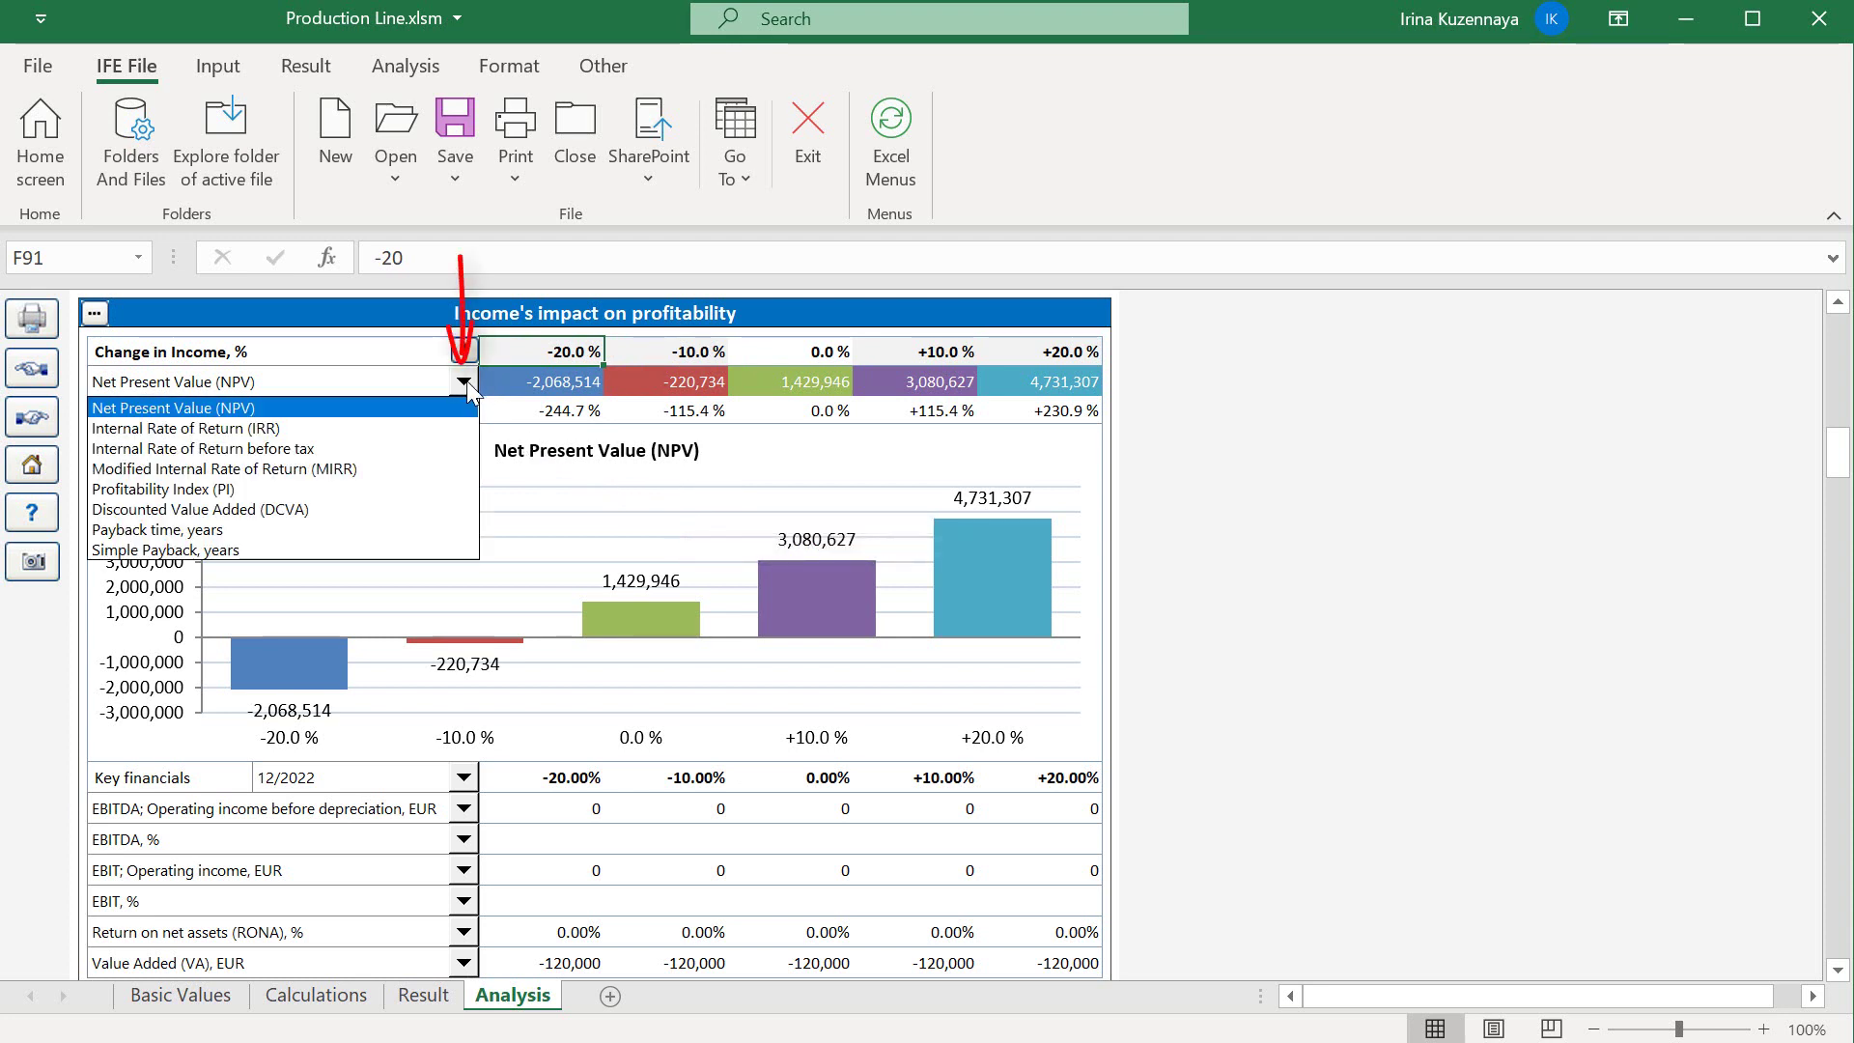
pyautogui.click(387, 428)
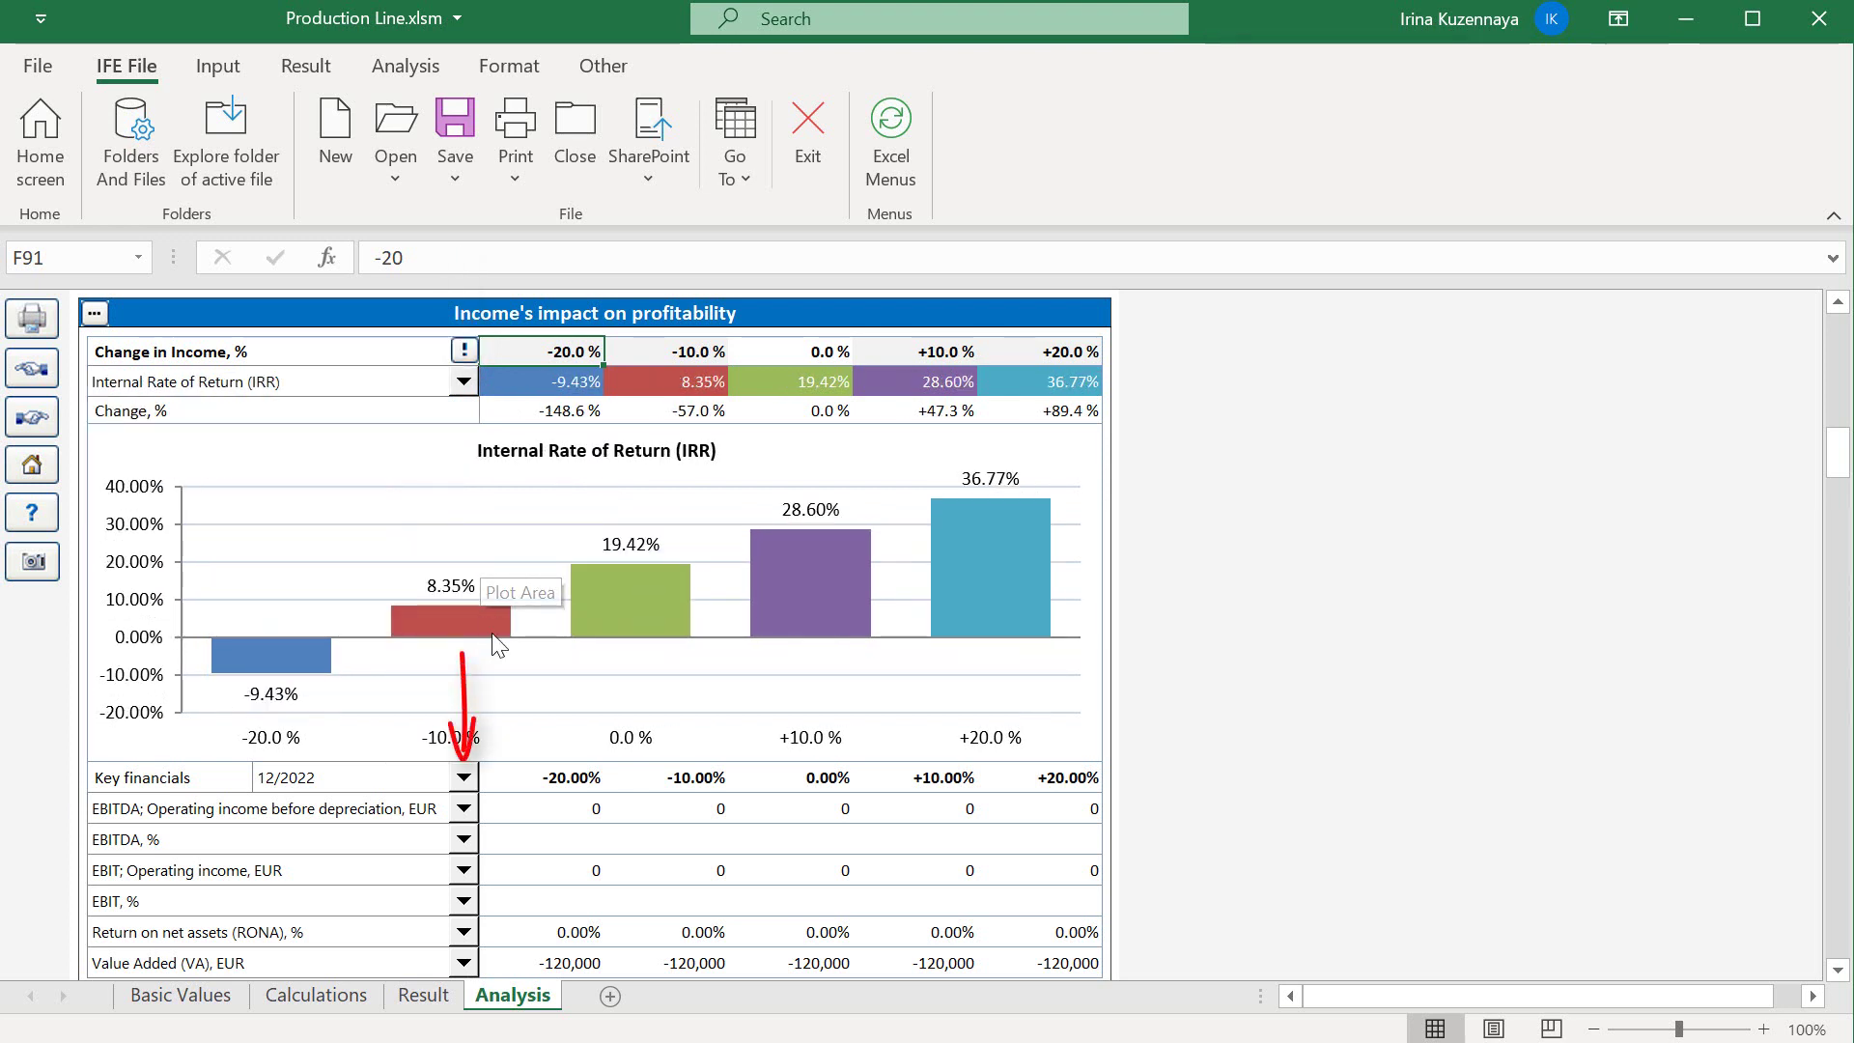
pyautogui.click(462, 777)
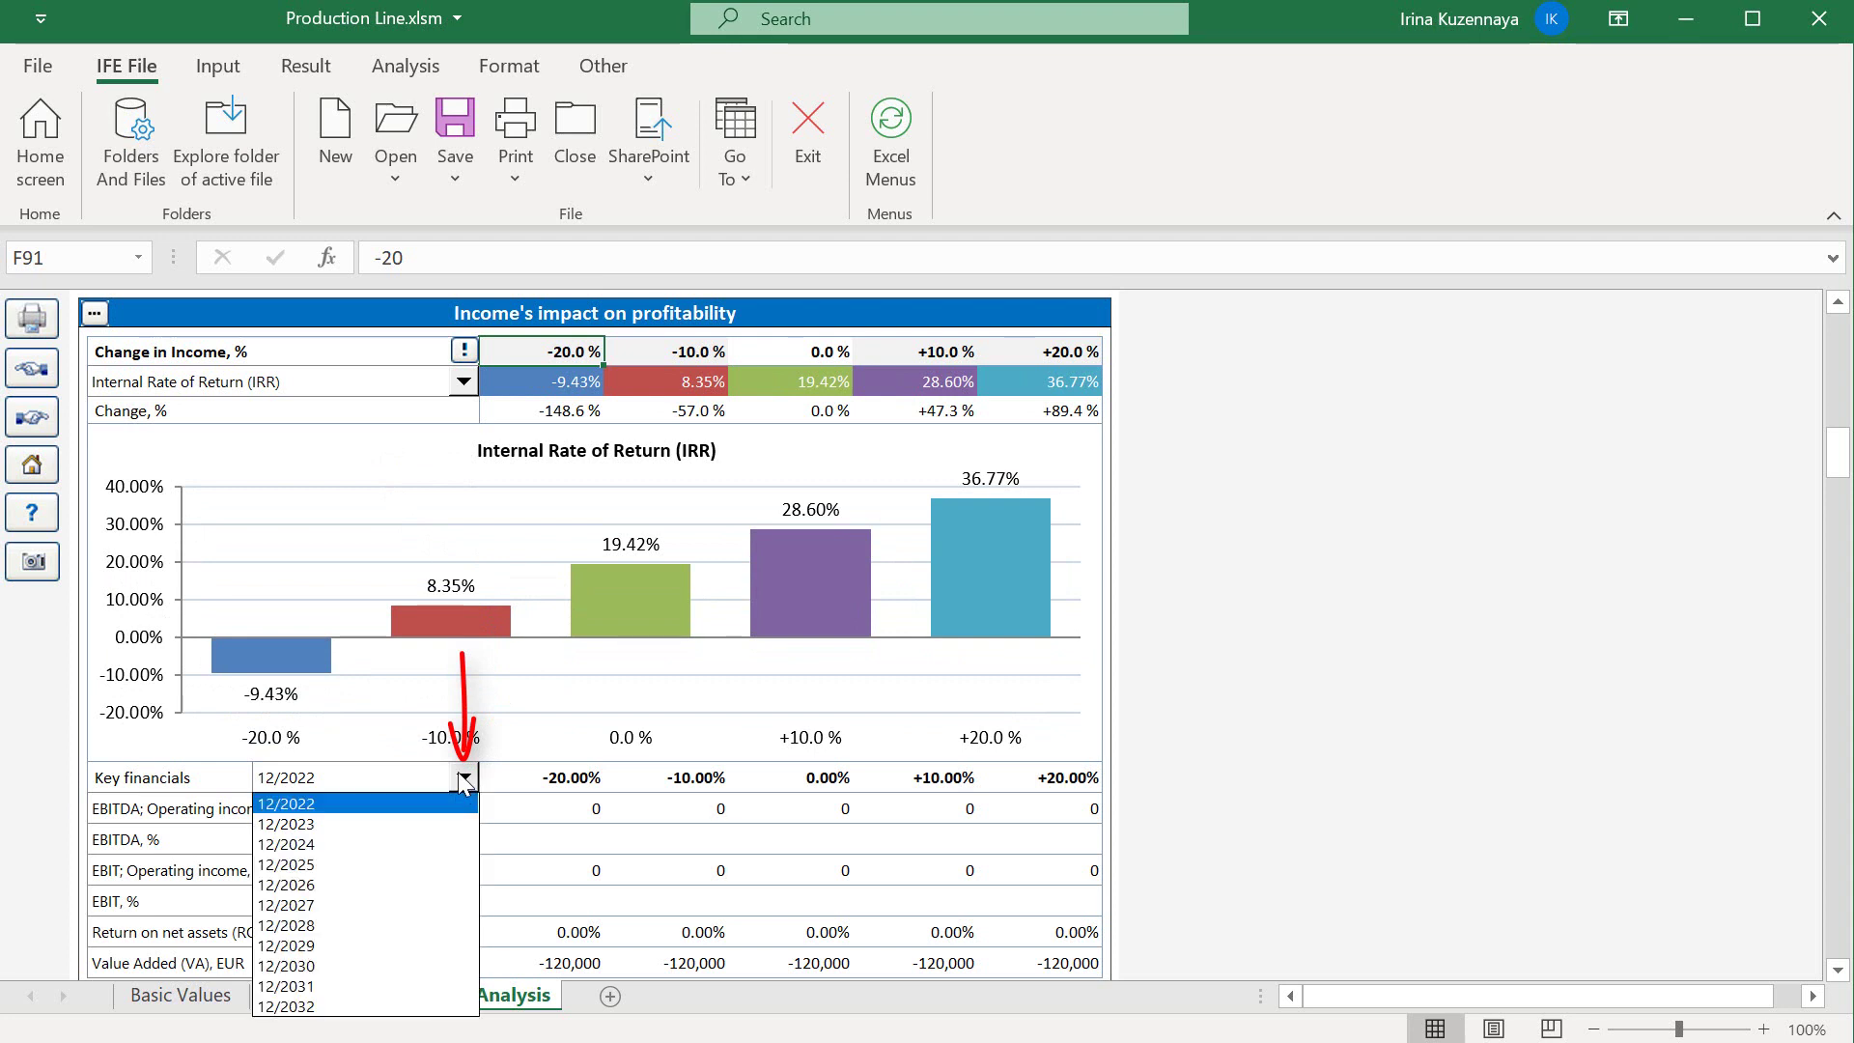
pyautogui.click(400, 821)
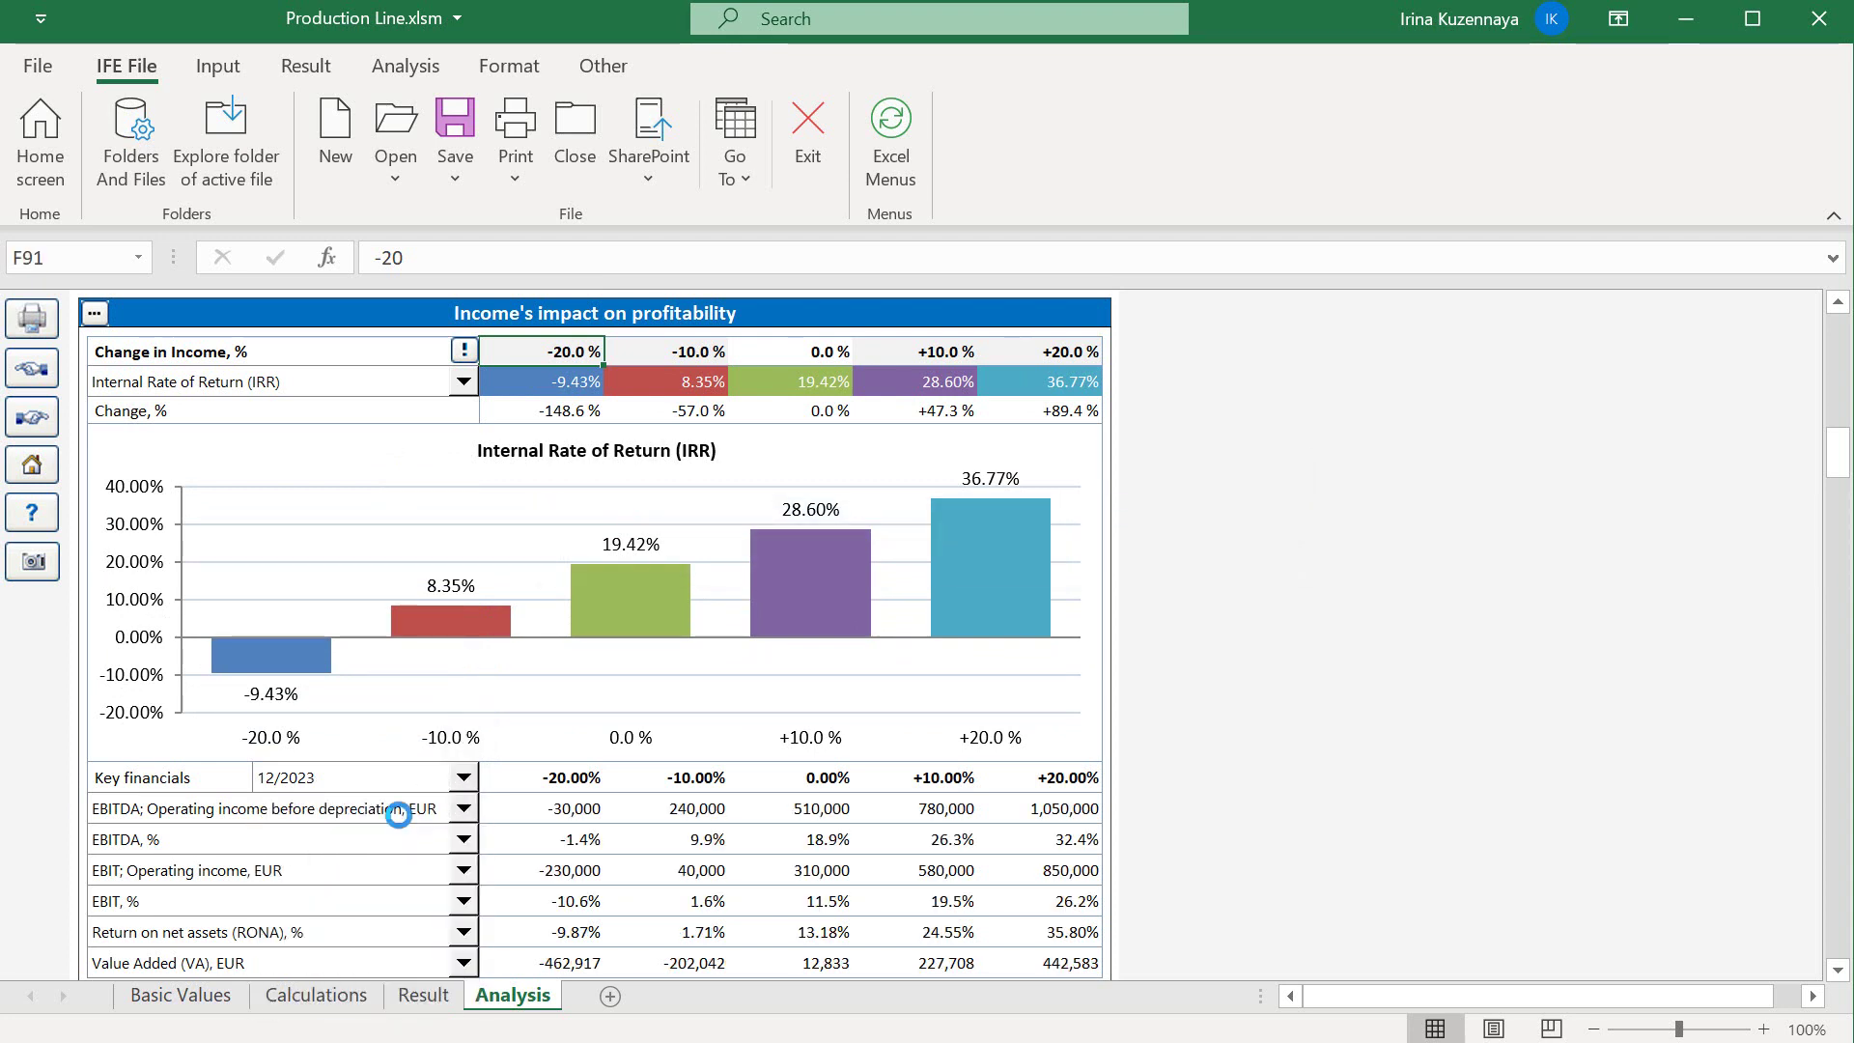
# - Set the first two key financials rows to Capital Turnover Ratio and Asset Turnover Ratio
pyautogui.click(465, 811)
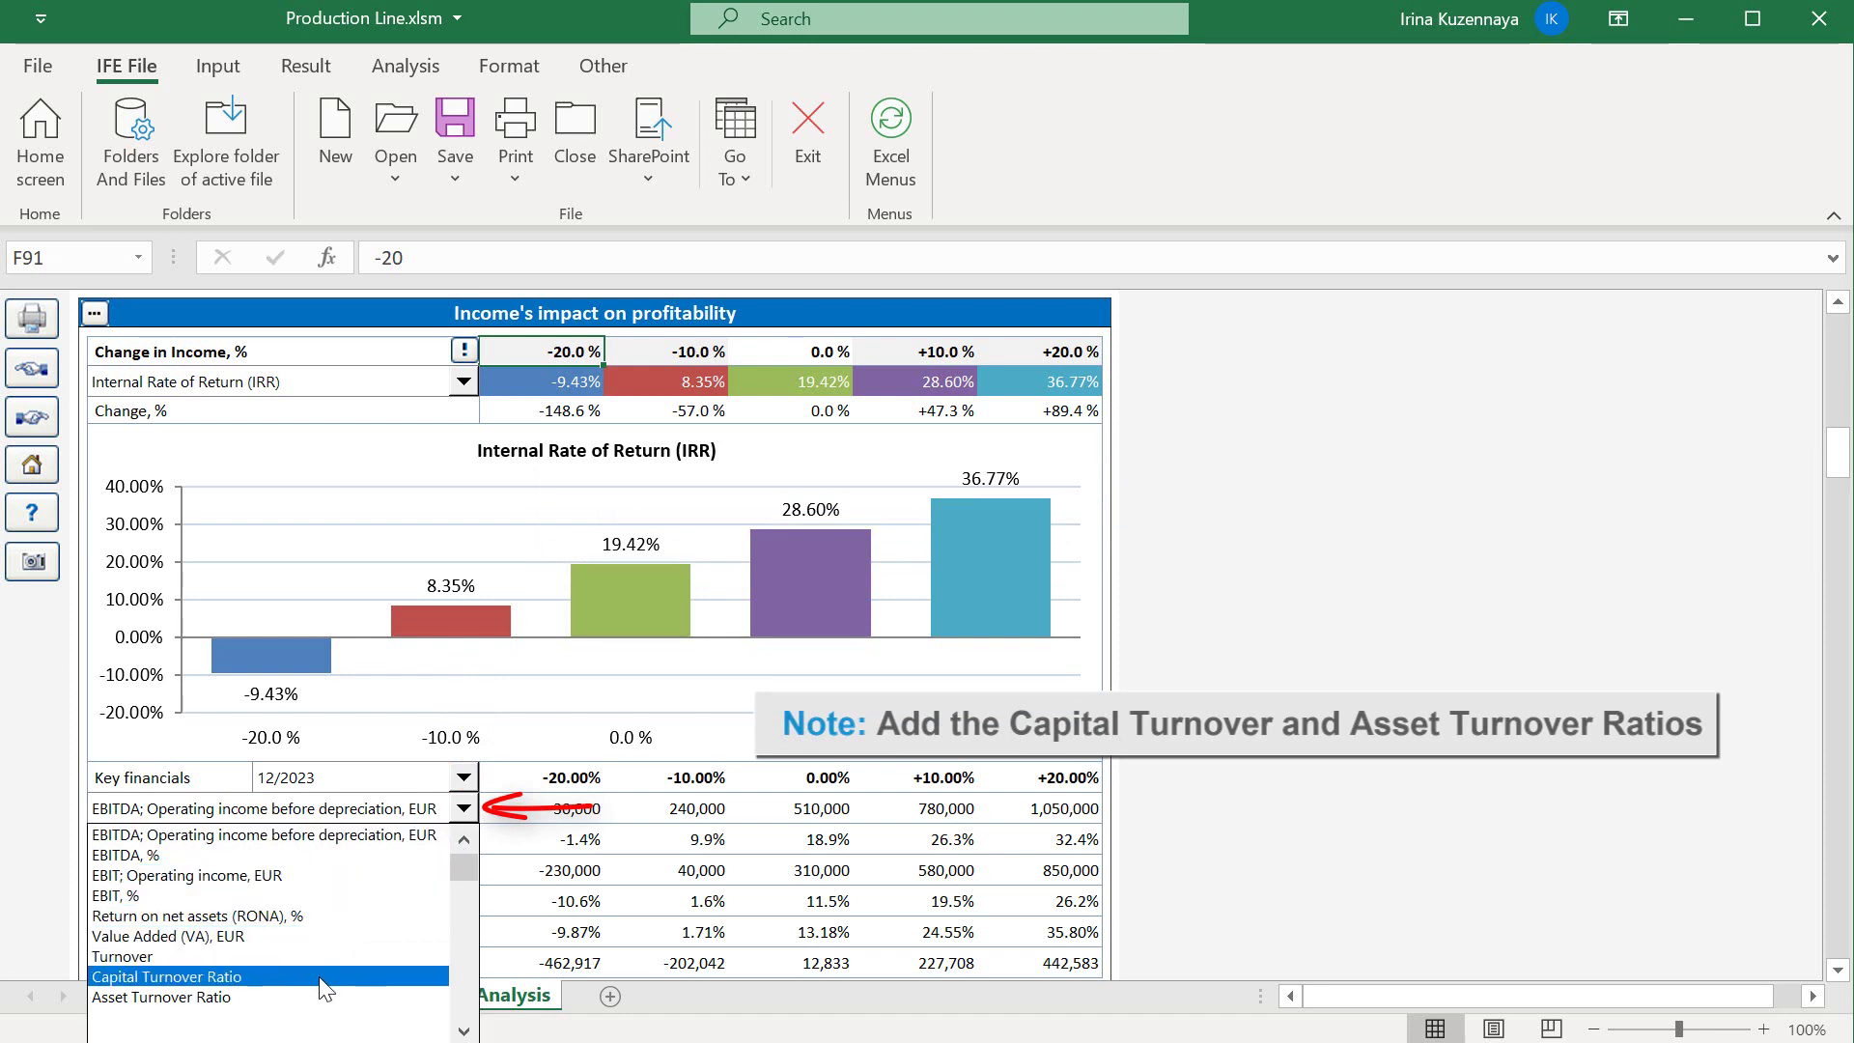
pyautogui.click(321, 978)
pyautogui.click(464, 839)
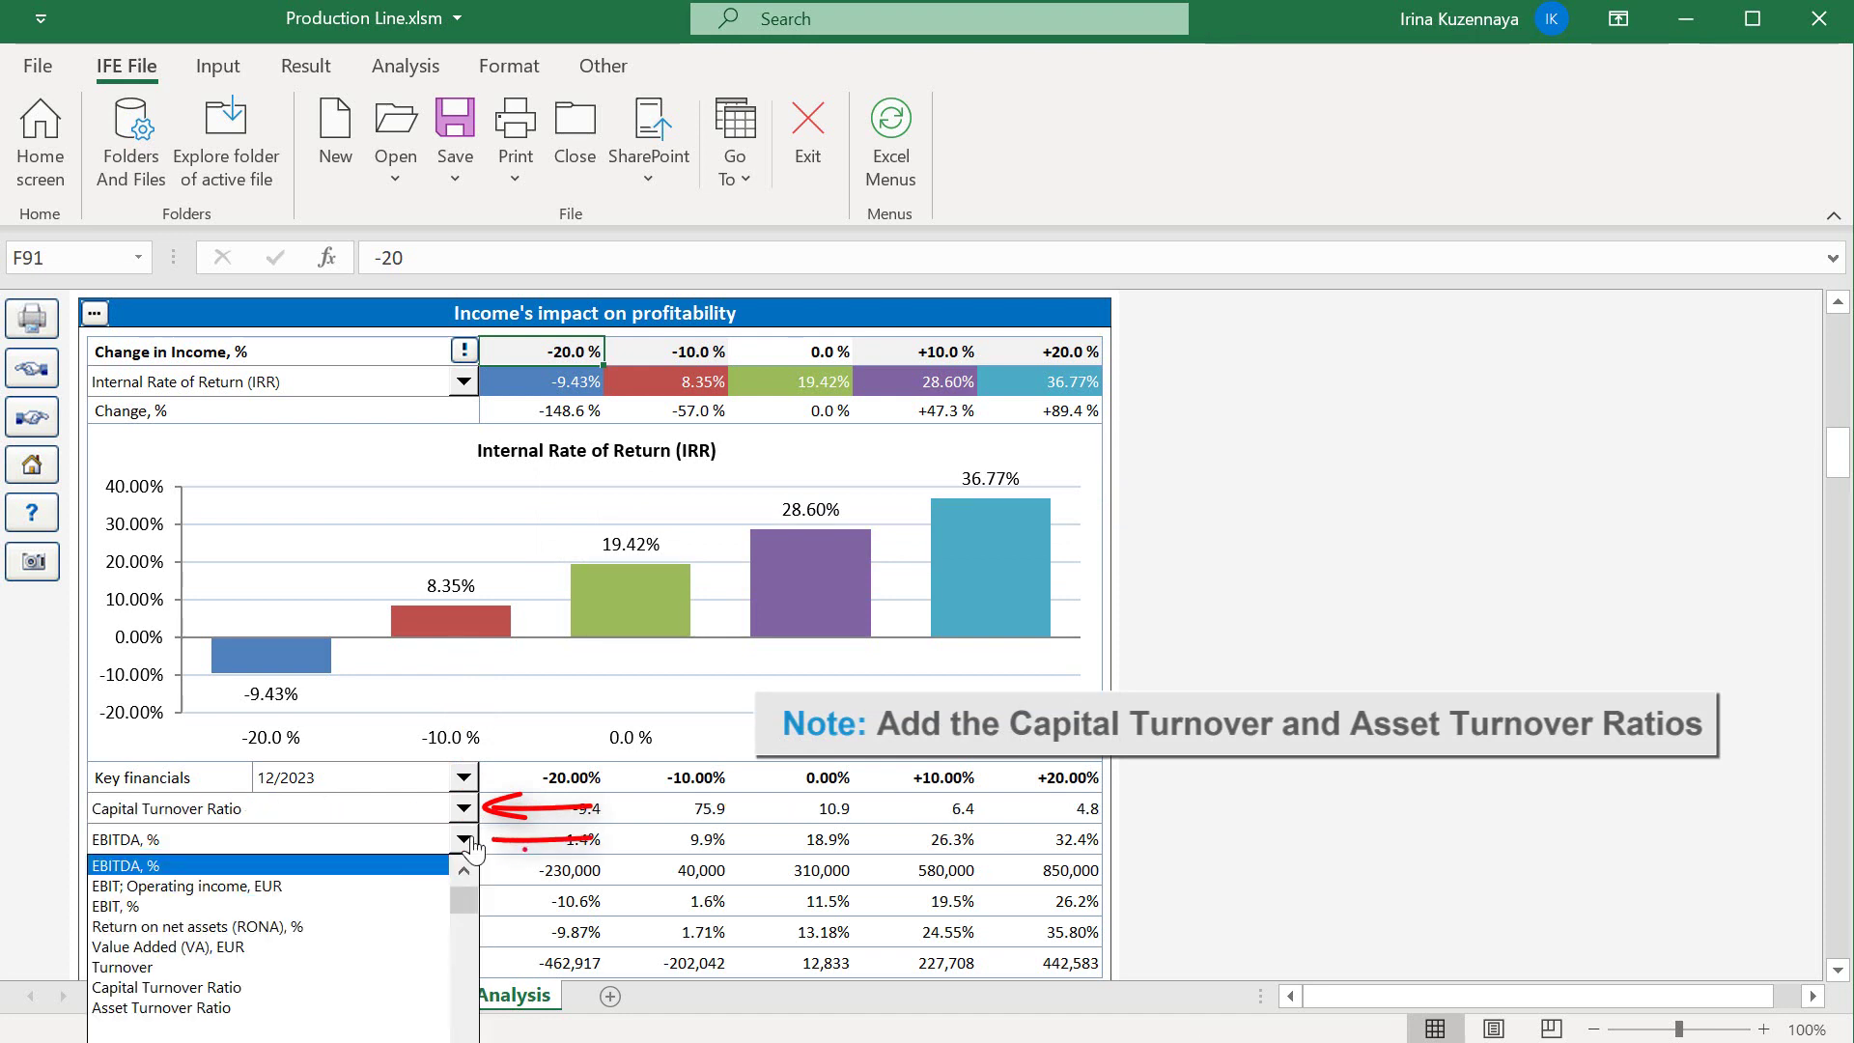
pyautogui.click(311, 1008)
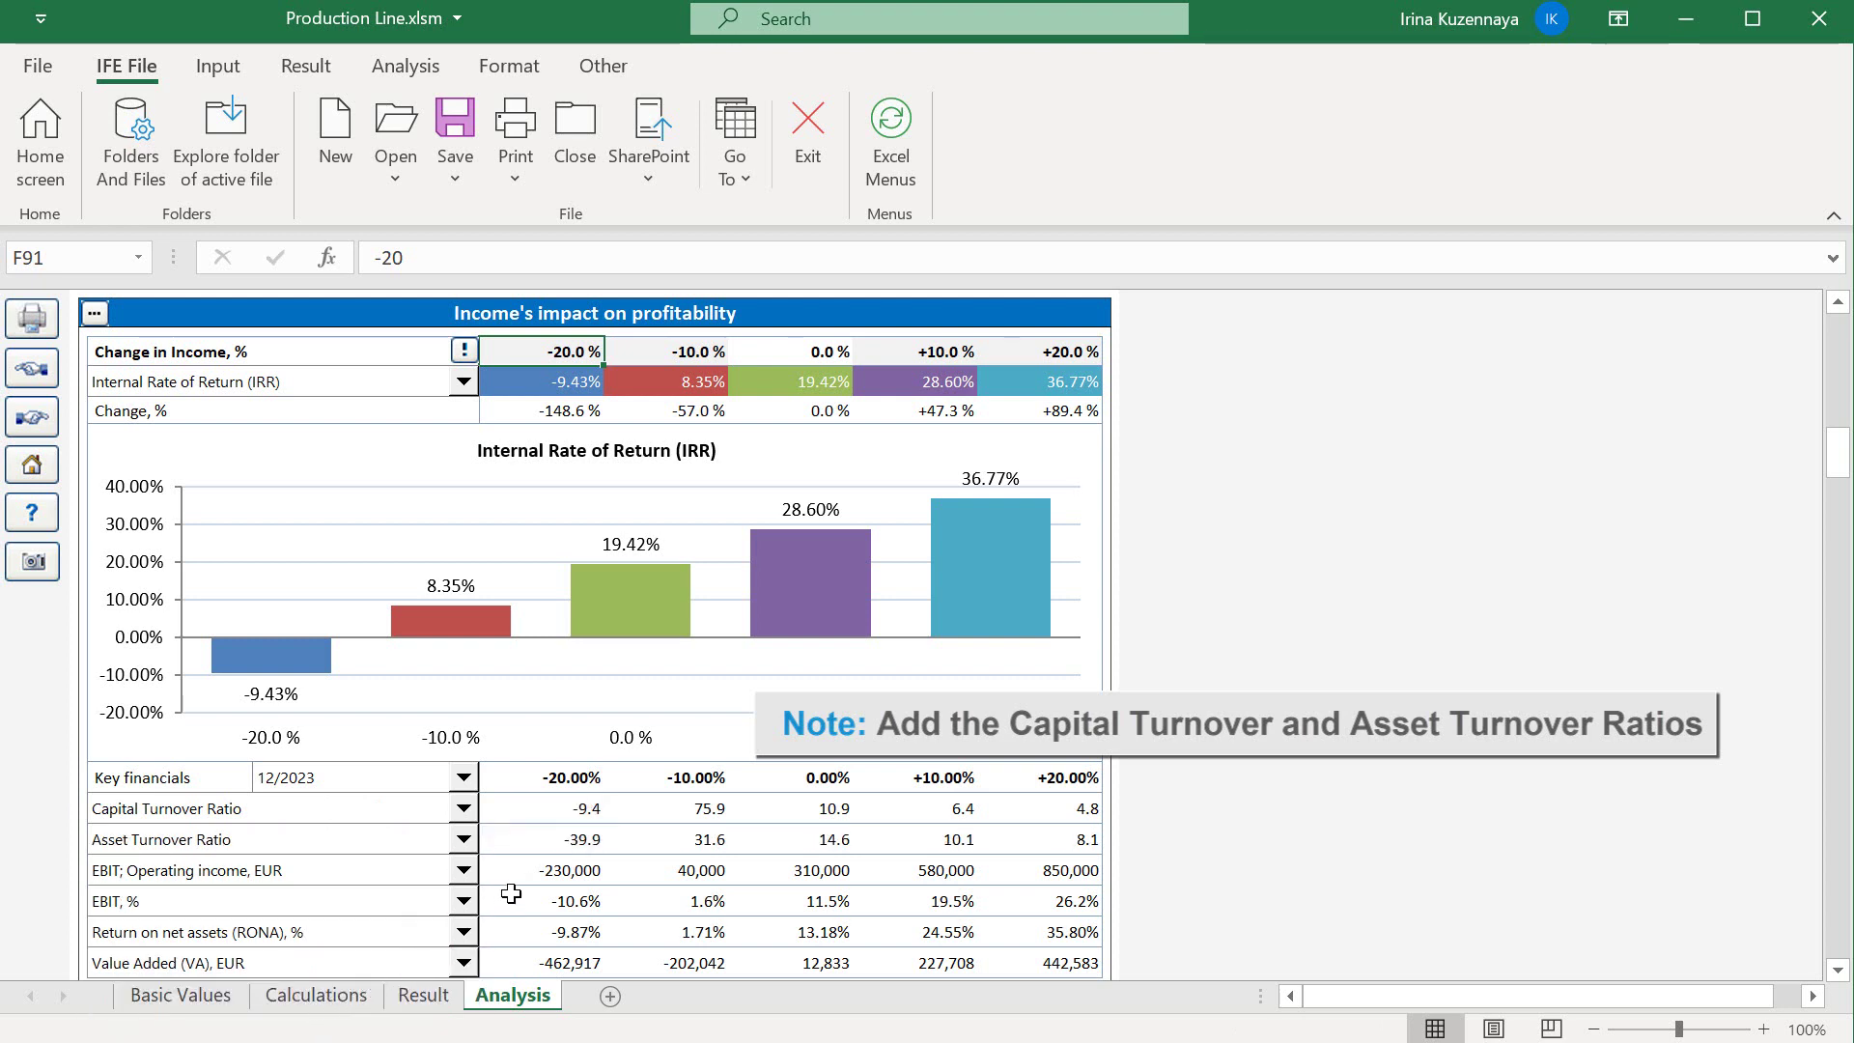
# - Show the variable cost impact analysis with key financials for 12/2023
pyautogui.click(41, 423)
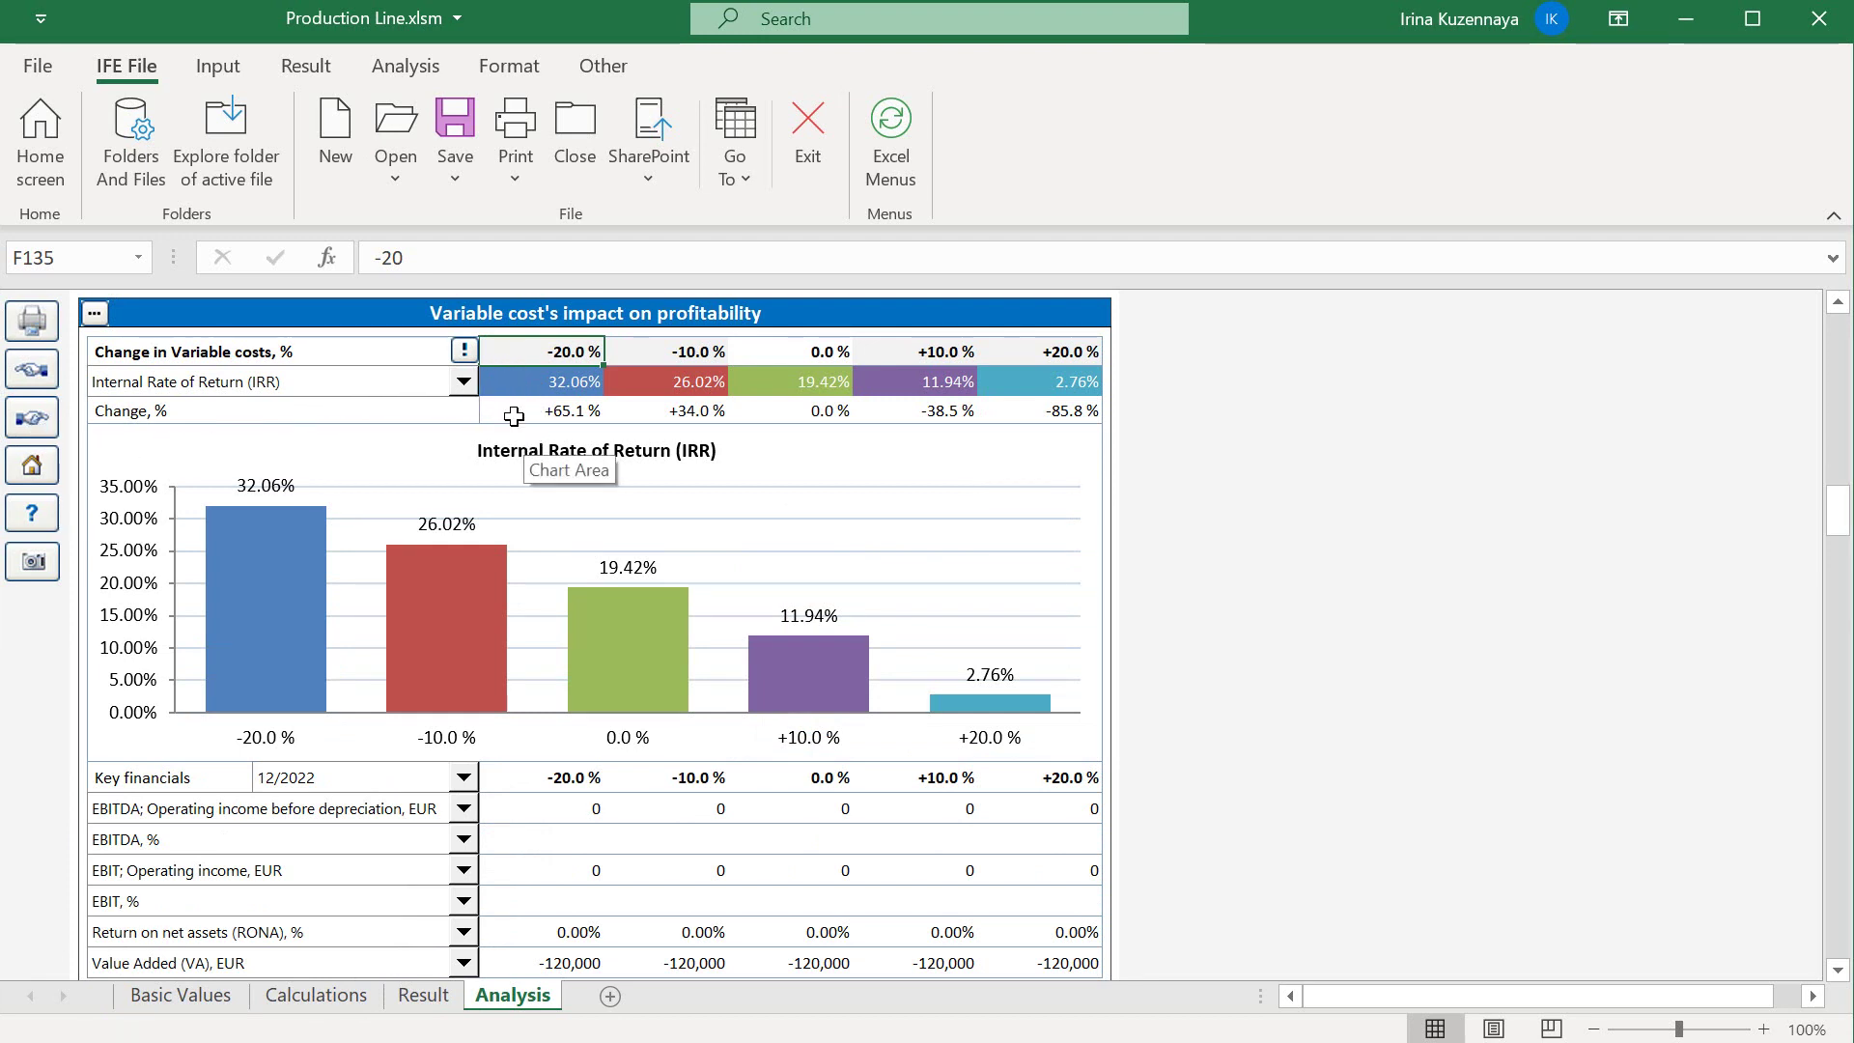
pyautogui.click(496, 385)
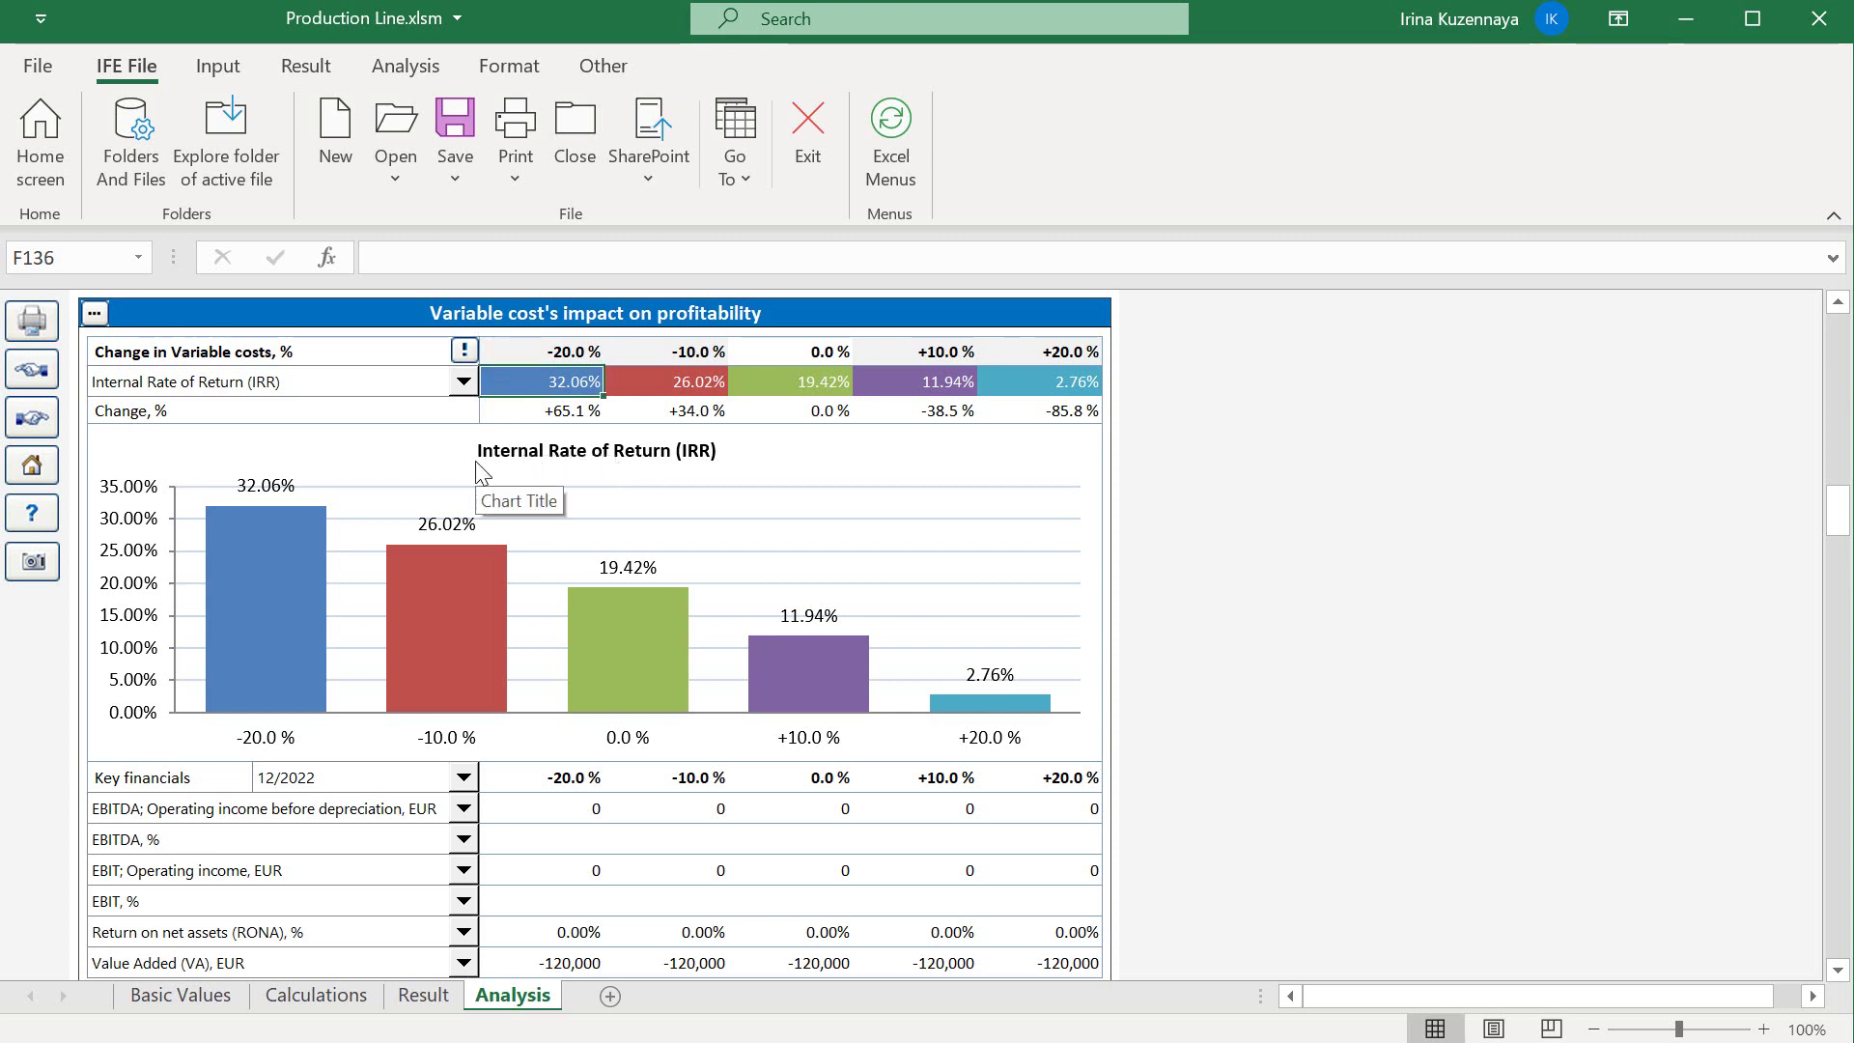
pyautogui.click(464, 781)
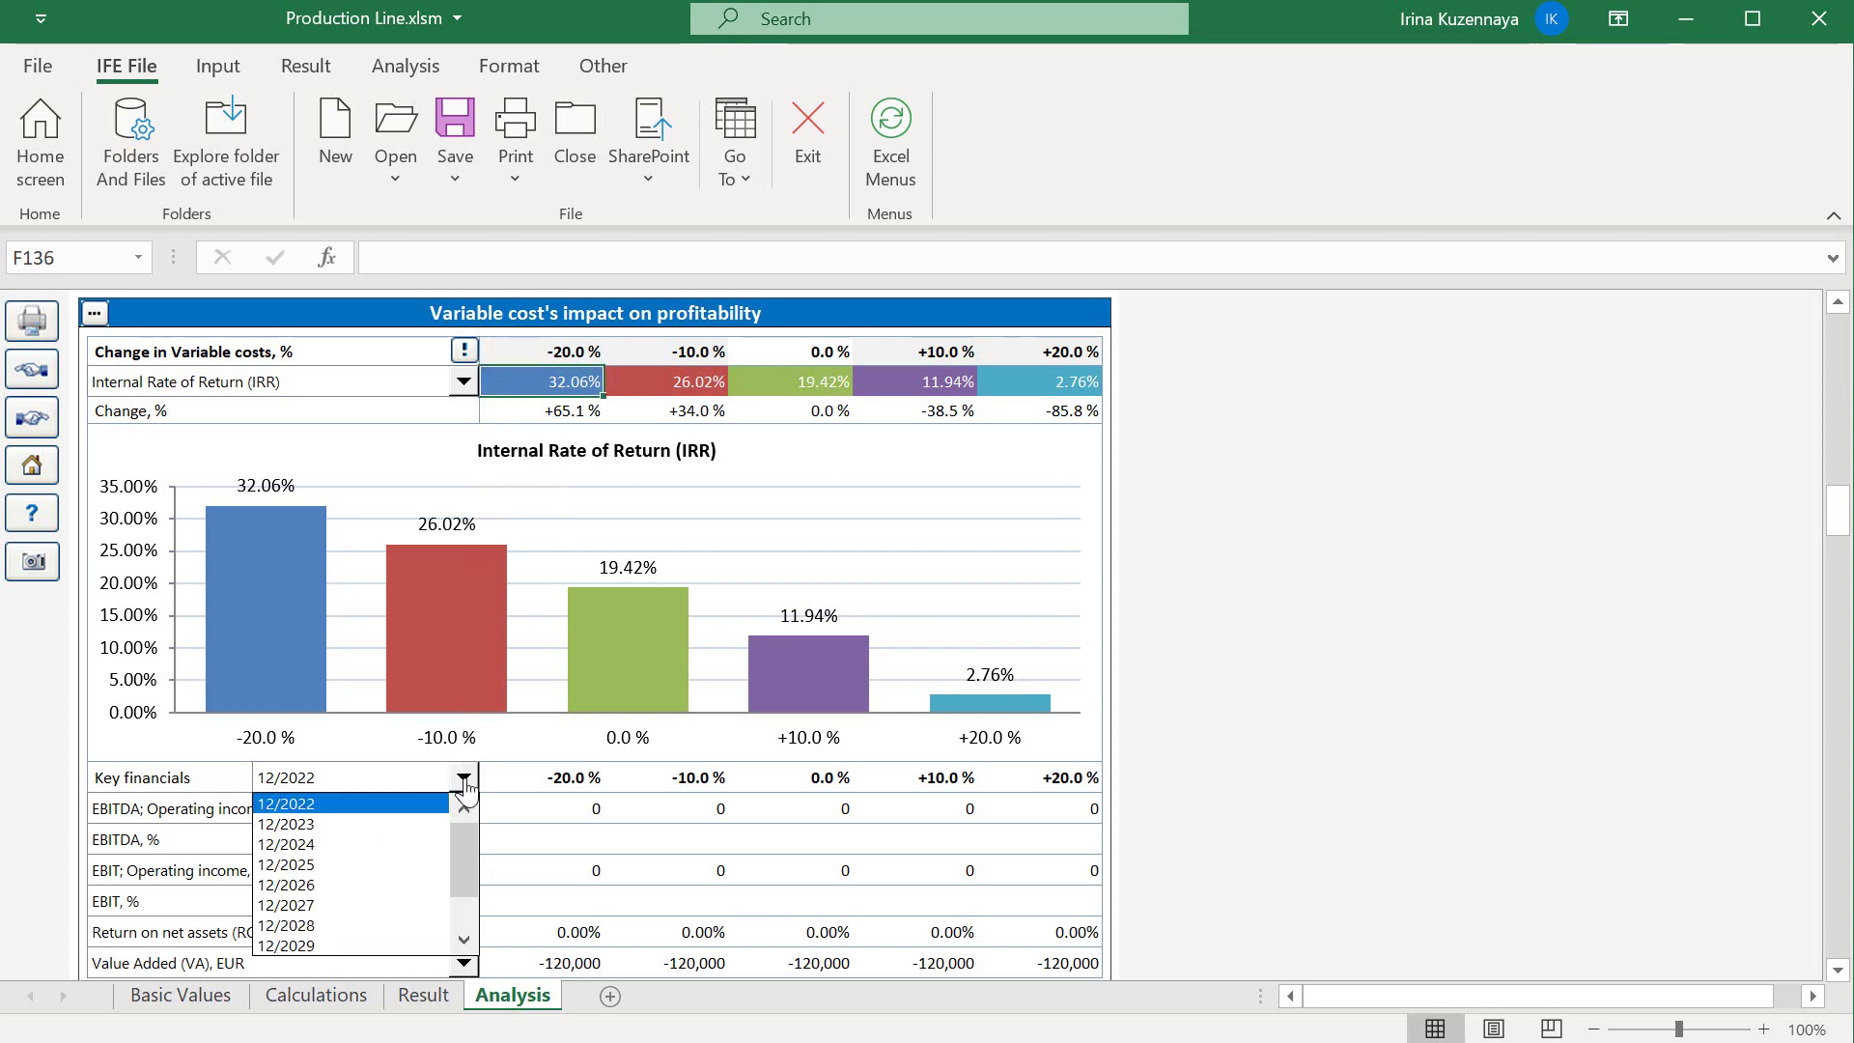
pyautogui.click(442, 825)
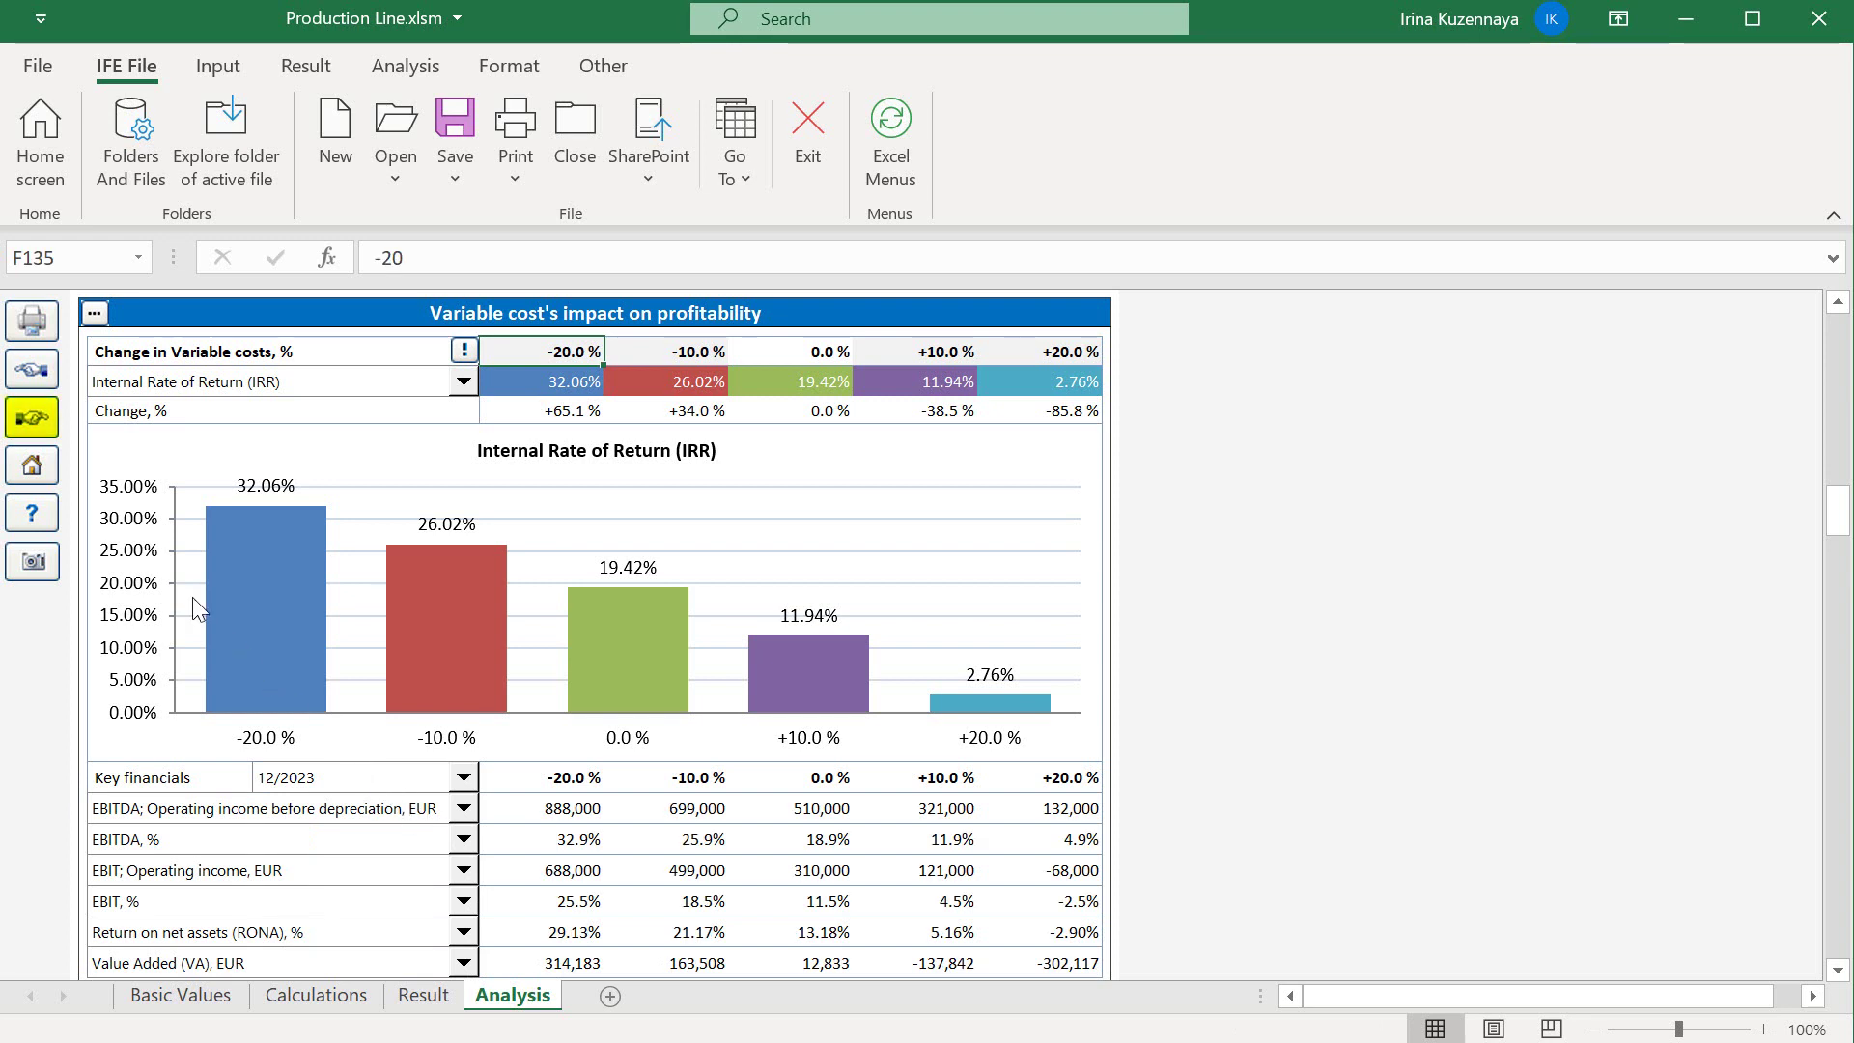
# - Show the fixed cost impact analysis with key financials for 12/2023
pyautogui.click(32, 418)
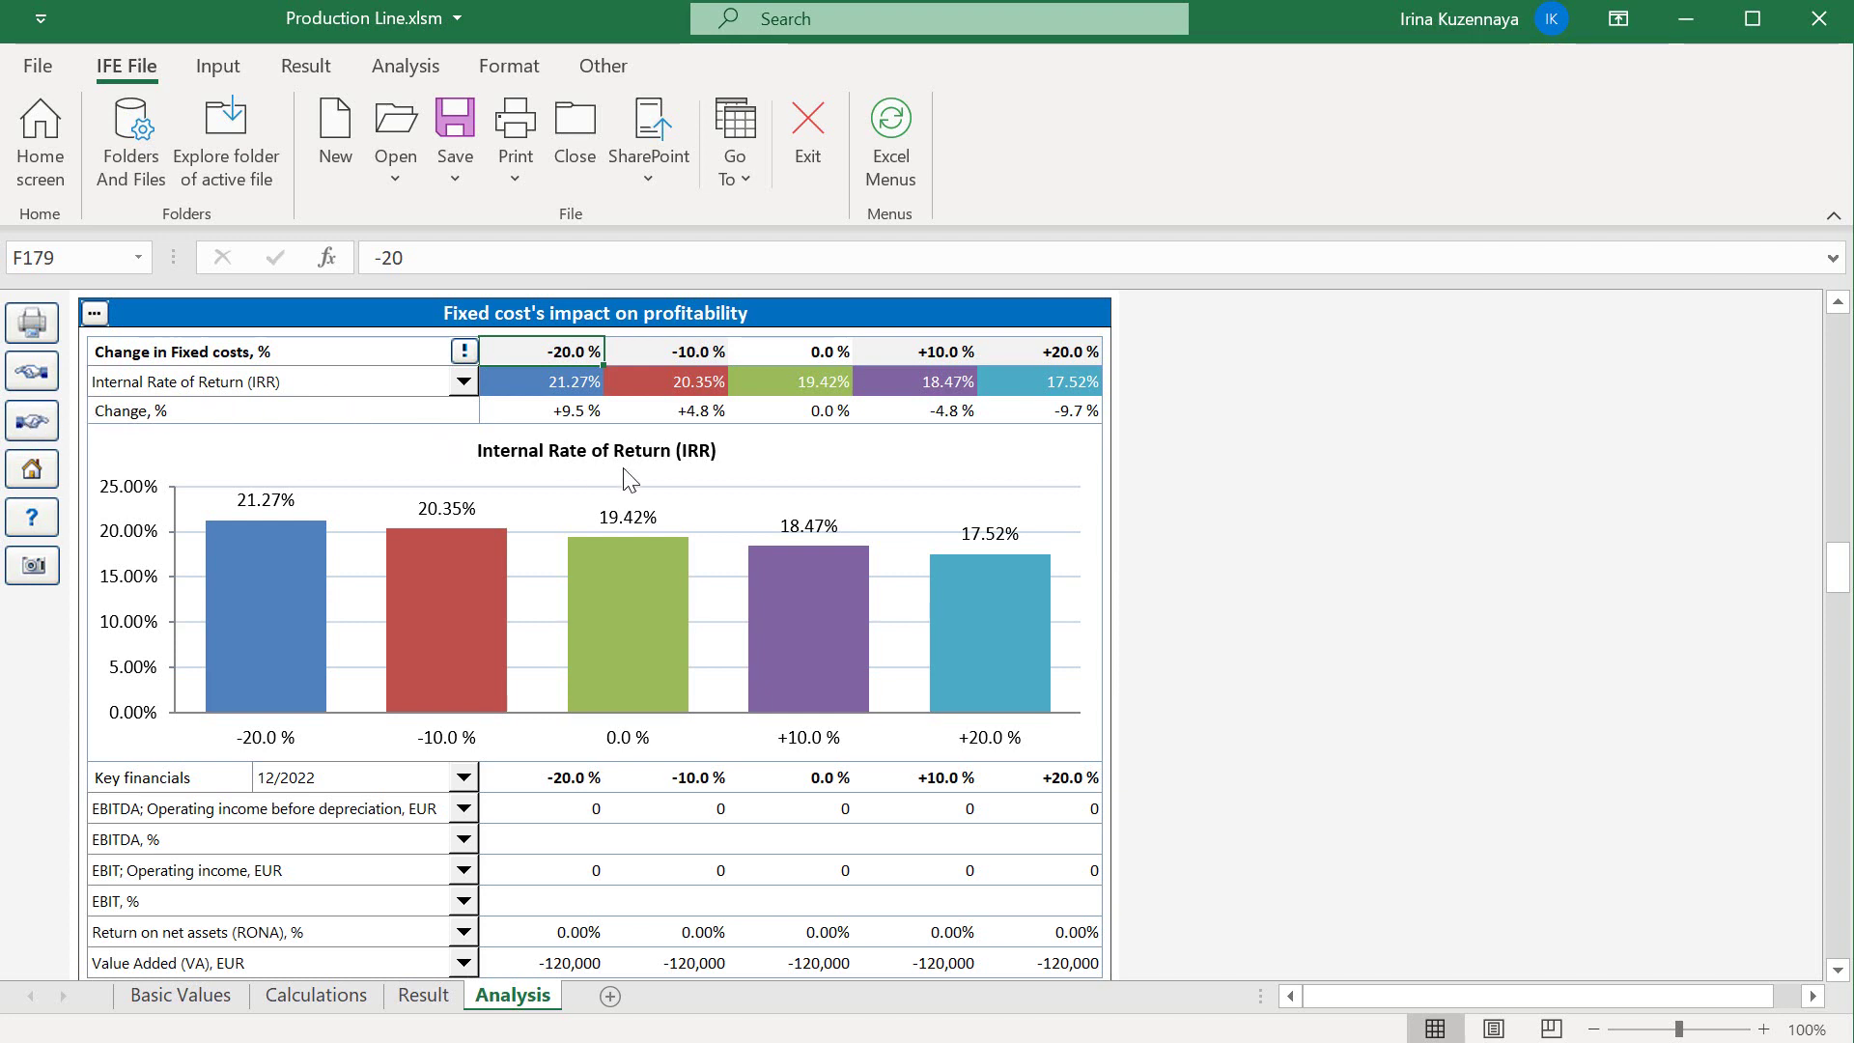
pyautogui.click(902, 352)
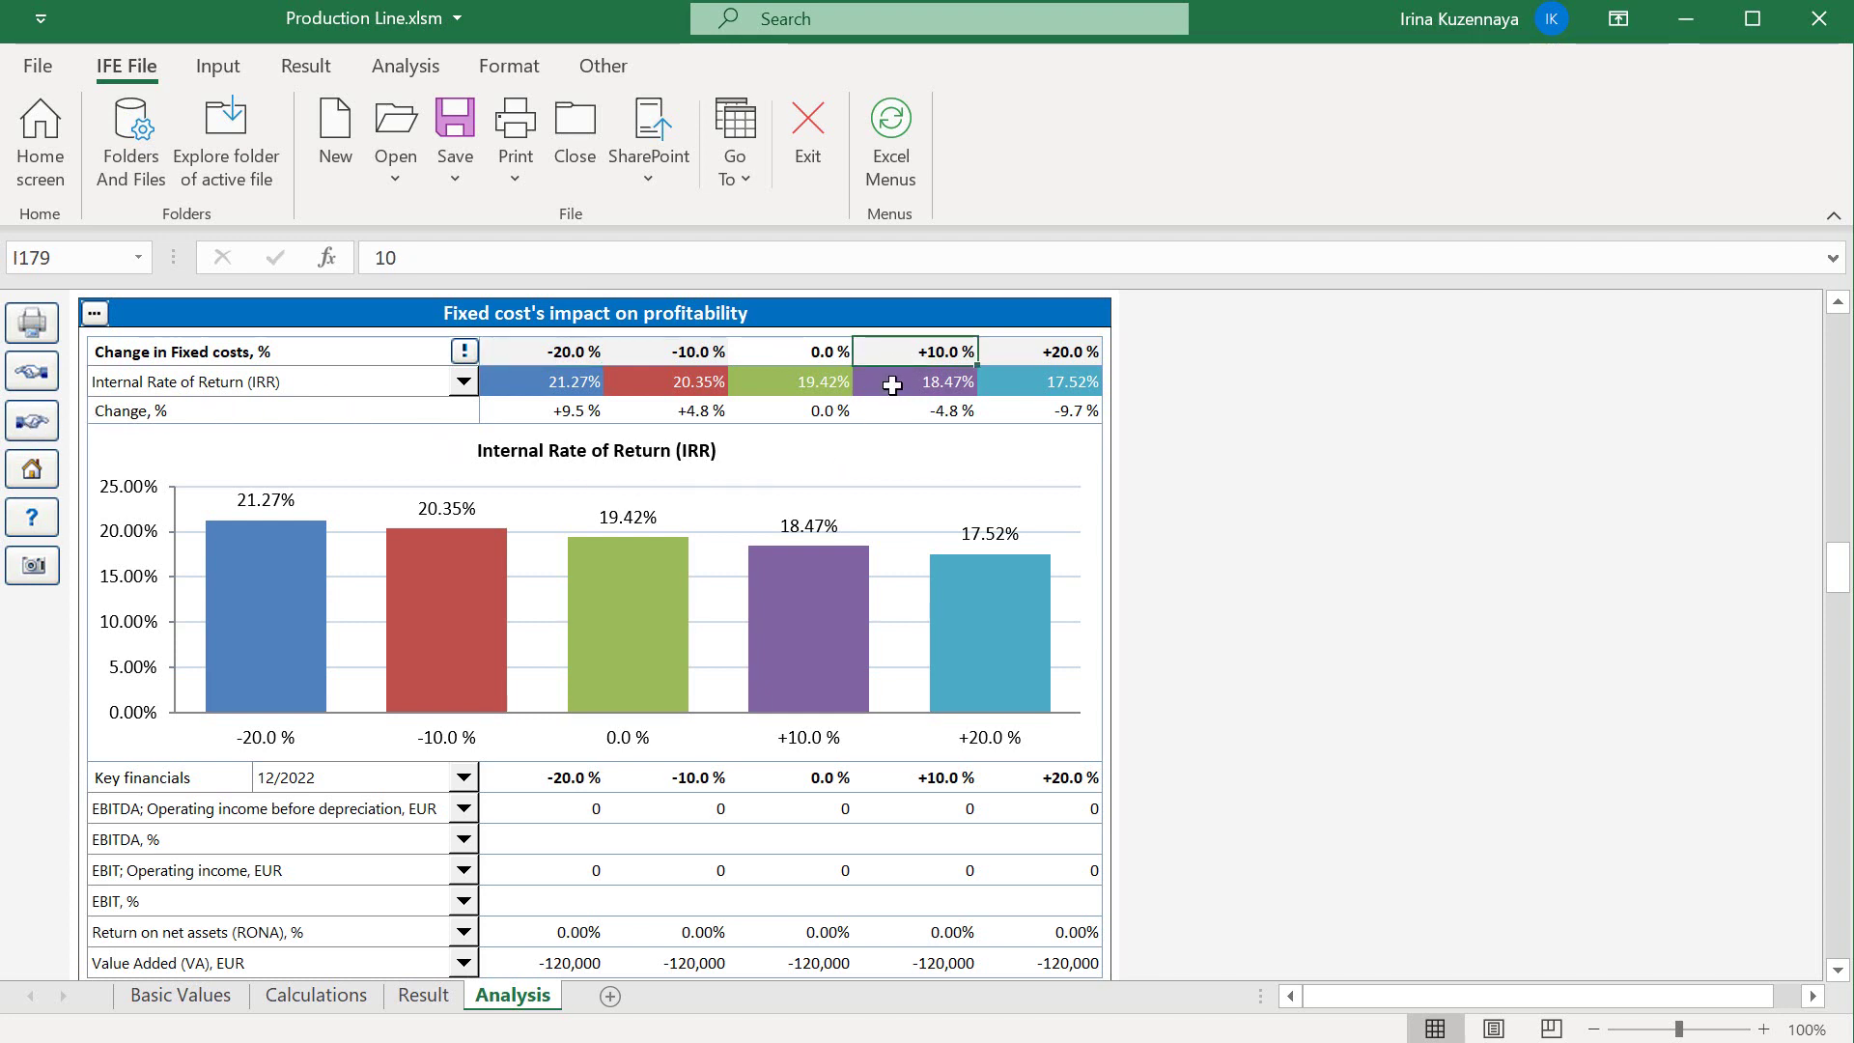
pyautogui.click(891, 386)
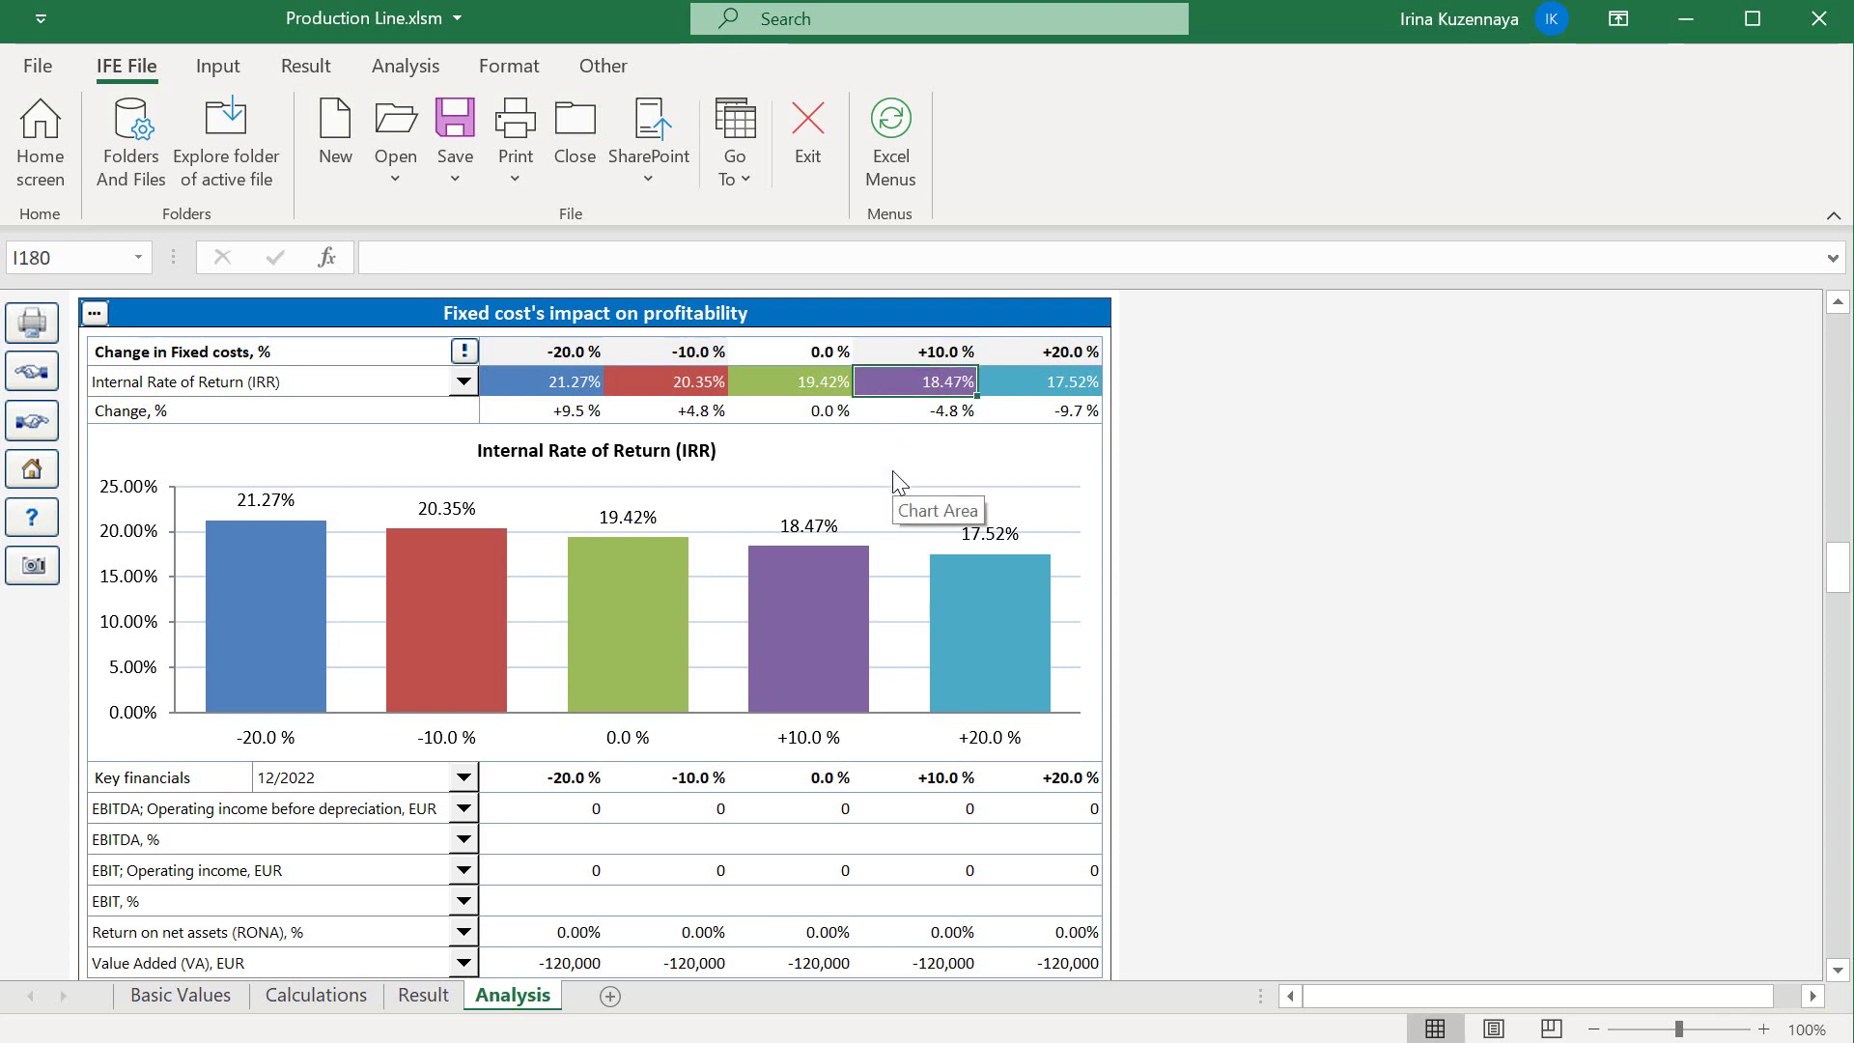
pyautogui.click(463, 778)
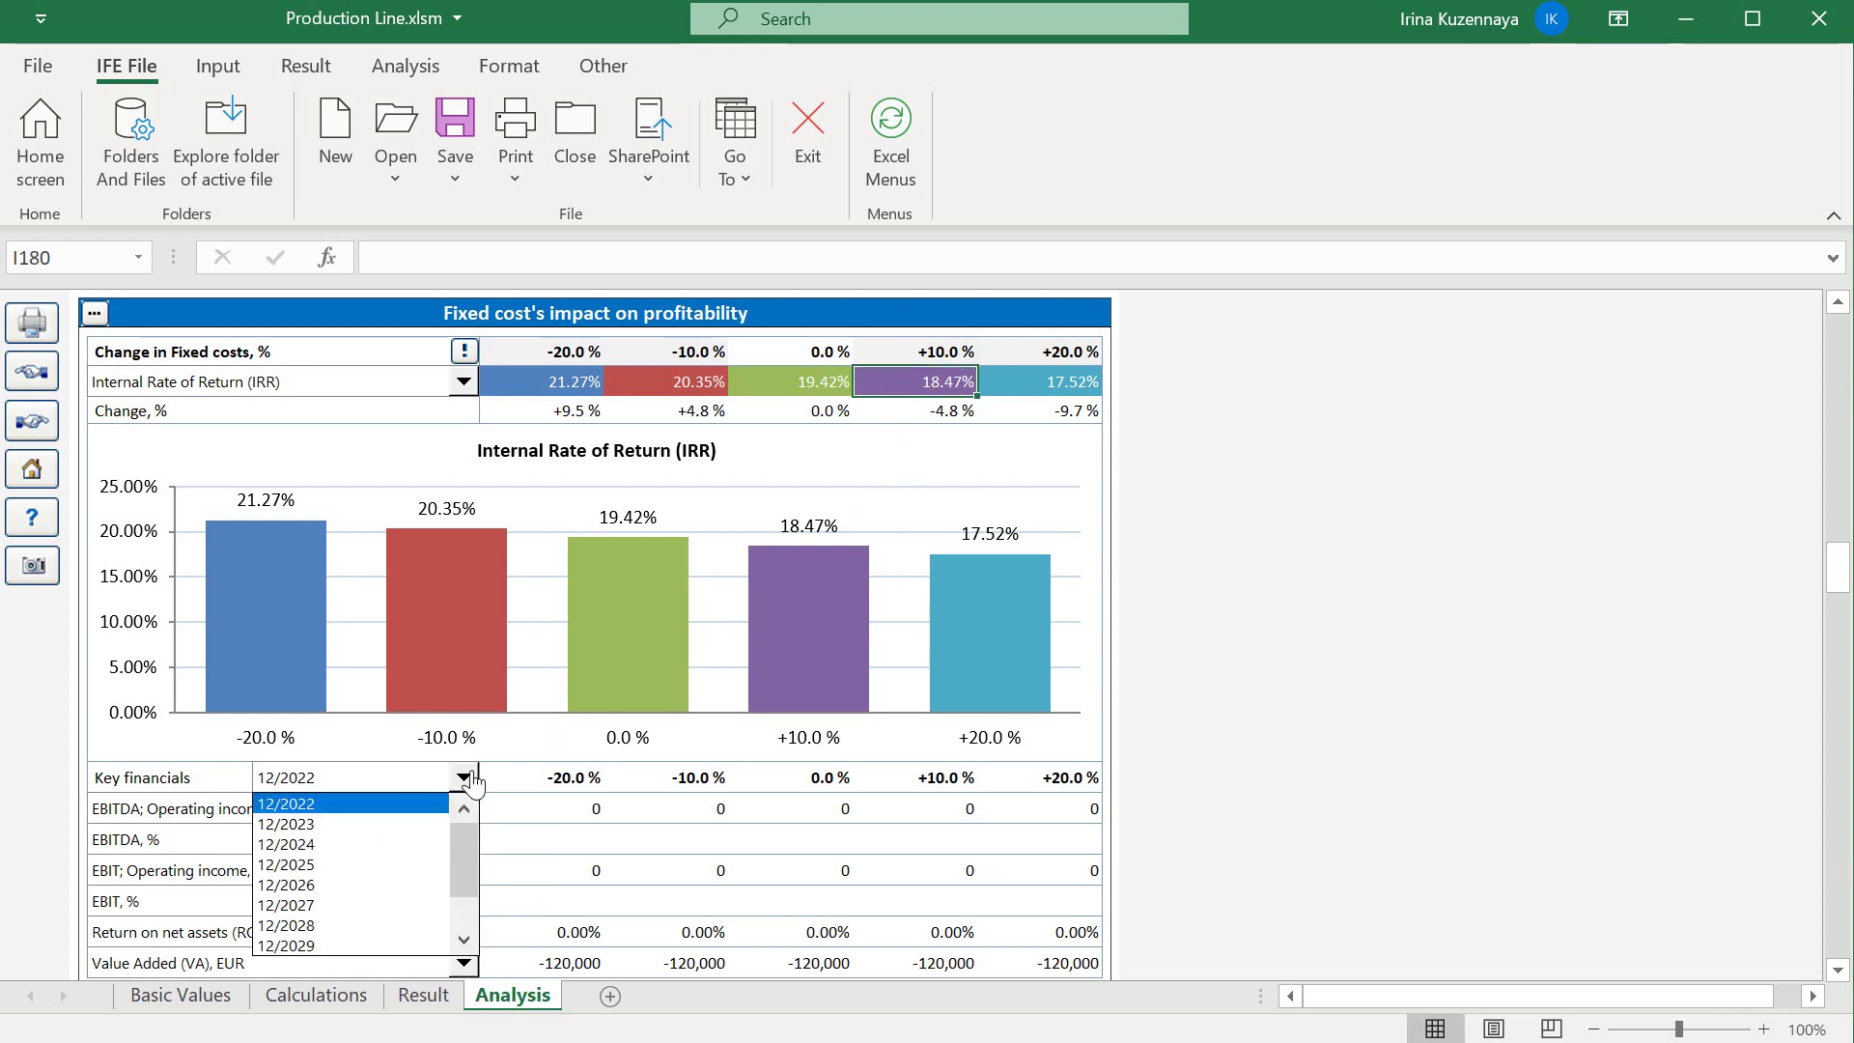
pyautogui.click(372, 826)
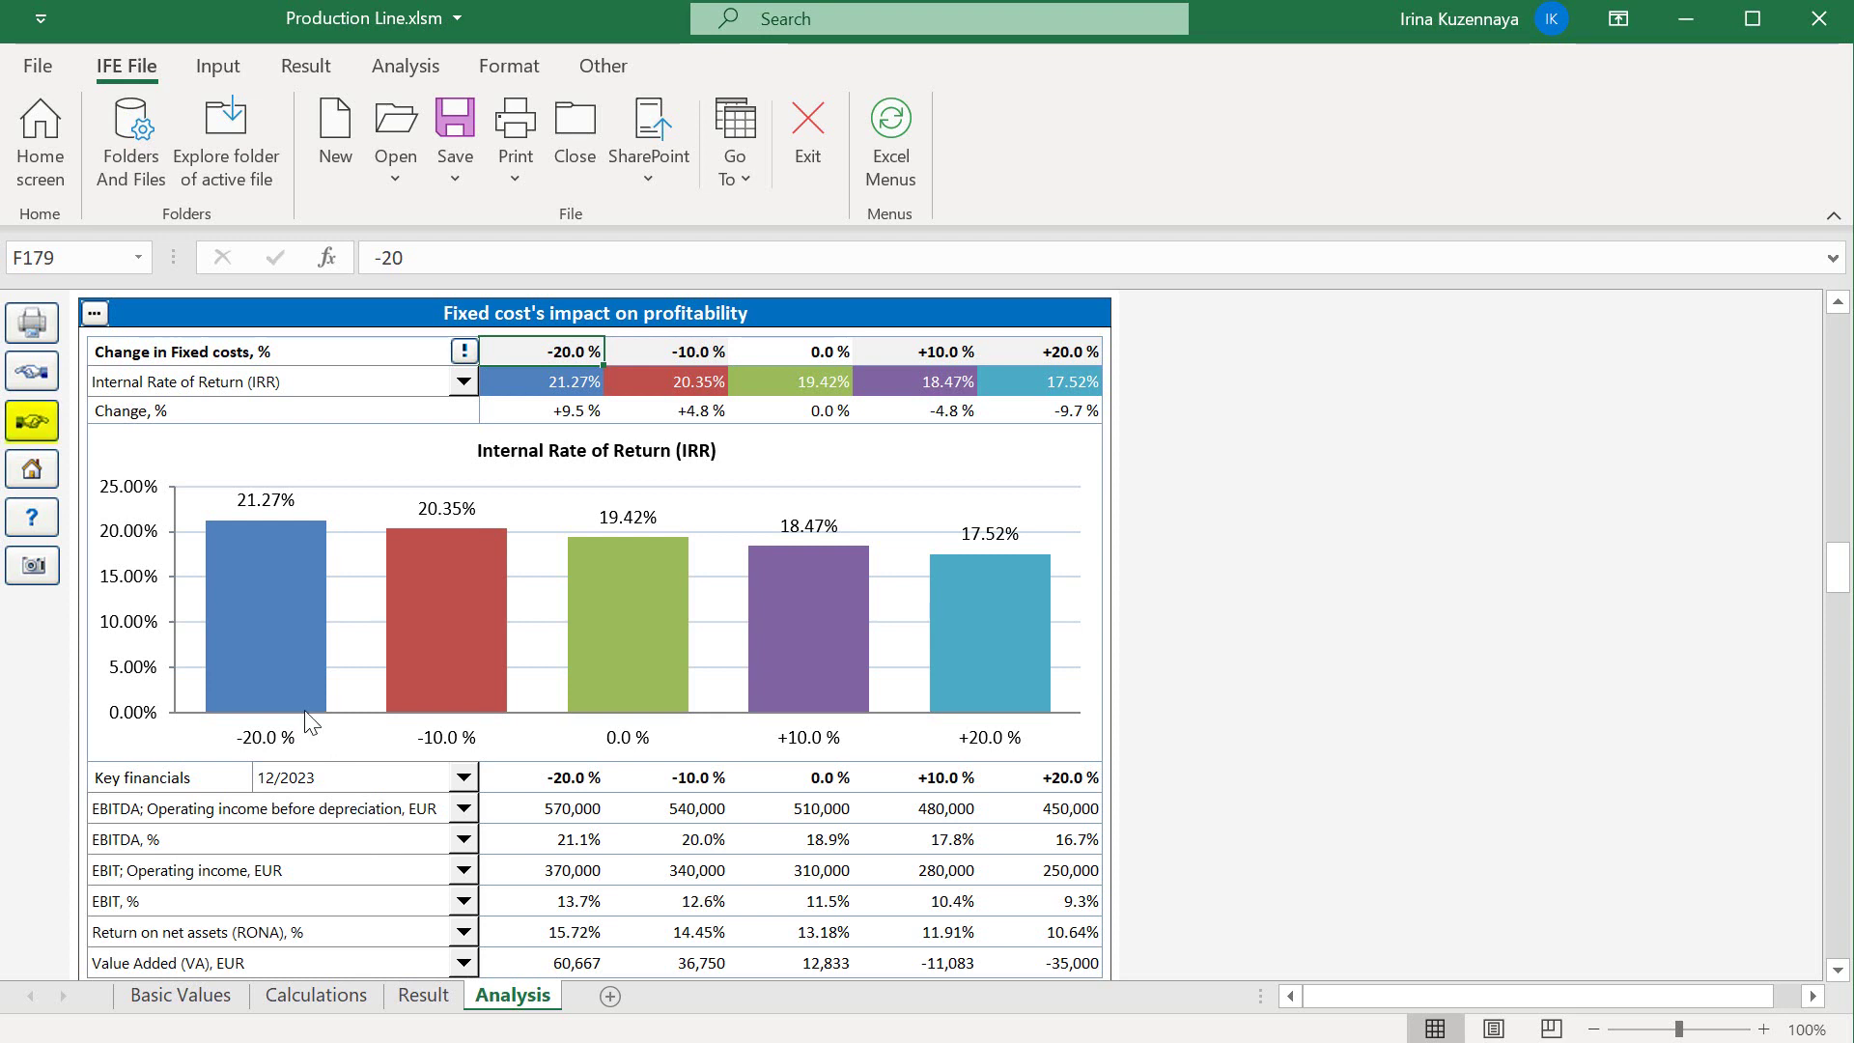
# - Analyse (445) Selling price using 12/2023 values and 12/2023 key financials
pyautogui.click(32, 422)
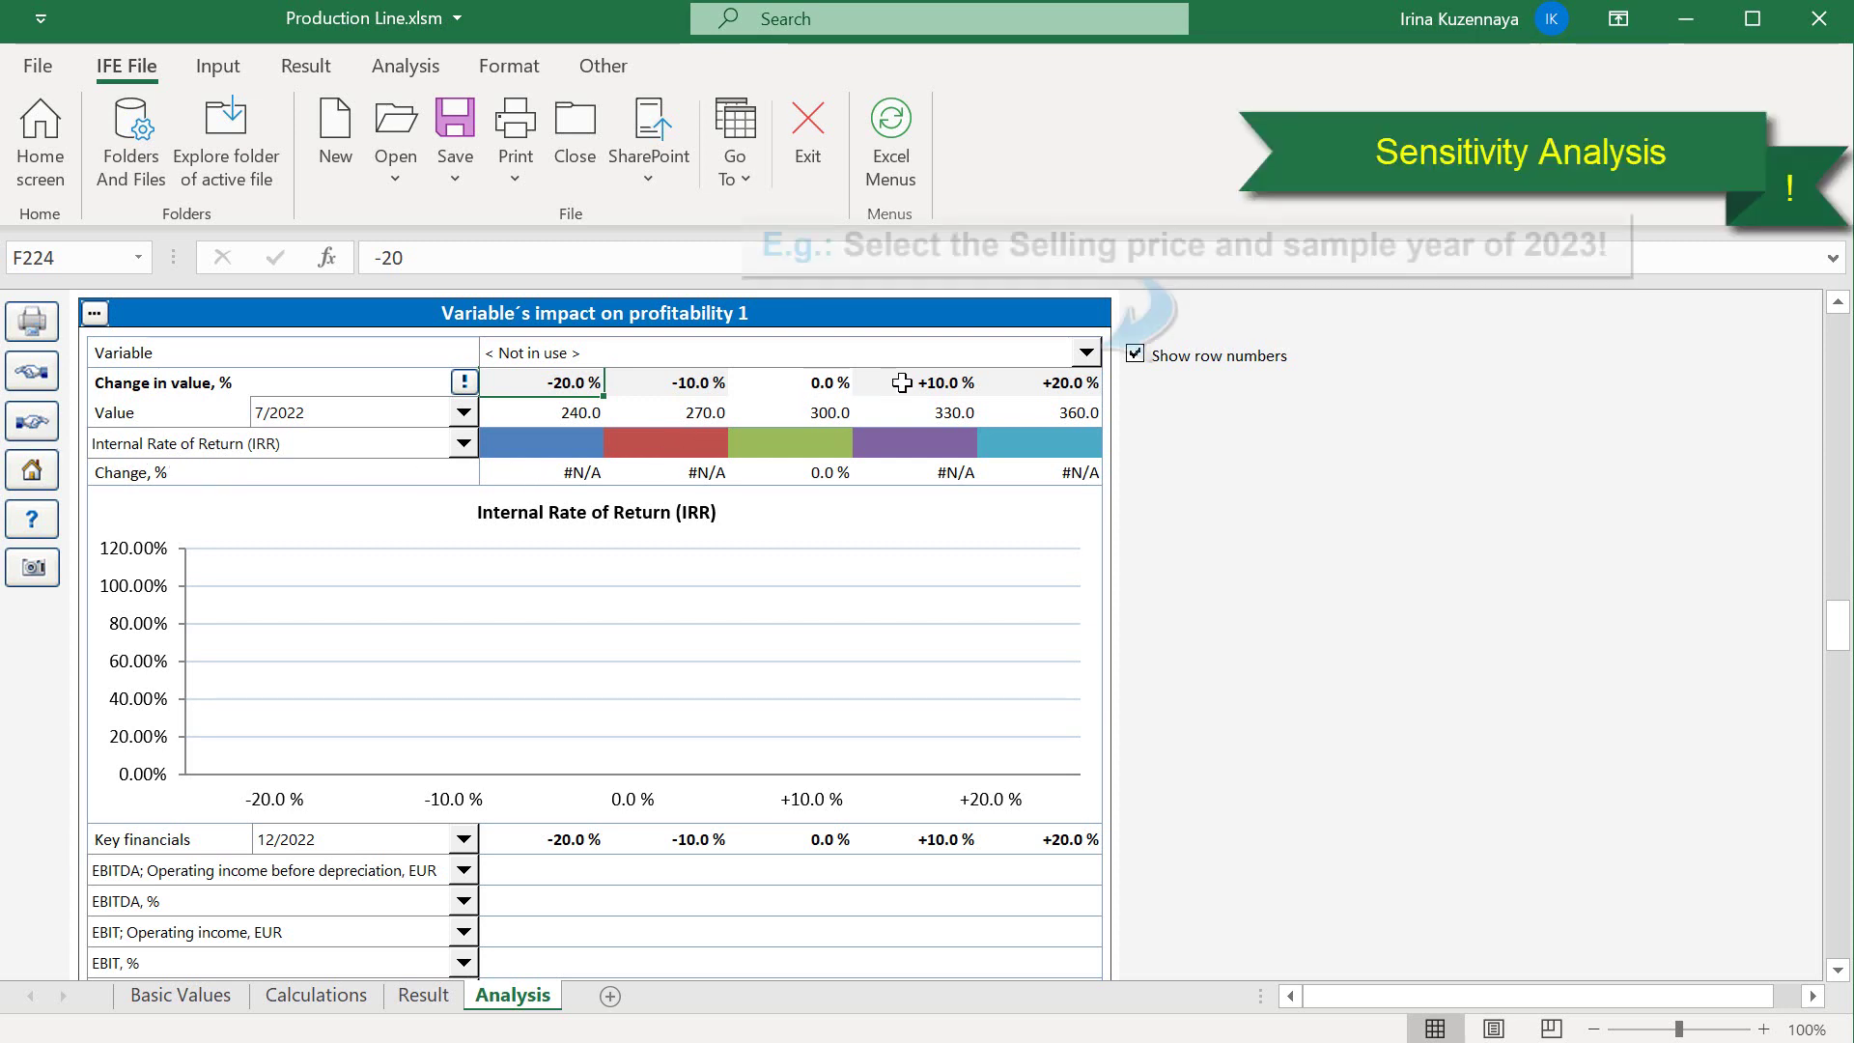
pyautogui.click(1087, 354)
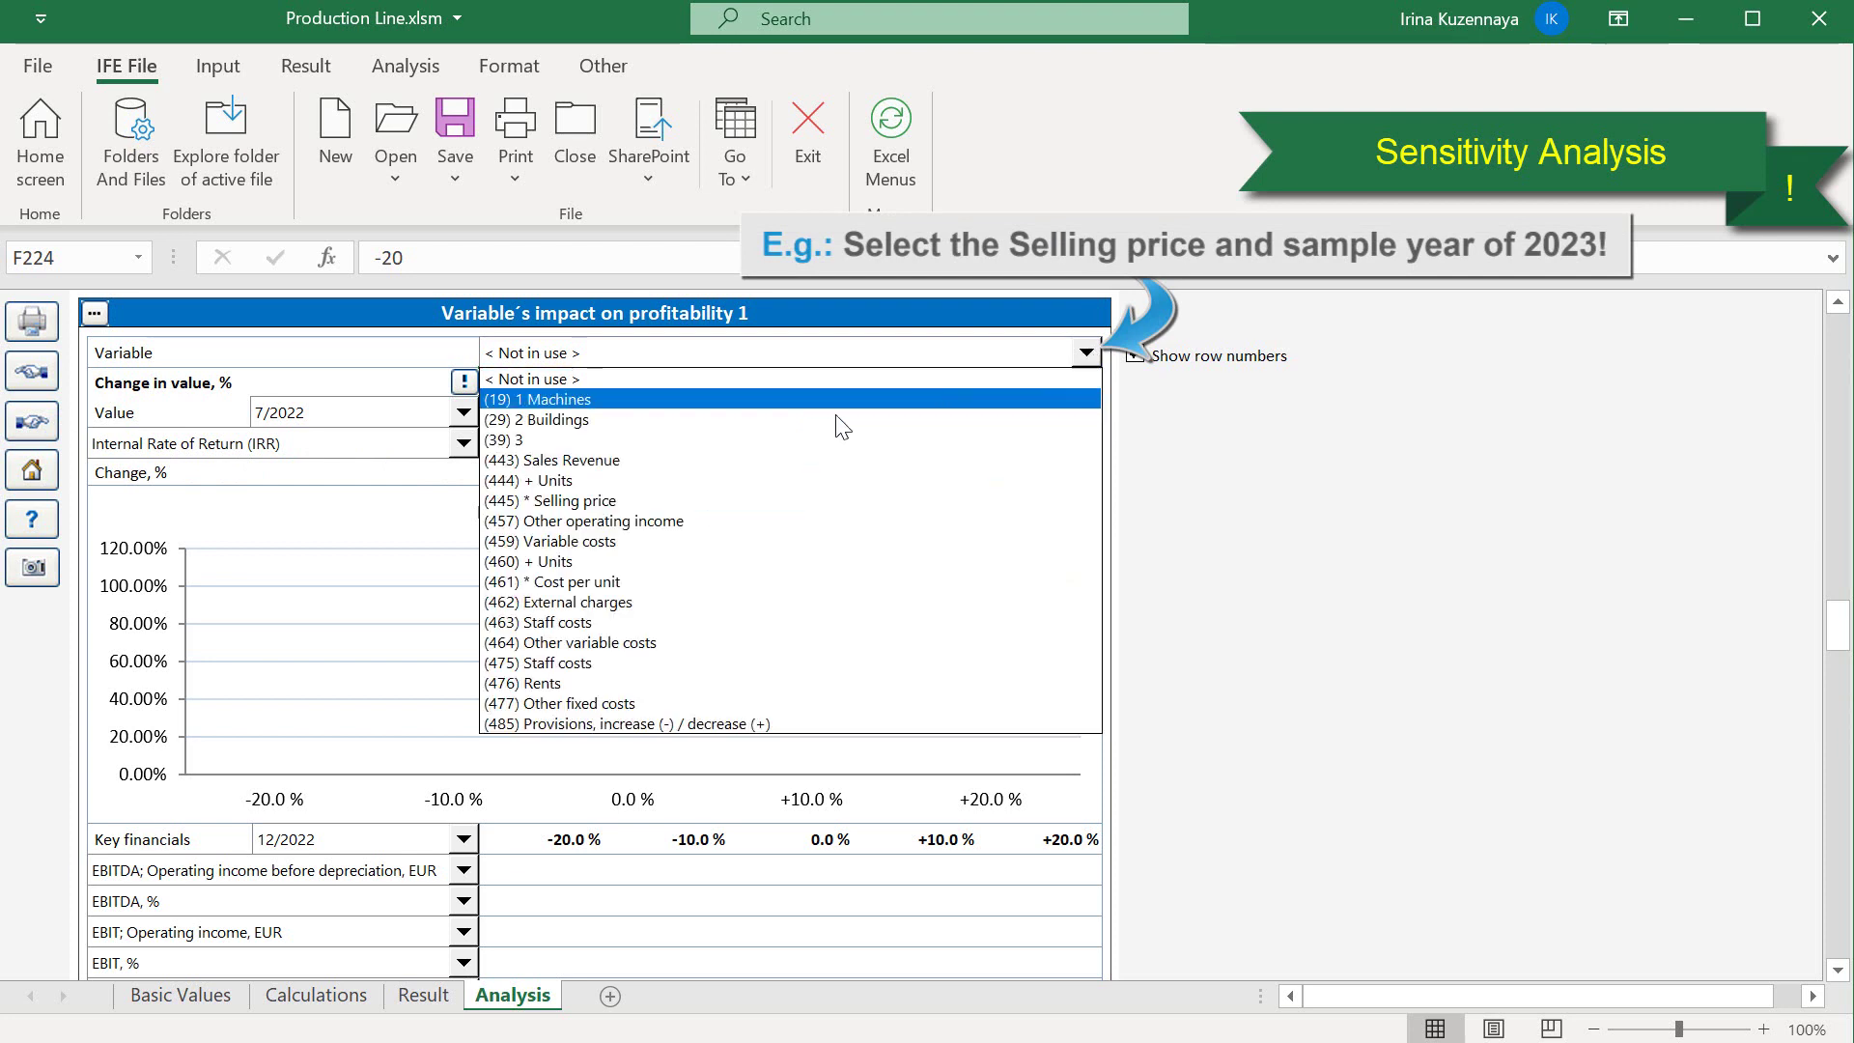
pyautogui.click(749, 500)
pyautogui.click(464, 415)
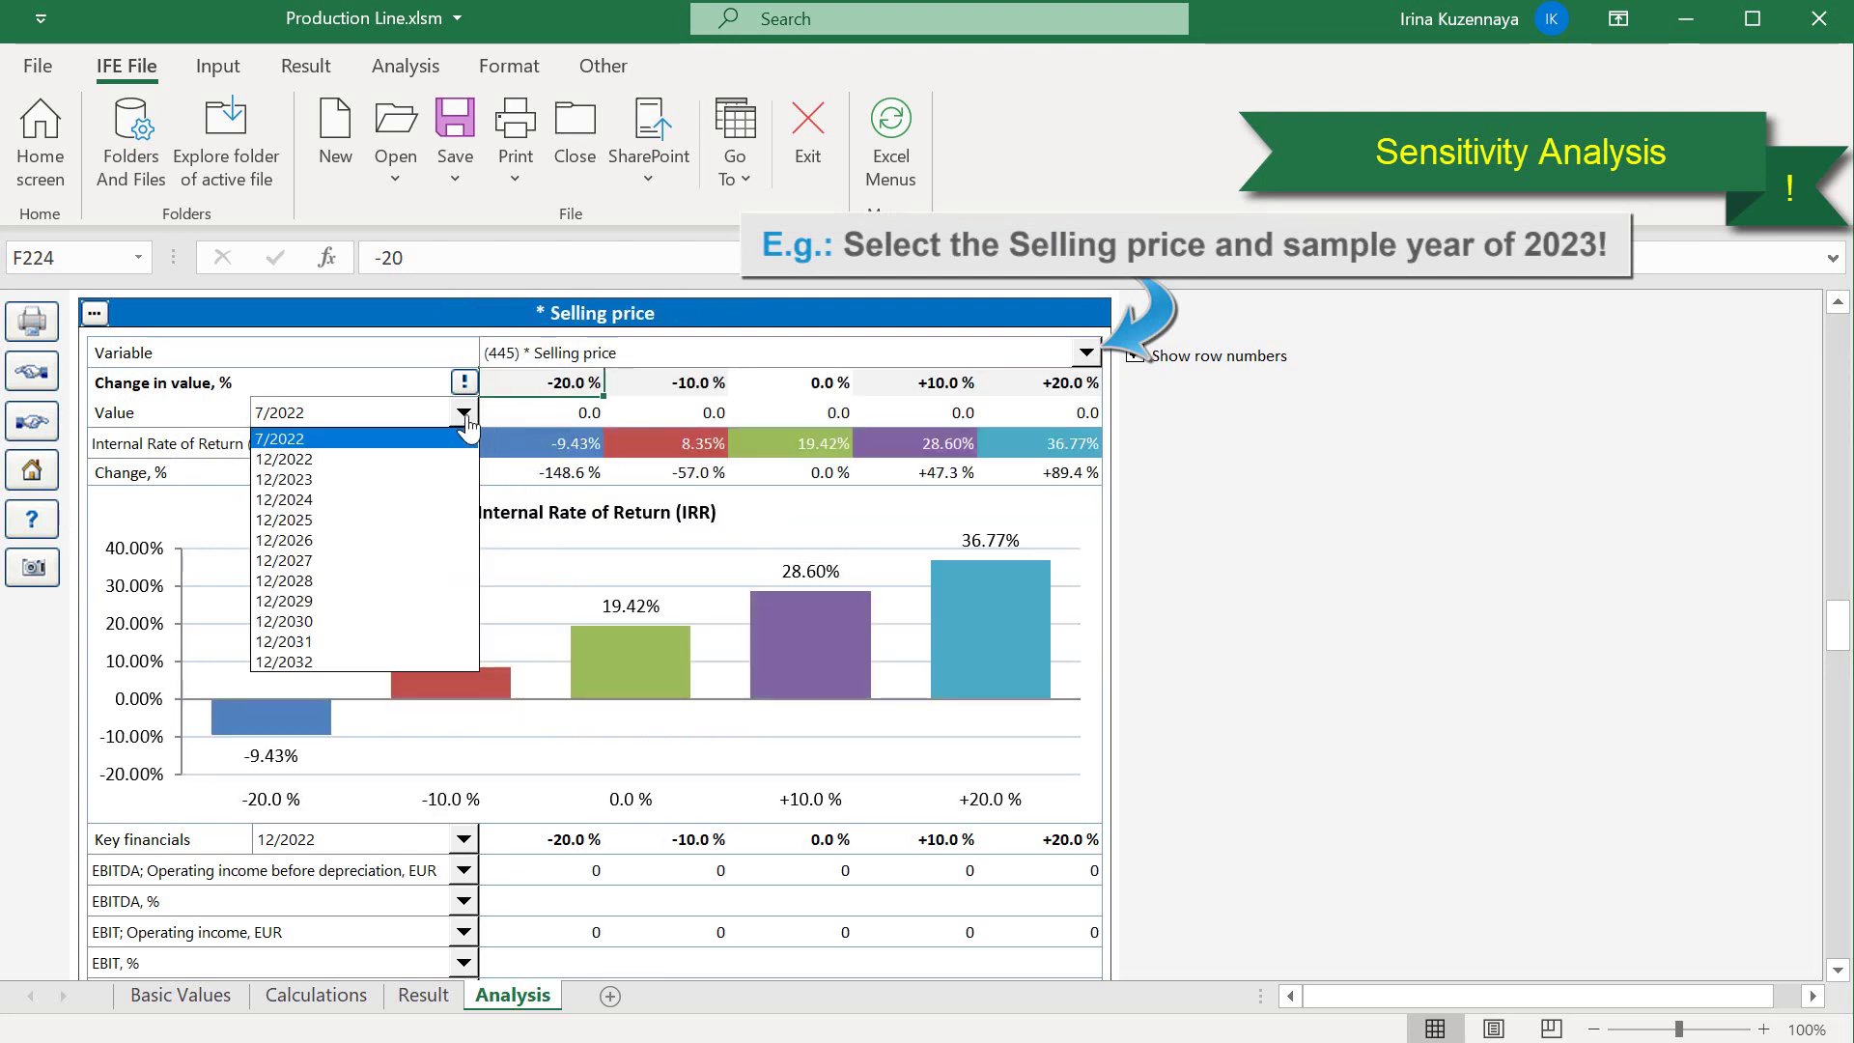
pyautogui.click(452, 480)
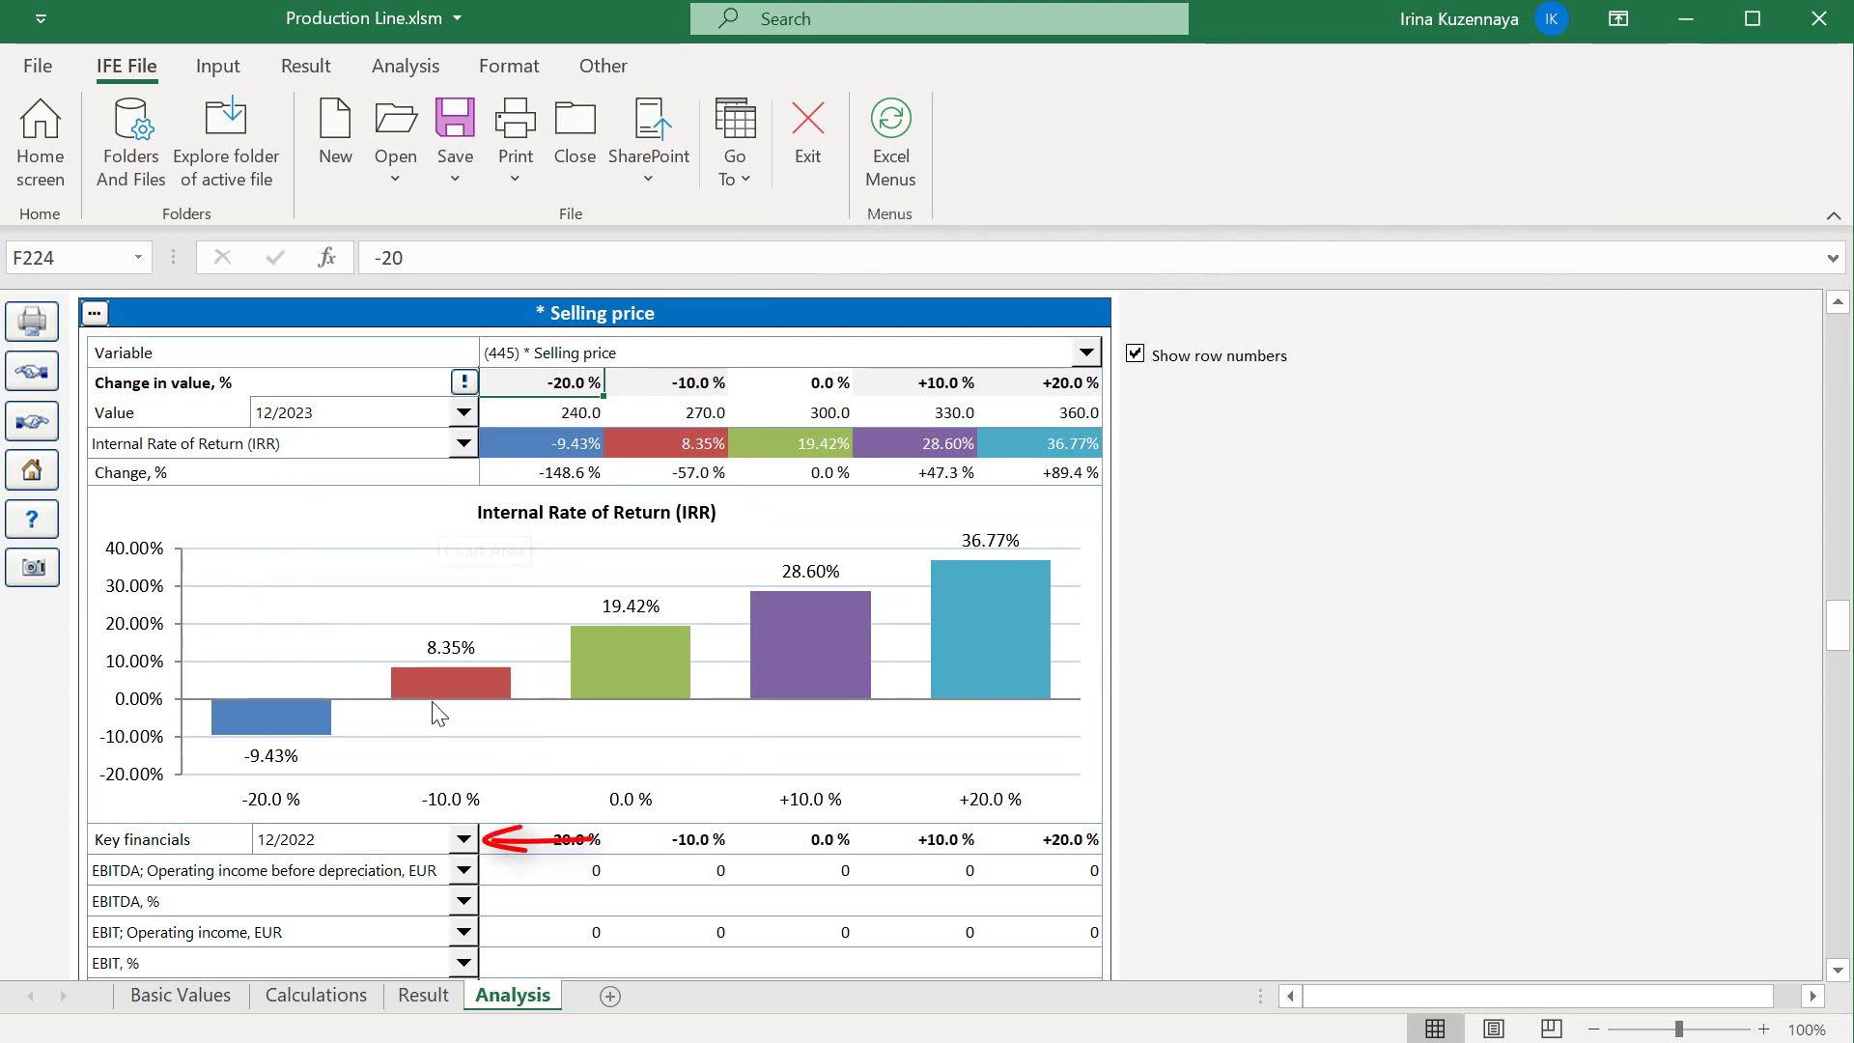
pyautogui.click(465, 840)
pyautogui.click(439, 887)
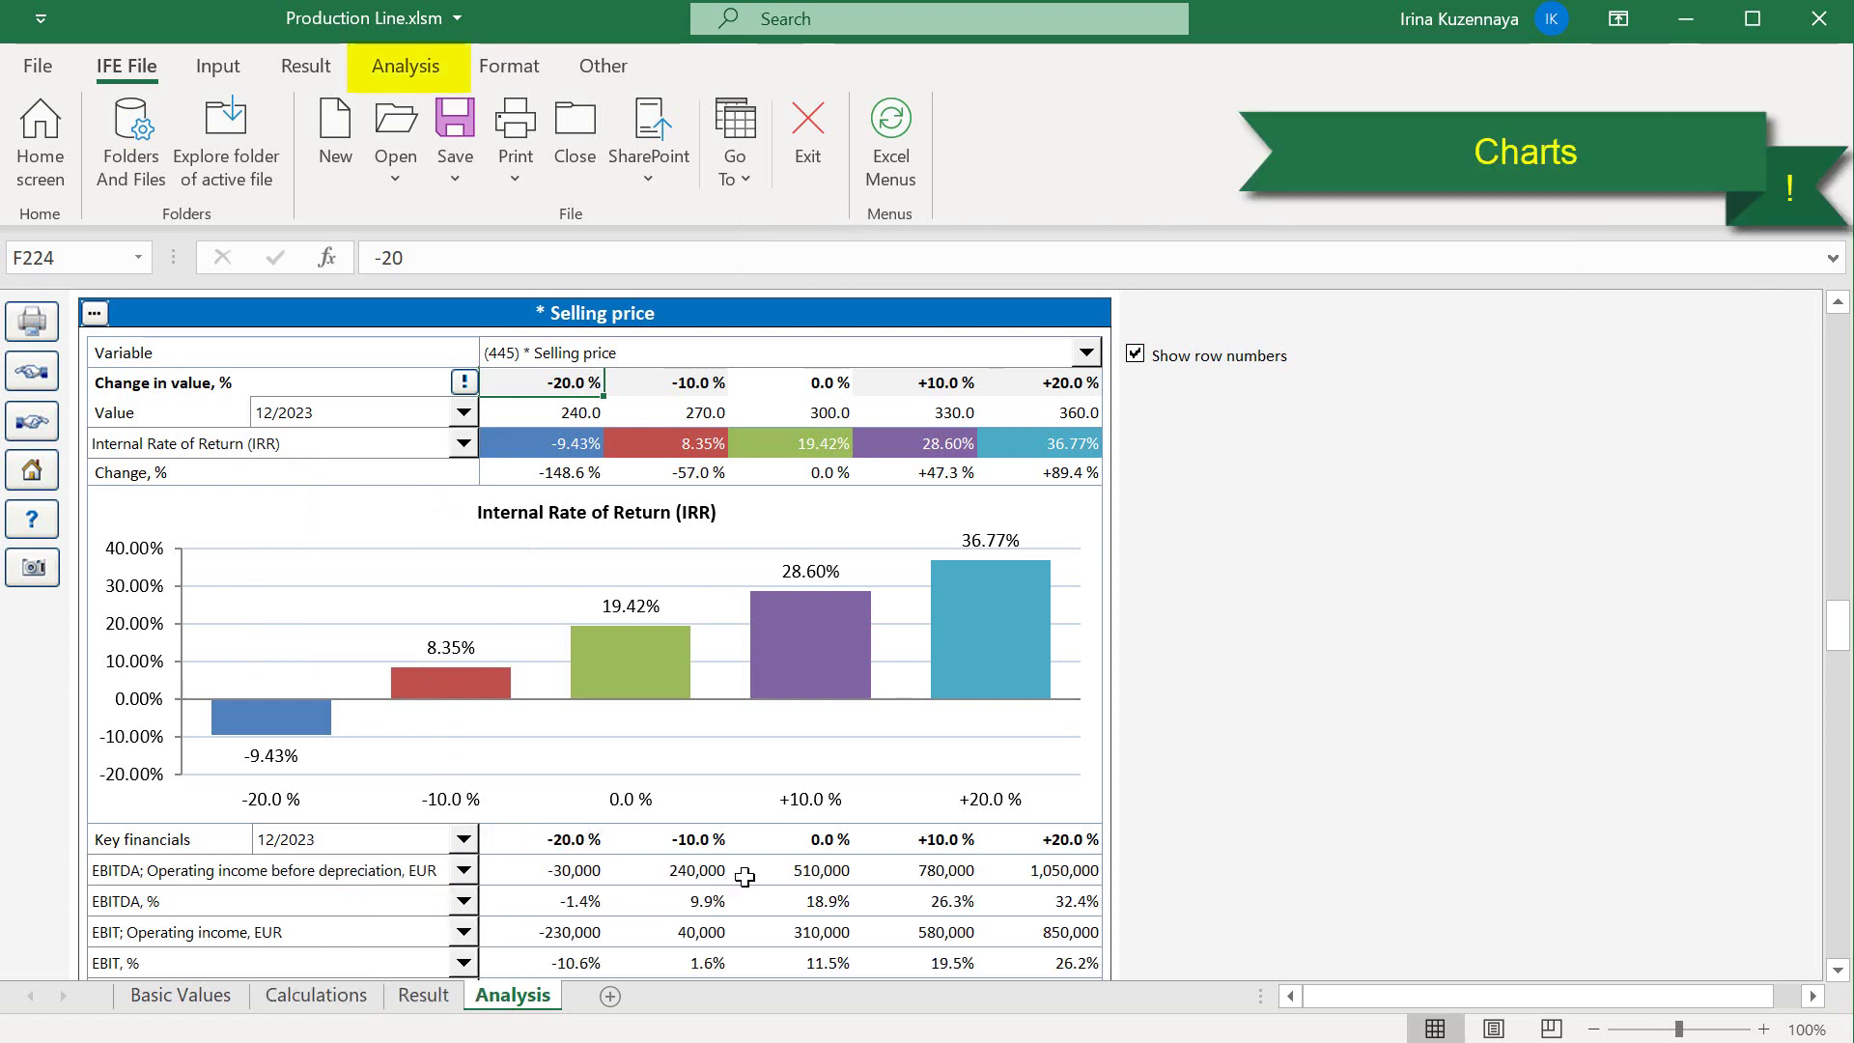
# - Create the ready-made Profitability impact (Tornado) chart from the Analysis charts list
pyautogui.click(401, 70)
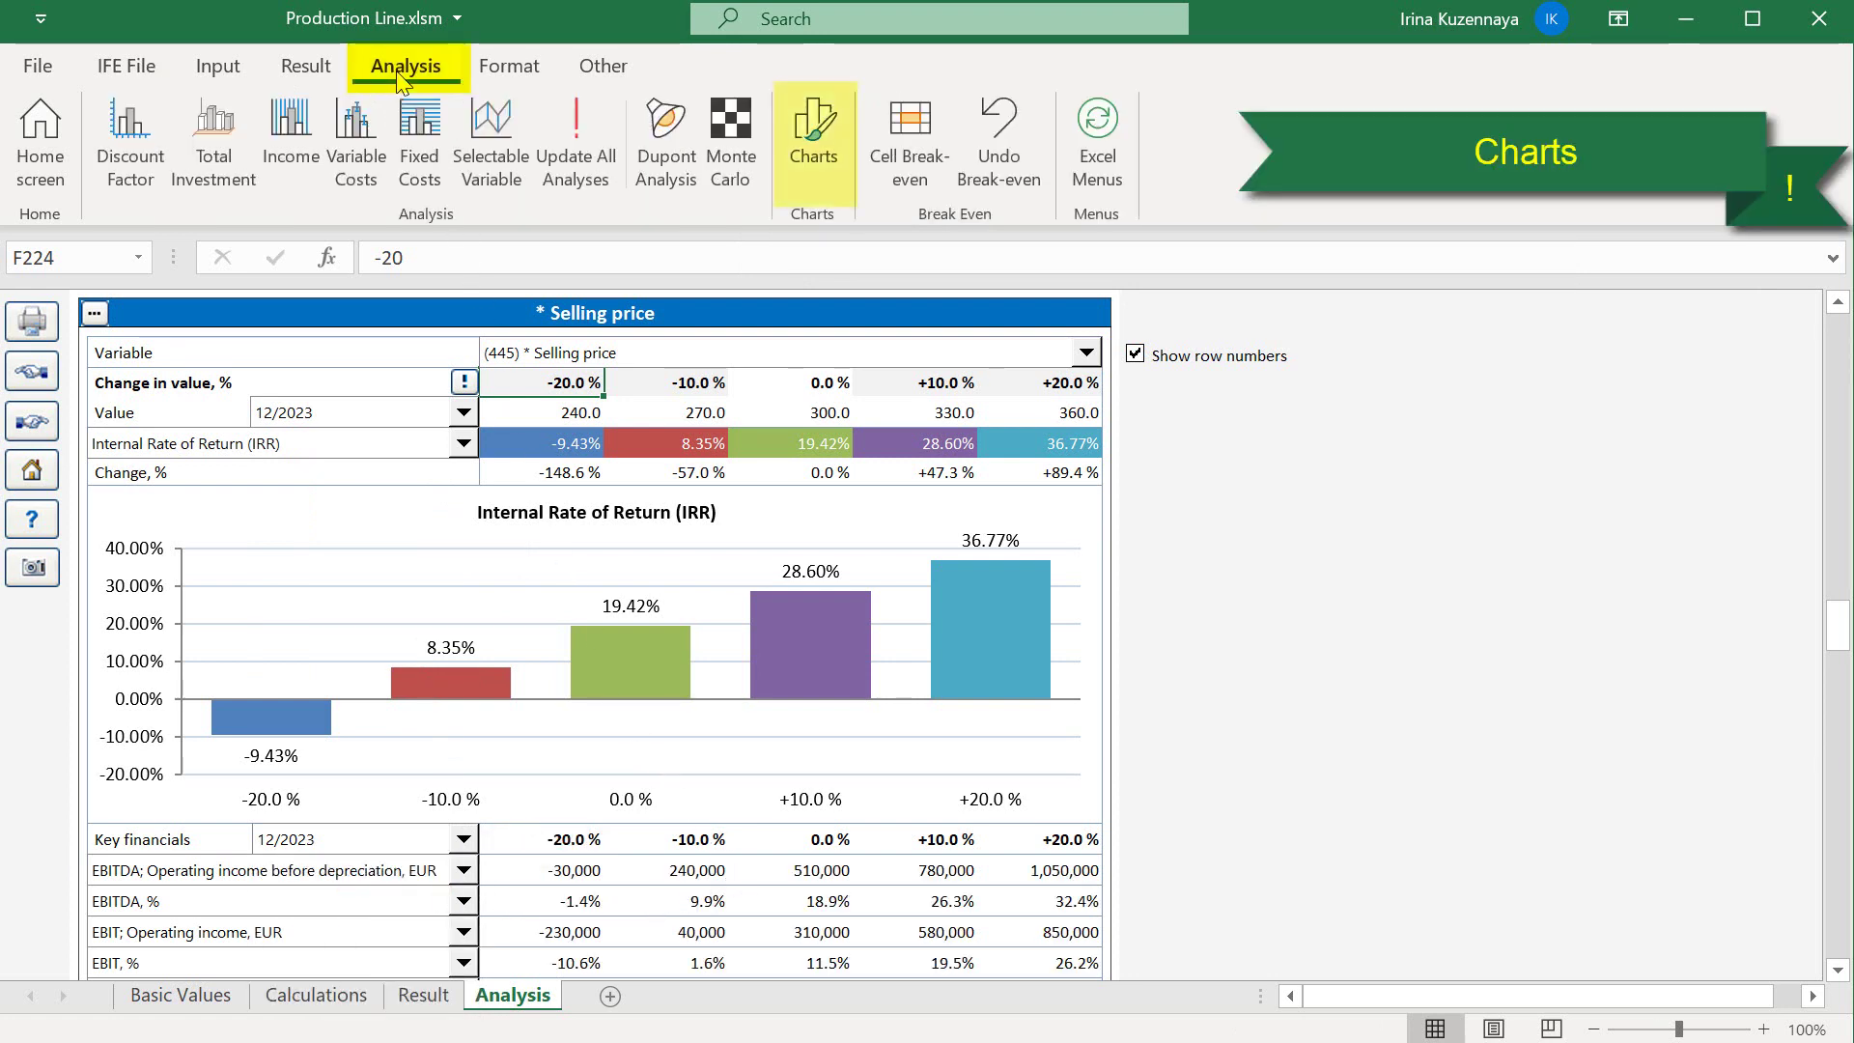
pyautogui.click(819, 154)
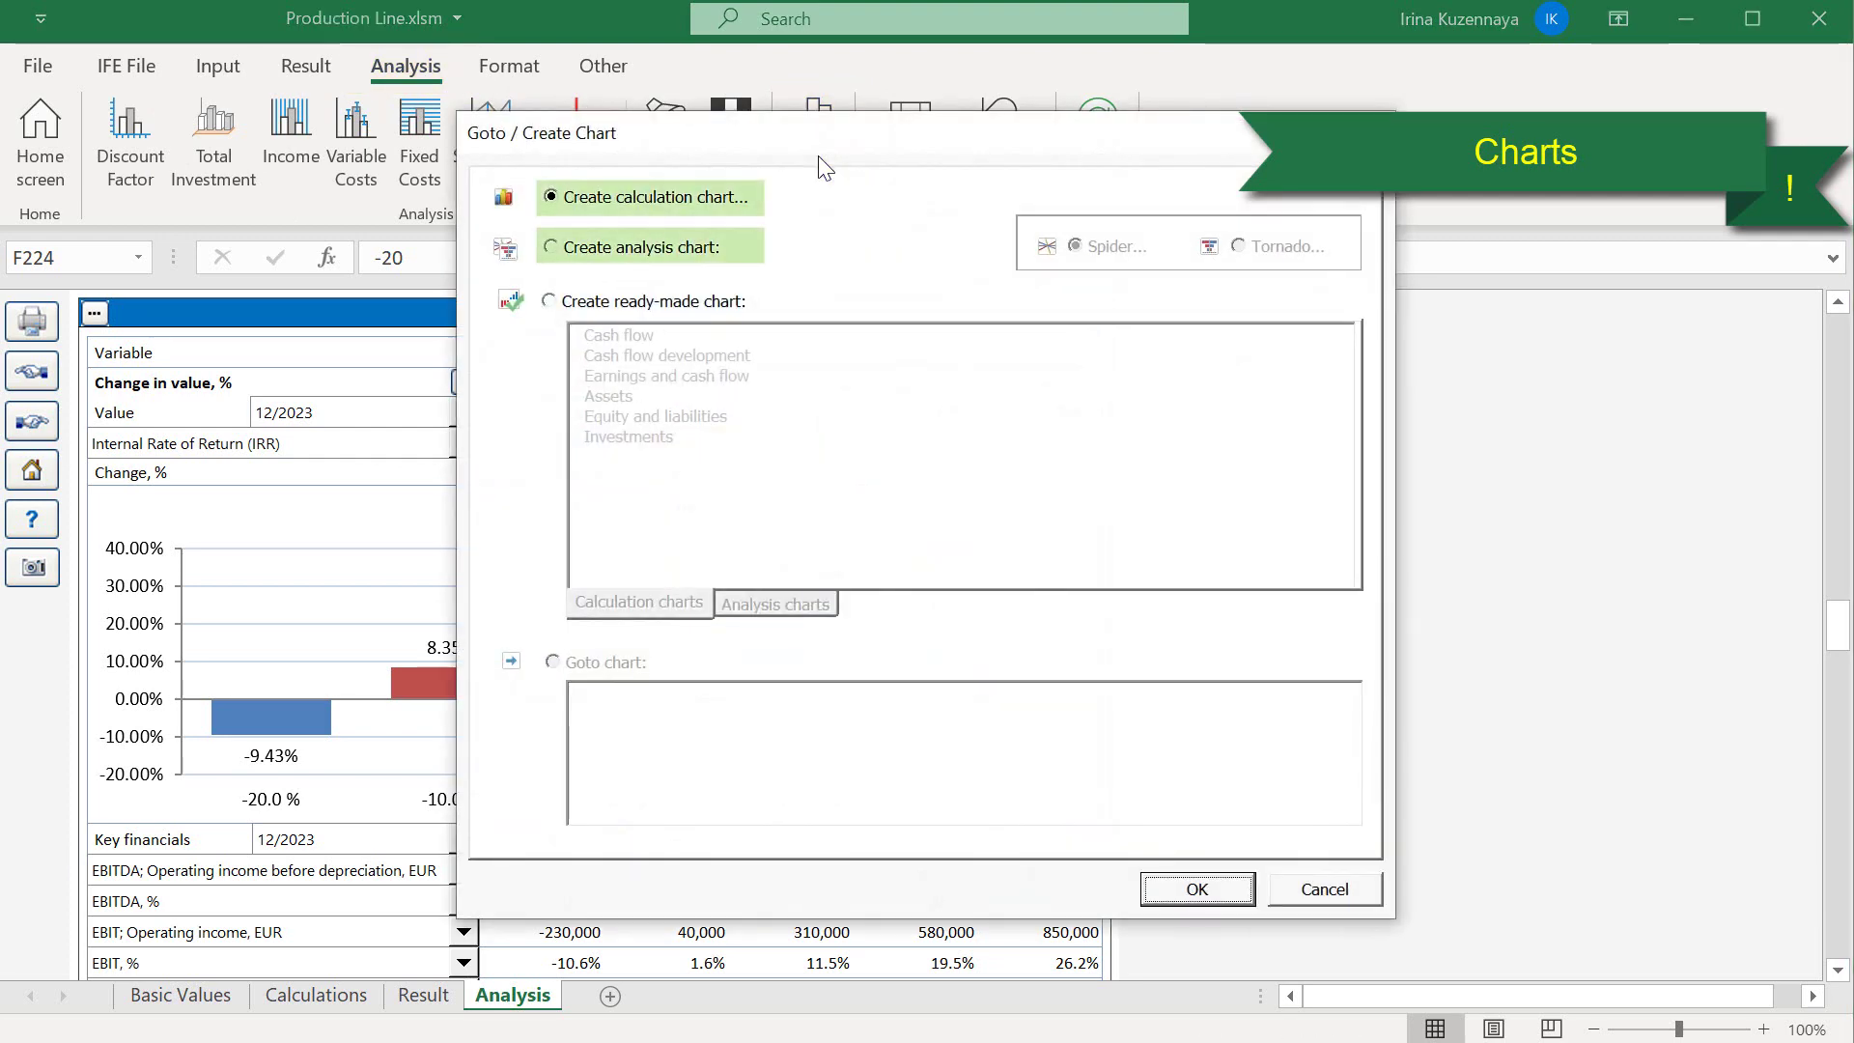
pyautogui.click(555, 303)
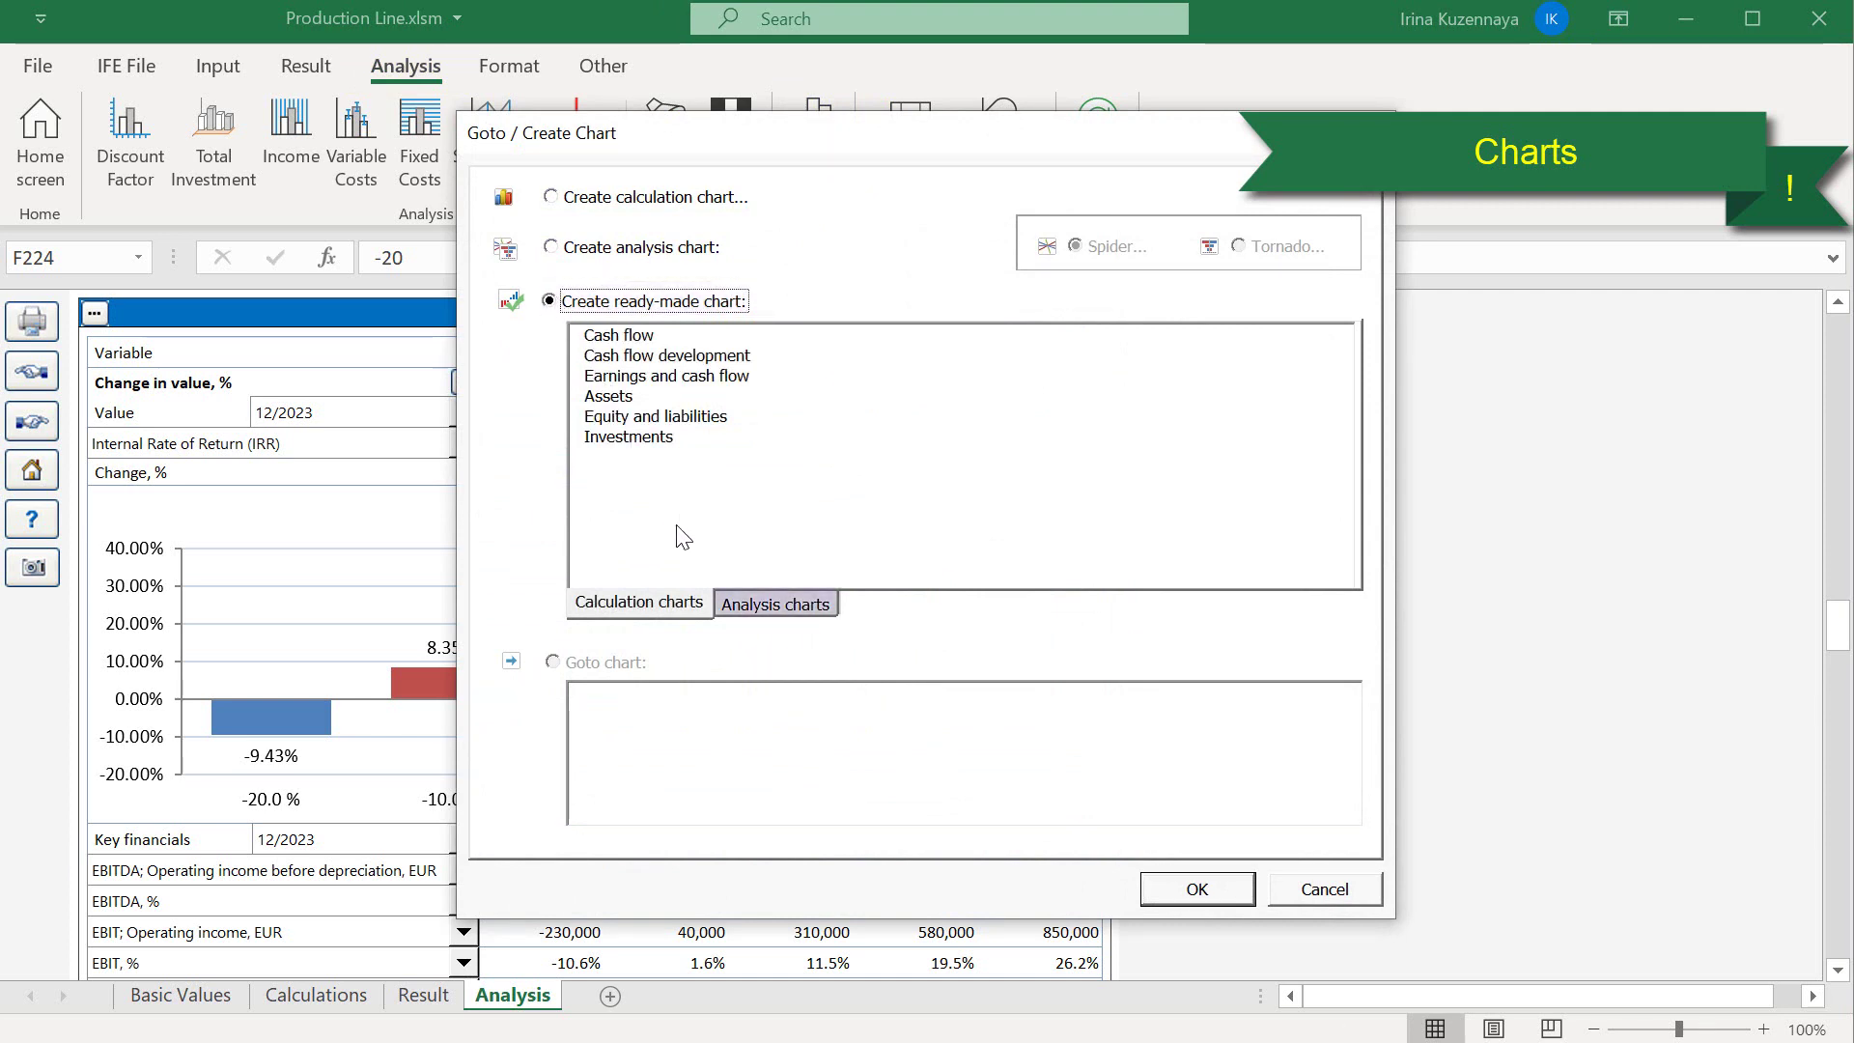
pyautogui.click(750, 609)
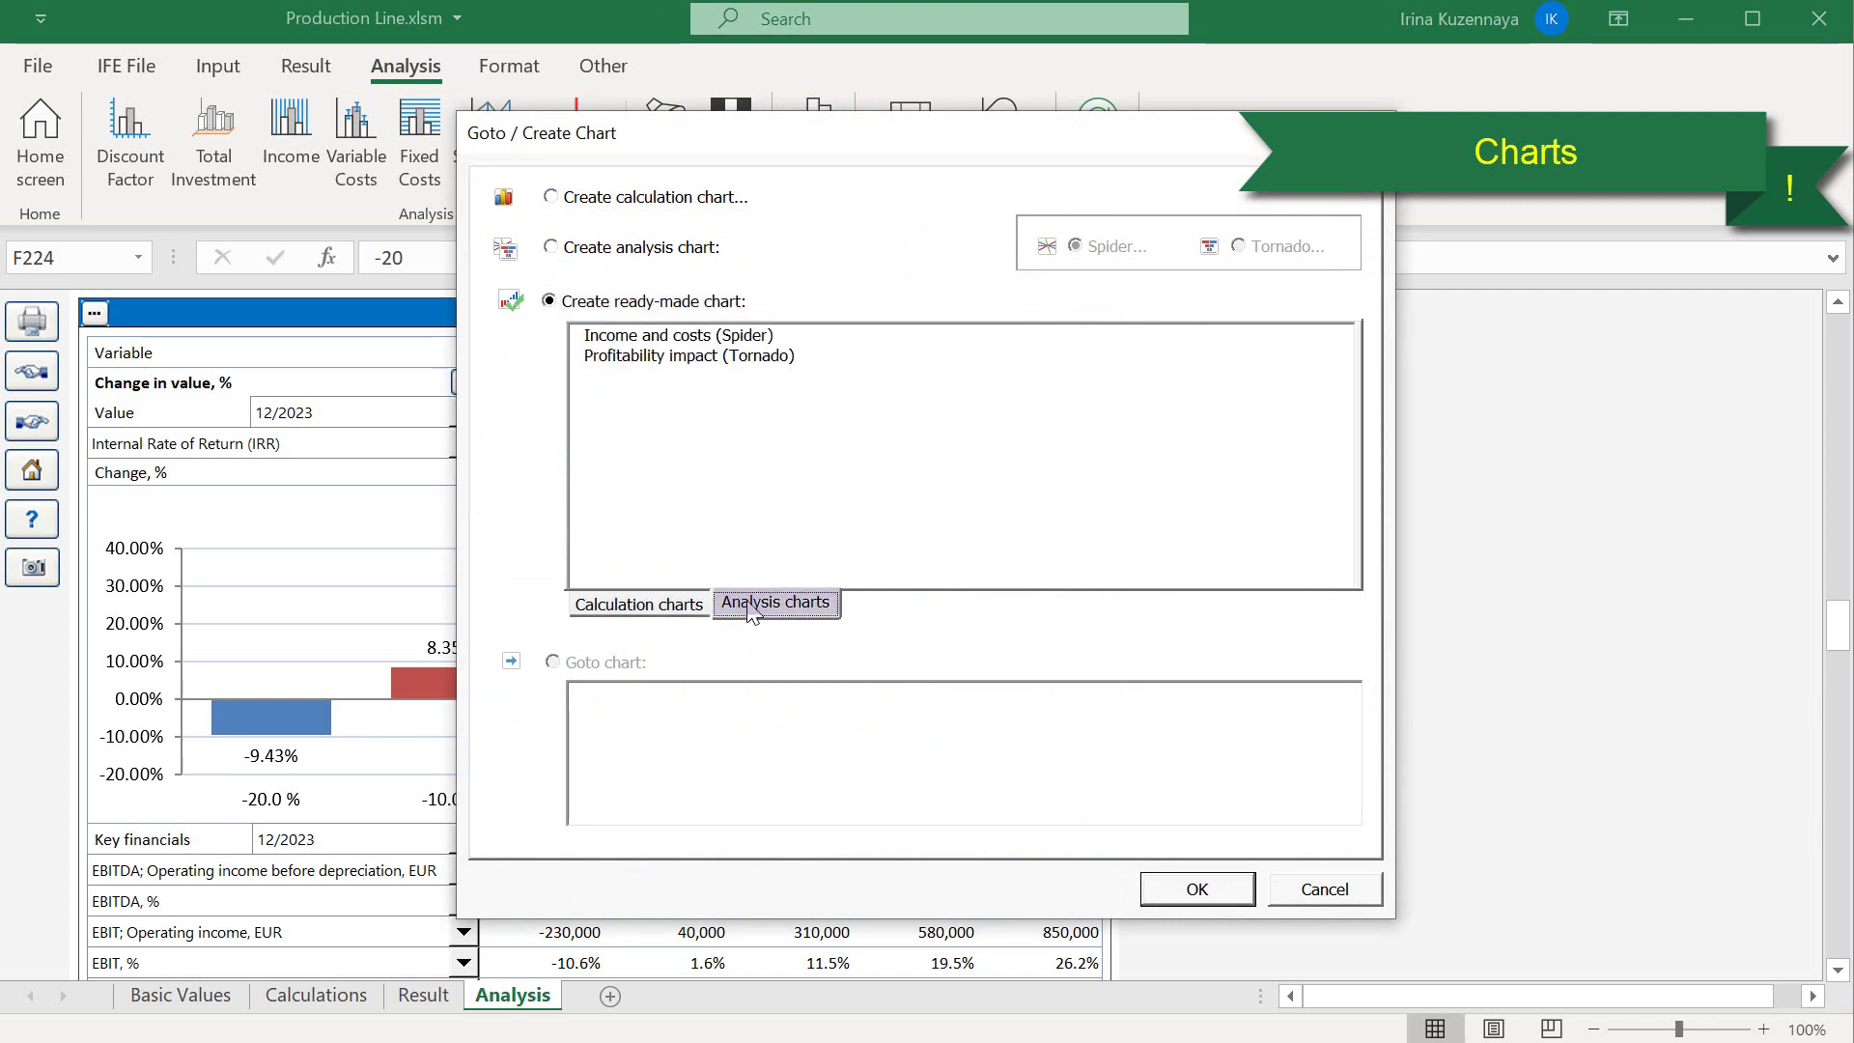
pyautogui.click(725, 357)
pyautogui.doubleClick(724, 357)
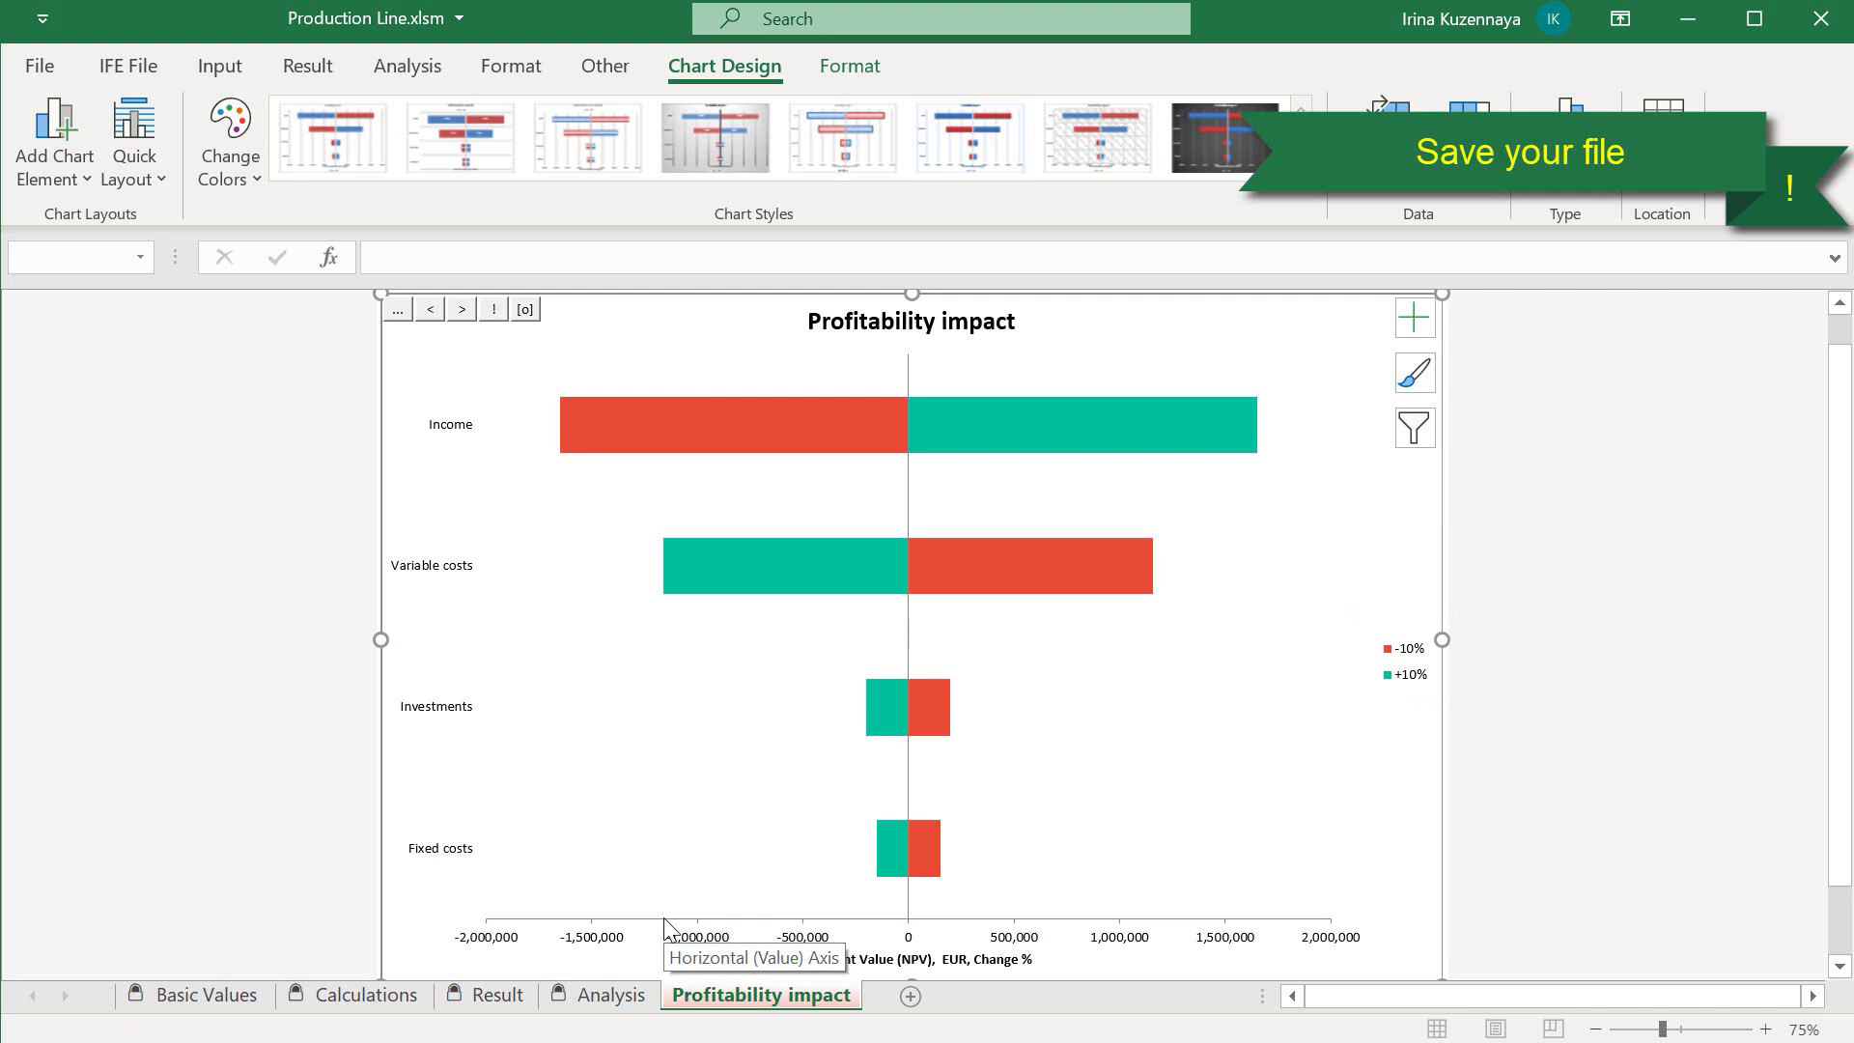
# - Save the current Production Line workbook
pyautogui.click(135, 66)
pyautogui.click(457, 176)
pyautogui.click(483, 223)
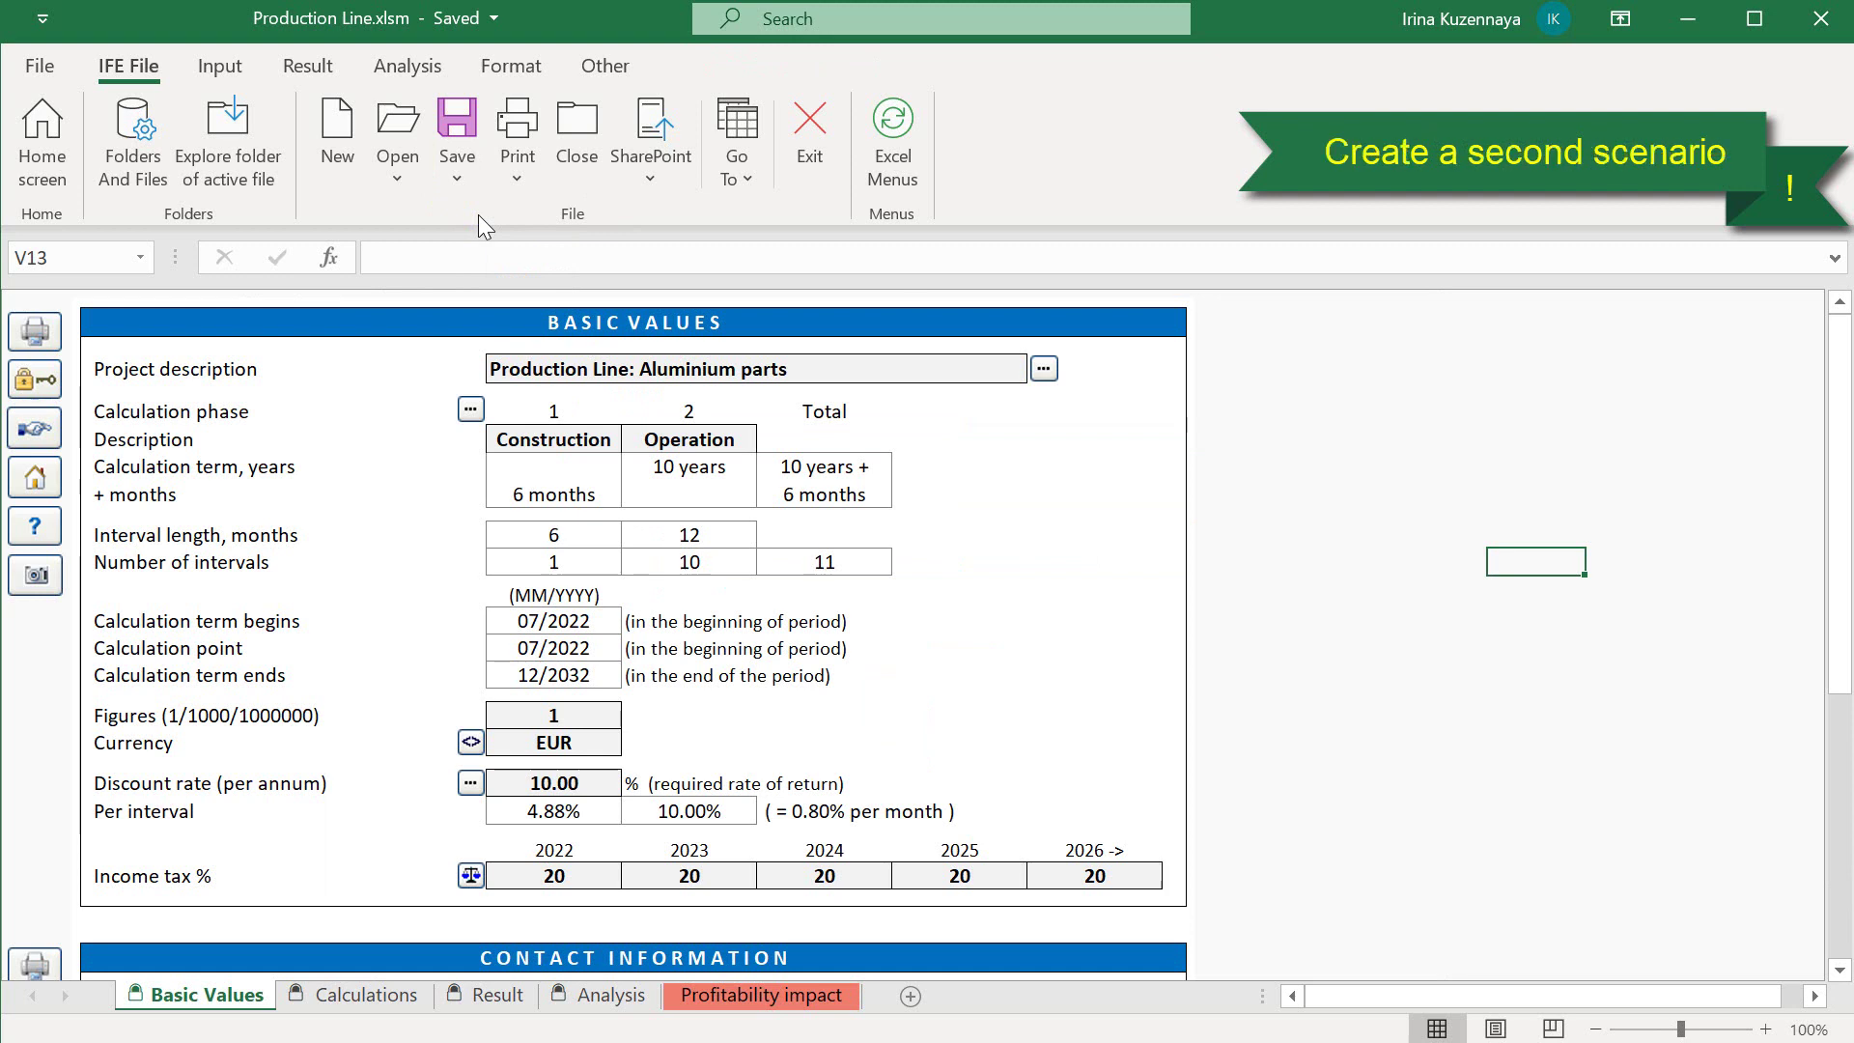
# - Save a copy under the new scenario name Production Line Automation.xlsm
pyautogui.click(452, 174)
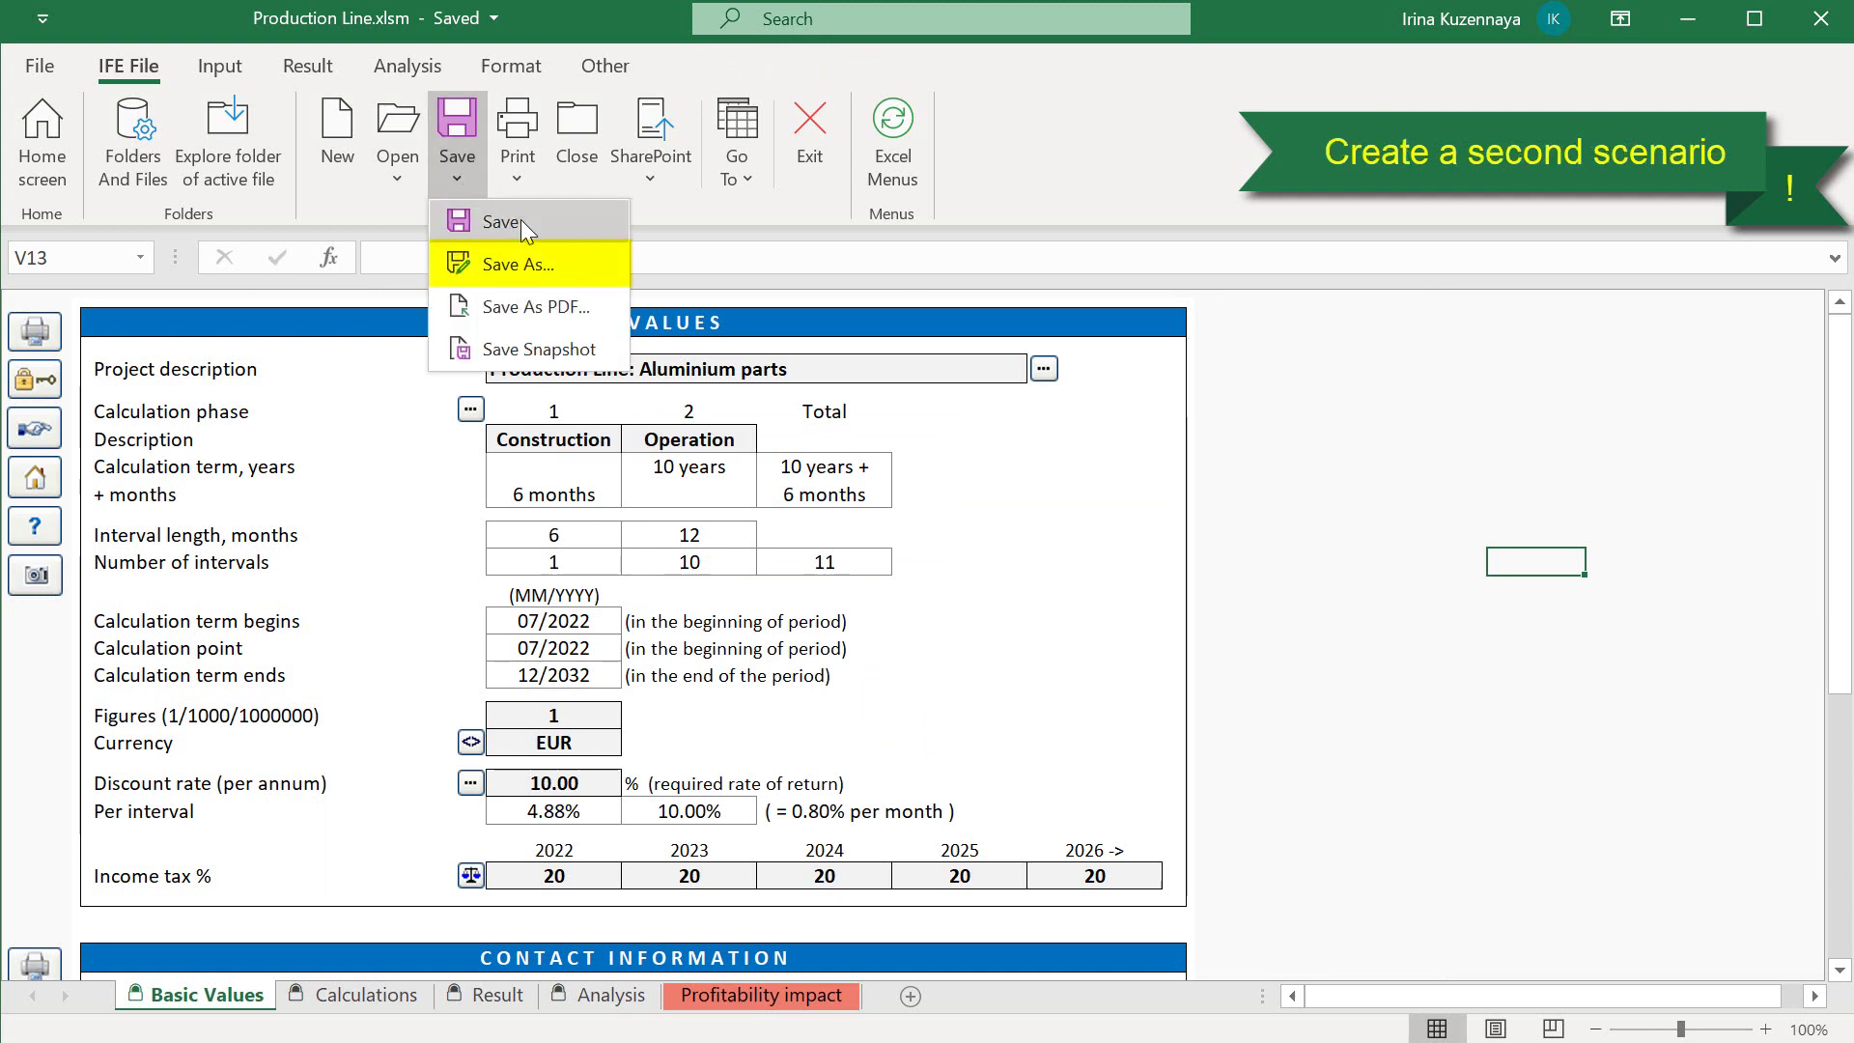
pyautogui.click(574, 264)
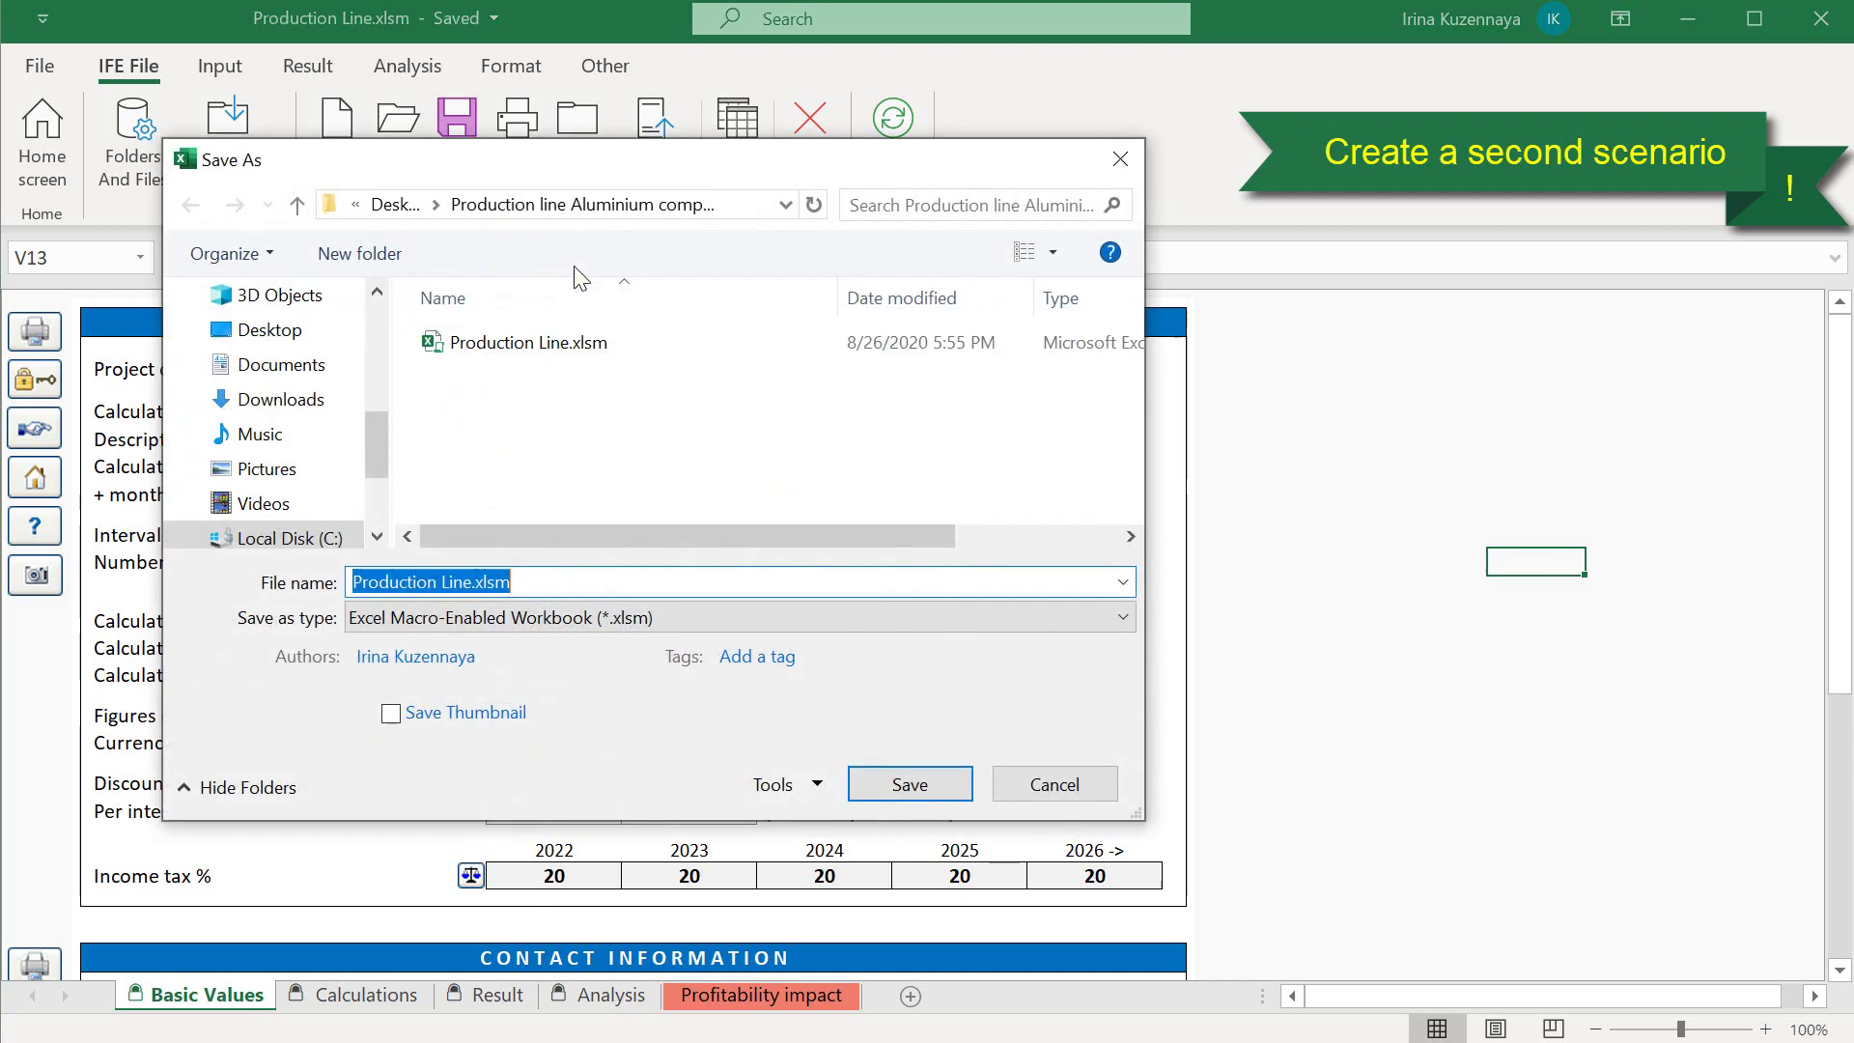
pyautogui.click(473, 581)
pyautogui.write('Extra investment')
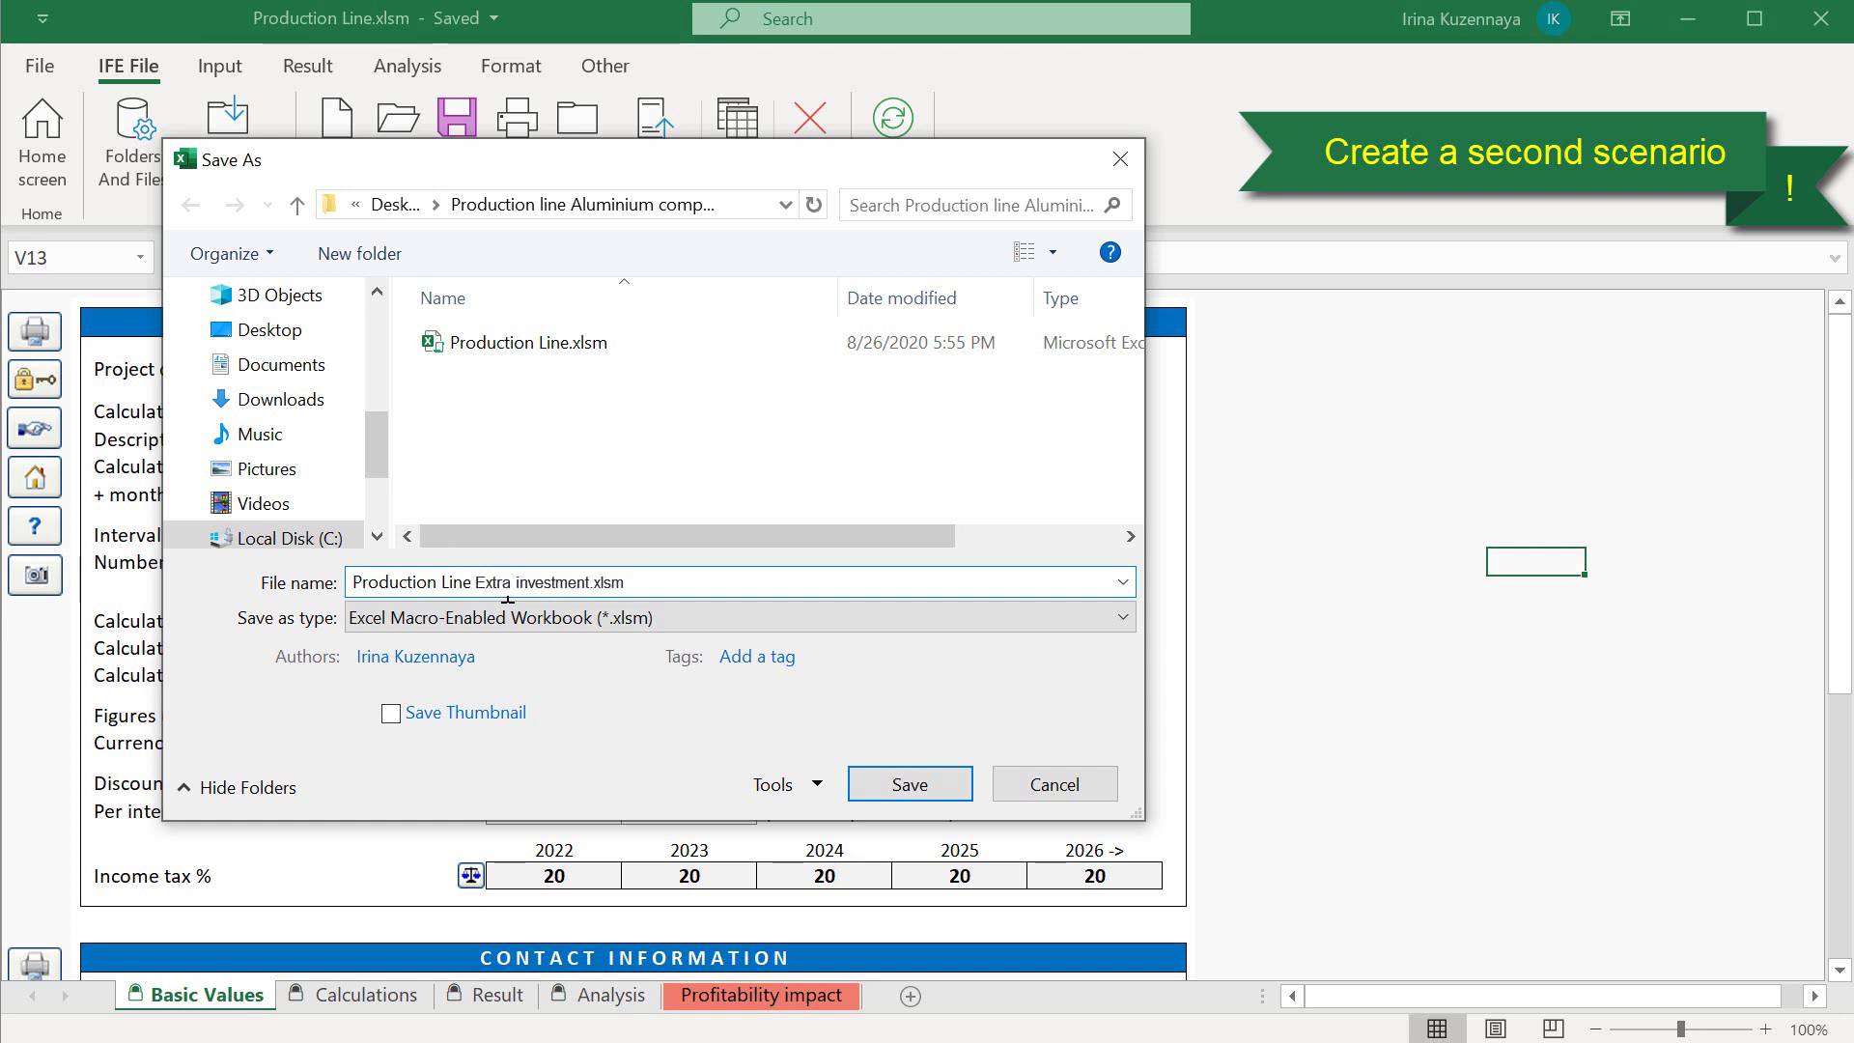
pyautogui.click(912, 786)
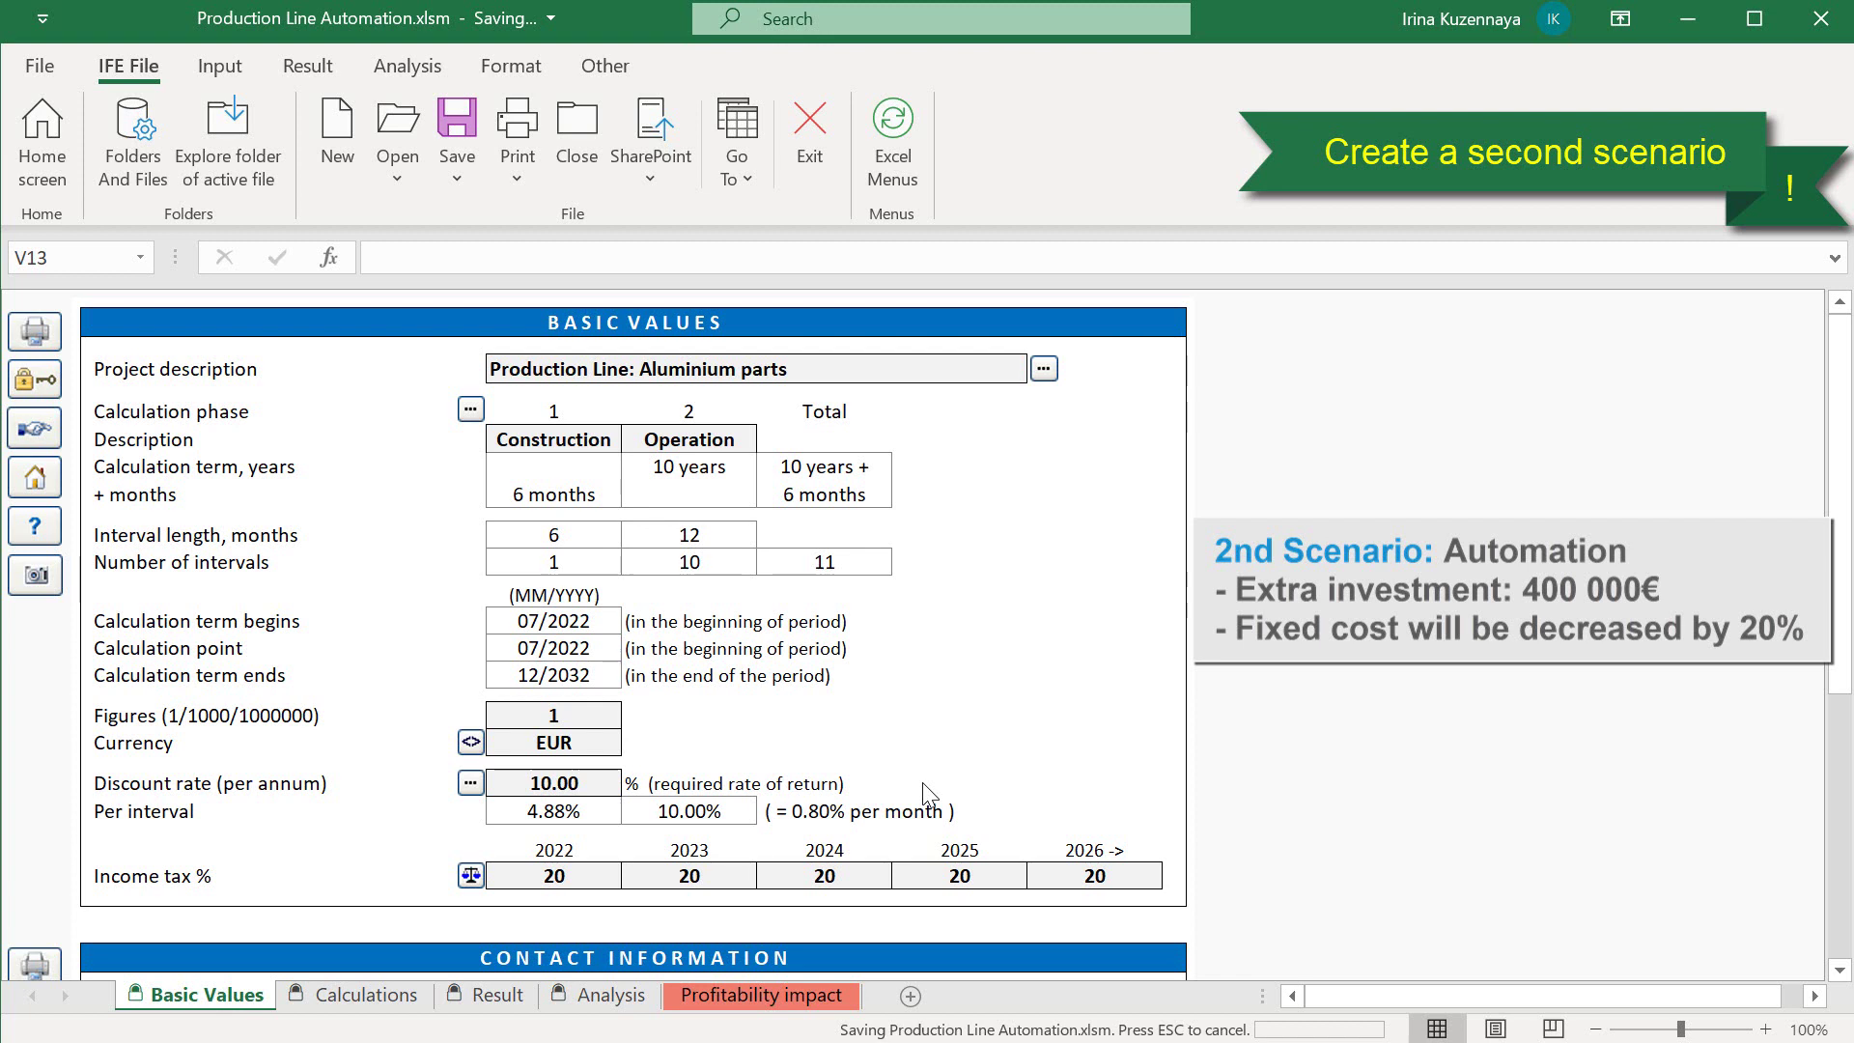
# - Append '(Automation)' to the project description title
pyautogui.click(869, 367)
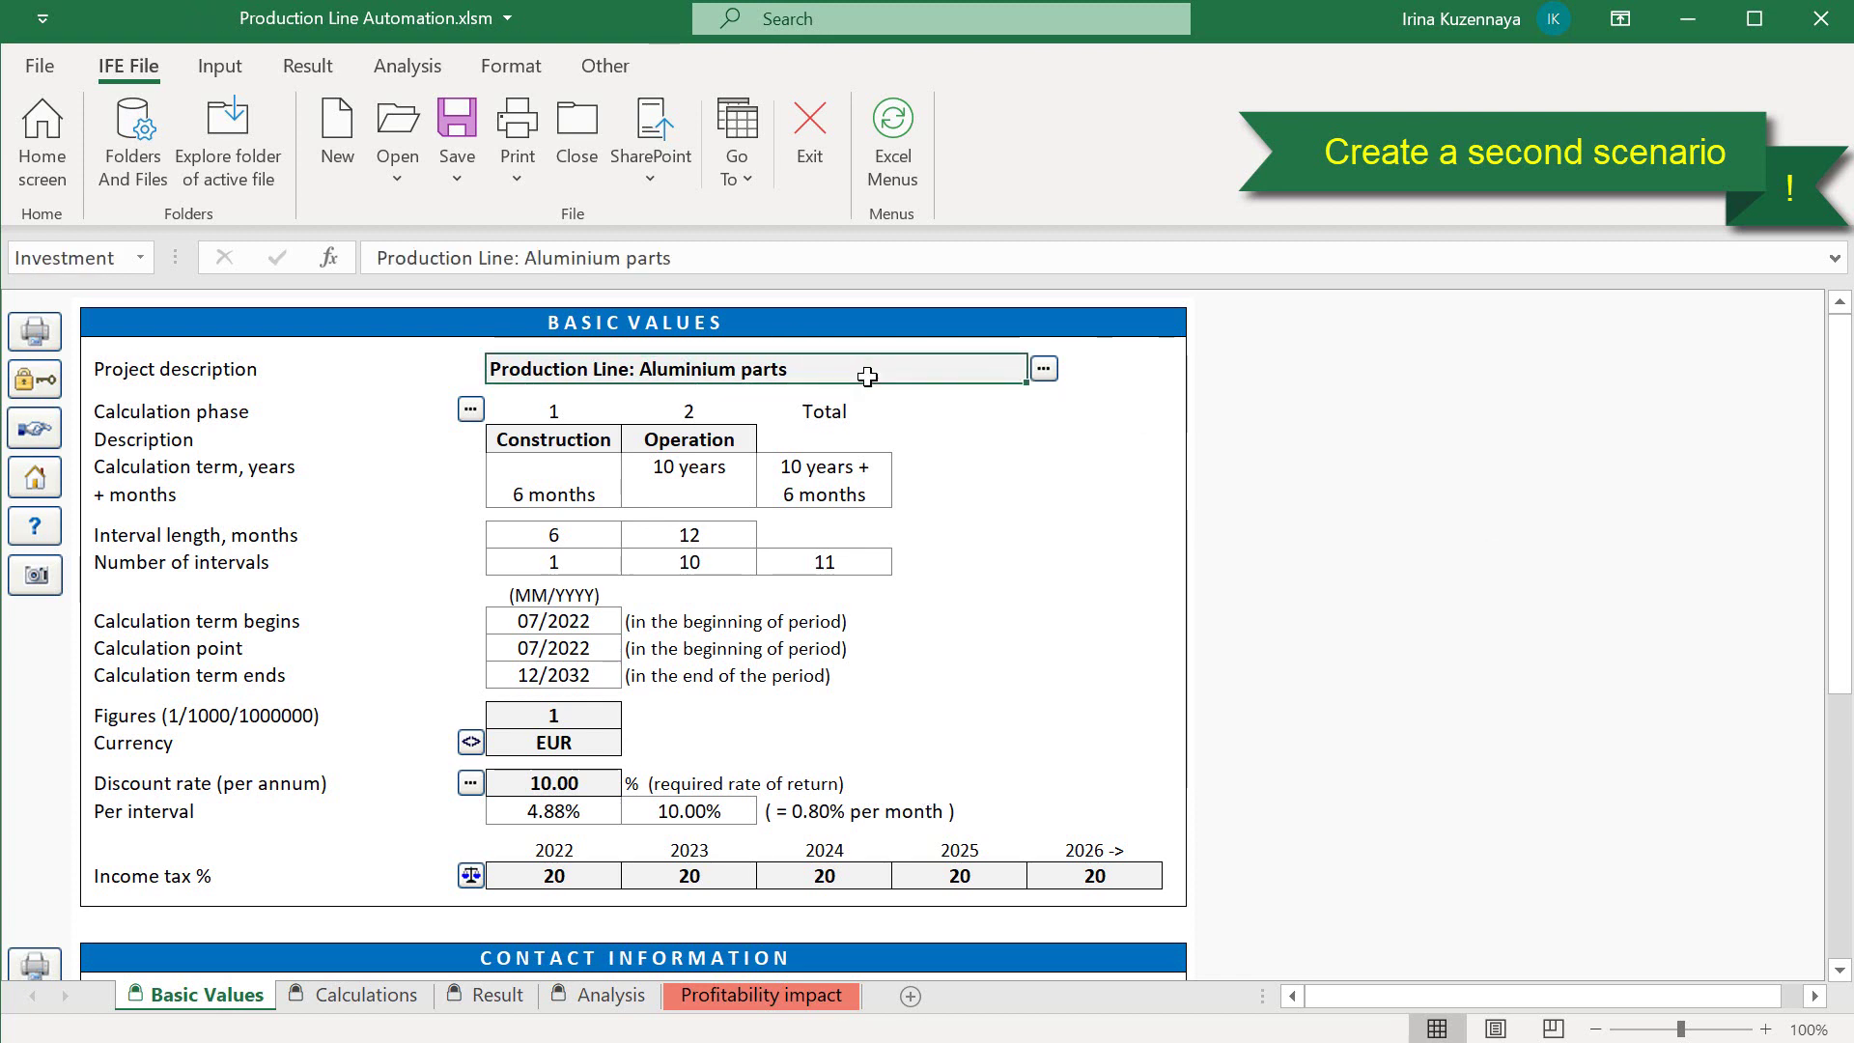
pyautogui.click(850, 251)
pyautogui.write('(Automation)')
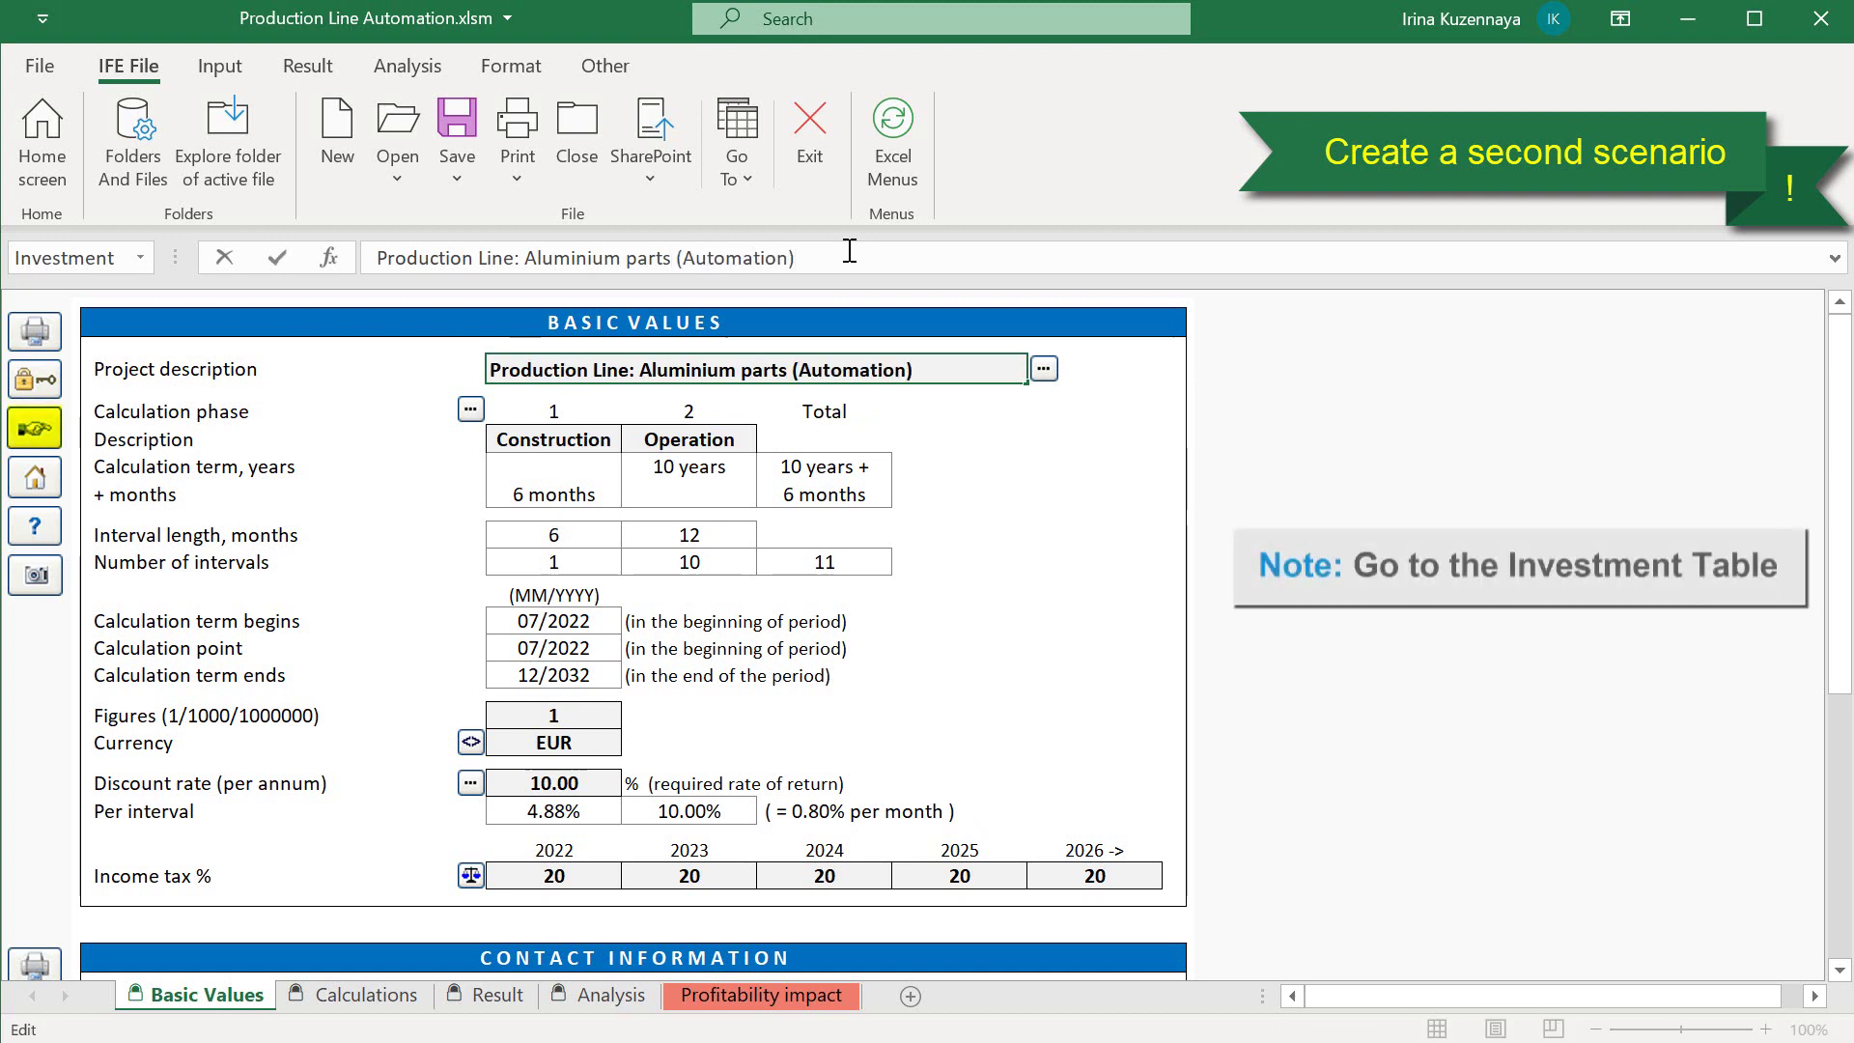
# - Add an 'Extra investment' row with -400000 in the investment table
pyautogui.click(35, 428)
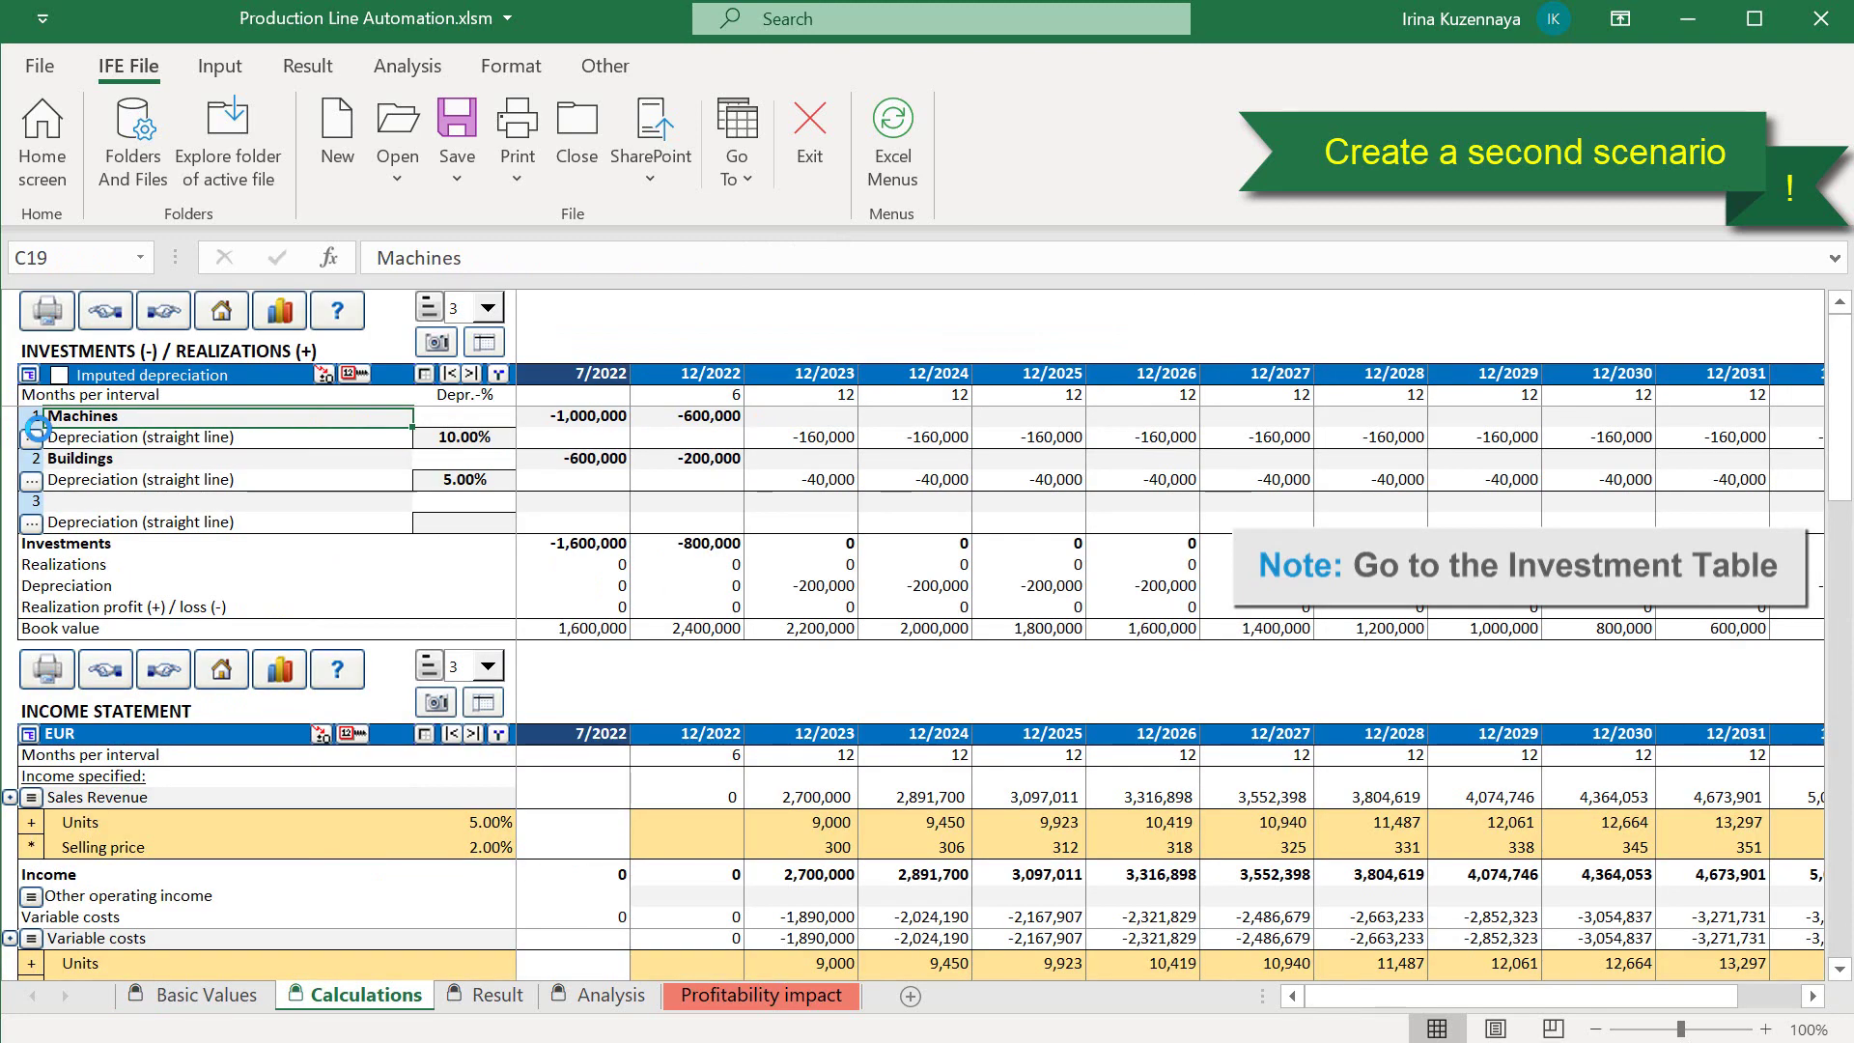
pyautogui.click(175, 499)
pyautogui.write('Extra investment')
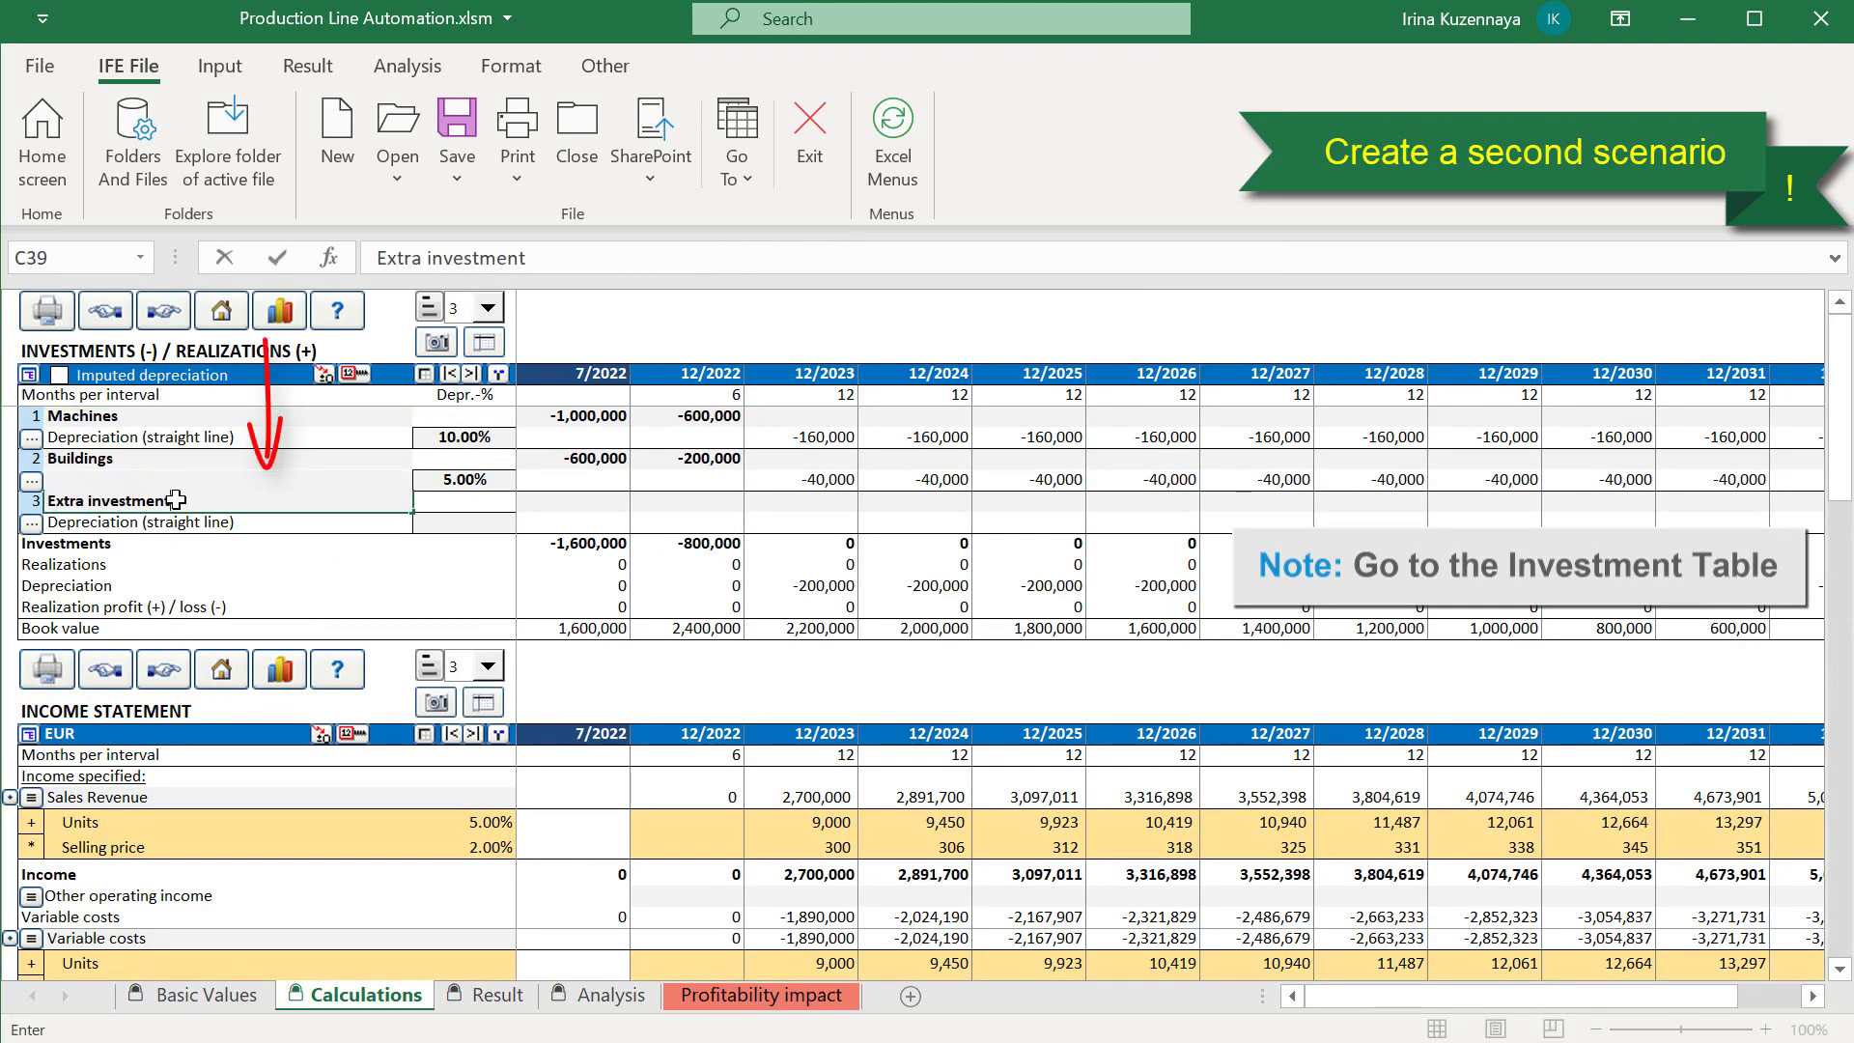
pyautogui.press('Tab')
pyautogui.press('Tab')
pyautogui.write('-400000')
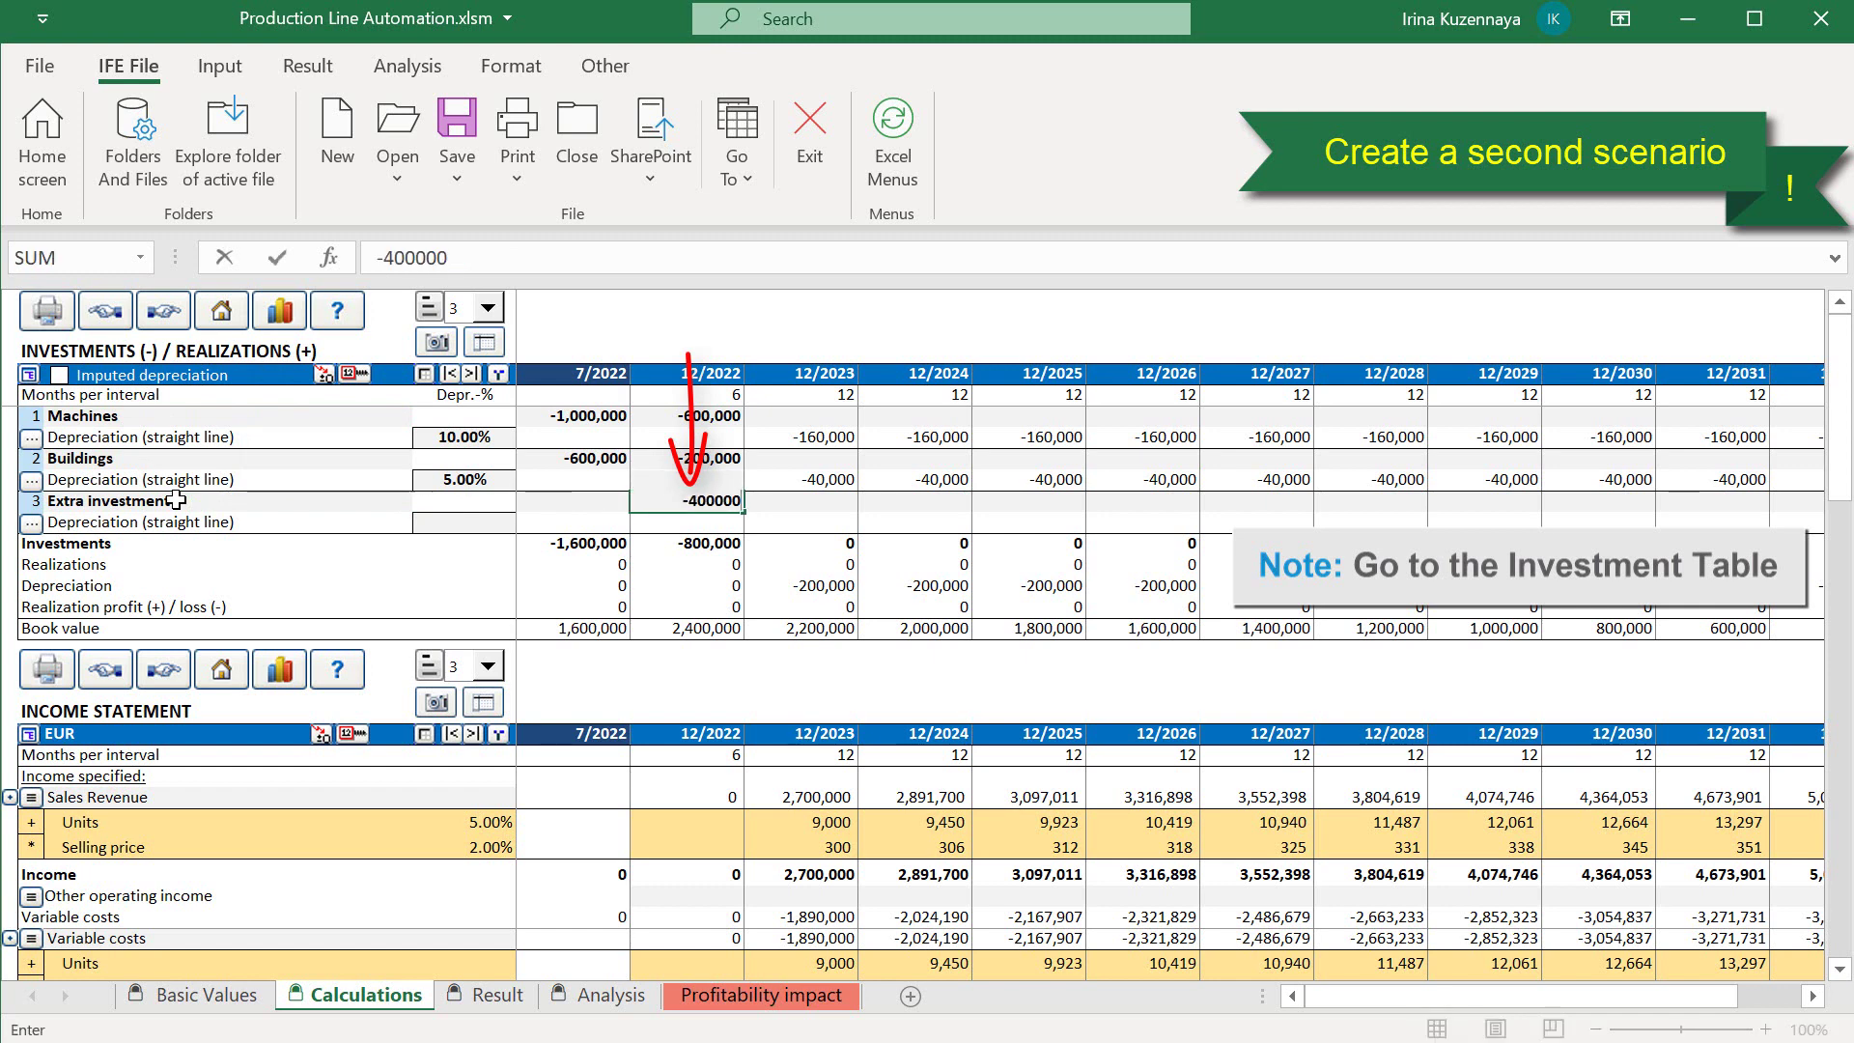
pyautogui.press('Return')
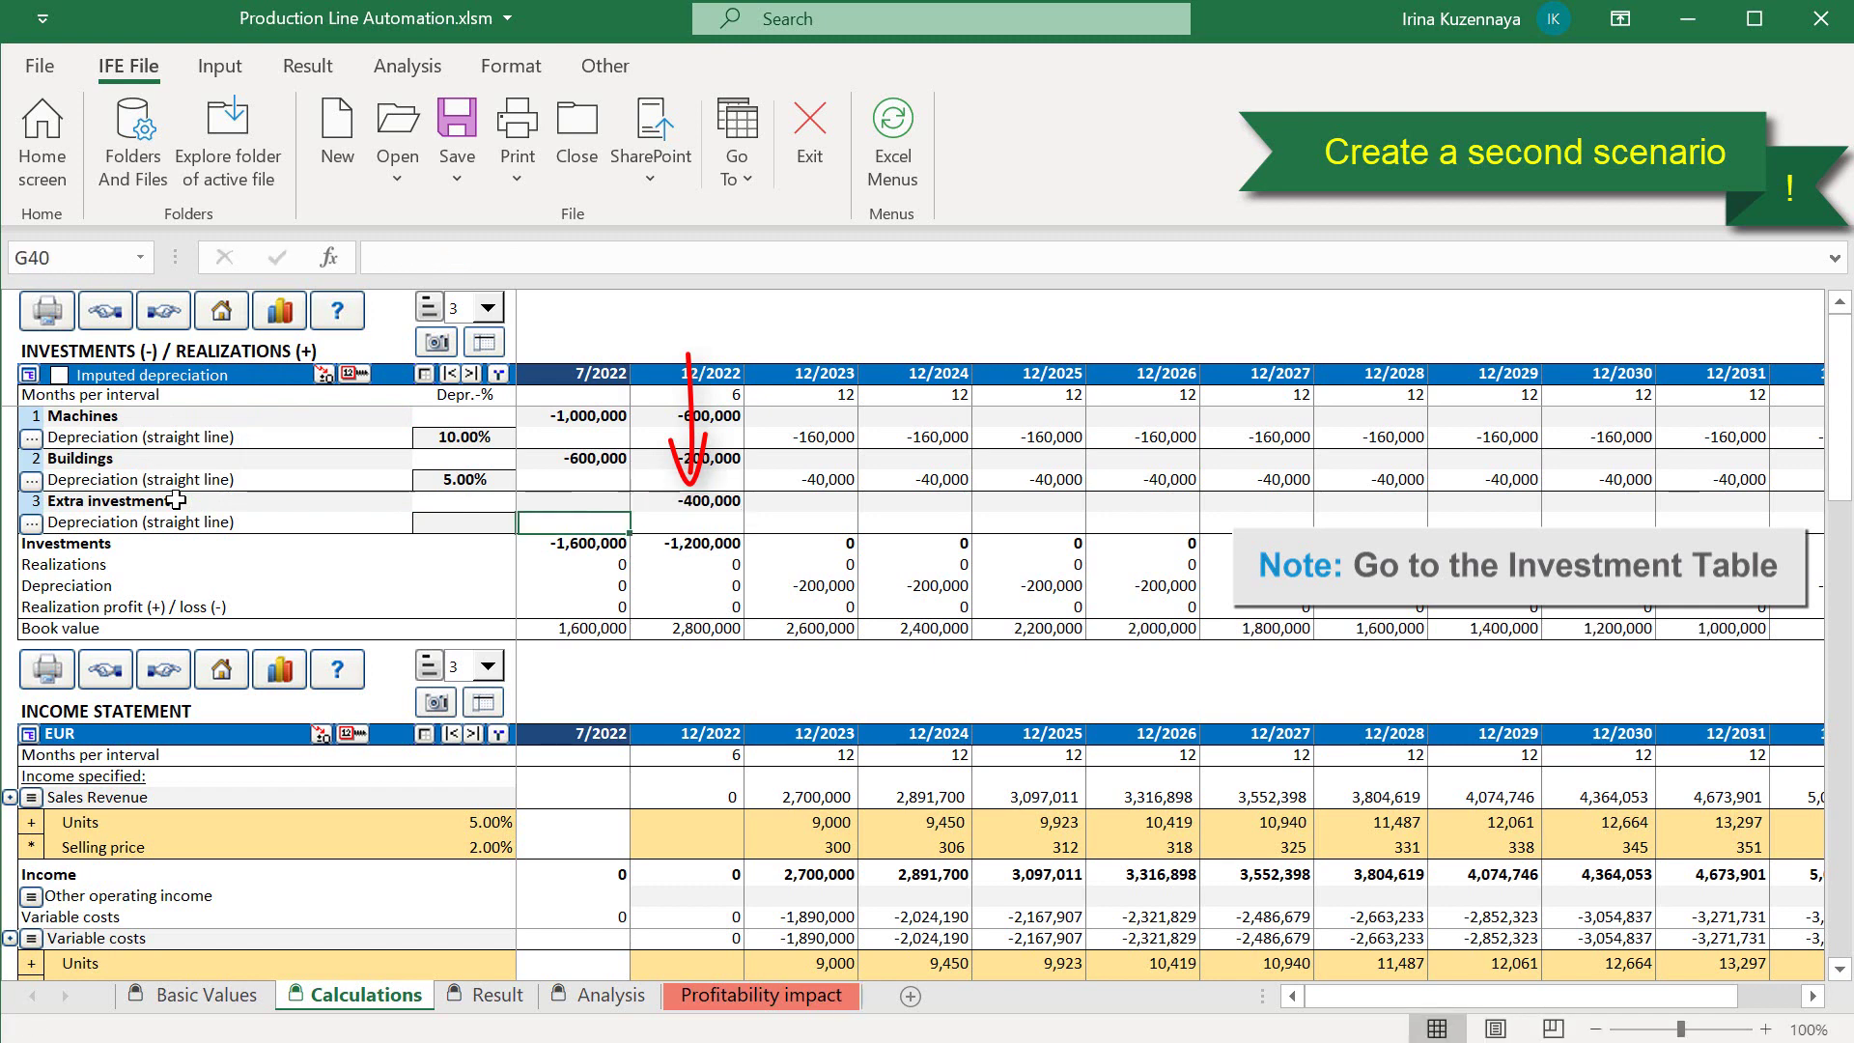
# - Set the Extra investment depreciation time to 10 years, beginning 12/2023
pyautogui.click(32, 524)
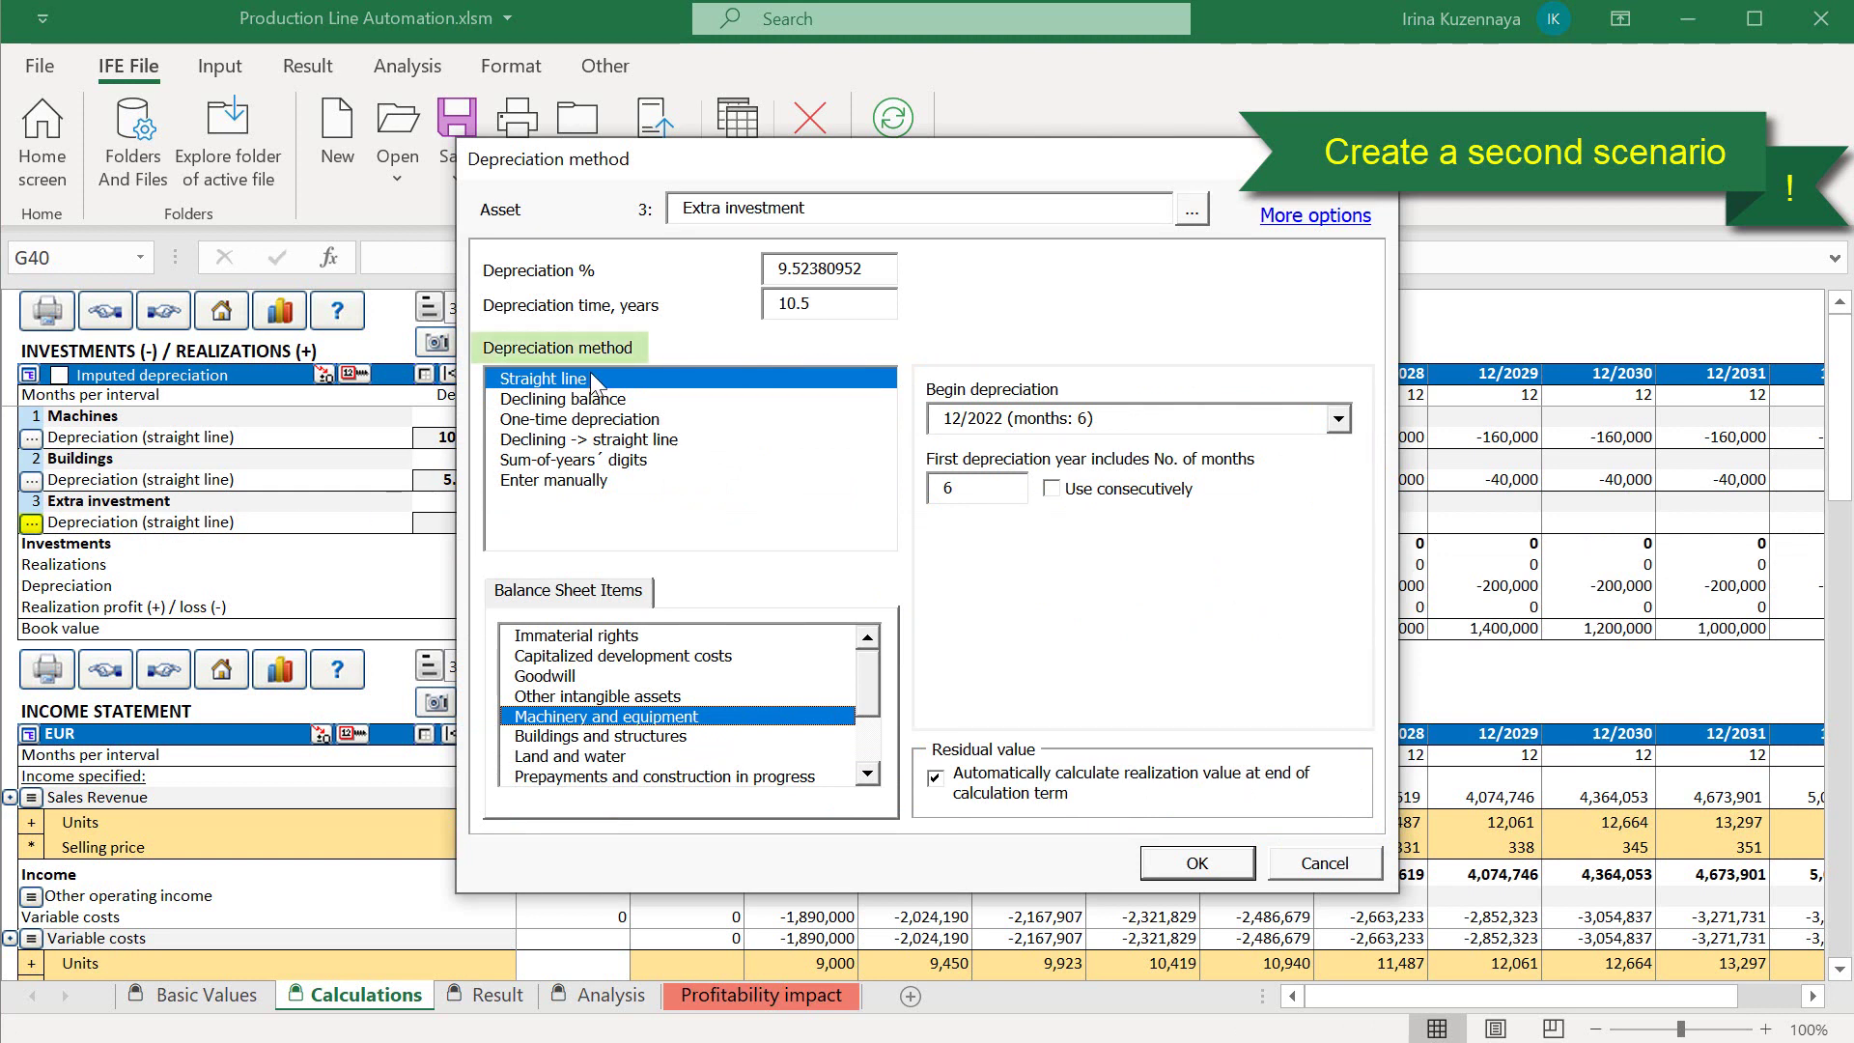
pyautogui.moveTo(831, 303); pyautogui.dragTo(757, 290)
pyautogui.write('10')
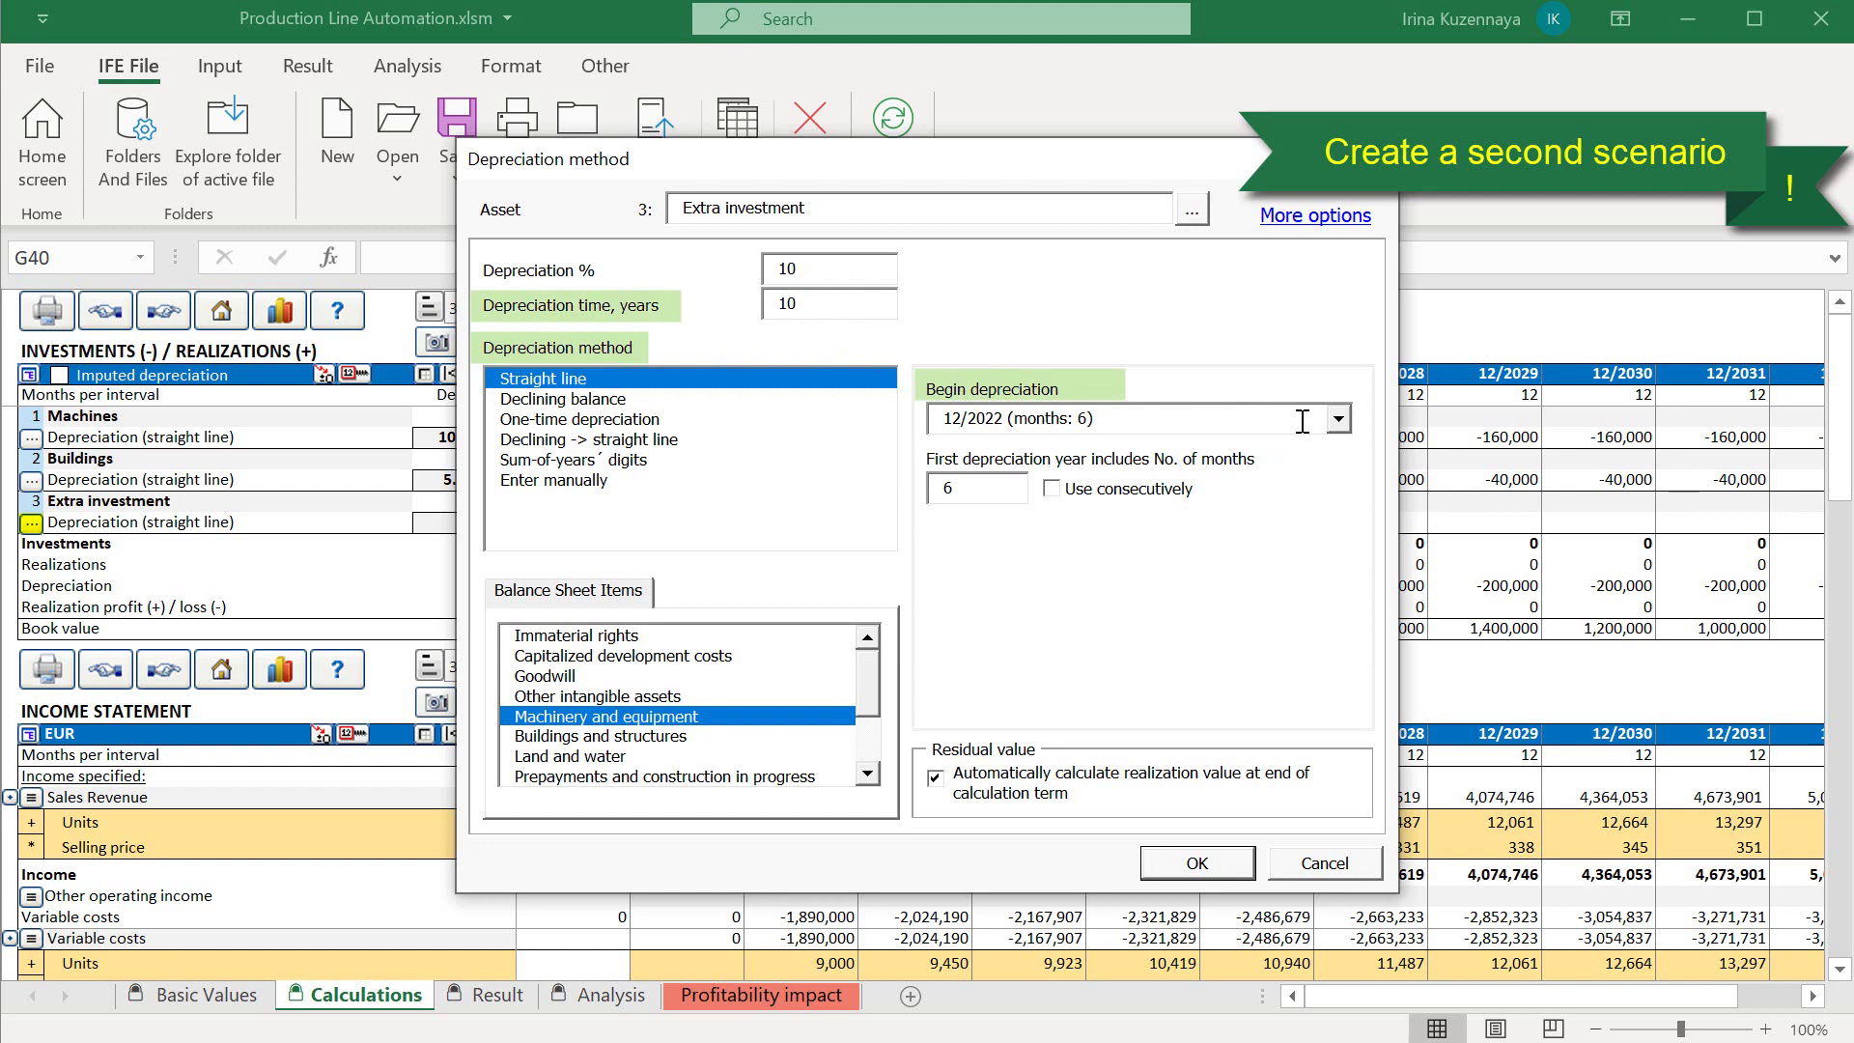
pyautogui.click(1340, 419)
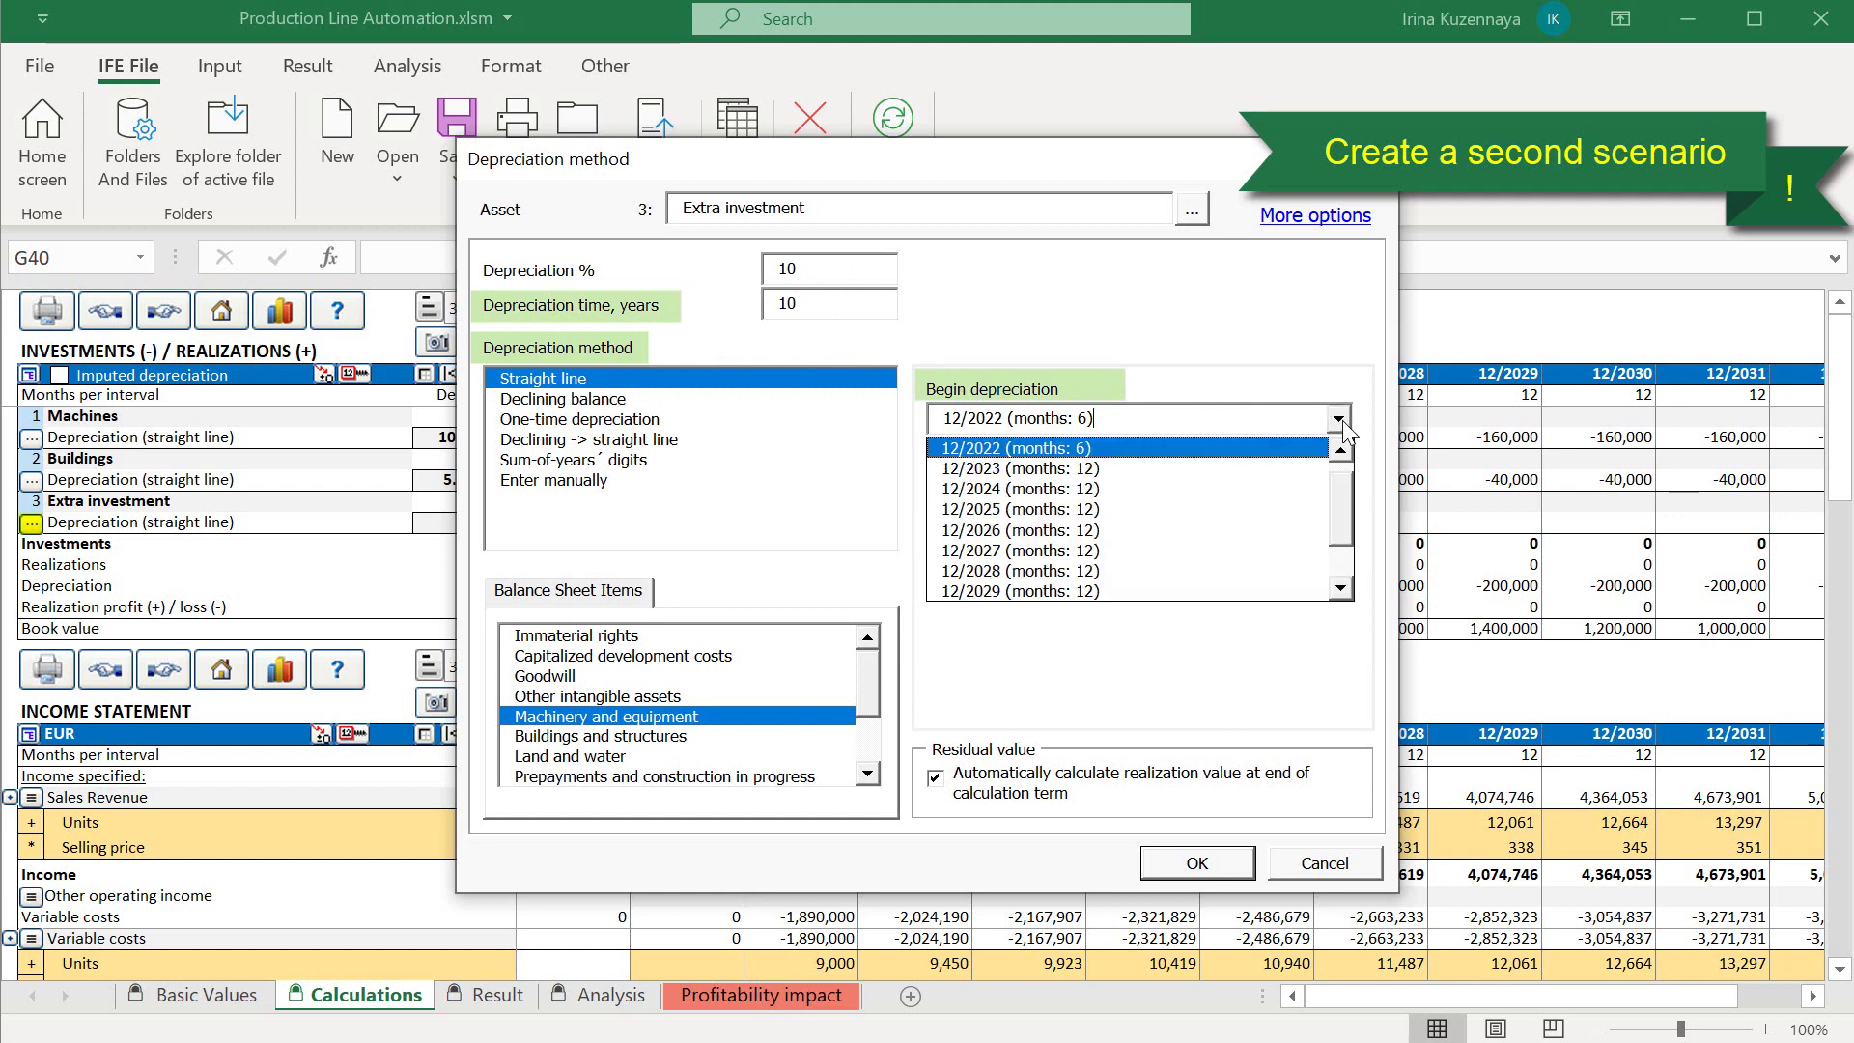
pyautogui.click(1115, 470)
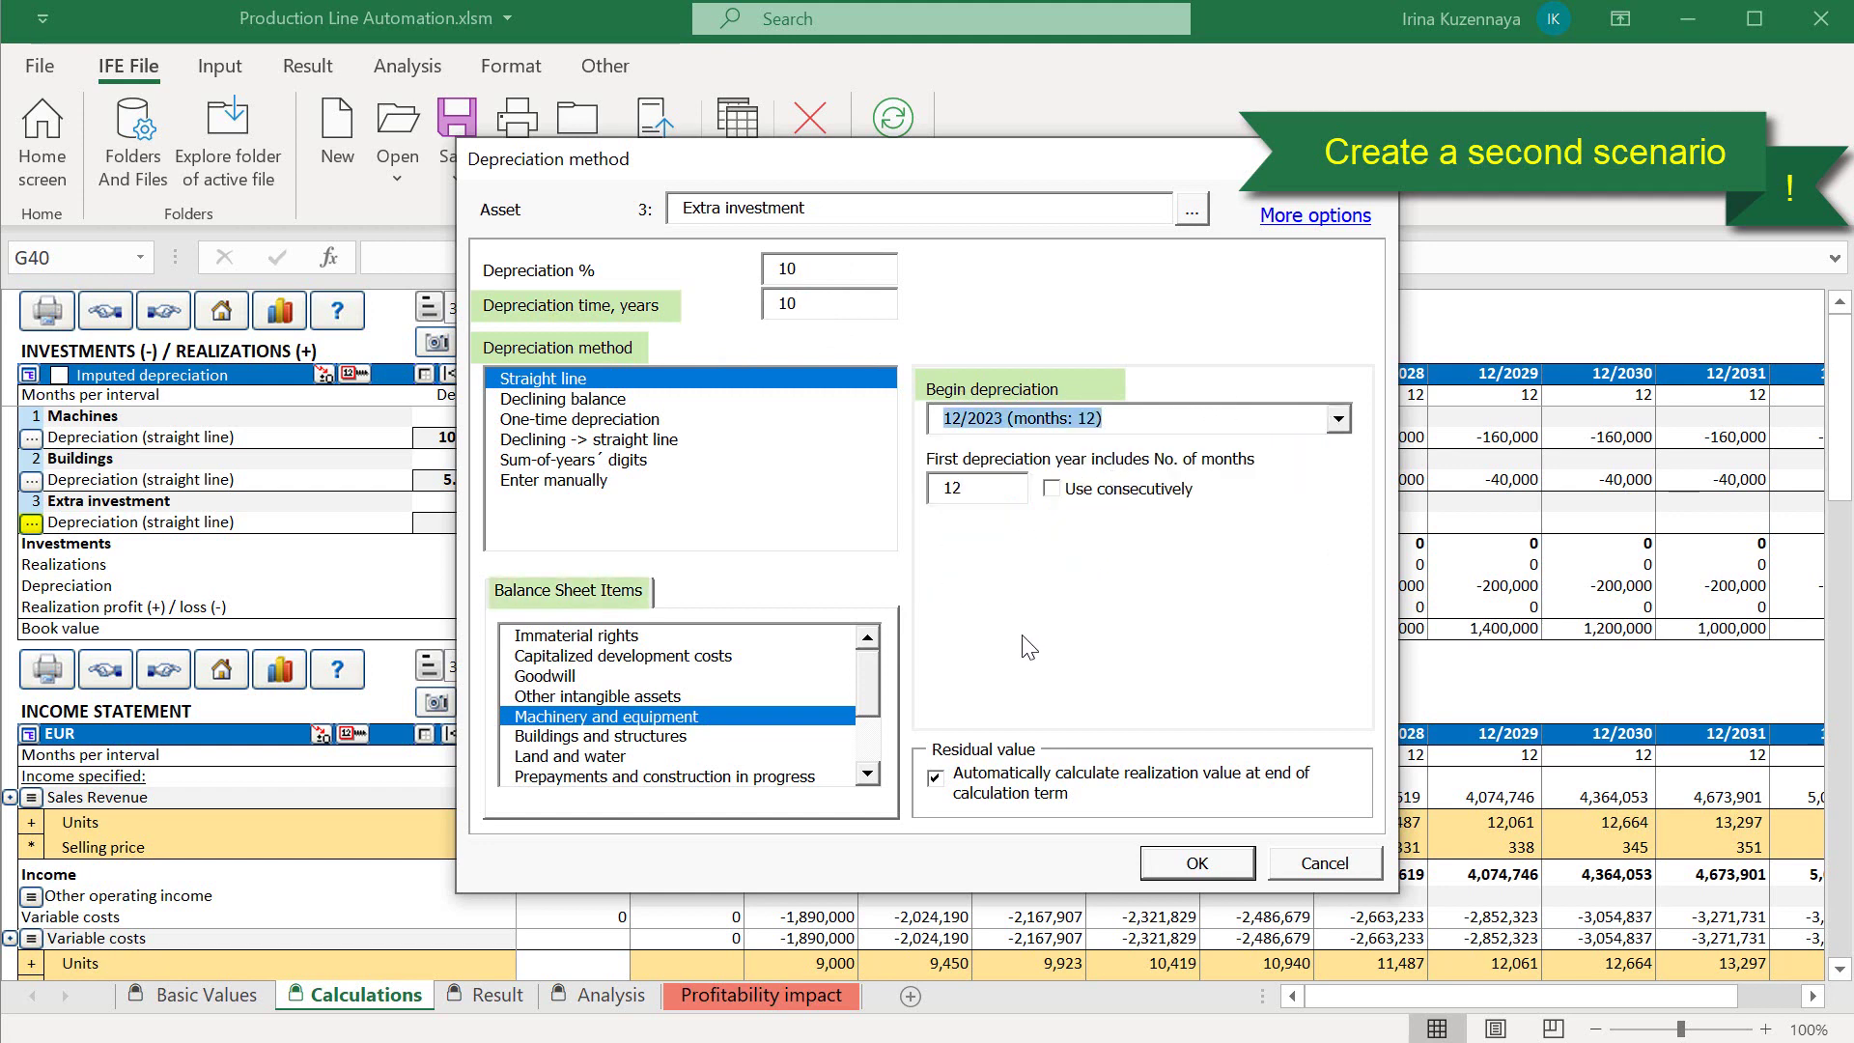
pyautogui.click(1197, 862)
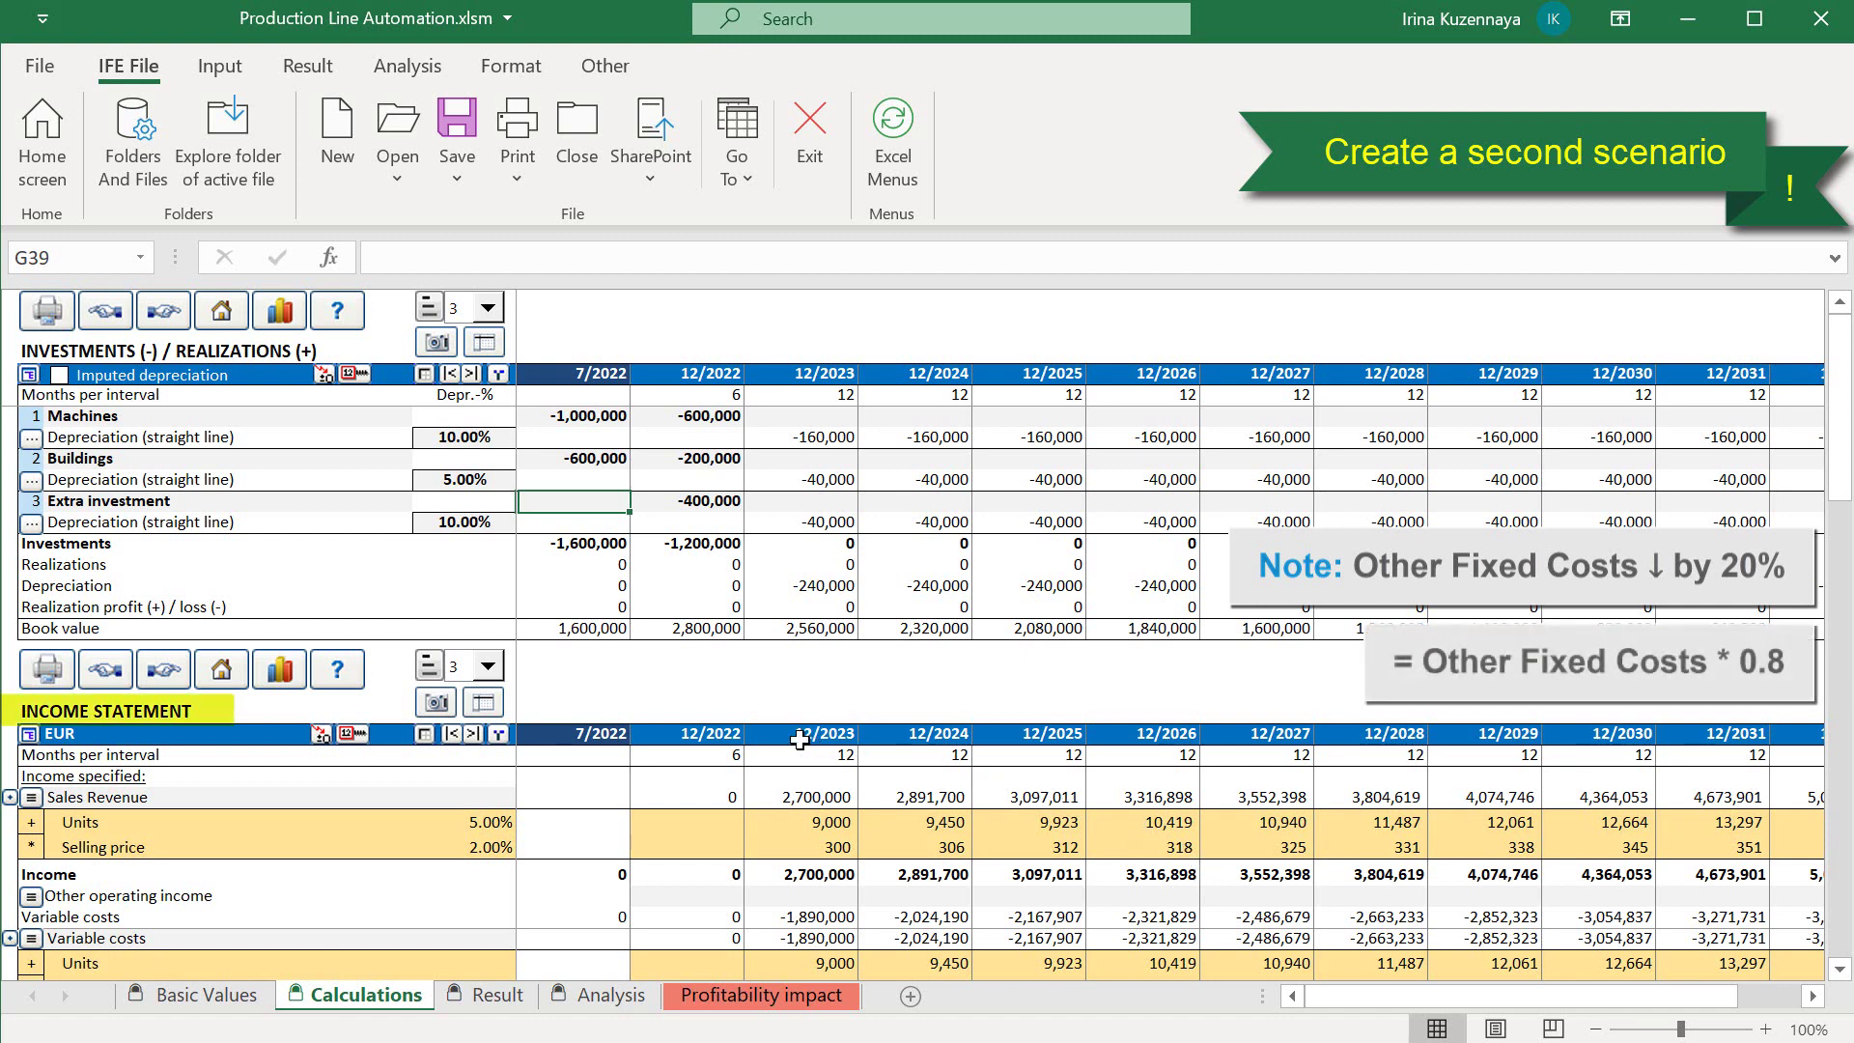
# - Multiply the 12/2023 Other fixed costs by 0.8 (-240,000) and view the Result sheet
pyautogui.scroll(-2, 799, 740)
pyautogui.scroll(-3, 831, 821)
pyautogui.click(821, 894)
pyautogui.click(374, 258)
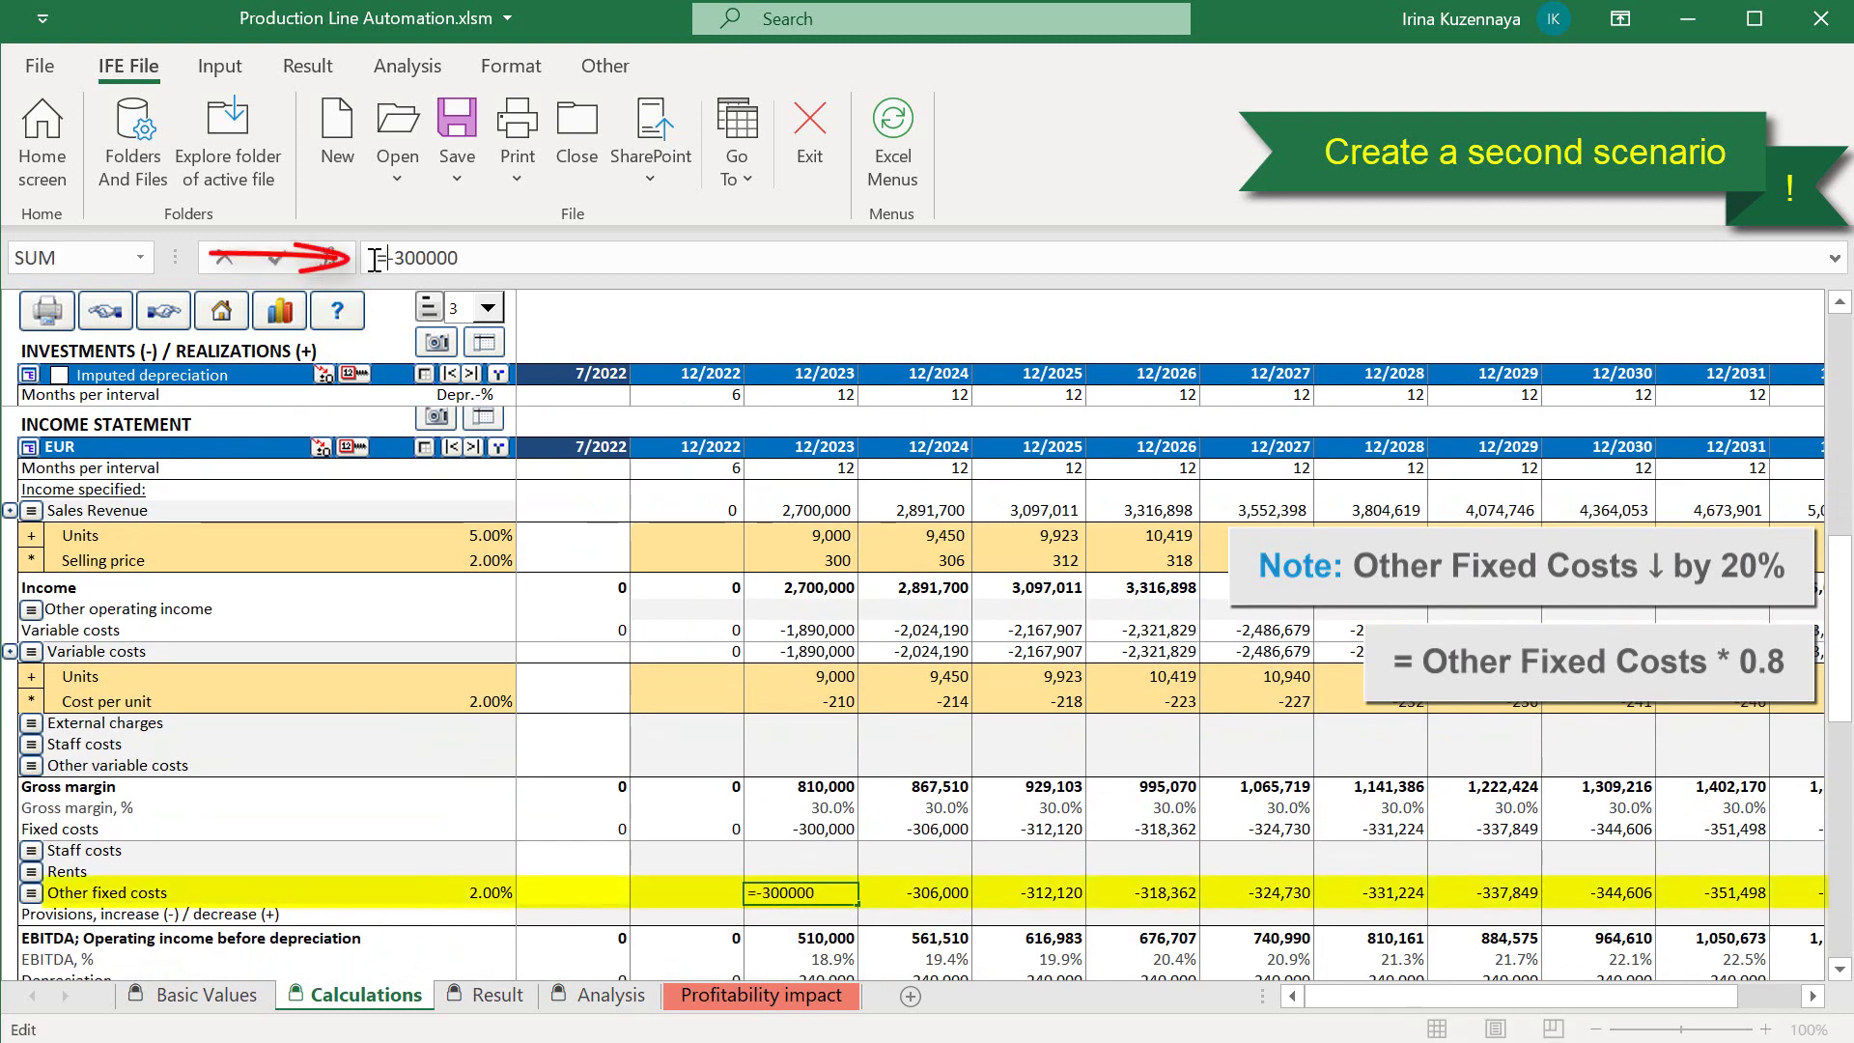
pyautogui.write('*0.8')
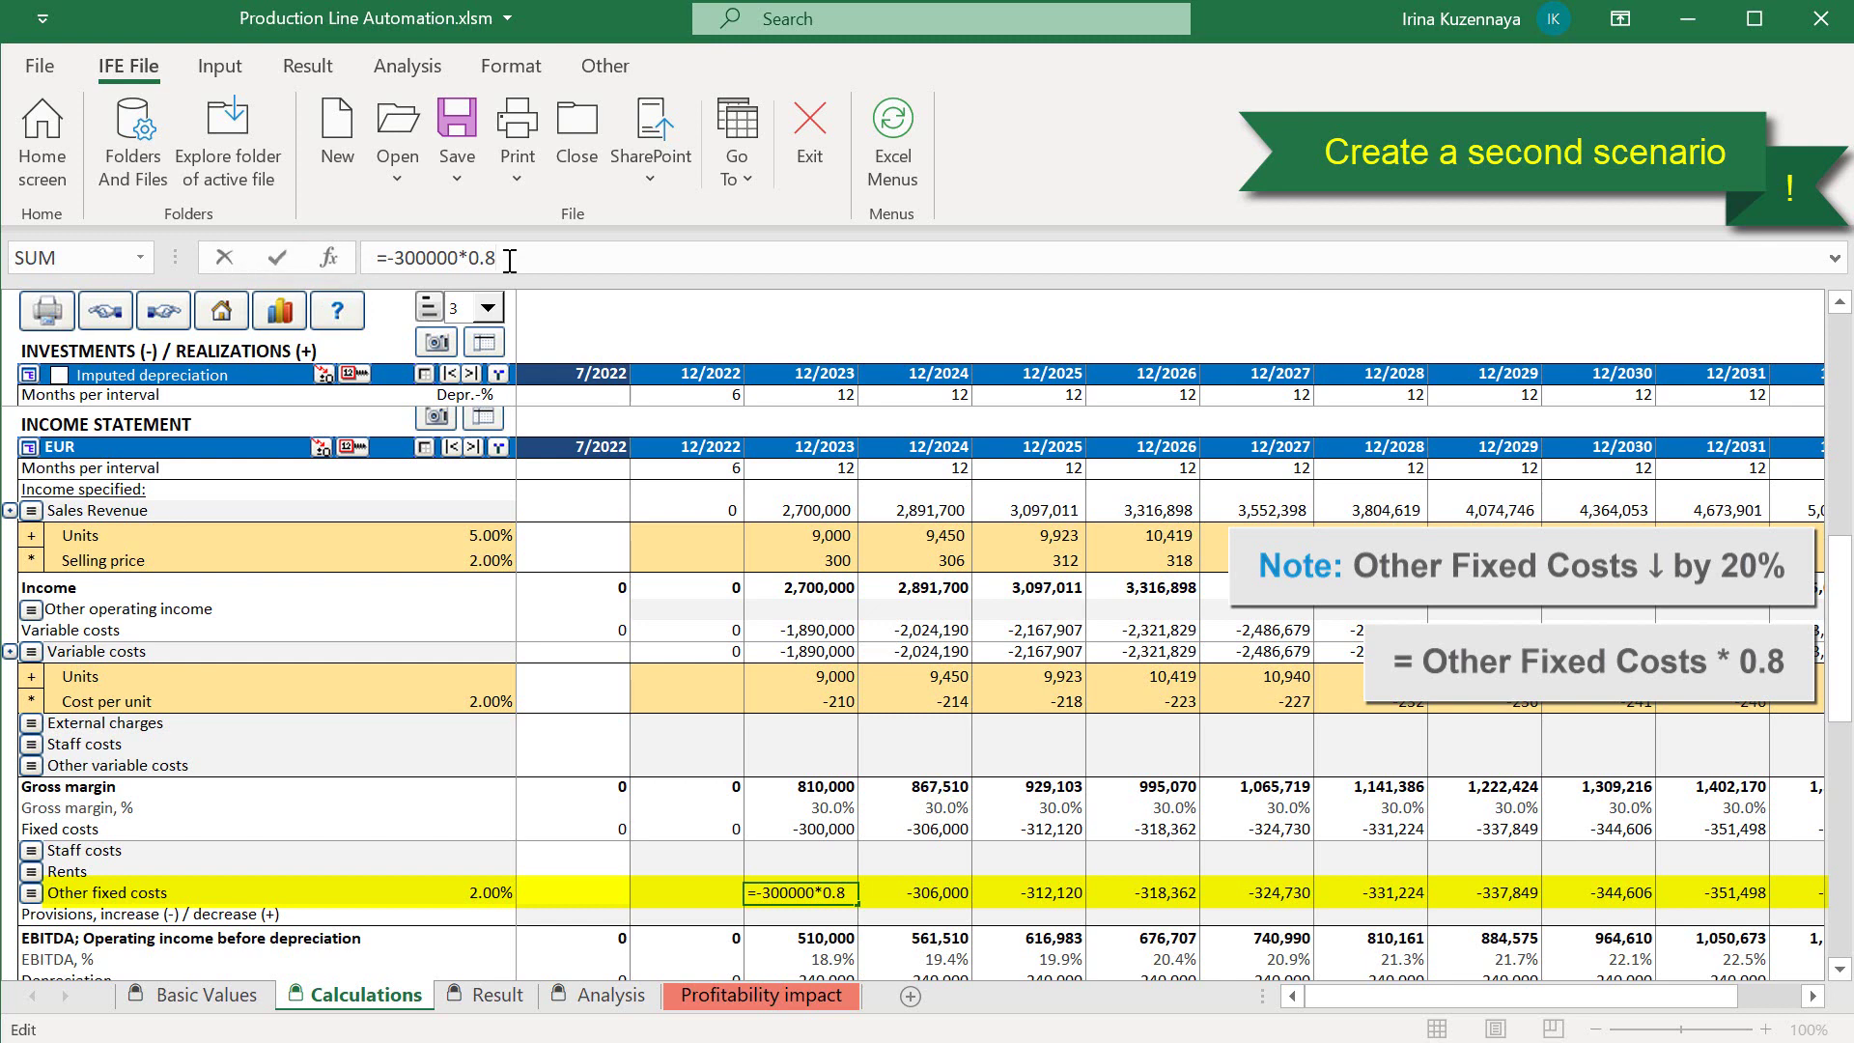
pyautogui.press('Return')
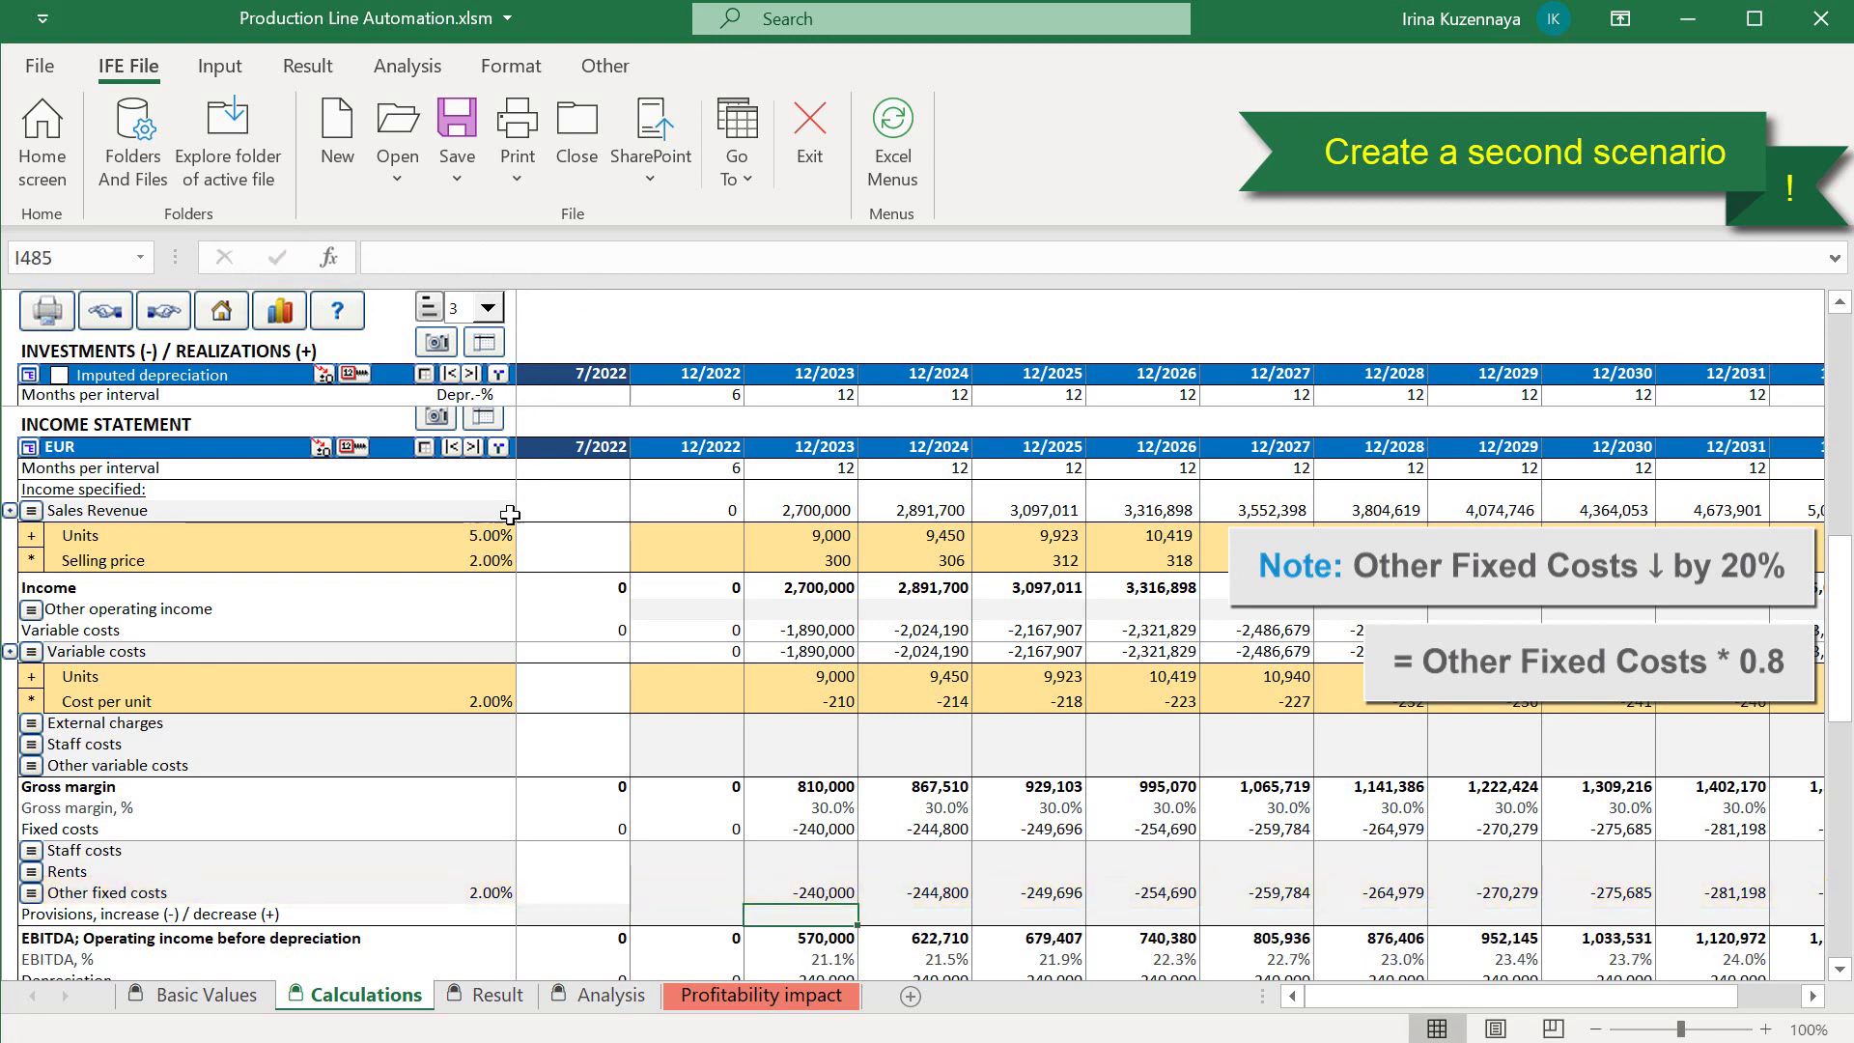
pyautogui.click(503, 996)
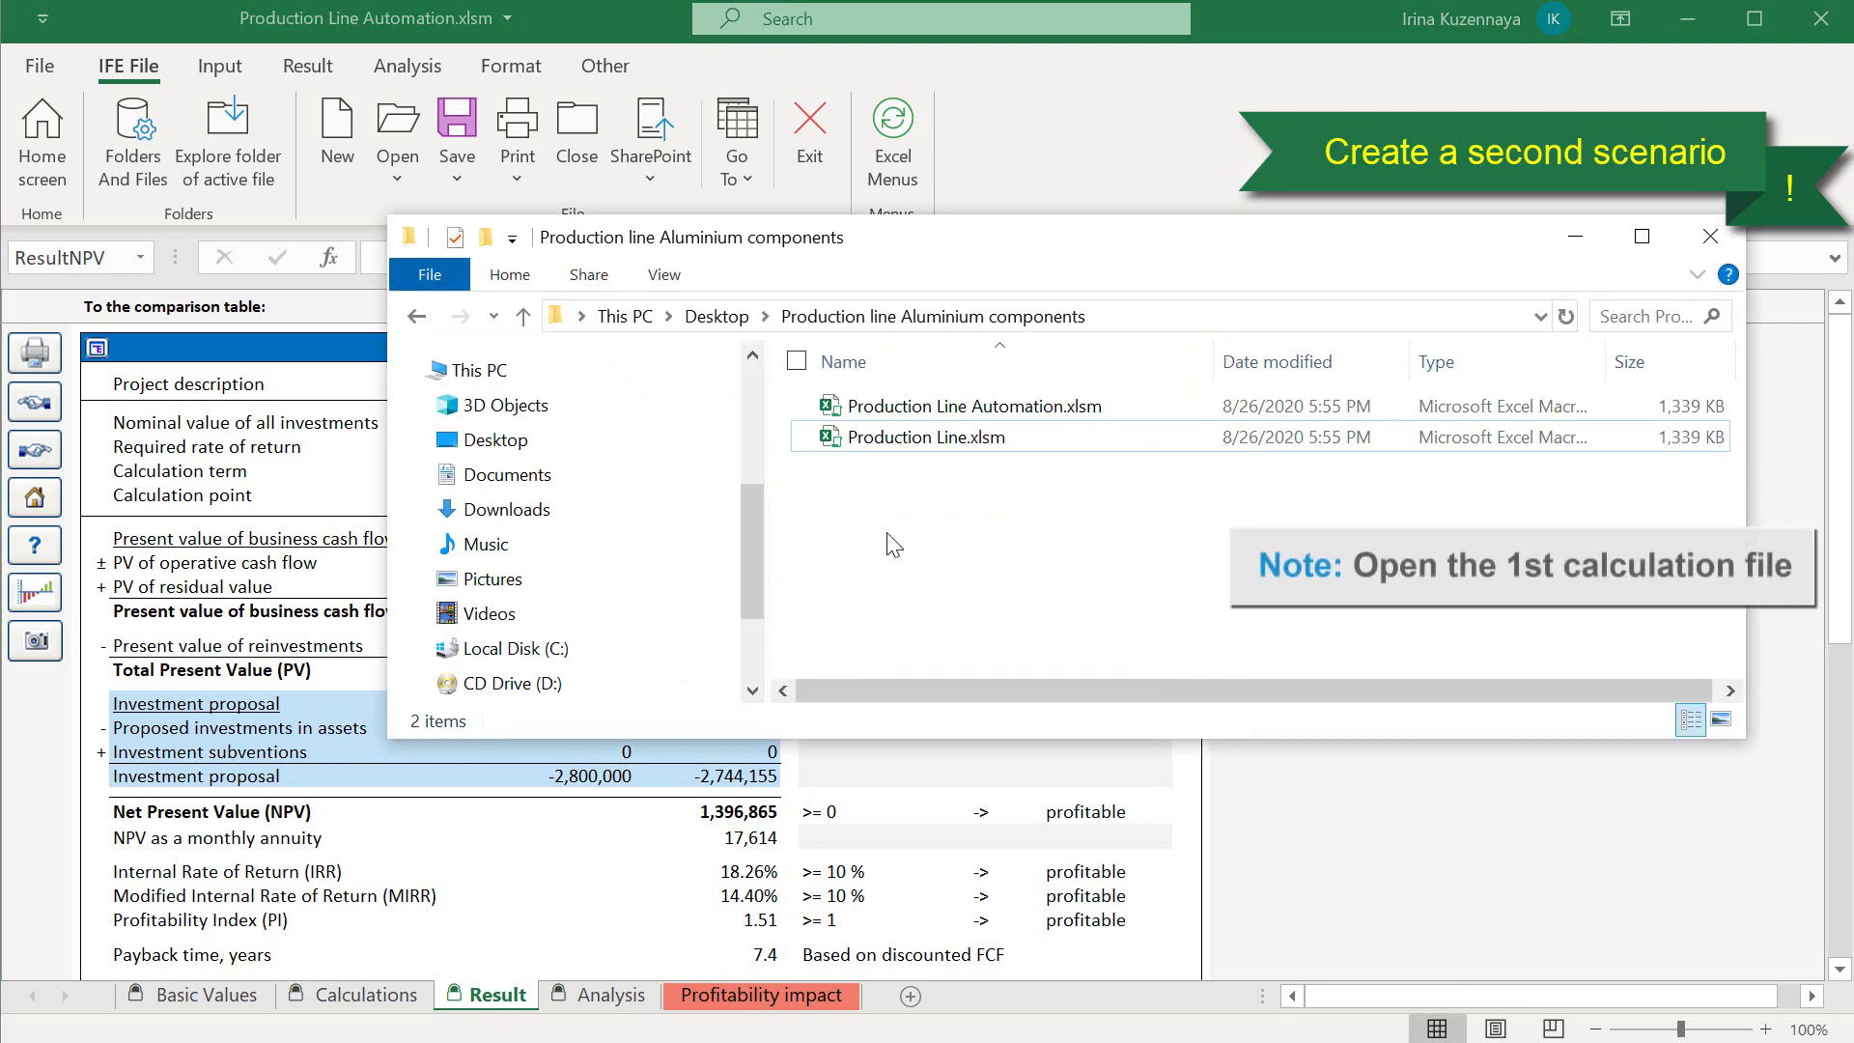
# - Open Production Line.xlsm with content enabled and create a new Comparison table.xlsm file
pyautogui.doubleClick(908, 437)
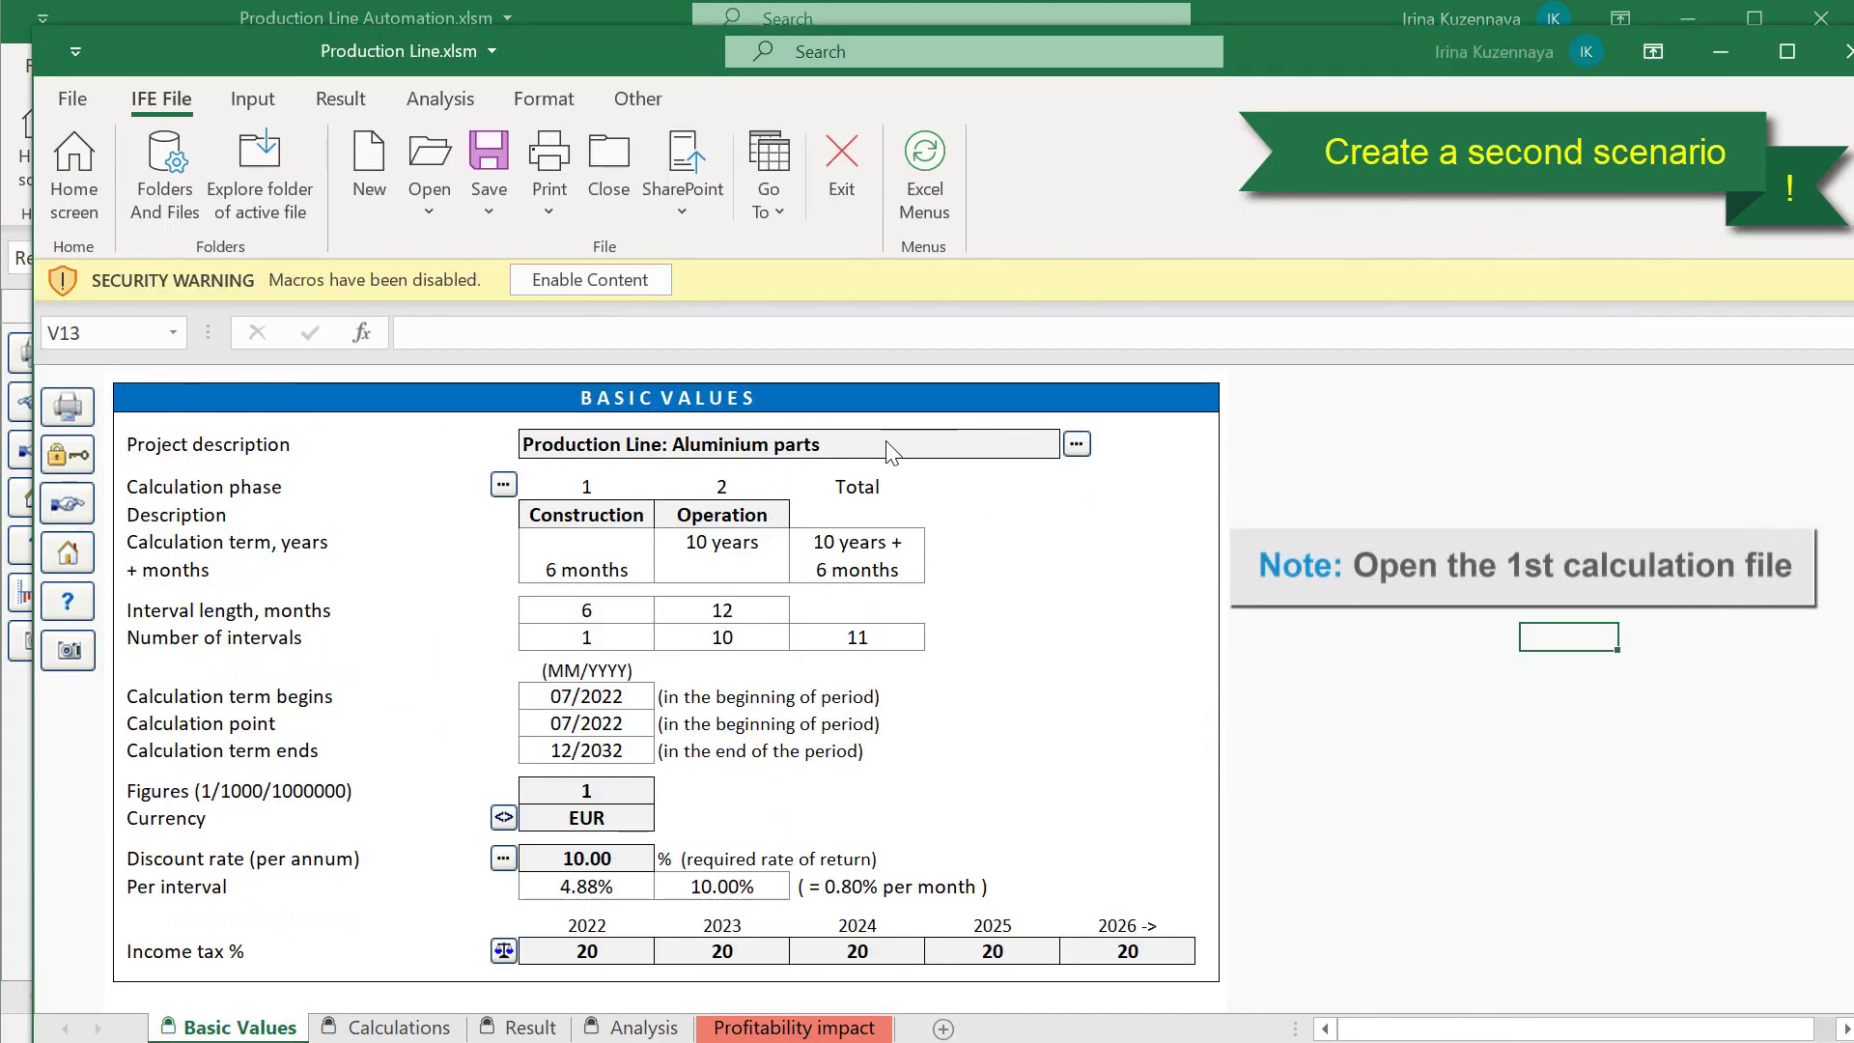
pyautogui.click(618, 282)
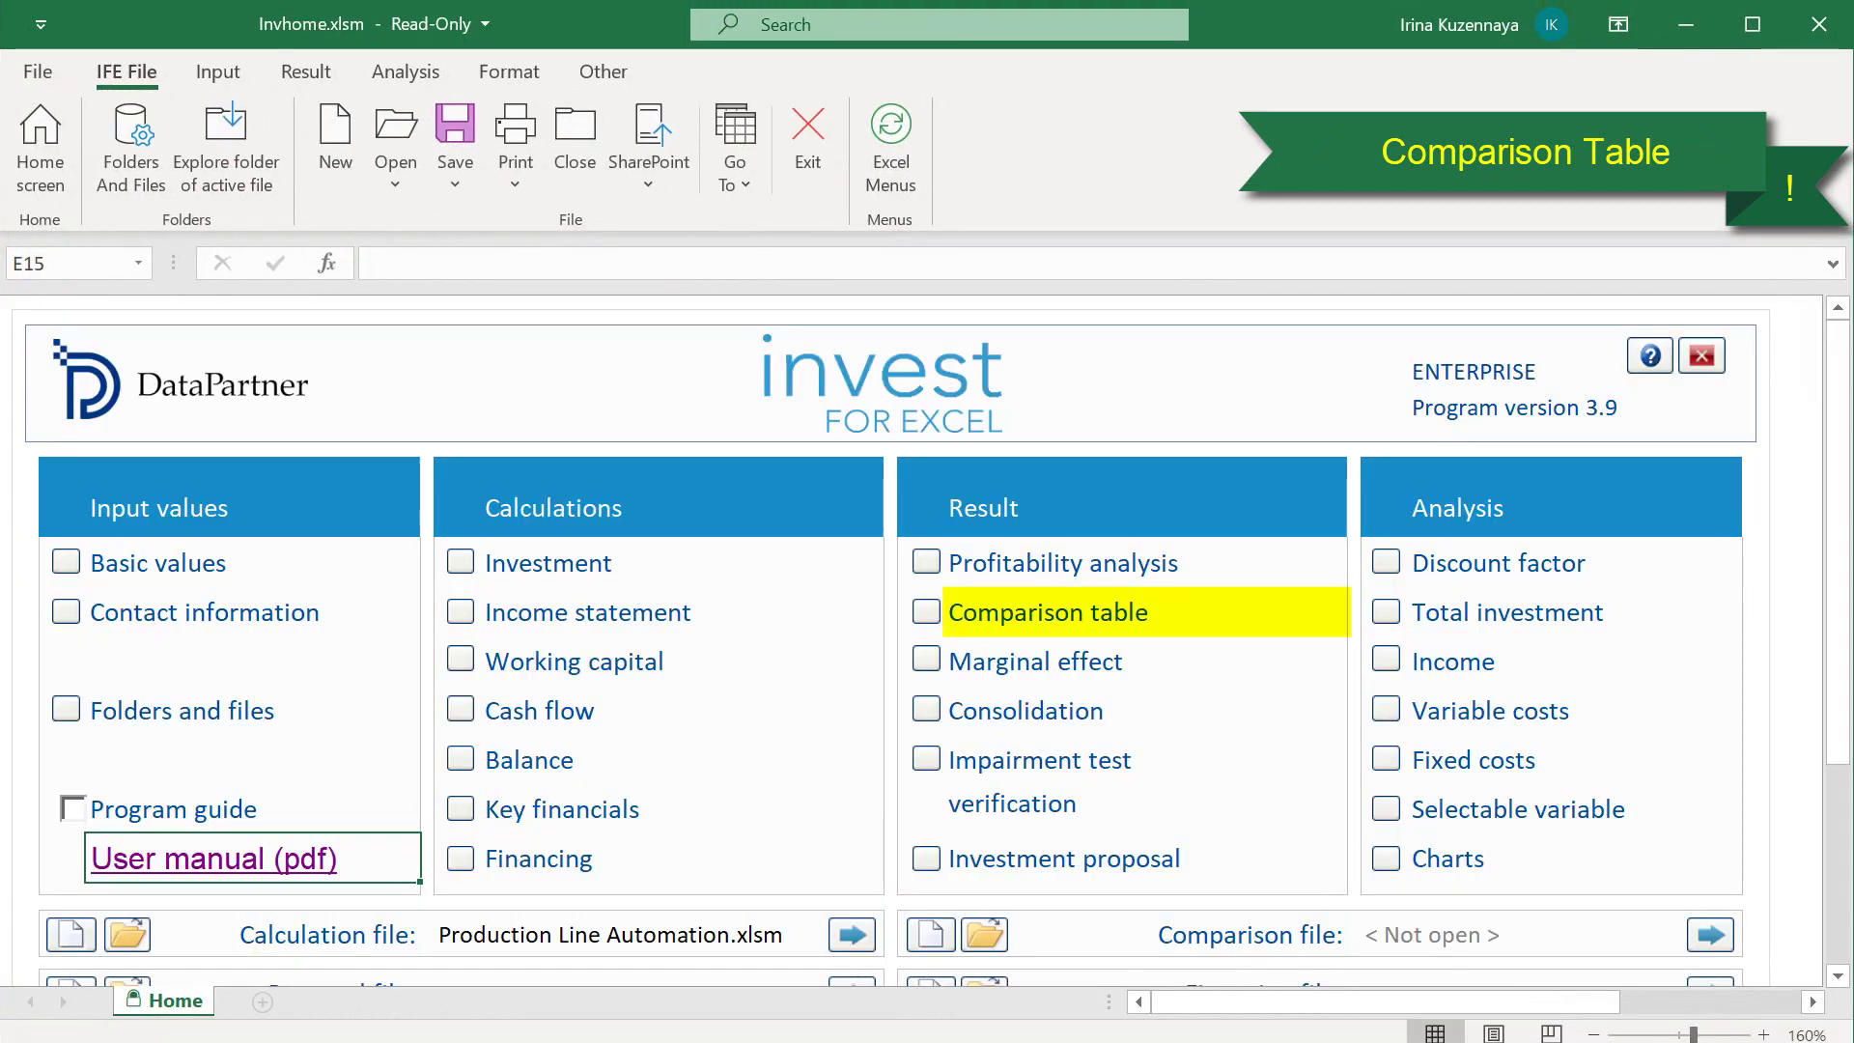
pyautogui.click(1031, 612)
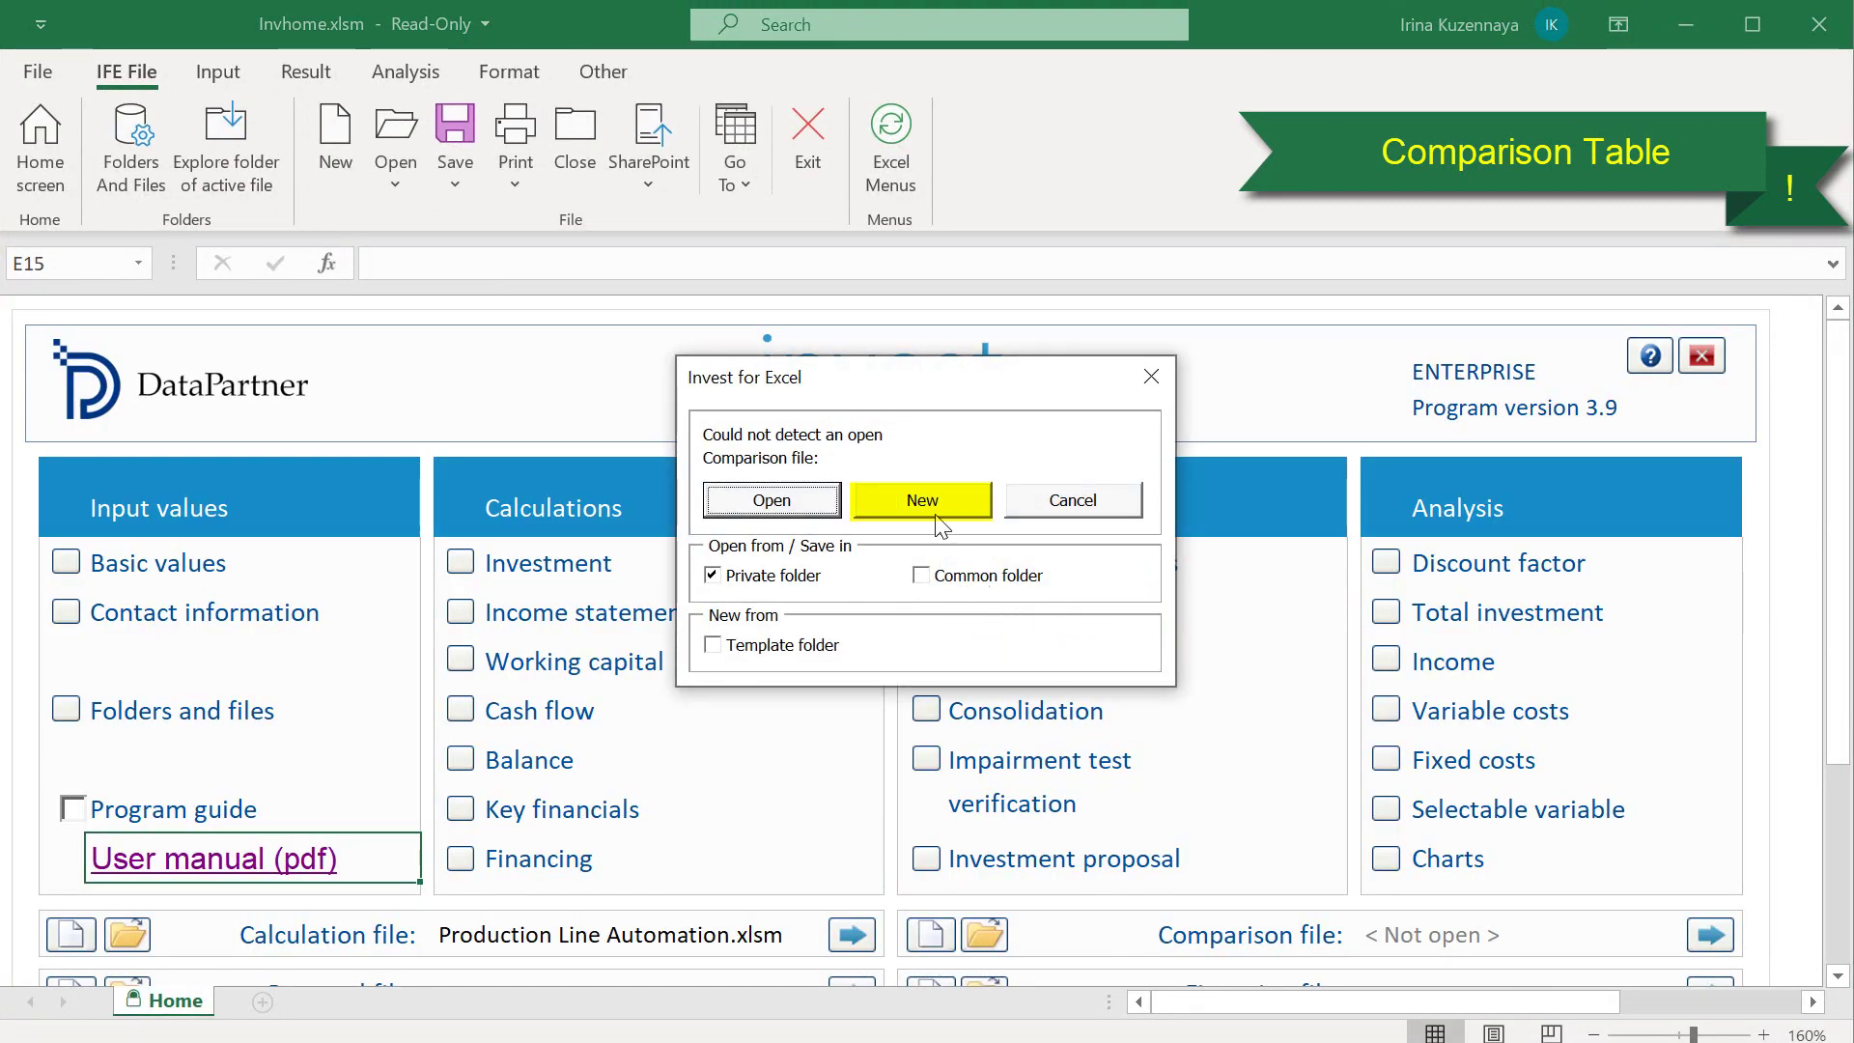
pyautogui.click(930, 506)
pyautogui.write('Comparison table')
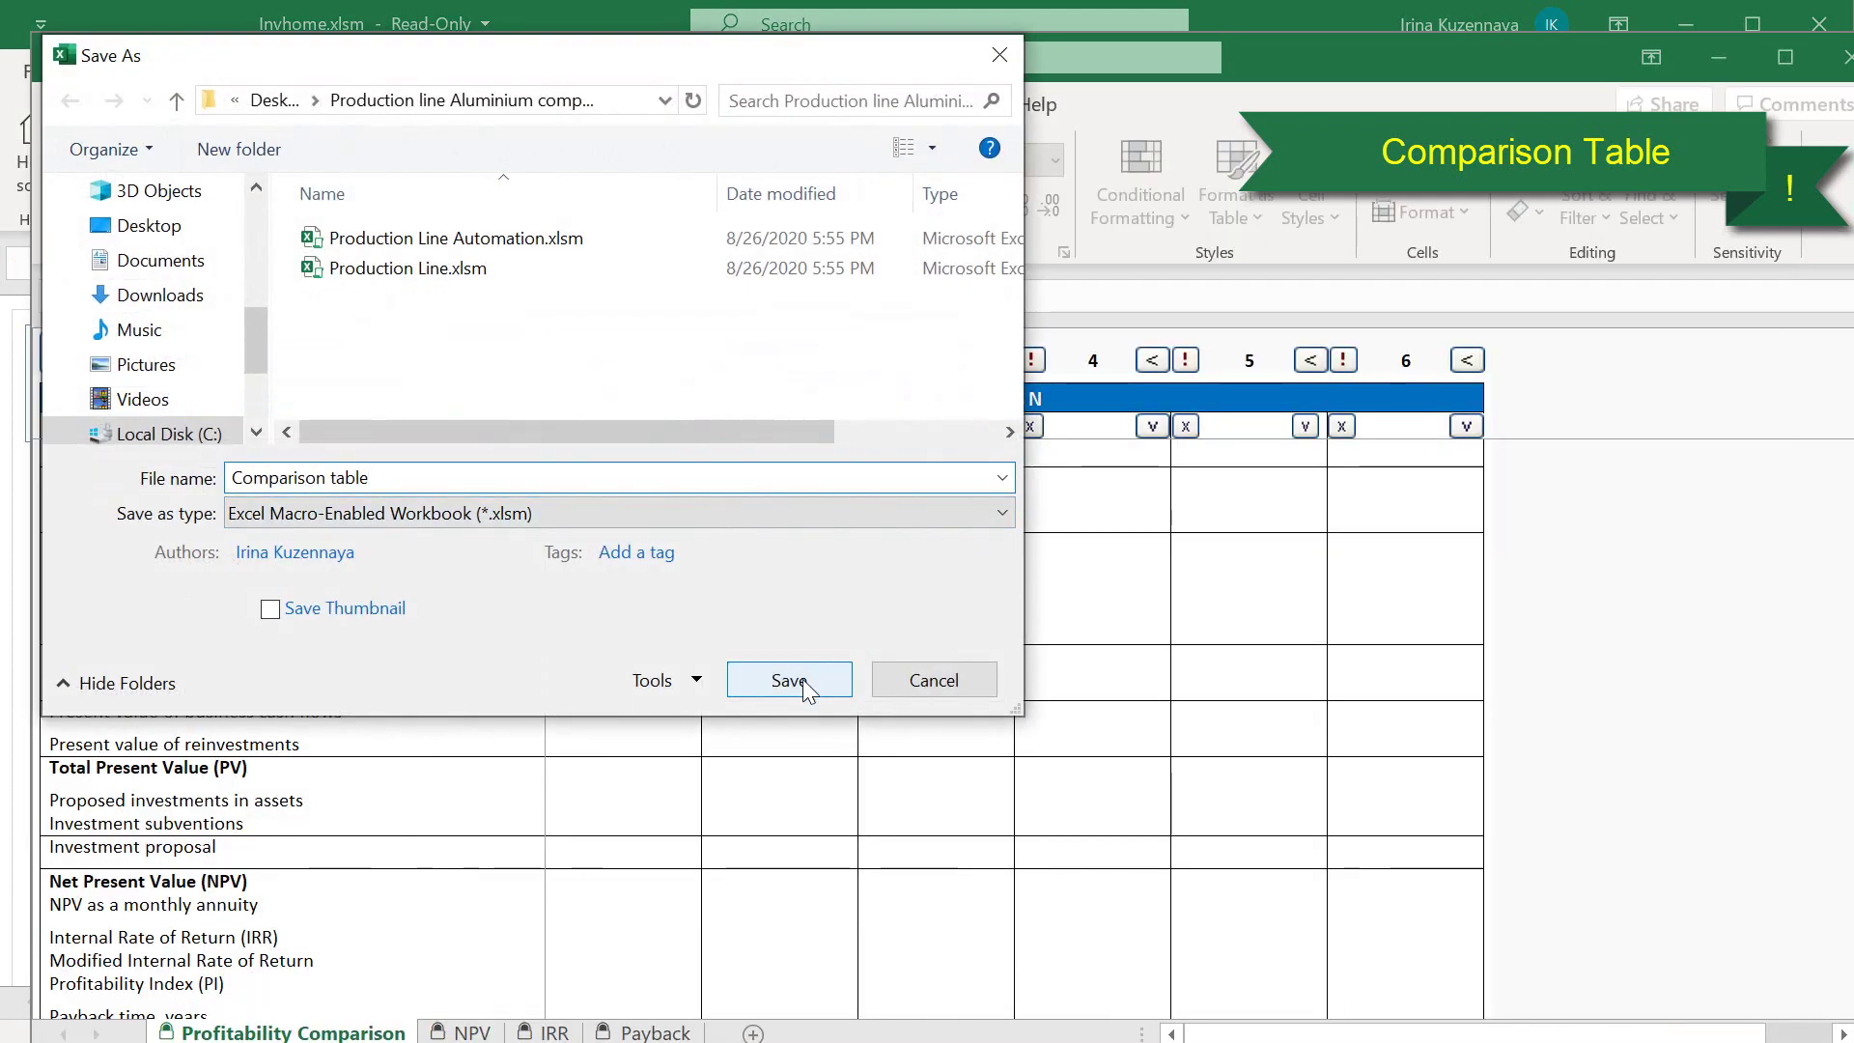
pyautogui.click(788, 680)
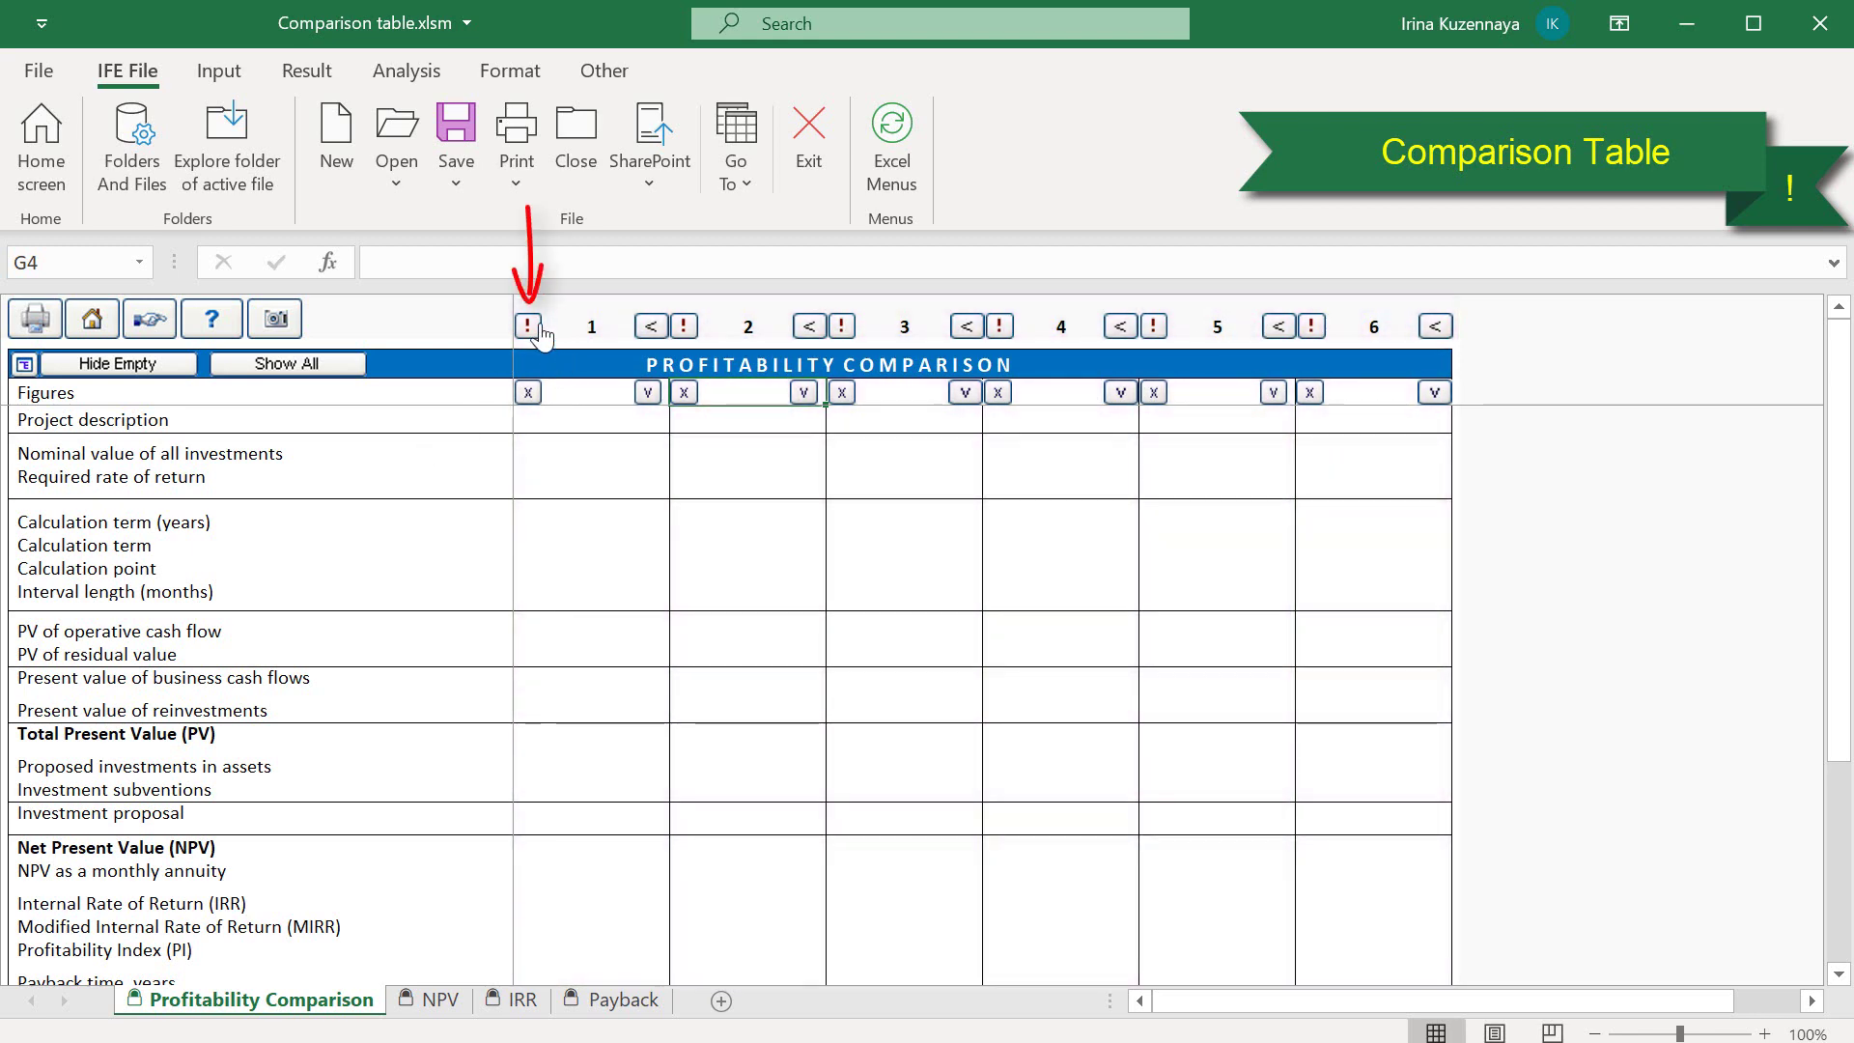
# - Load Production Line.xlsm into comparison column 1 and Production Line Automation.xlsm into column 2
pyautogui.click(528, 327)
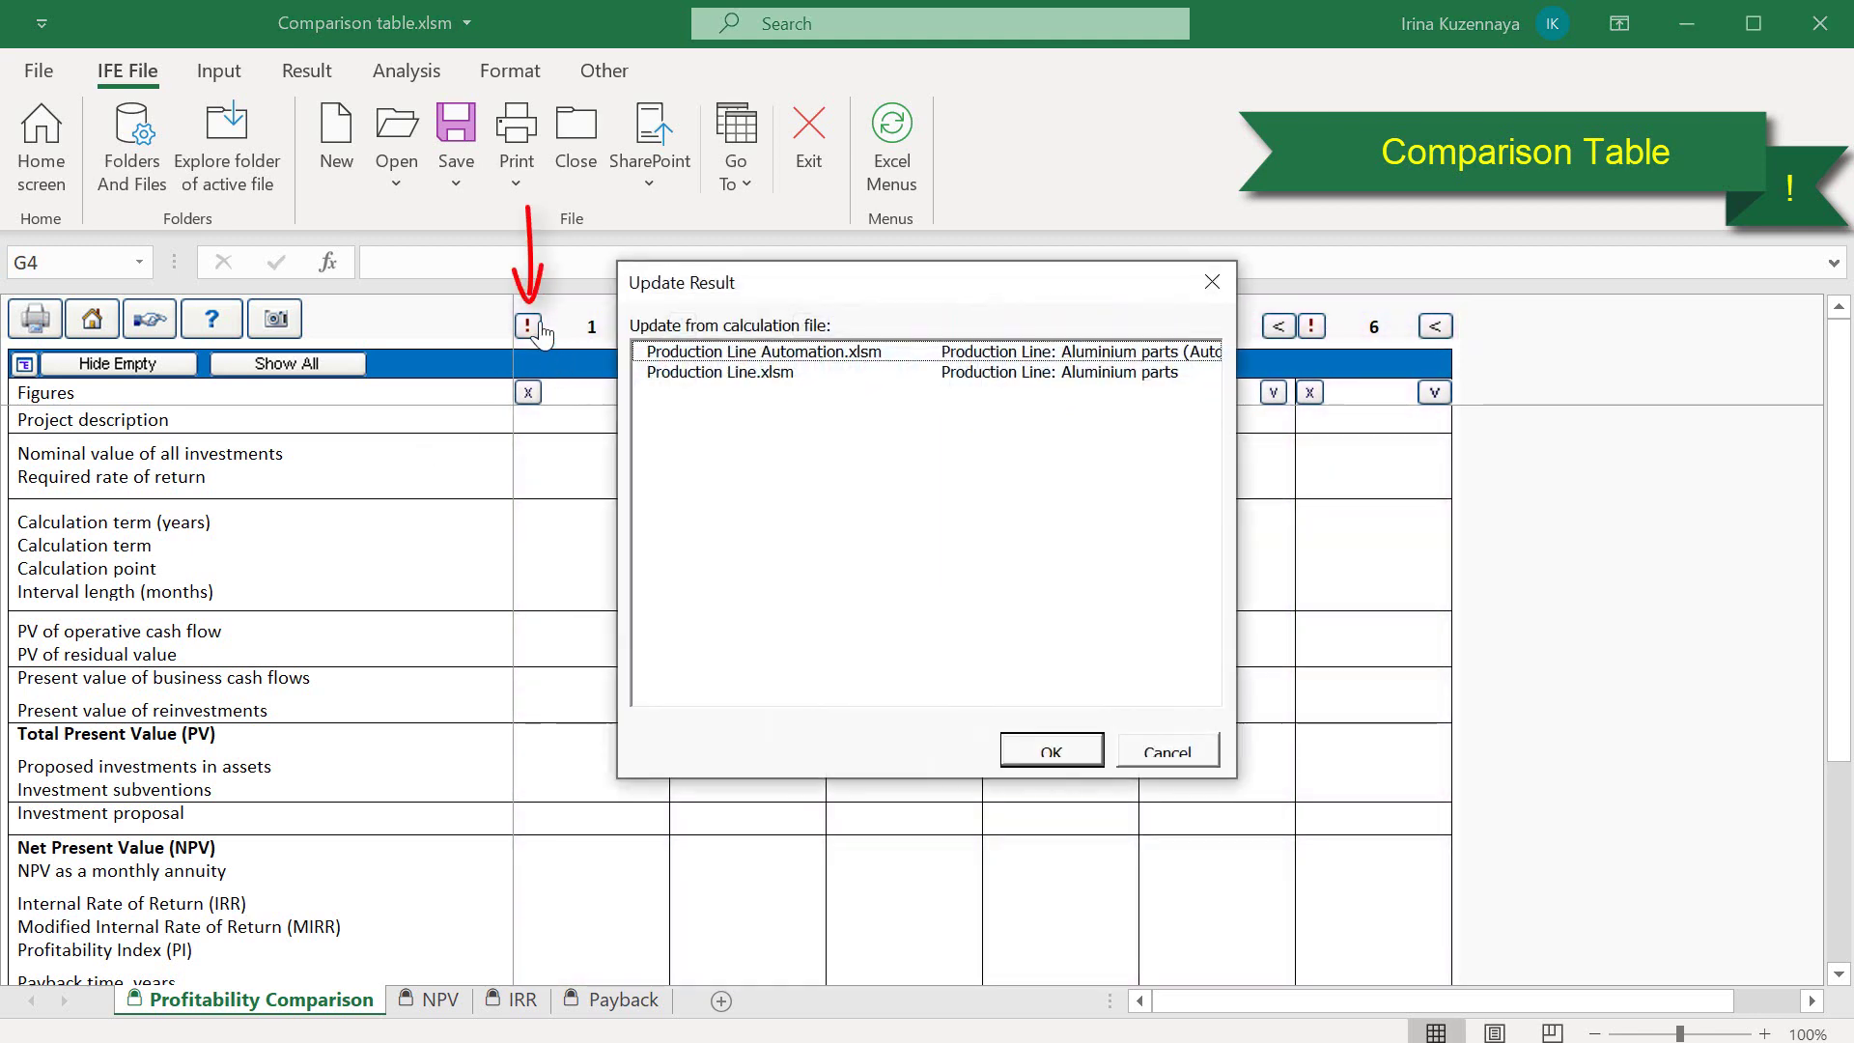
pyautogui.click(682, 375)
pyautogui.doubleClick(680, 375)
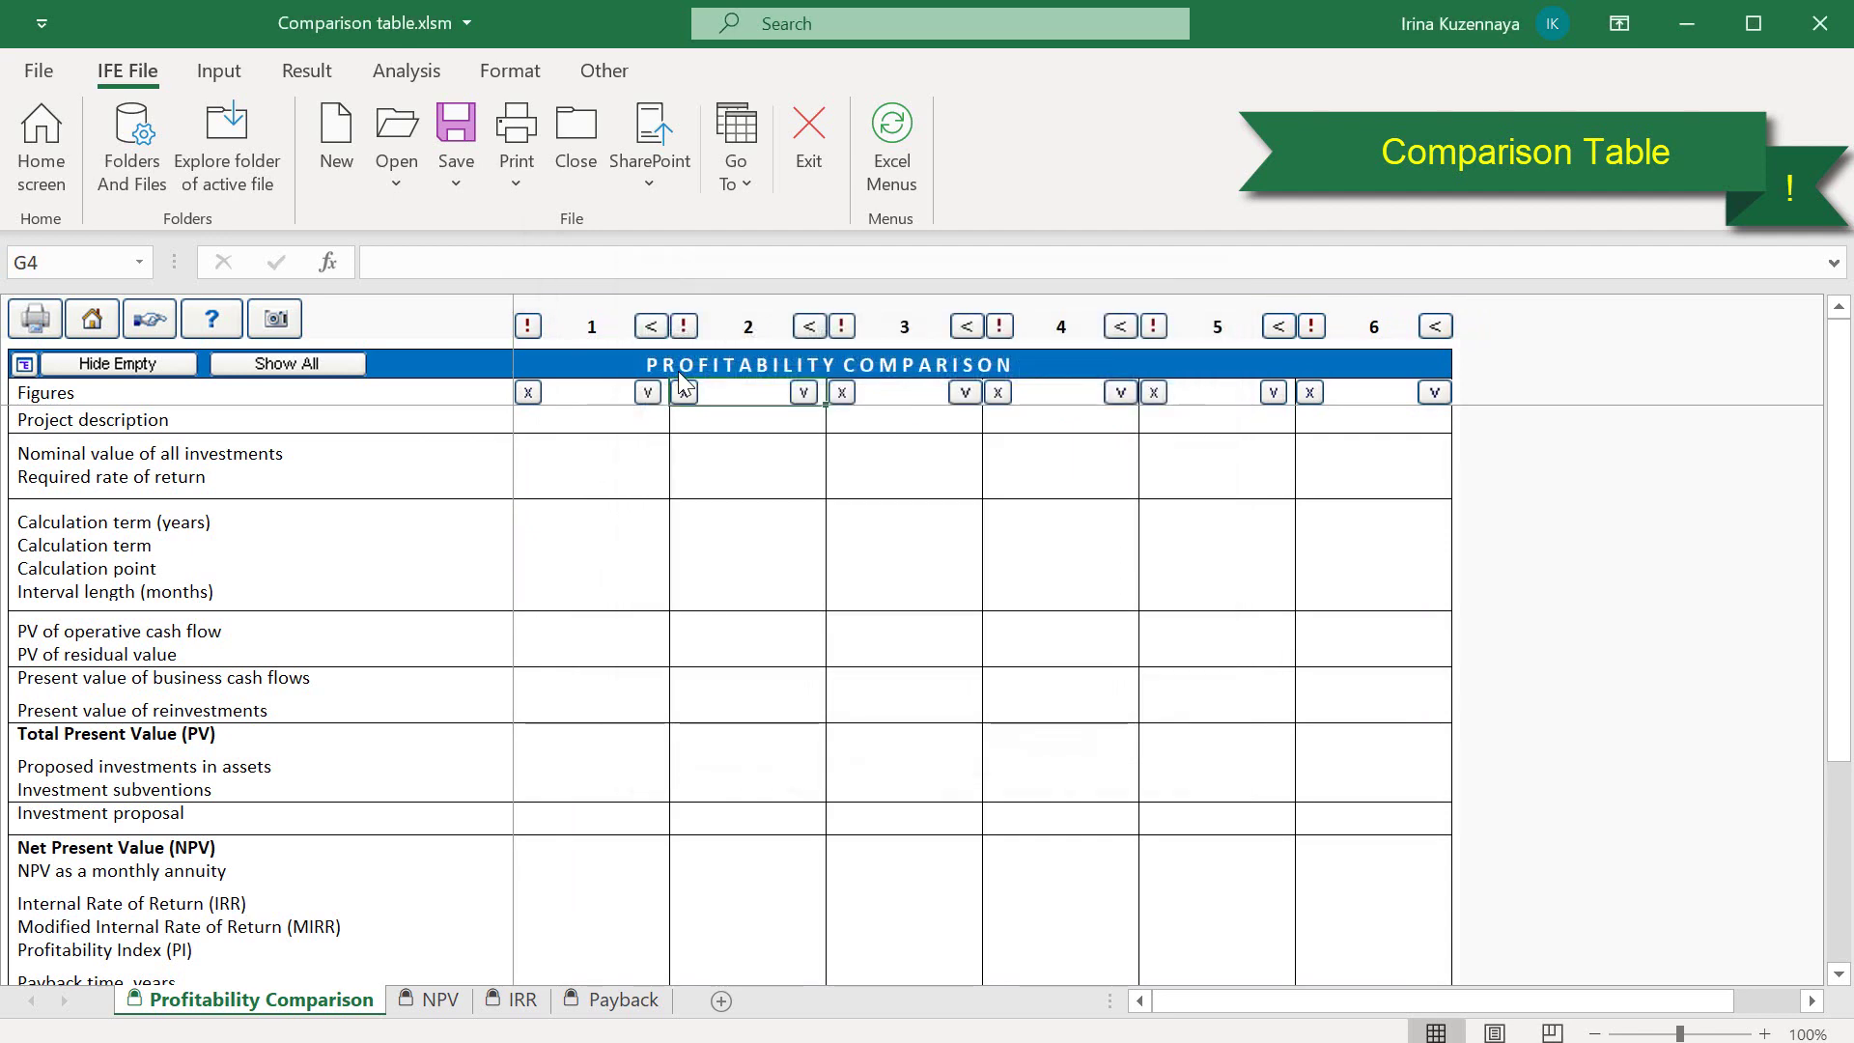
pyautogui.click(686, 332)
pyautogui.doubleClick(719, 353)
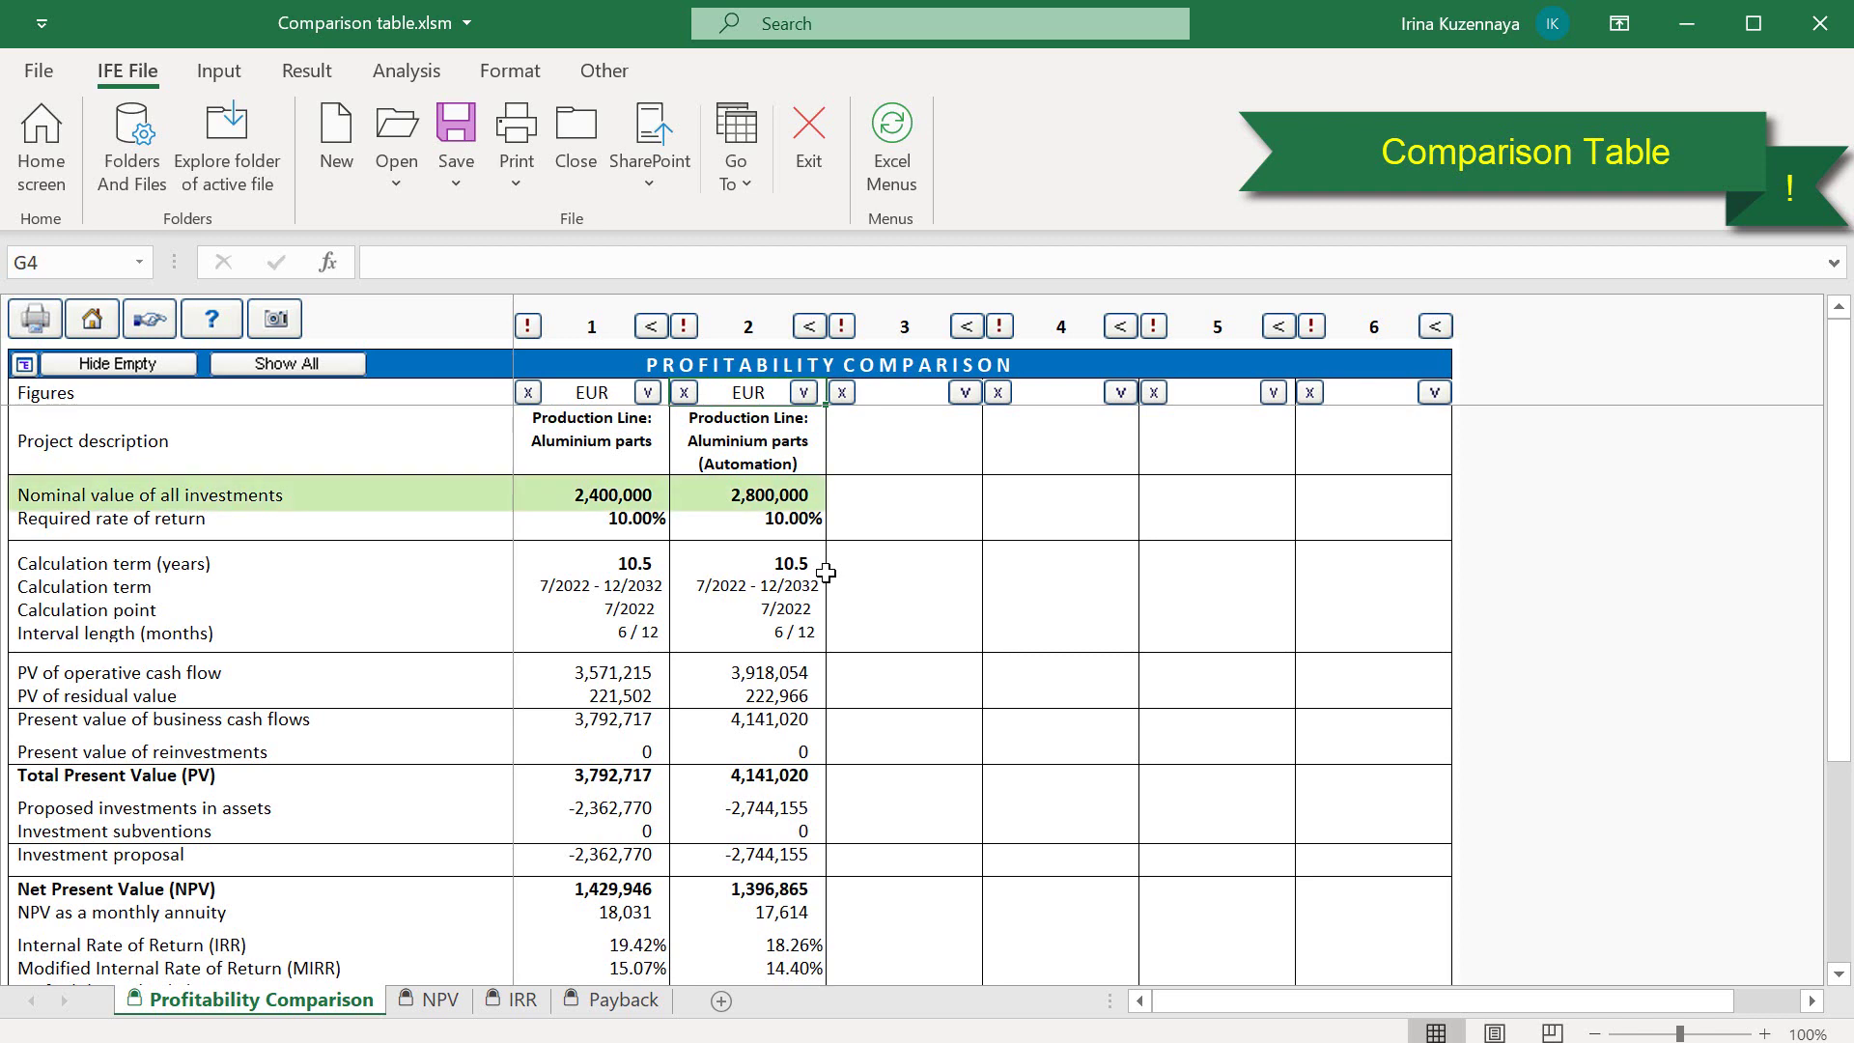
pyautogui.scroll(-4, 836, 583)
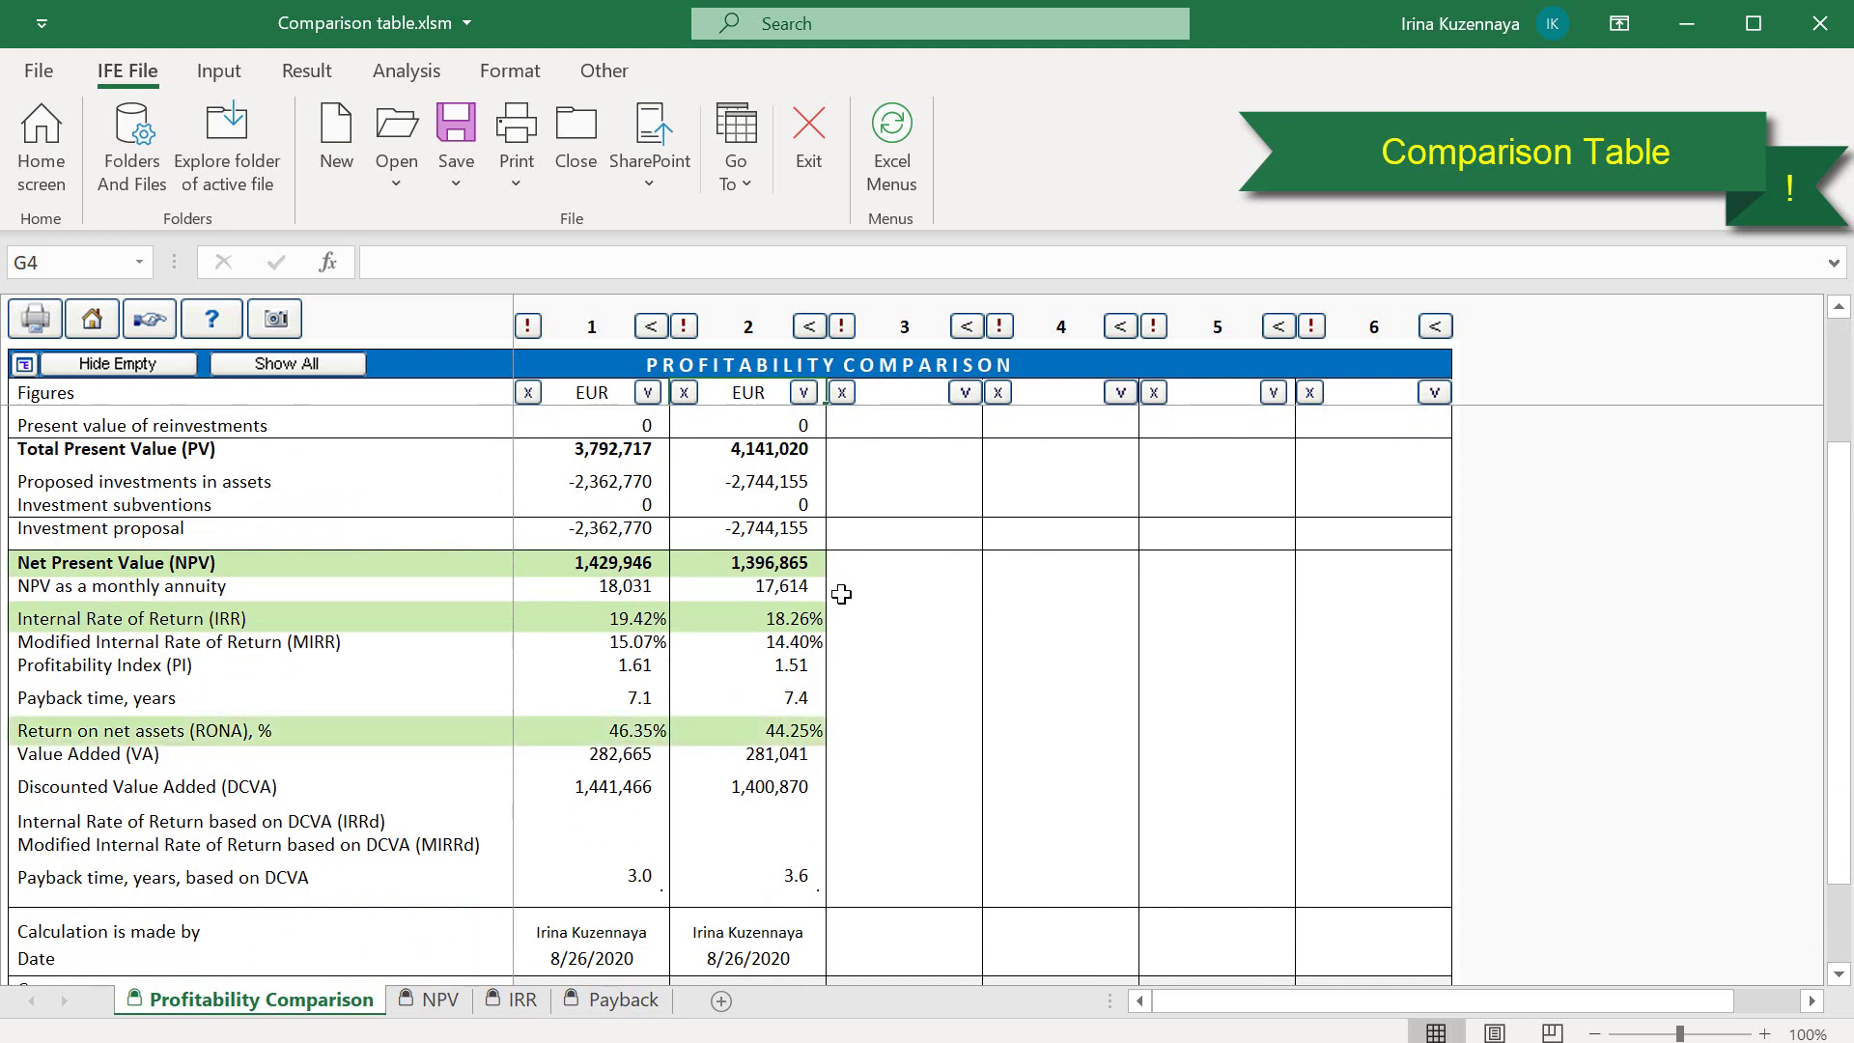
# - Hide empty columns 3–6, then review the NPV, IRR and Payback charts (payback about 7.1 vs 7.4 years)
pyautogui.scroll(4, 841, 592)
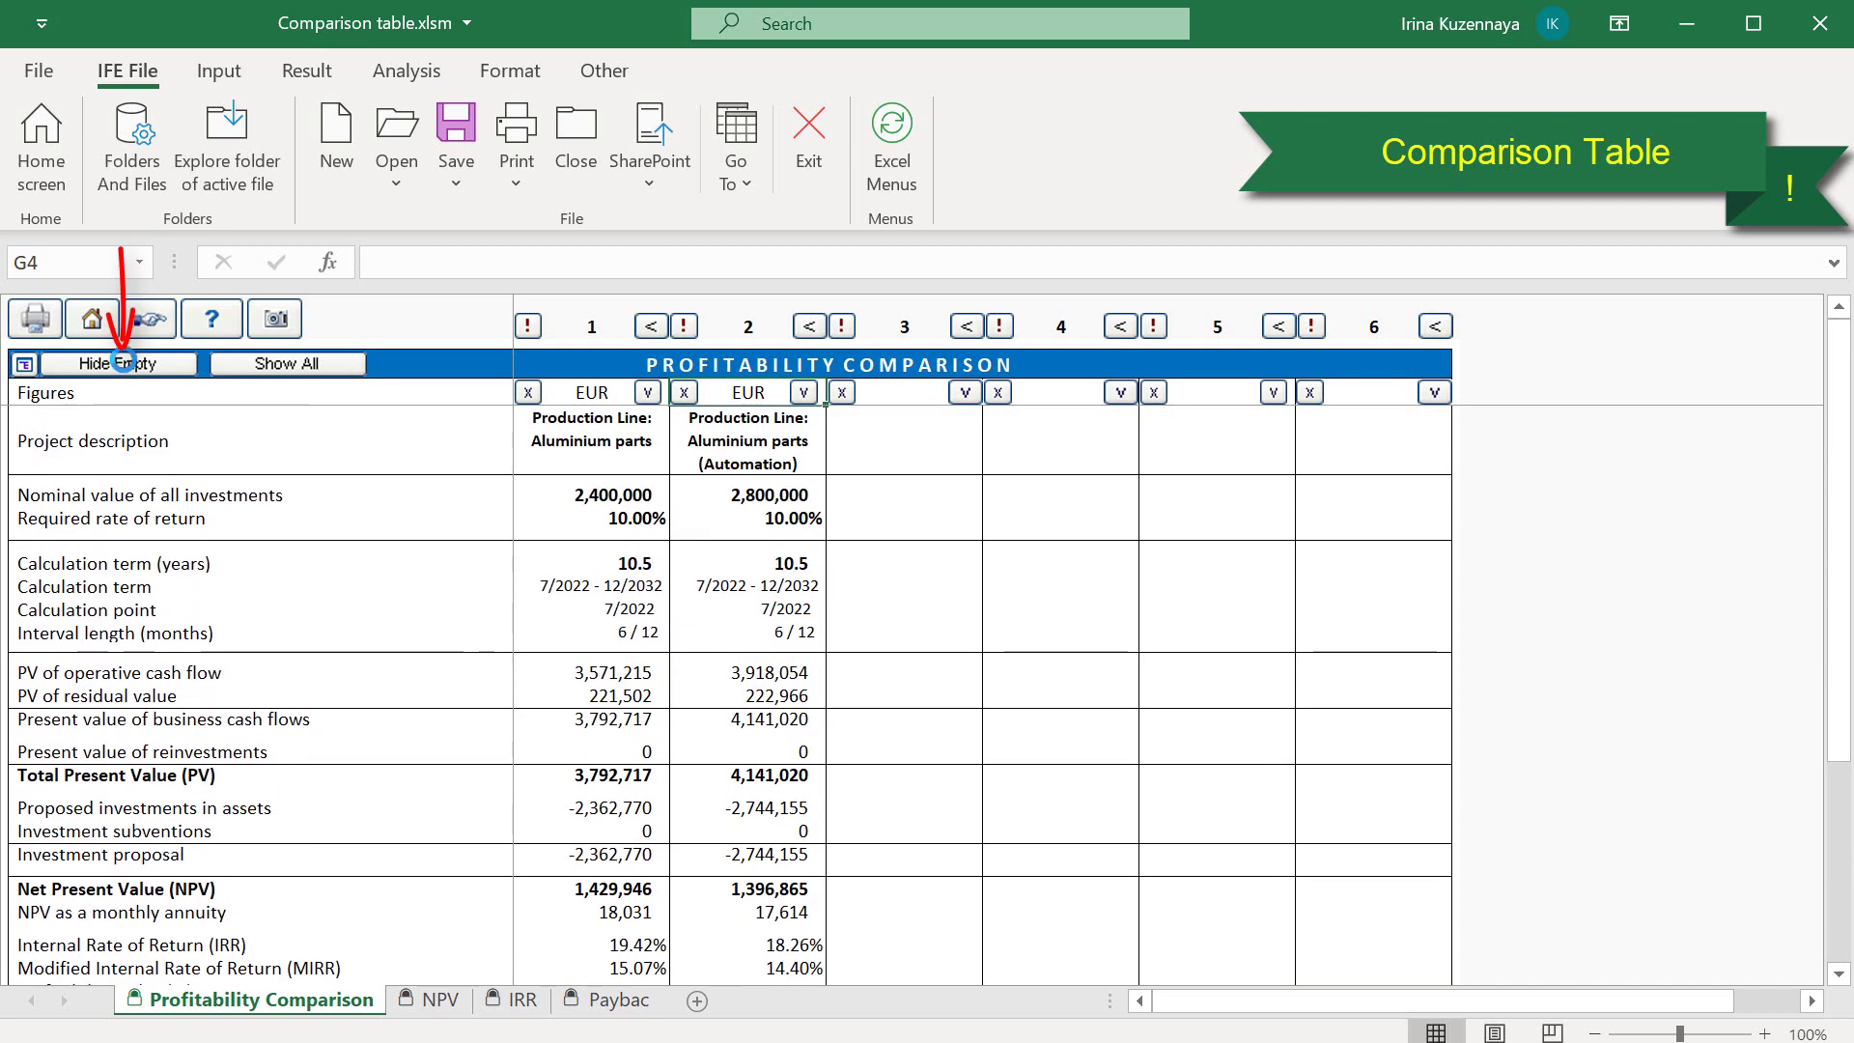
pyautogui.click(123, 362)
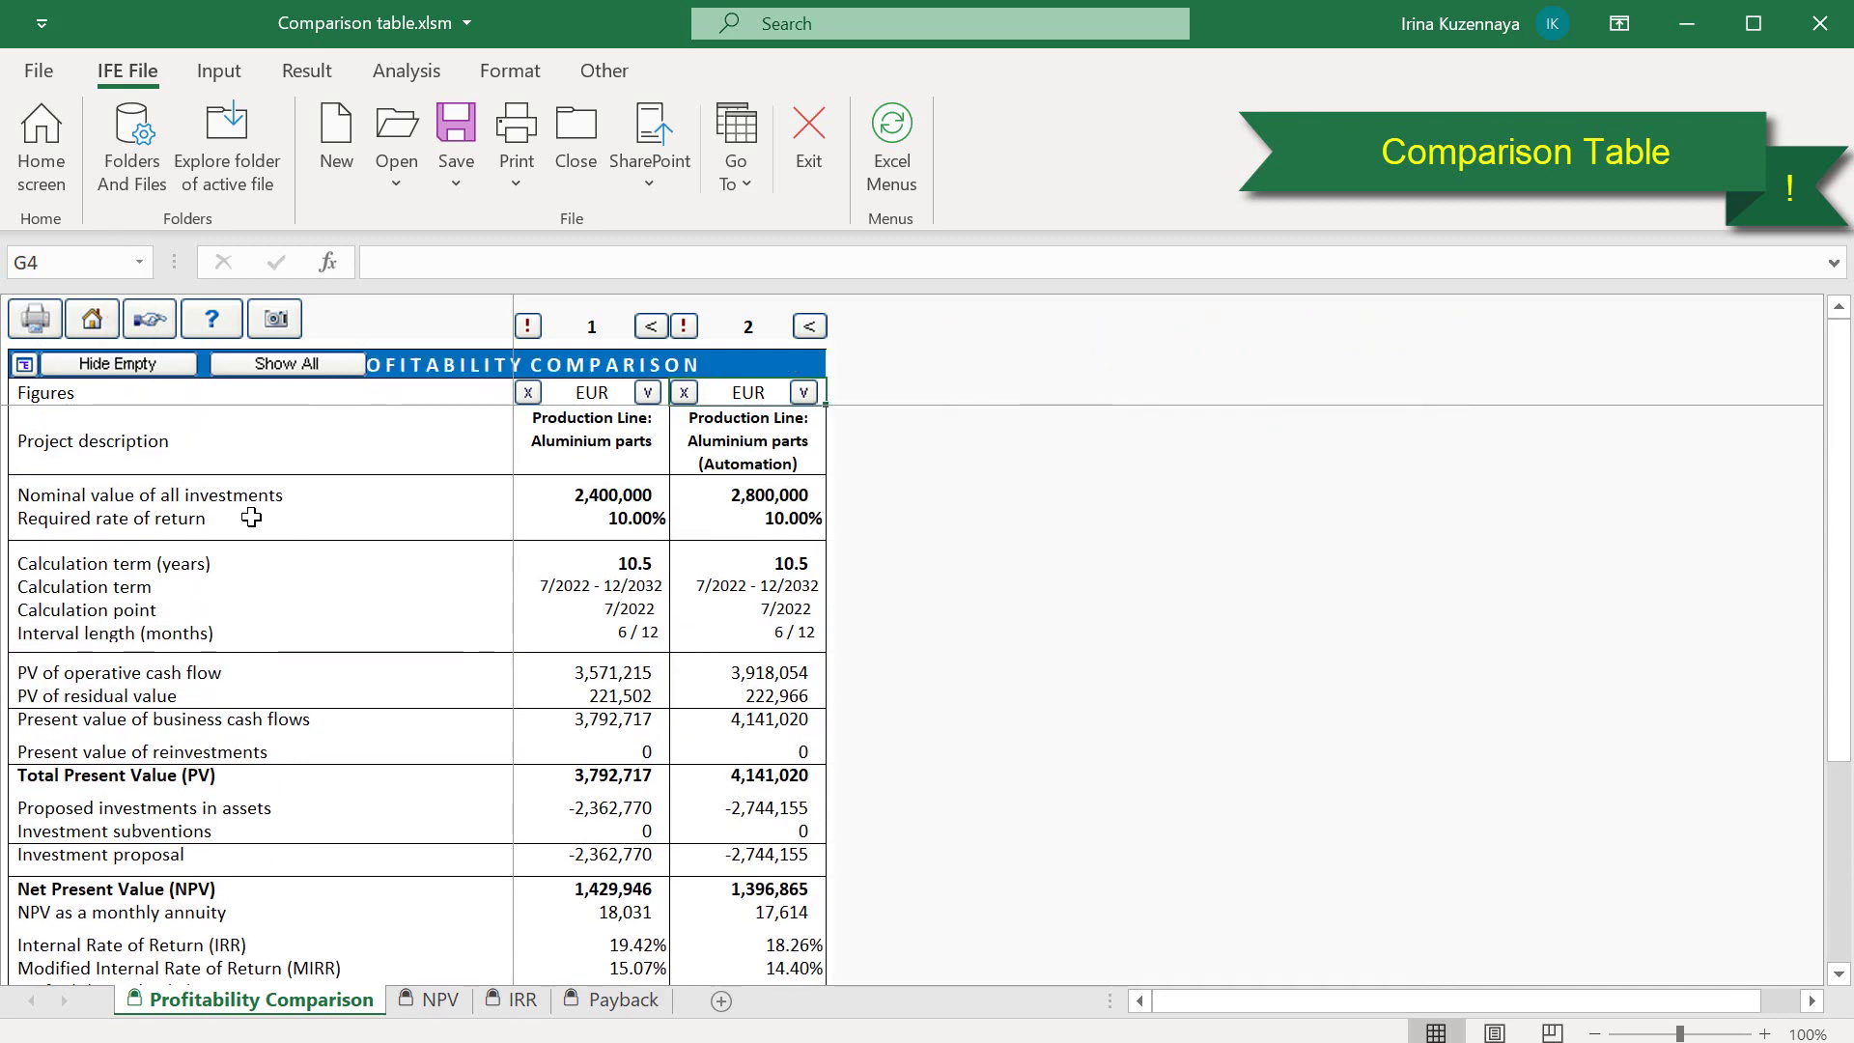
pyautogui.click(441, 1002)
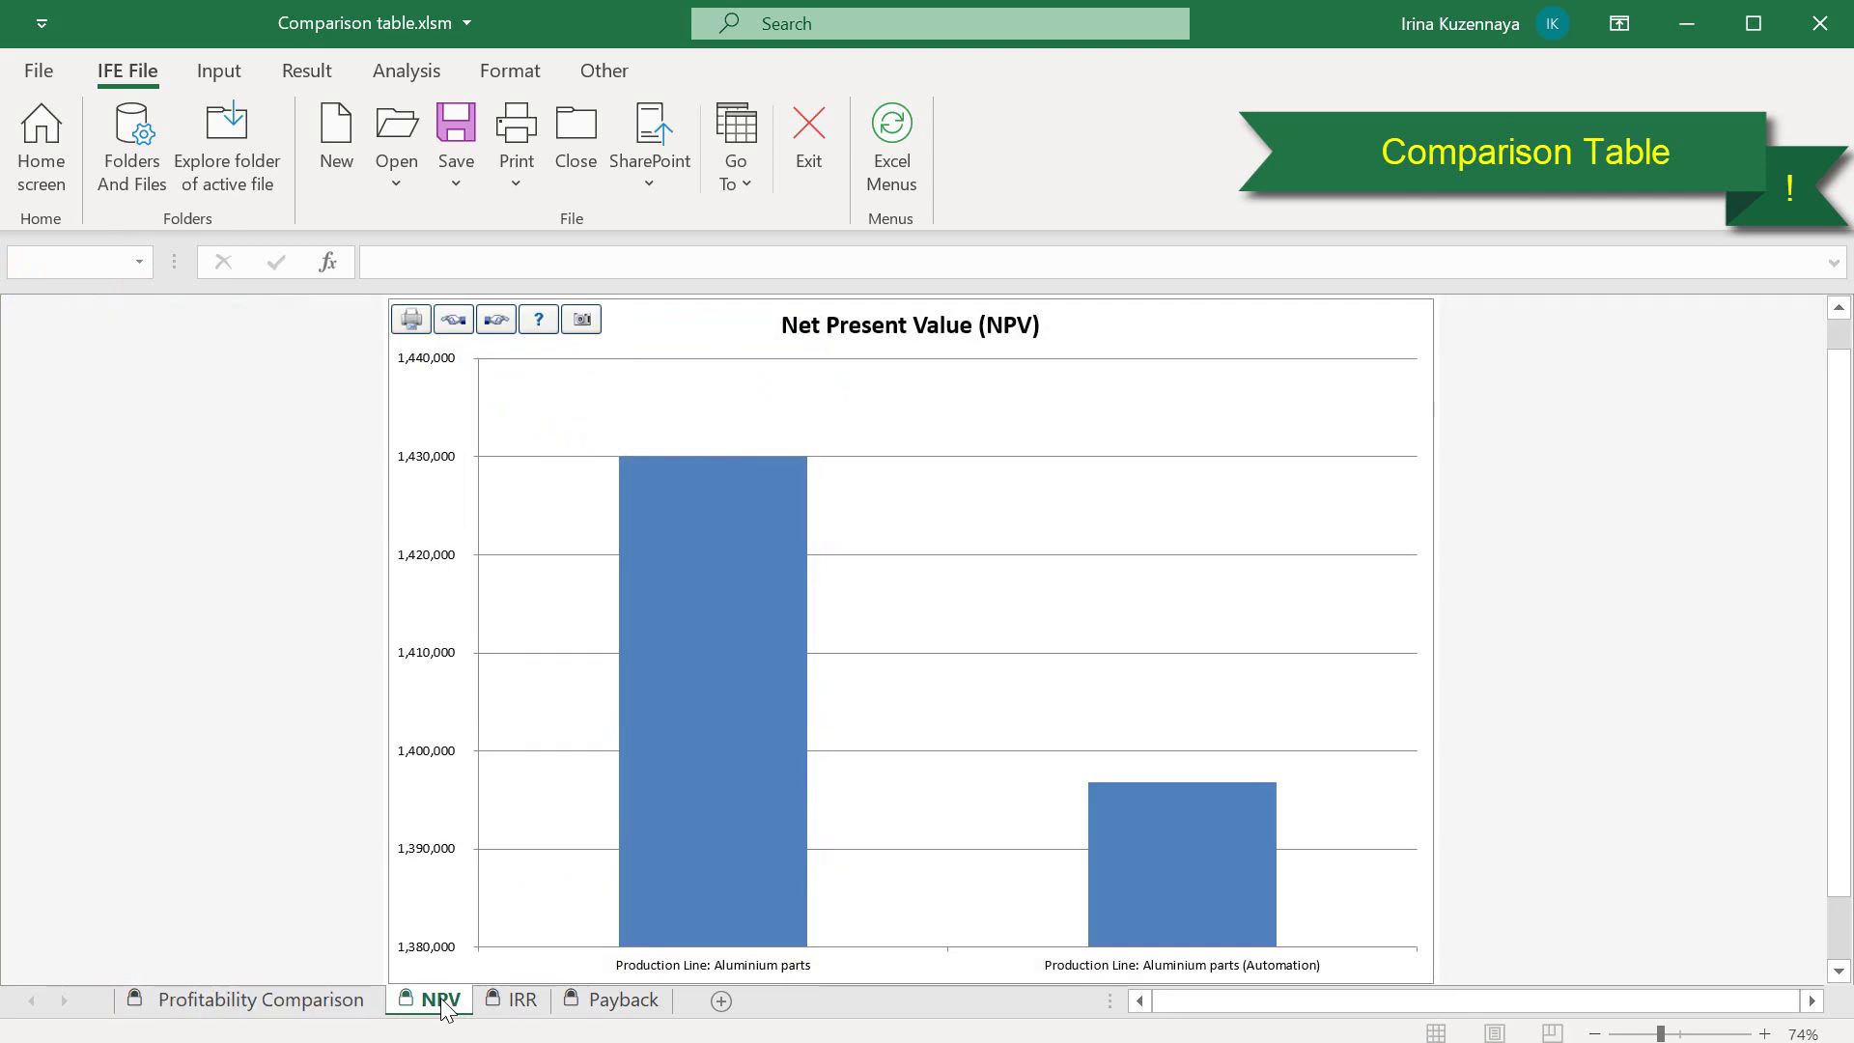
pyautogui.click(522, 1004)
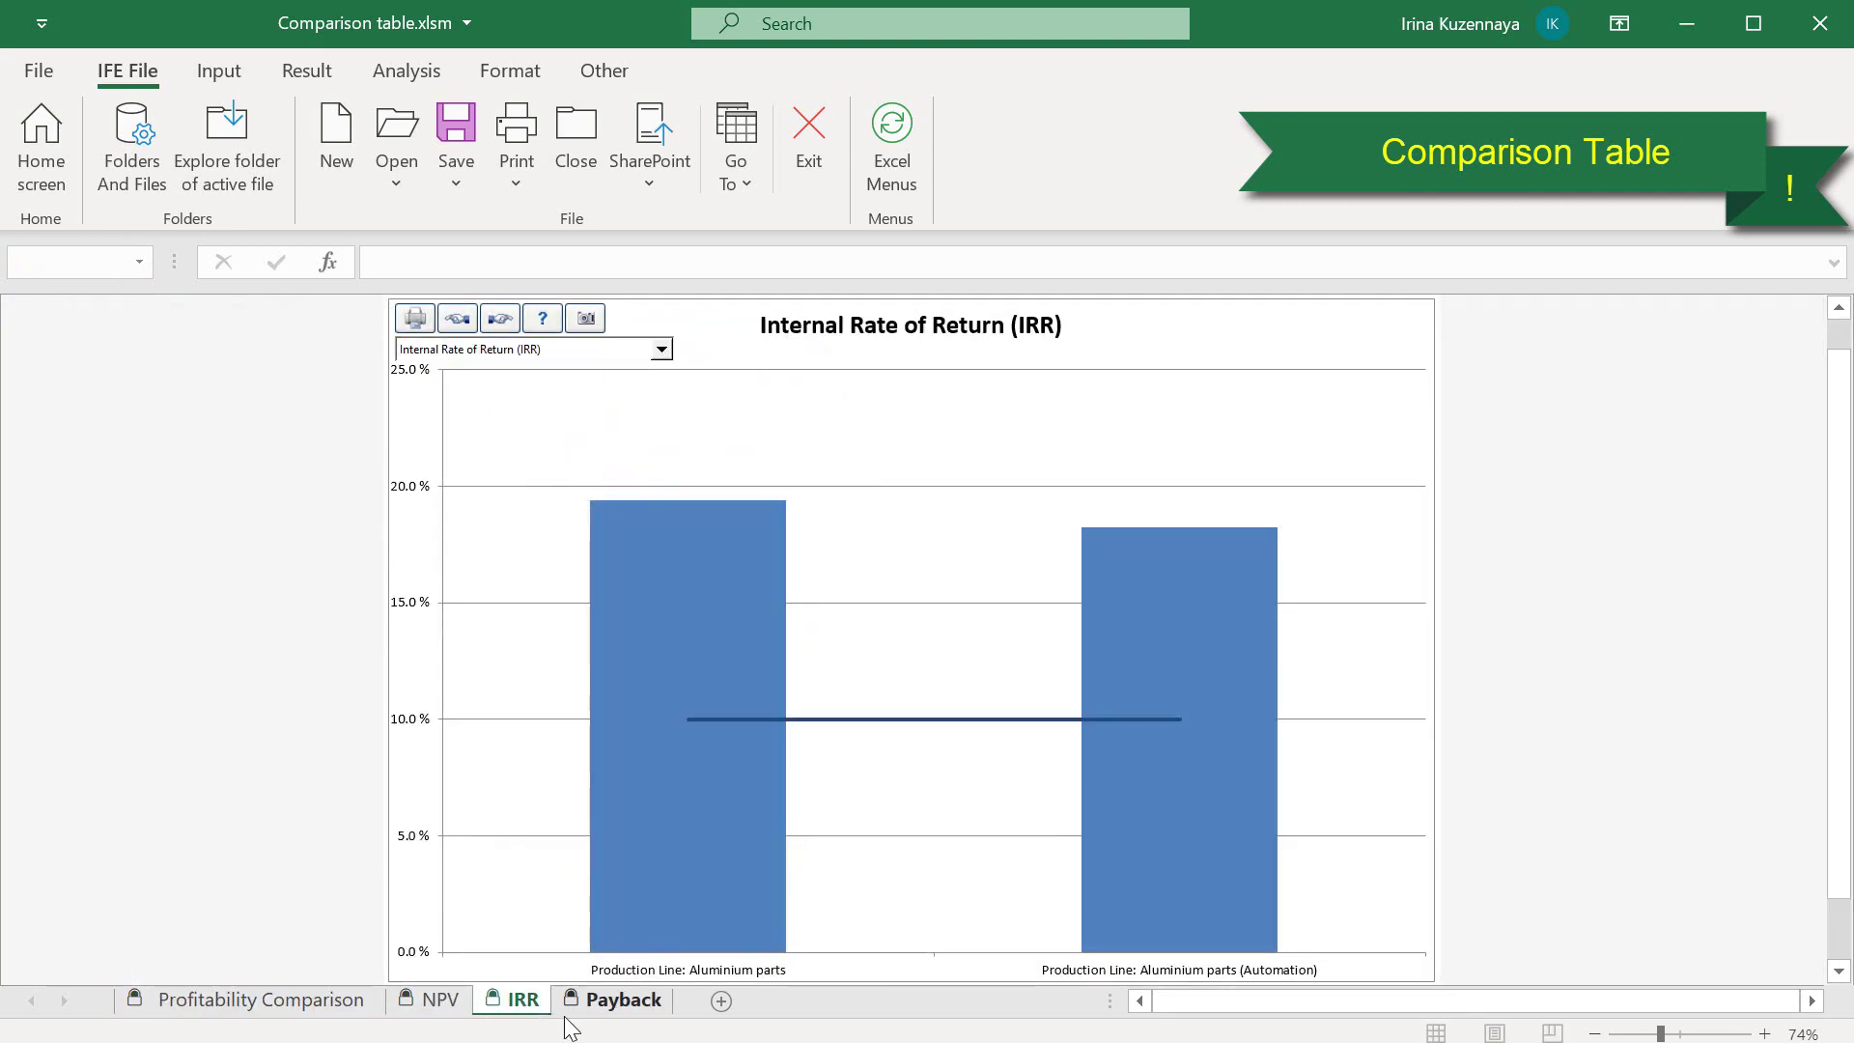
pyautogui.click(606, 1004)
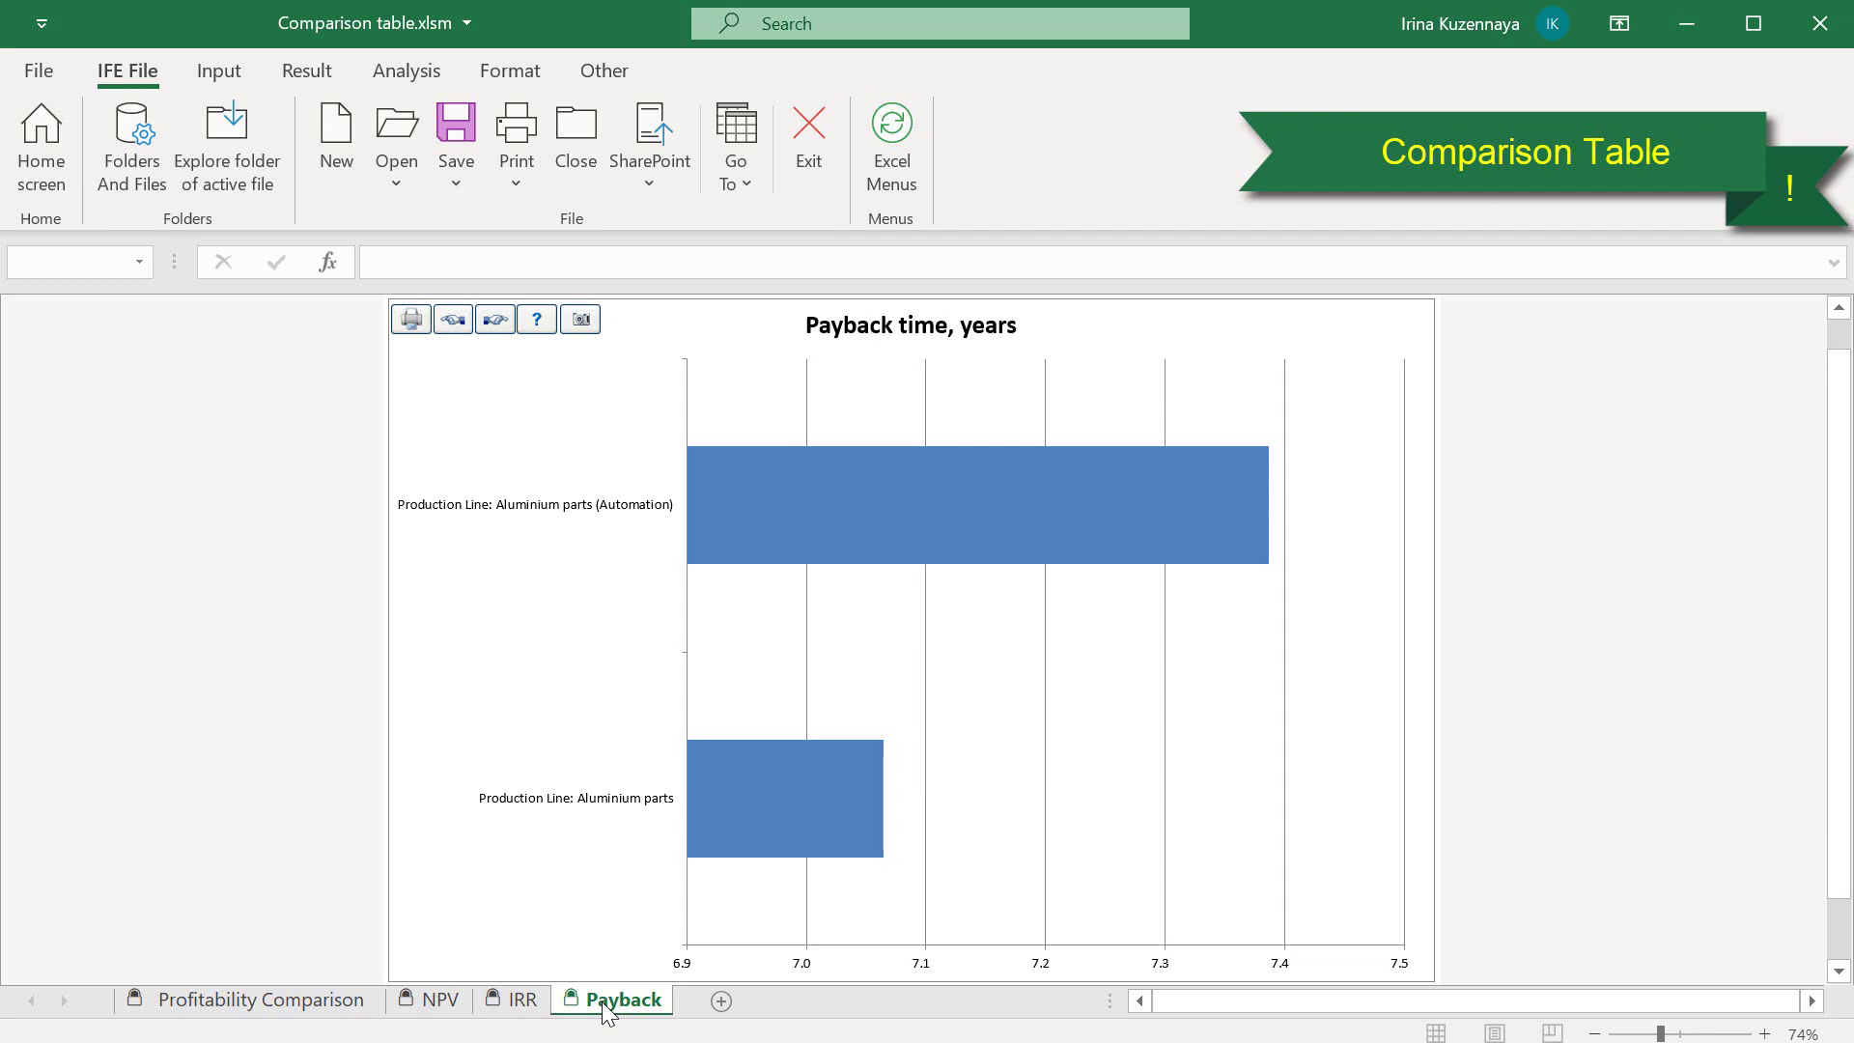
# - Return to the Profitability Comparison sheet with the two project columns side by side
pyautogui.click(319, 1004)
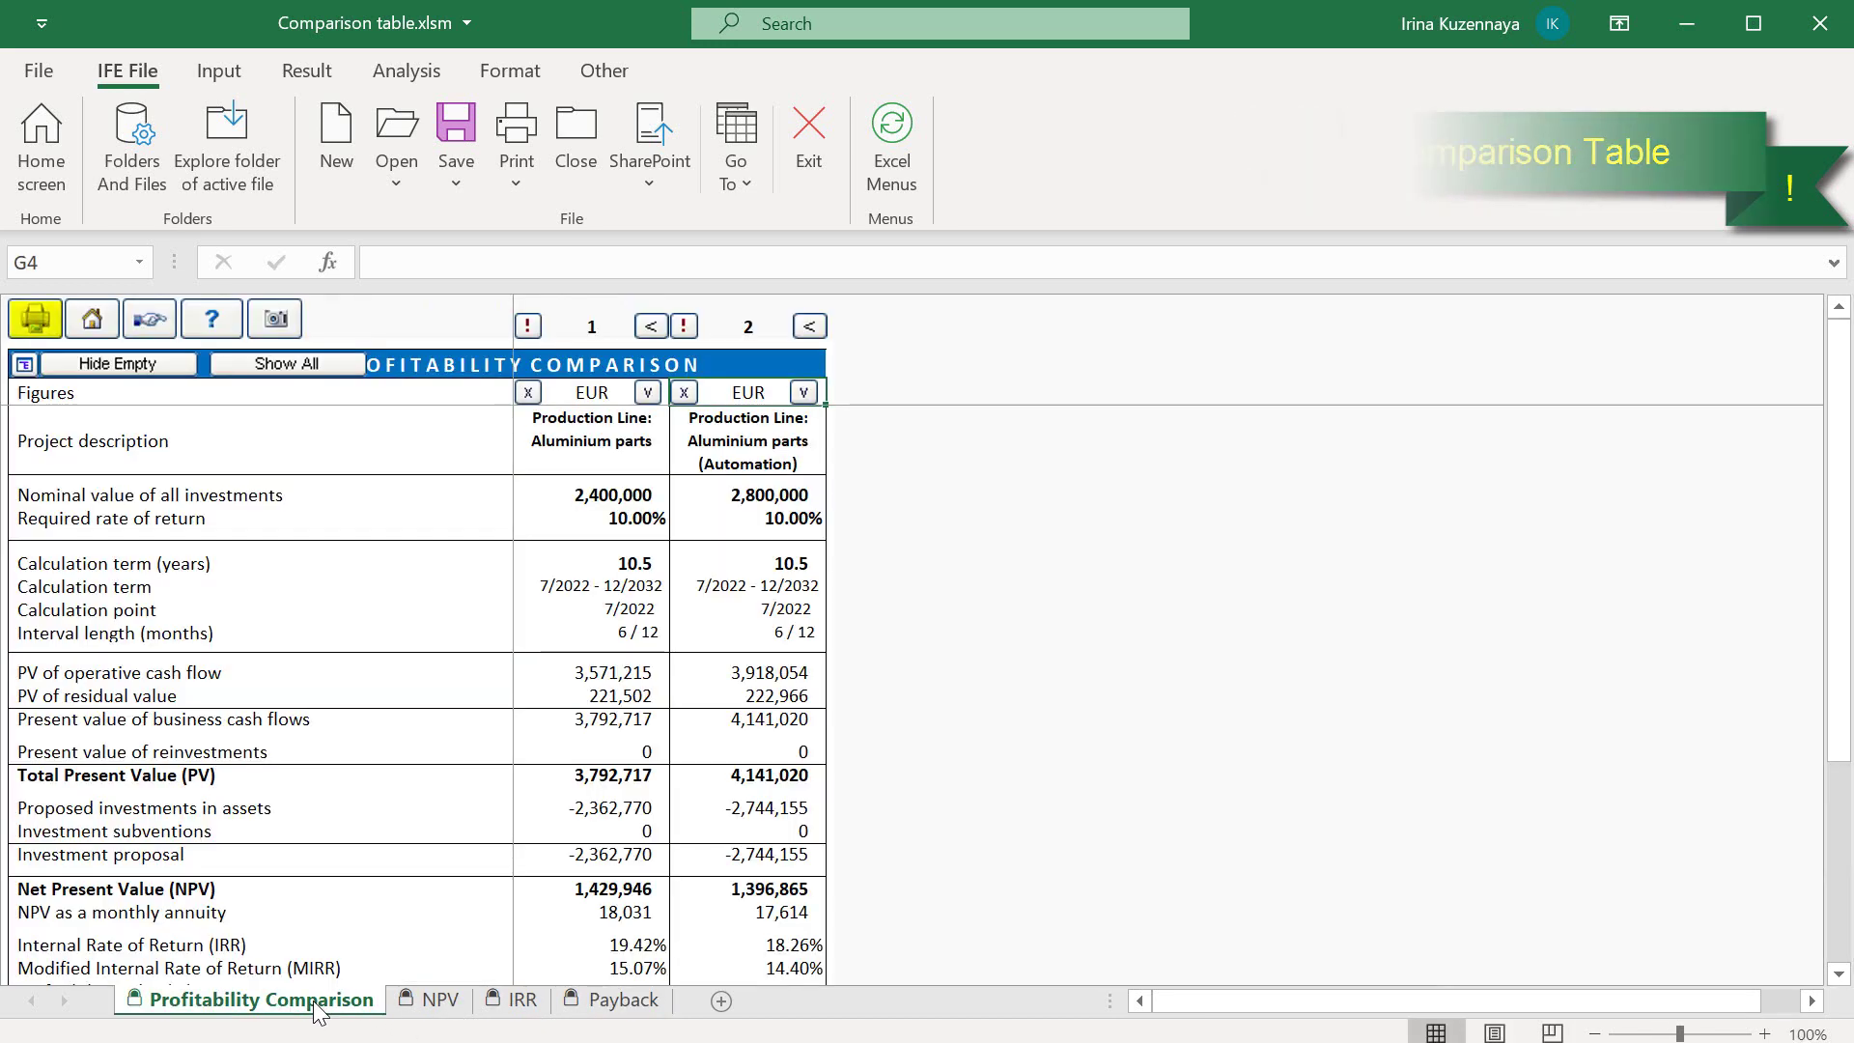